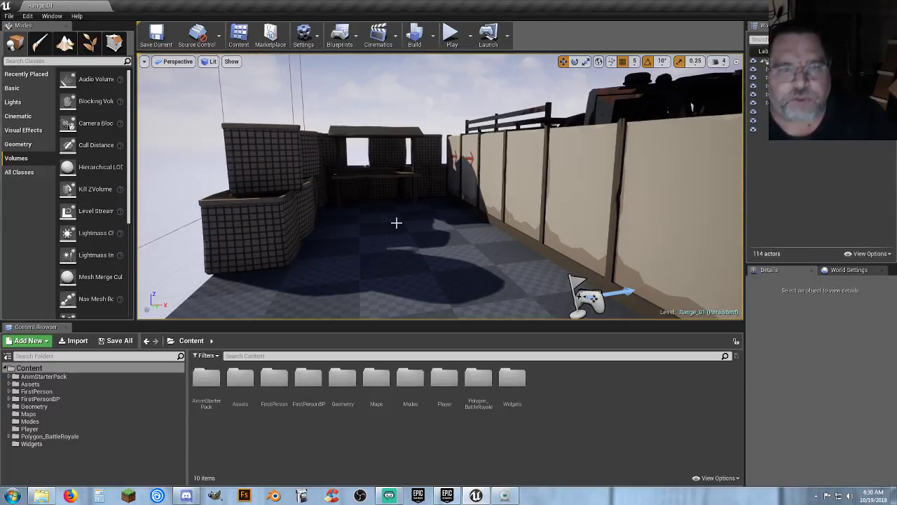
- Move the range table prop along the X axis between the basket walls to location X -2195
key("w")
mouse_move(440, 186)
right_mouse_down()
mouse_move(428, 168)
mouse_move(431, 188)
right_mouse_up()
key("s")
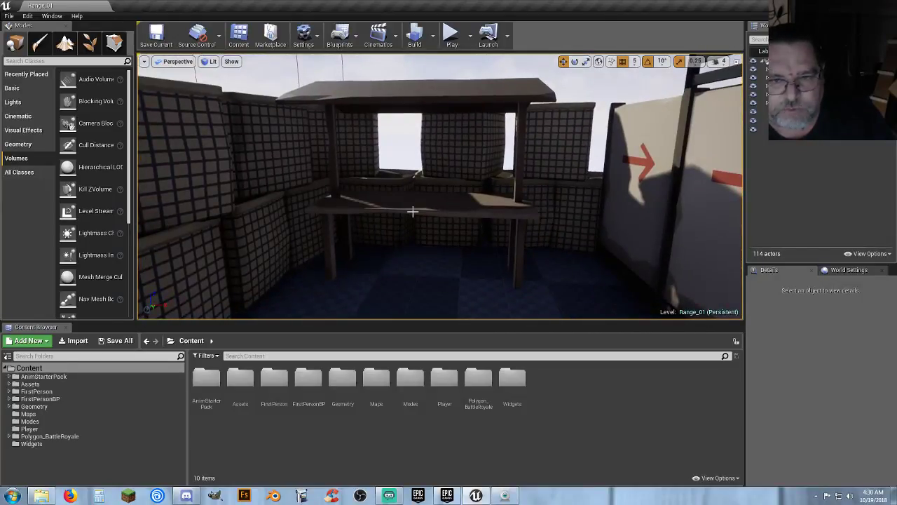
left_click(439, 226)
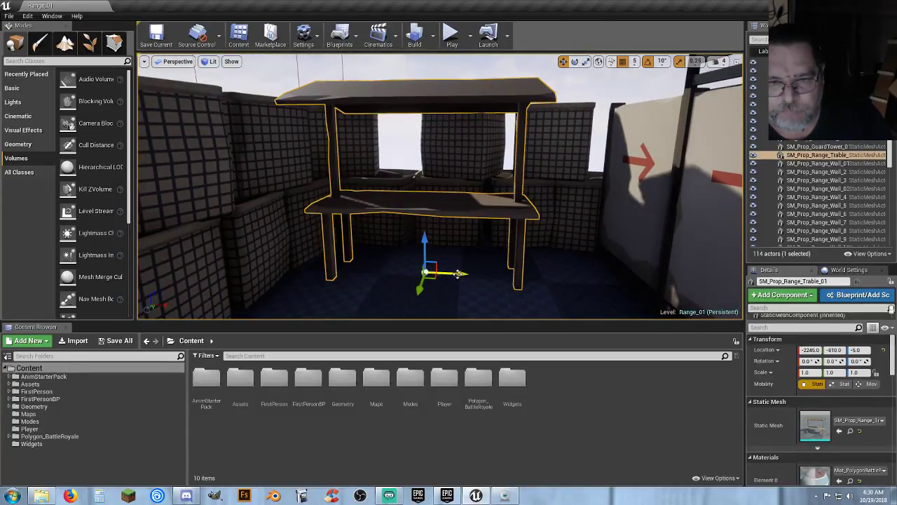
left_click_drag(458, 273, 501, 279)
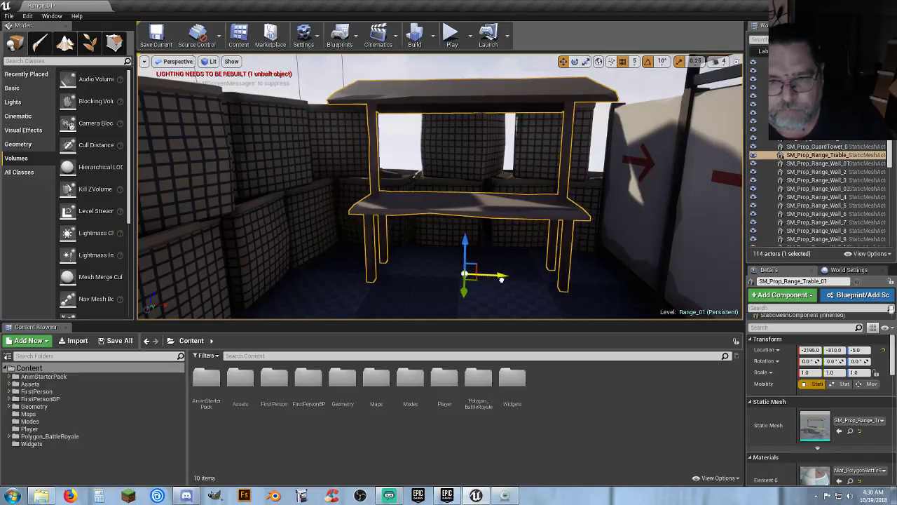
- Survey the shooting range layout from above, covering the open barrel area, the red containers and the walled car section
key("s")
mouse_move(536, 278)
right_mouse_down()
mouse_move(701, 287)
mouse_move(694, 309)
mouse_move(525, 260)
mouse_move(547, 276)
right_mouse_up()
key("s")
key("s")
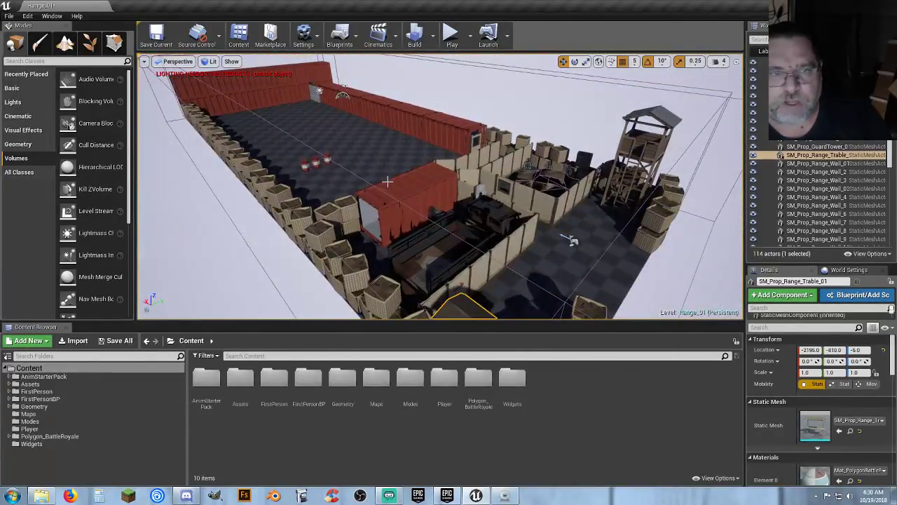
key("w")
right_click_drag(388, 182, 336, 165)
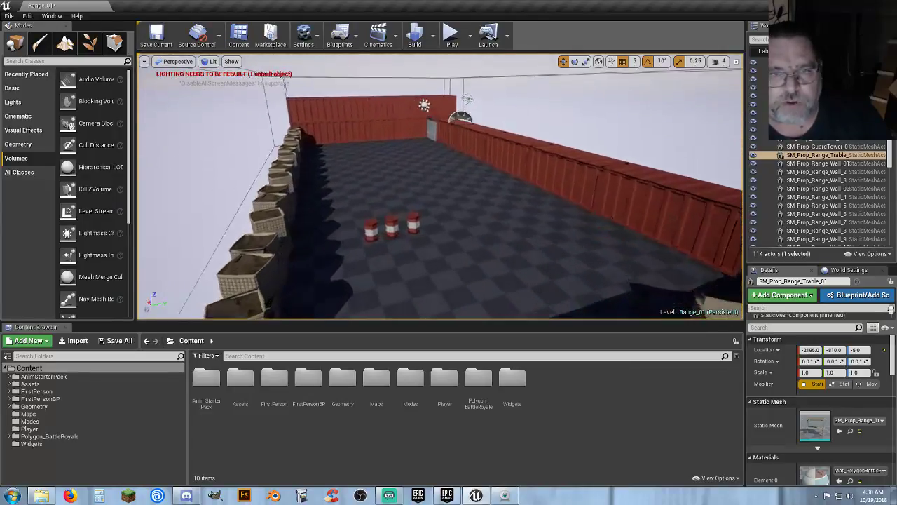
right_click_drag(561, 252, 387, 182)
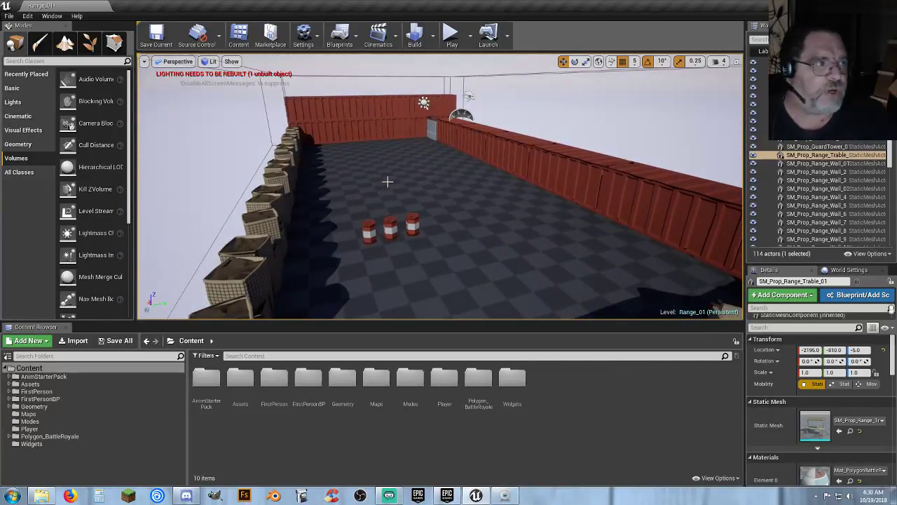
right_click_drag(431, 217, 480, 228)
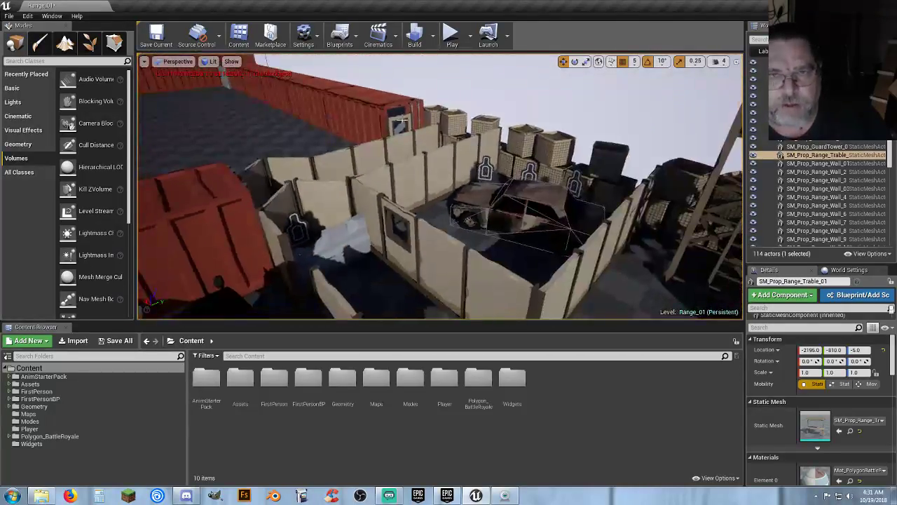
- Launch the level as a standalone game, saving the Range_01 level when prompted
left_click(469, 43)
left_click(499, 109)
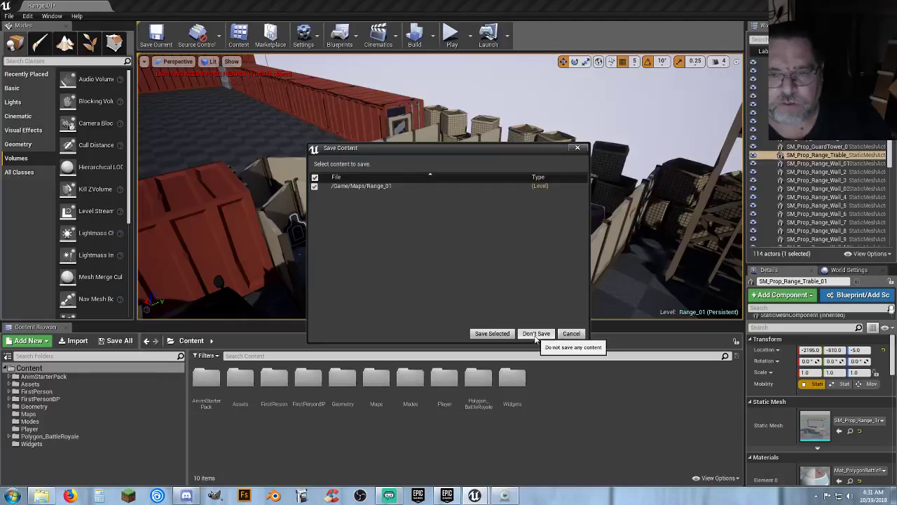
left_click(494, 334)
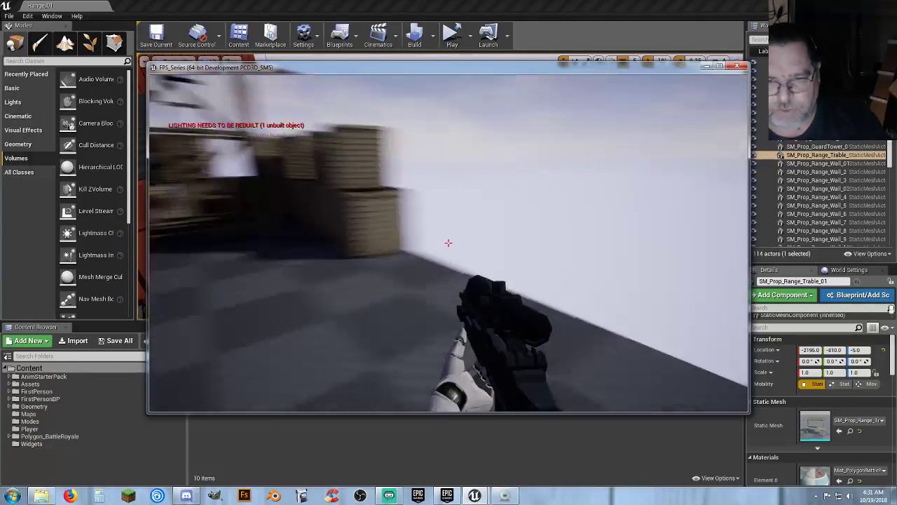
- Playtest the walled course up to the window opening and aim through the rifle scope toward the targets behind the wrecked car
key("w")
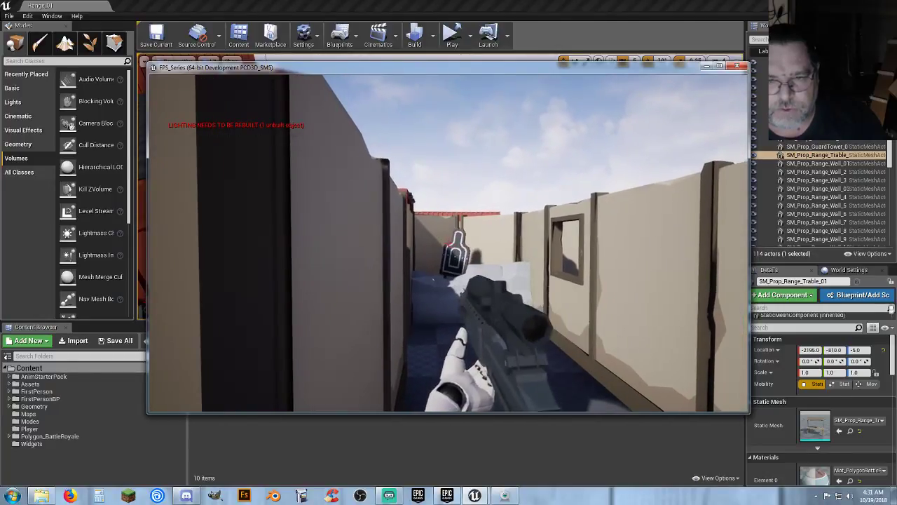
left_click(447, 243)
key("w")
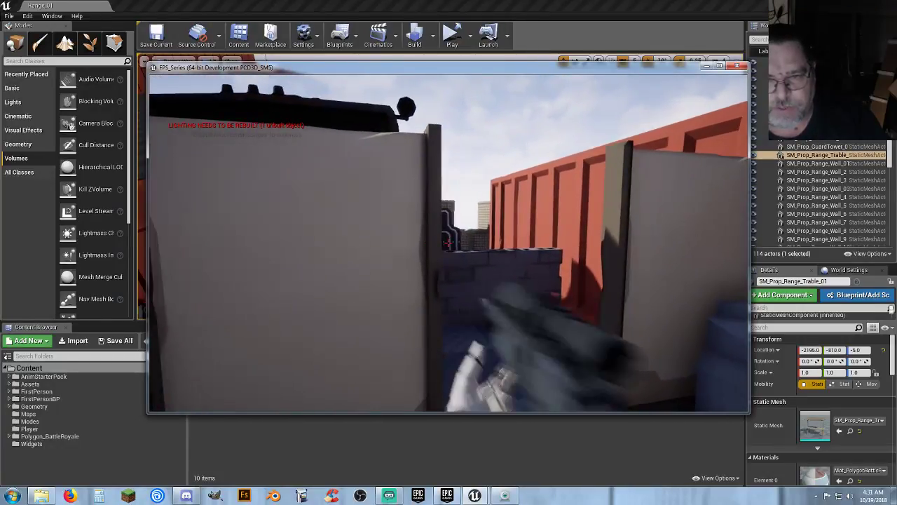
key("w")
key("w")
key("a")
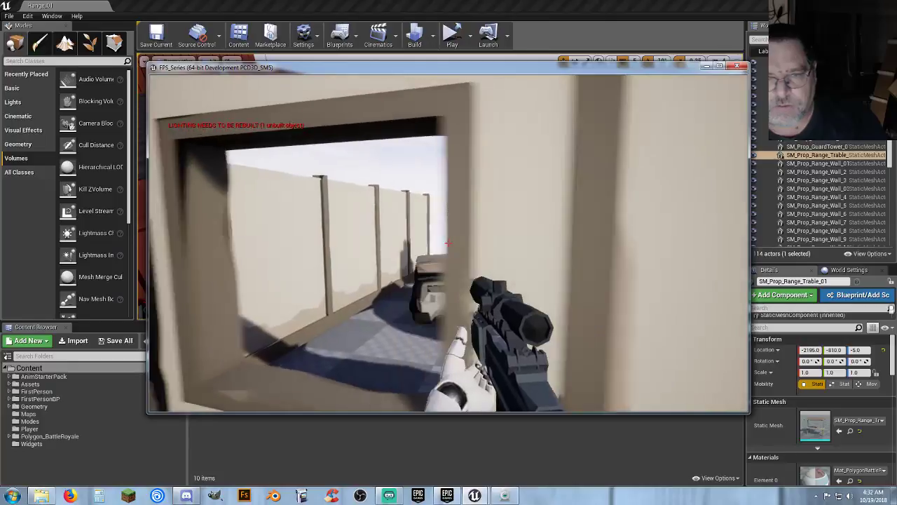
left_click(448, 243)
key("w")
key("a")
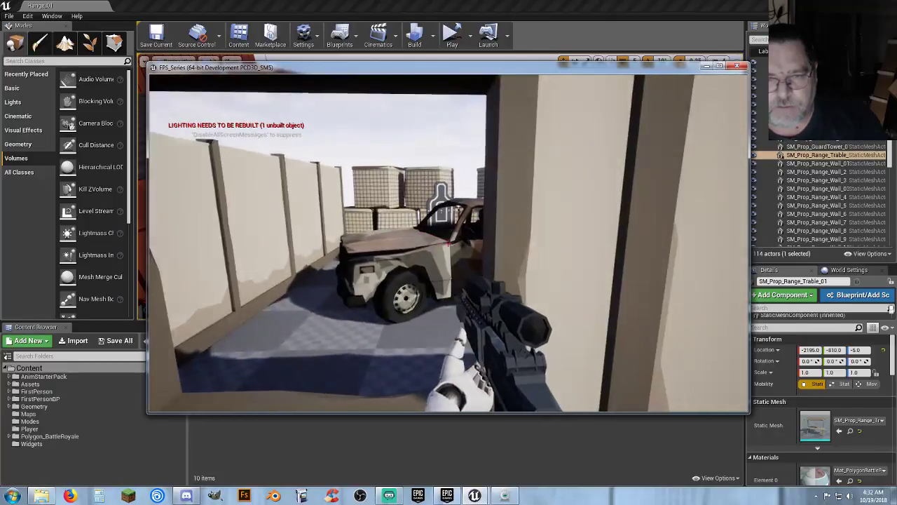
key("a")
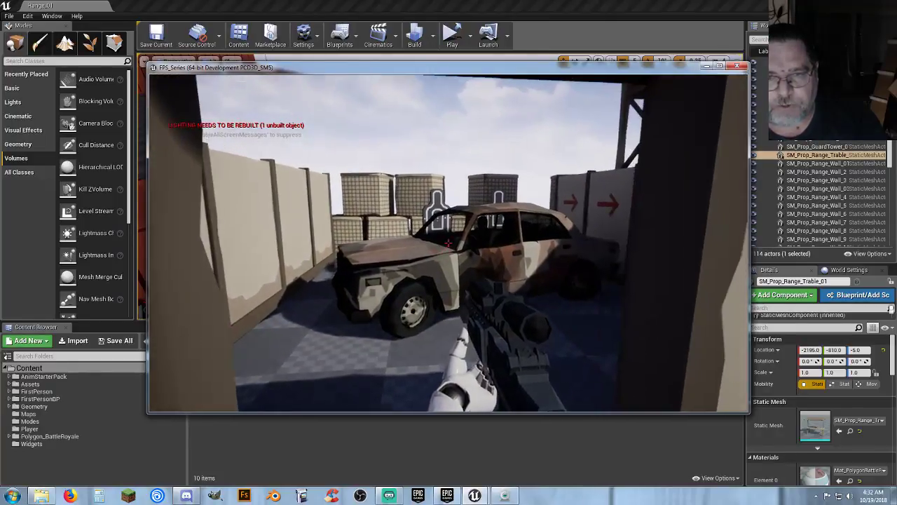
right_click(448, 242)
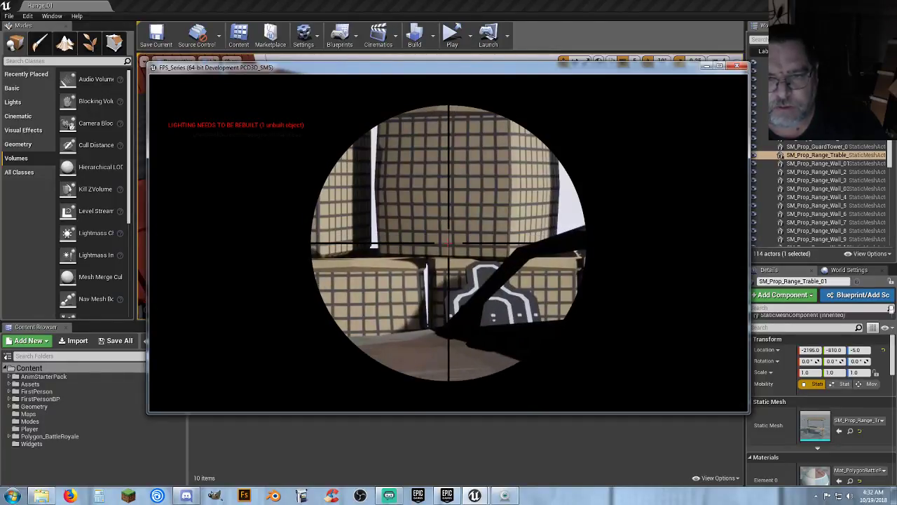
- Playtest the route over the block wall and through the container, and check the targets down the long container tunnel through the scope
key("w")
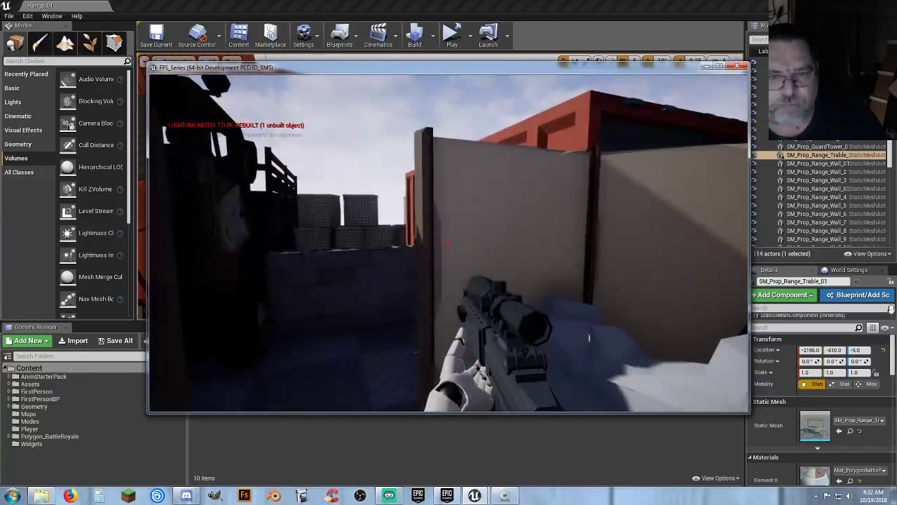
key("w")
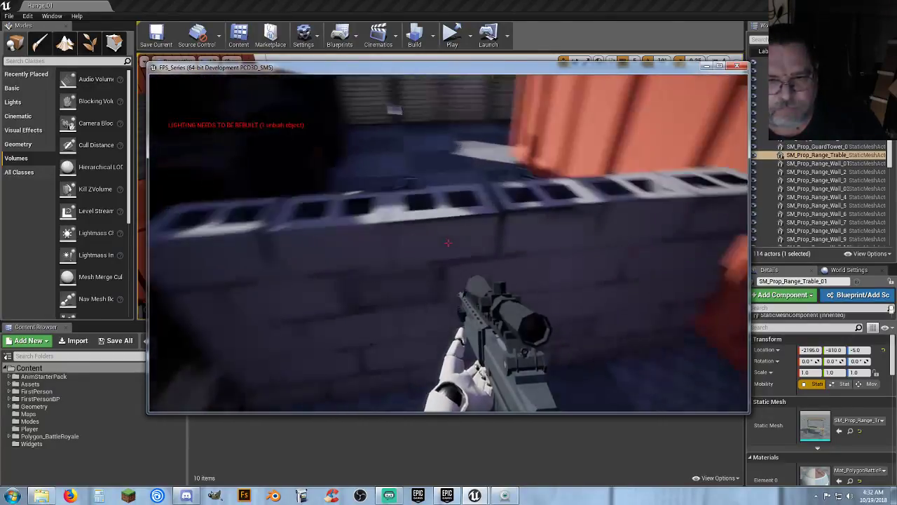
key("space")
key("w")
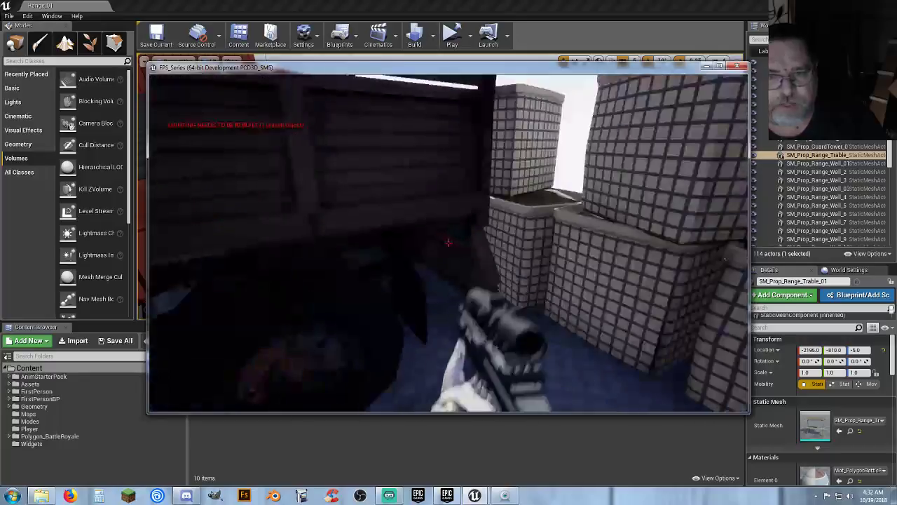
key("s")
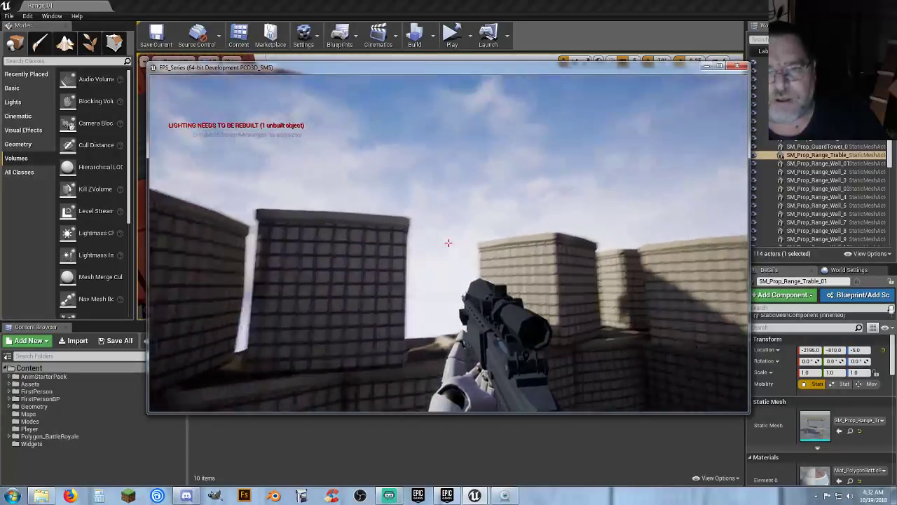
key("w")
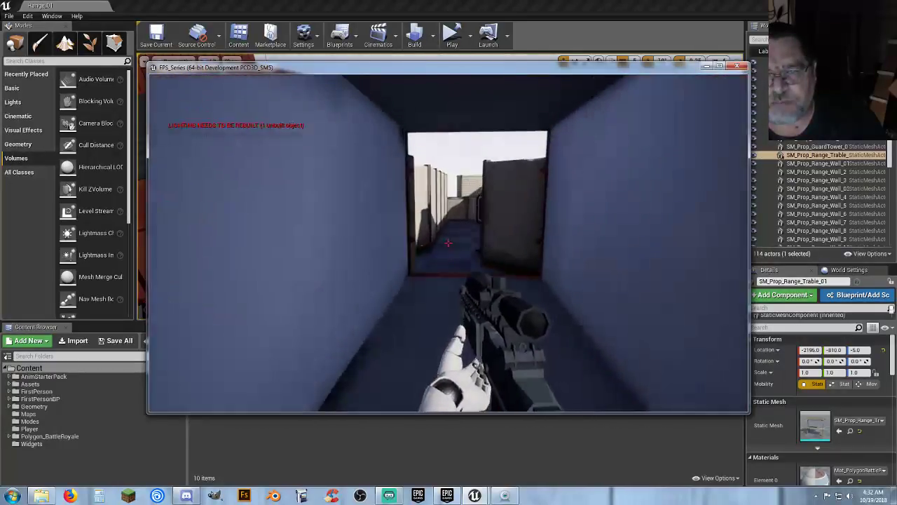
key("w")
key("w")
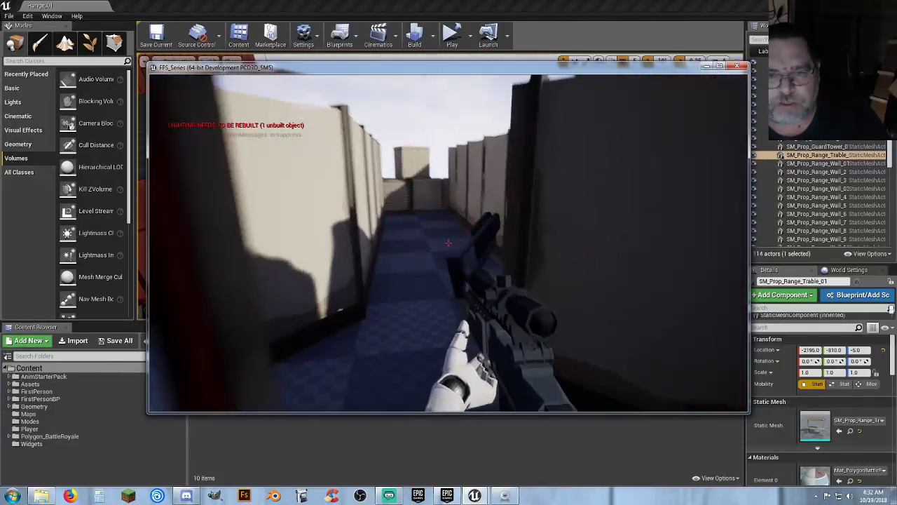
key("w")
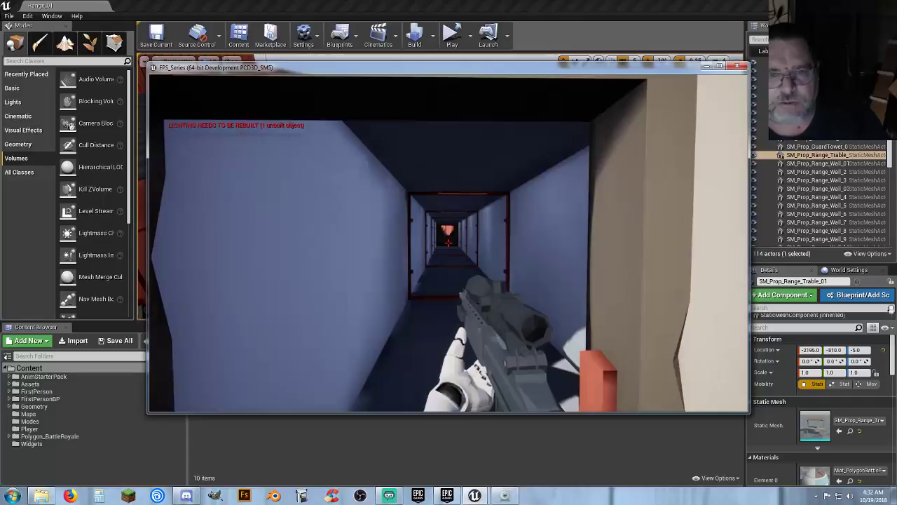
right_click(449, 242)
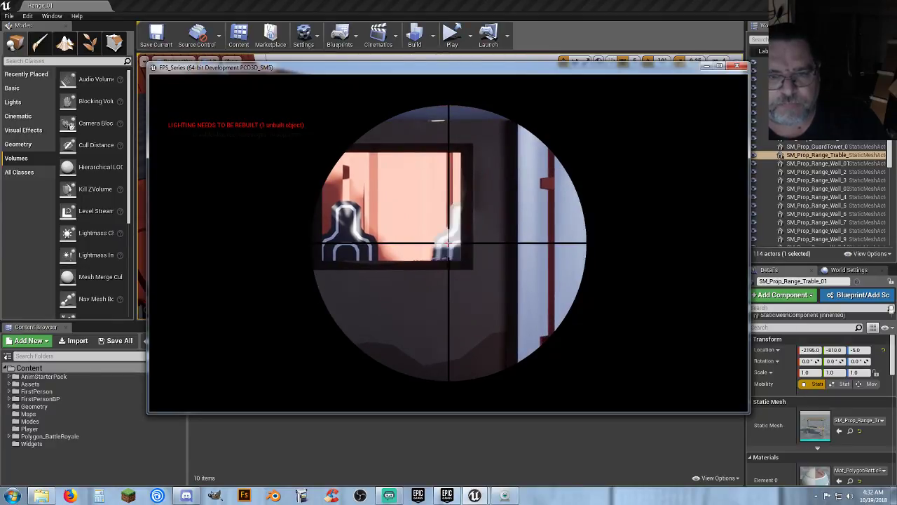
right_click(449, 243)
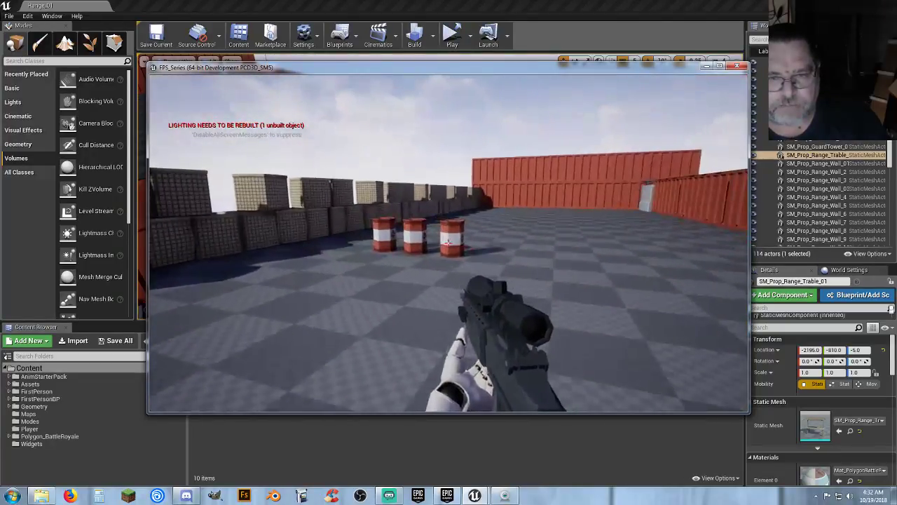
- Shoot the red and white barrels in the open range area to test their explosions
left_click(448, 242)
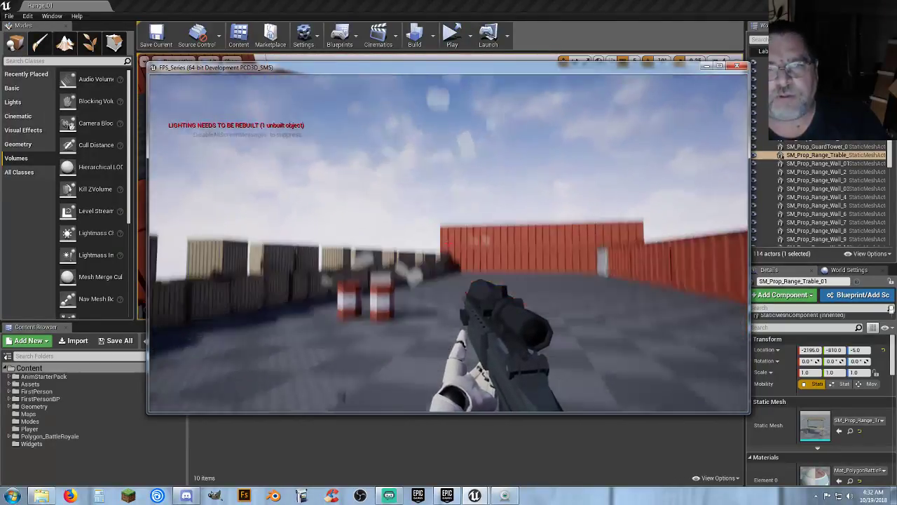
left_click(448, 243)
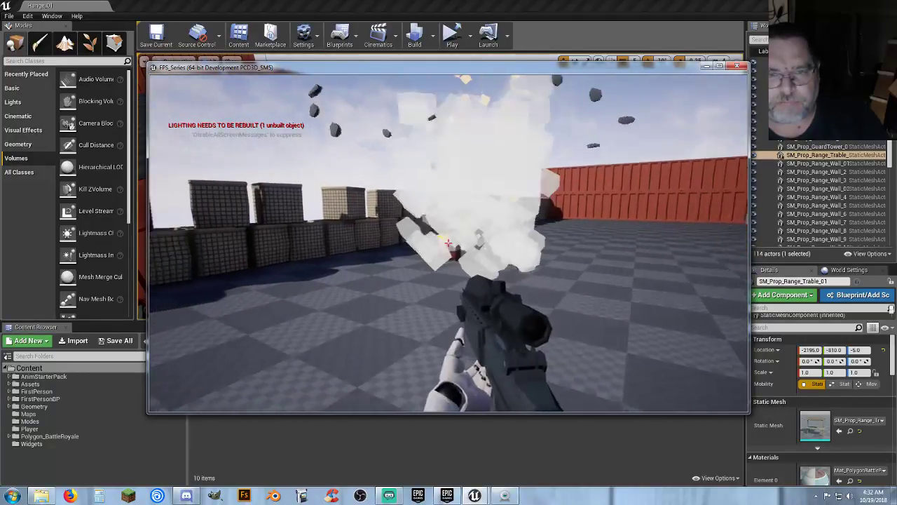
left_click(449, 243)
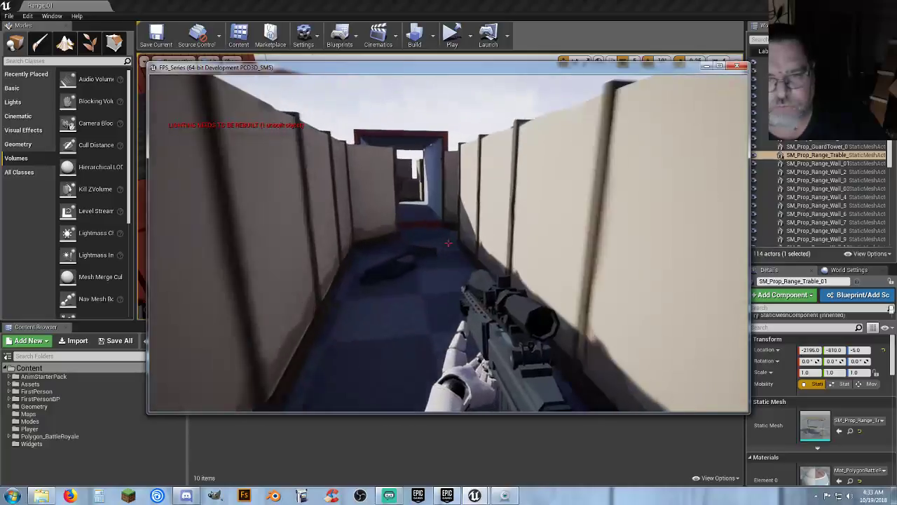
- Playtest the way back through the walled corridor and container, over the block wall and out past the window opening
key("w")
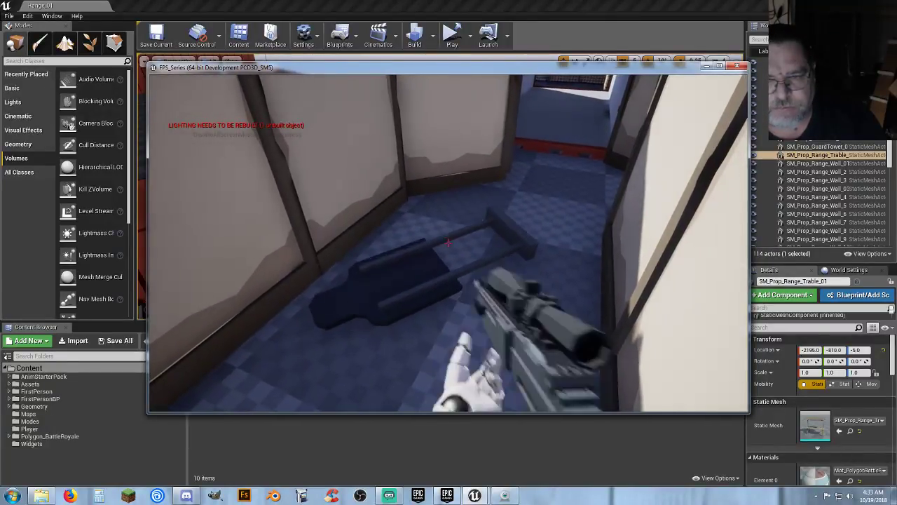
key("w")
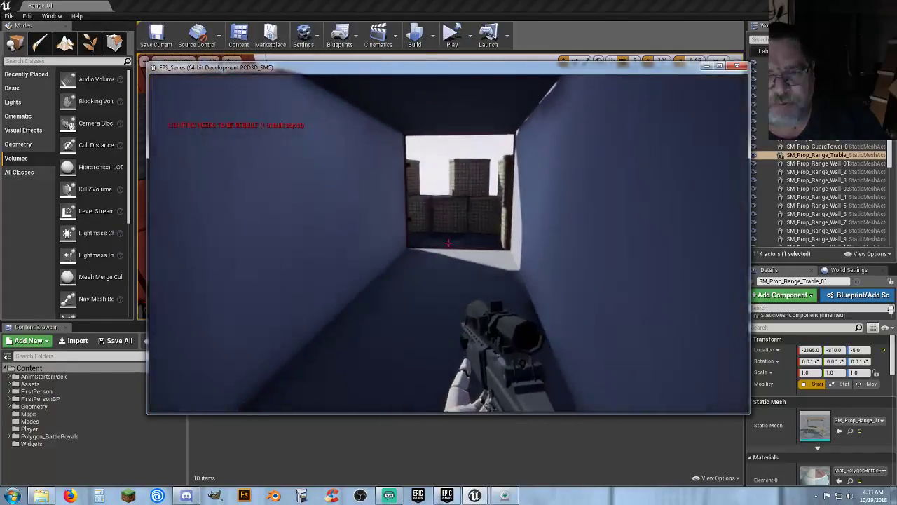
key("w")
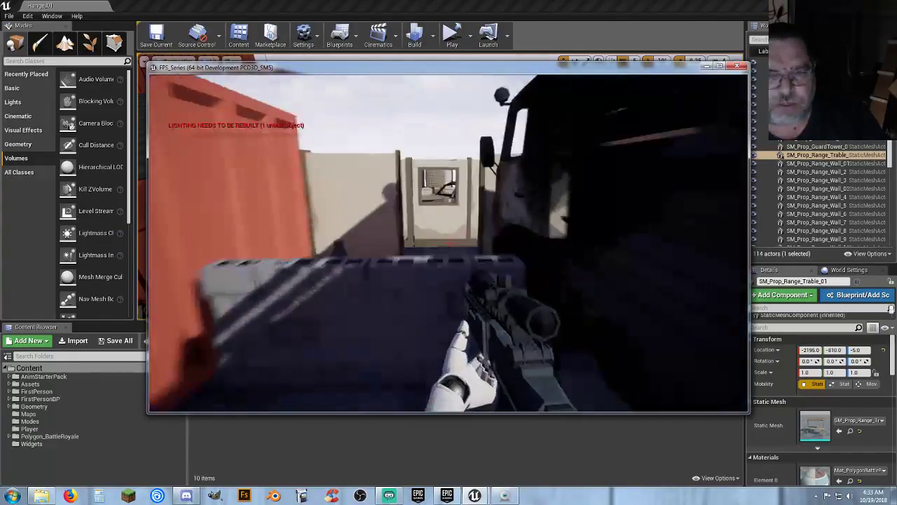
key("w")
key("space")
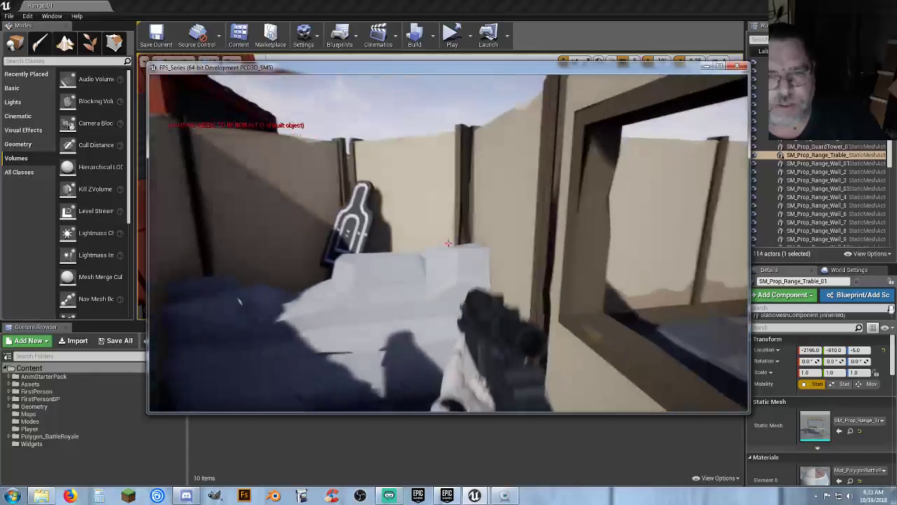
key("w")
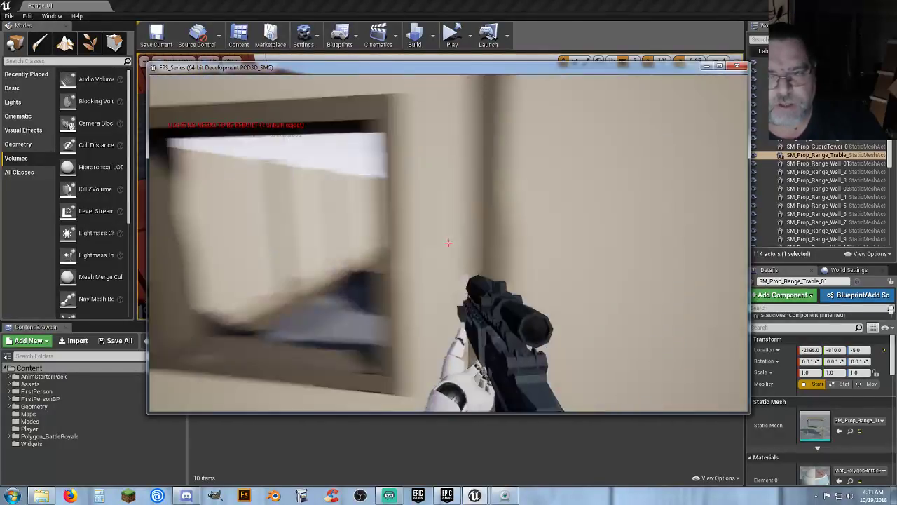
key("w")
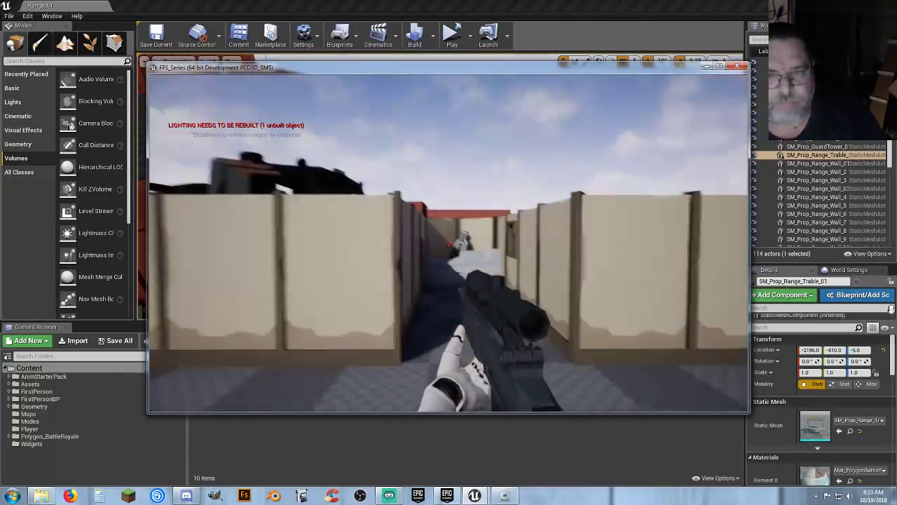
- Compare the binoculars with the rifle scope by zooming in on the target at the end of the walled corridor
right_click(449, 244)
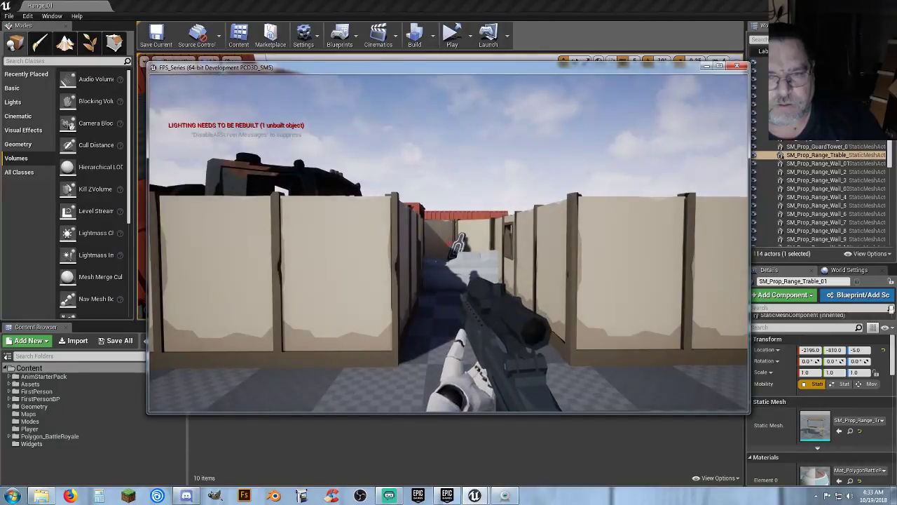
right_click(449, 241)
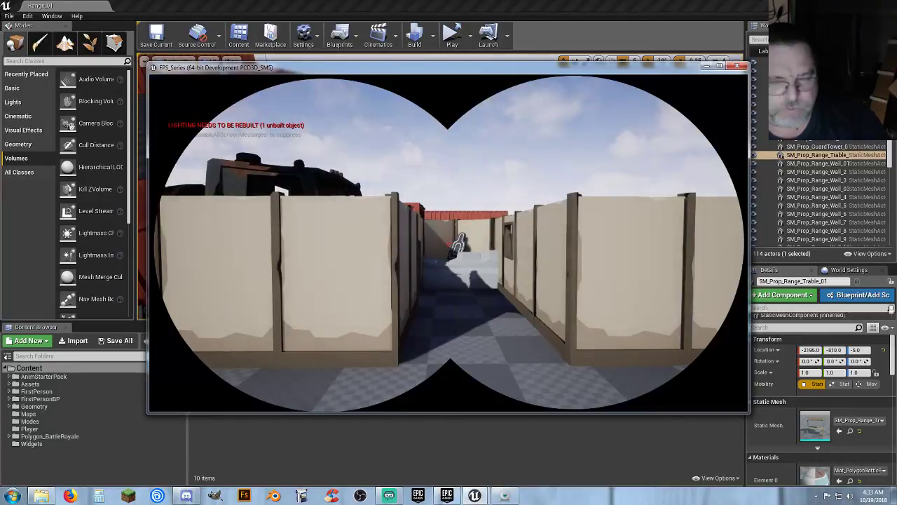
key("w")
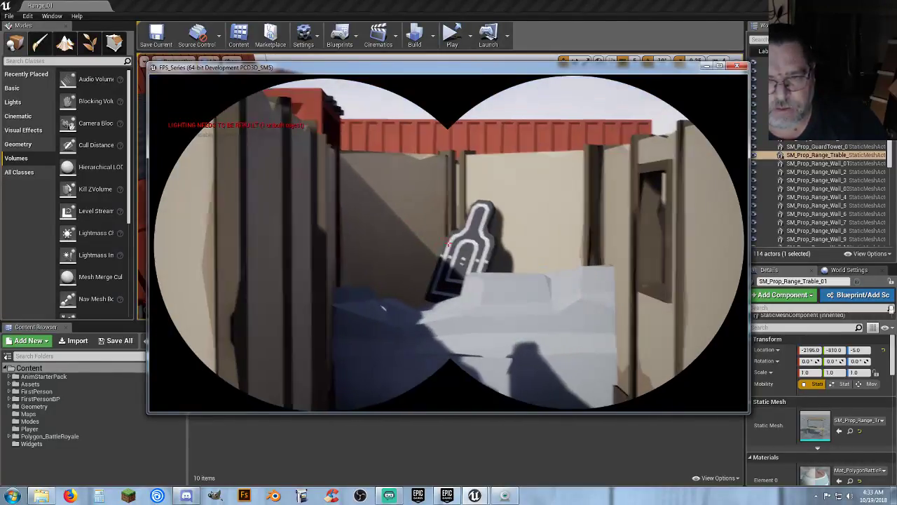
scroll(449, 243, "down", 1)
key("b")
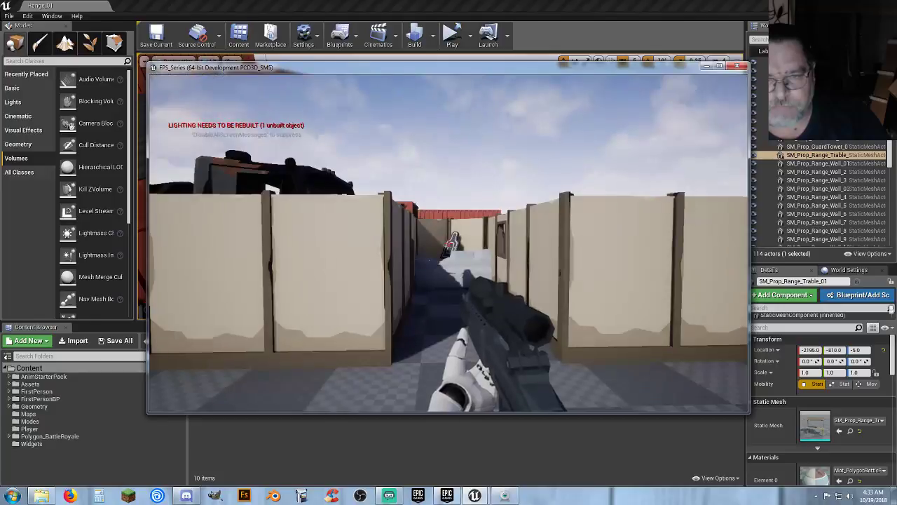
right_click(448, 244)
key("w")
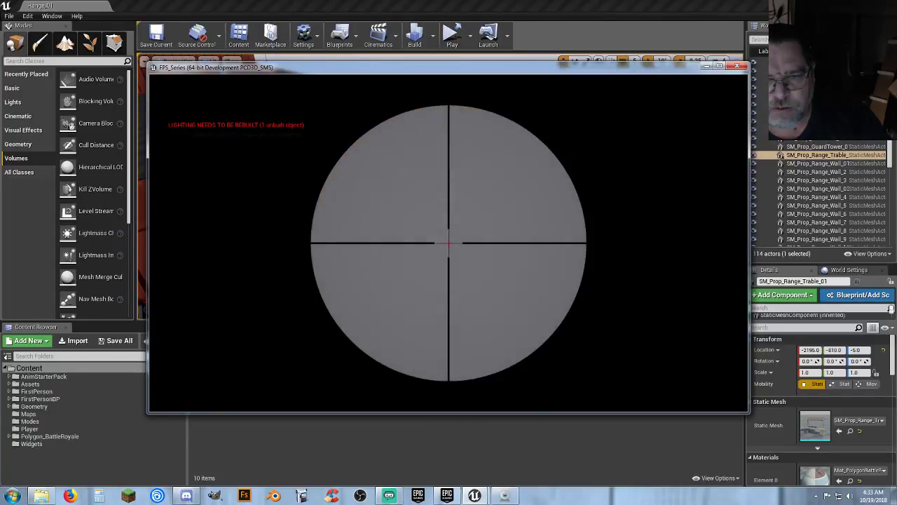
right_click(449, 243)
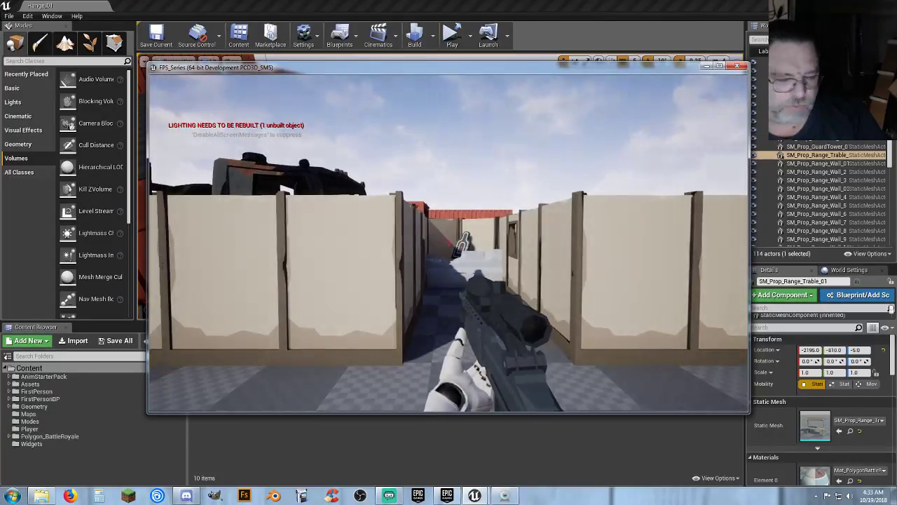
- Playtest the walled corridor and the jump over the block wall up to the container, pausing and resuming the game at both ends
key("Escape")
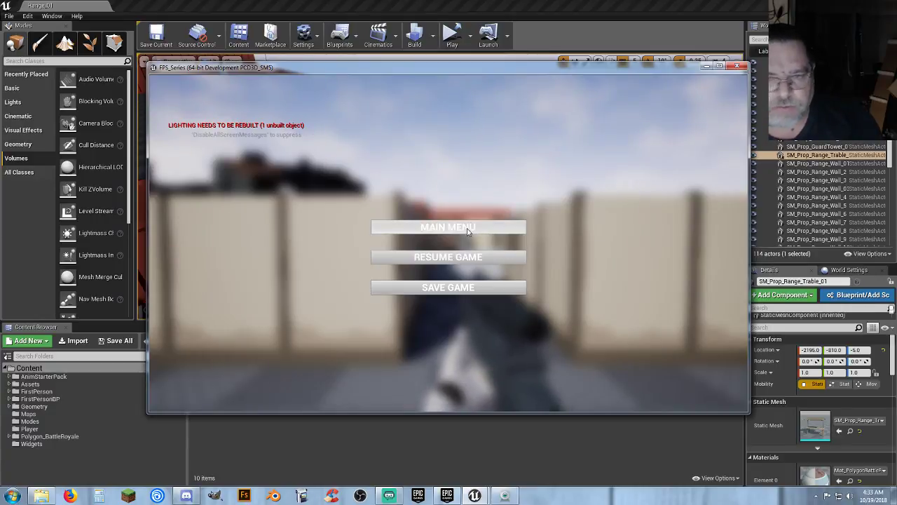
left_click(448, 257)
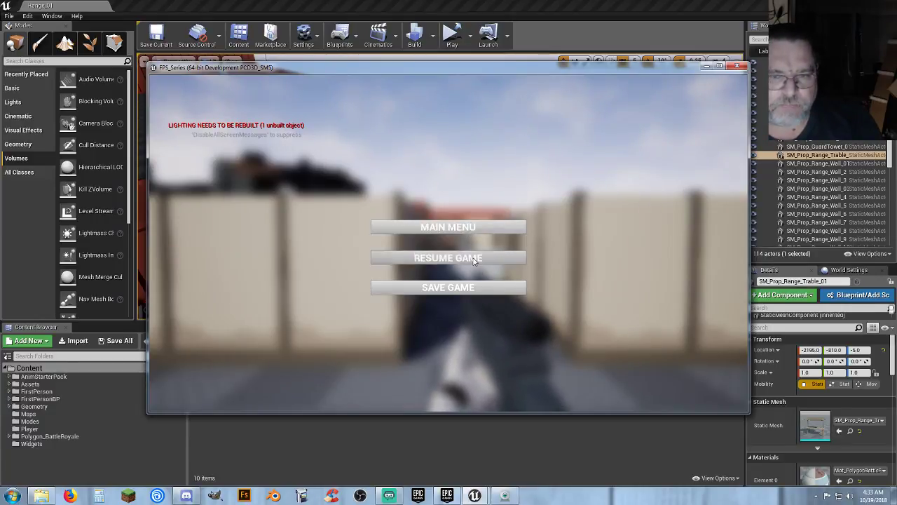
key("w")
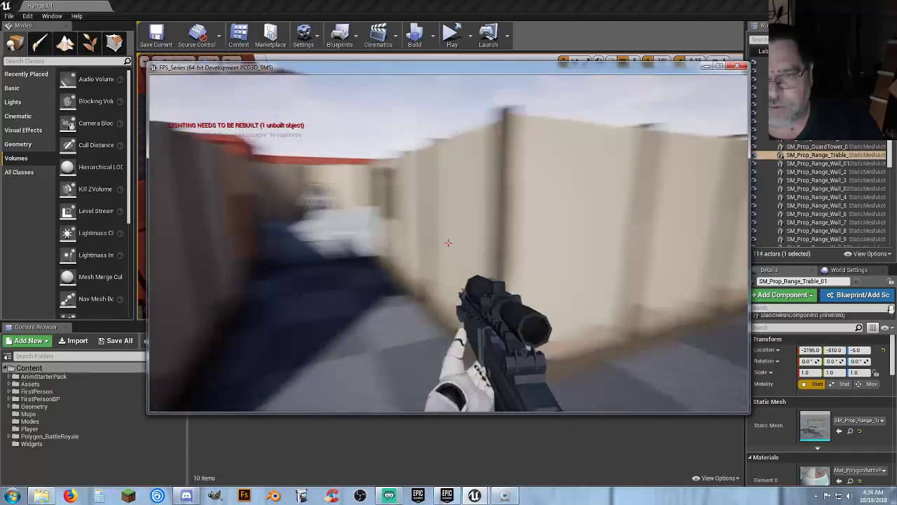
key("w")
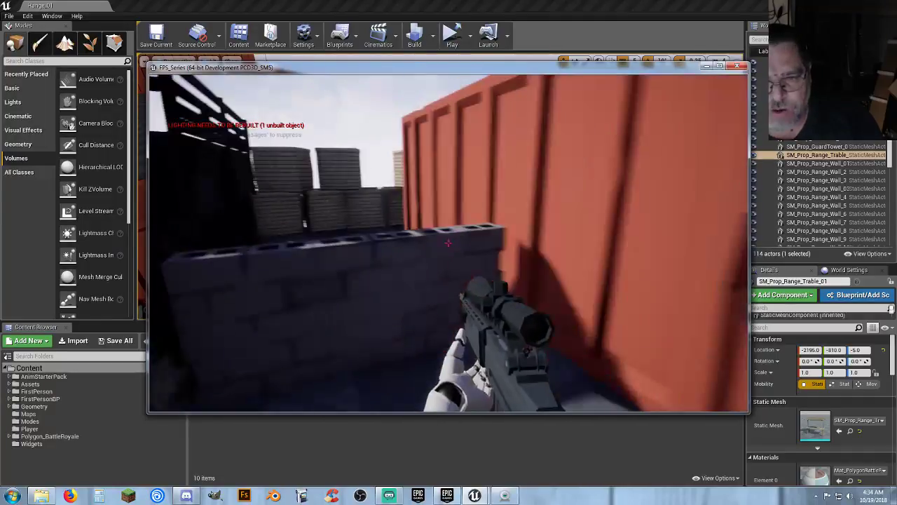
key("space")
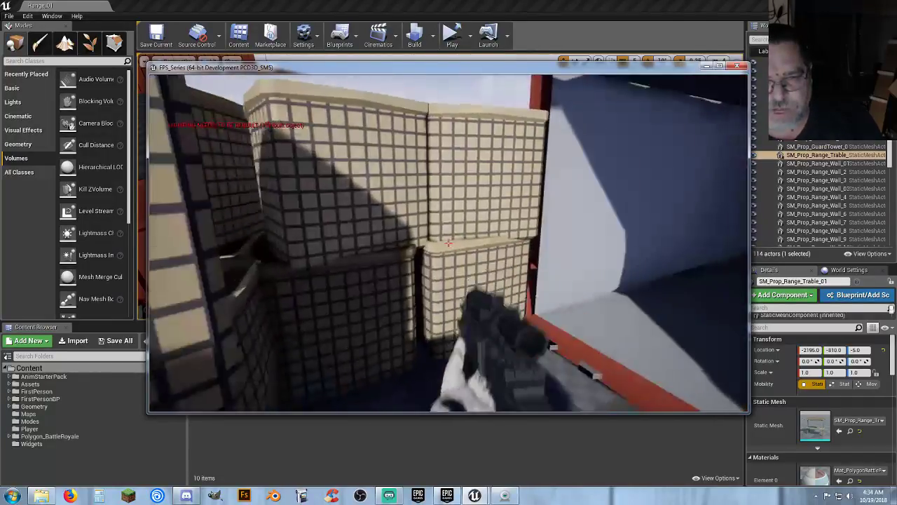
key("Escape")
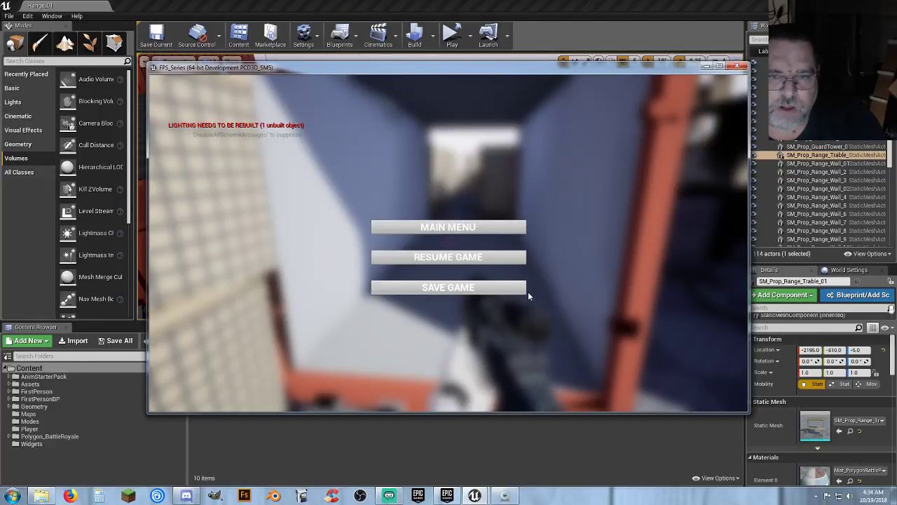
left_click(475, 265)
- Playtest the route through the container and second walled corridor, past the window opening and out along the open range area
key("w")
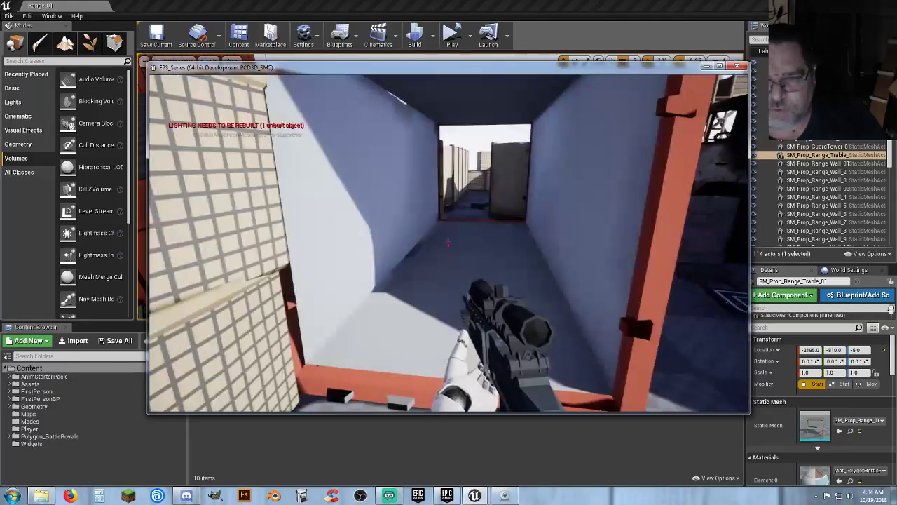
key("w")
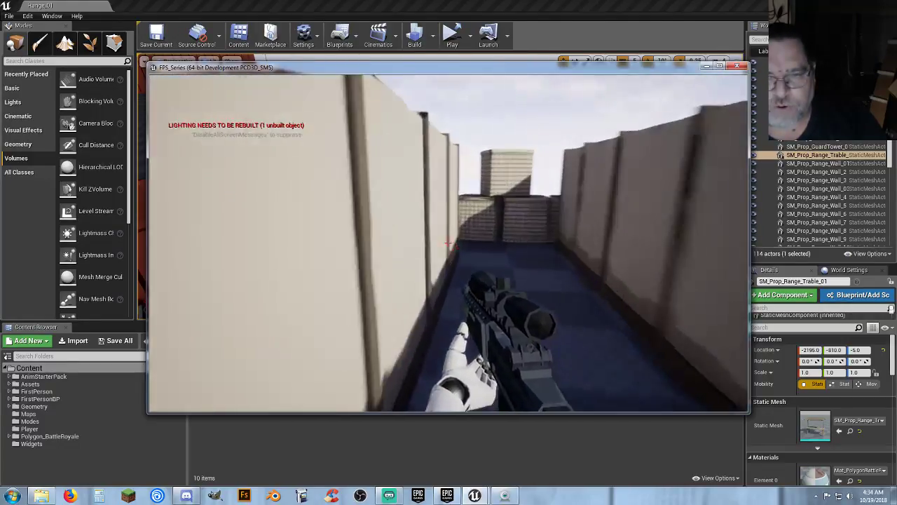
key("w")
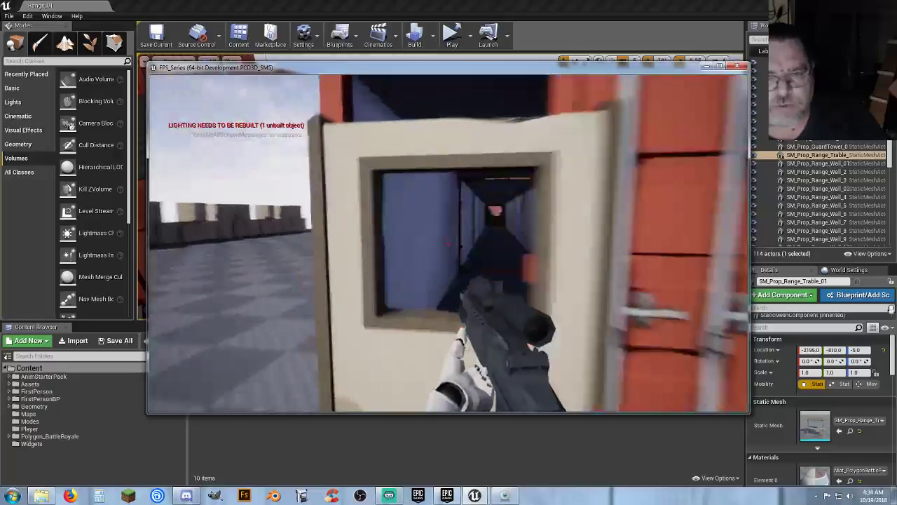
key("a")
key("w")
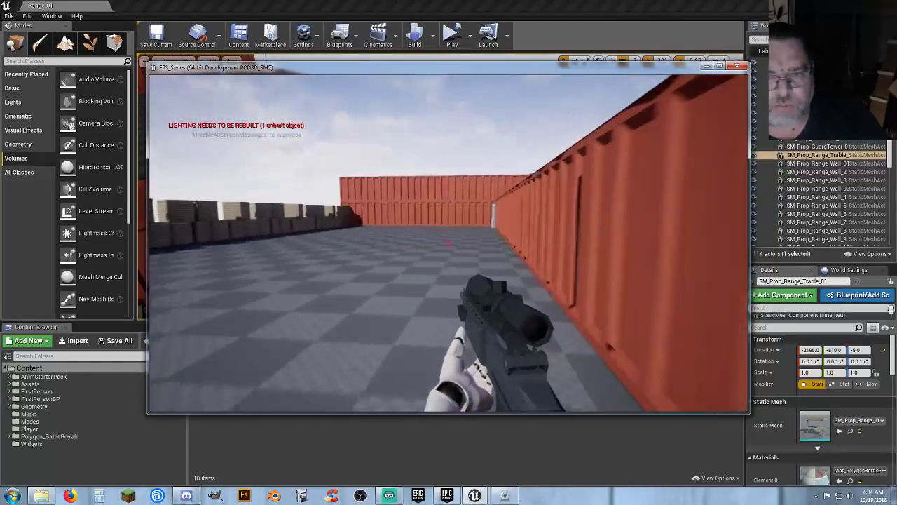
key("w")
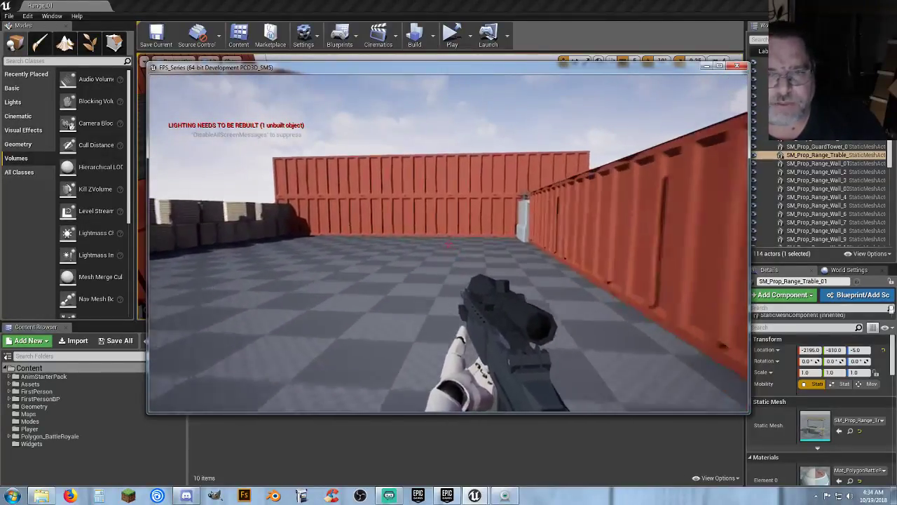
key("w")
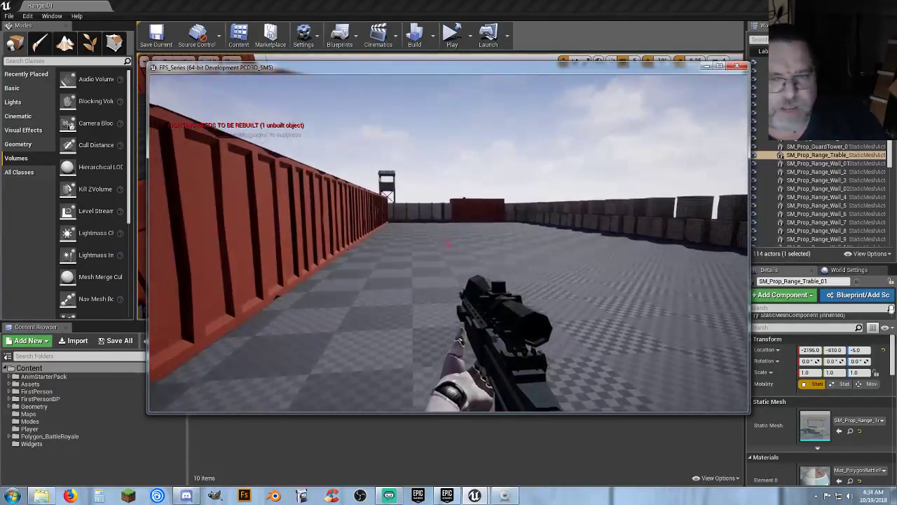
- End the playtest by returning to the main menu and exiting the game
key("Escape")
left_click(485, 230)
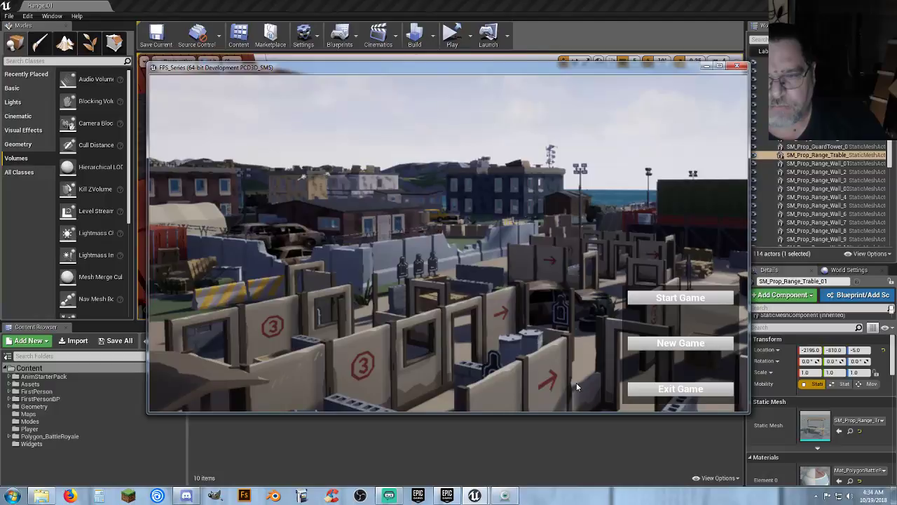
left_click(648, 390)
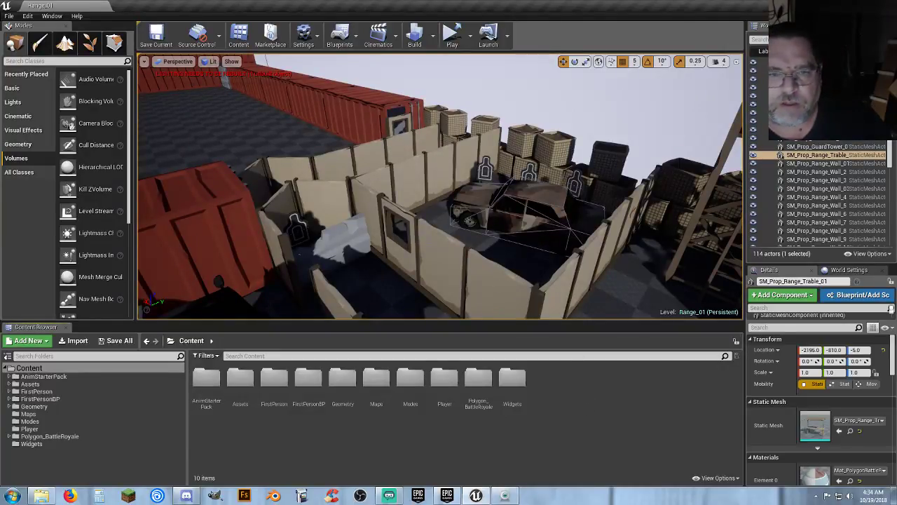
- Deselect the range table beside the truck and collapse the expanded actor folder in the level's actor list
right_click_drag(532, 210, 383, 245)
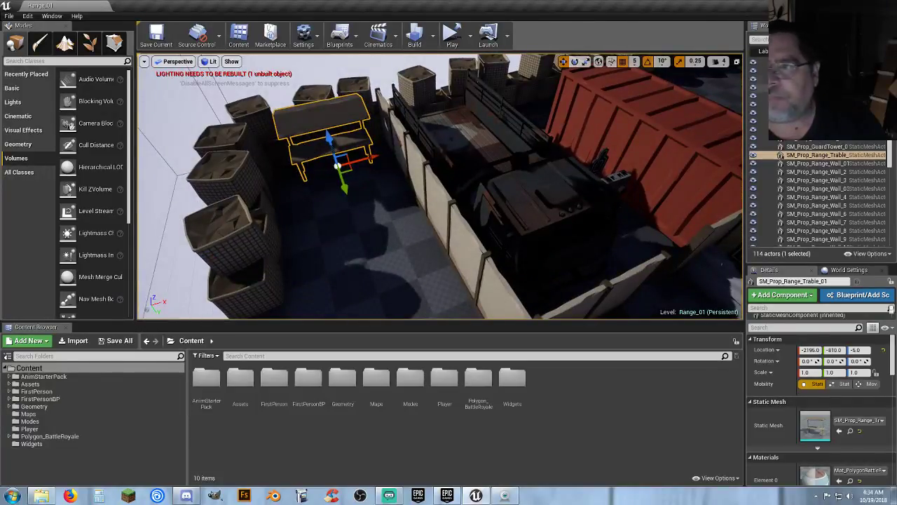
scroll(820, 189, "up", 4)
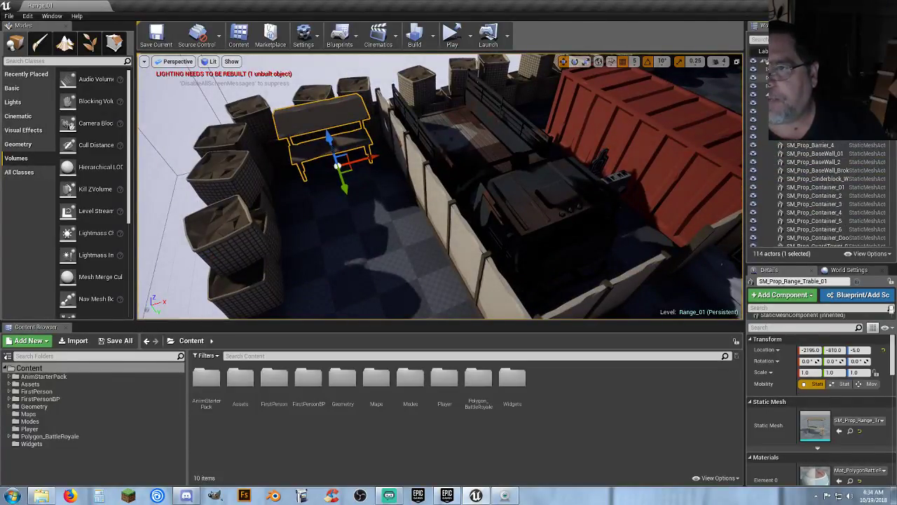
left_click(768, 94)
left_click(792, 61)
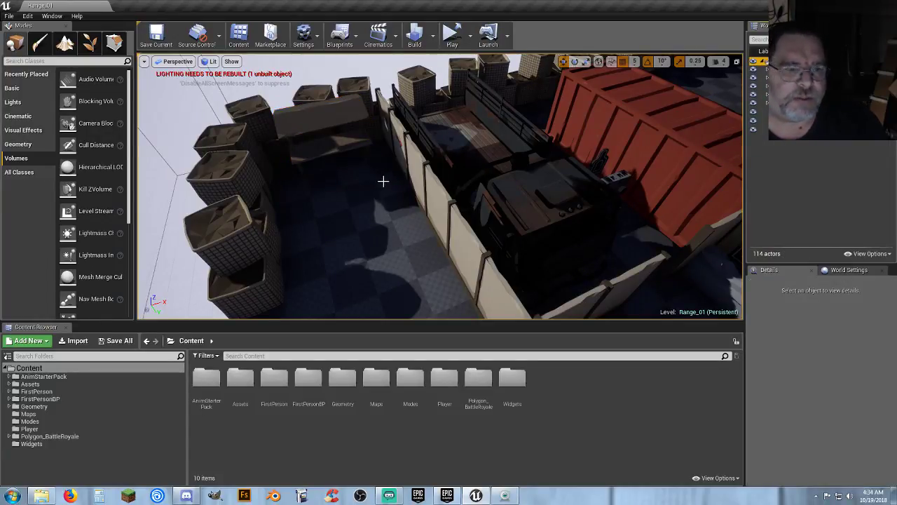
- Create a Blueprint class with Actor as parent in the Assets/Gadgets folder and name it Ammo_PU
left_click(8, 385)
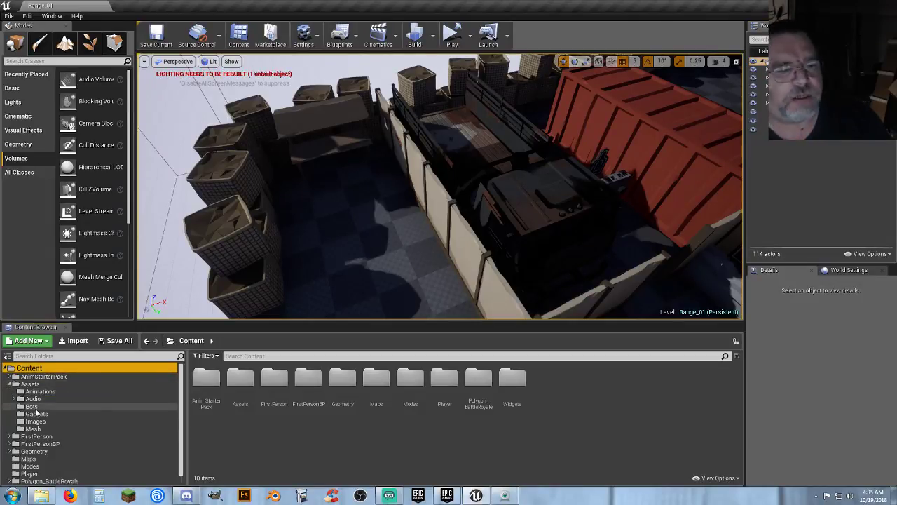
left_click(35, 415)
left_click(328, 387)
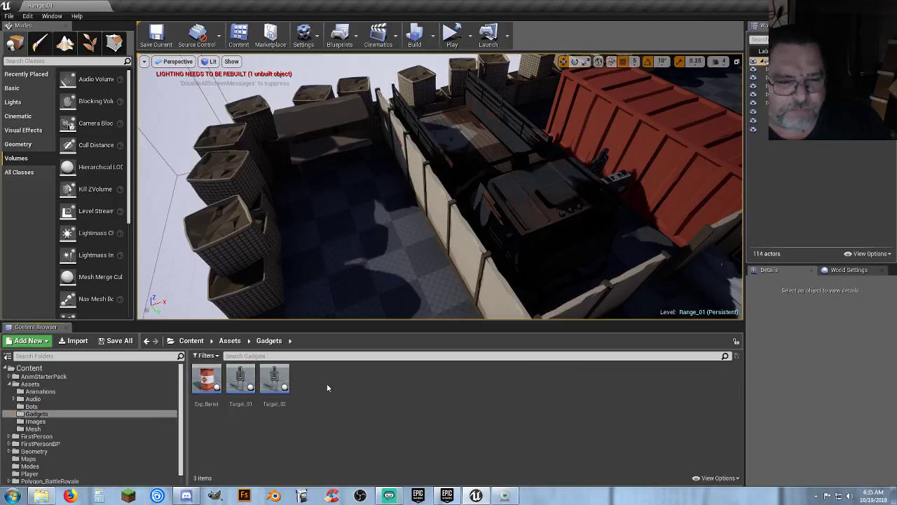
right_click(325, 382)
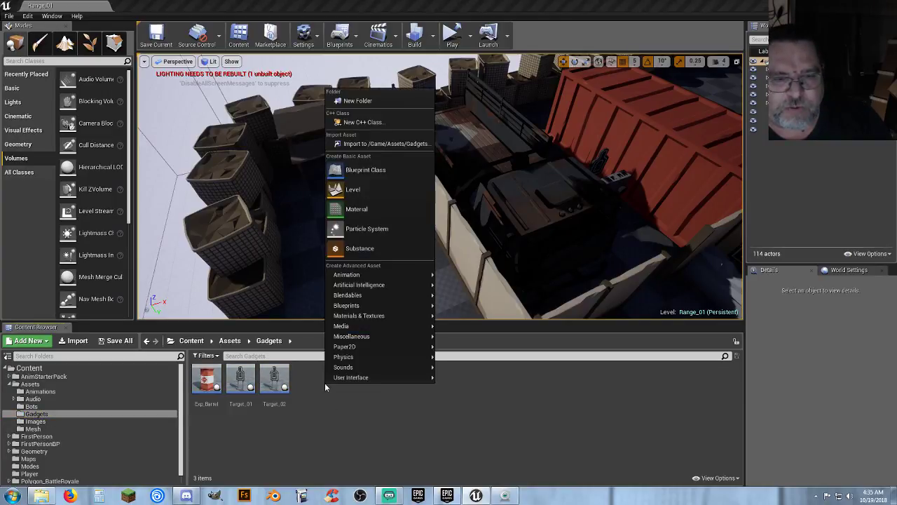
left_click(365, 175)
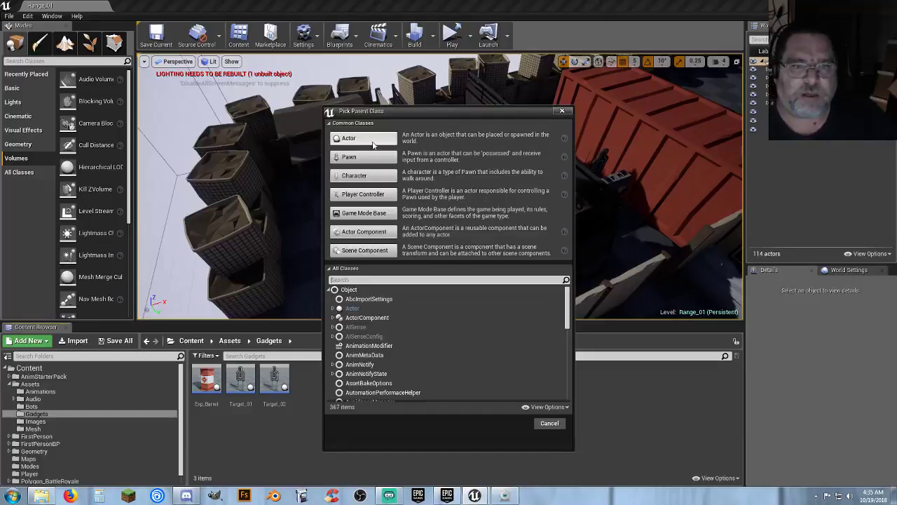
left_click(371, 139)
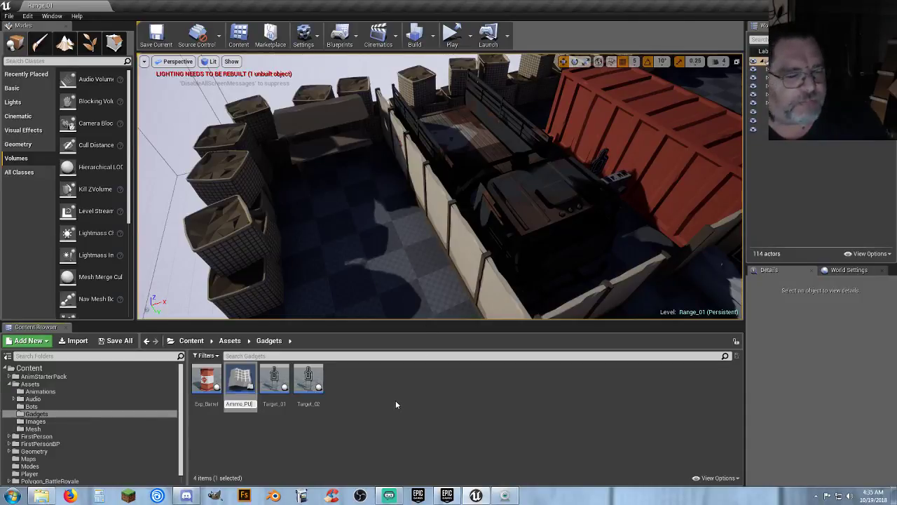
key("Return")
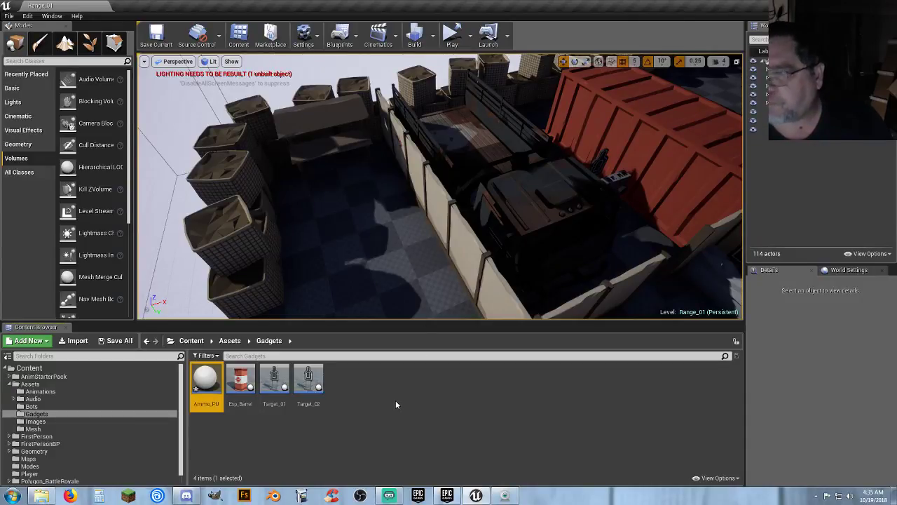
left_click(449, 416)
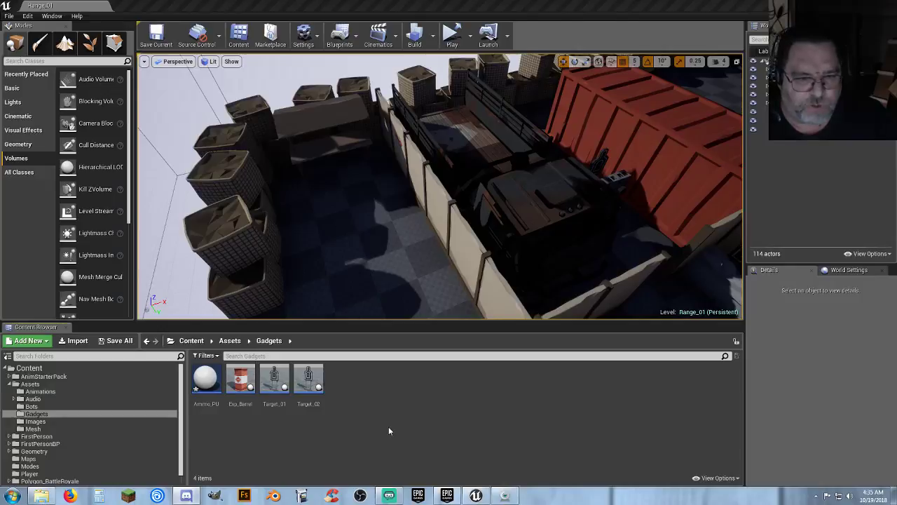
- Open the Ammo_PU Blueprint, then return to the Range_01 level and display the Polygon_BattleRoyale/Meshes/Props folder
double_click(205, 378)
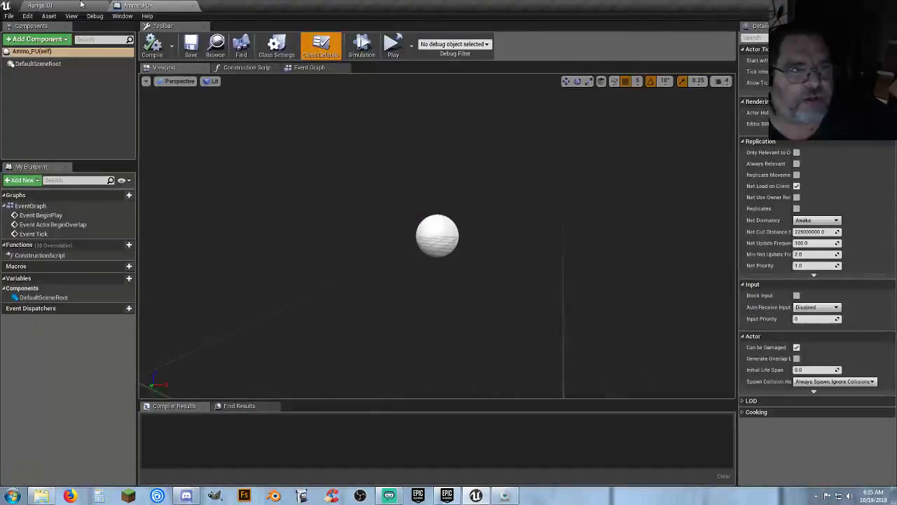
left_click(80, 5)
scroll(75, 446, "down", 1)
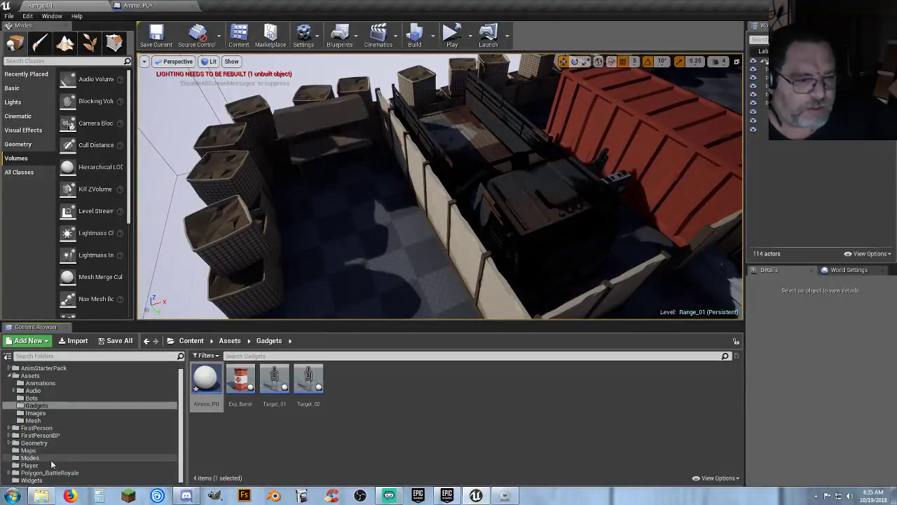
left_click(10, 473)
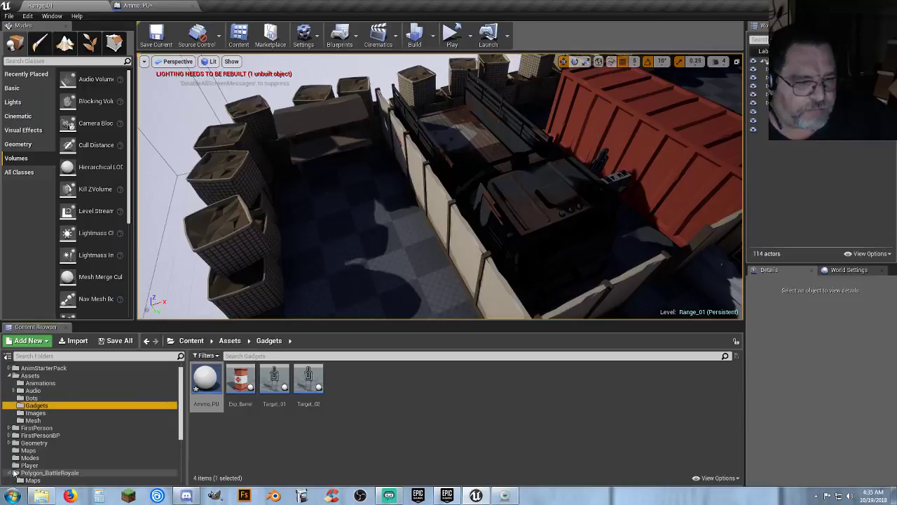
scroll(28, 462, "down", 5)
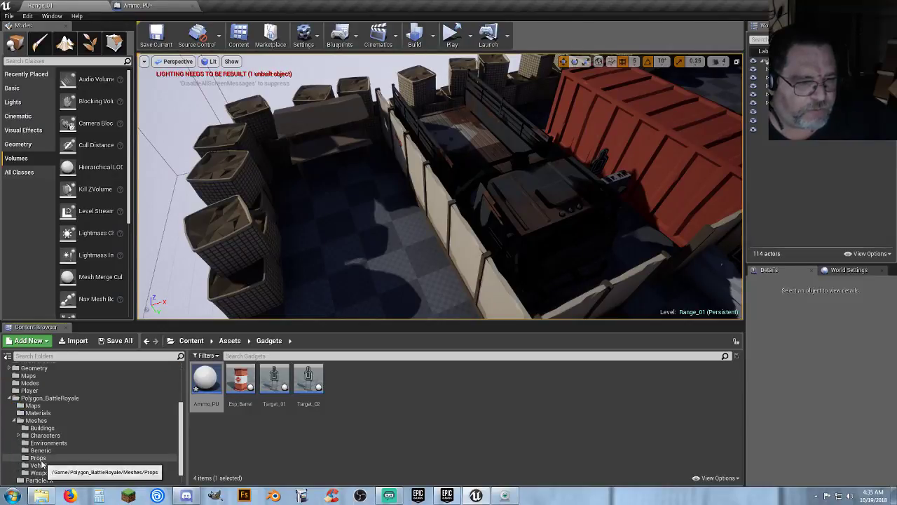
left_click(38, 458)
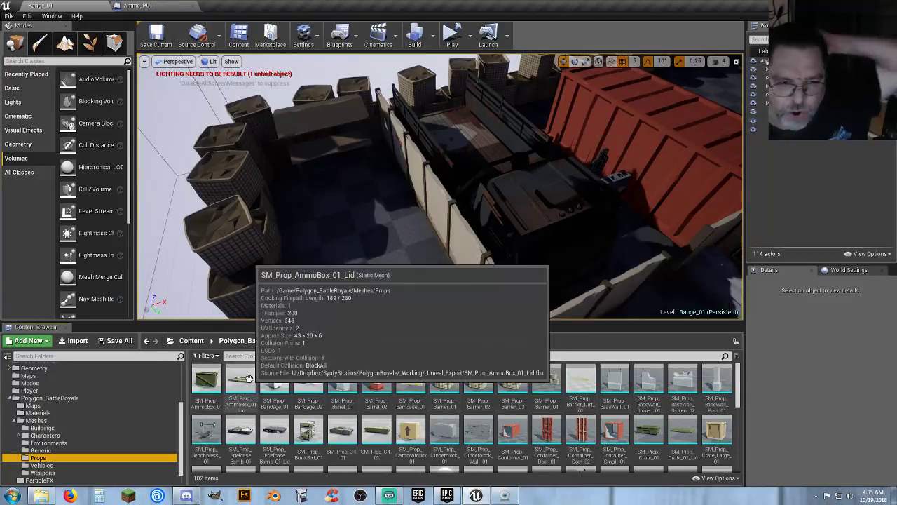
- Examine the prop meshes in the Polygon_BattleRoyale Props folder for one suited to an ammo pickup
mouse_move(543, 375)
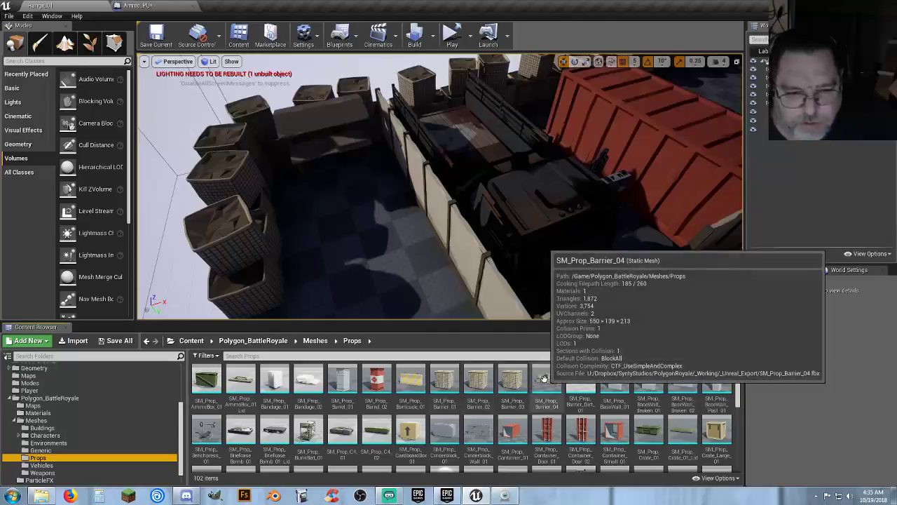
scroll(543, 392, "down", 5)
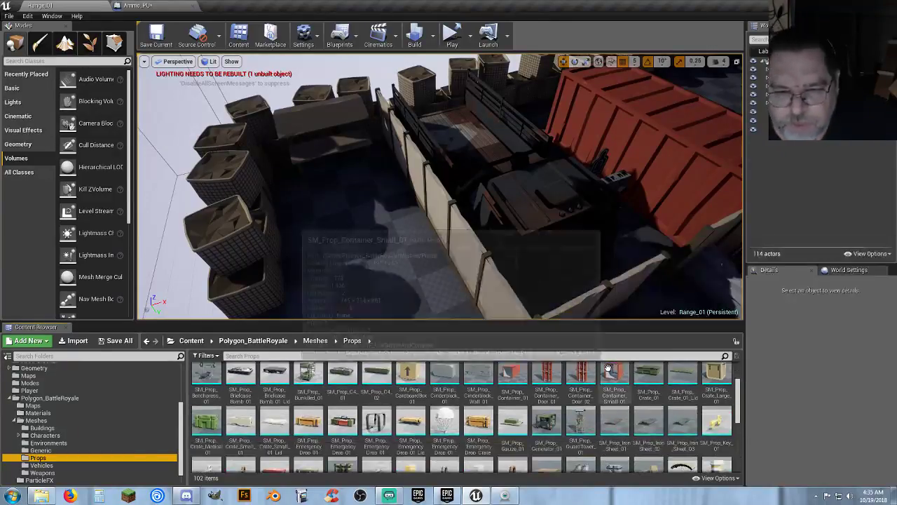
mouse_move(609, 371)
scroll(610, 371, "down", 2)
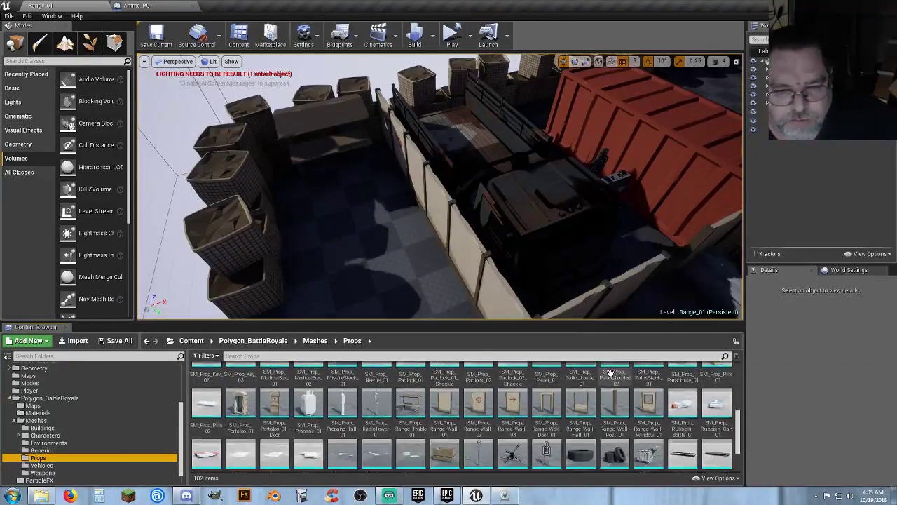
scroll(610, 372, "down", 2)
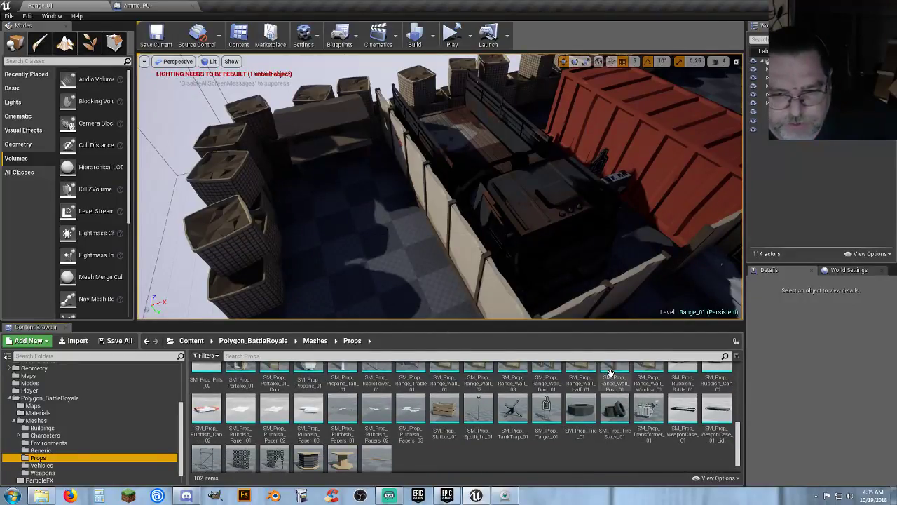
scroll(611, 373, "down", 1)
mouse_move(594, 393)
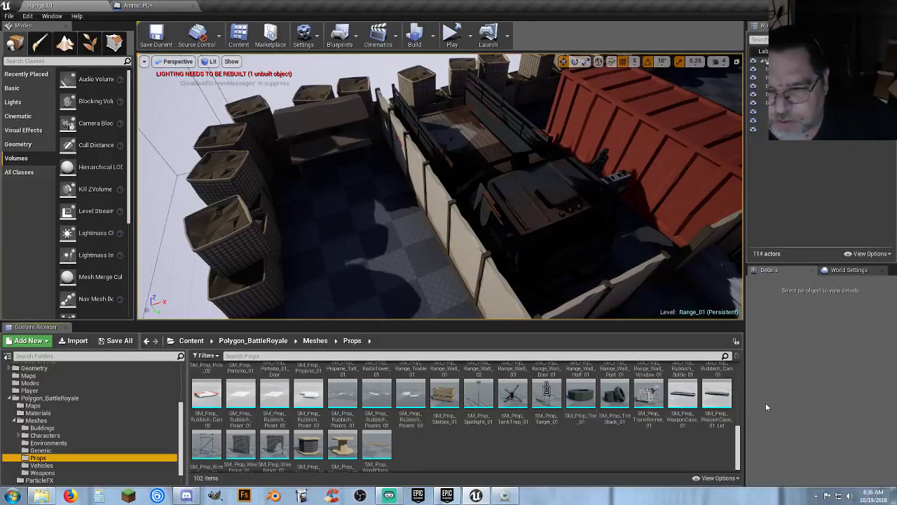
scroll(493, 434, "down", 1)
scroll(450, 415, "up", 1)
scroll(449, 416, "up", 10)
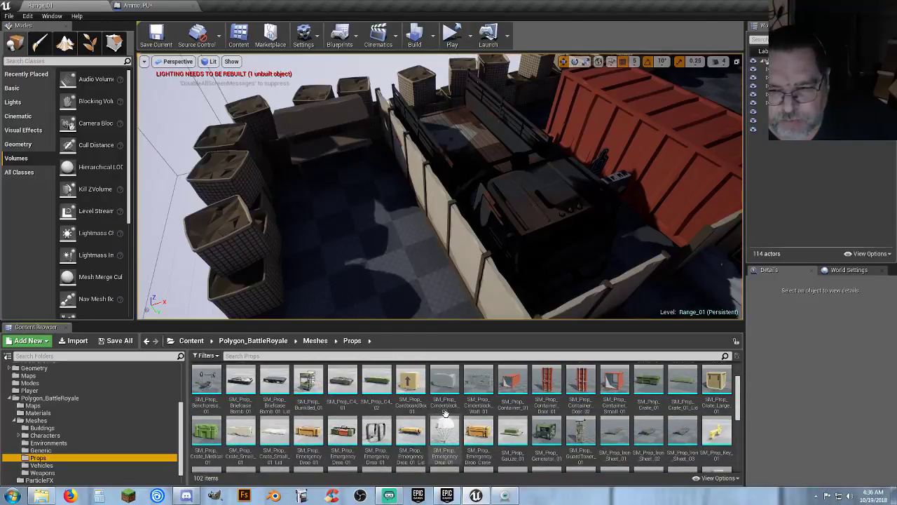
scroll(445, 413, "up", 2)
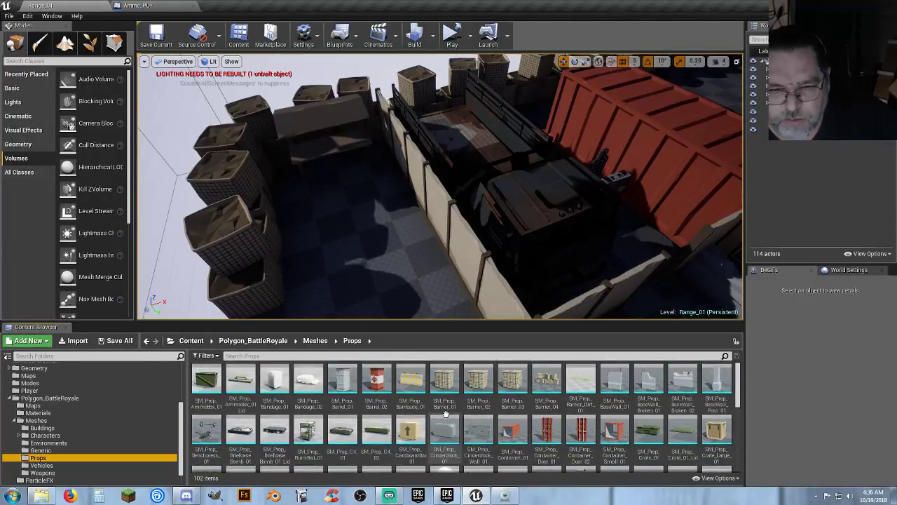
- Add the SM_Prop_AmmoBox_01 mesh to the Ammo_PU Blueprint as a static mesh component named Ammo Box
left_click(210, 386)
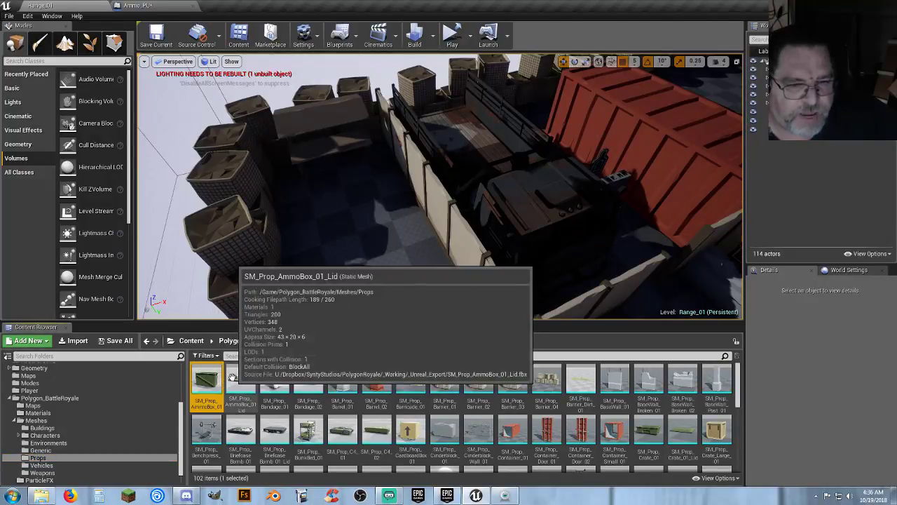
left_click(143, 5)
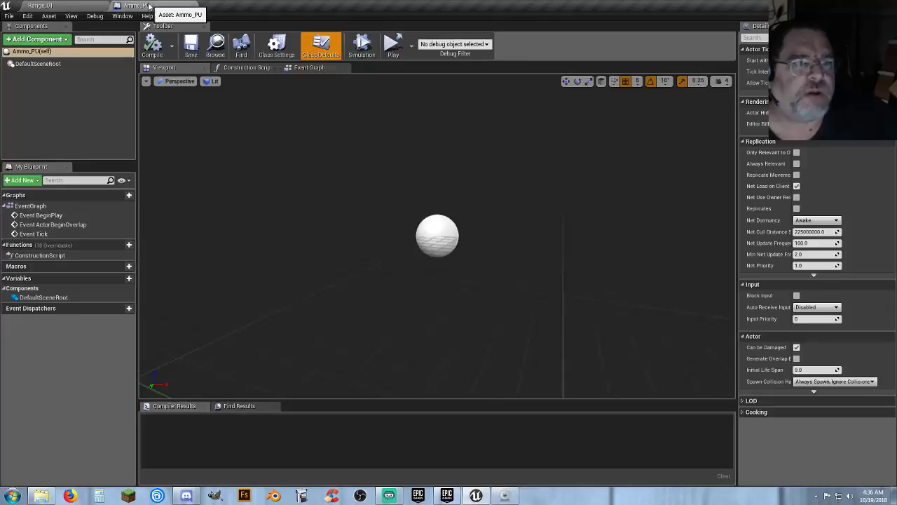
left_click(39, 39)
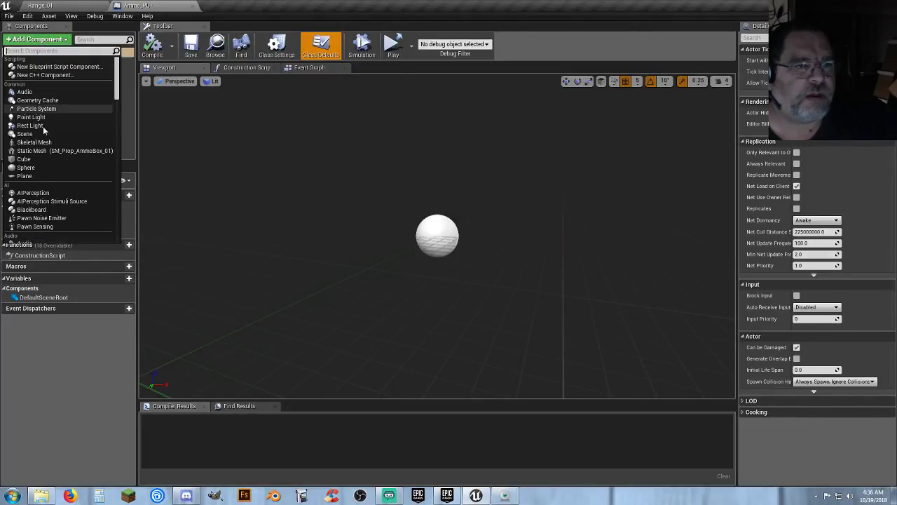
left_click(49, 150)
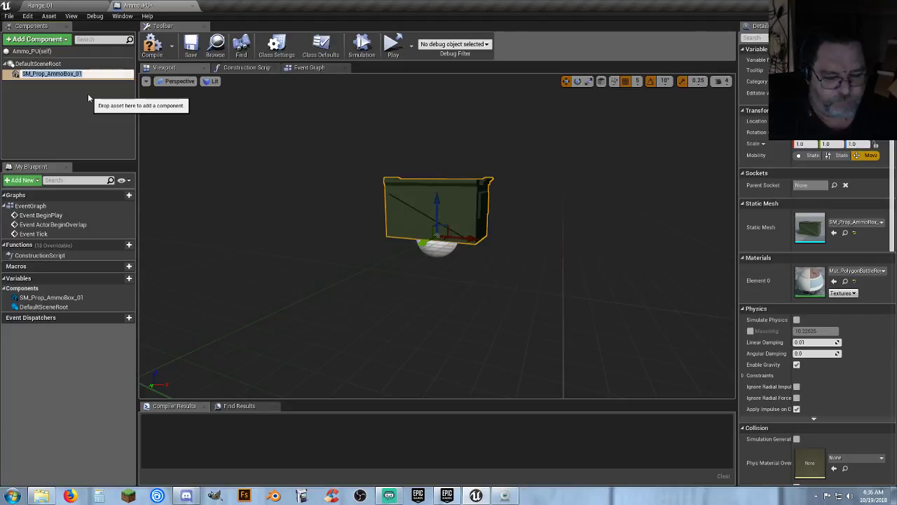
type("Ammo Box")
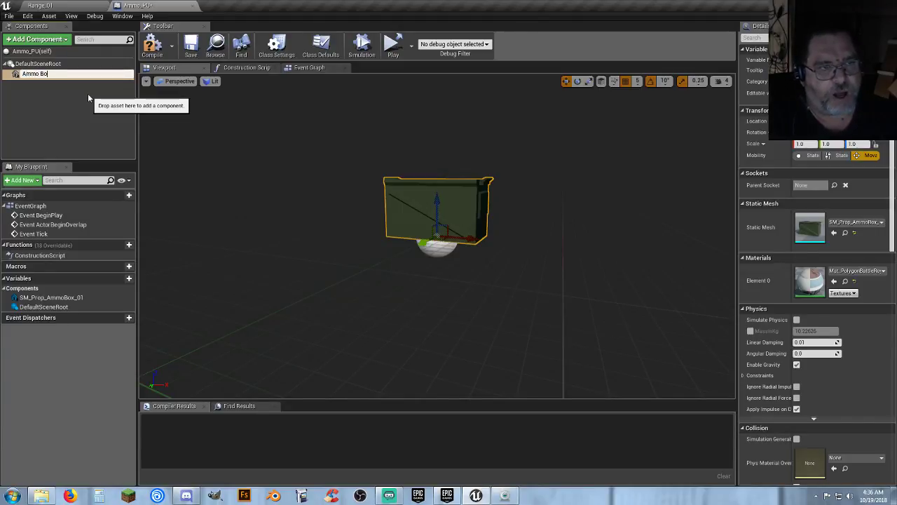
key("Return")
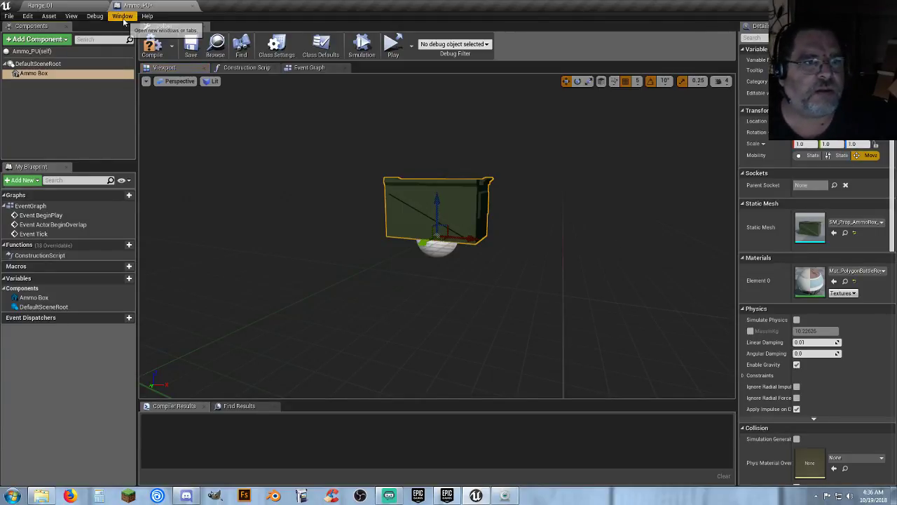
- Add the SM_Prop_AmmoBox_01_Lid mesh to Ammo_PU as a child component of Ammo Box and name it Ammo Box Lid
left_click(76, 9)
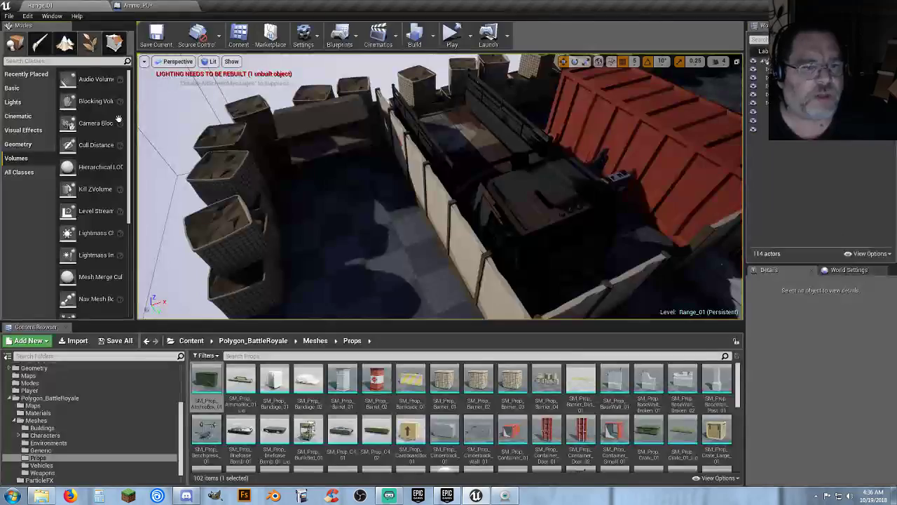
left_click(137, 5)
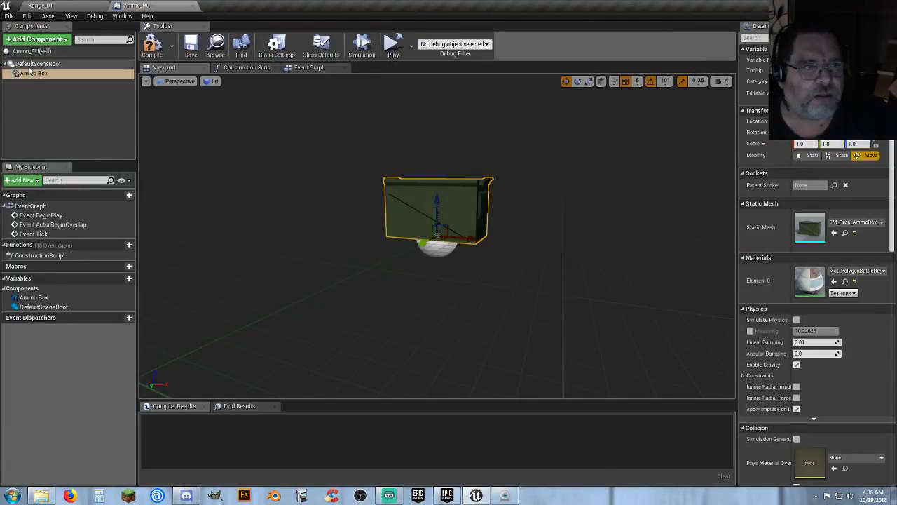
left_click(49, 39)
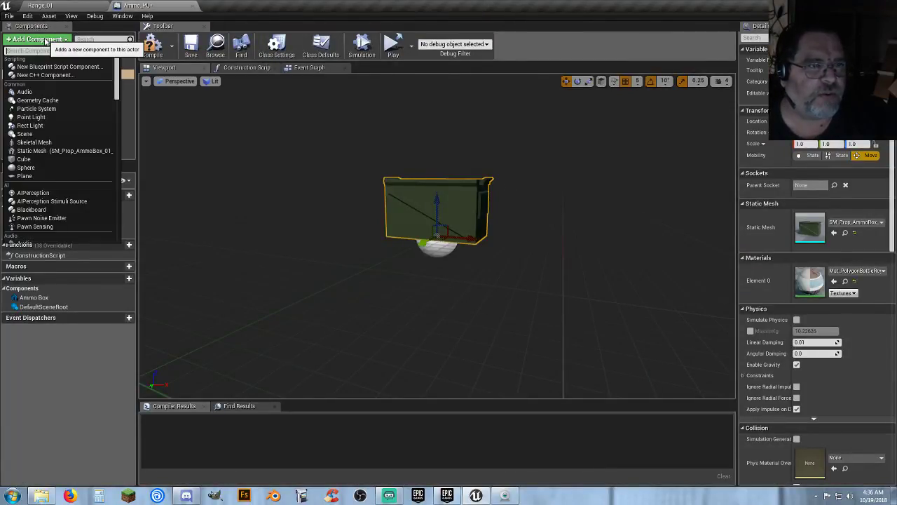
left_click(52, 150)
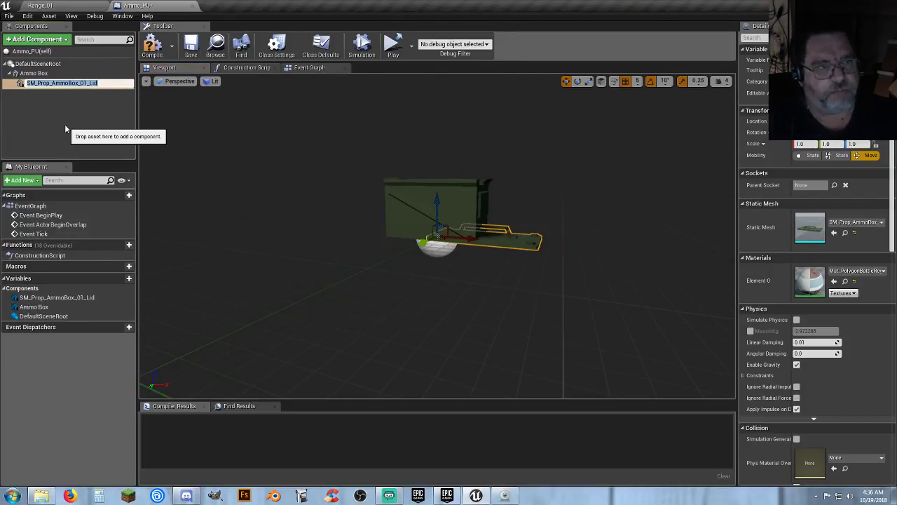
type("Ammo Box Lid")
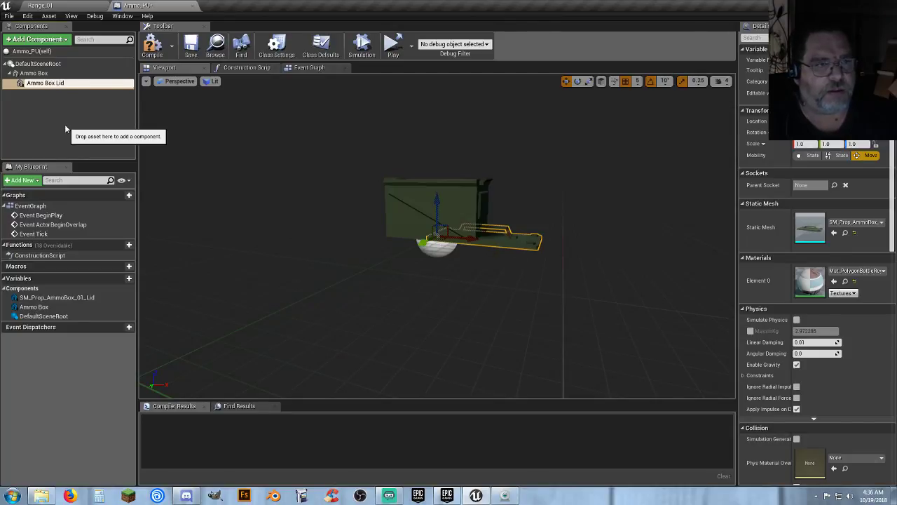
key("Return")
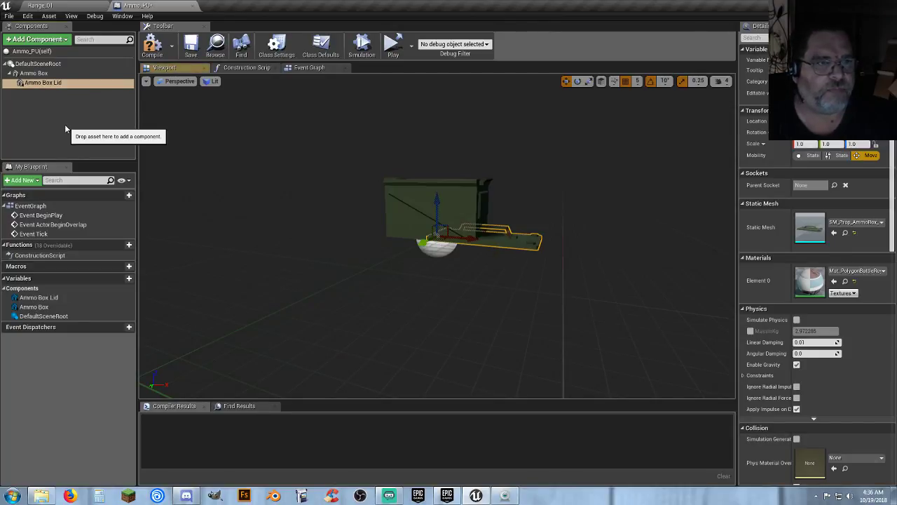
left_click(58, 103)
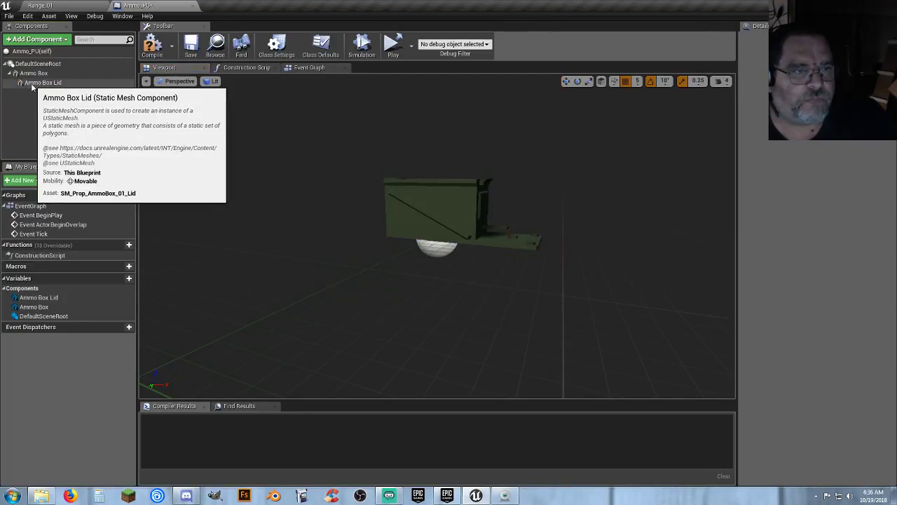
- Raise the Ammo Box Lid 25 units and shift it along the X axis so it lines up over the ammo box
left_click(30, 85)
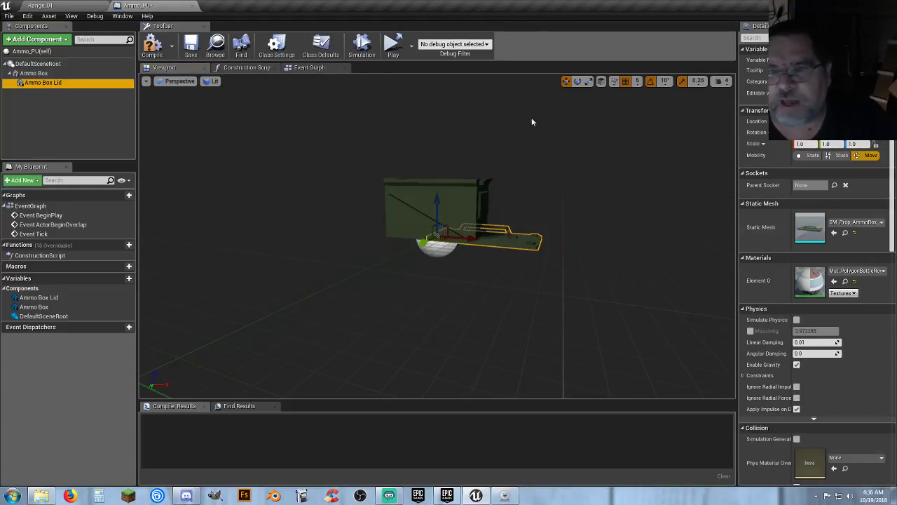
left_click_drag(438, 202, 437, 142)
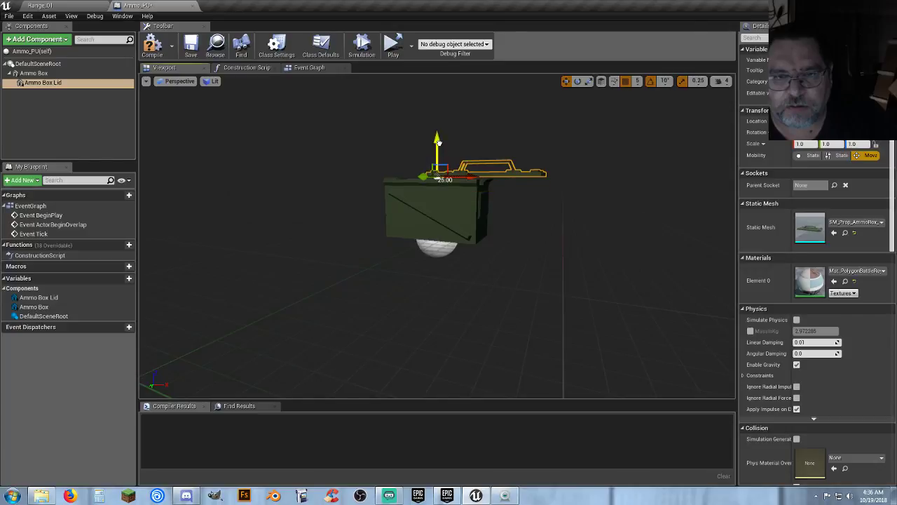
left_click_drag(470, 174, 430, 176)
key("f")
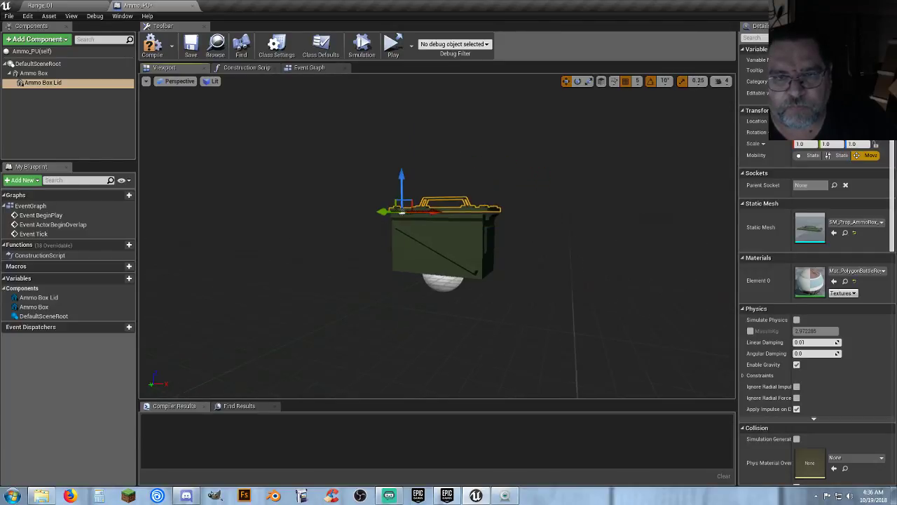
right_click_drag(566, 191, 631, 200)
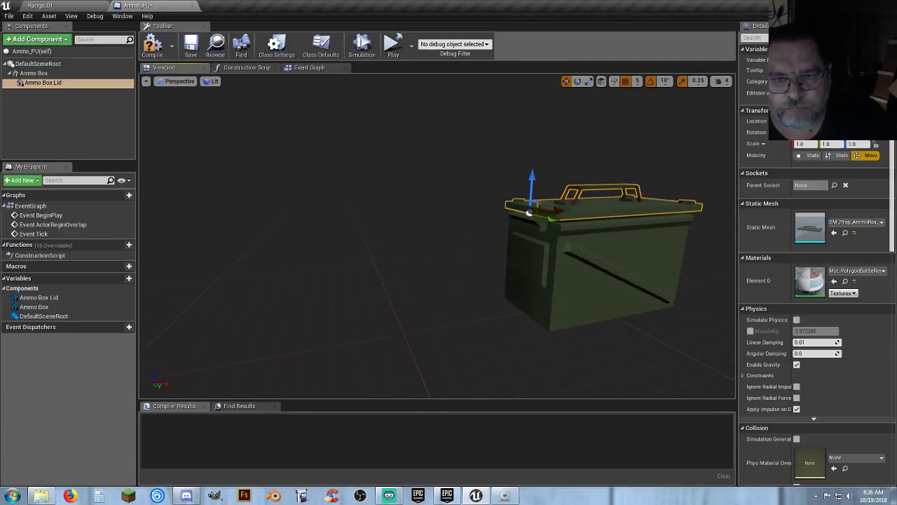
- Lower the Ammo Box Lid slightly onto the box's rim with position grid snapping temporarily off
left_click(626, 82)
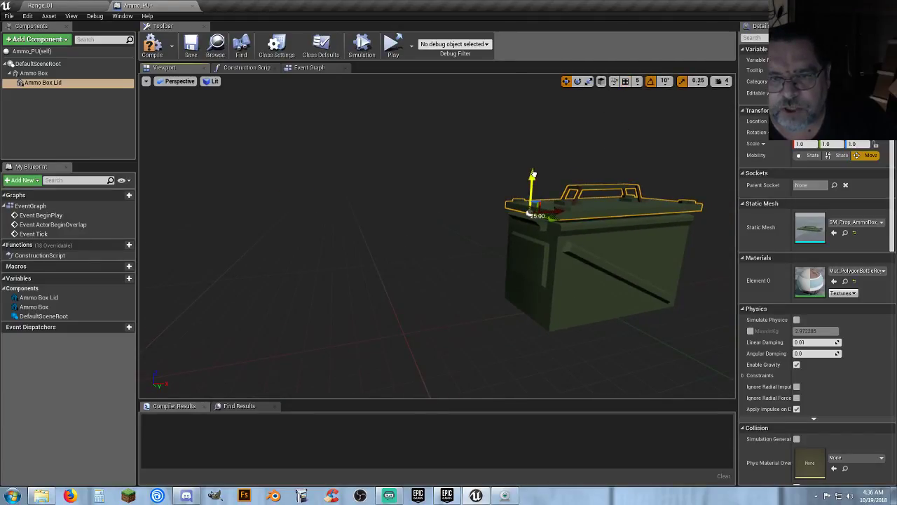
left_click_drag(533, 173, 534, 182)
right_click_drag(559, 214, 332, 135)
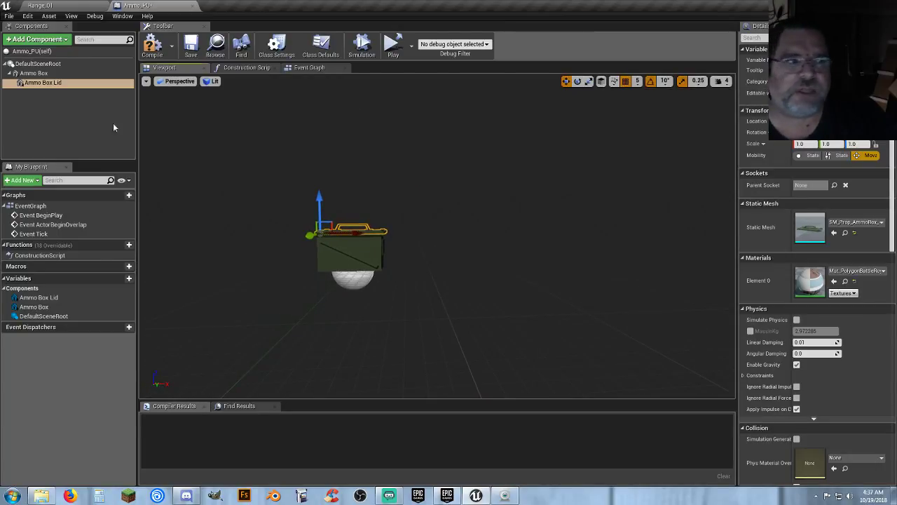
left_click(48, 122)
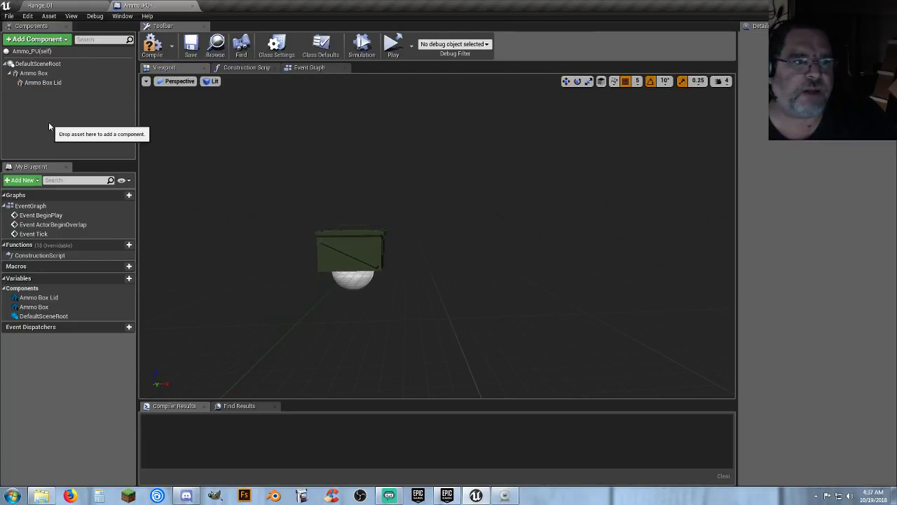
- Add a Box Collision component under the scene root of Ammo_PU and name it Box Collision
left_click(49, 42)
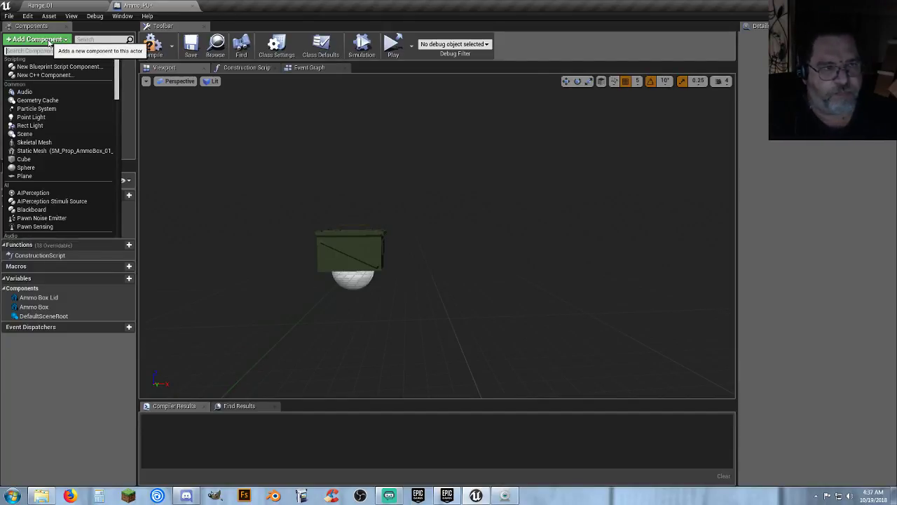
type("box")
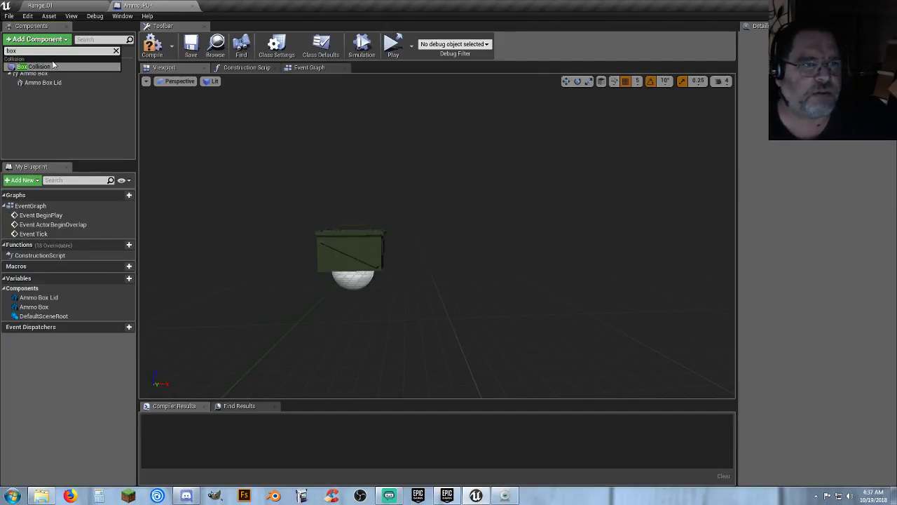
left_click(53, 67)
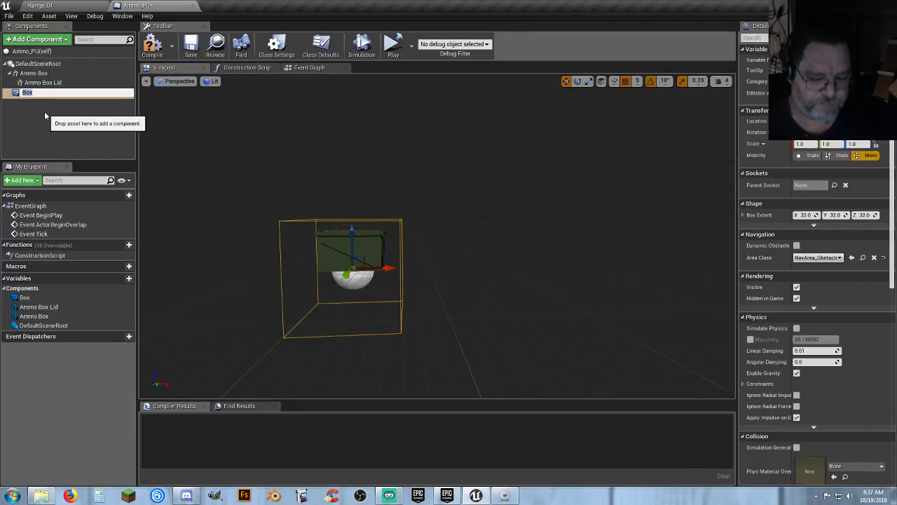
key("End")
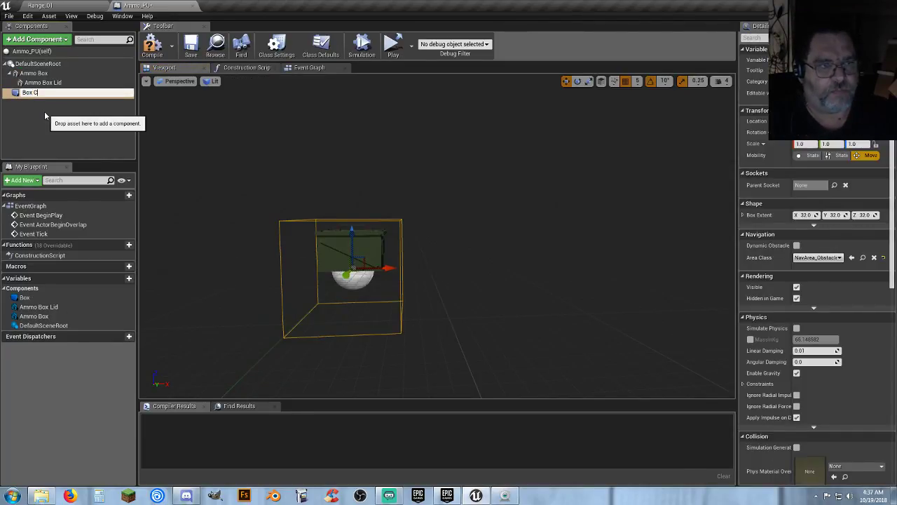
type("Collision")
key("Return")
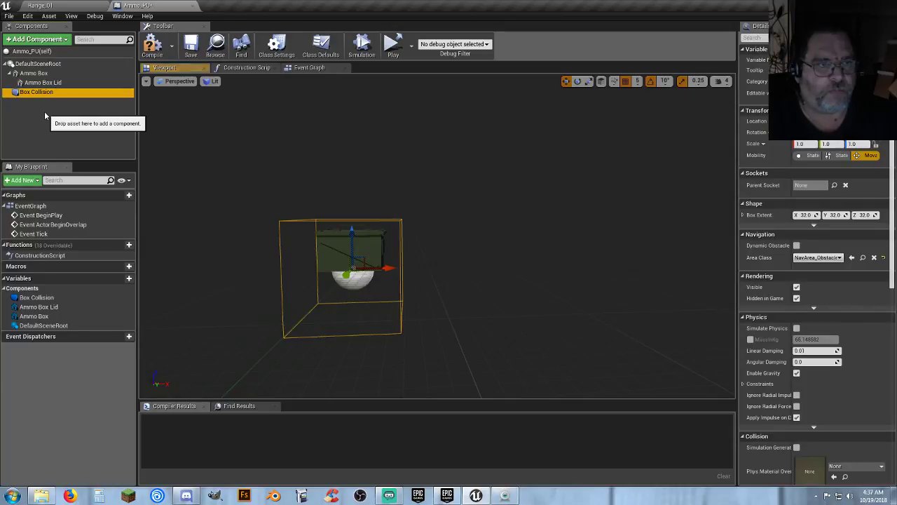
left_click(44, 110)
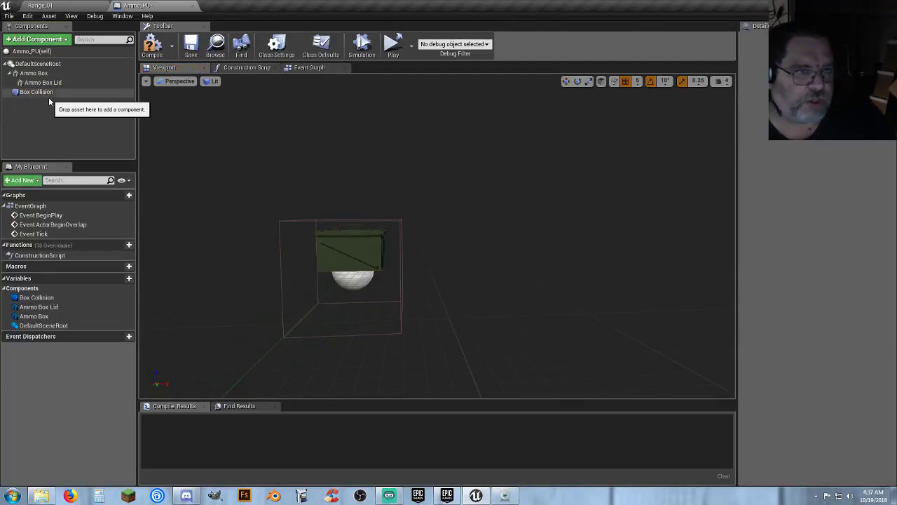
- Compile and save the Ammo_PU Blueprint, and open its Event Graph
left_click(152, 44)
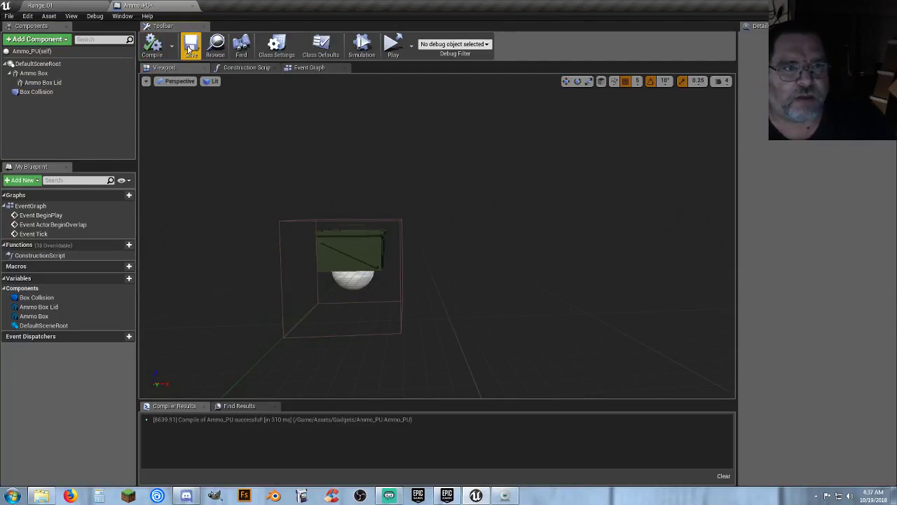
left_click(190, 44)
left_click(305, 68)
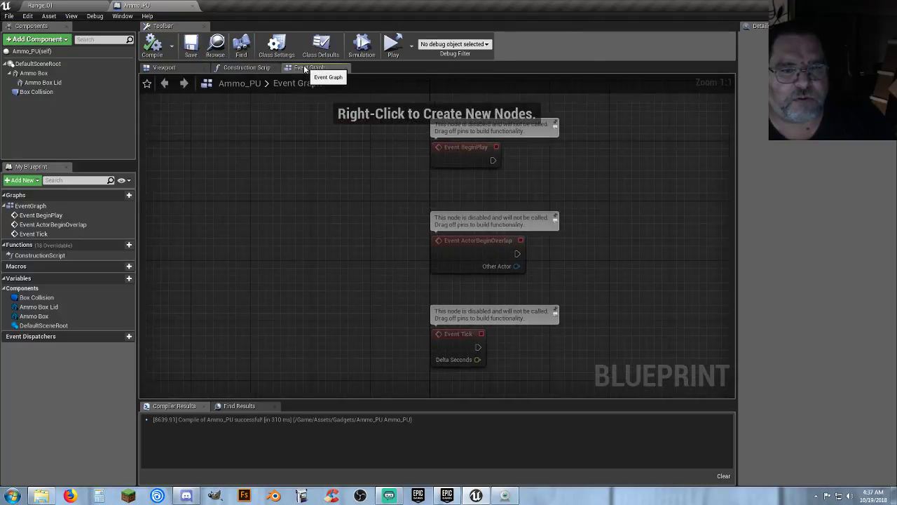
- Raise the Box Collision component 30 units along the Z axis so it sits higher around the ammo box
left_click(170, 68)
left_click(36, 92)
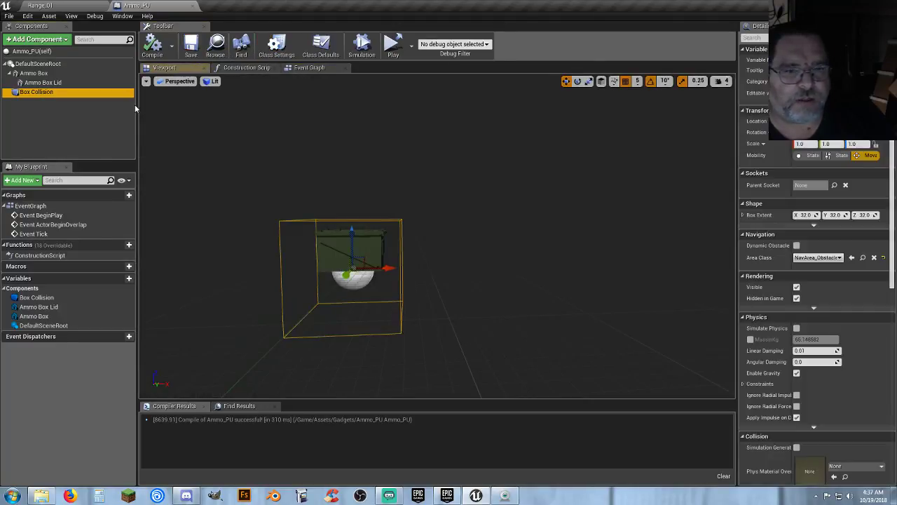
left_click_drag(352, 231, 350, 188)
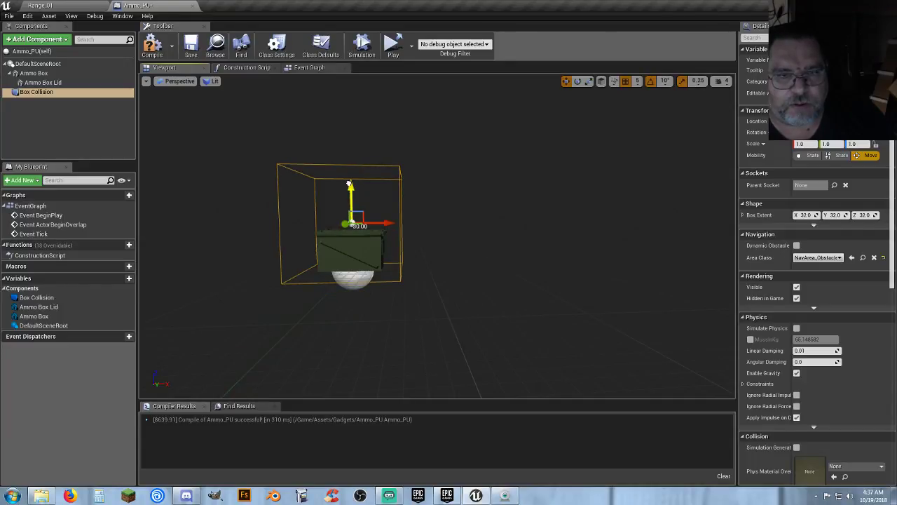
left_click_drag(349, 183, 349, 182)
right_click_drag(413, 201, 482, 219)
- Set the collision preset of the Ammo Box mesh component to NoCollision
left_click(34, 73)
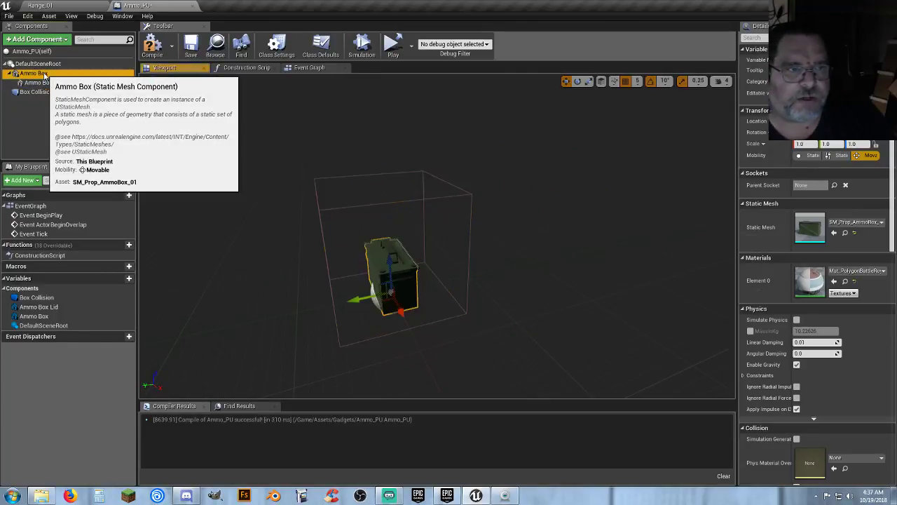
scroll(796, 302, "down", 10)
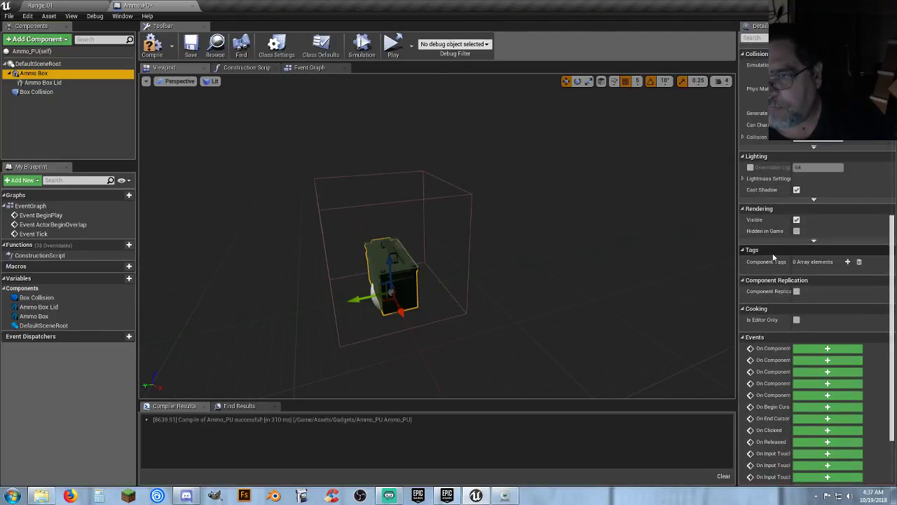
scroll(774, 258, "up", 1)
scroll(773, 258, "up", 5)
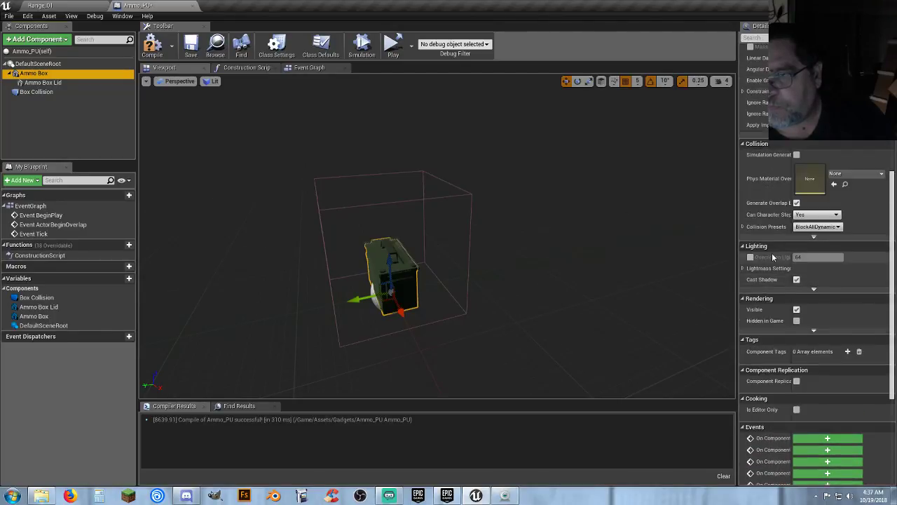
left_click(816, 226)
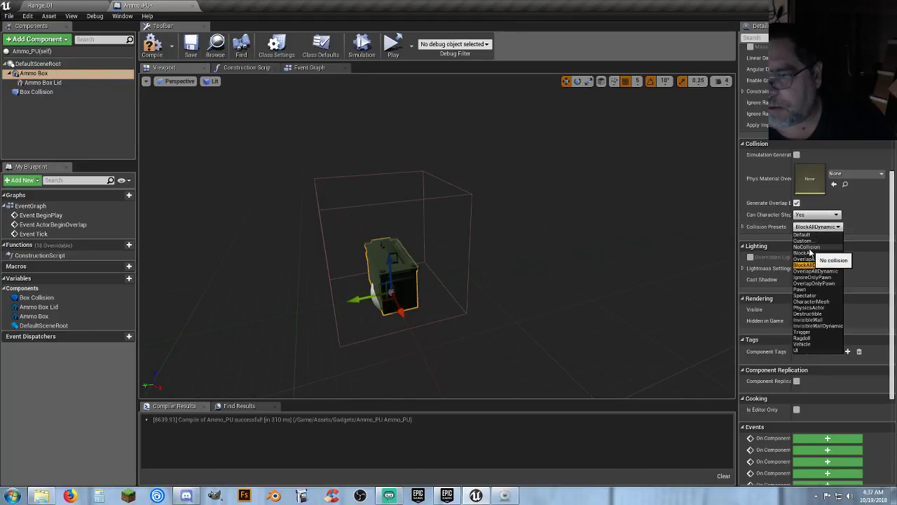
left_click(809, 247)
- Set the Ammo Box Lid's collision preset to NoCollision, and compile and save the Blueprint
left_click(45, 82)
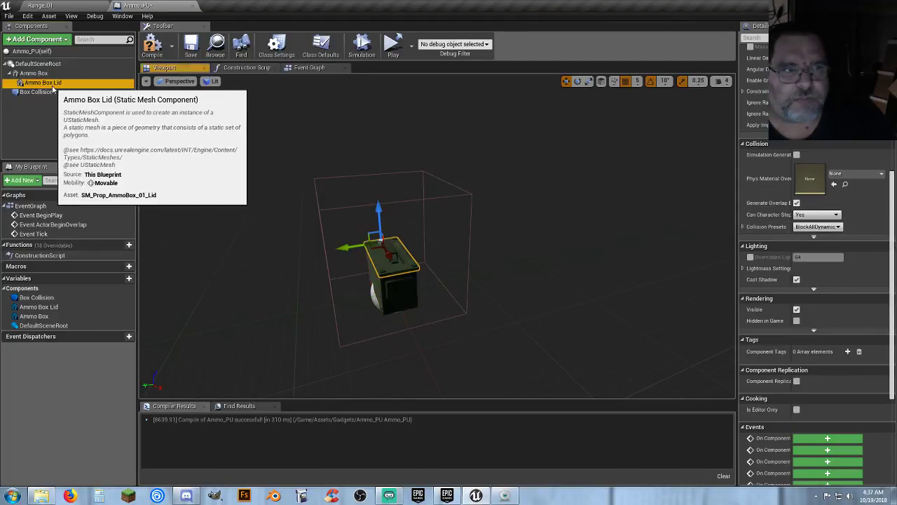
left_click(817, 227)
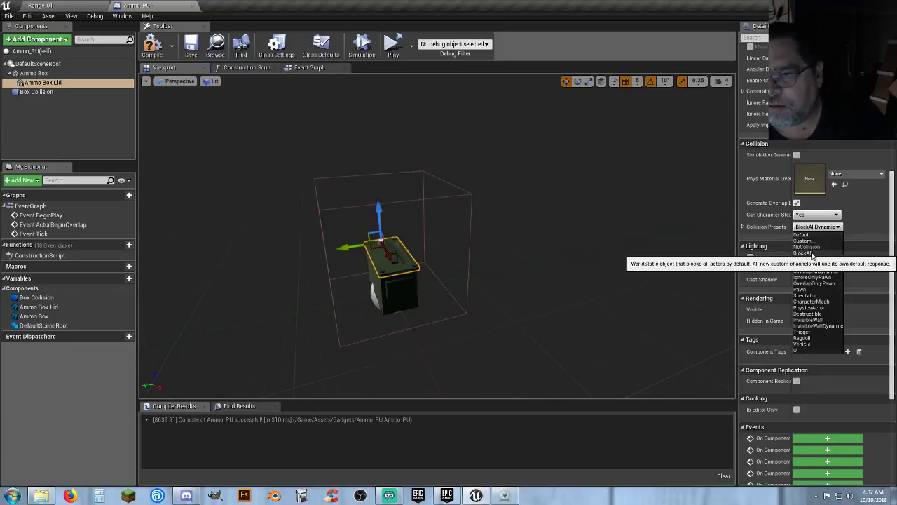
left_click(811, 247)
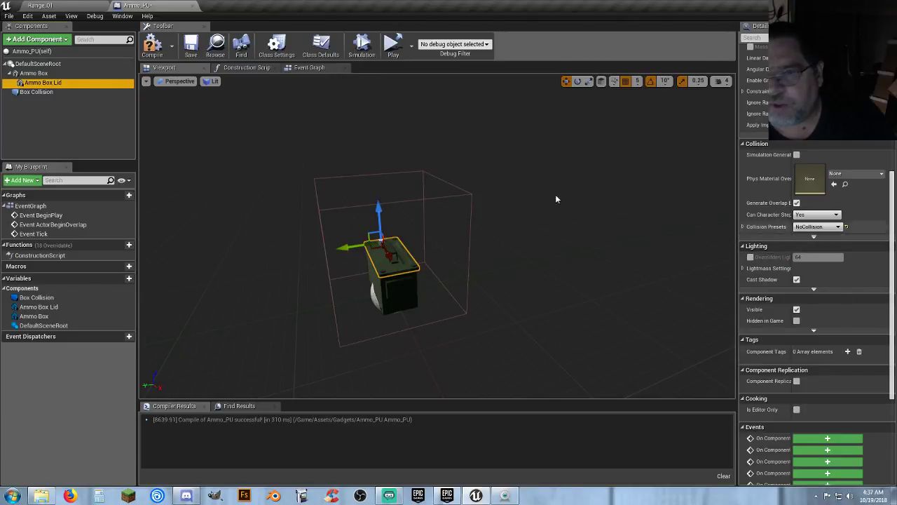
left_click(153, 46)
left_click(191, 50)
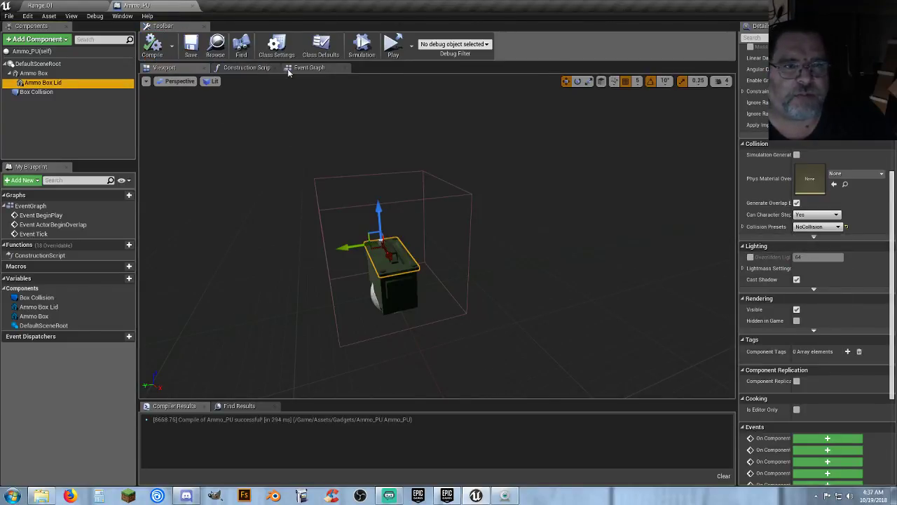
- Delete the default BeginPlay, ActorBeginOverlap and Tick nodes from the Event Graph, and compile and save the Blueprint
left_click(309, 68)
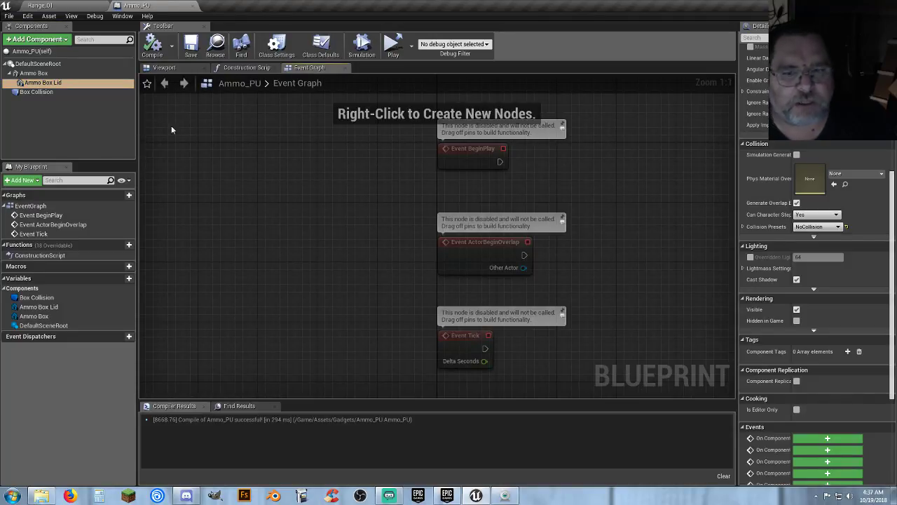
left_click_drag(517, 330, 393, 135)
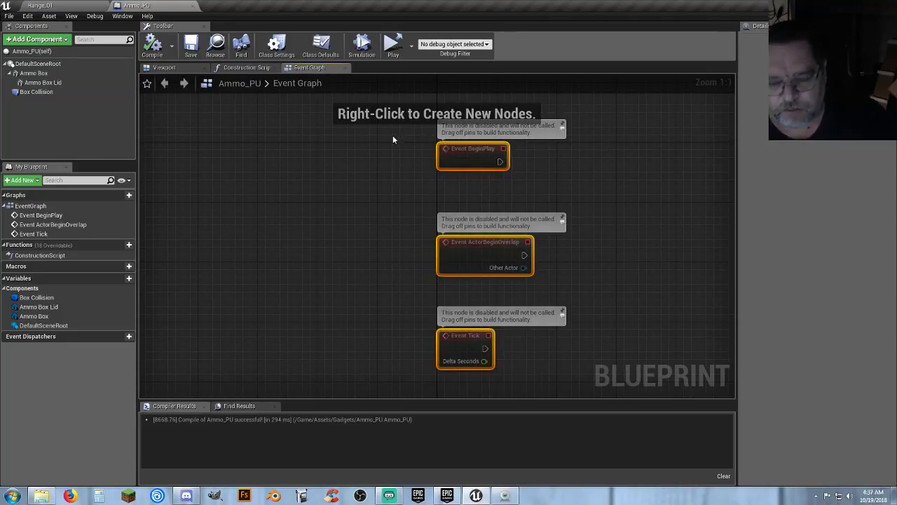
key("Delete")
right_click_drag(396, 182, 382, 199)
scroll(382, 200, "up", 1)
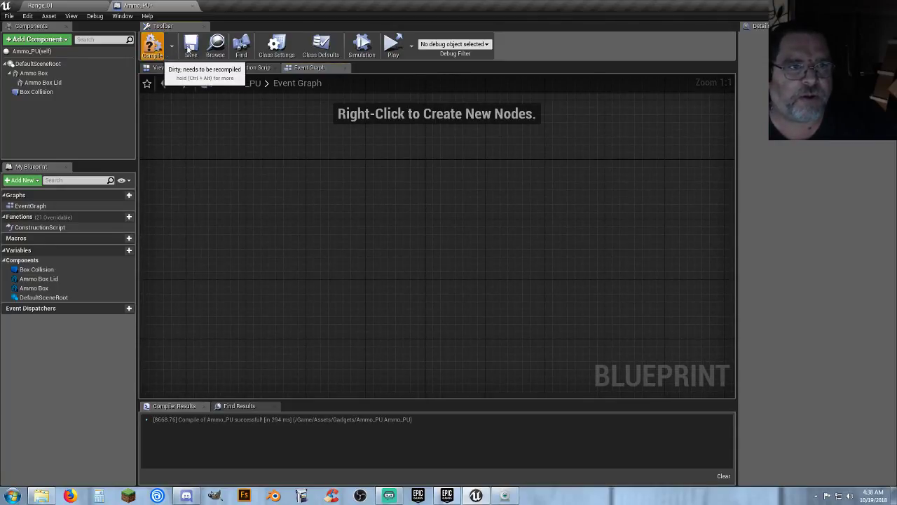
left_click(153, 44)
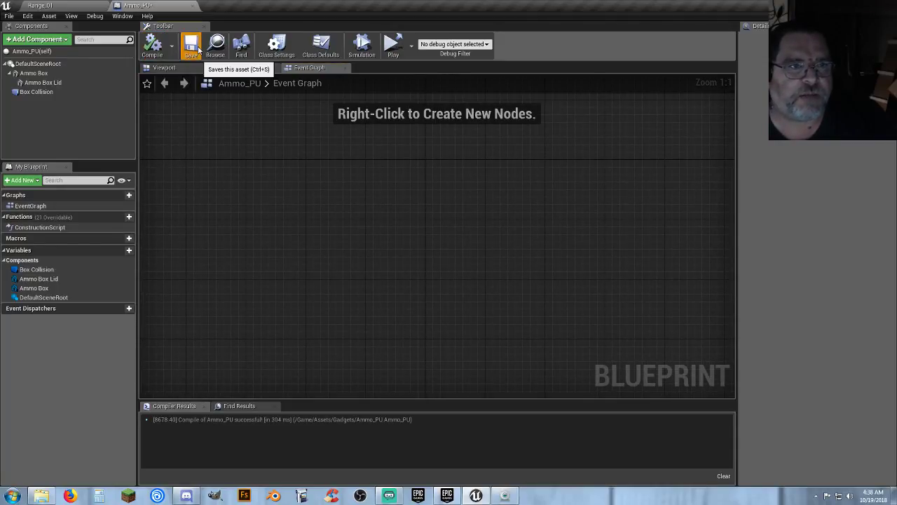
- Add an OnComponentBeginOverlap event for the Box Collision component to the Event Graph
left_click(39, 92)
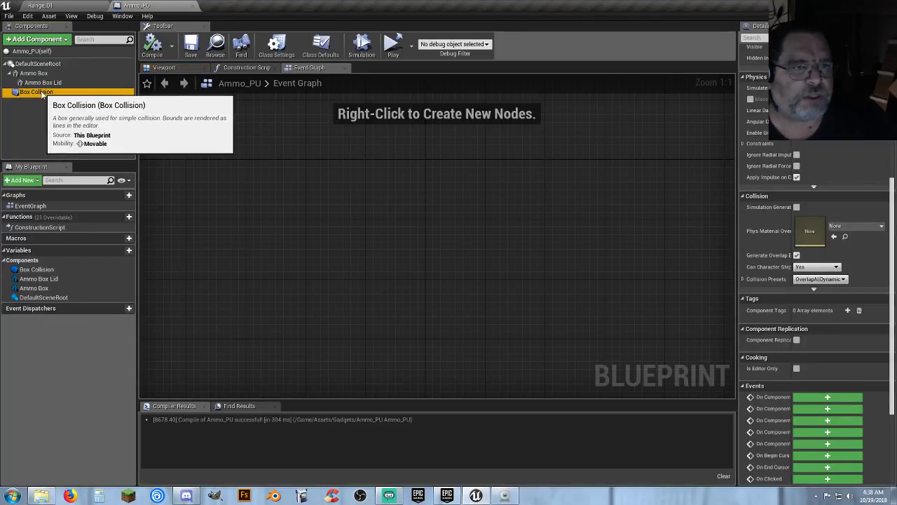
right_click(42, 92)
mouse_move(67, 106)
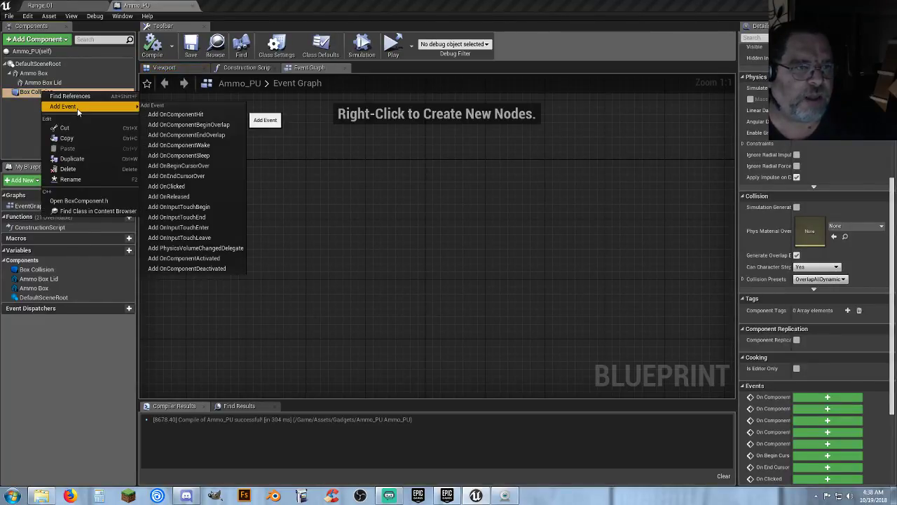
left_click(176, 125)
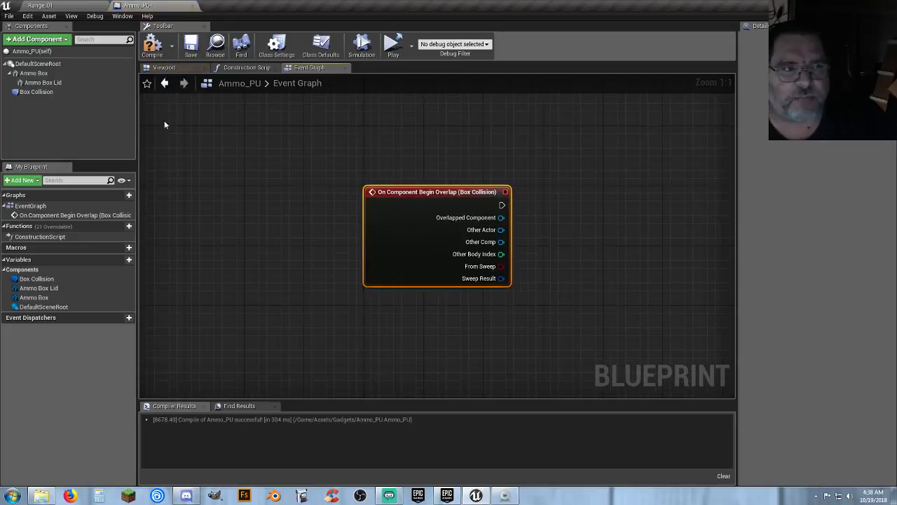
left_click(461, 337)
right_click_drag(490, 334, 363, 285)
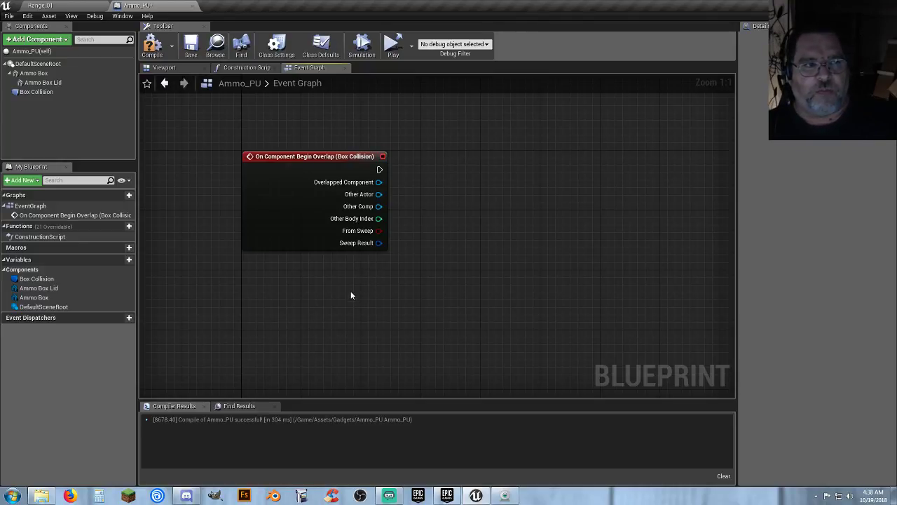
- Add a Rotating Movement component to Ammo_PU, and compile and save the Blueprint
left_click(164, 67)
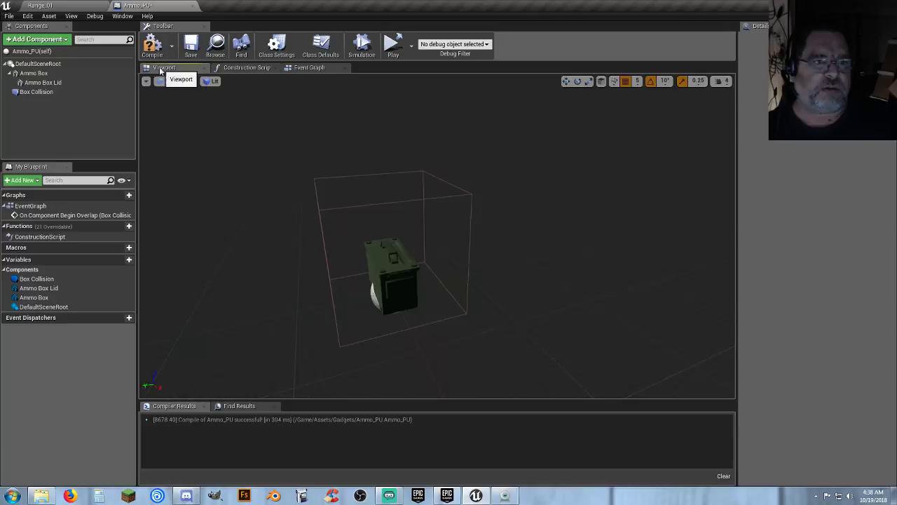
left_click(54, 40)
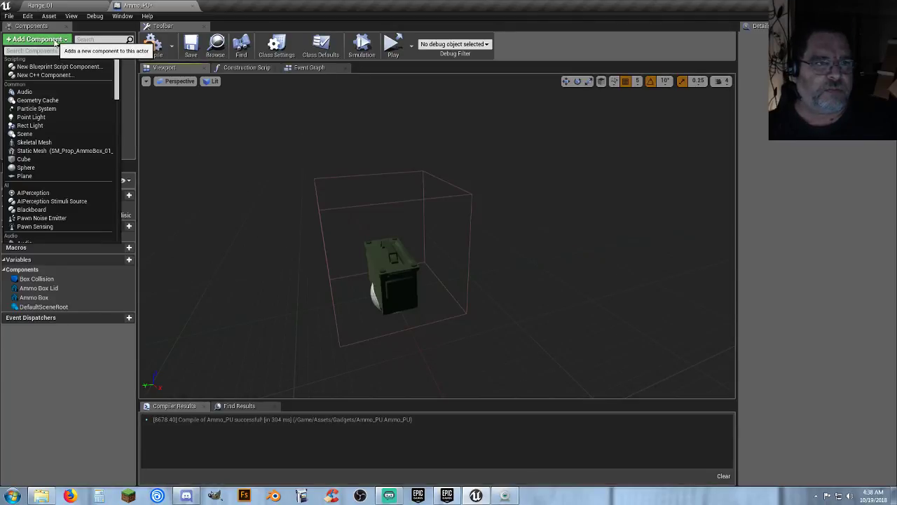
type("rotat")
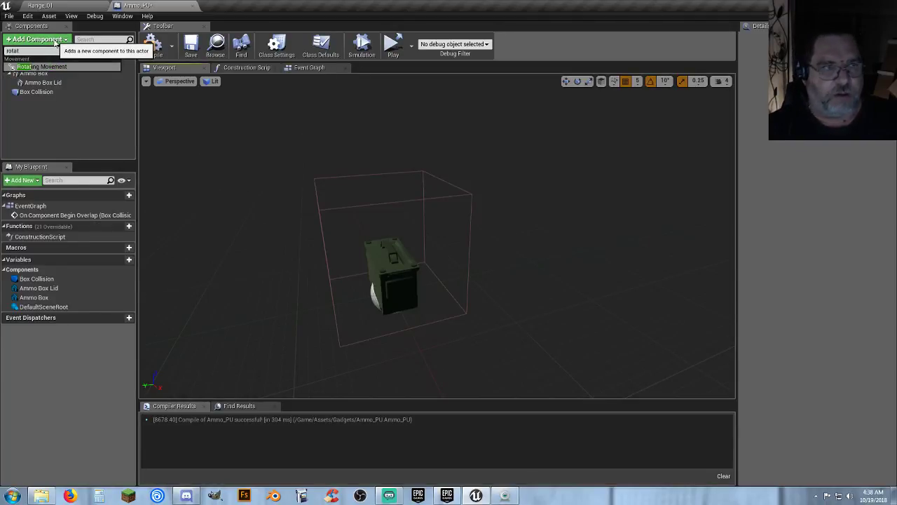
key("Return")
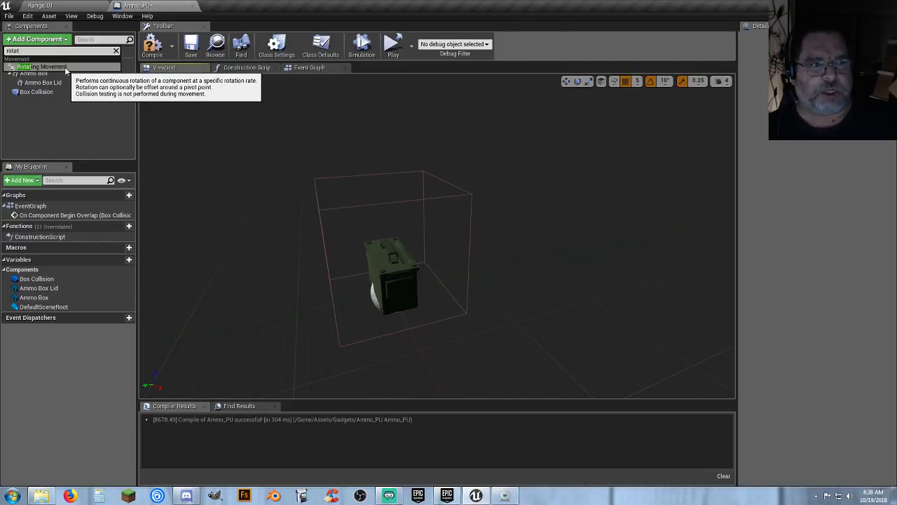
left_click(308, 67)
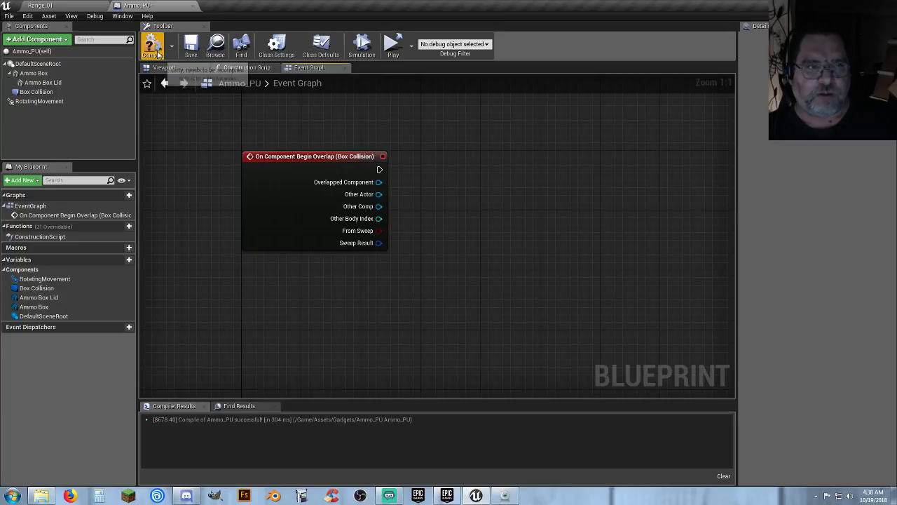
left_click(152, 44)
left_click(188, 47)
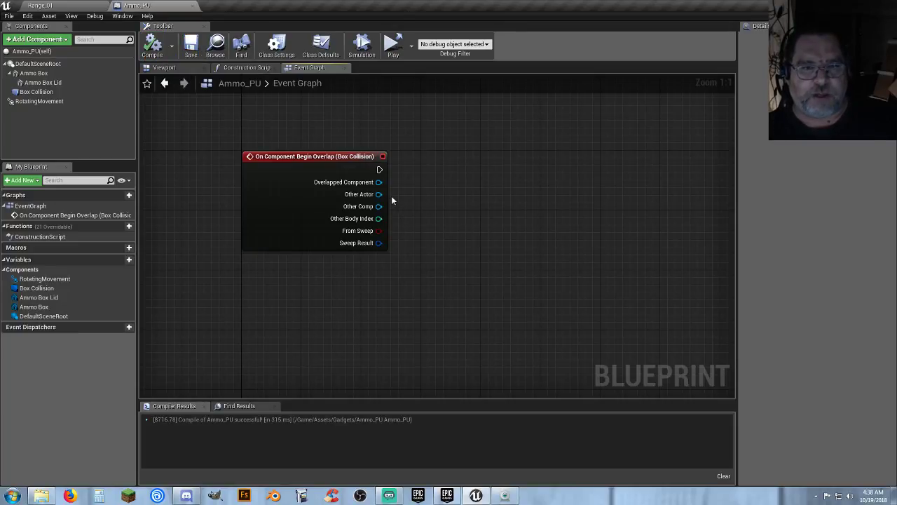
- Create a Cast To FirstPersonCharacter node from the overlap event's Other Actor pin and align it beside the event
left_click_drag(382, 194, 444, 182)
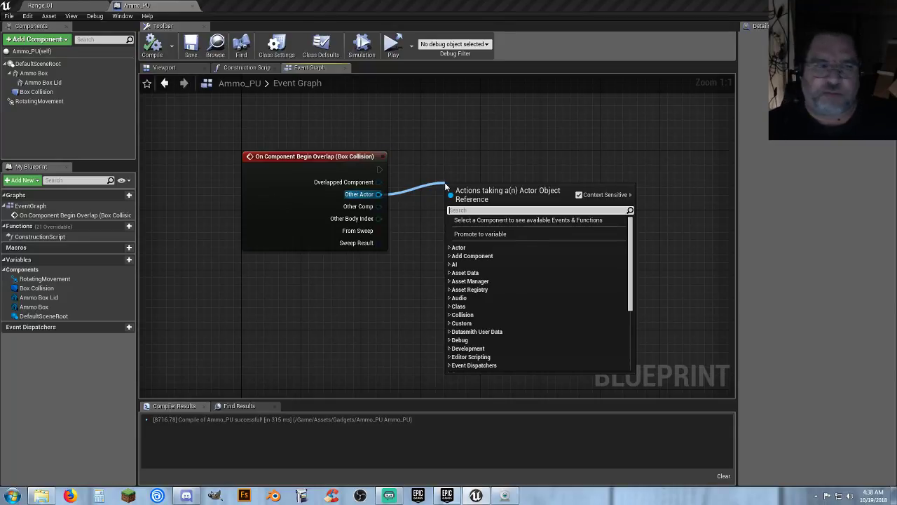
type("c")
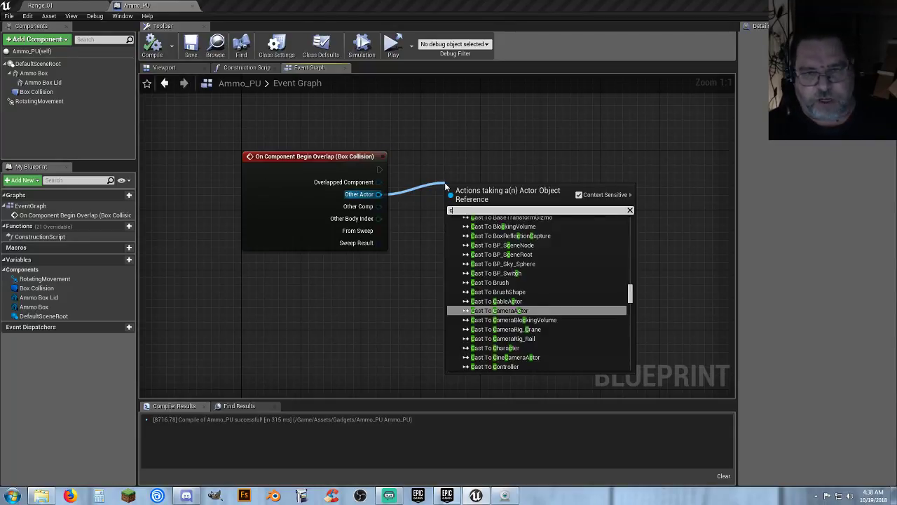
type("asttofirst")
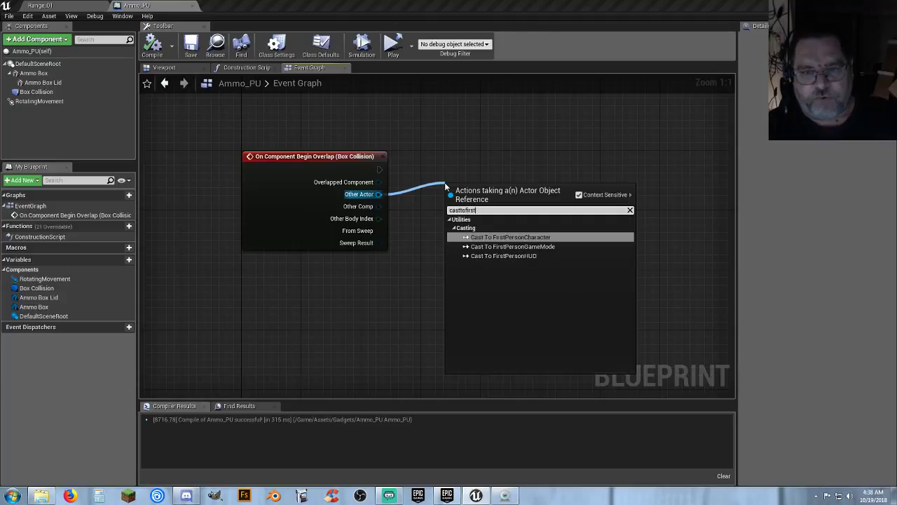
key("Return")
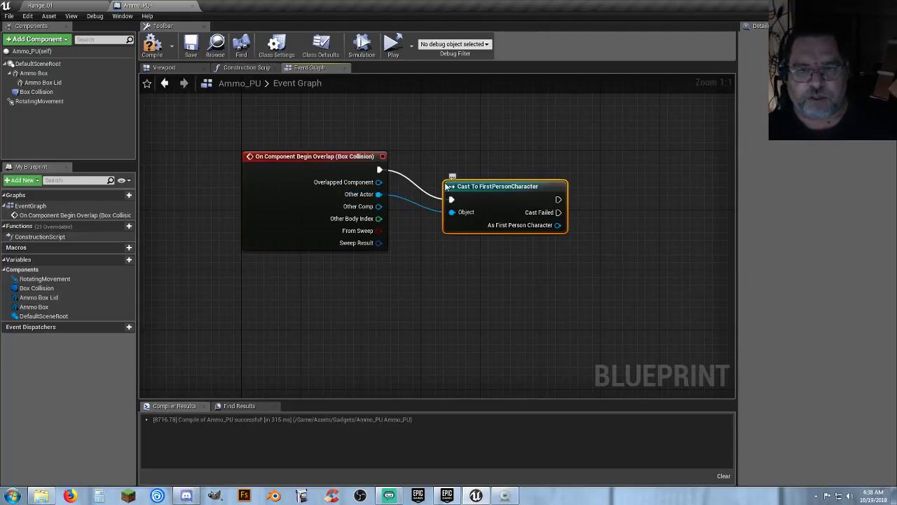
left_click_drag(477, 188, 454, 158)
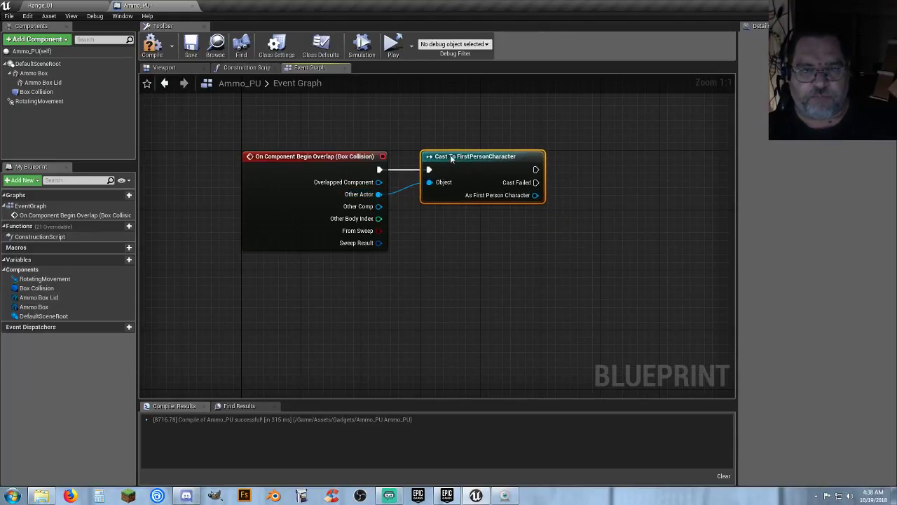
left_click(484, 222)
right_click_drag(484, 222, 396, 224)
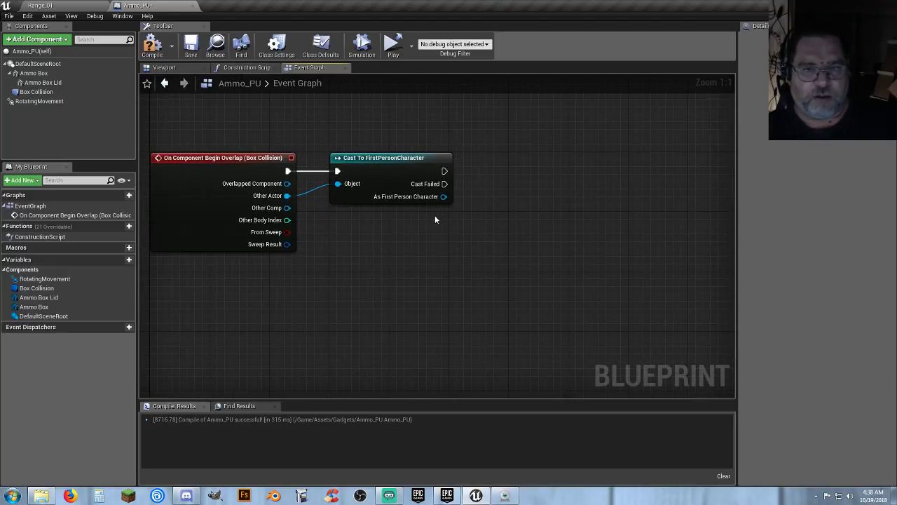
left_click_drag(327, 140, 488, 232)
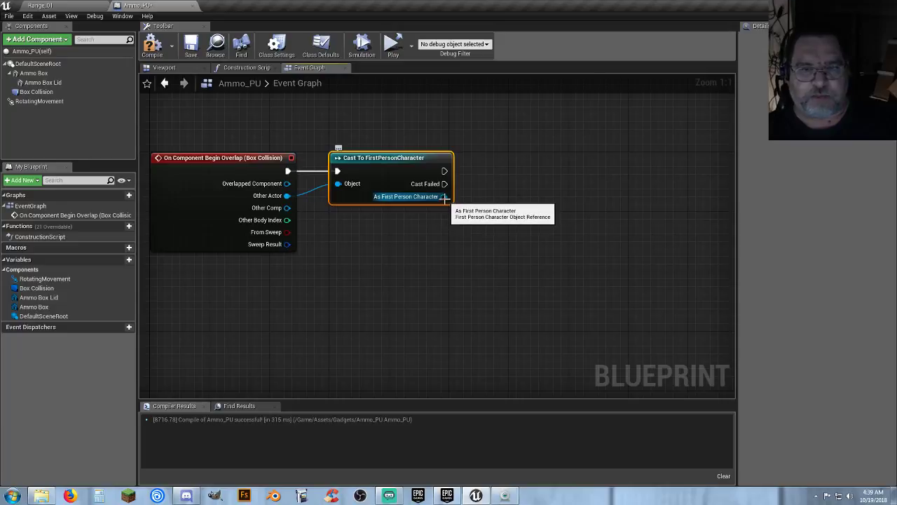
left_click_drag(443, 201, 467, 220)
left_click(422, 254)
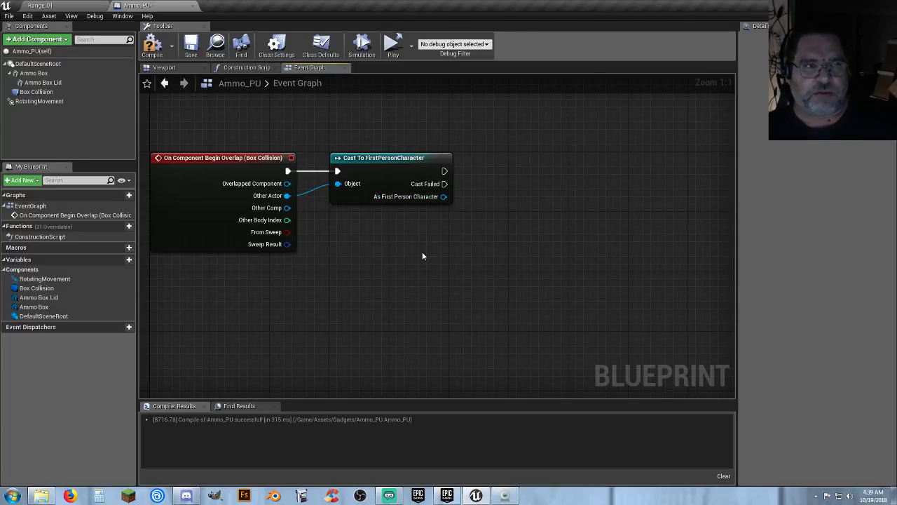
- Compile and save Ammo_PU with the new character cast in its Event Graph
left_click(152, 45)
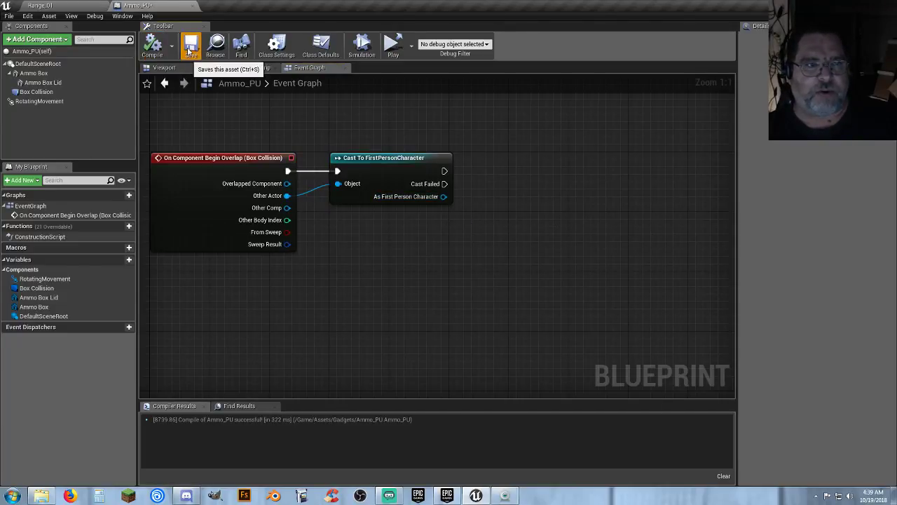
left_click(190, 44)
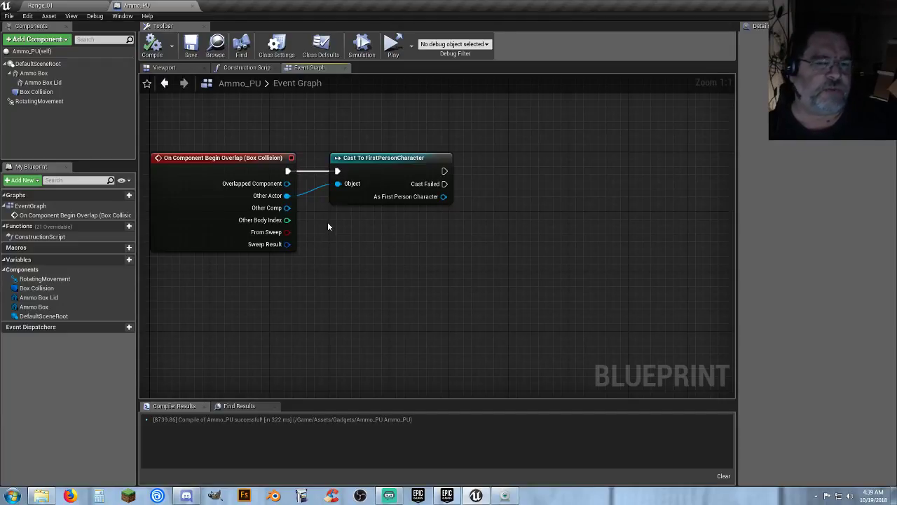
left_click_drag(476, 281, 215, 145)
left_click(406, 251)
right_click_drag(479, 252, 437, 268)
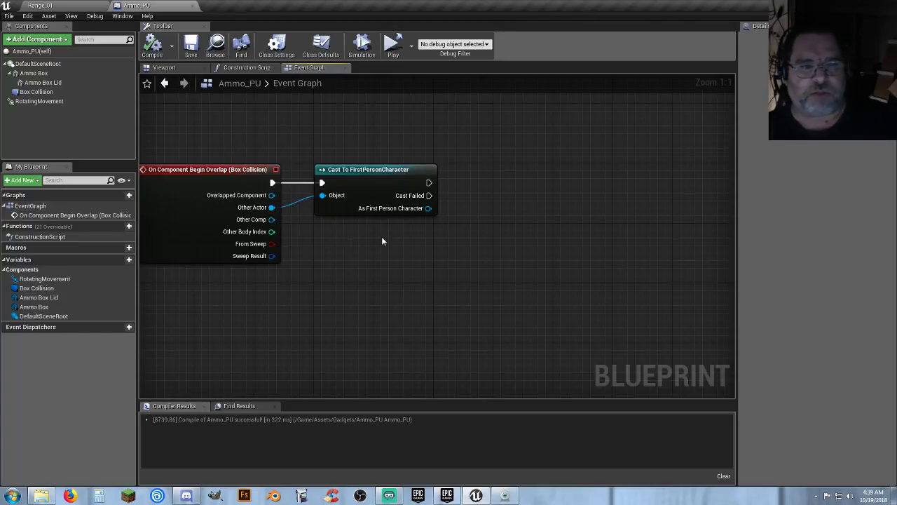
- Add a Print Text node from the cast's success output and align it beside the Cast To FirstPersonCharacter node
right_click_drag(382, 236, 373, 236)
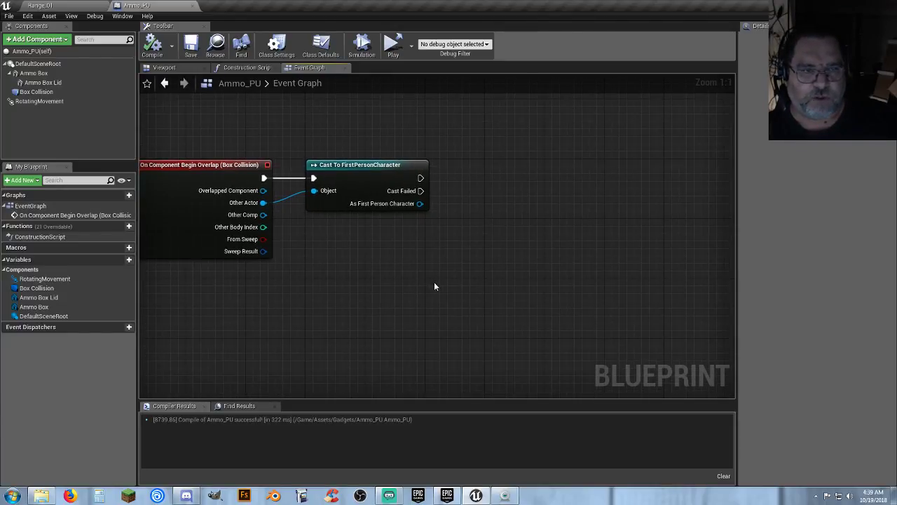
right_click_drag(447, 250, 423, 246)
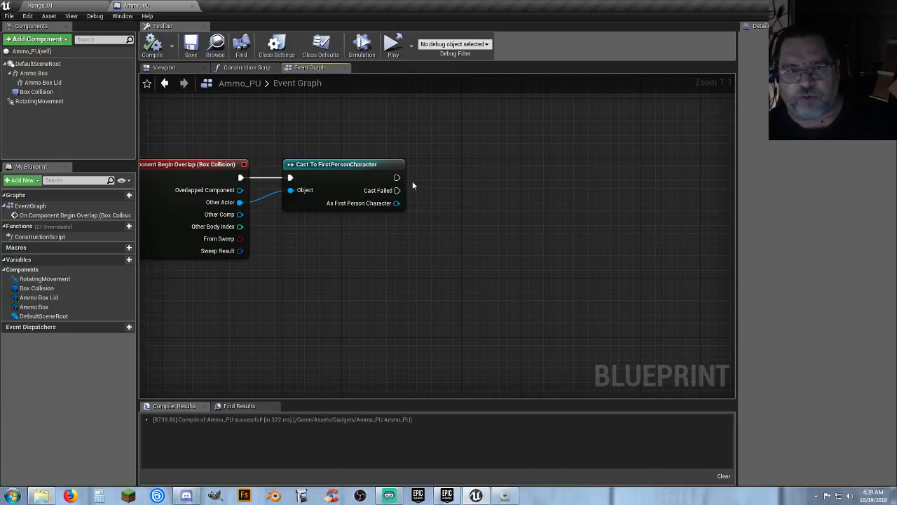
left_click_drag(397, 178, 454, 177)
type("print text")
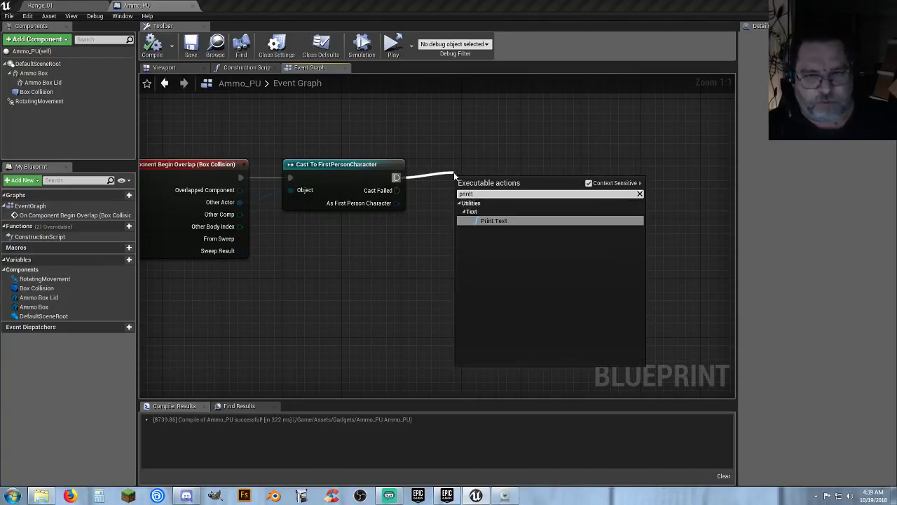
key("Return")
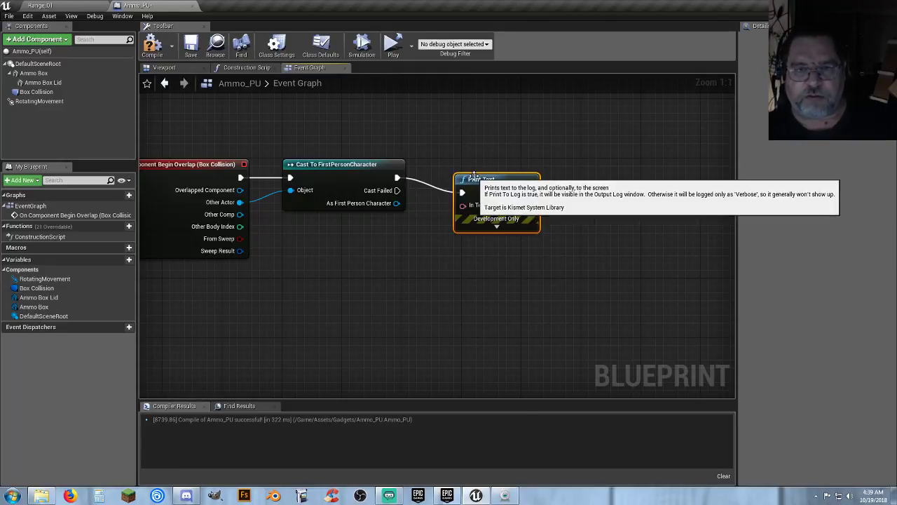
left_click_drag(475, 175, 453, 163)
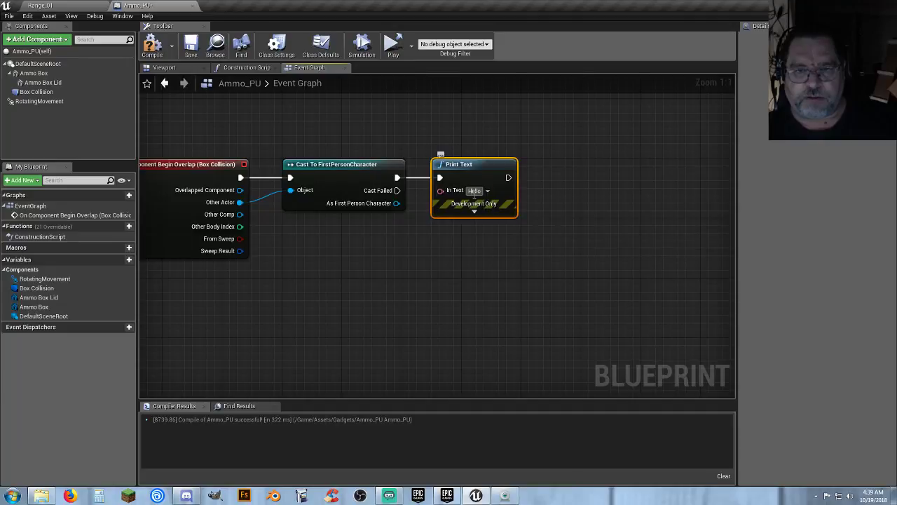
- Set the Print Text node's In Text to "YOU JUST GOT SOME AMMO SUCKA"
left_click(474, 190)
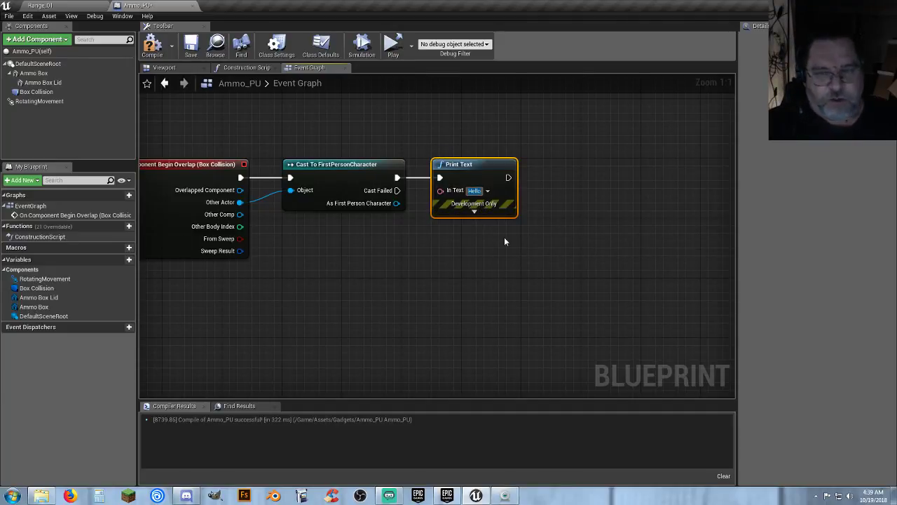
type("YOU JUST GOT")
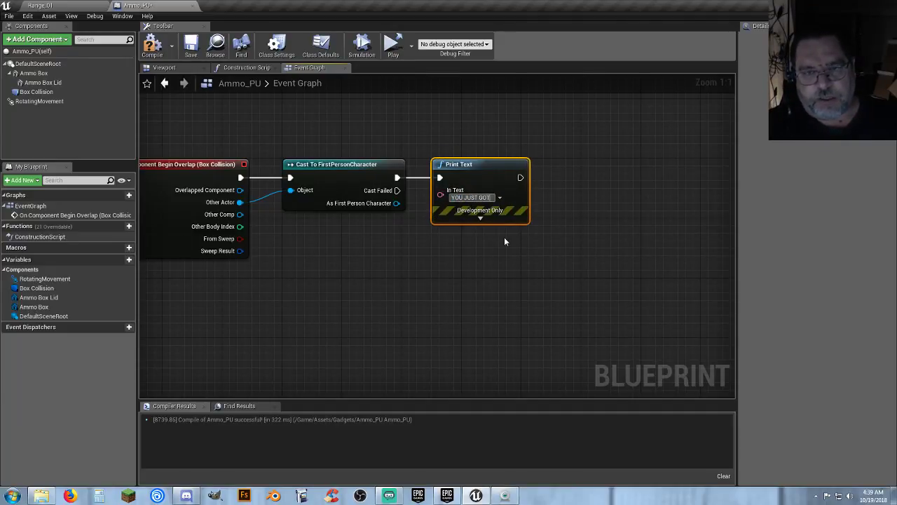
type(" SOME AMMO SUCKA")
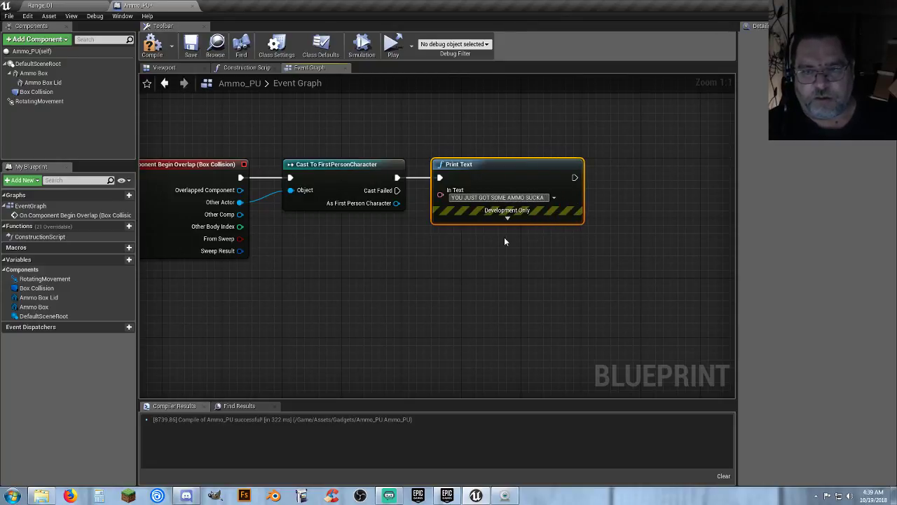
left_click(504, 241)
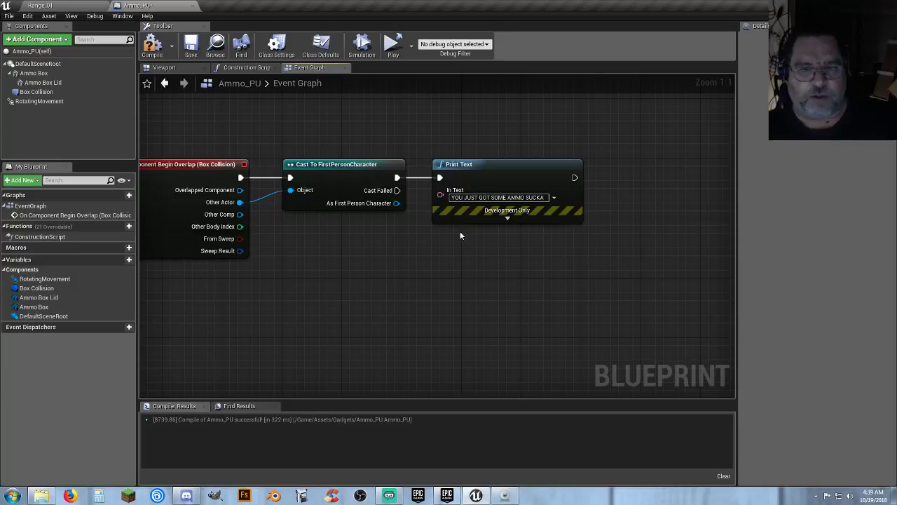
- Place references to the Ammo Box and Box Collision components in the Event Graph near the Print Text node
right_click_drag(466, 237, 401, 238)
left_click_drag(497, 247, 326, 138)
left_click(379, 281)
right_click_drag(466, 276, 438, 269)
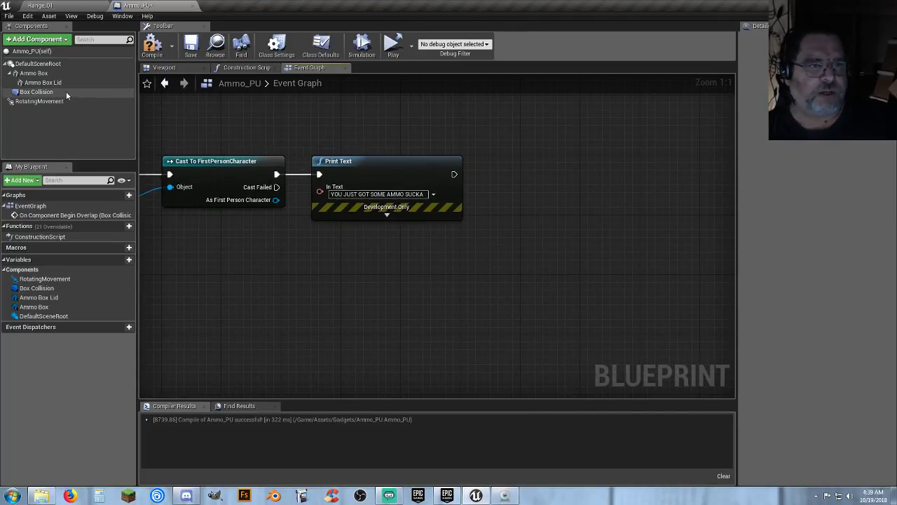
left_click(42, 74)
left_click_drag(45, 75, 406, 238)
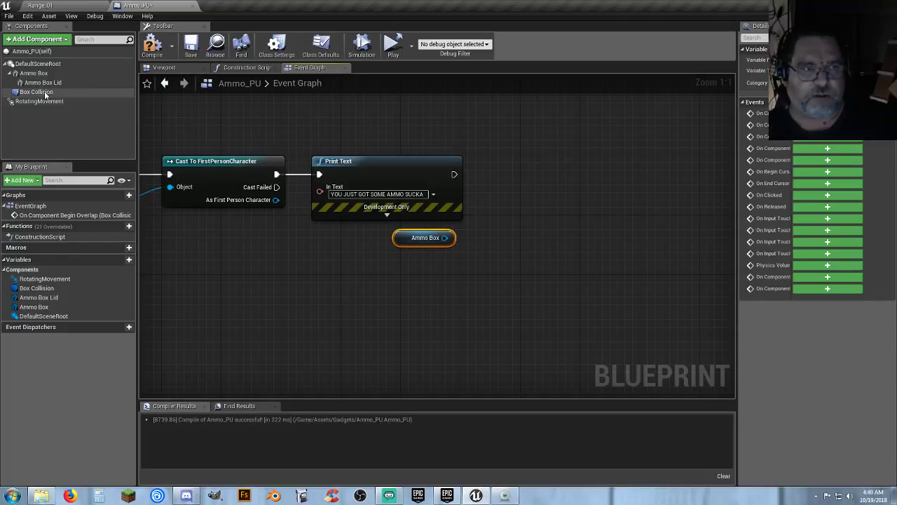
left_click_drag(36, 92, 629, 301)
right_click_drag(532, 278, 489, 282)
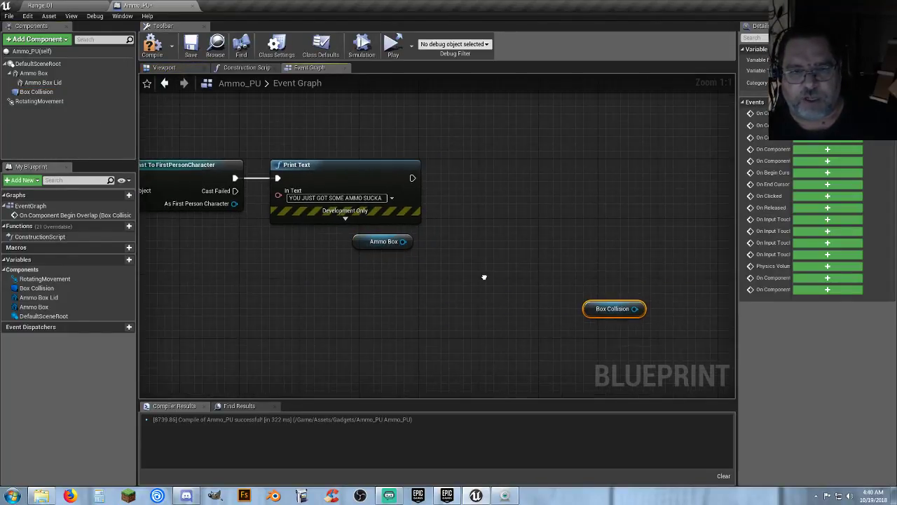
- Create a Set Visibility node targeting Ammo Box, connect it after Print Text and align it in the chain
left_click_drag(404, 241, 482, 226)
type("setvis")
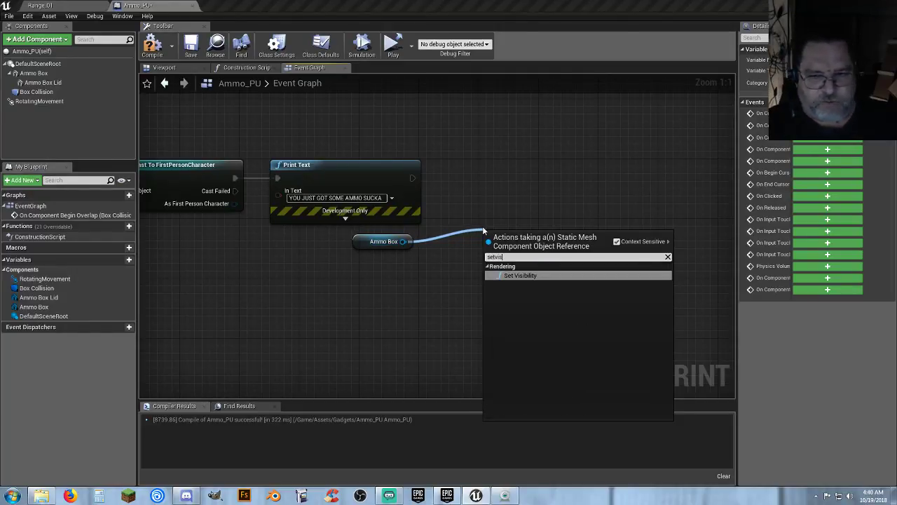
left_click(524, 275)
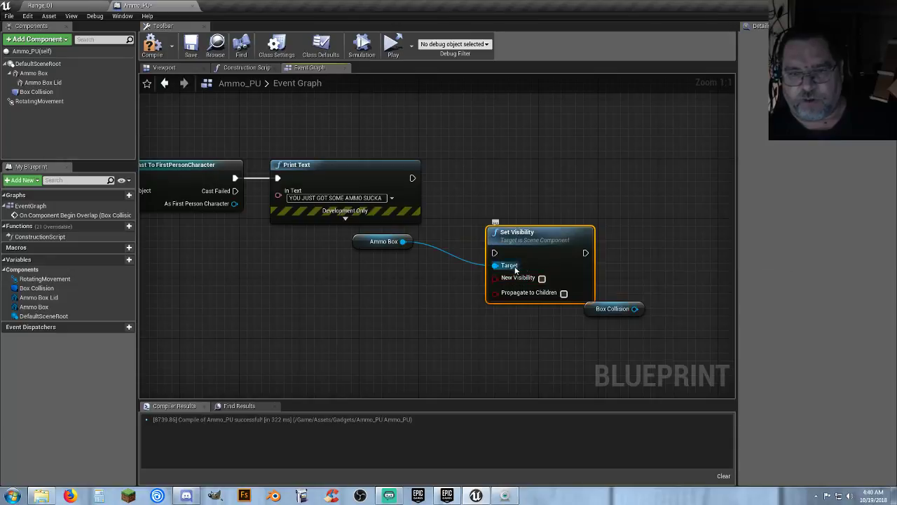
left_click_drag(495, 253, 413, 179)
left_click_drag(511, 238, 474, 164)
right_click_drag(525, 253, 435, 254)
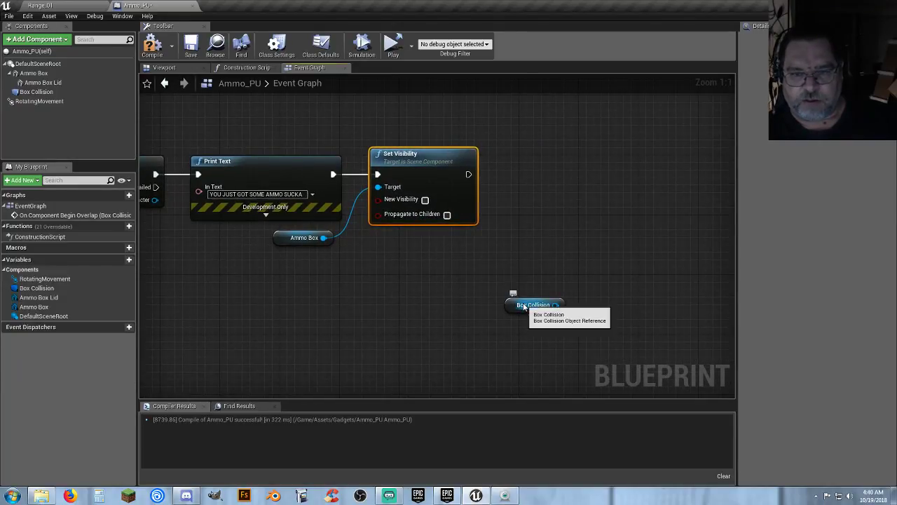
- Create a Deactivate node targeting Box Collision, connect it after Set Visibility and align it in the chain
left_click_drag(522, 303, 537, 231)
type("deac")
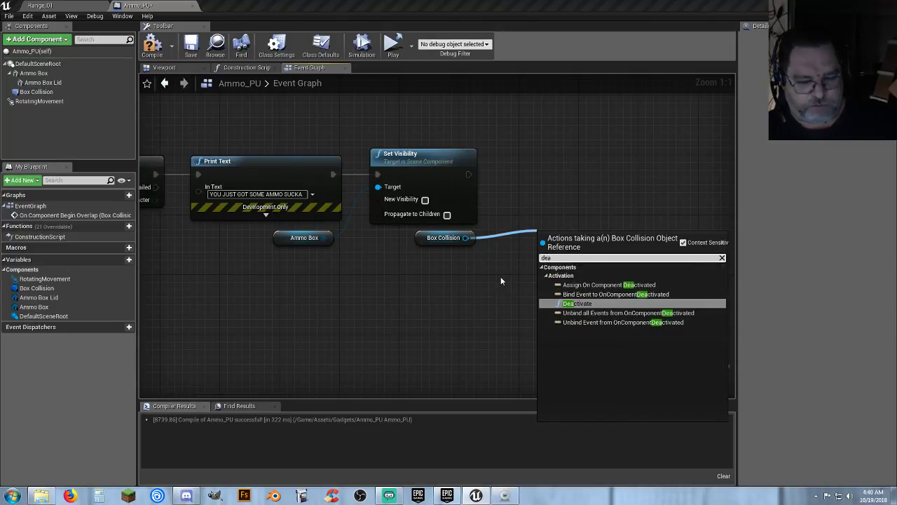
left_click(587, 305)
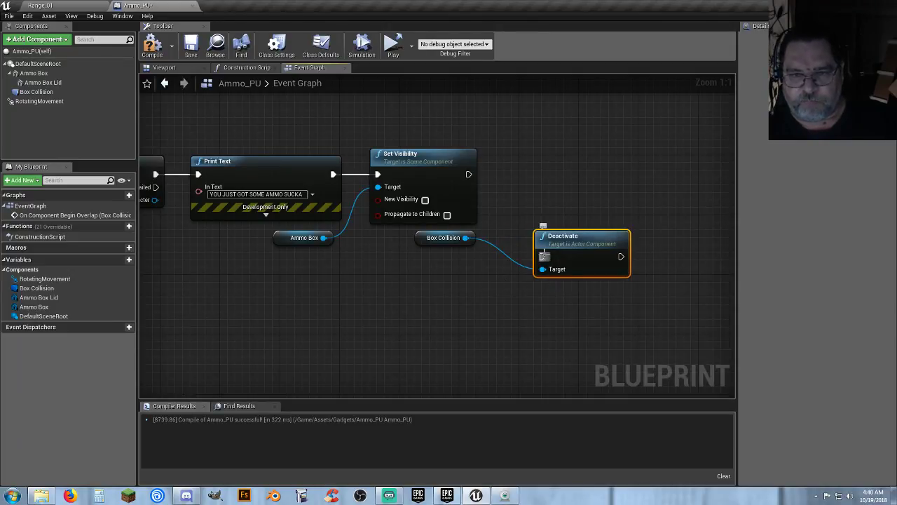
left_click_drag(542, 257, 468, 175)
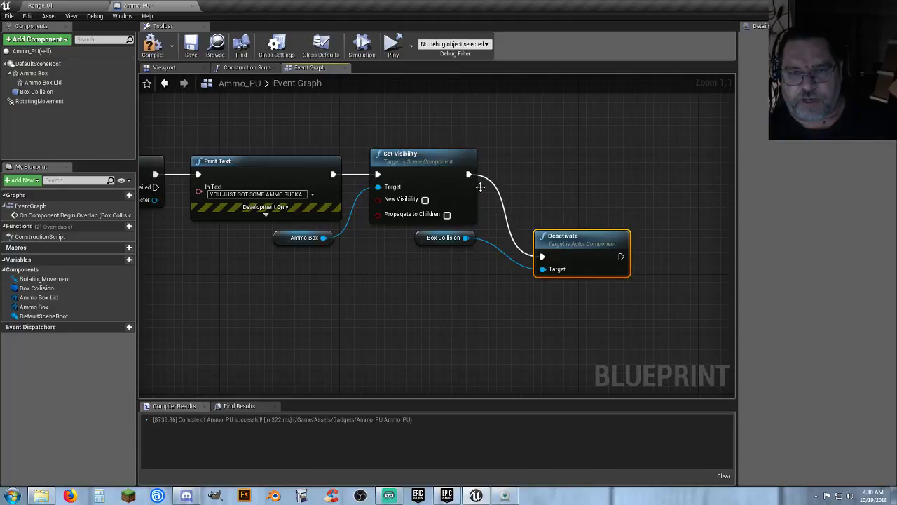
left_click_drag(554, 241, 537, 182)
left_click(562, 262)
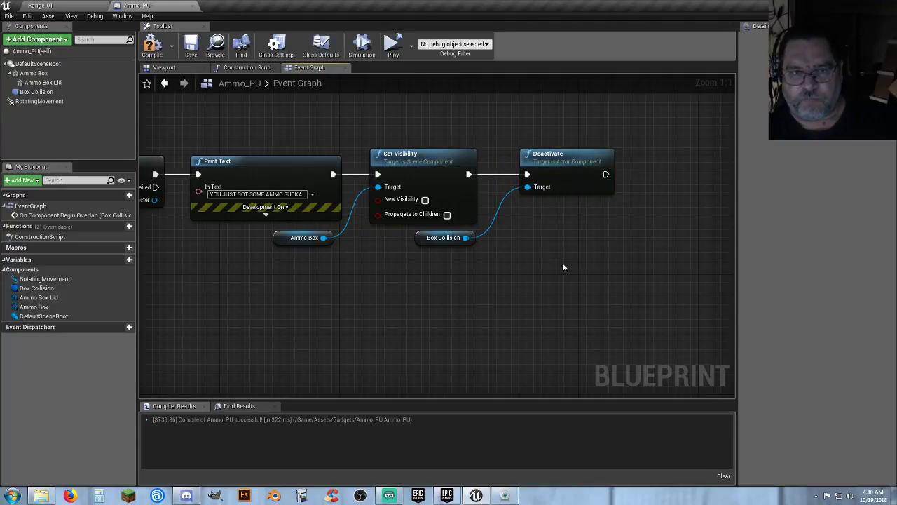
right_click_drag(562, 262, 490, 262)
left_click_drag(500, 167, 492, 167)
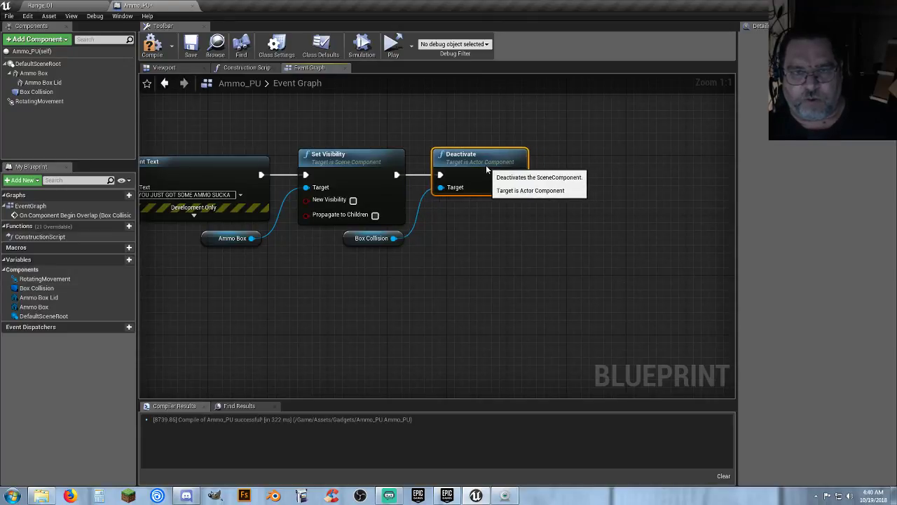
left_click(489, 227)
- Add a Delay node after Deactivate, set its Duration to 5.0 seconds and align it in the chain
right_click_drag(490, 227, 443, 249)
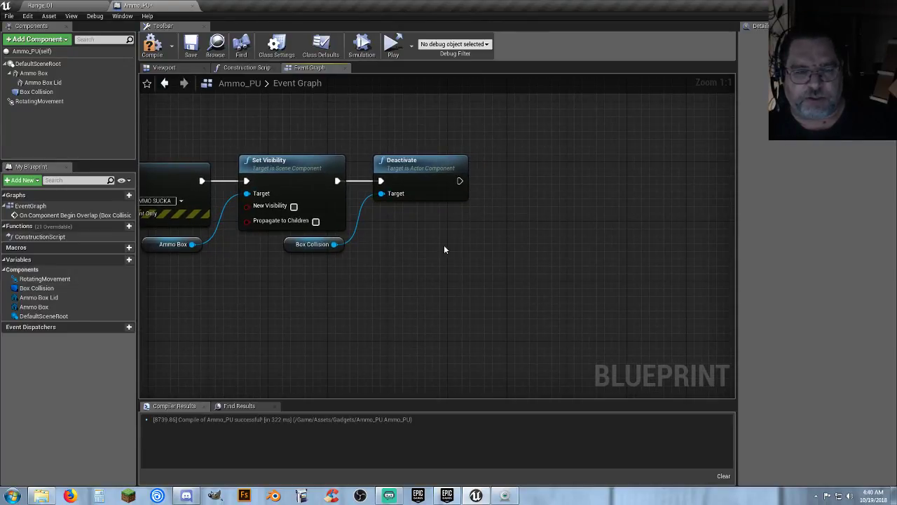
left_click_drag(459, 180, 503, 181)
type("dea")
key("BackSpace")
type("l")
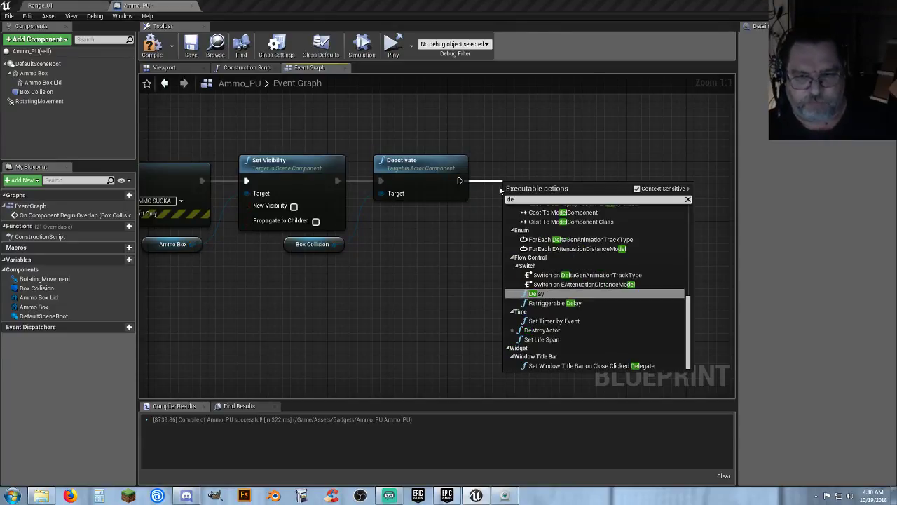
key("Return")
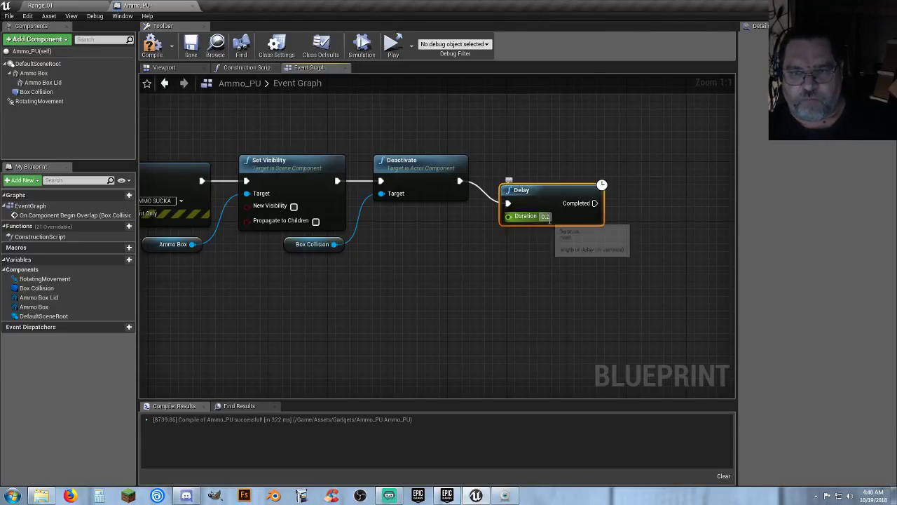
left_click(546, 217)
type("3")
key("Return")
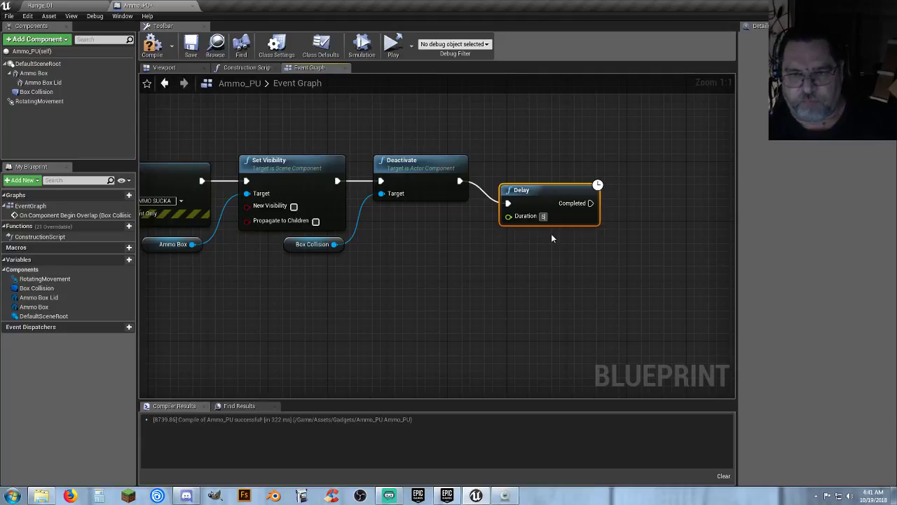
left_click_drag(544, 194, 550, 176)
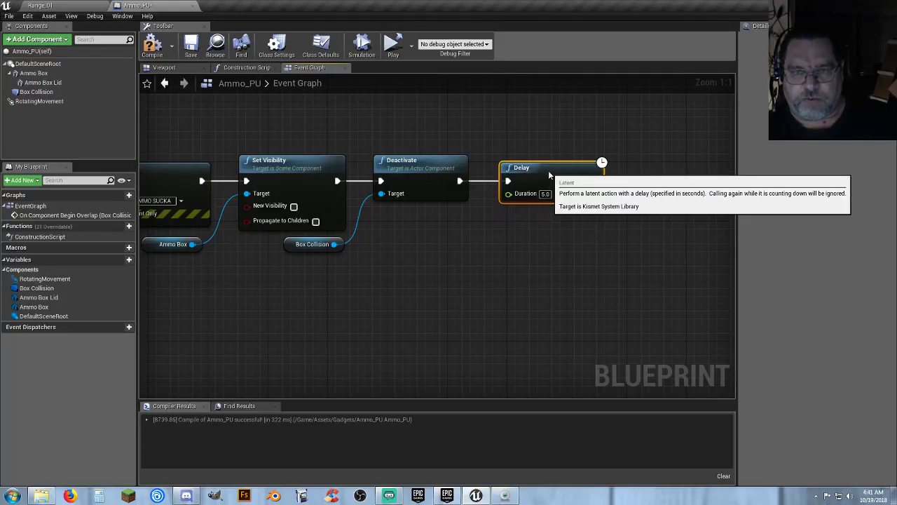
- Duplicate the Ammo Box reference, Set Visibility node and Box Collision reference, placing the copies beyond the Delay node
right_click_drag(516, 231, 452, 255)
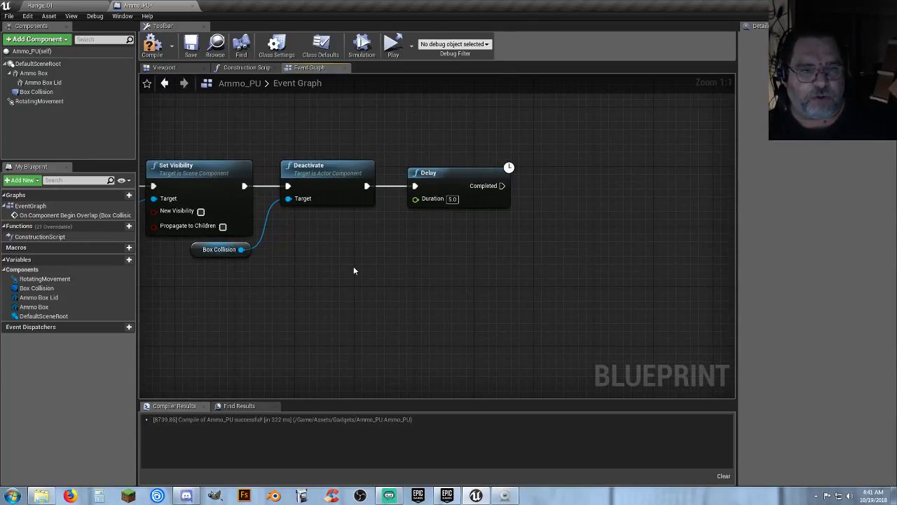
right_click_drag(339, 266, 482, 260)
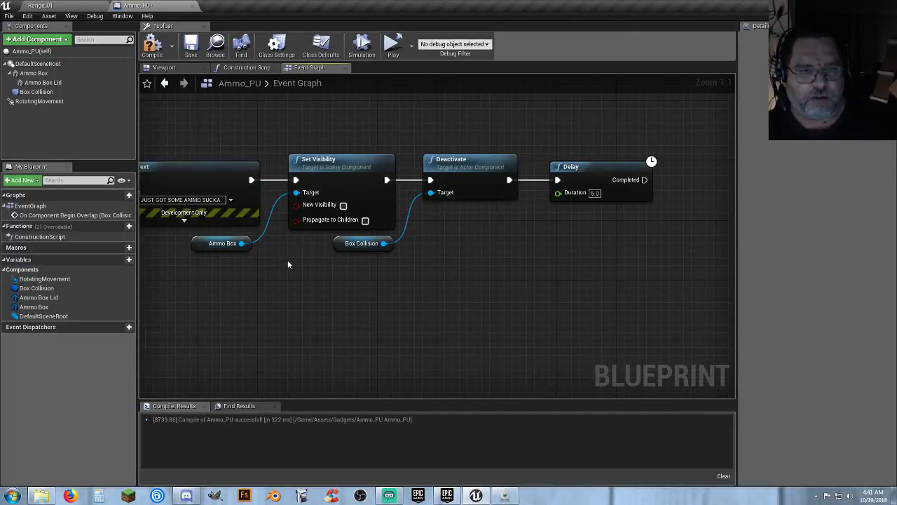
left_click(203, 241)
left_click(312, 164, "ctrl")
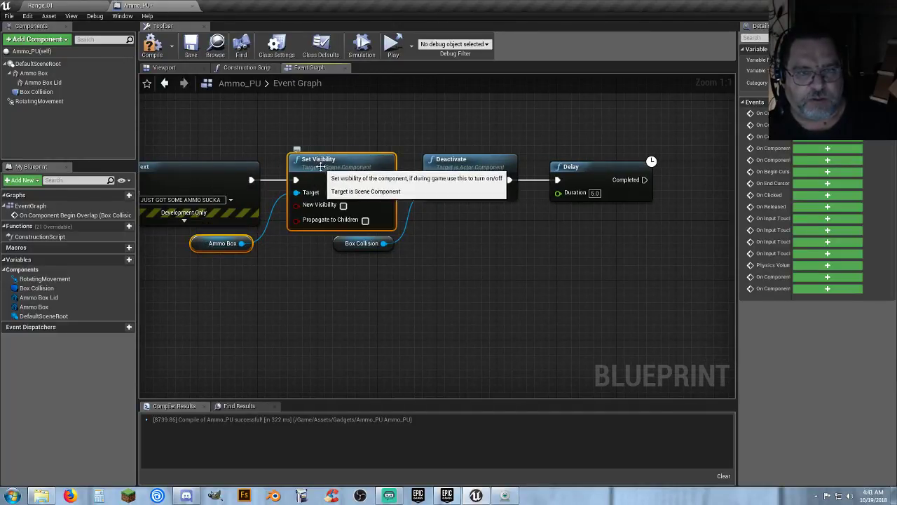
left_click(358, 244, "ctrl")
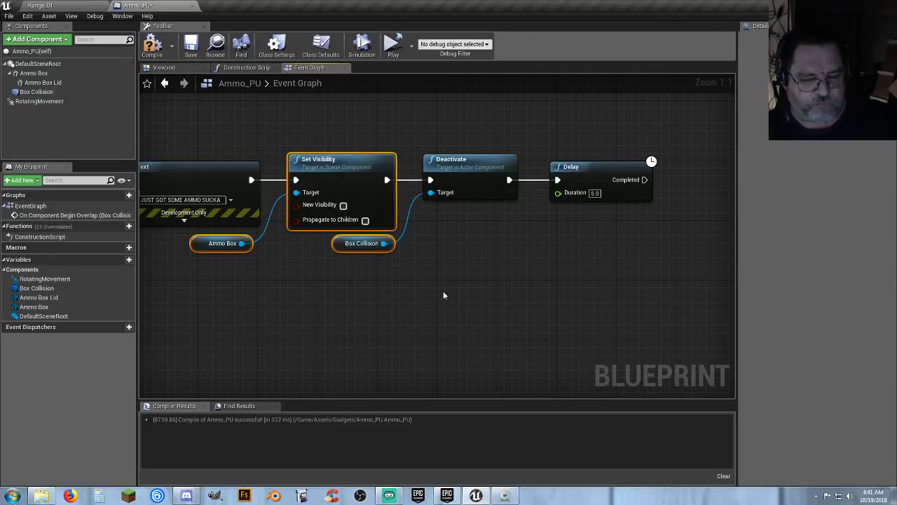
key("ctrl+v")
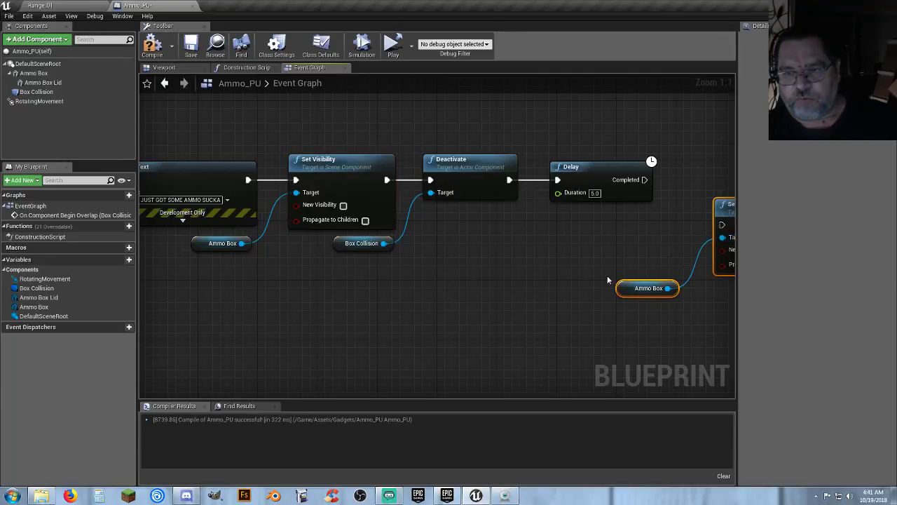
- Connect the Delay's Completed output to the copied Set Visibility node, enable its New Visibility and align the copied nodes
right_click_drag(607, 280, 343, 301)
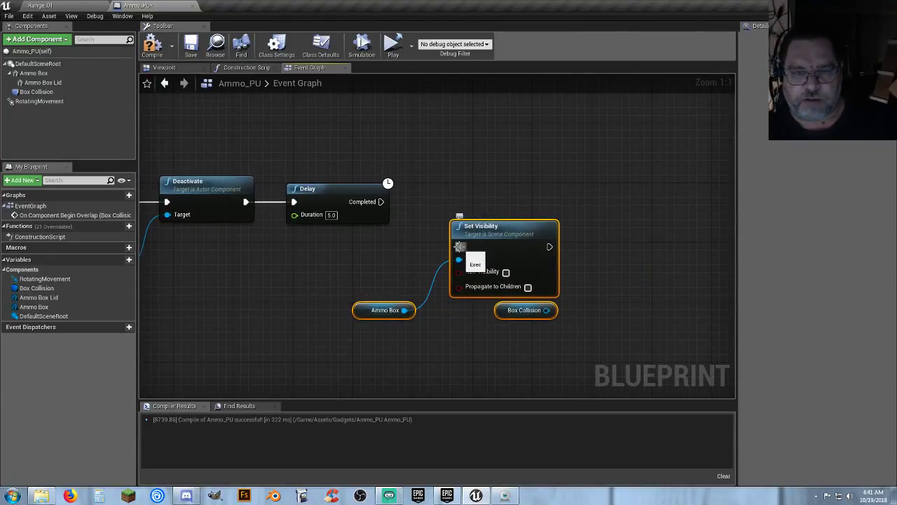
left_click_drag(459, 247, 383, 202)
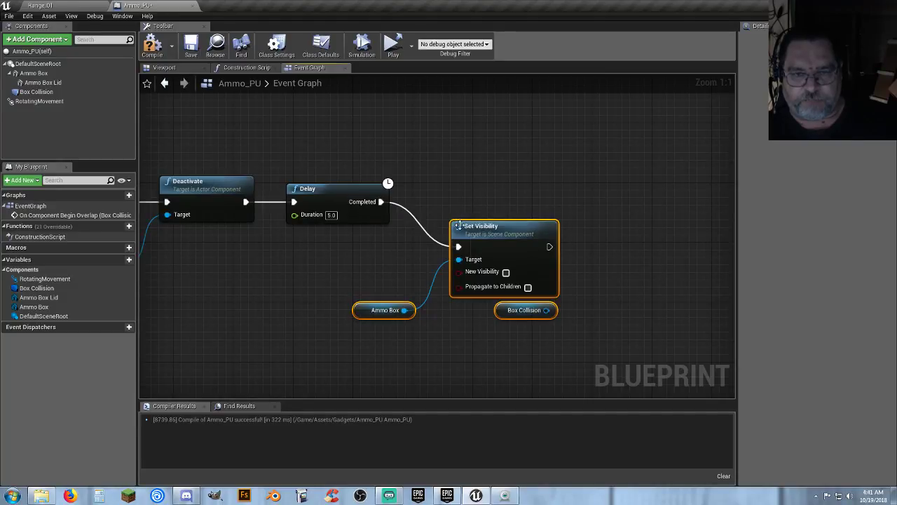
left_click_drag(457, 225, 424, 184)
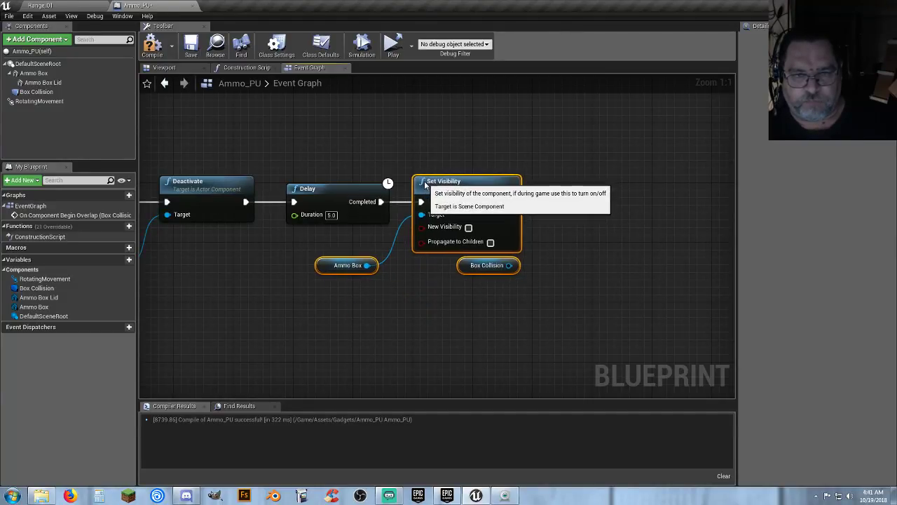
left_click(395, 266)
left_click_drag(331, 265, 344, 234)
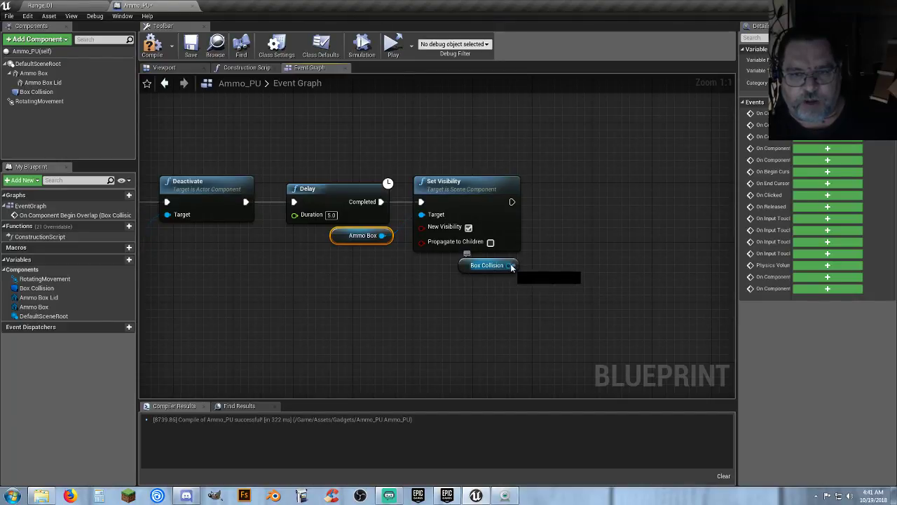
- Create an Activate node targeting the copied Box Collision reference, connect it after the second Set Visibility and align it in the chain
left_click_drag(509, 265, 566, 224)
type("acti")
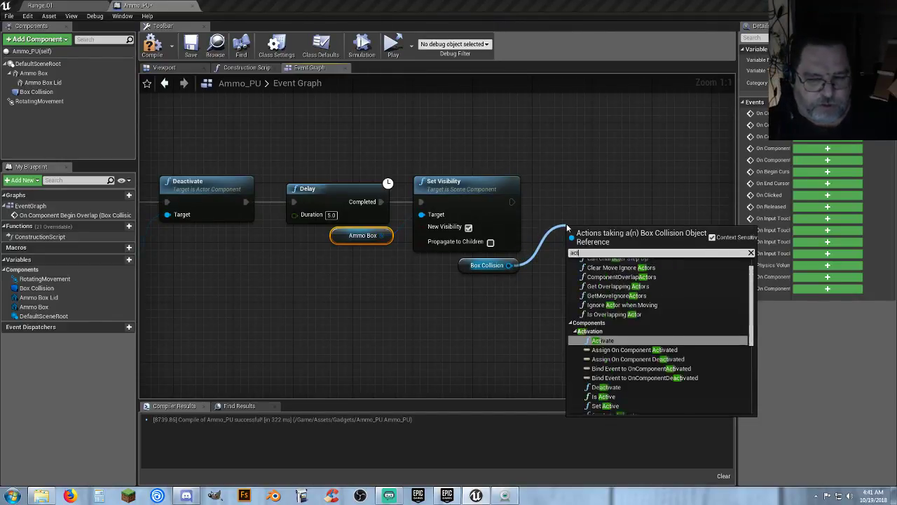
left_click(603, 267)
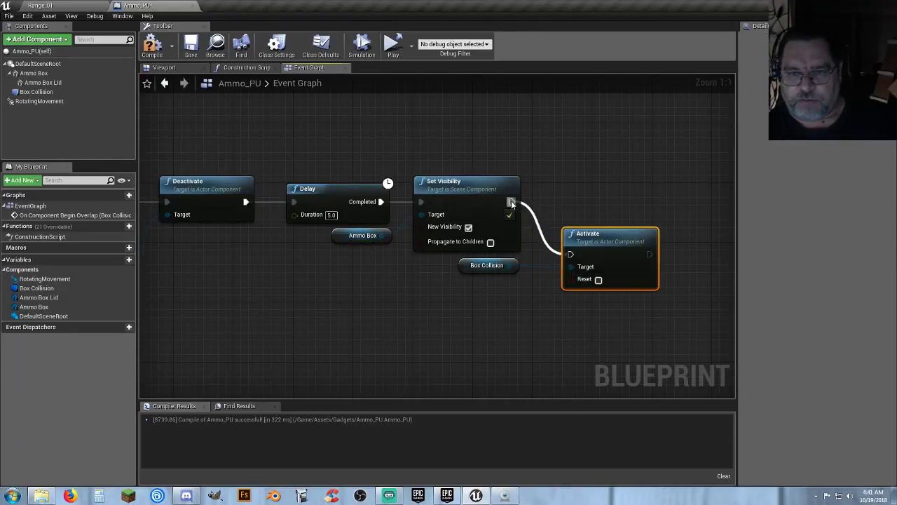
left_click_drag(511, 202, 510, 203)
left_click_drag(579, 237, 557, 185)
left_click(571, 258)
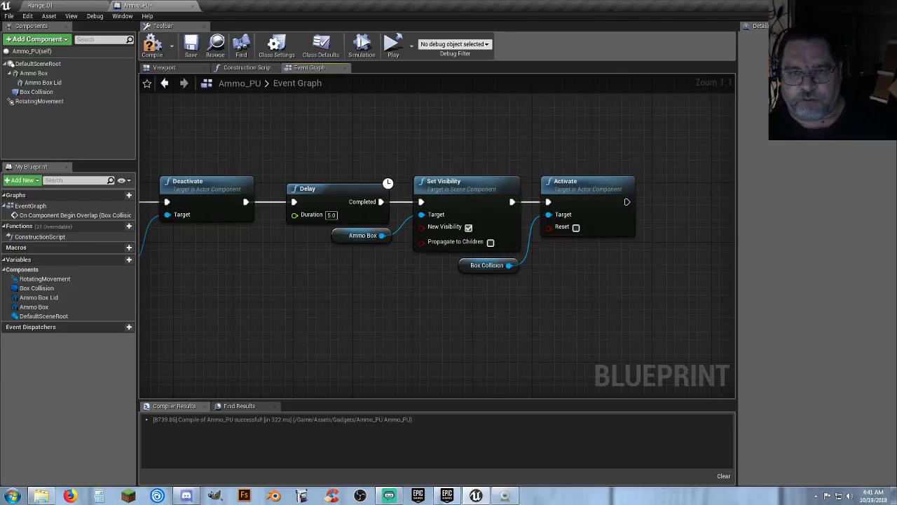
- Review the node chain from the FirstPersonCharacter cast through Print Text, Set Visibility, Deactivate and Delay
right_click_drag(411, 303, 692, 311)
right_click_drag(362, 314, 584, 312)
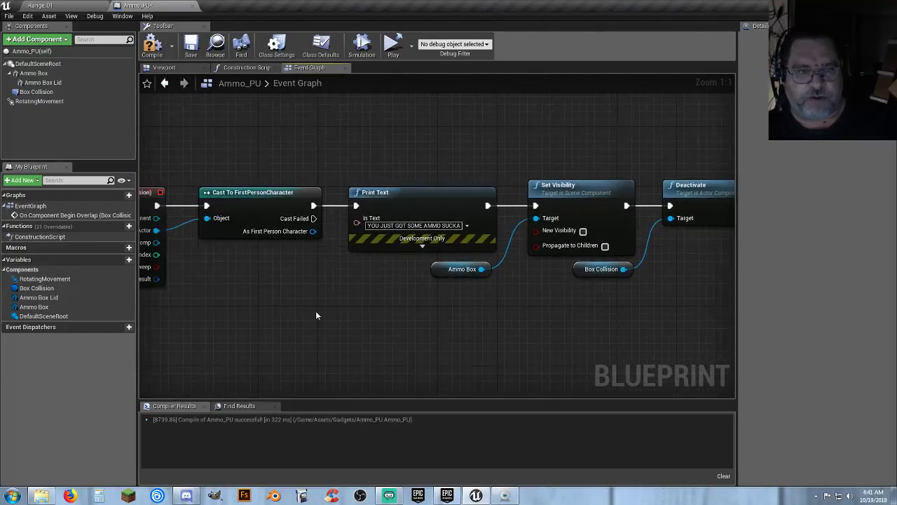
right_click_drag(316, 311, 249, 332)
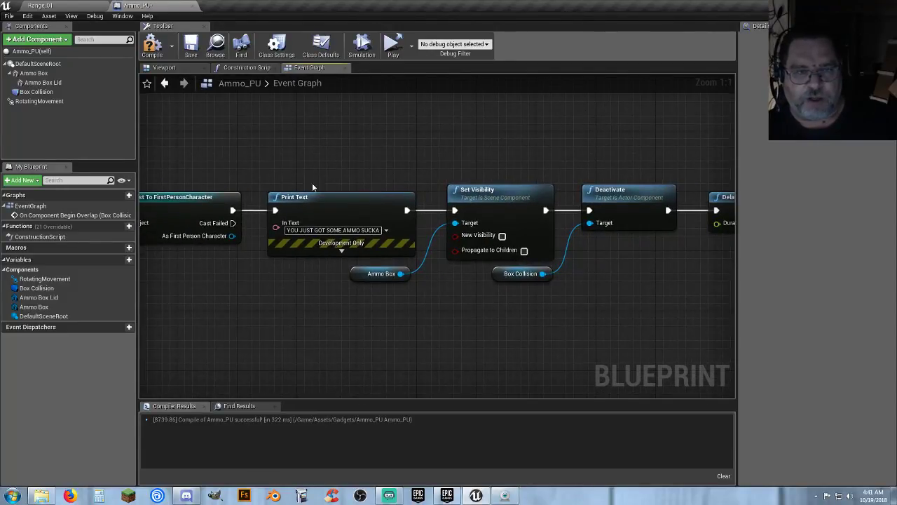
right_click_drag(453, 331, 347, 337)
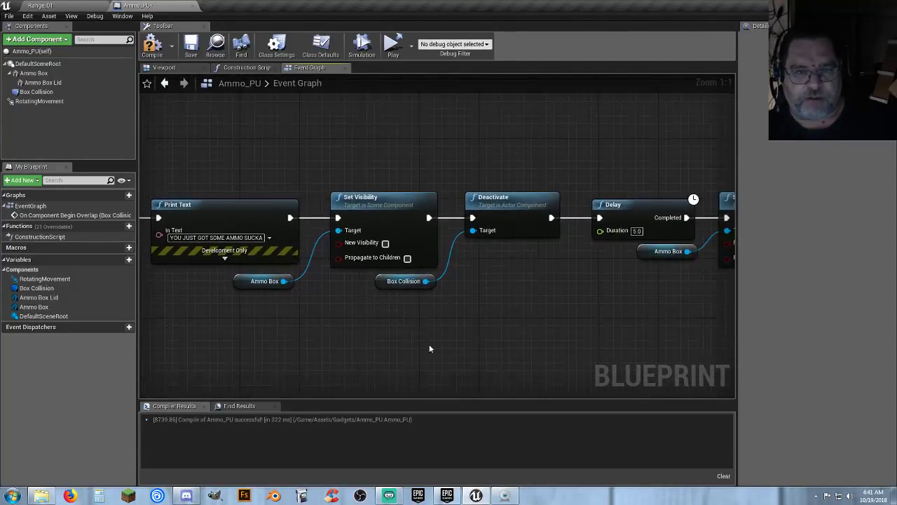
right_click_drag(315, 300, 244, 302)
right_click_drag(431, 310, 404, 332)
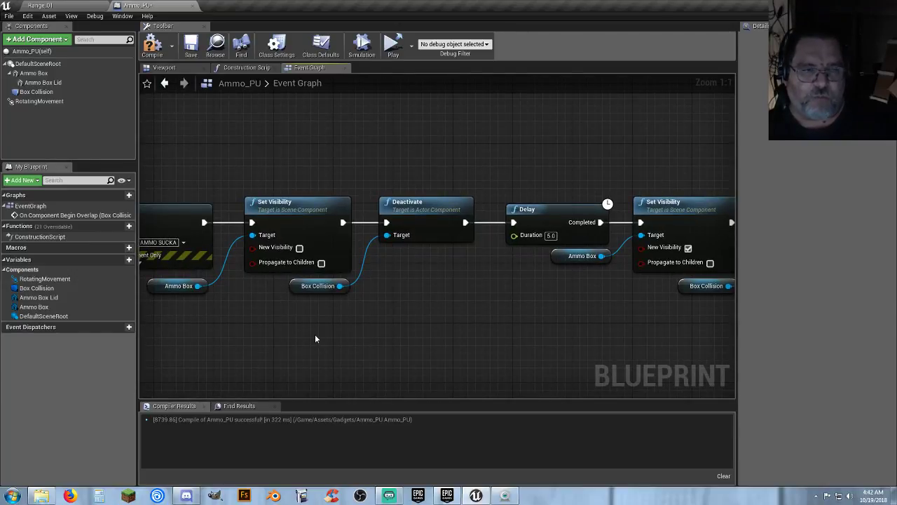
- Try a Set Collision Enabled node on the first Ammo Box reference, check its New Type options and delete the node
right_click_drag(315, 338, 451, 285)
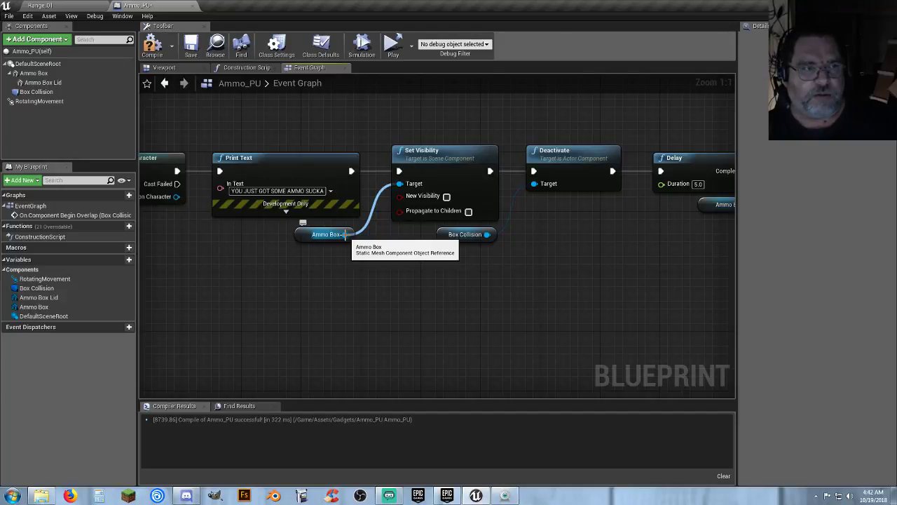
left_click_drag(345, 234, 402, 265)
type("c")
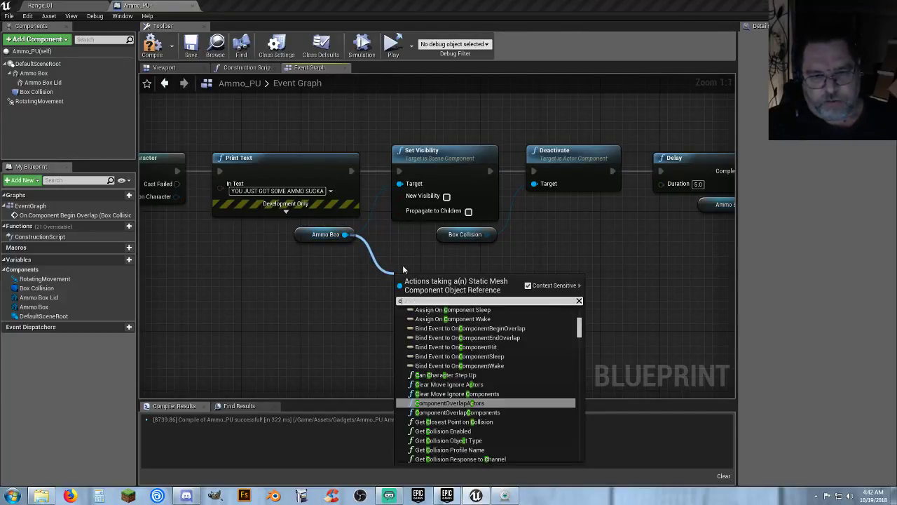
type("ollis")
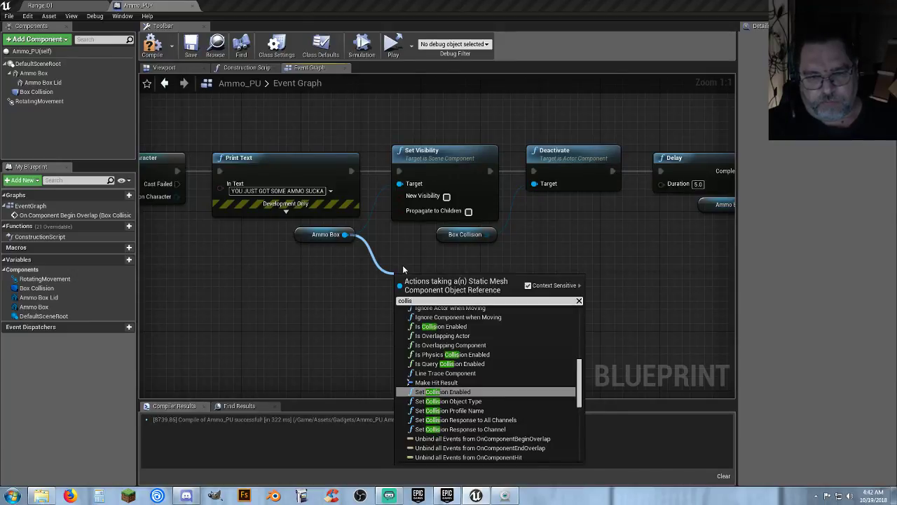
left_click(492, 394)
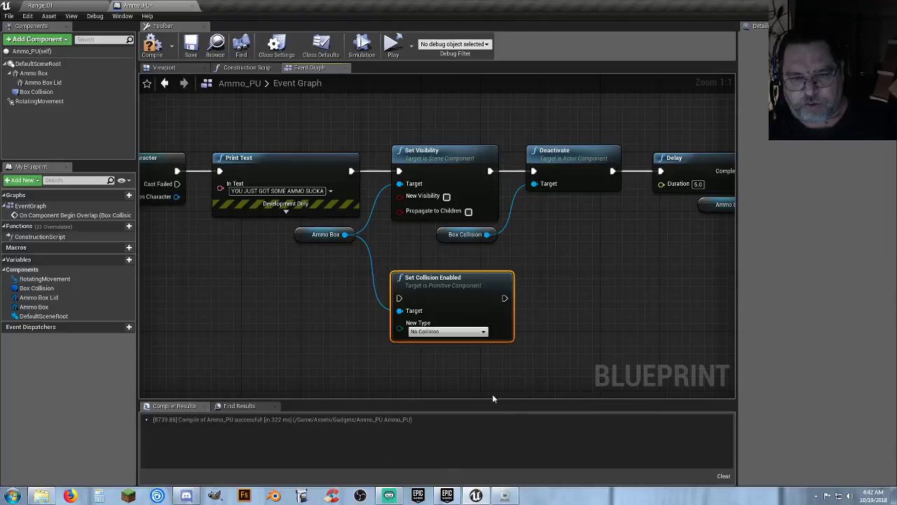
left_click(453, 334)
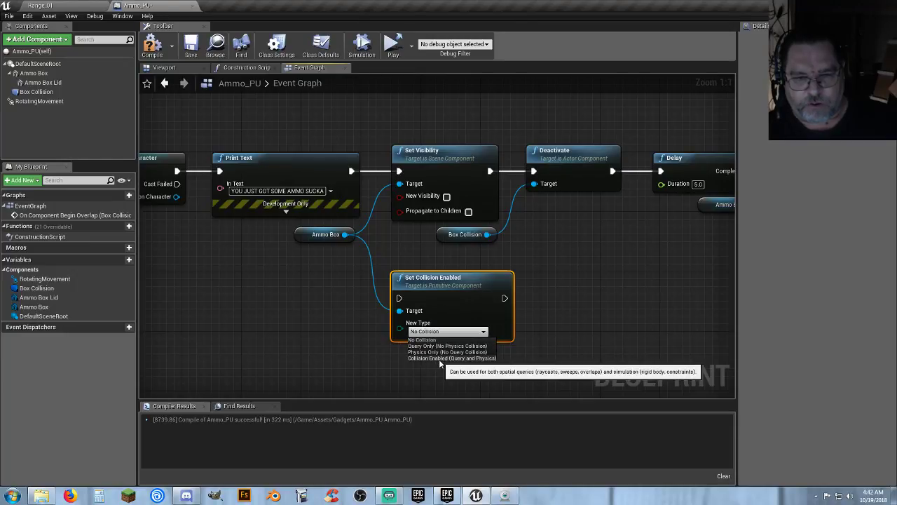
left_click(573, 338)
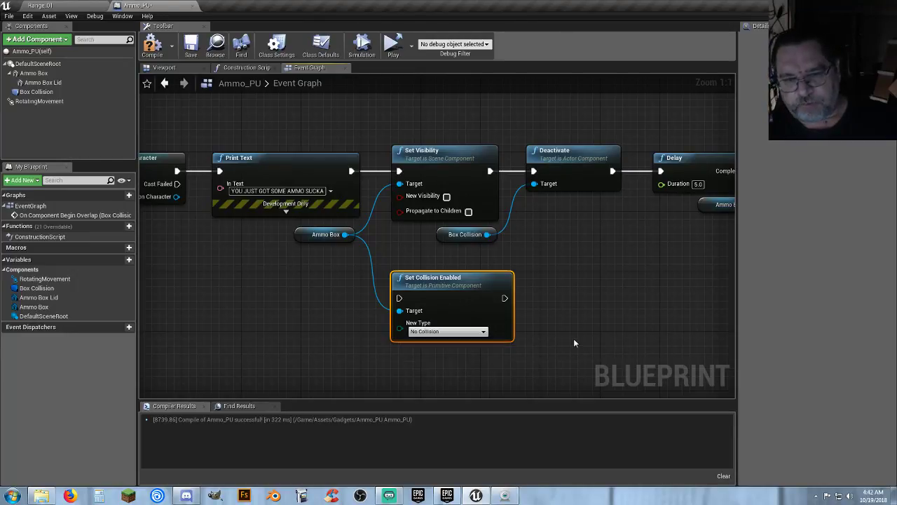
left_click(447, 276)
key("Delete")
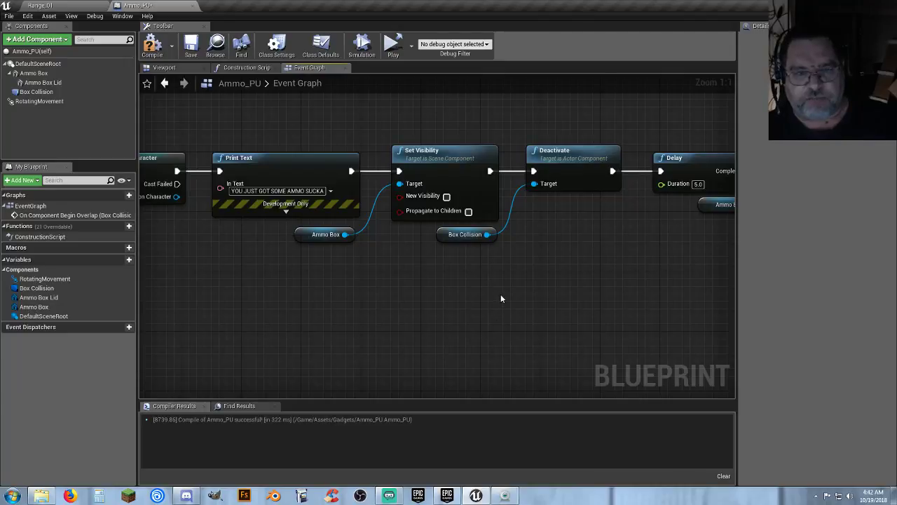
- Compile and save the Ammo_PU Blueprint and return to the Range_01 level
right_click_drag(575, 268, 263, 292)
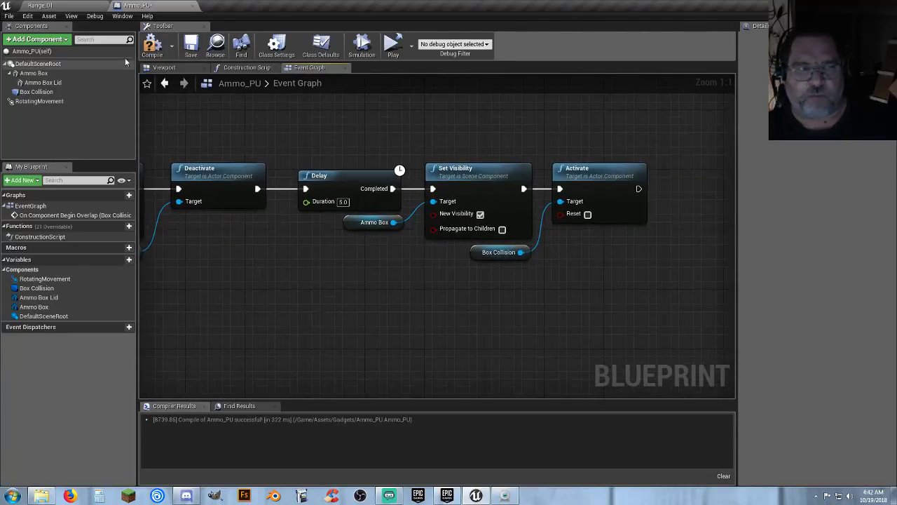
left_click(152, 44)
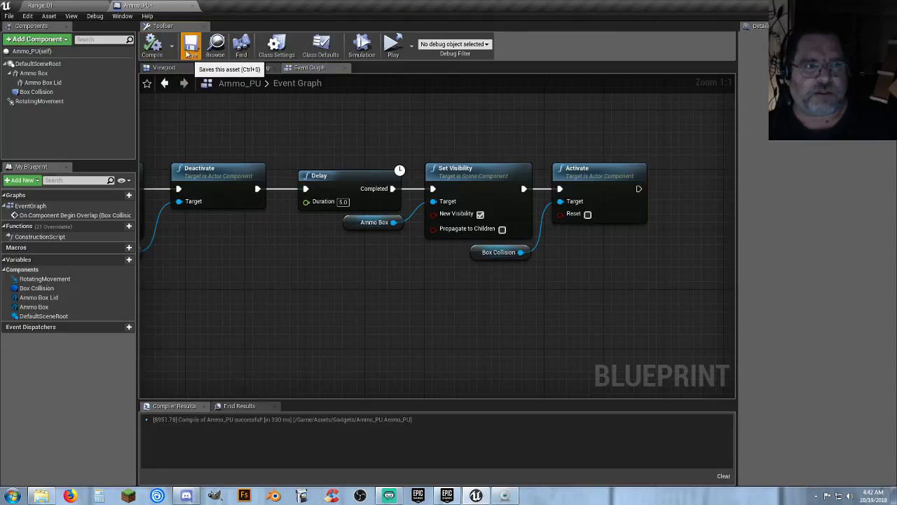
left_click(81, 7)
- Place Ammo_PU from the Assets > Gadgets folder on the checkered floor between the stacked barriers and the wall
scroll(96, 444, "up", 4)
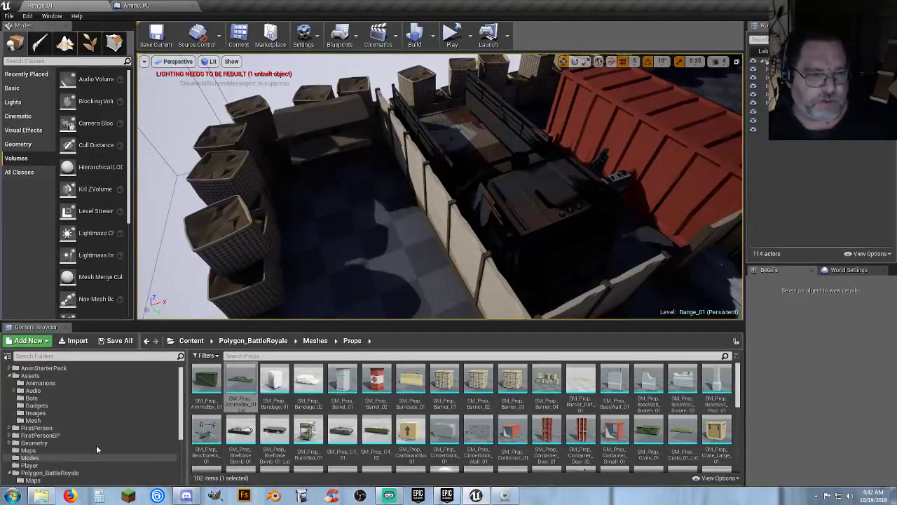
left_click(63, 417)
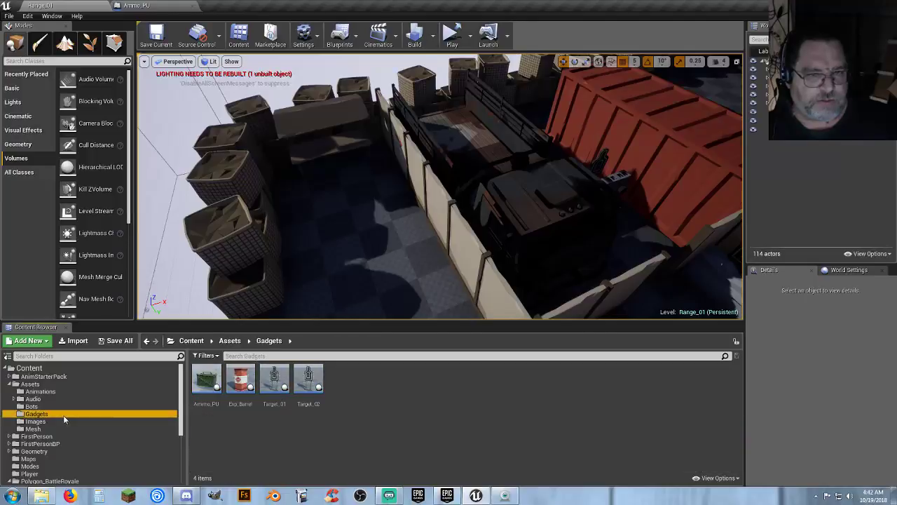
right_click_drag(409, 232, 382, 189)
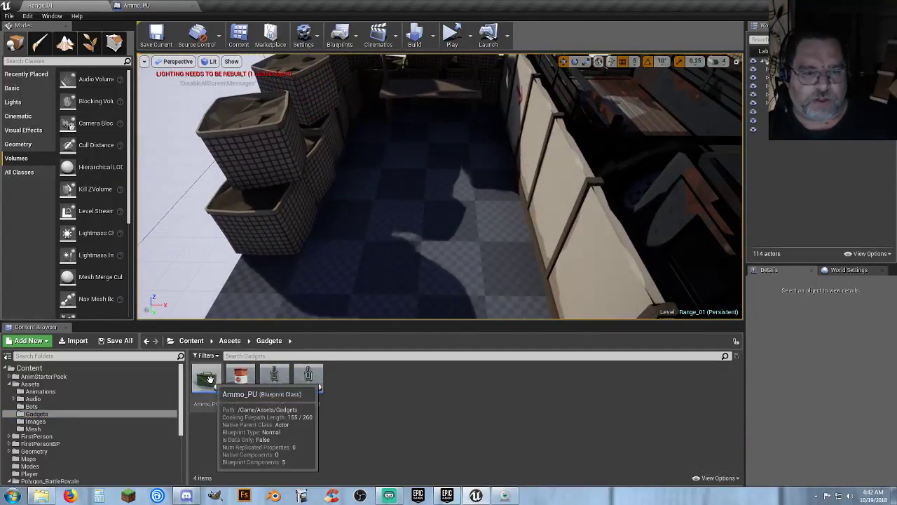
left_click_drag(206, 382, 424, 199)
- Play-test the level in the selected viewport, walking over the ammo box and waiting for its return, and end the session
left_click(468, 45)
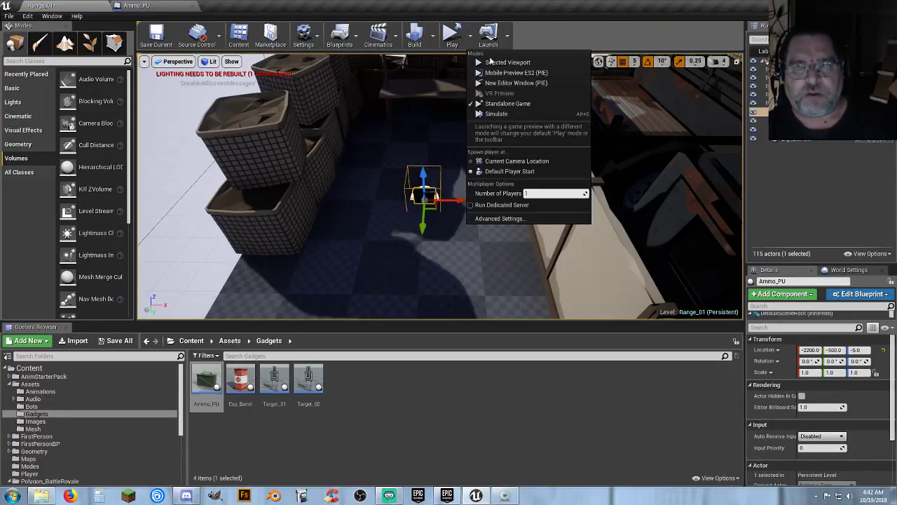
left_click(506, 62)
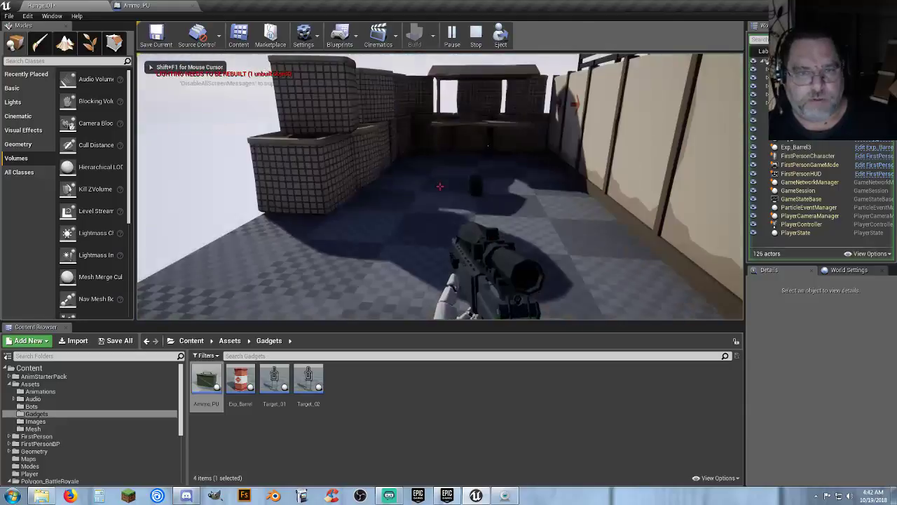
key("w")
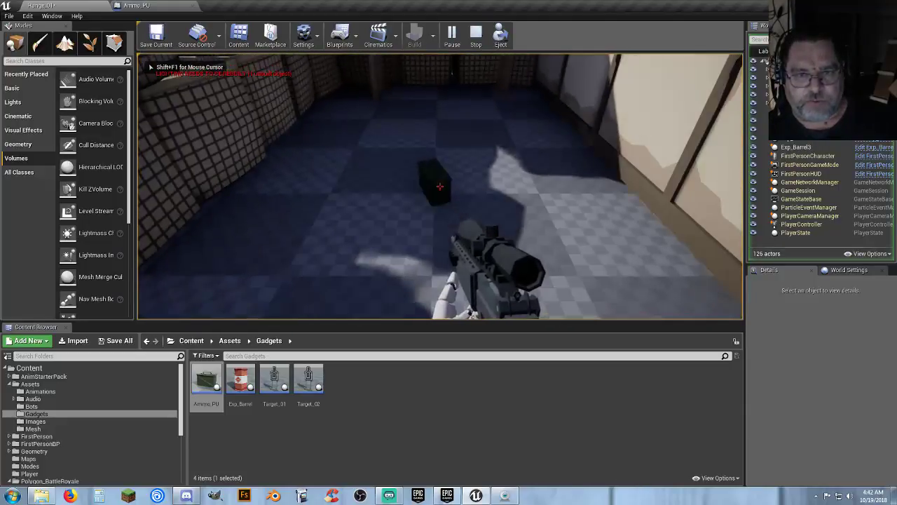
key("a")
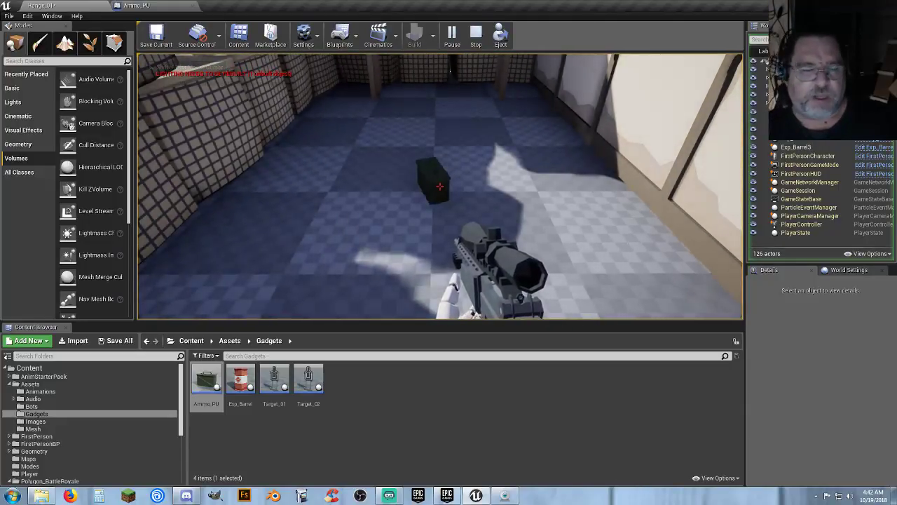
key("w")
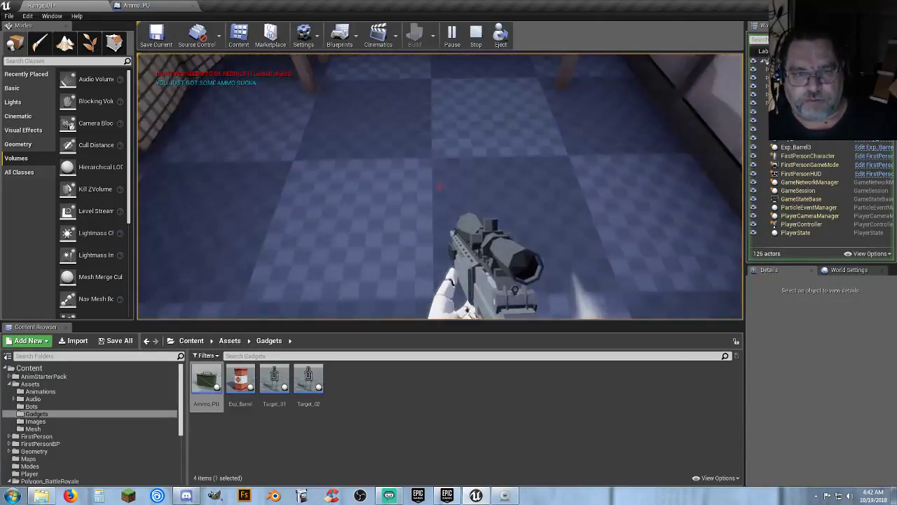
key("d")
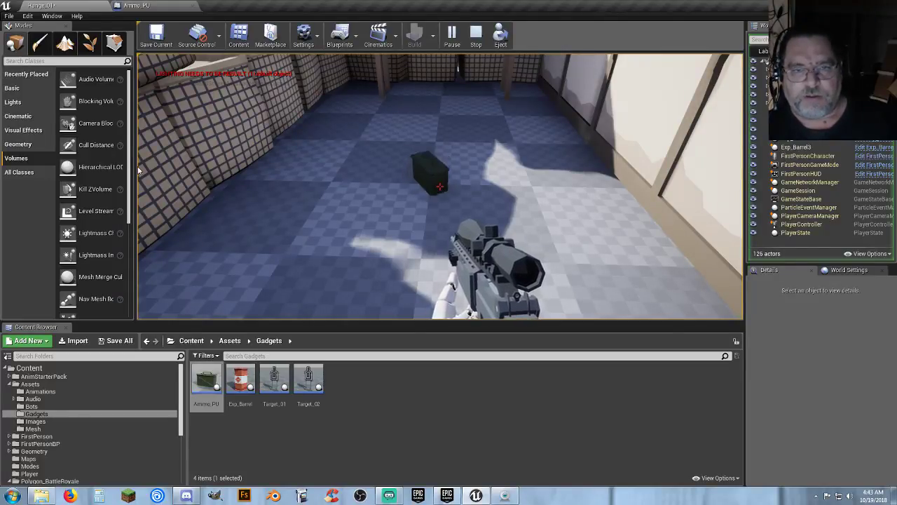
key("Escape")
- In the Ammo_PU Blueprint, add an Ammo Box Lid reference and connect it to the Target of the Set Visibility after the Delay
left_click(140, 6)
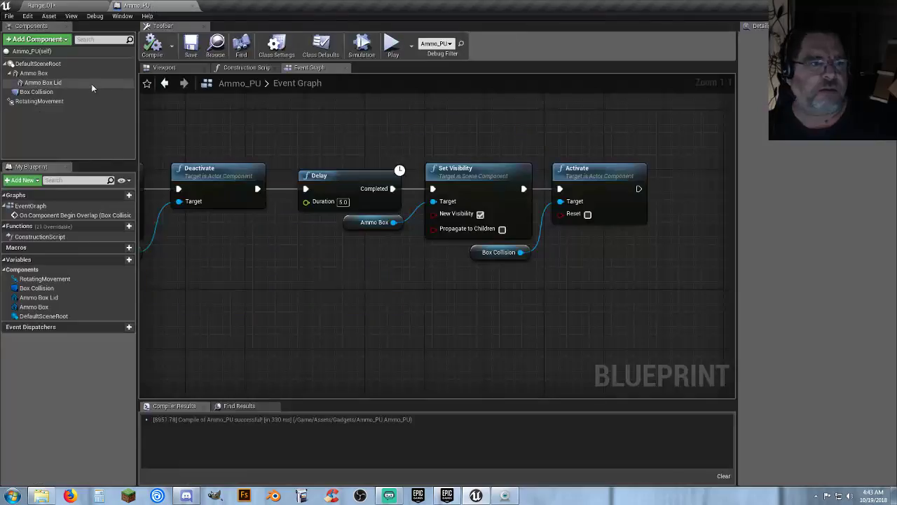
left_click(43, 83)
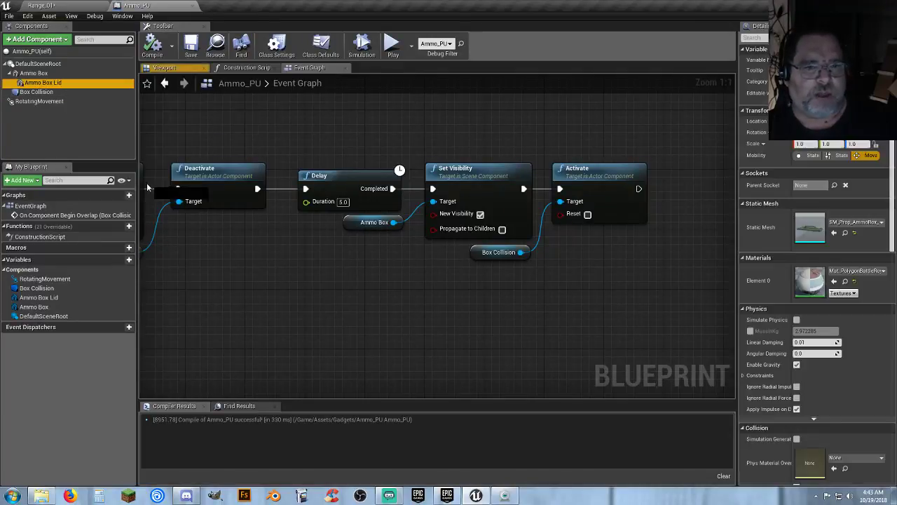
left_click_drag(349, 255, 436, 202)
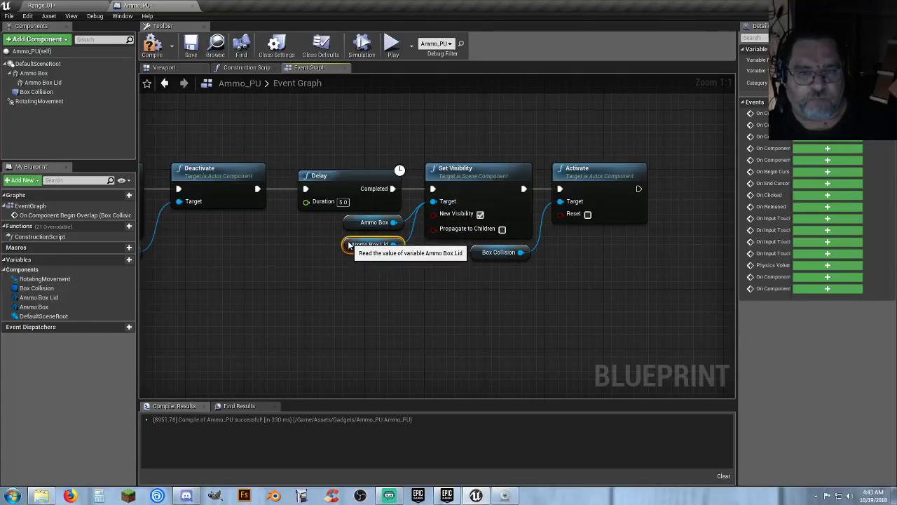
left_click(258, 282)
- Add another Ammo Box Lid reference below Ammo Box and connect it to the Target of the Set Visibility following Print Text
right_click_drag(247, 291, 654, 295)
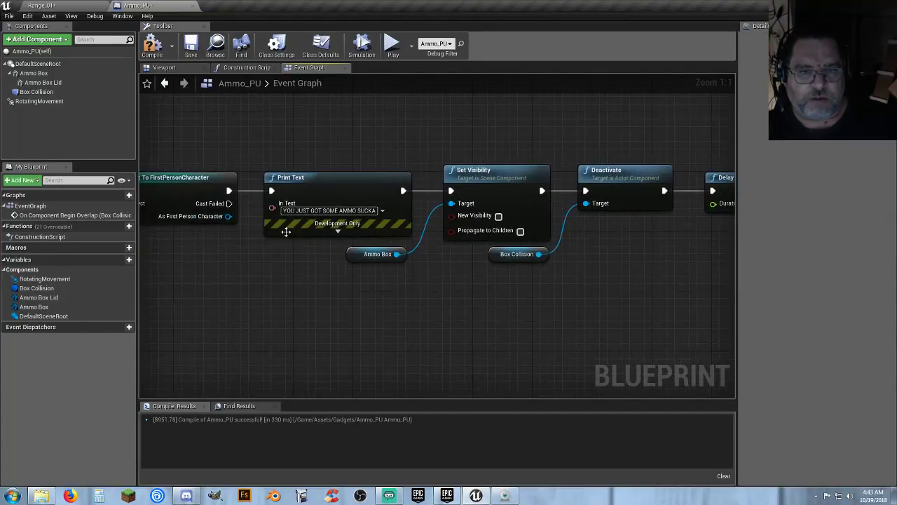
left_click_drag(42, 83, 352, 276)
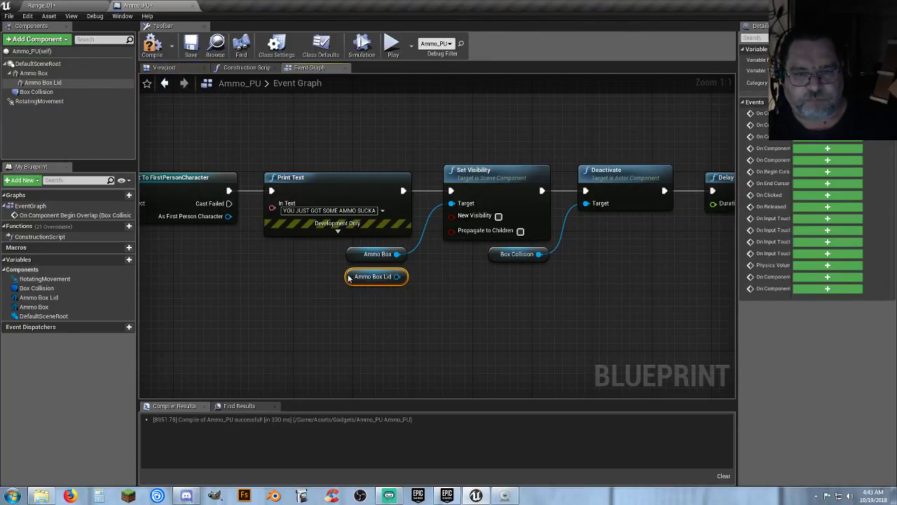
left_click_drag(396, 277, 453, 204)
- Set the Delay's Duration to 10.0 seconds, compile and save the Blueprint and return to the Range_01 level
right_click_drag(577, 303, 351, 301)
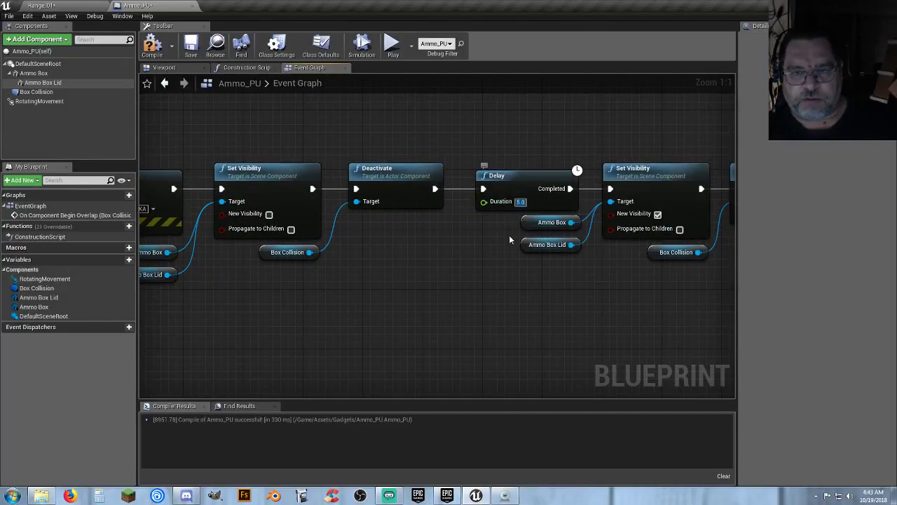
type("10")
key("Return")
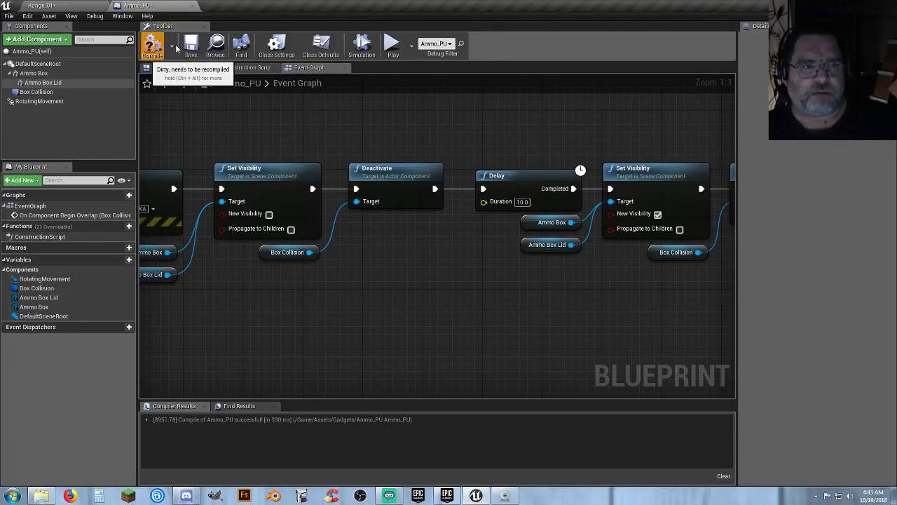
left_click(152, 45)
left_click(94, 6)
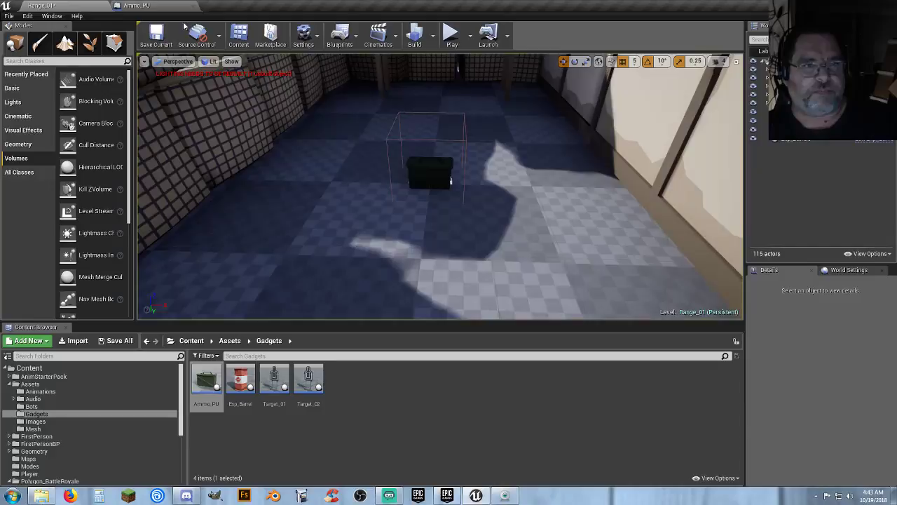
- Play-test the pickup again, walking over the ammo box and backing away to watch both box and lid reappear
left_click(453, 34)
key("w")
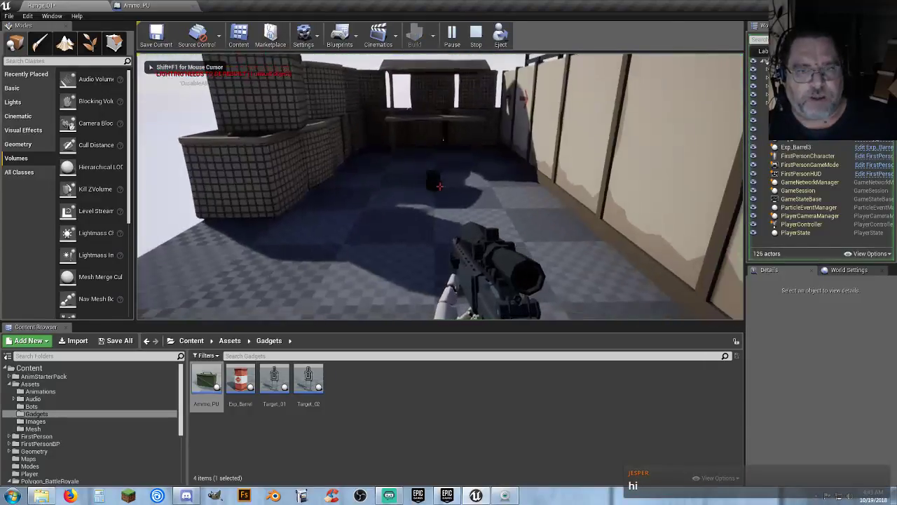
key("s")
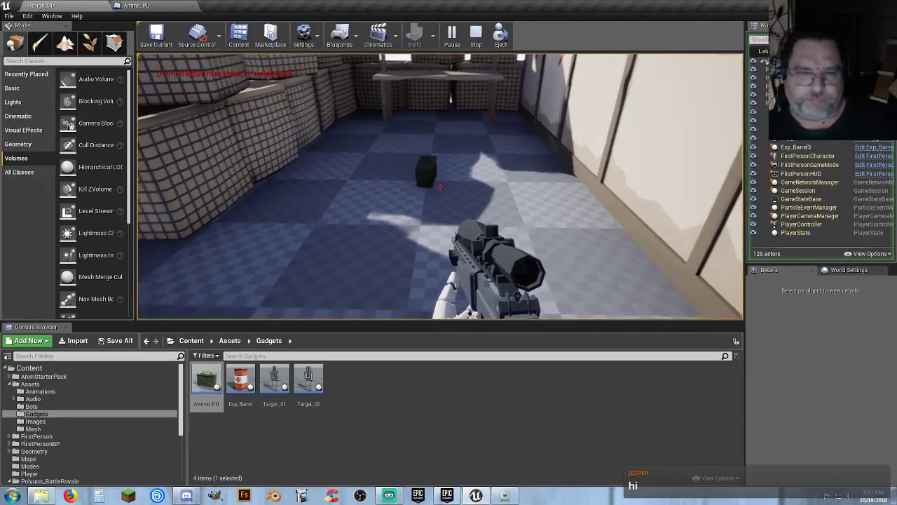
- Walk over the ammo box once more to test the pickup, back away, and end the play session
key("w")
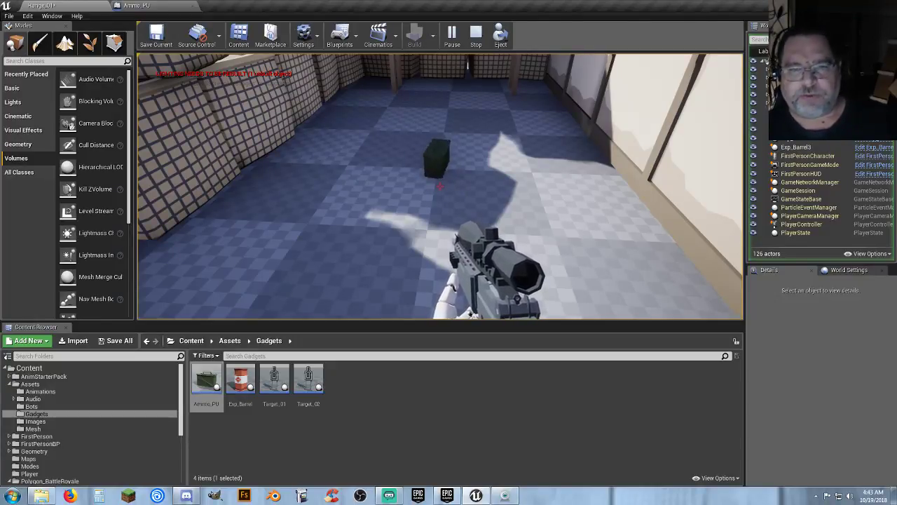
key("w")
key("s")
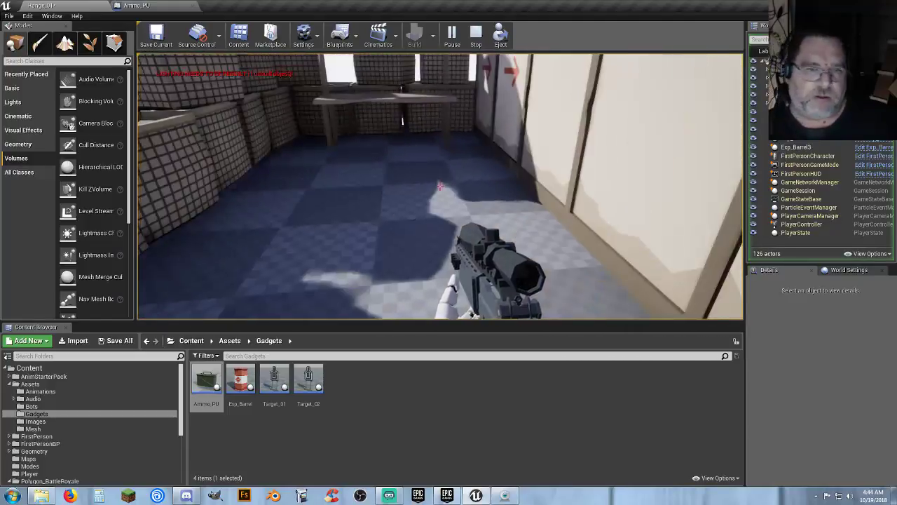
key("Escape")
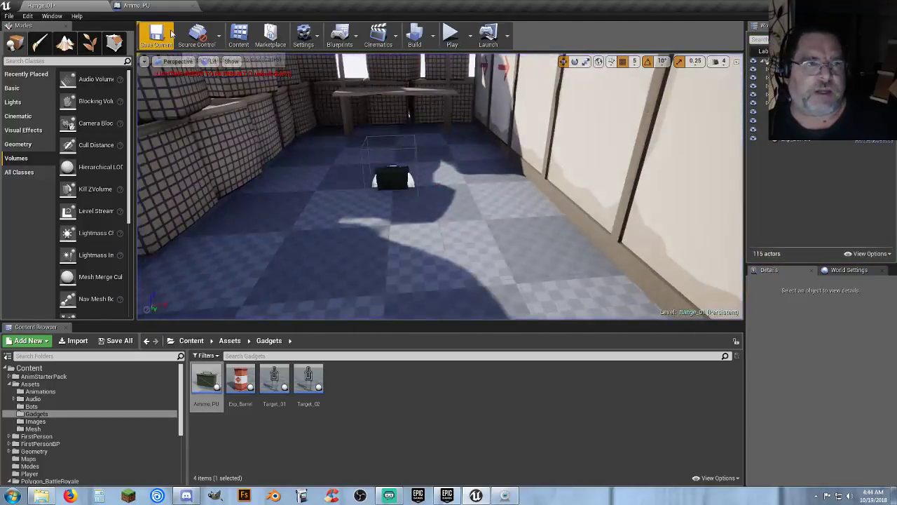
- Review the Cast To FirstPersonCharacter output in Ammo_PU and open the FirstPersonCharacter Blueprint from the Player folder
left_click(137, 5)
right_click_drag(495, 333, 585, 331)
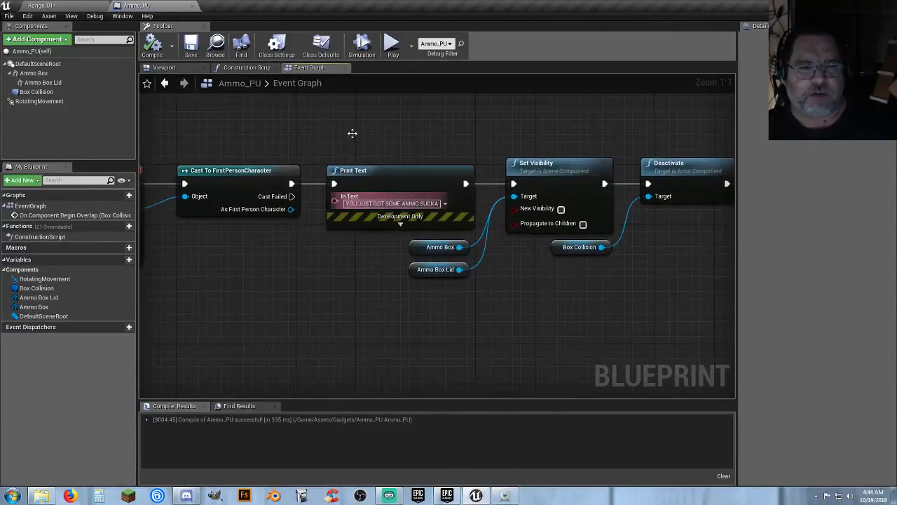
right_click_drag(279, 255, 361, 255)
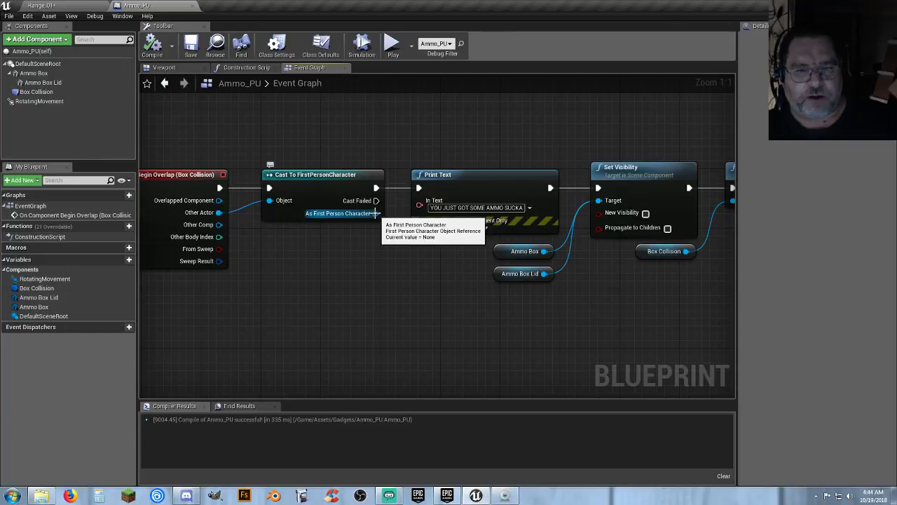
left_click(90, 6)
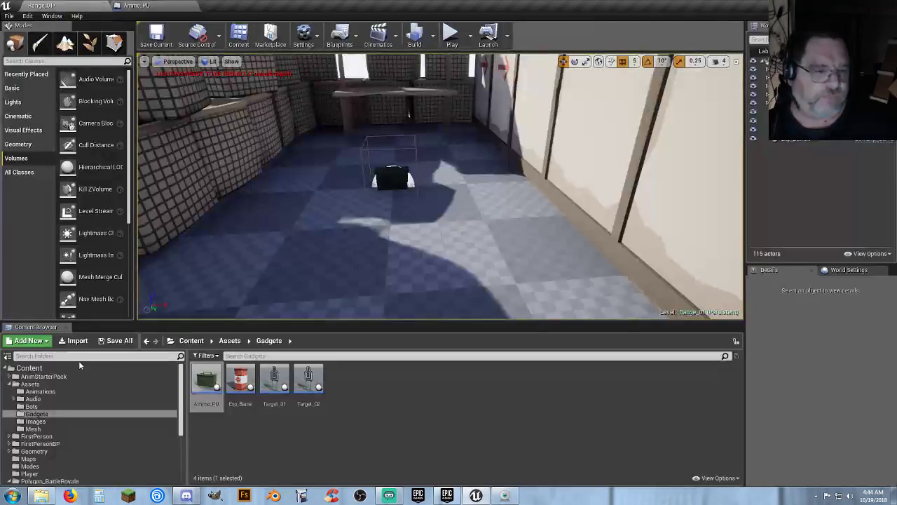
left_click(30, 473)
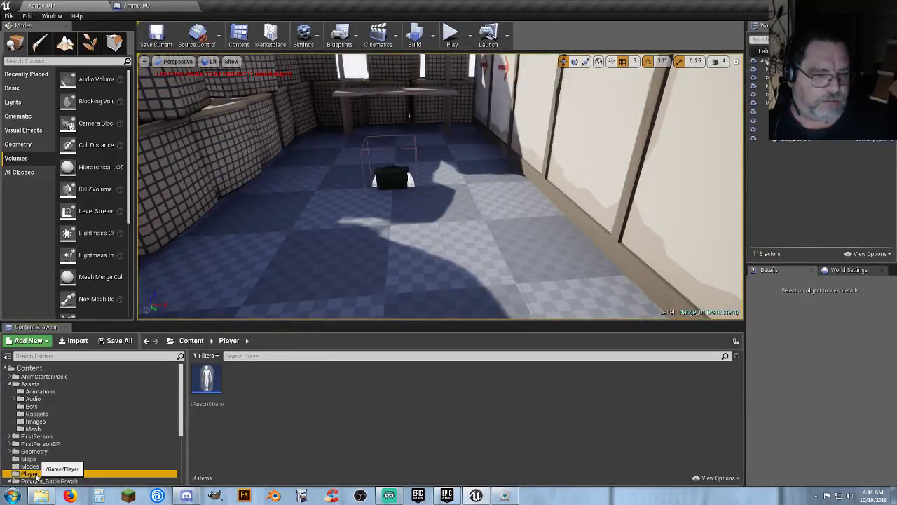
double_click(206, 382)
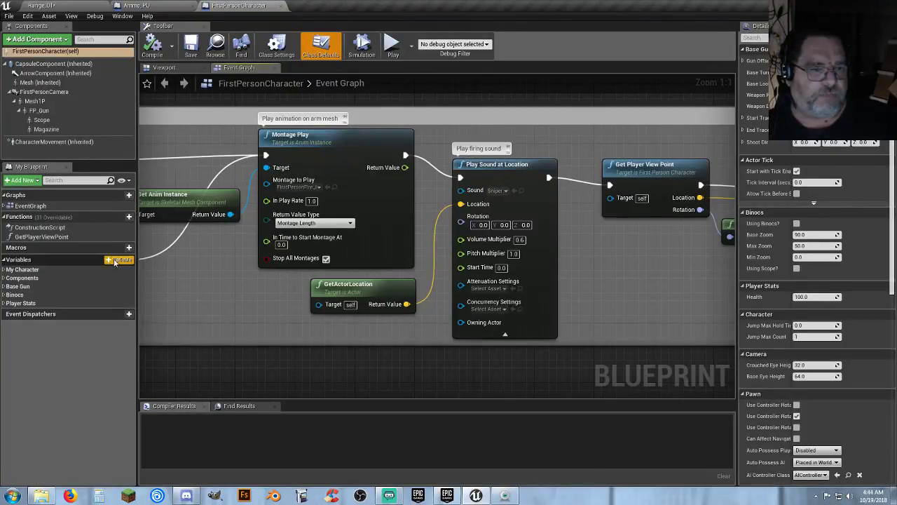
- Add an Integer variable named Ammo to the FirstPersonCharacter Blueprint, compile and save it
left_click(116, 260)
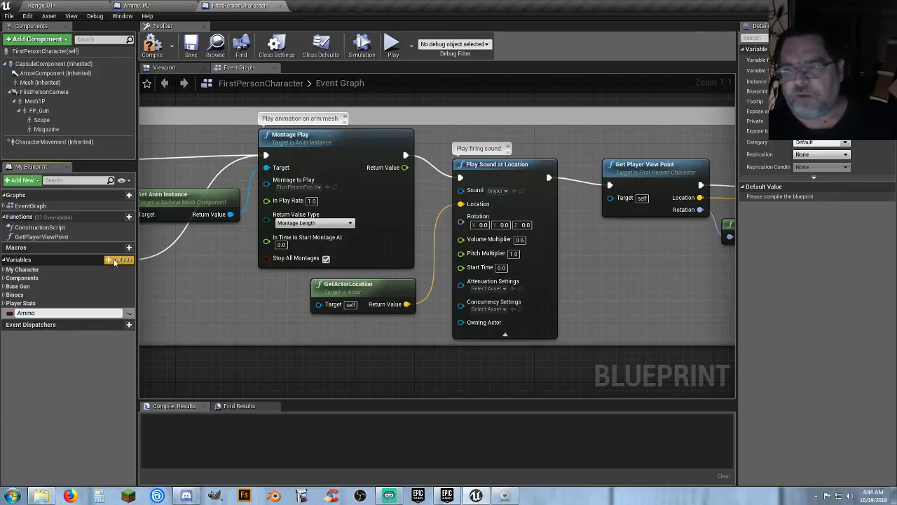
key("Return")
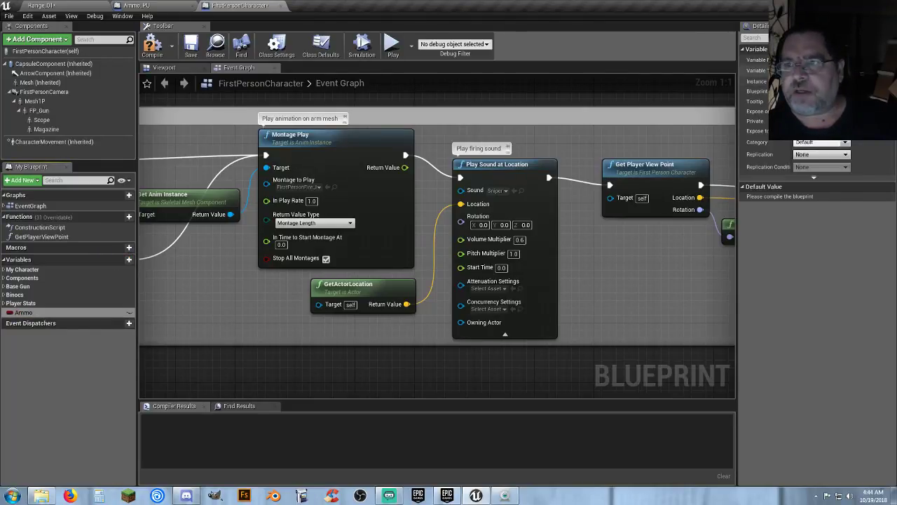
left_click(816, 71)
left_click(727, 113)
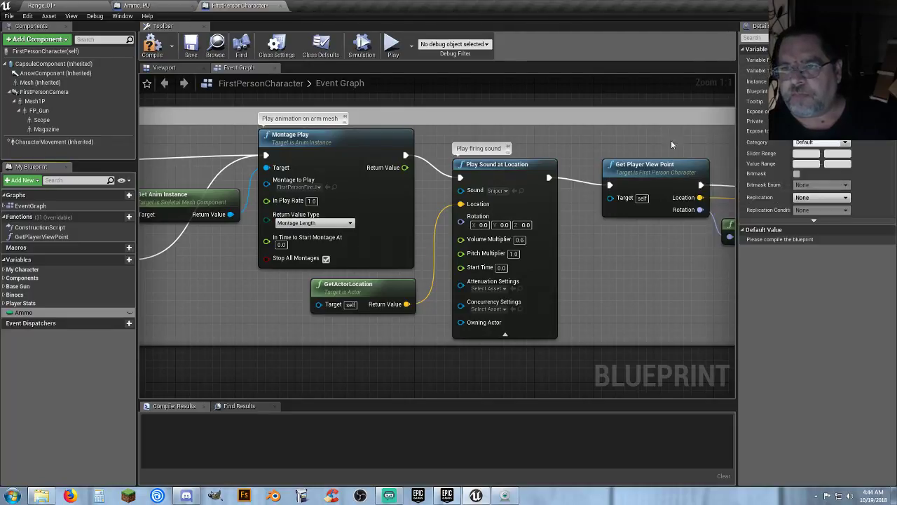
left_click(194, 48)
- Set the Ammo variable's default value to 30, compile and save the FirstPersonCharacter Blueprint
right_click_drag(194, 316, 406, 248)
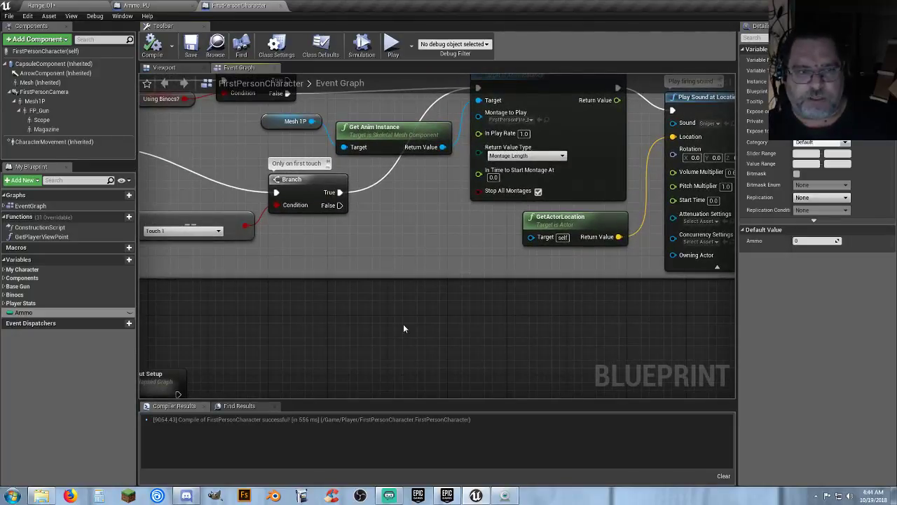
right_click_drag(403, 328, 501, 234)
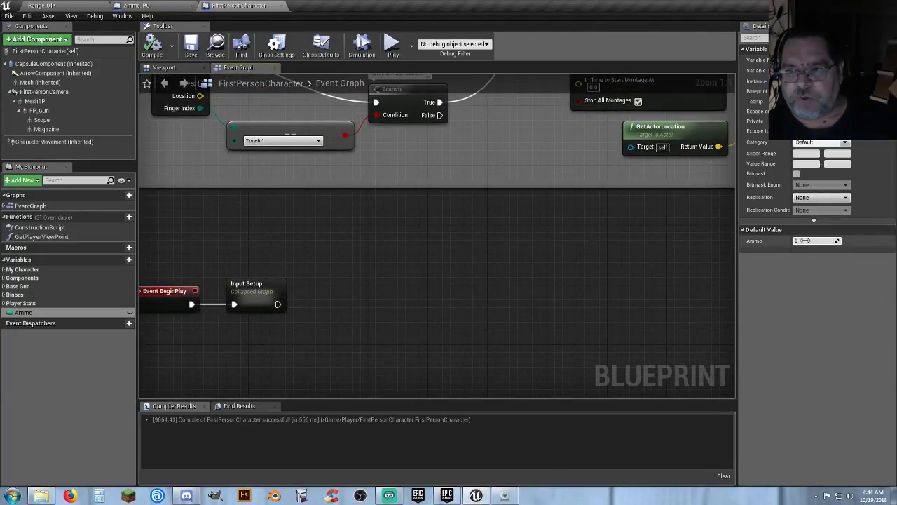
type("30")
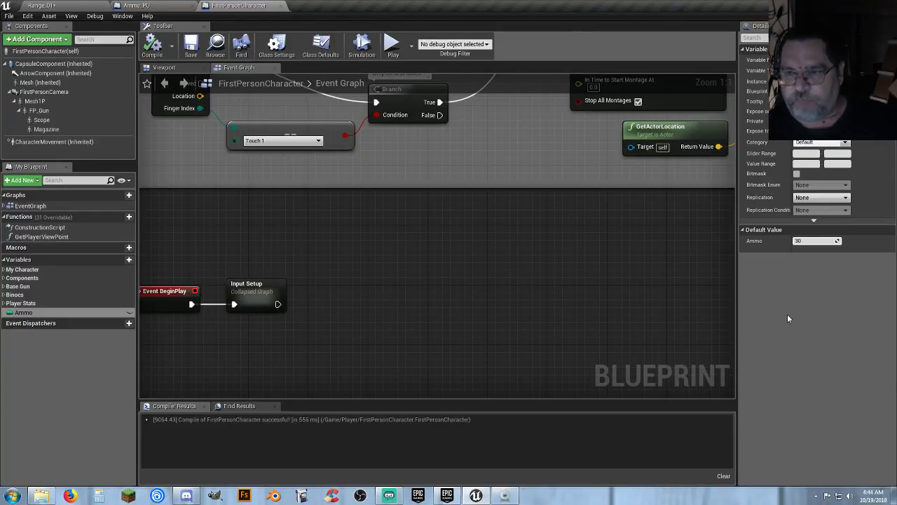
left_click(589, 288)
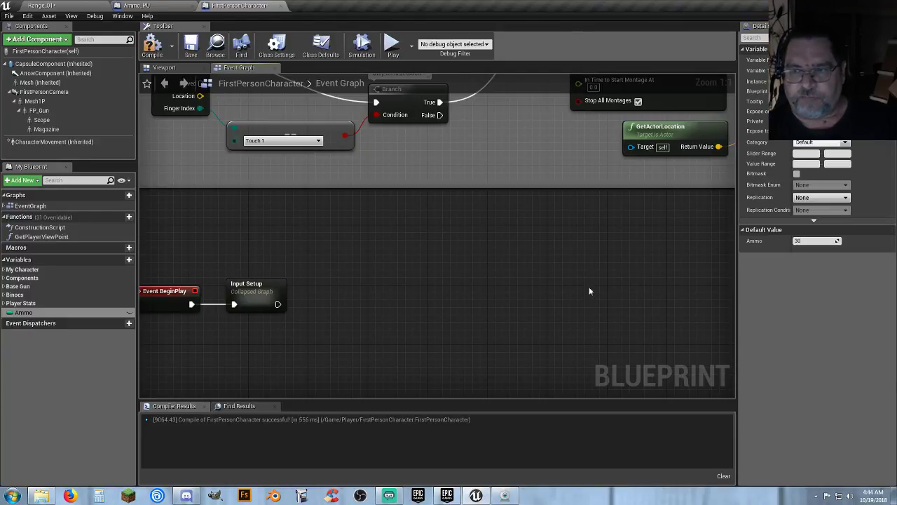
left_click(154, 46)
left_click(191, 45)
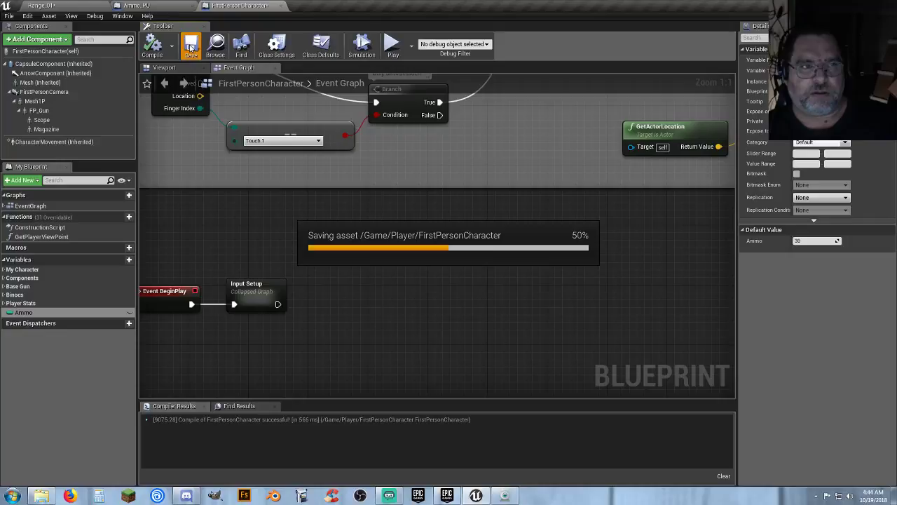
- In Ammo_PU, move the On Component Begin Overlap and Cast To FirstPersonCharacter nodes away from Print Text to leave room between them
left_click(153, 9)
right_click_drag(381, 304, 315, 295)
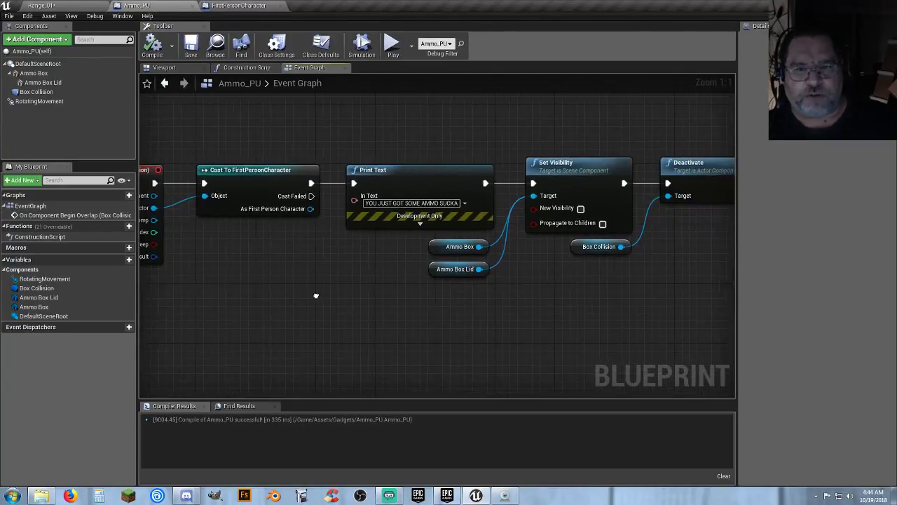
left_click(379, 209)
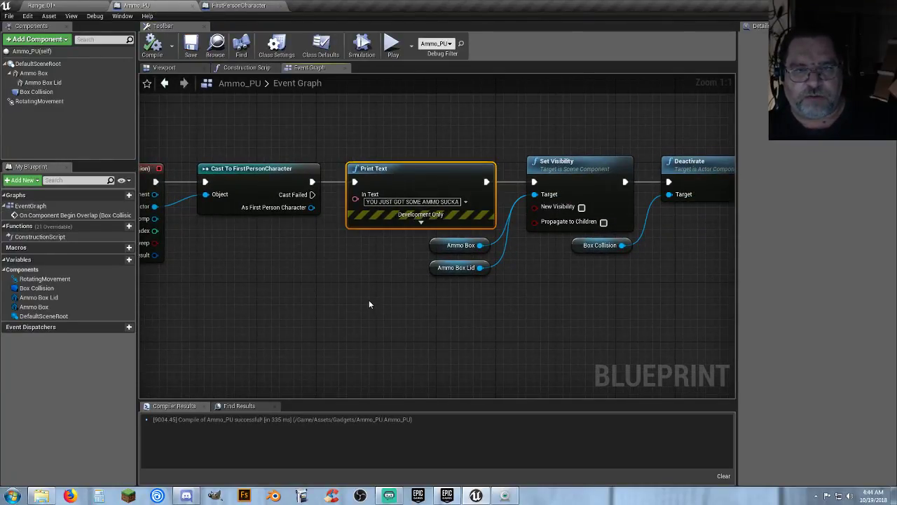
right_click_drag(245, 298, 428, 302)
left_click_drag(475, 302, 268, 164)
right_click_drag(264, 283, 454, 297)
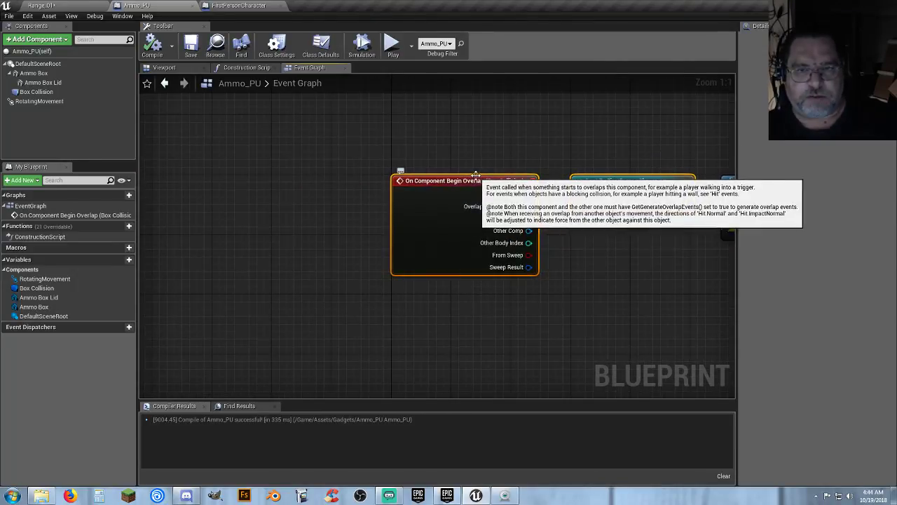
left_click_drag(475, 174, 234, 181)
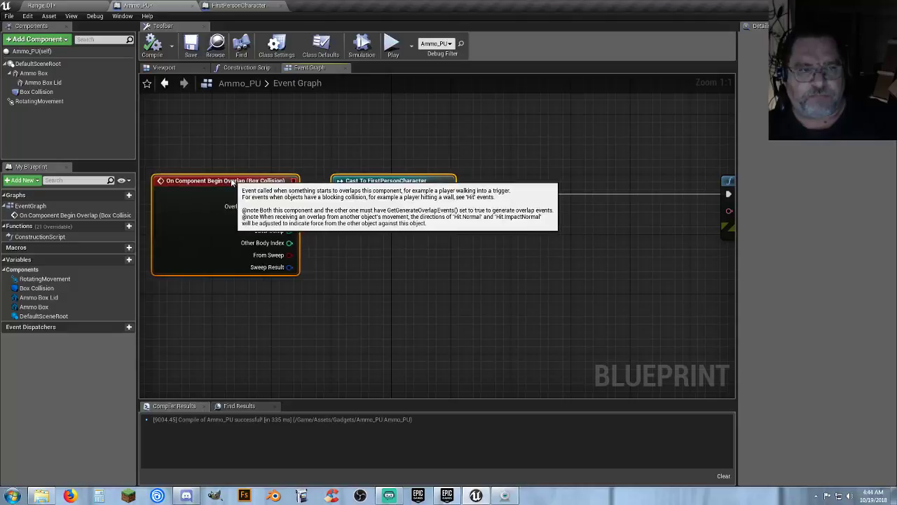
left_click(418, 288)
right_click_drag(450, 289, 369, 279)
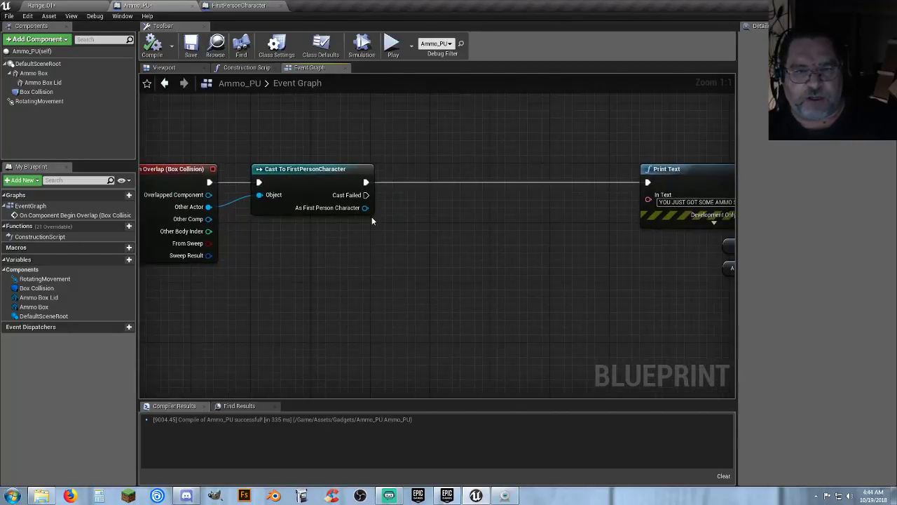
- Add a Get Ammo node from the cast's As First Person Character output, placed just below the cast
left_click_drag(364, 208, 383, 225)
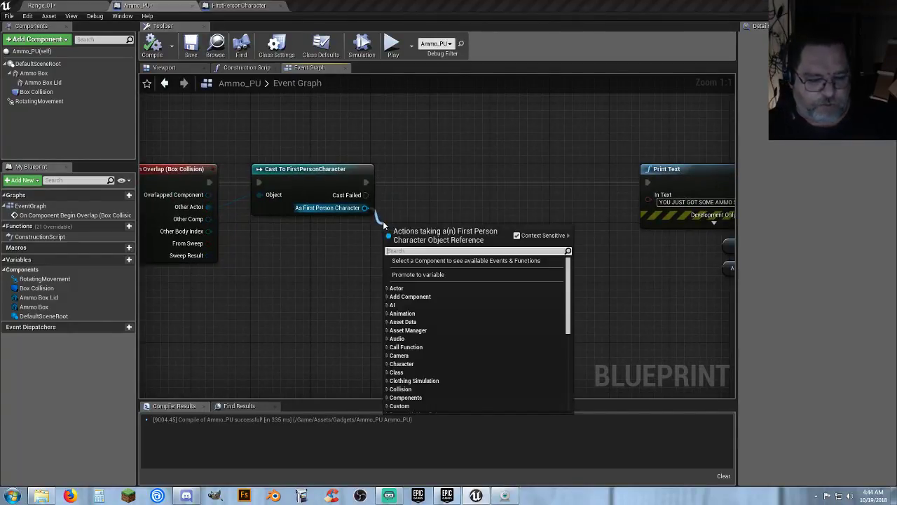
type("getamm")
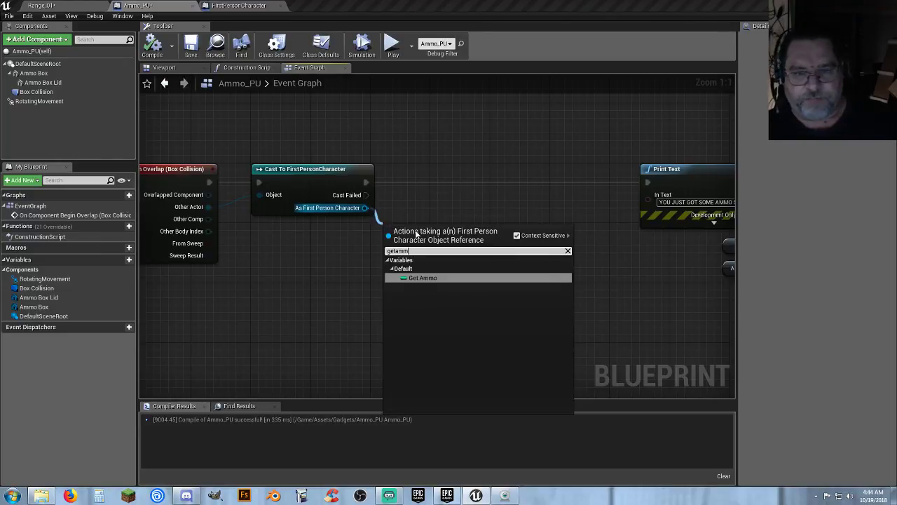
left_click(424, 279)
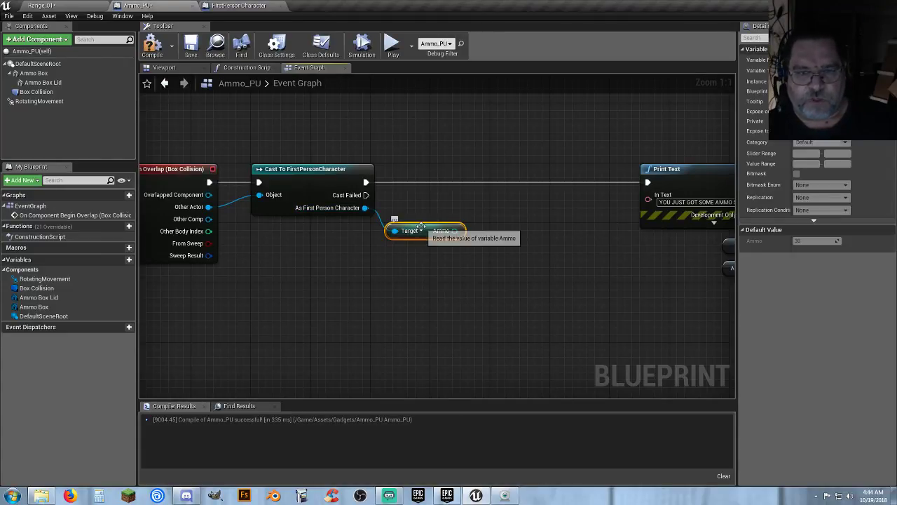
left_click(470, 274)
right_click_drag(474, 277, 397, 273)
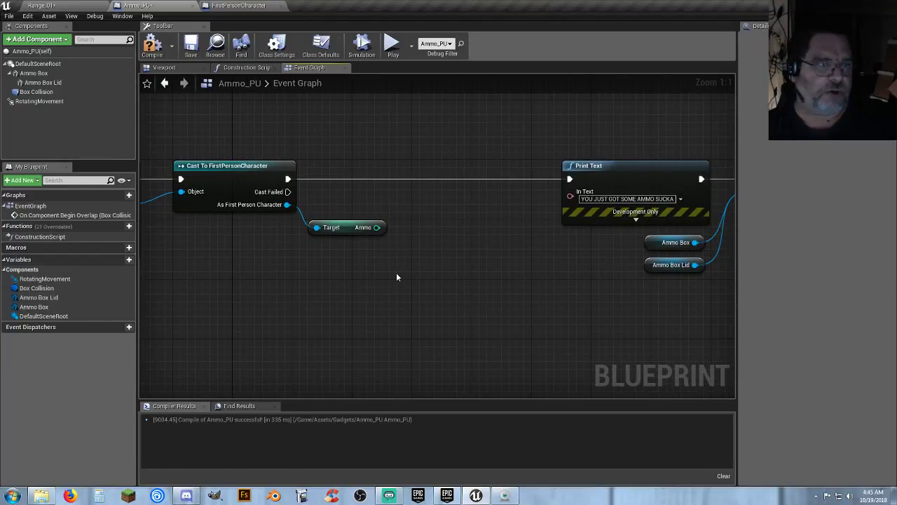
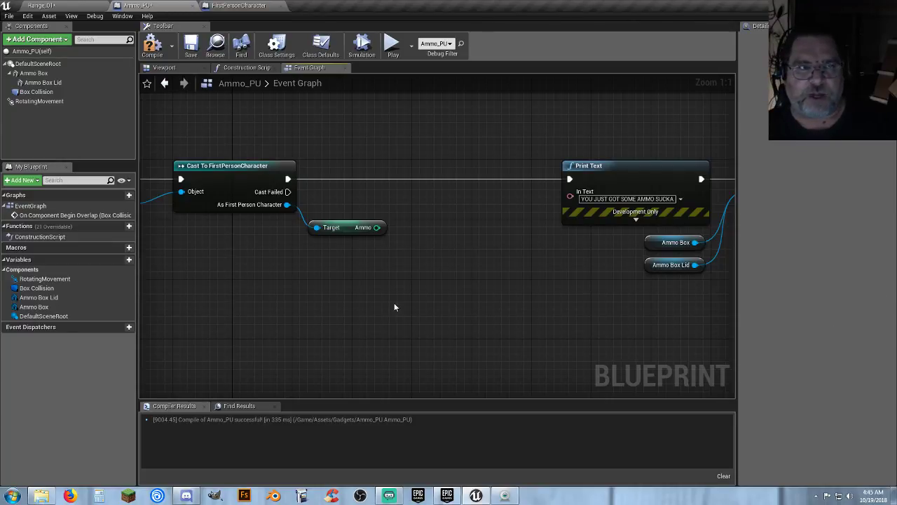
- Inspect the properties of the ammo box placed in the Range_01 level and check the FirstPersonCharacter Blueprint's Ammo variable
left_click(82, 5)
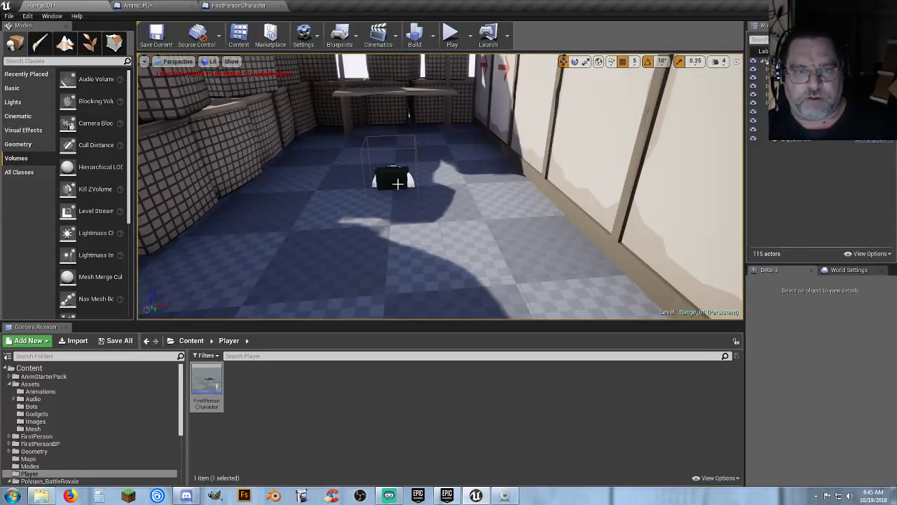
left_click(397, 181)
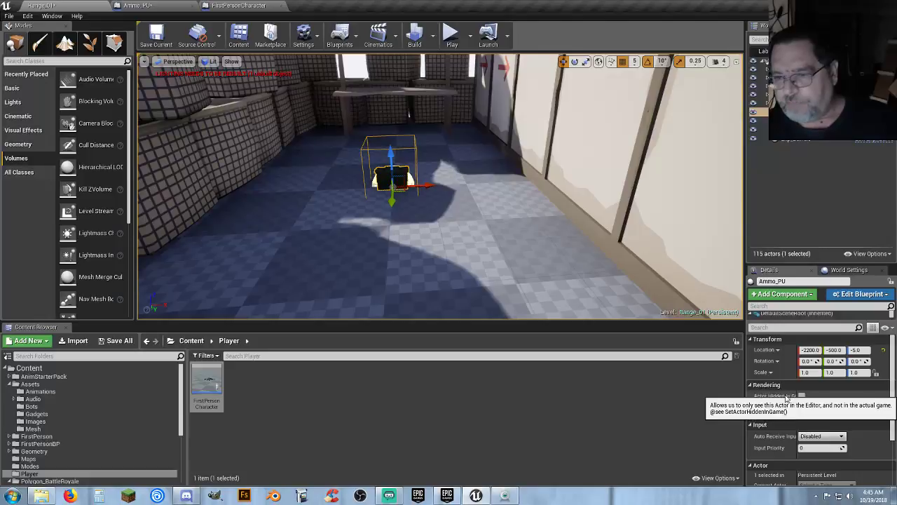
scroll(782, 406, "down", 2)
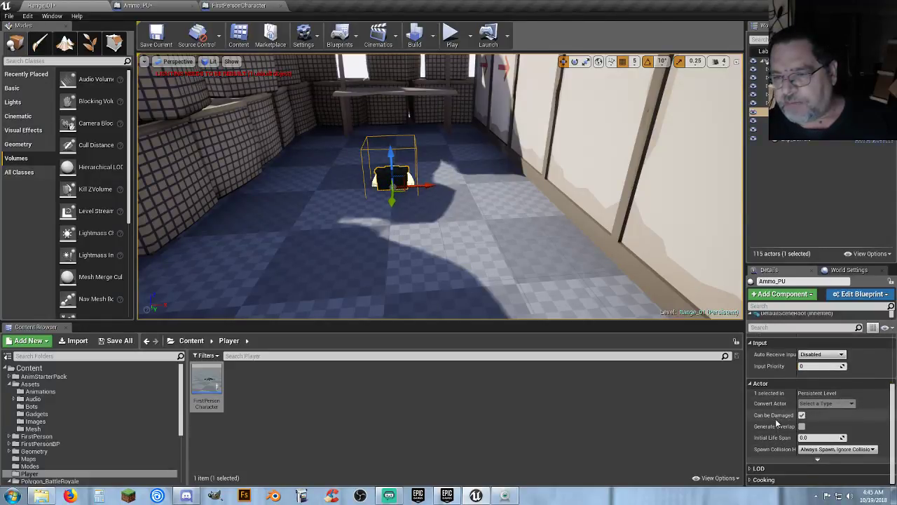
scroll(770, 400, "up", 2)
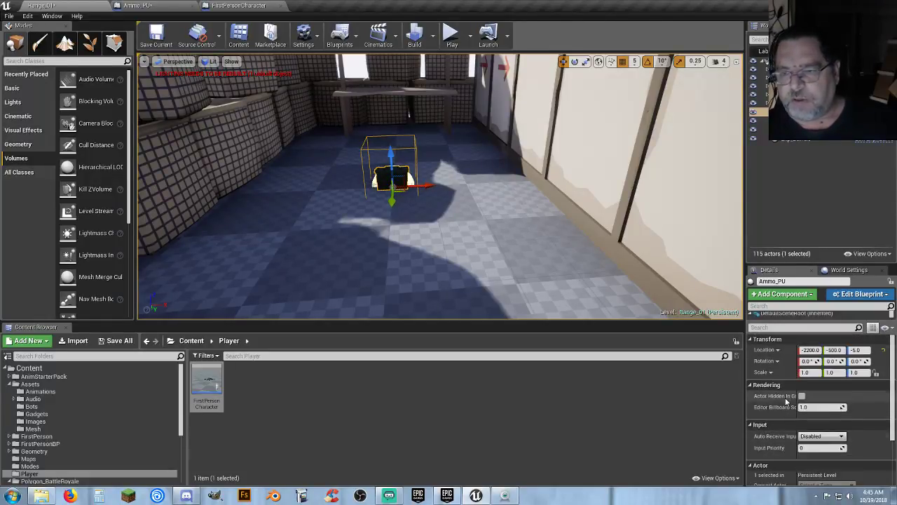
left_click(242, 5)
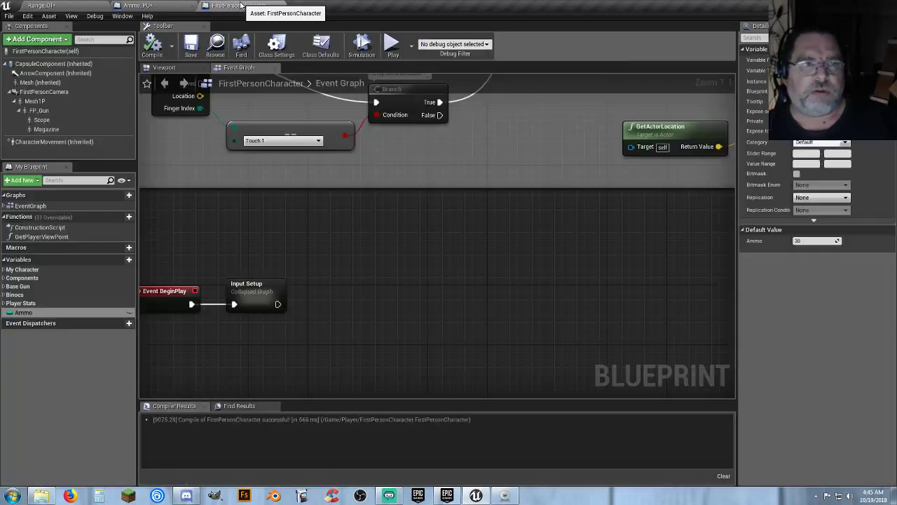
- In the Ammo_PU event graph, add an integer + integer node fed by the Ammo value and set its second input to 30
left_click(151, 6)
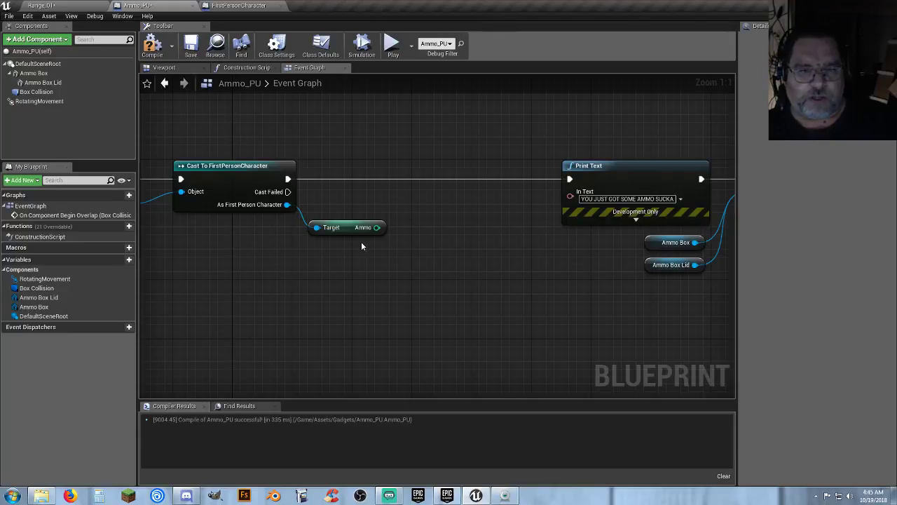
right_click_drag(361, 246, 339, 253)
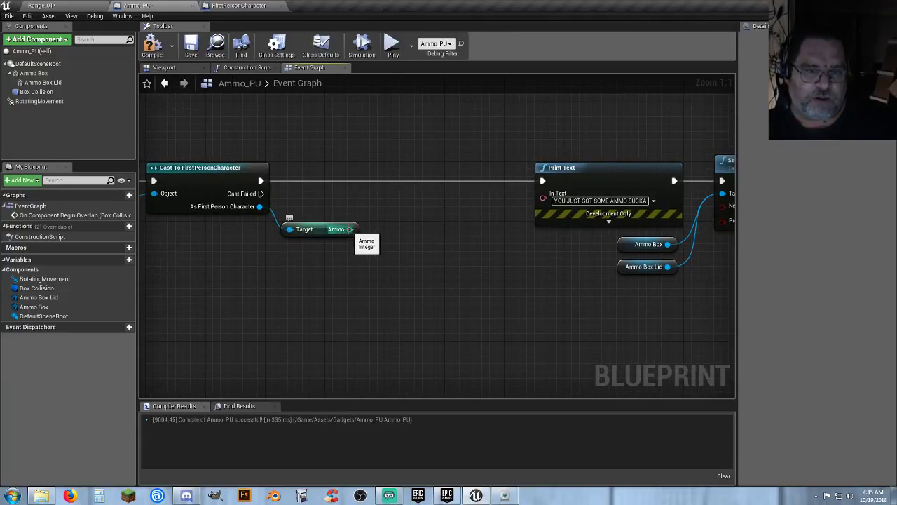
left_click_drag(348, 229, 372, 254)
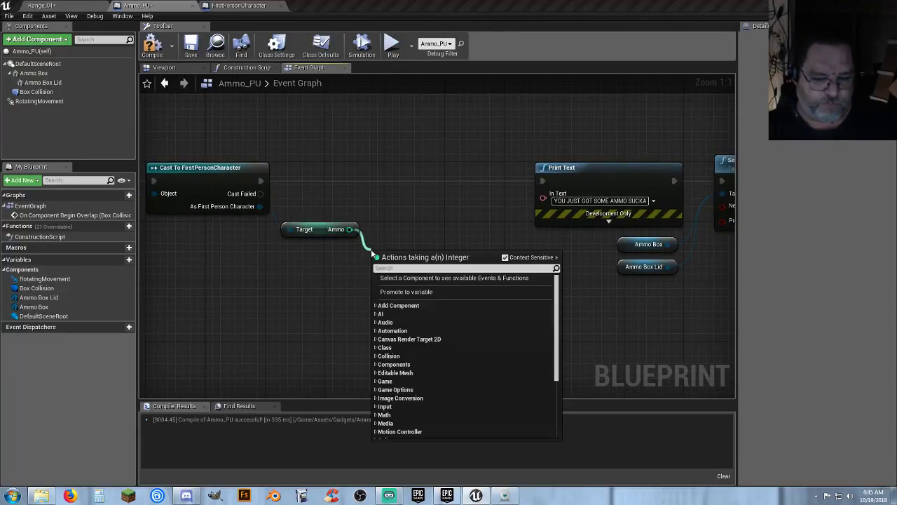
type("+")
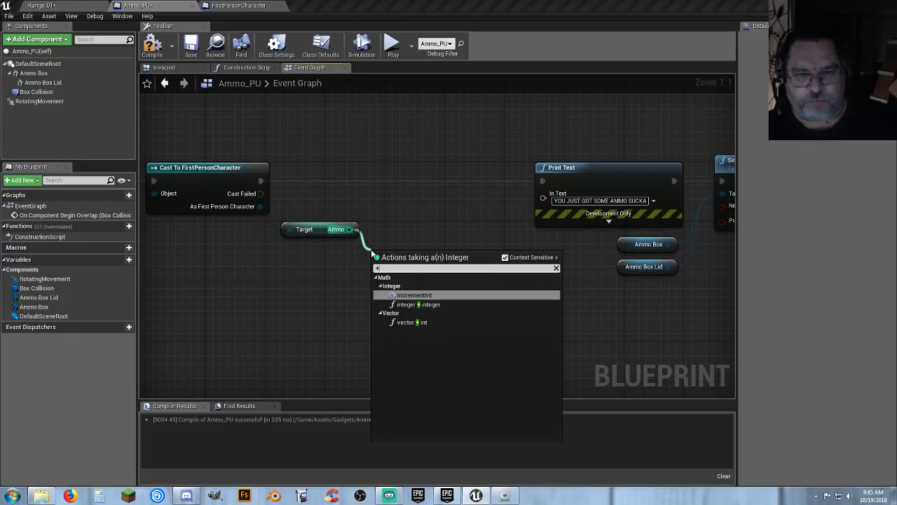
left_click(418, 304)
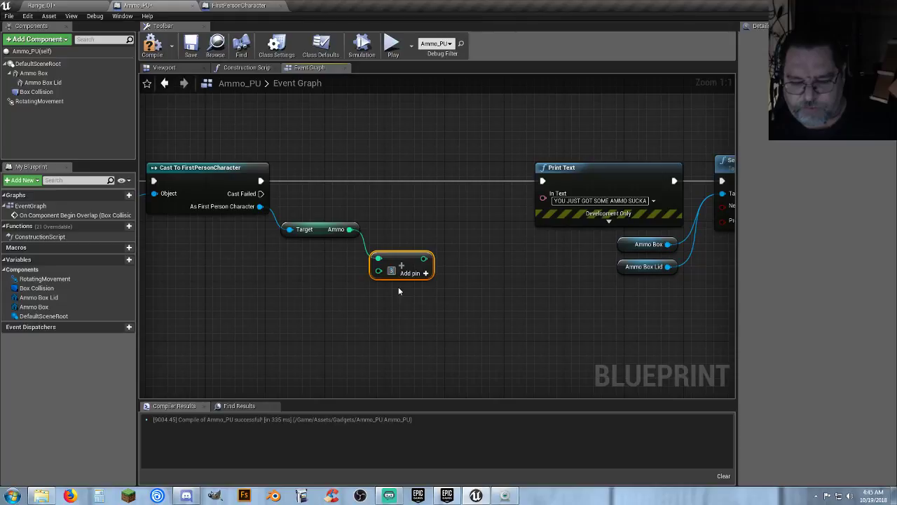
right_click_drag(383, 296, 356, 314)
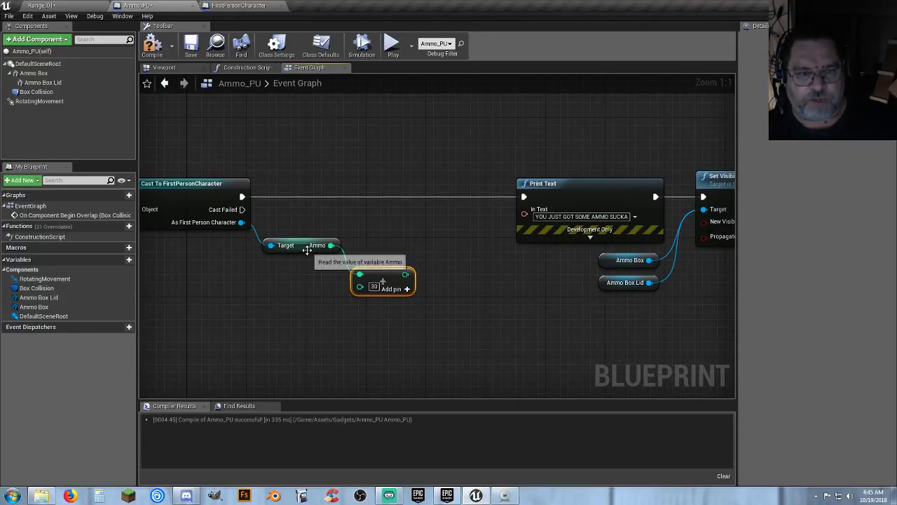
- Connect the addition result to Print Text's In Text through a ToText (integer) conversion, and compile and save Ammo_PU
right_click_drag(421, 304, 403, 328)
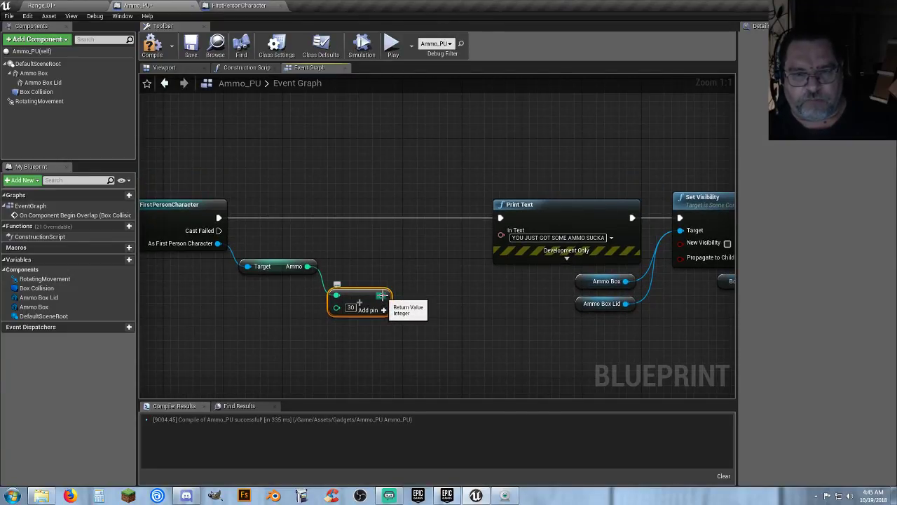
left_click_drag(382, 295, 540, 237)
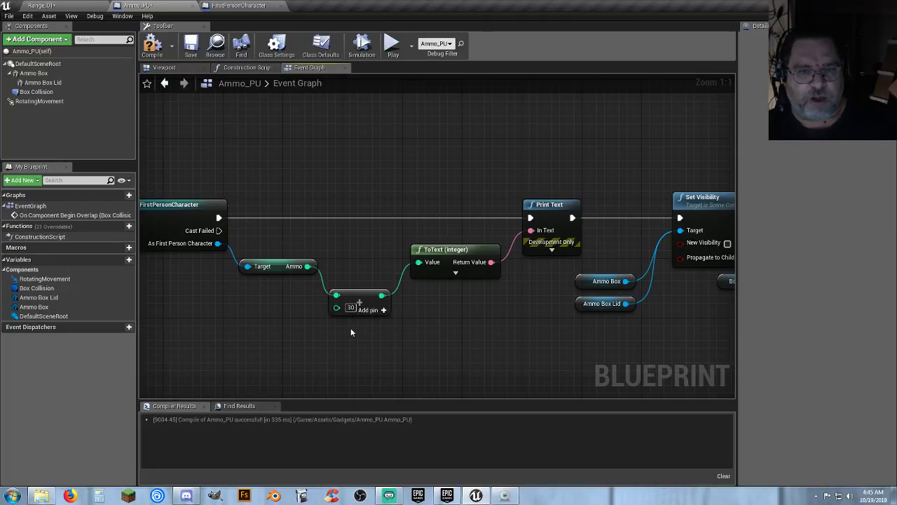
left_click(152, 44)
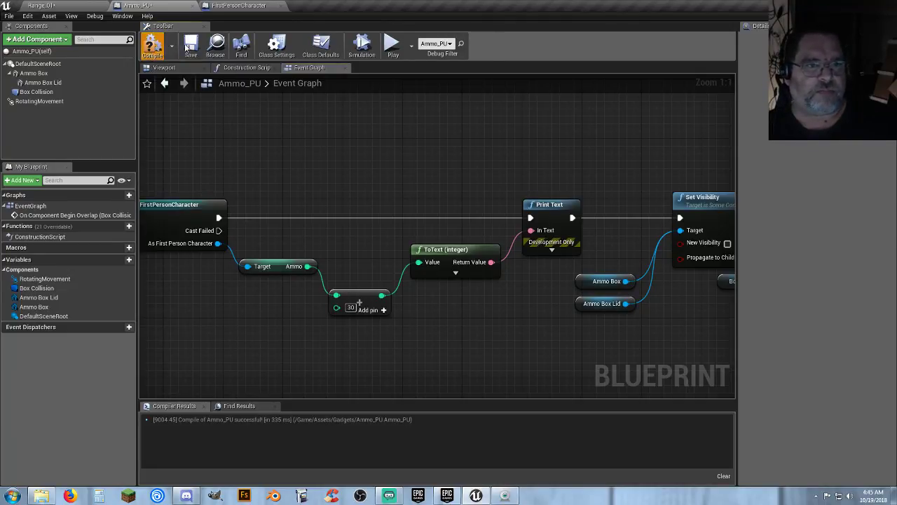
- Playtest the Range_01 level, walking back and forth over the ammo box to check the printed ammo value and the respawn
left_click(70, 5)
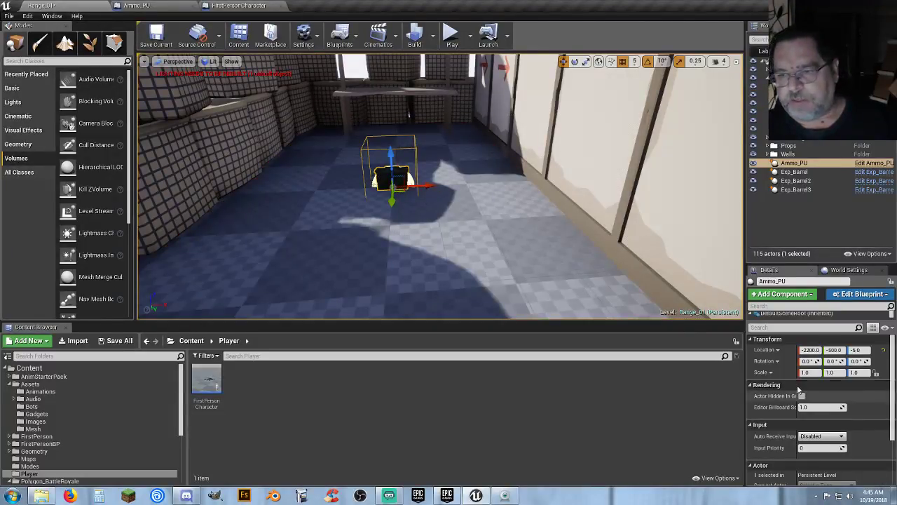
scroll(773, 416, "down", 4)
scroll(776, 419, "up", 4)
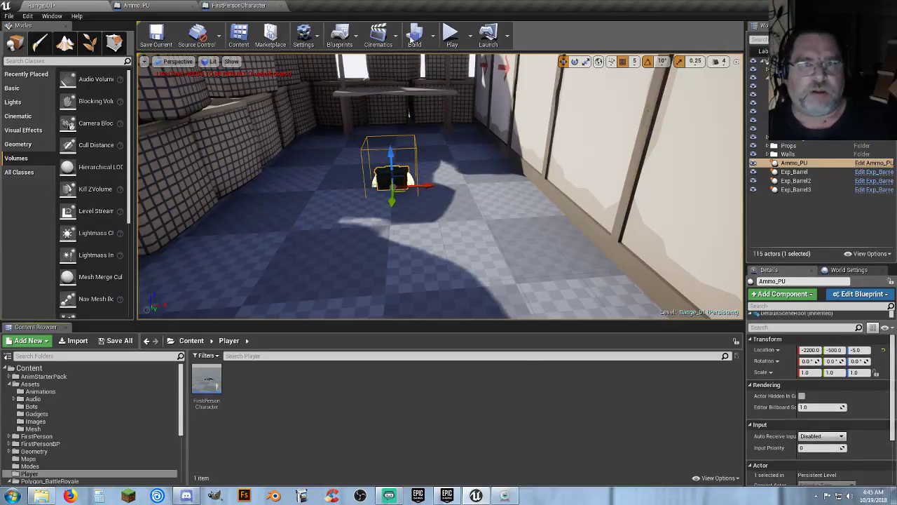
left_click(451, 35)
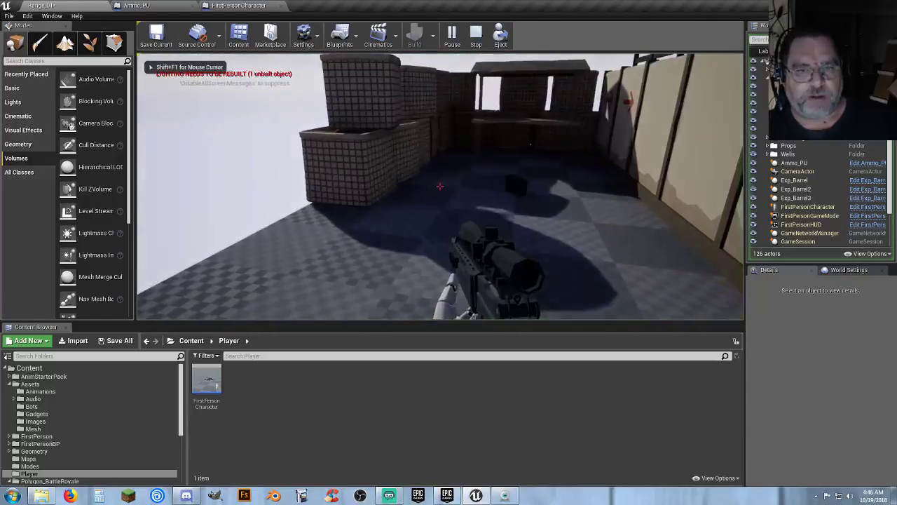
key("w")
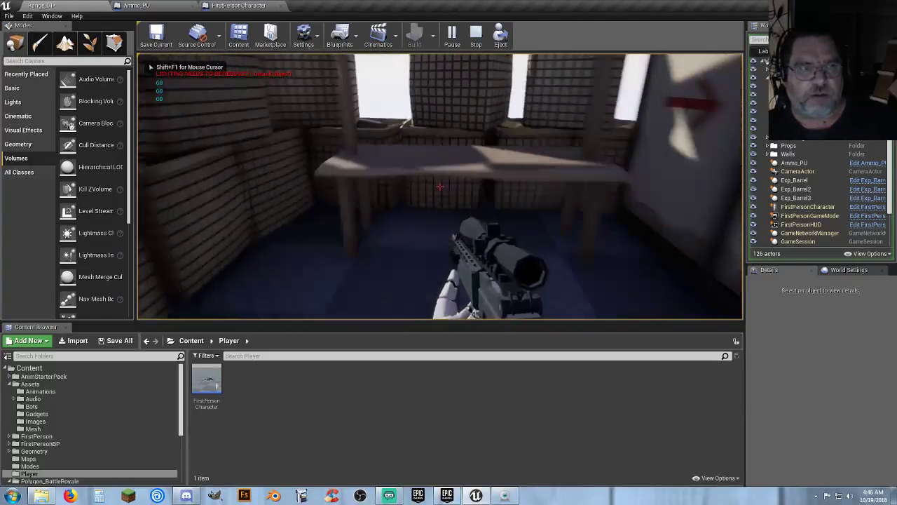
key("s")
key("w")
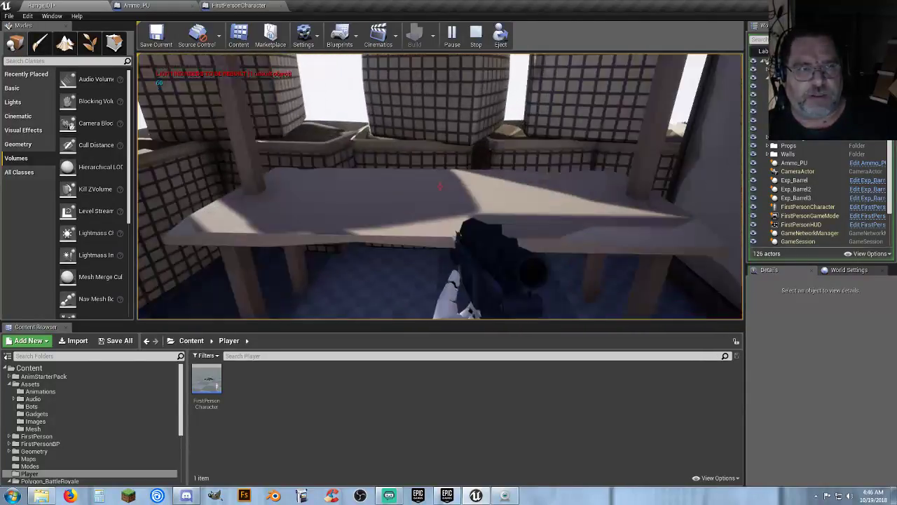
key("s")
key("w")
key("s")
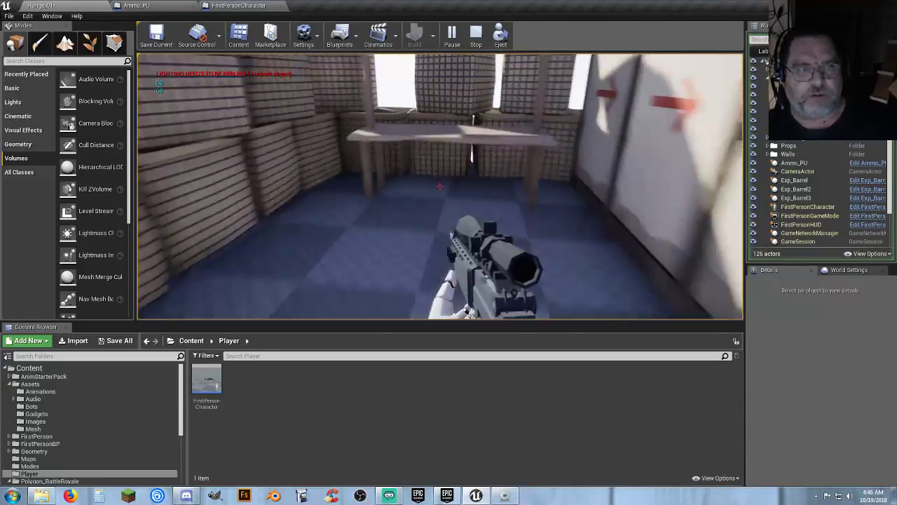
key("w")
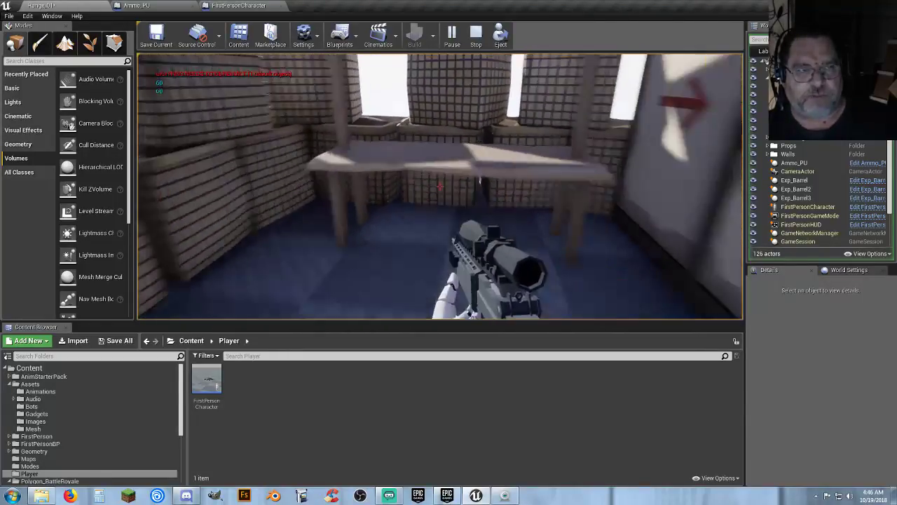
key("s")
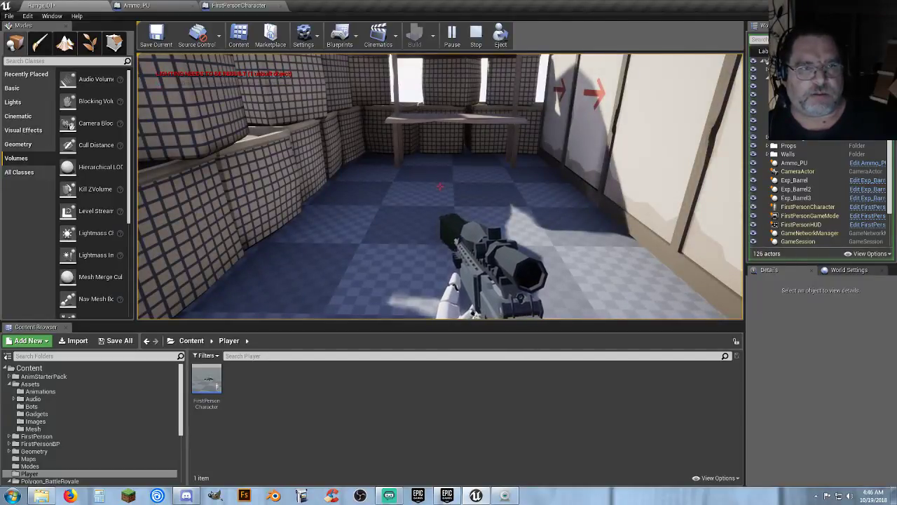
key("w")
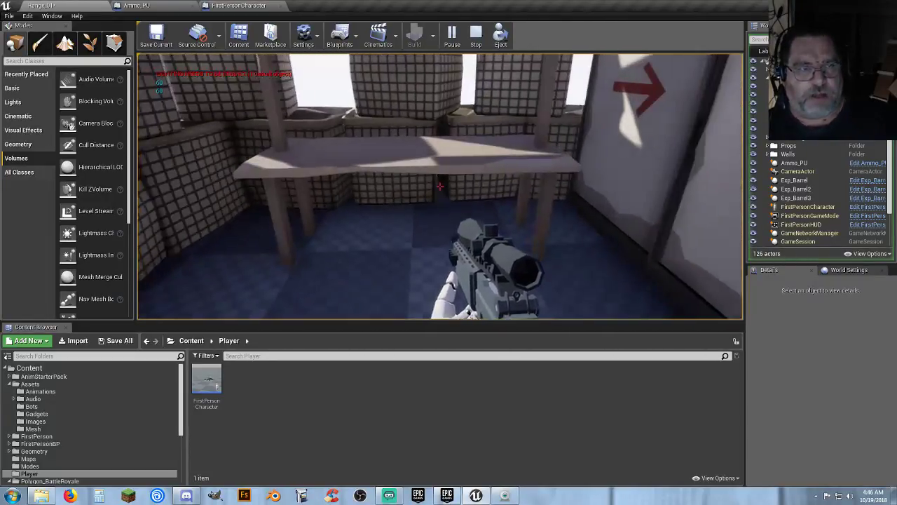
key("w")
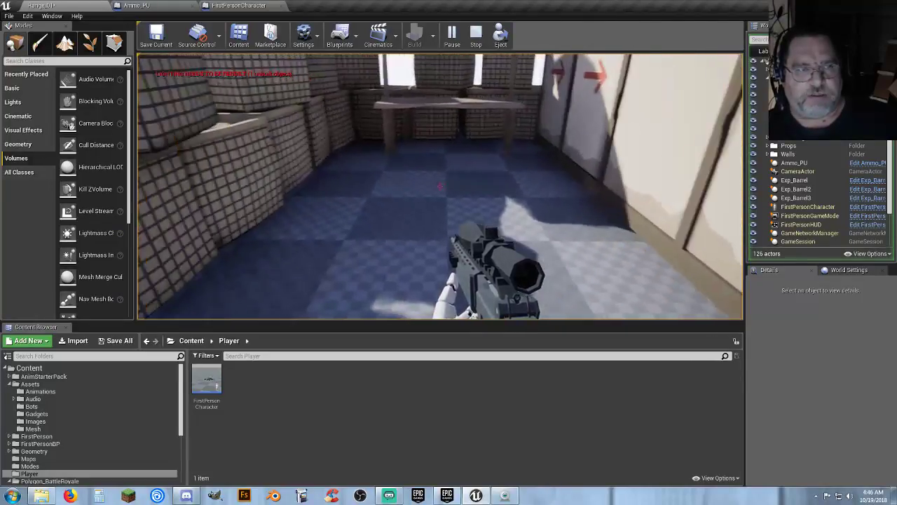
key("w")
key("s")
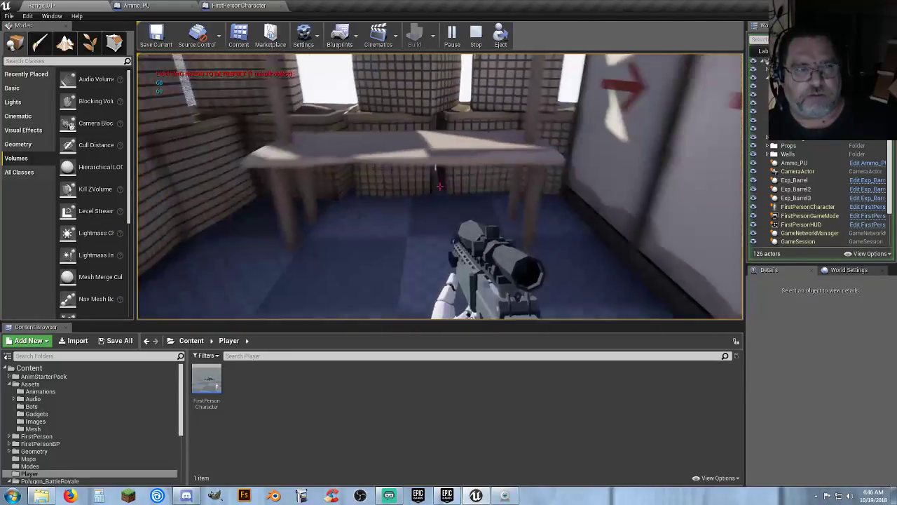
key("s")
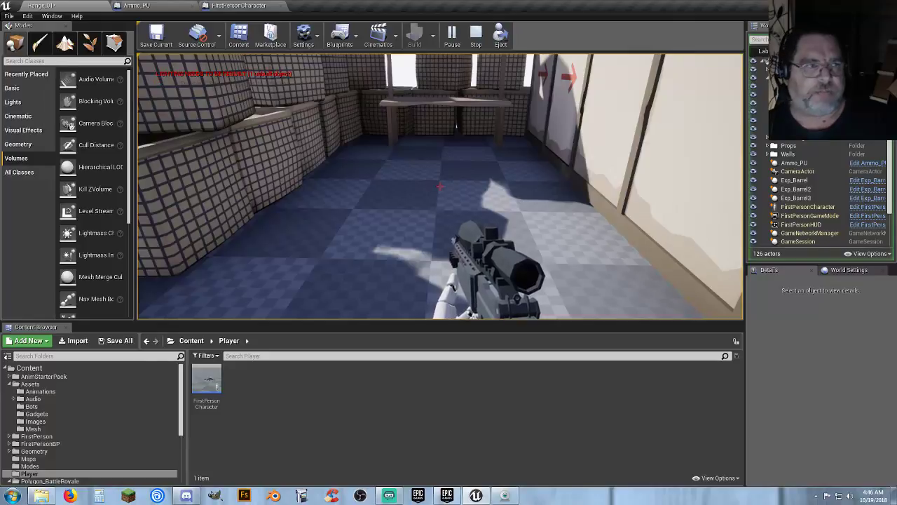
key("w")
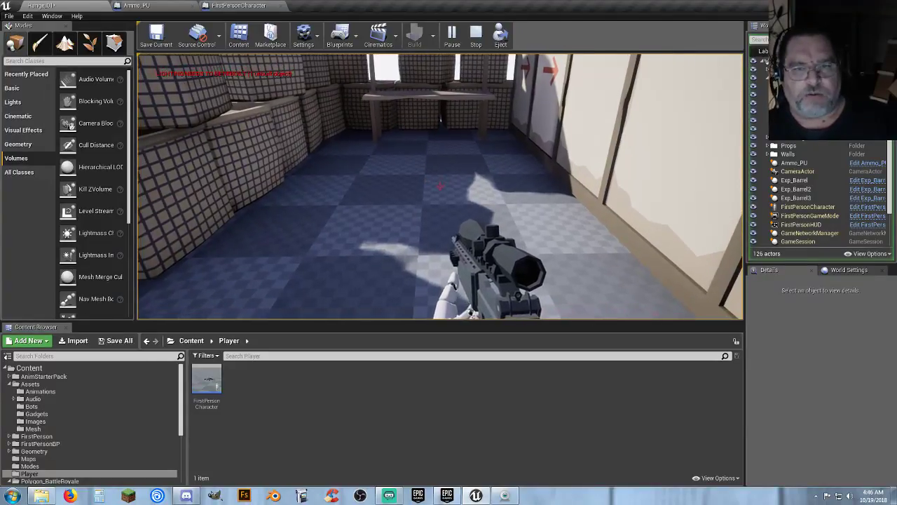
key("w")
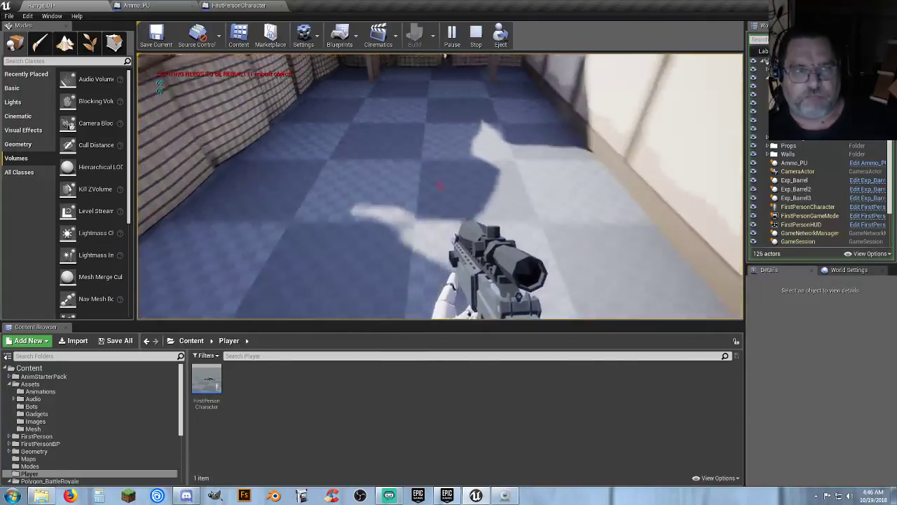
key("Escape")
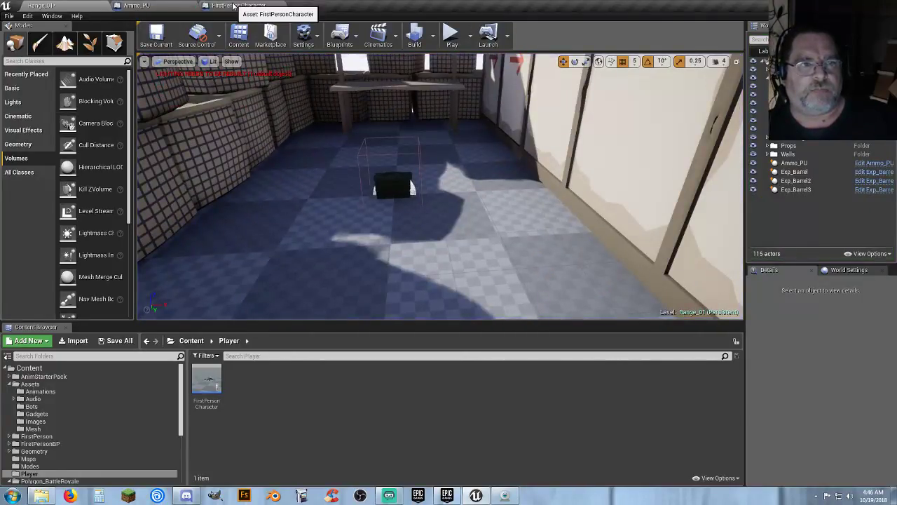
- Examine the Ammo_PU event graph's node chain, from the box collision overlap event through the ammo addition and the nodes after Print Text
left_click(136, 6)
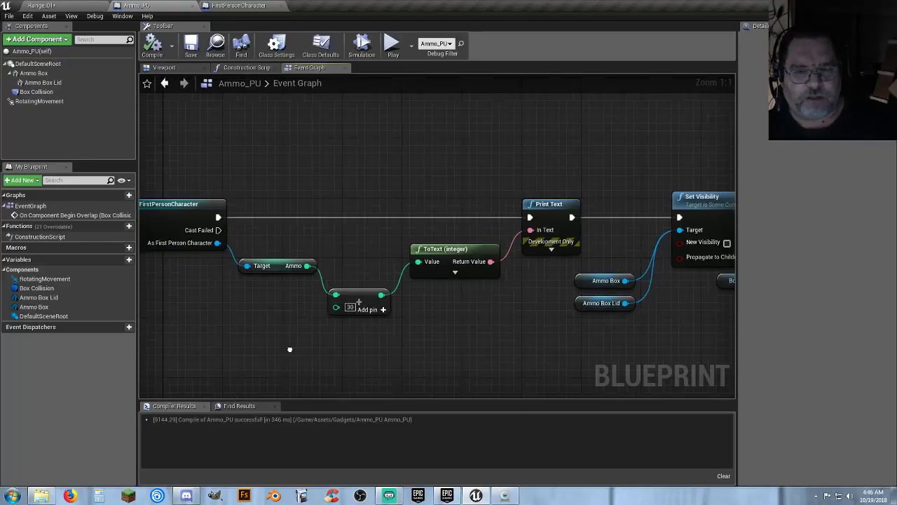
right_click_drag(291, 351, 438, 341)
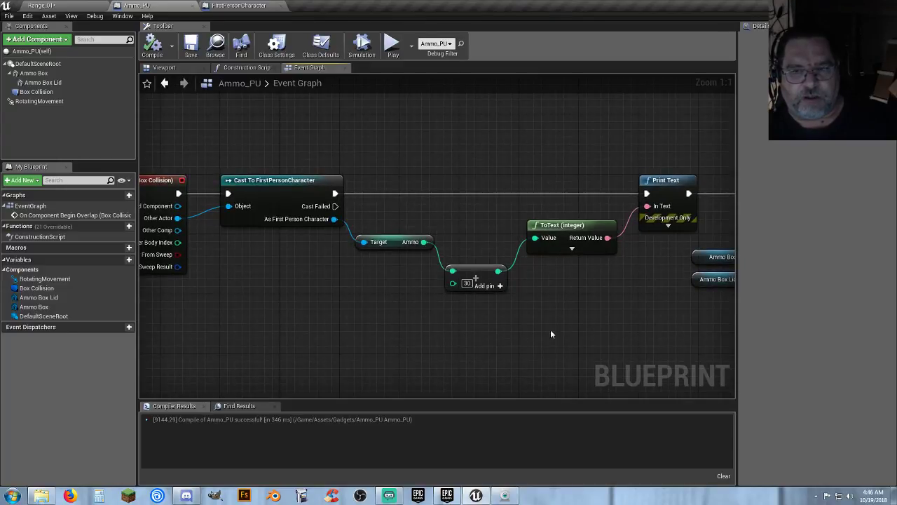
left_click_drag(562, 260, 454, 158)
left_click(342, 280)
right_click_drag(368, 308, 424, 281)
right_click_drag(262, 273, 501, 278)
right_click_drag(590, 274, 88, 275)
right_click_drag(257, 275, 664, 270)
right_click_drag(490, 267, 469, 268)
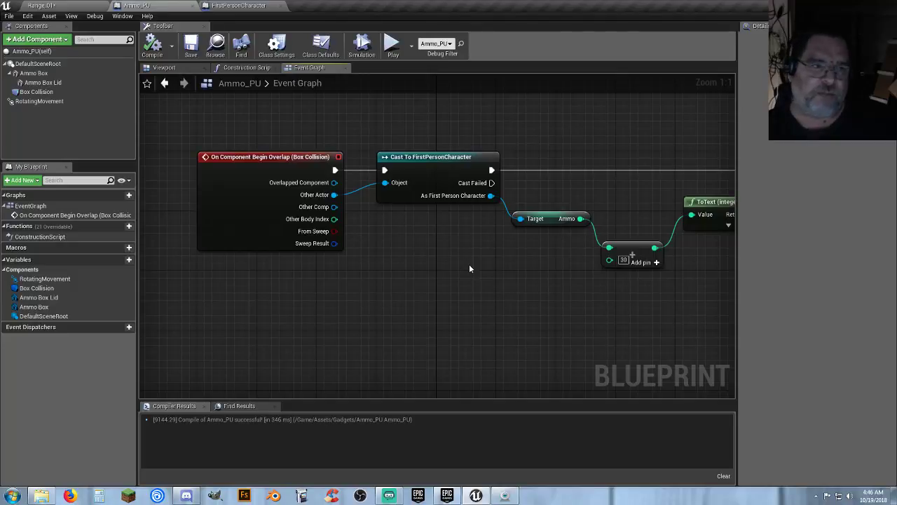
- Create a Boolean variable in Ammo_PU, naming it Picked at first and renaming it Visible
left_click(129, 259)
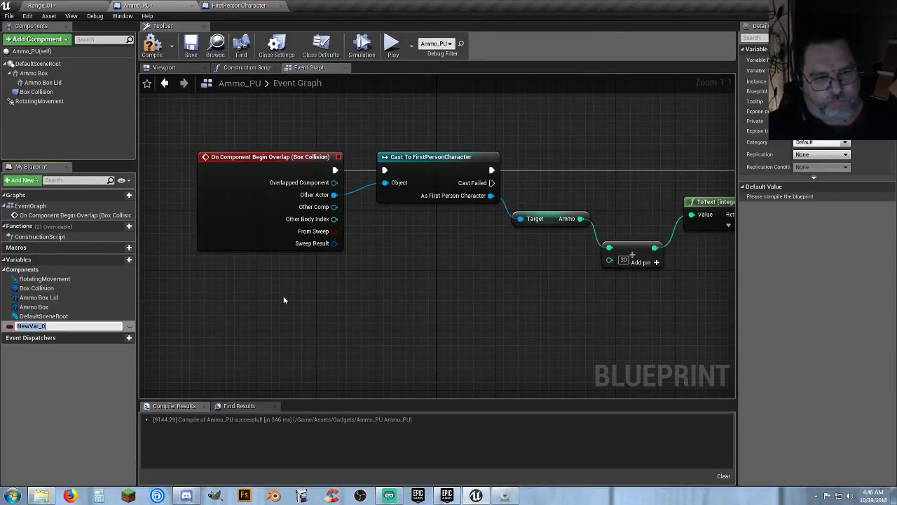
key("Return")
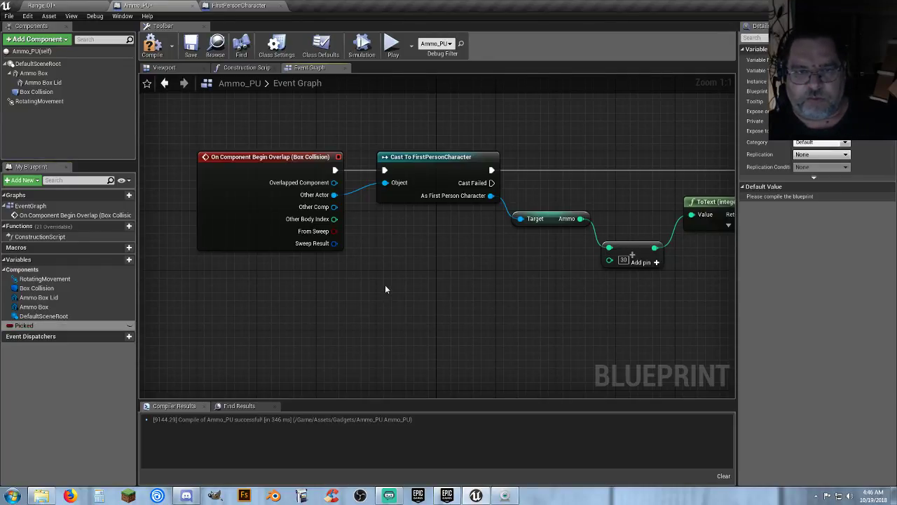
right_click_drag(385, 284, 315, 313)
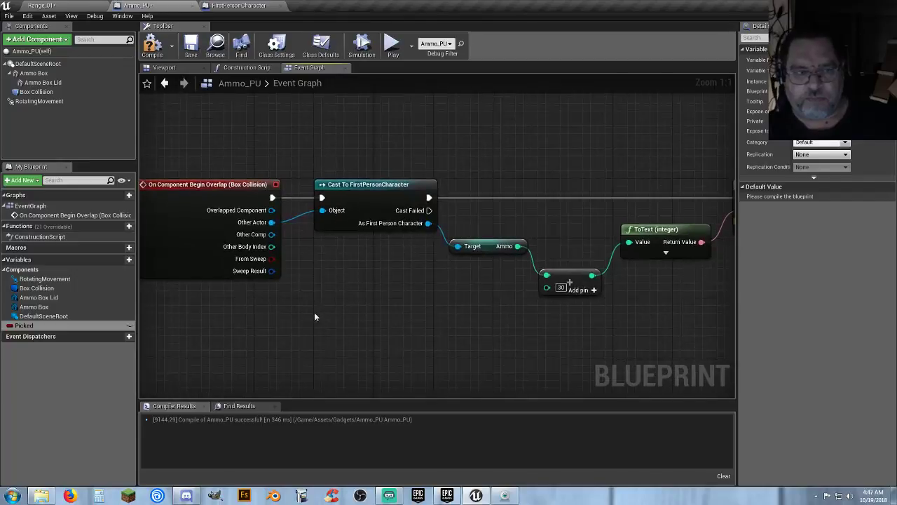
left_click(35, 326)
left_click(35, 326)
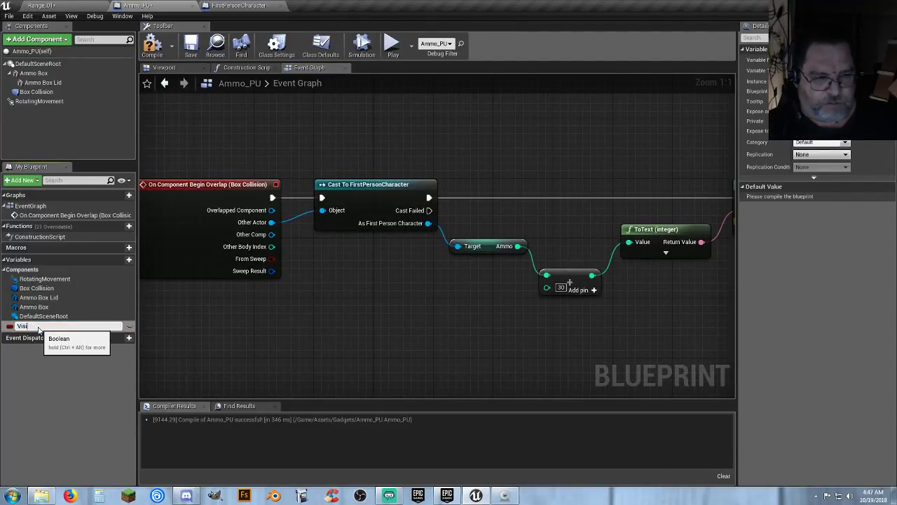
key("Return")
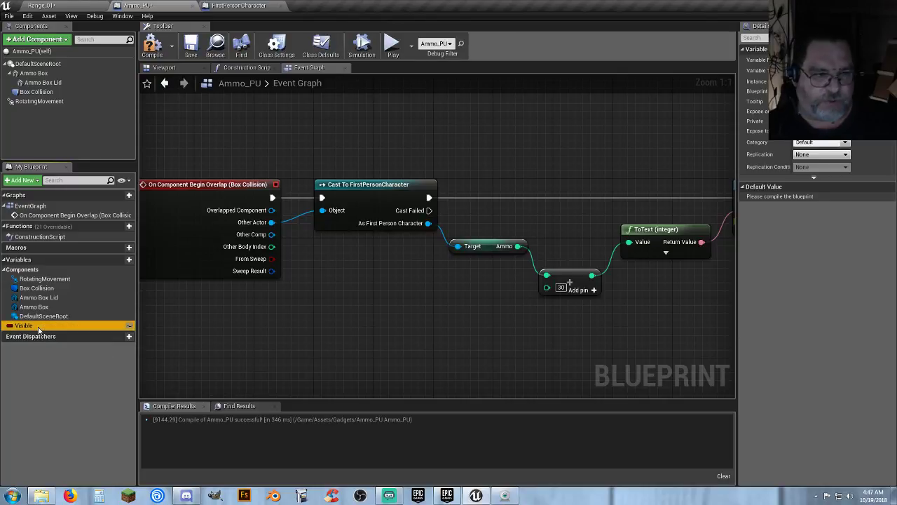
- Place a SET node for the Visible variable just after the Activate node at the end of the event graph's chain
left_click(330, 315)
right_click_drag(475, 314, 139, 288)
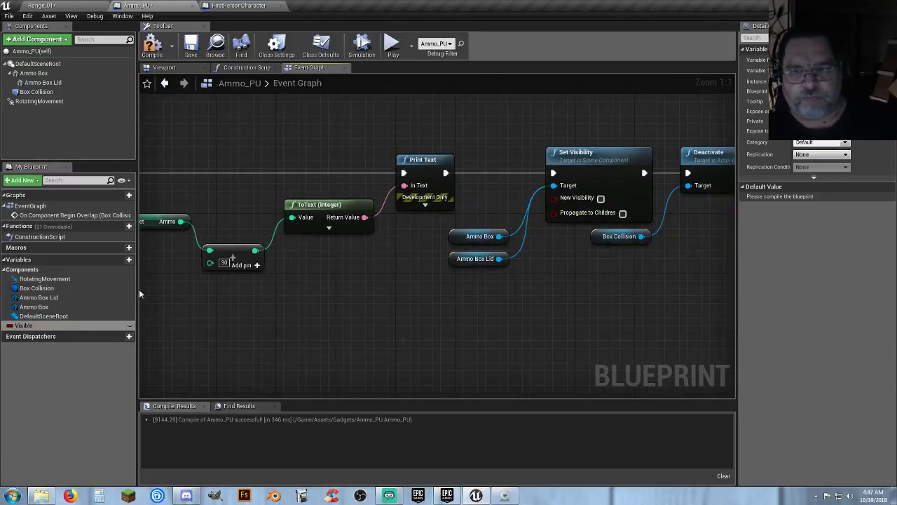
right_click_drag(615, 293, 538, 312)
right_click_drag(586, 311, 329, 311)
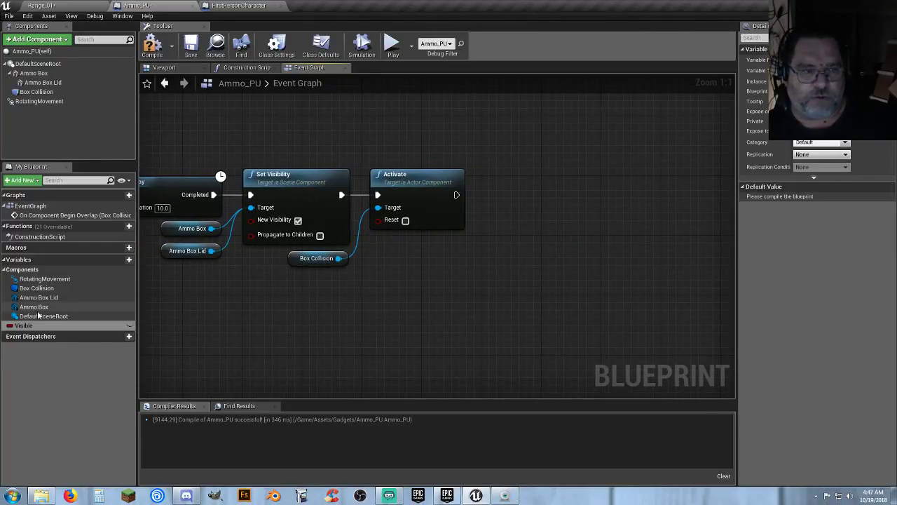
left_click_drag(28, 326, 515, 202, "alt")
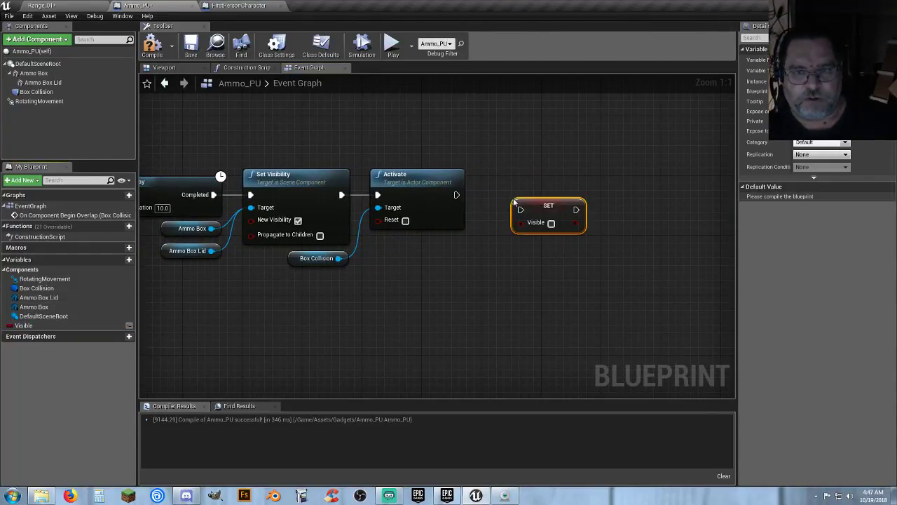
- Set Visible to true on the SET node and connect the Activate node's execution output to it, aligned in the row
left_click(551, 223)
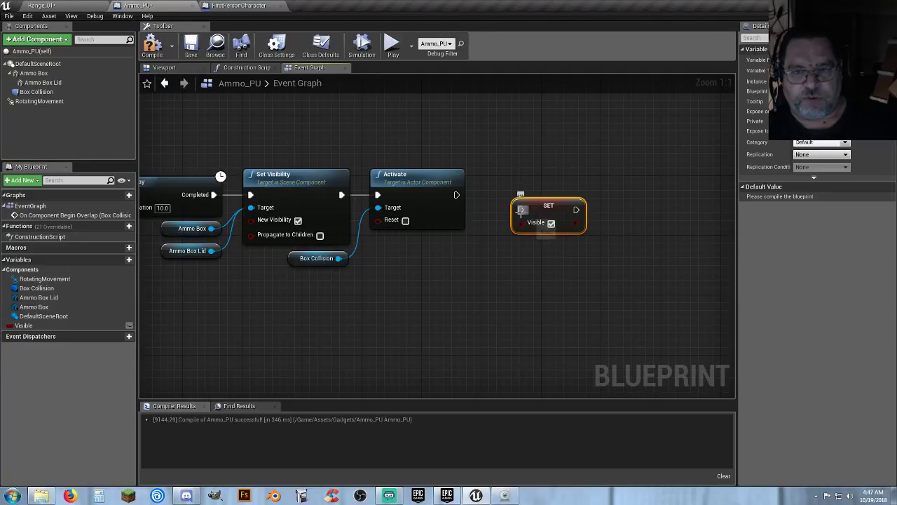
left_click_drag(520, 210, 459, 198)
left_click_drag(529, 203, 507, 185)
left_click(481, 266)
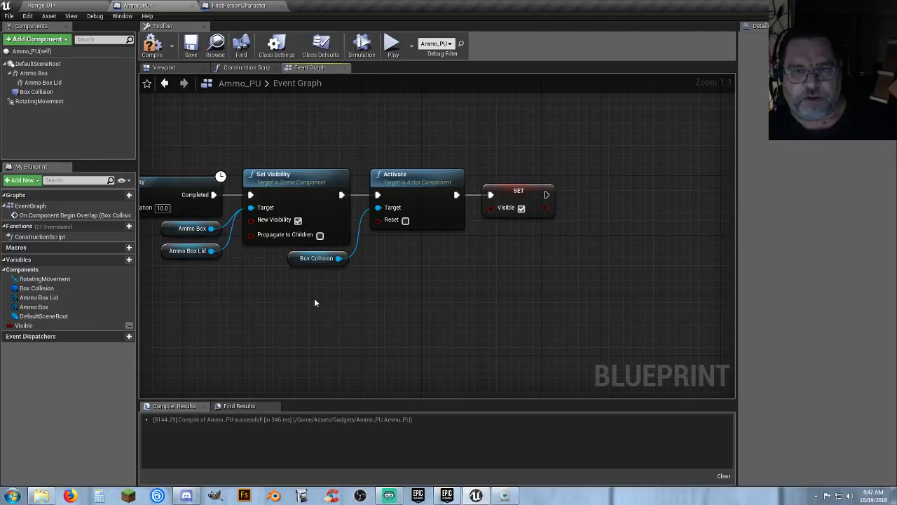
- Insert a Branch node between the box collision overlap event and Cast To FirstPersonCharacter, moving the event away to make room
right_click_drag(314, 298, 733, 326)
right_click_drag(383, 335, 731, 330)
right_click_drag(409, 329, 595, 344)
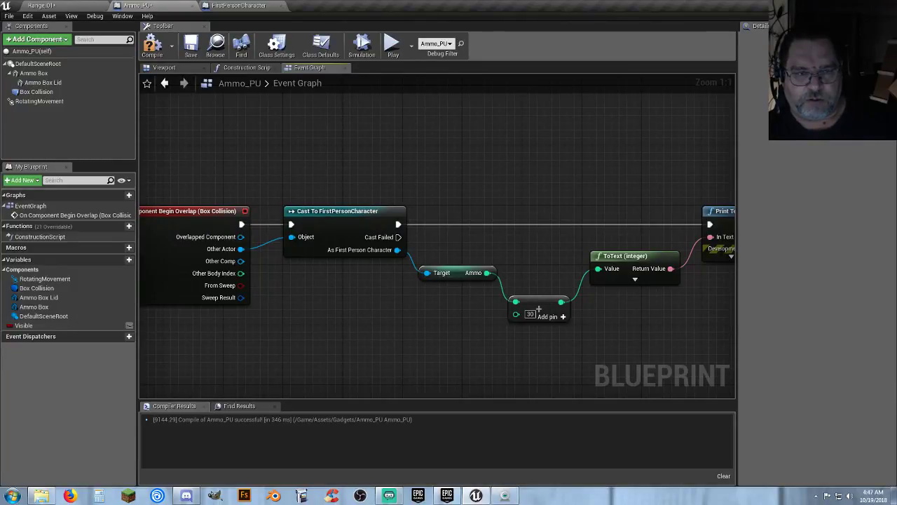
right_click_drag(361, 332, 490, 332)
left_click_drag(330, 213, 200, 213)
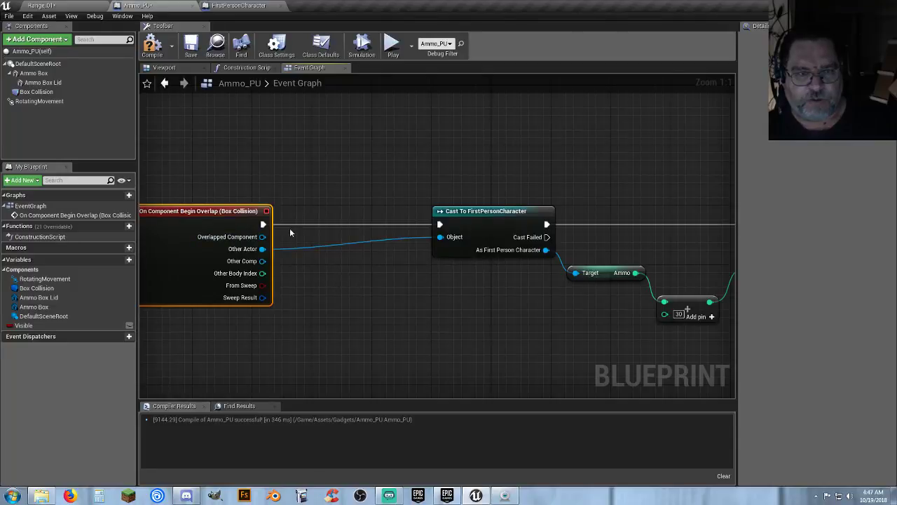
left_click_drag(264, 224, 320, 225)
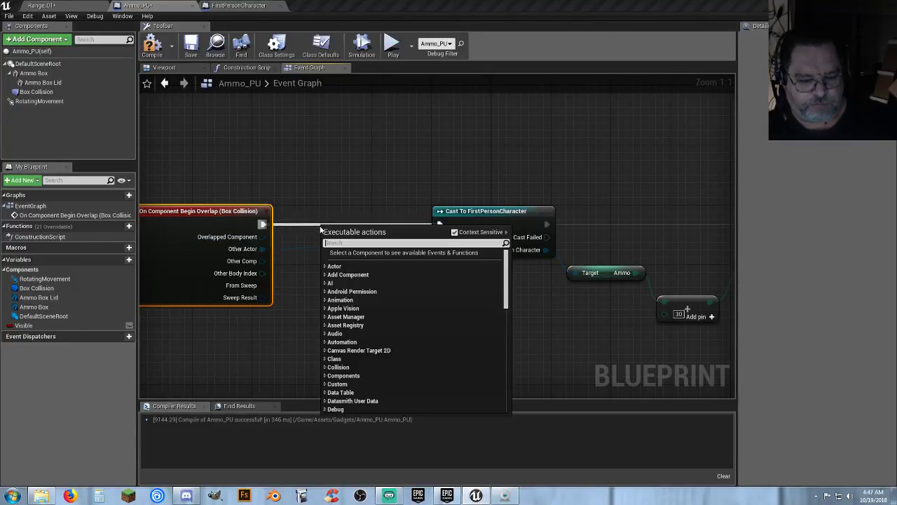
type("bra")
left_click(363, 410)
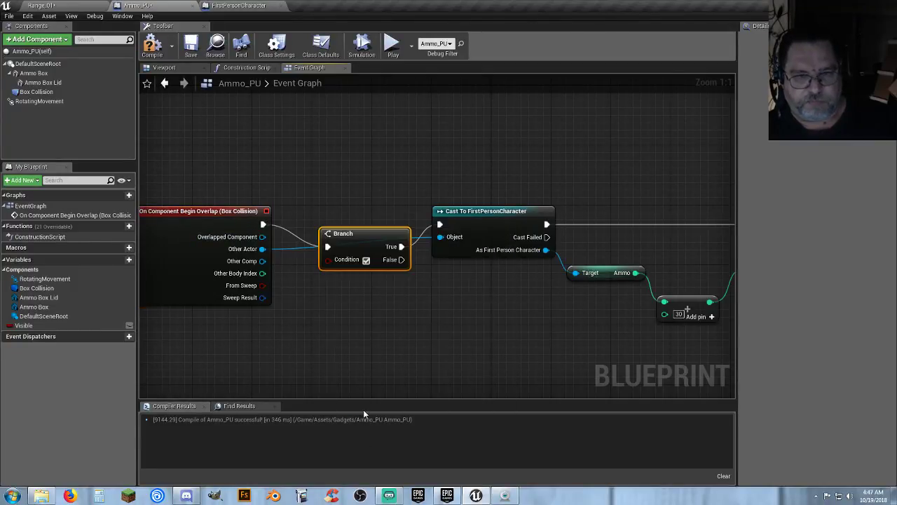
left_click_drag(367, 244, 360, 223)
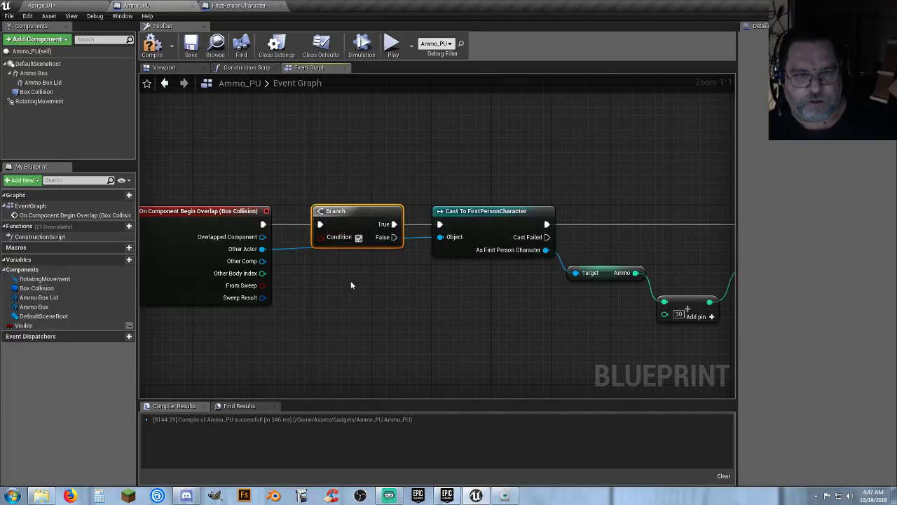
- Use a getter of the Visible variable as the Branch node's Condition, placed below the overlap event
right_click_drag(351, 281, 403, 279)
left_click_drag(59, 325, 323, 315)
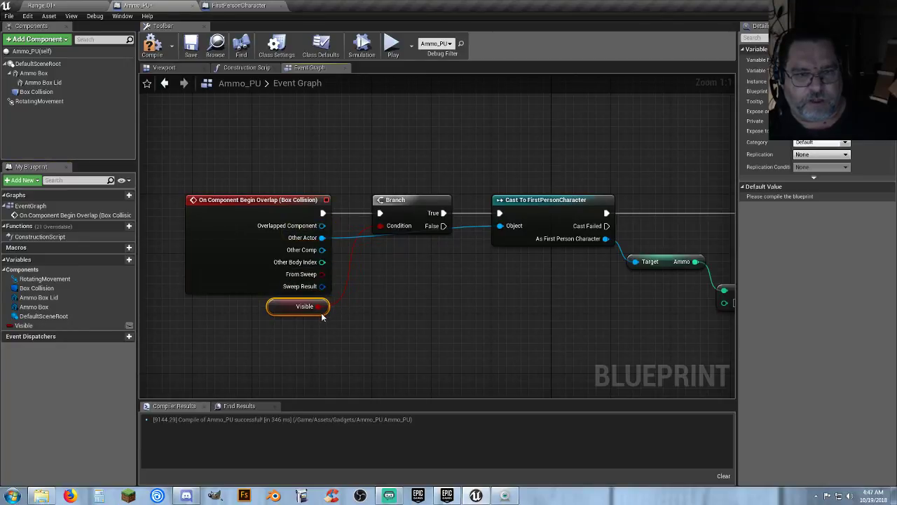
left_click(396, 307)
- Move the overlap event, Branch and Visible nodes away from Cast To FirstPersonCharacter to open a gap for another node
right_click_drag(434, 276, 299, 265)
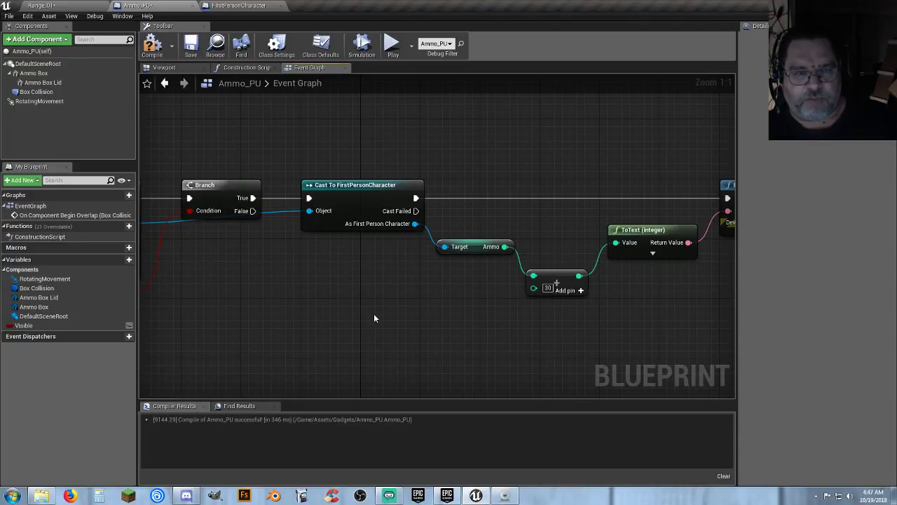
right_click_drag(357, 305, 570, 296)
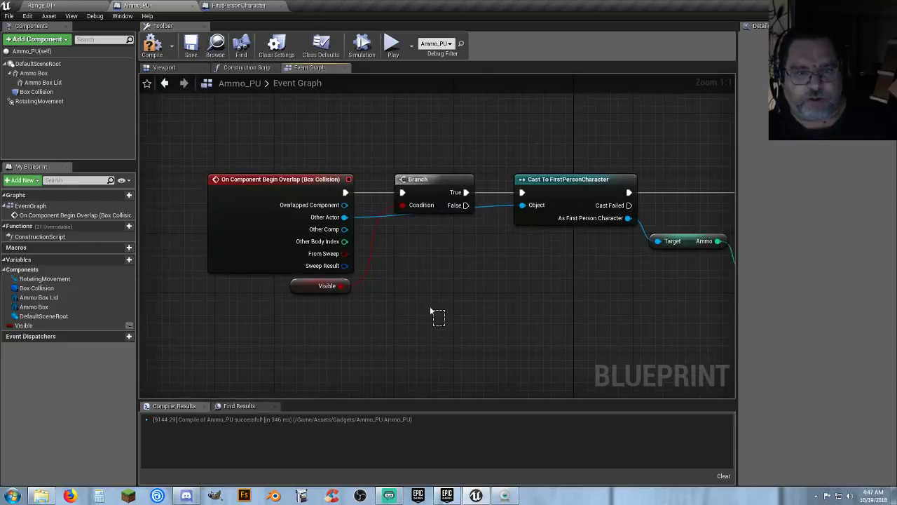
left_click_drag(432, 313, 240, 182)
left_click(407, 273)
right_click_drag(547, 297, 184, 290)
right_click_drag(275, 302, 535, 307)
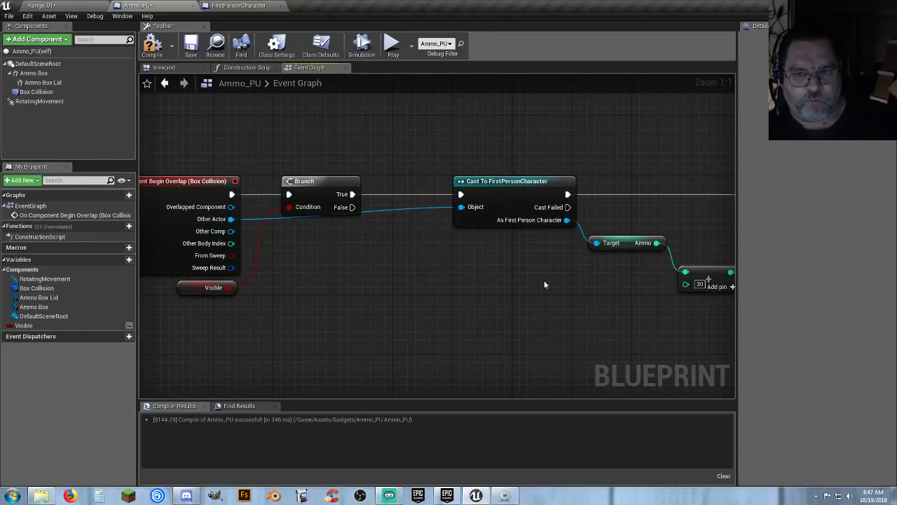
- Insert a SET node for Visible, ticked, between the Branch's True output and Cast To FirstPersonCharacter, aligned in the row
left_click_drag(352, 194, 374, 198)
type("setvis")
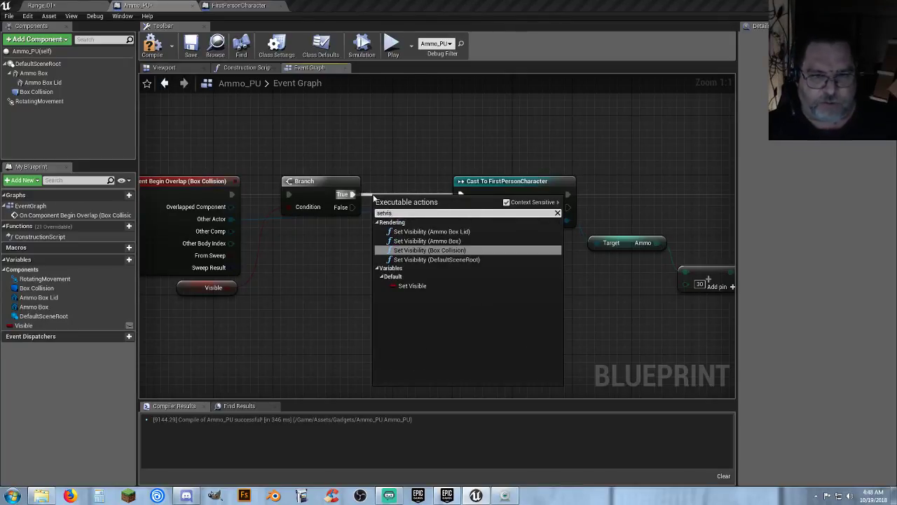
left_click(412, 285)
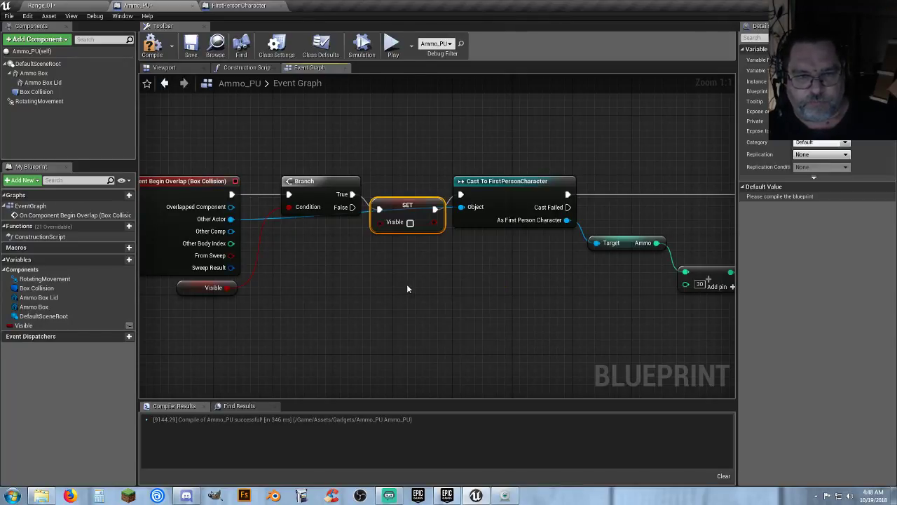
left_click(411, 223)
left_click_drag(420, 204, 420, 189)
left_click(351, 234)
right_click_drag(299, 263, 344, 261)
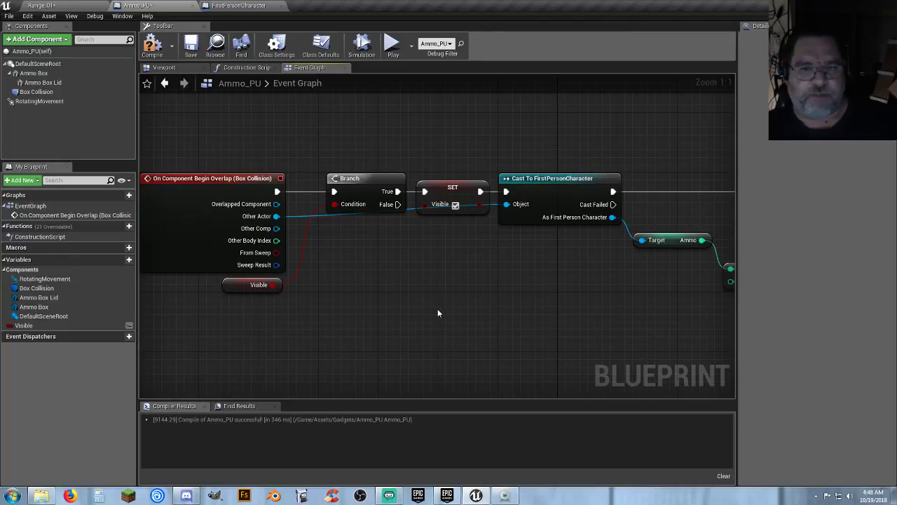
- Compile Ammo_PU and playtest the Range_01 level, walking back and forth over the ammo box
left_click(158, 52)
left_click(77, 5)
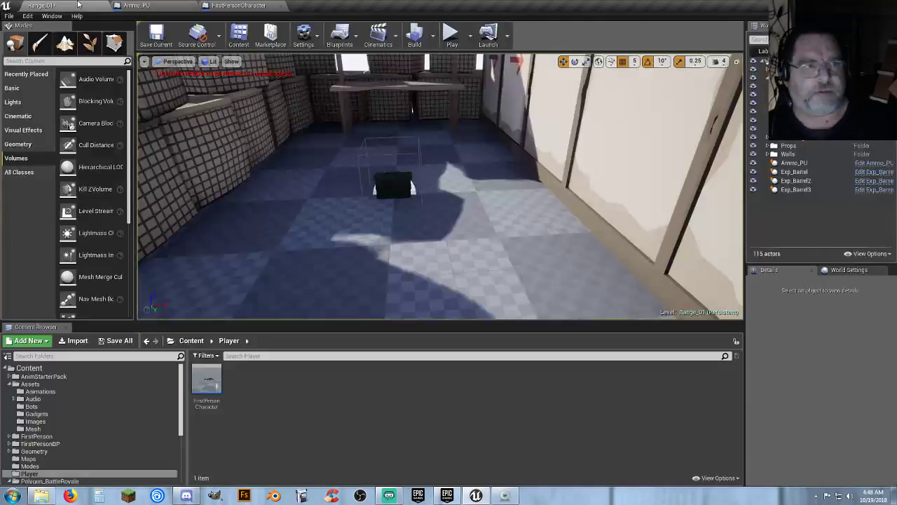
left_click(450, 35)
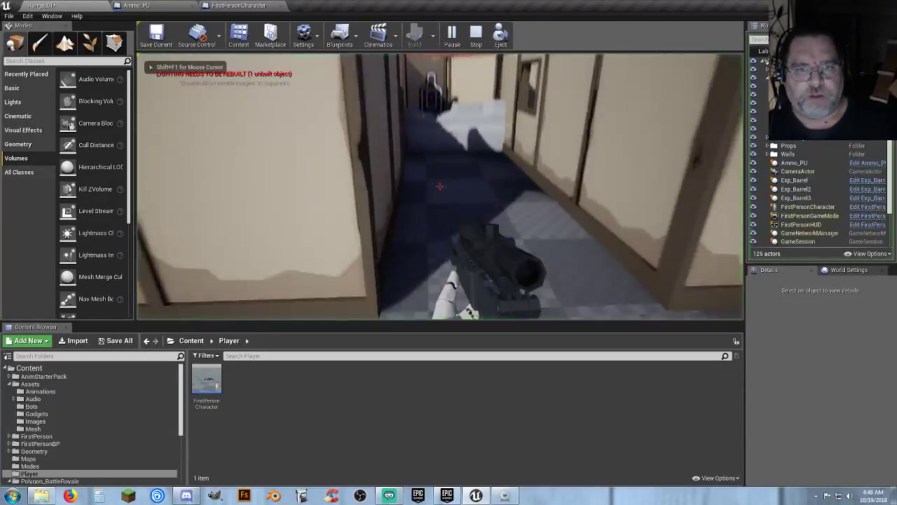
key("w")
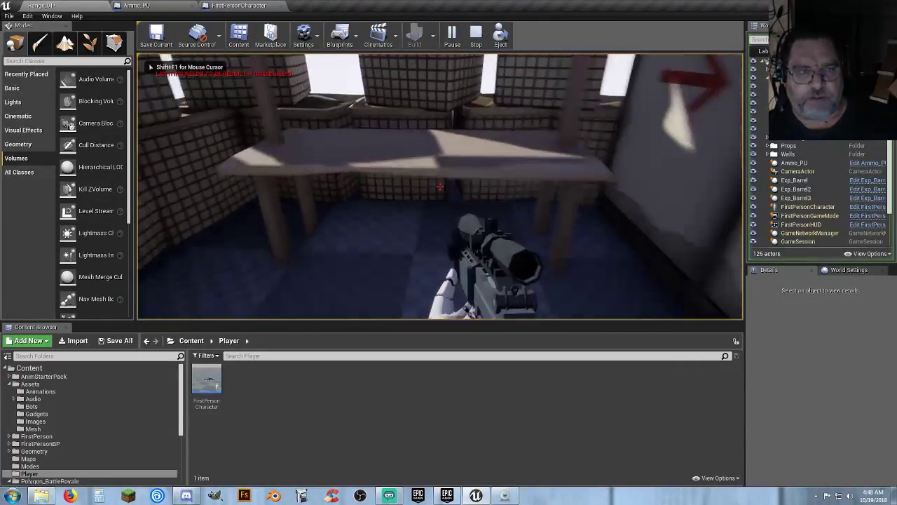
key("s")
key("w")
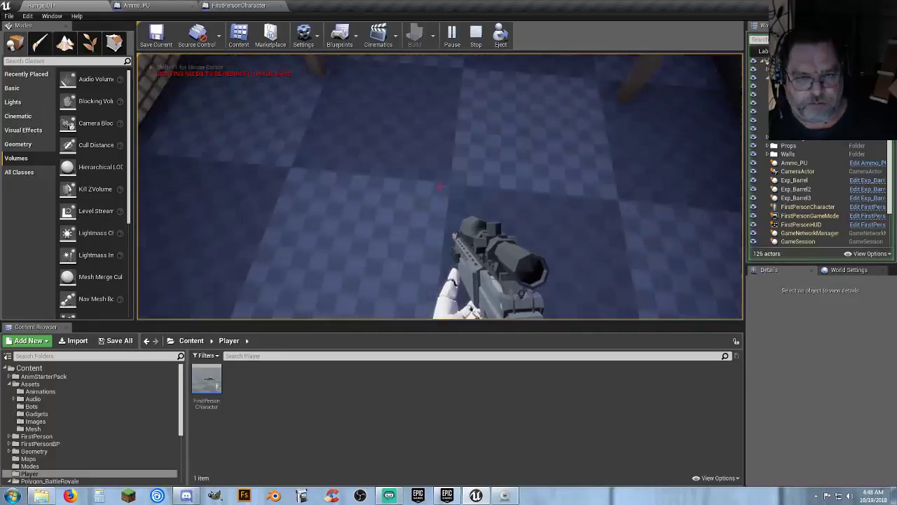
key("s")
key("Escape")
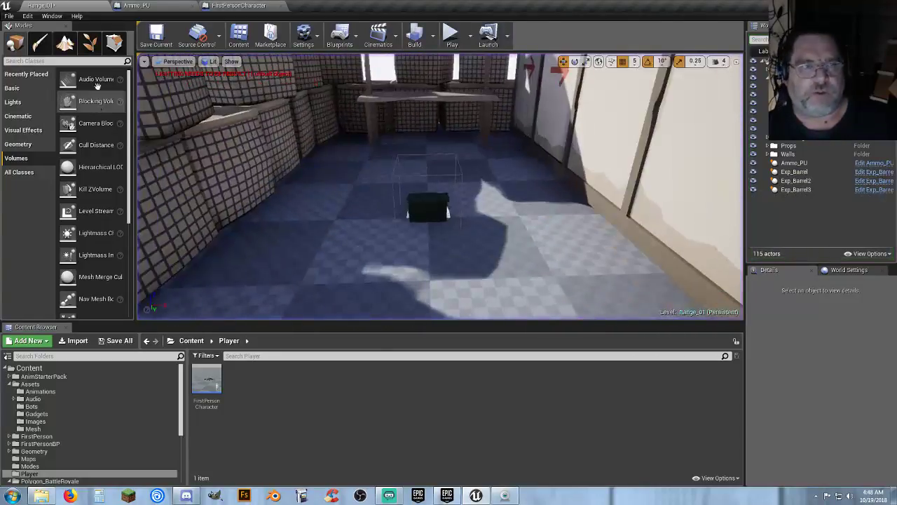
- In Ammo_PU, untick Visible on the SET node after the Branch, enable the variable's default value, and compile
left_click(135, 6)
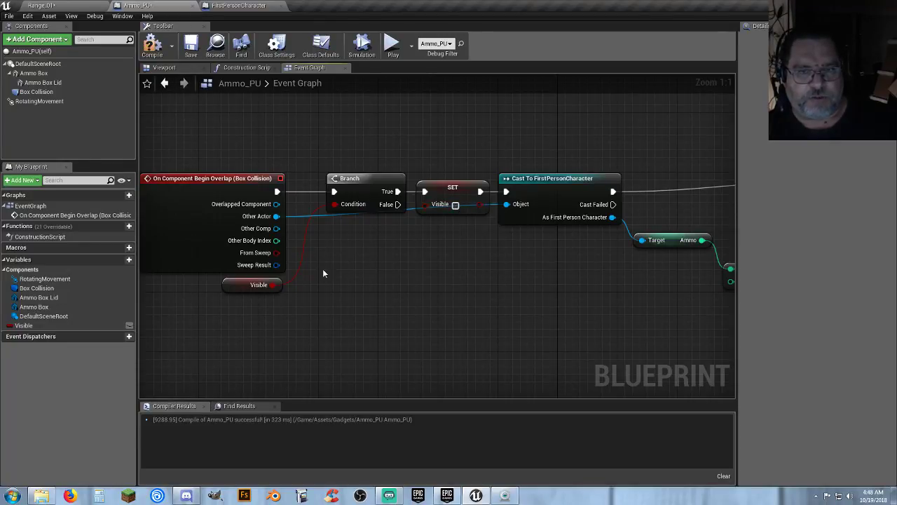
left_click(232, 285)
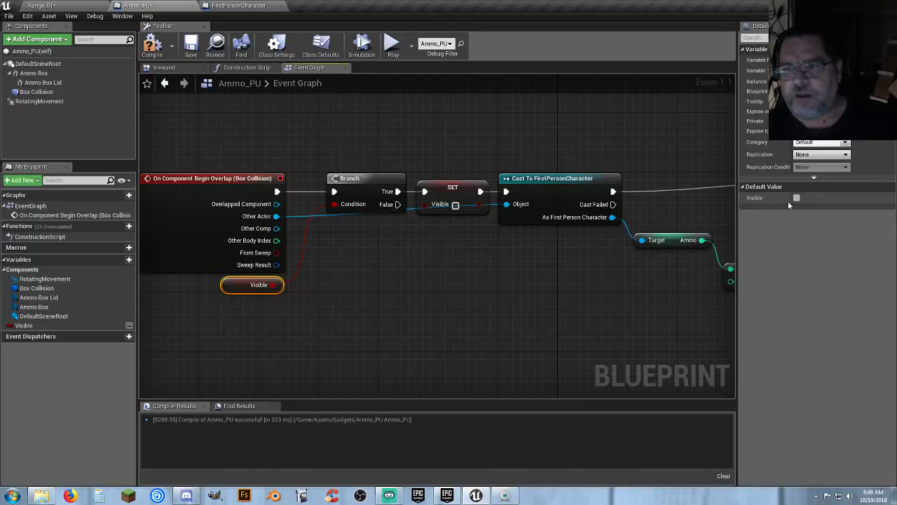
left_click(797, 198)
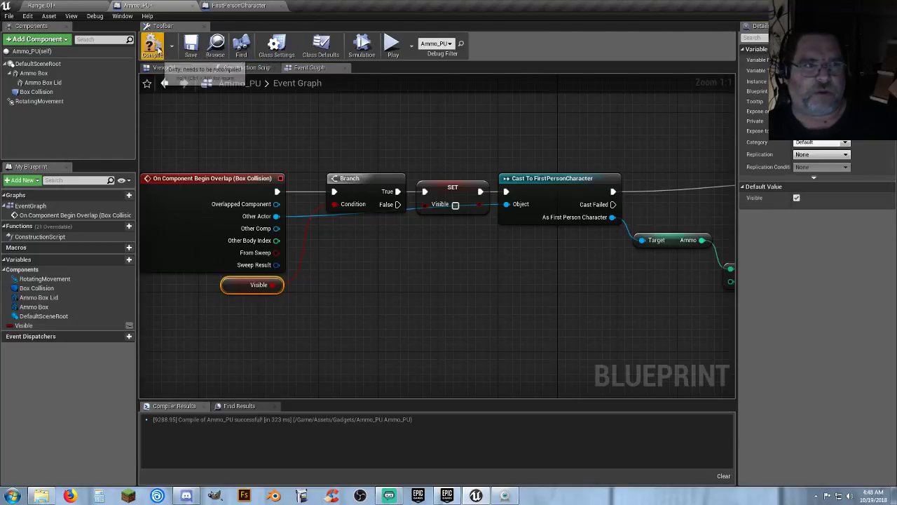
- Playtest Range_01 again, walking over the ammo box repeatedly to check the pickup, the respawn and the printed ammo value
left_click(78, 6)
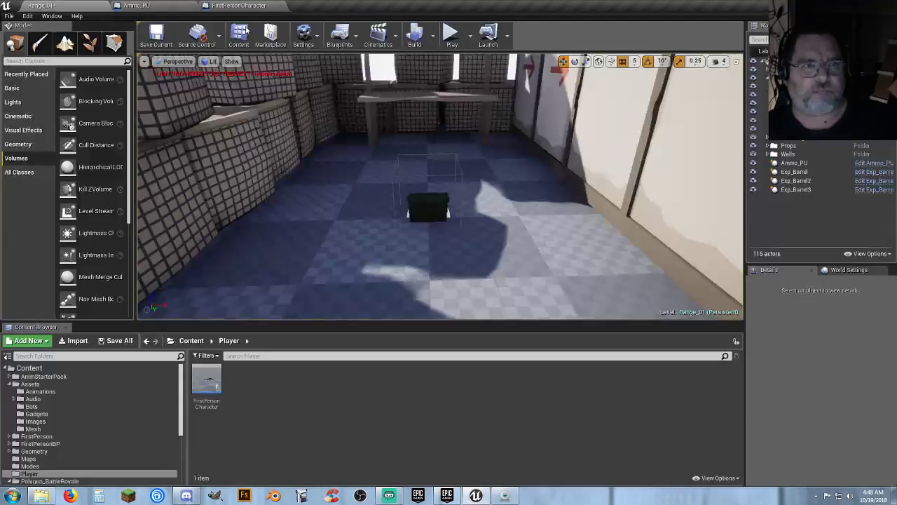
left_click(451, 36)
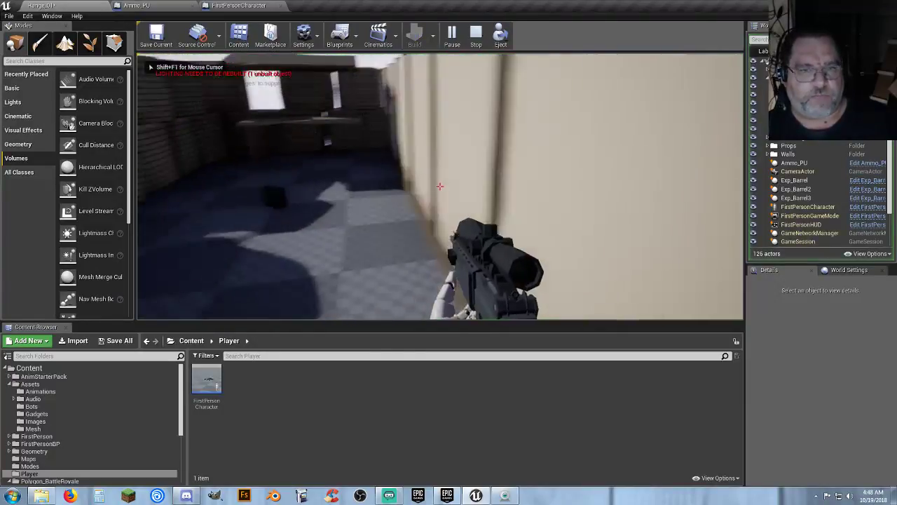
key("w")
key("s")
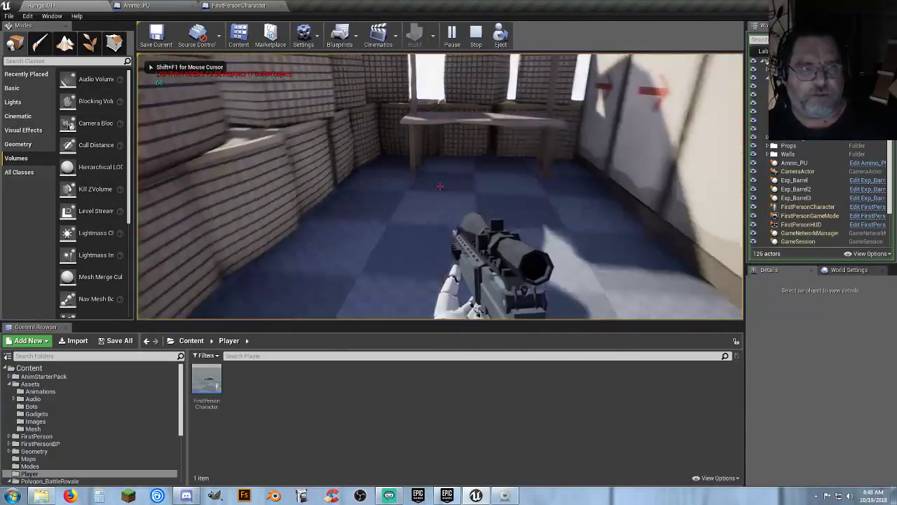
key("w")
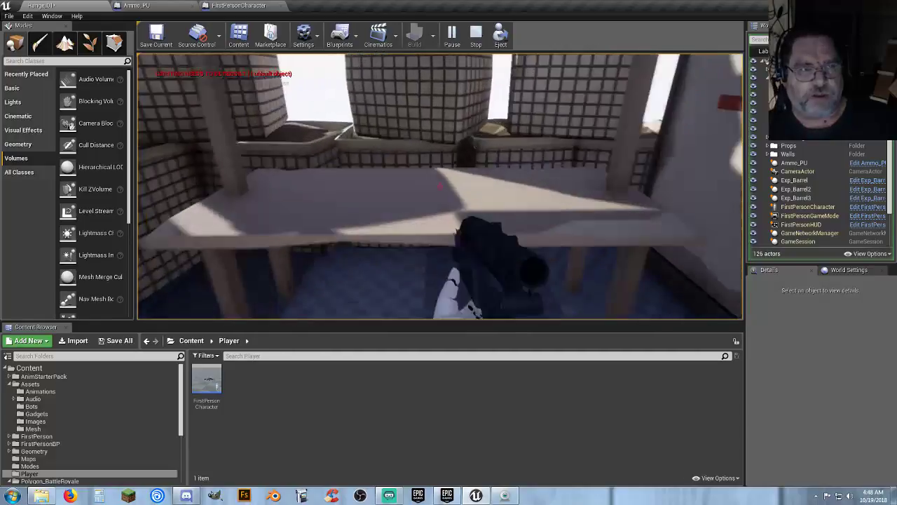
key("s")
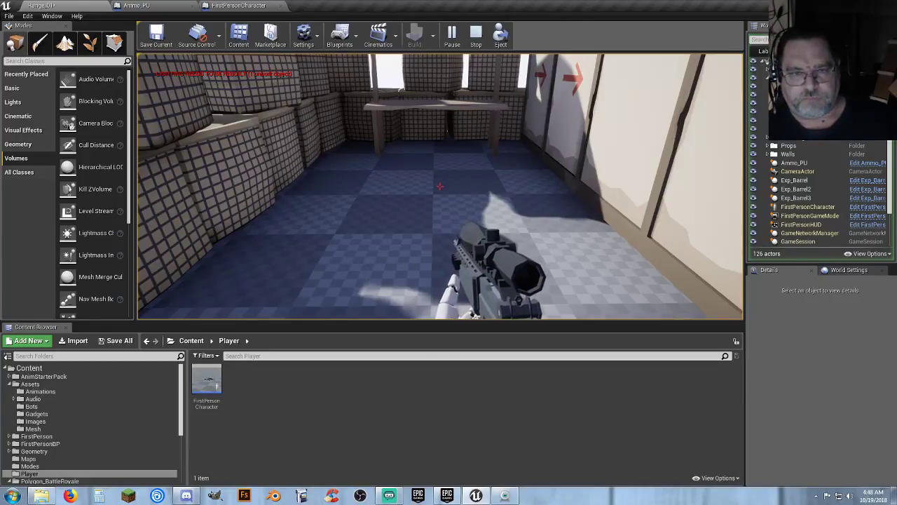
key("w")
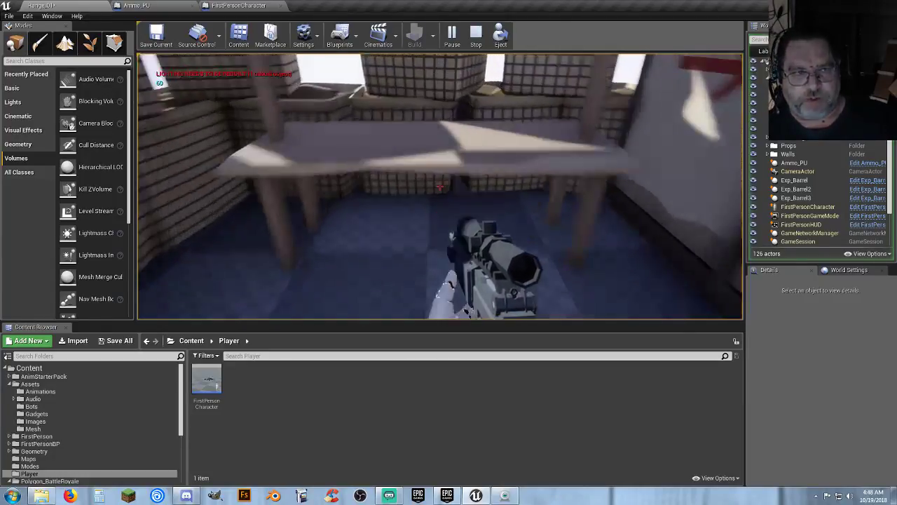
key("Escape")
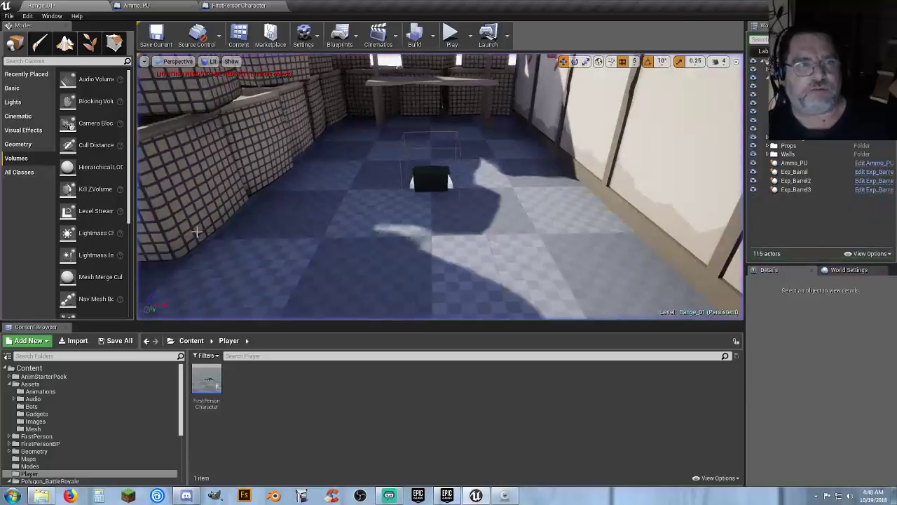
- Add a Set Ammo node in Ammo_PU, targeting the cast's As First Person Character output
left_click(238, 6)
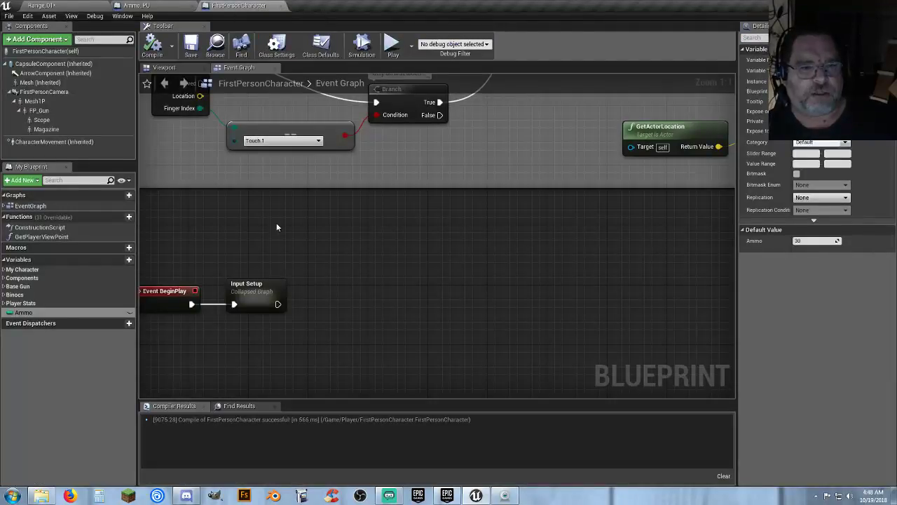
left_click(144, 6)
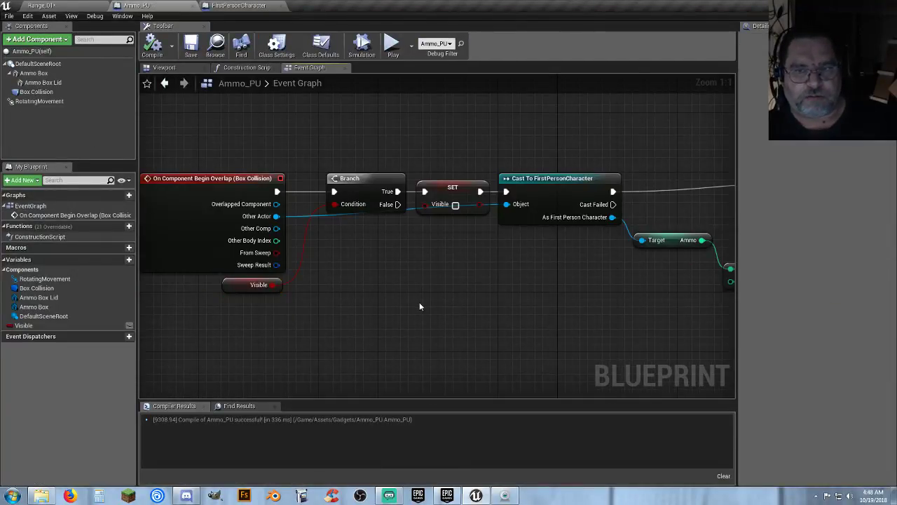
right_click_drag(529, 306, 305, 306)
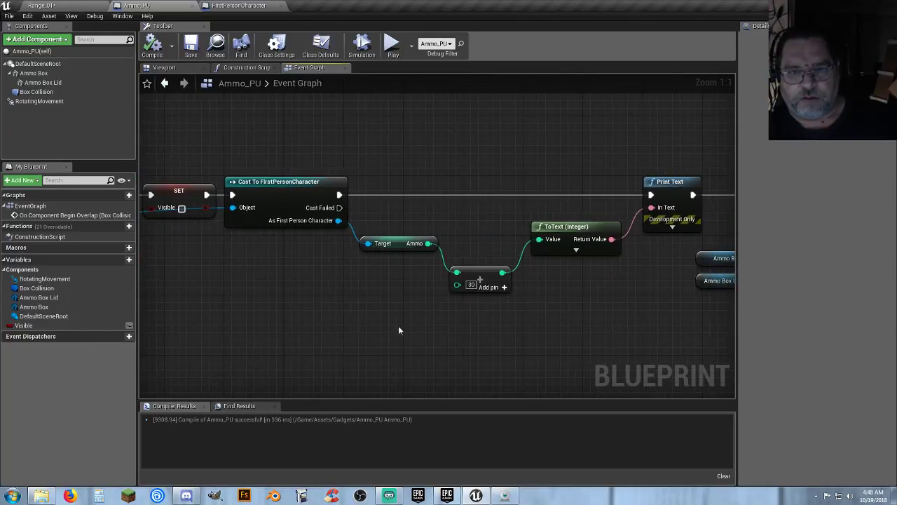
right_click_drag(509, 302, 456, 336)
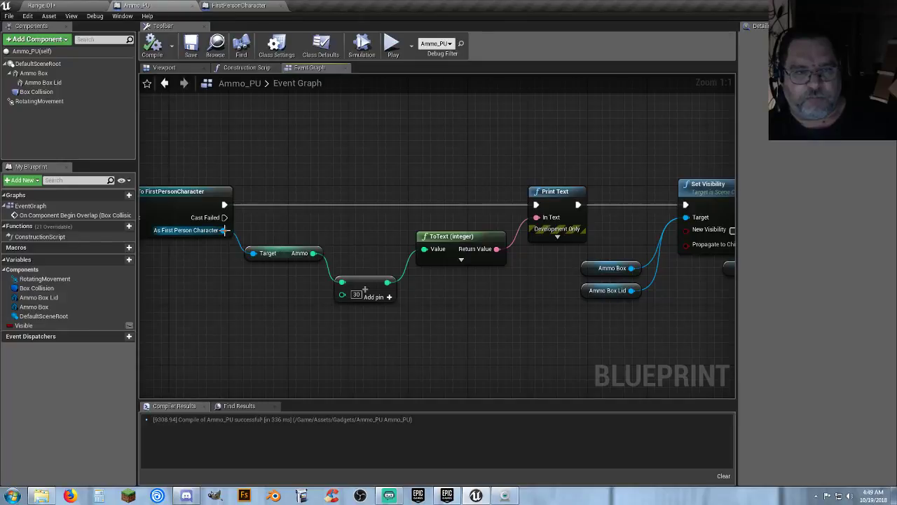
left_click_drag(223, 230, 468, 350)
type("setam")
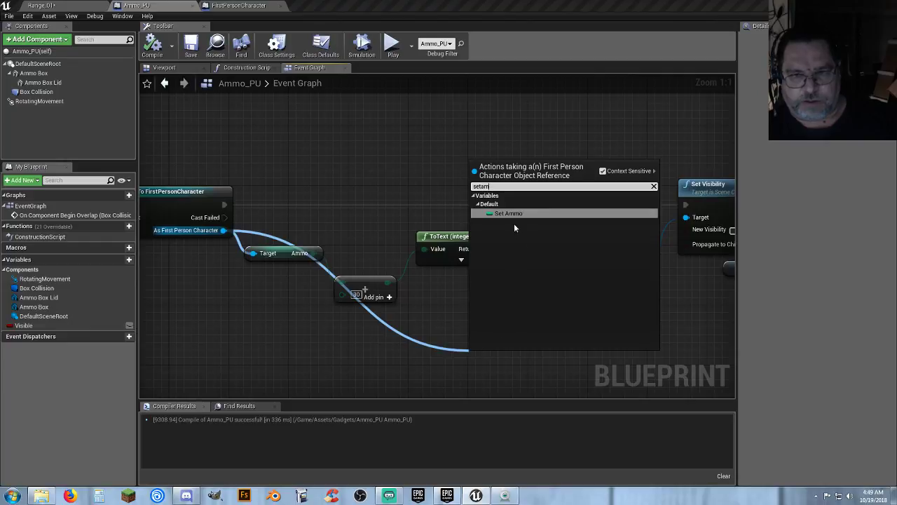
left_click(515, 213)
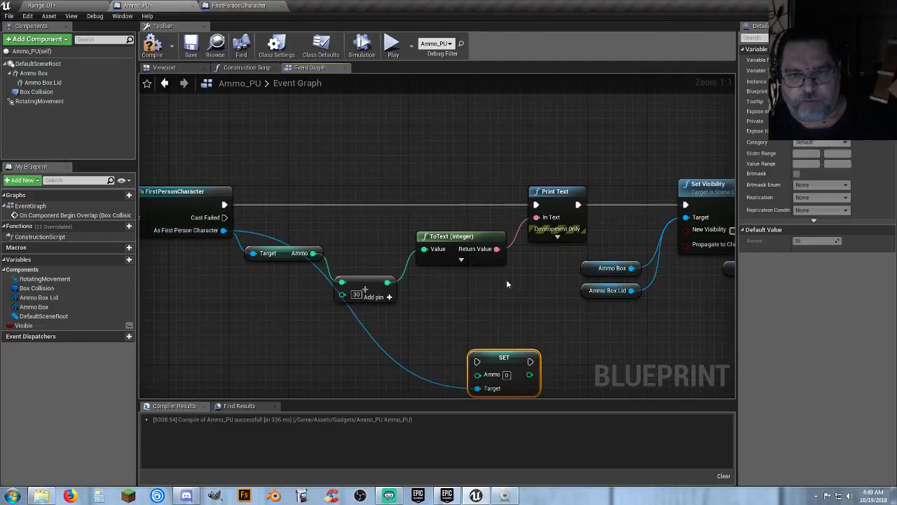
- Insert the SET Ammo node between Print Text and Set Visibility, and feed it the result of the plus-30 addition
right_click_drag(507, 284, 394, 256)
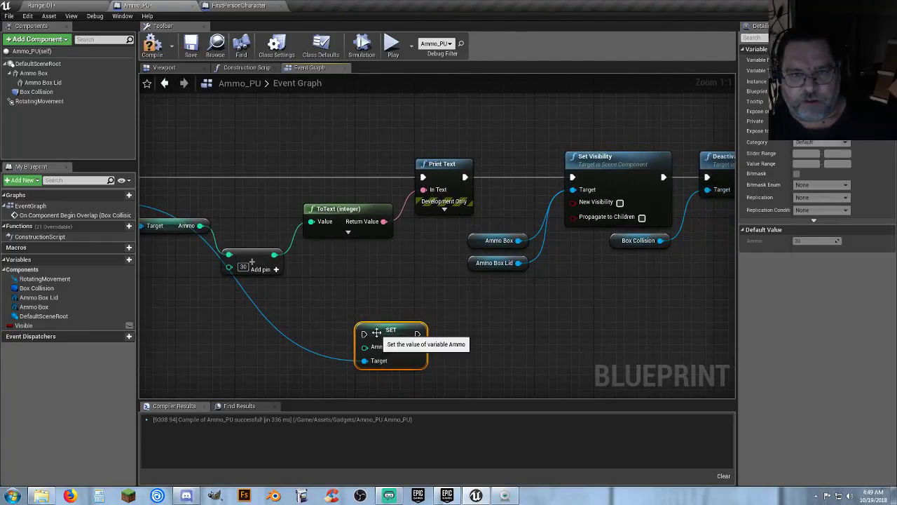
left_click_drag(376, 332, 572, 177)
left_click_drag(275, 254, 494, 192)
left_click(364, 302)
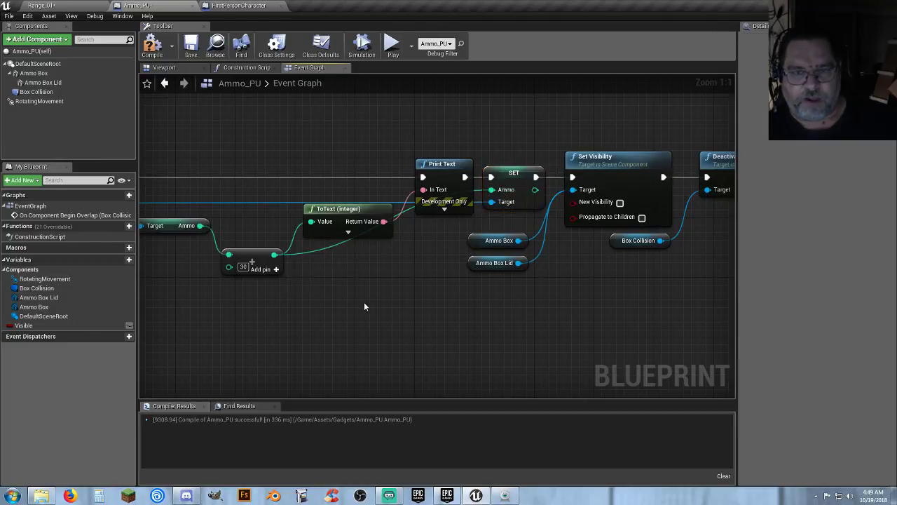
- Compile and save the Ammo_PU blueprint
right_click_drag(316, 310, 374, 321)
left_click(151, 43)
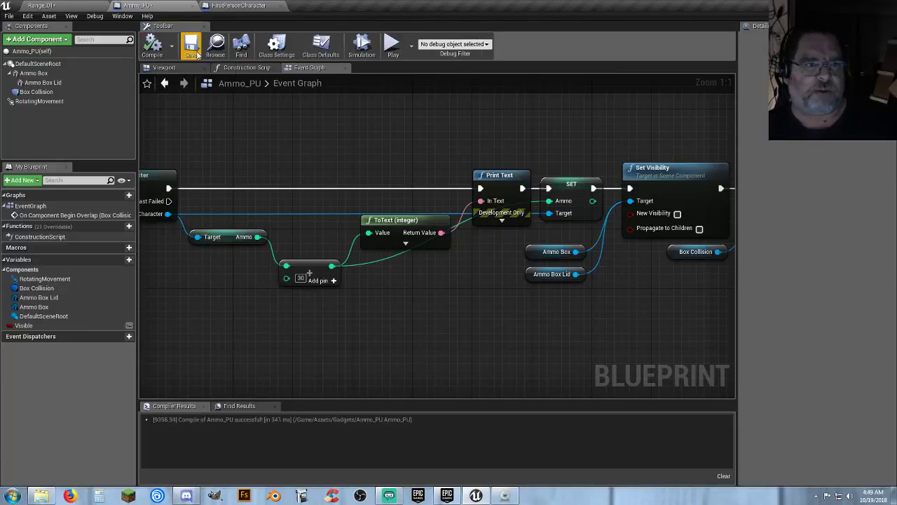
left_click(190, 48)
- Play-test the Range_01 level by walking back and forth over the ammo pickup spot, and end the session
left_click(70, 5)
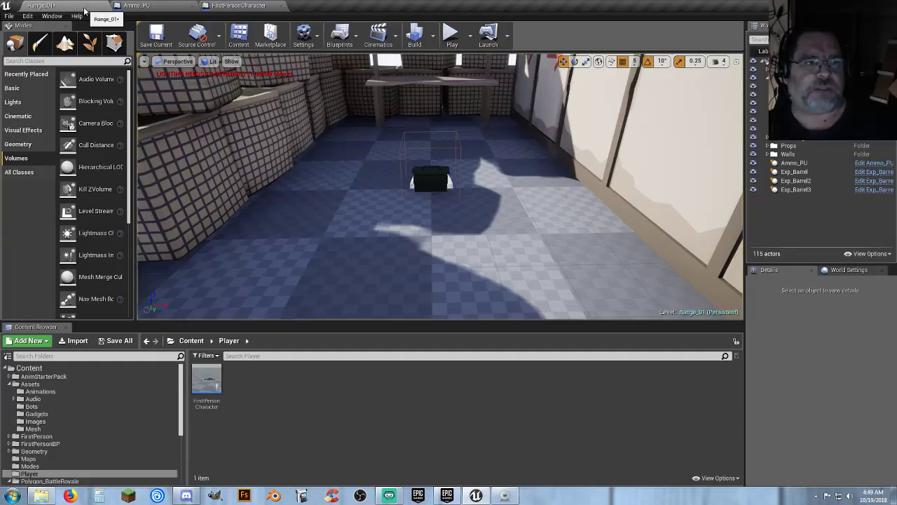
left_click(449, 36)
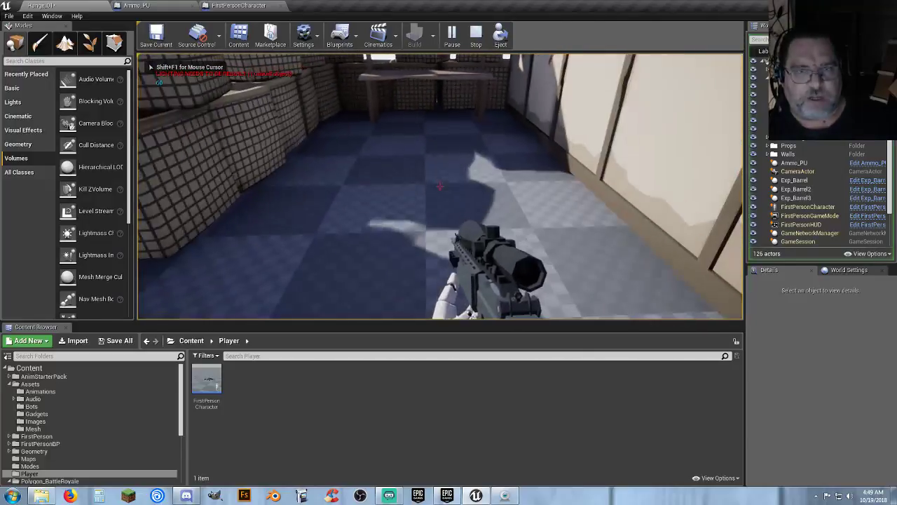
key("w")
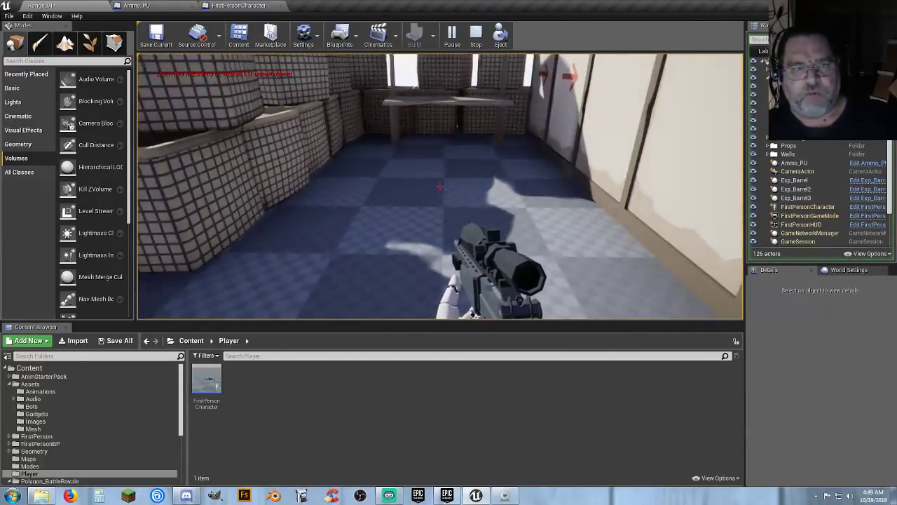
key("s")
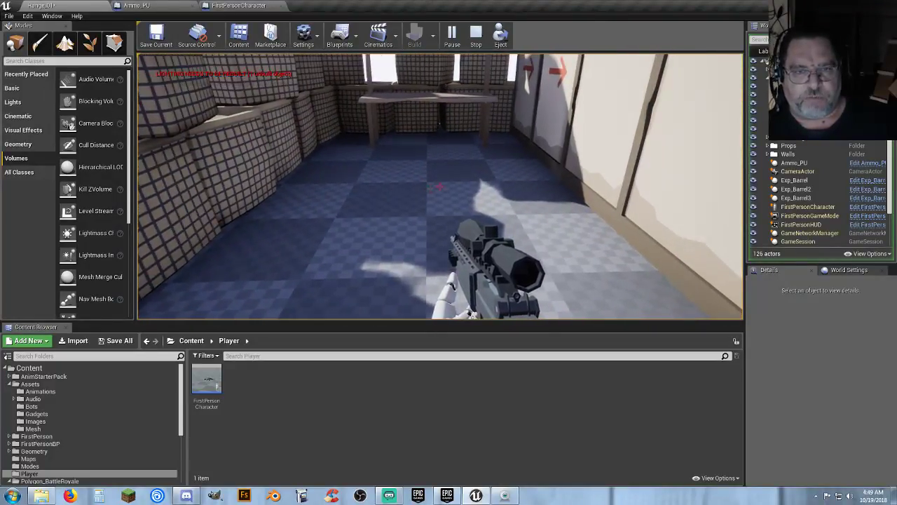
key("w")
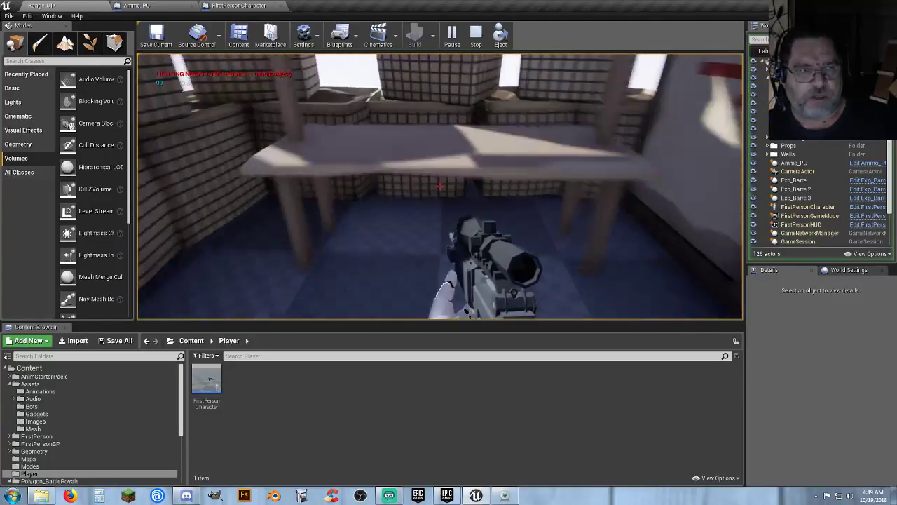
key("s")
key("s")
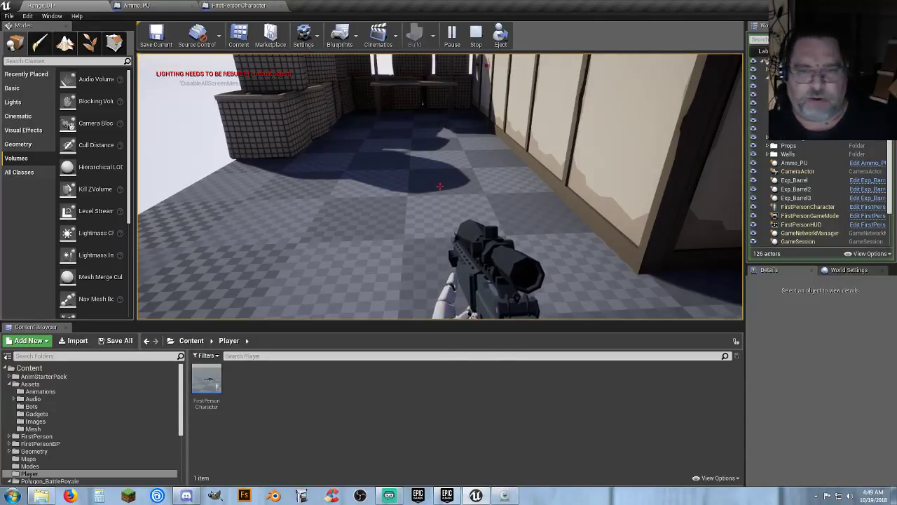
key("Escape")
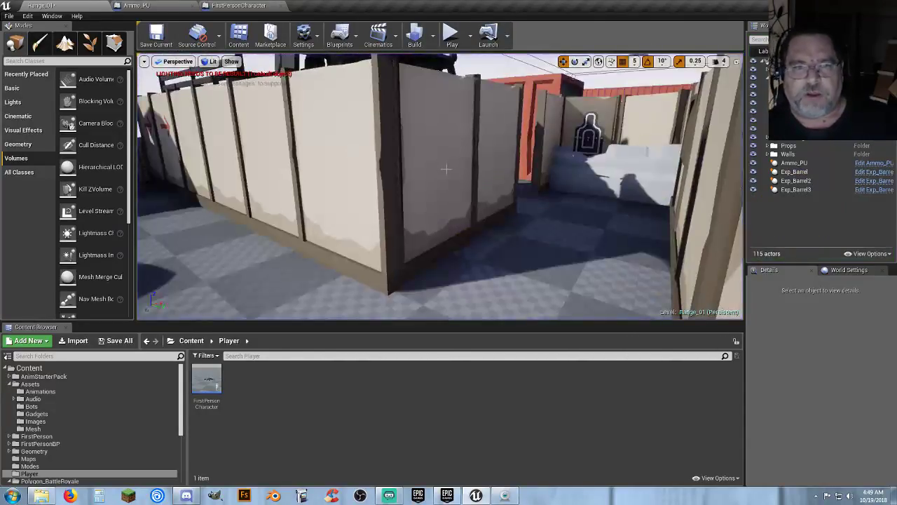
- Create an Actor-based Blueprint Class named Exp_Tank in the Assets/Gadgets folder
right_click_drag(446, 168, 637, 175)
key("w")
key("w")
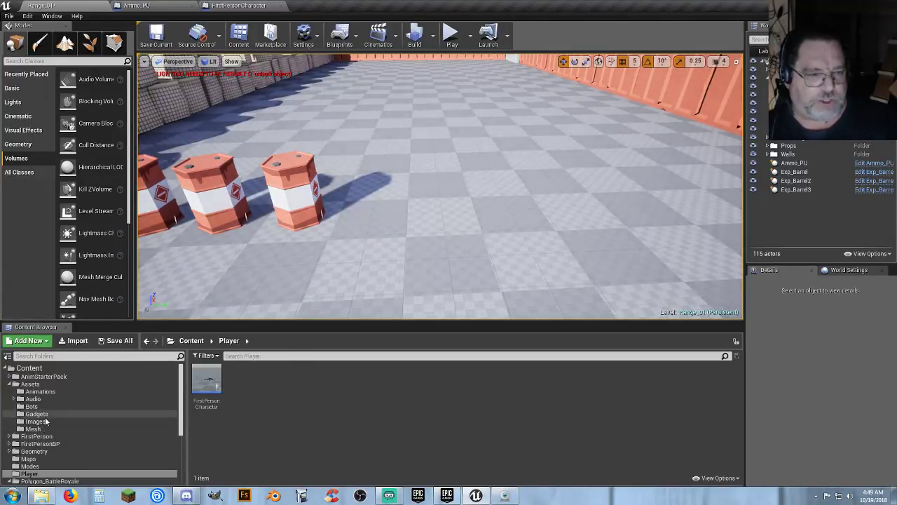
left_click(40, 414)
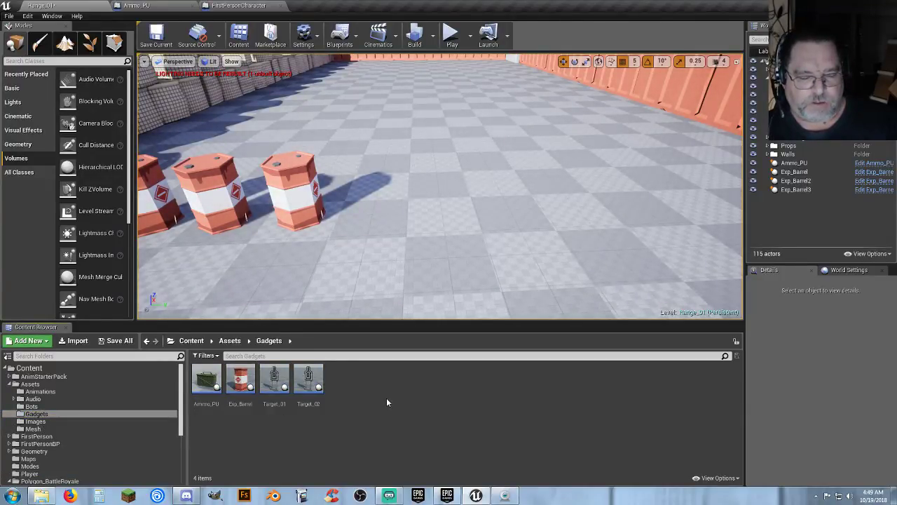
right_click(349, 377)
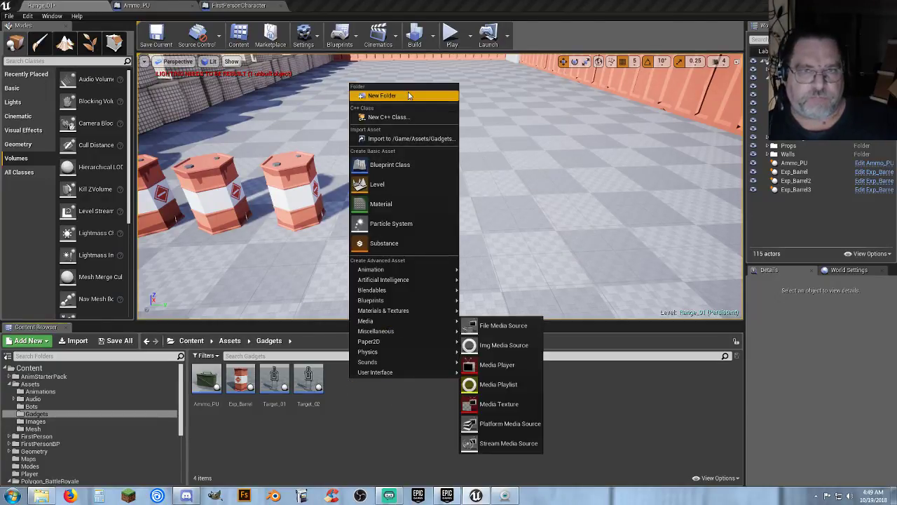
left_click(392, 164)
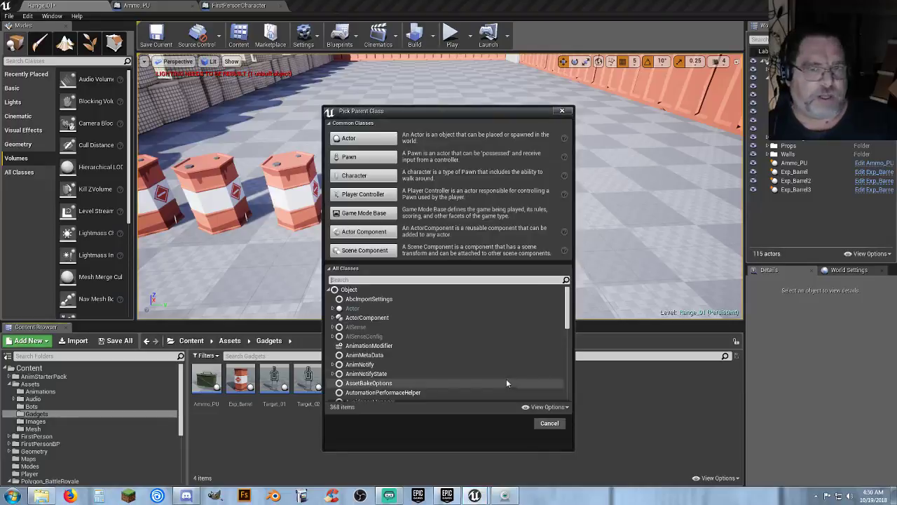
left_click(364, 139)
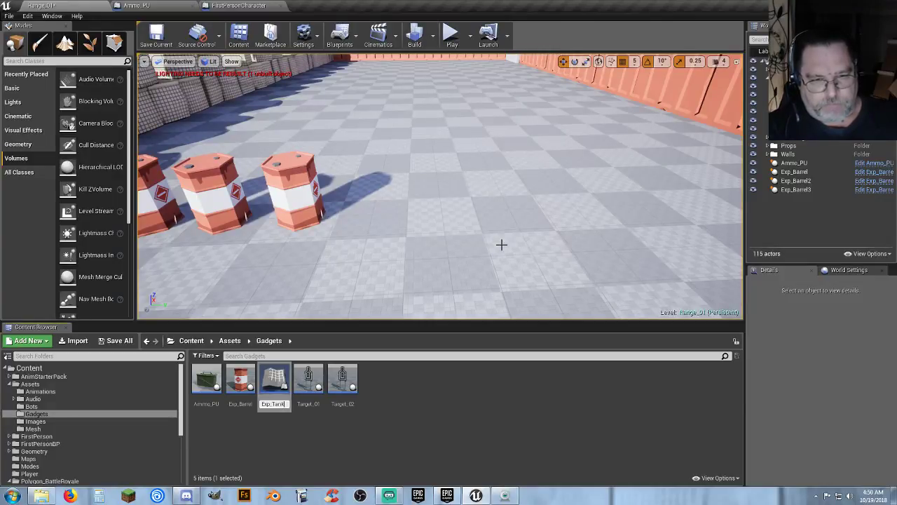
key("Return")
- Open the Exp_Tank blueprint for editing and close the FirstPersonCharacter and Ammo_PU editors
key("Return")
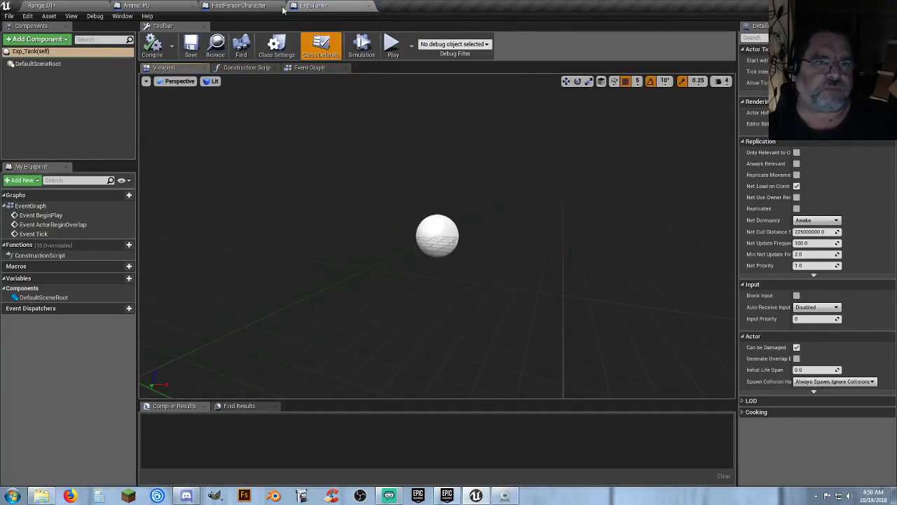
left_click(281, 6)
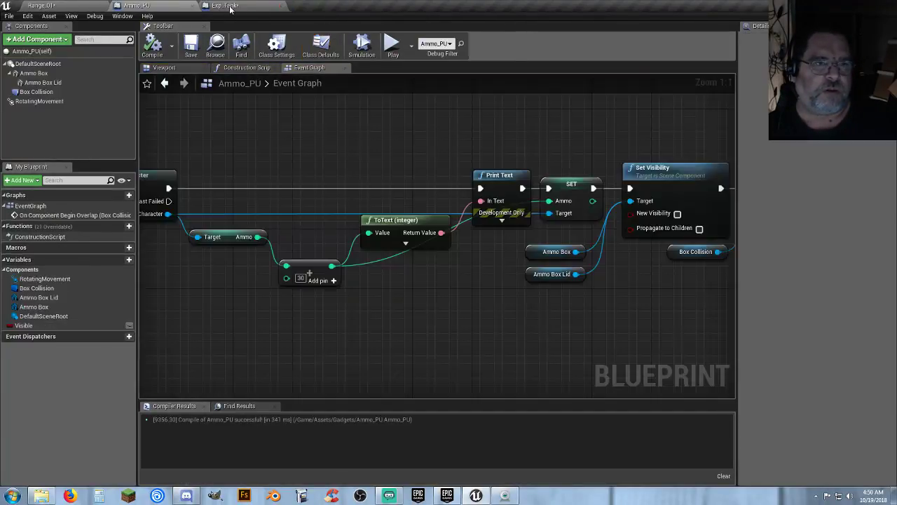
left_click(193, 6)
- Select the SM_Prop_Propane_01 mesh in the Polygon_BattleRoyale/Meshes/Props folder
left_click(15, 481)
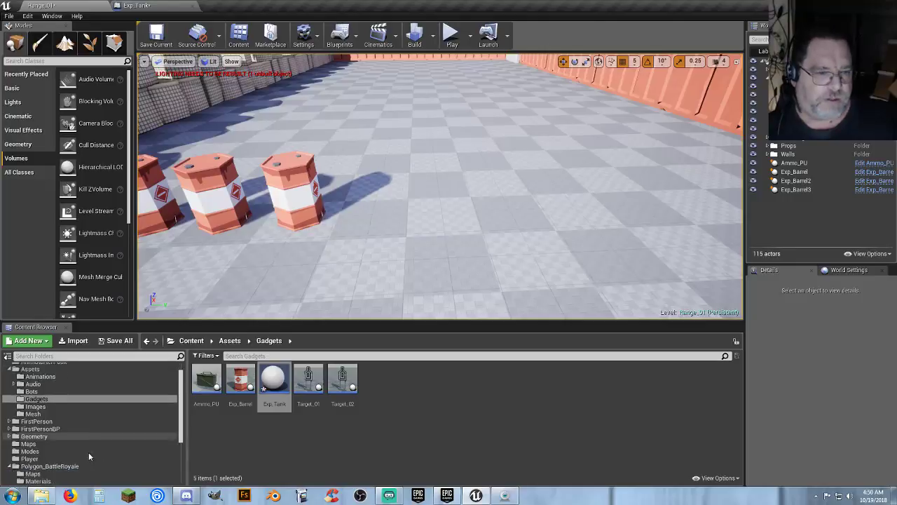
scroll(51, 453, "down", 5)
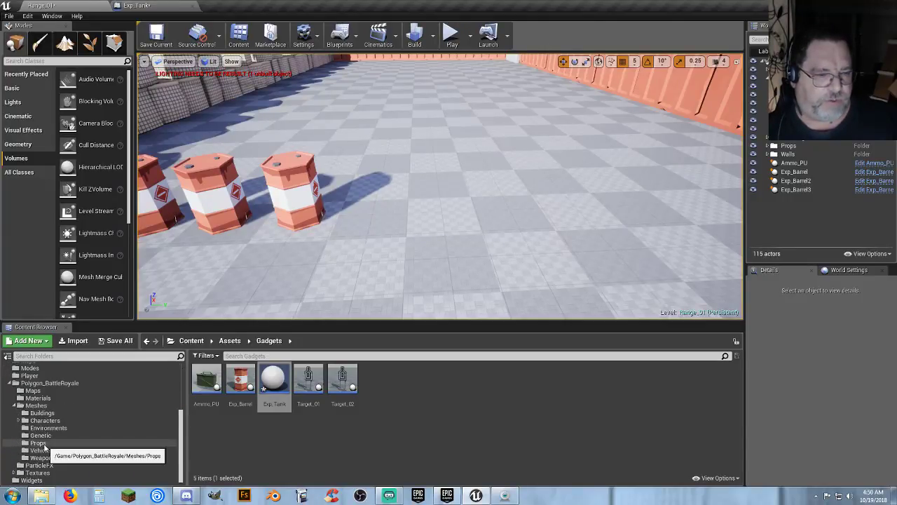
left_click(38, 443)
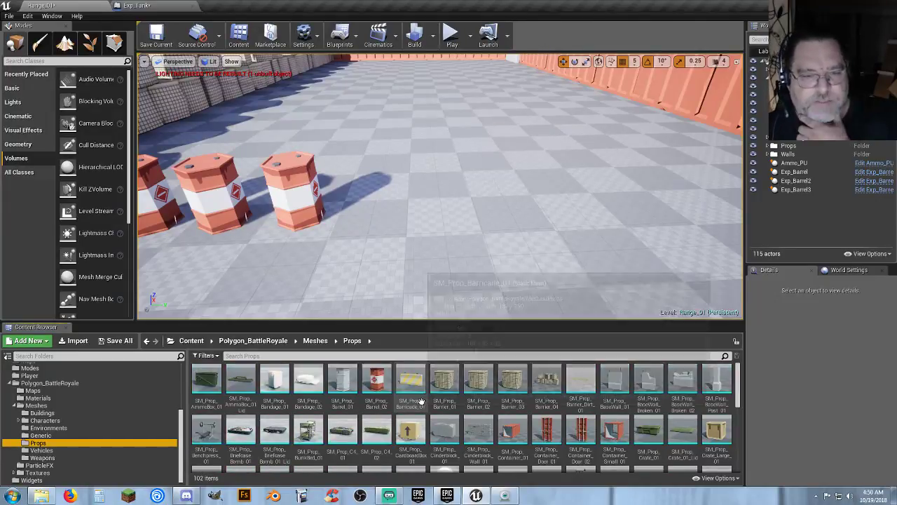
left_click(384, 385)
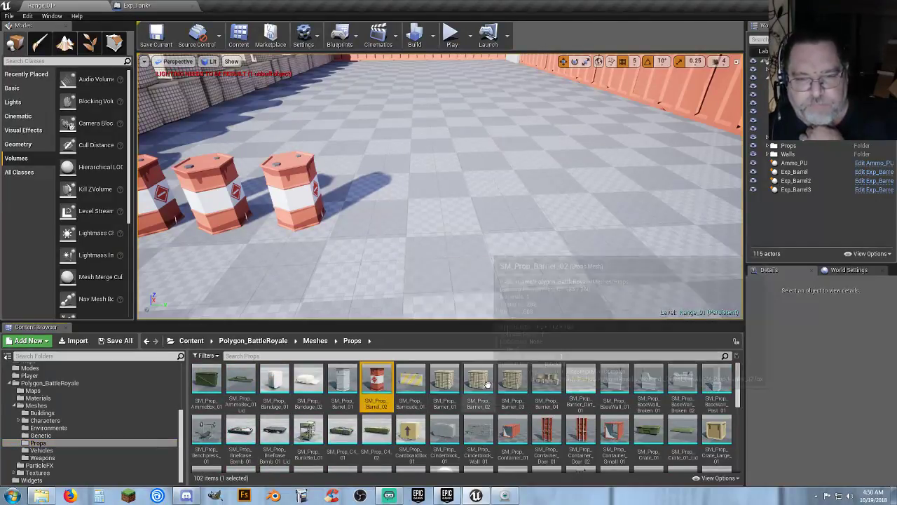
scroll(456, 372, "down", 4)
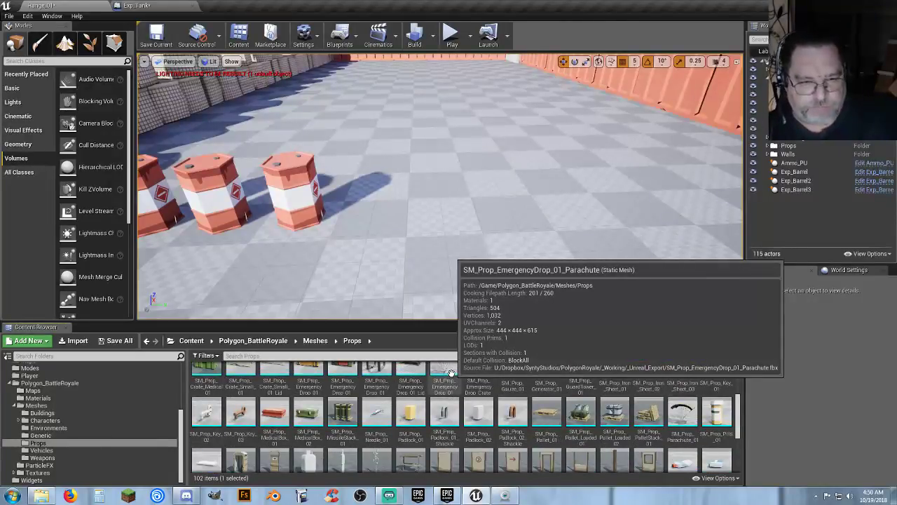
scroll(451, 372, "down", 2)
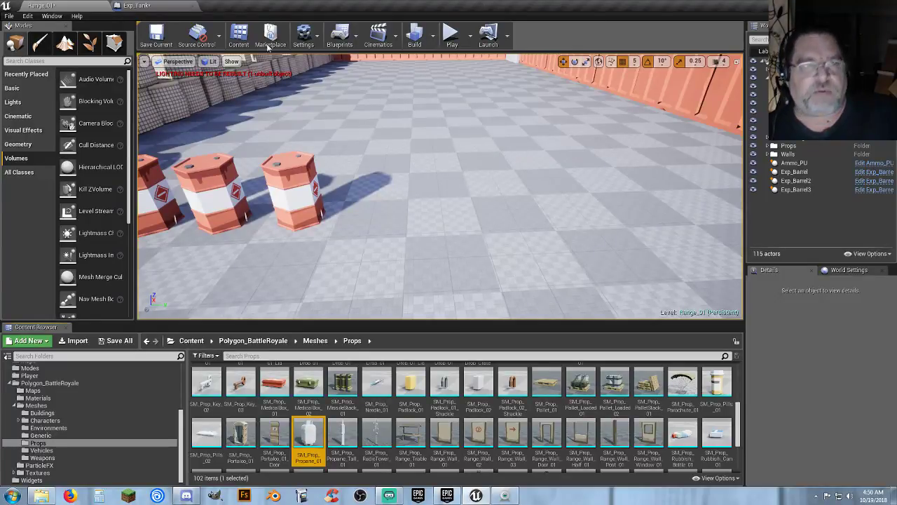
- Add the selected propane mesh to Exp_Tank as a Static Mesh component named Tank, and compile the blueprint
left_click(136, 5)
left_click(37, 38)
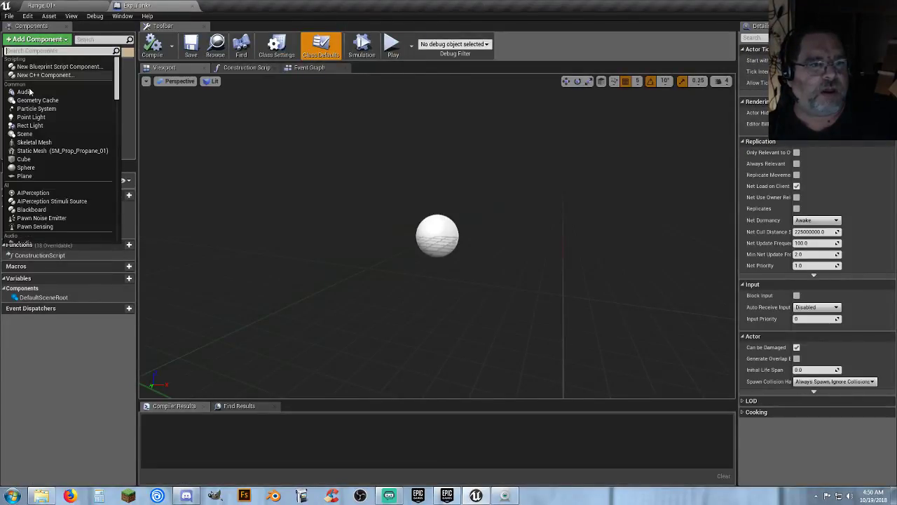
left_click(46, 150)
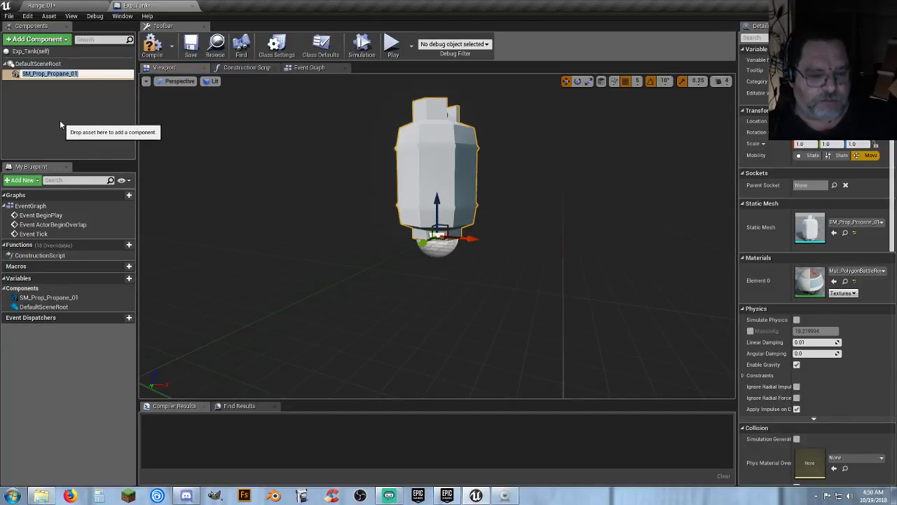
key("Return")
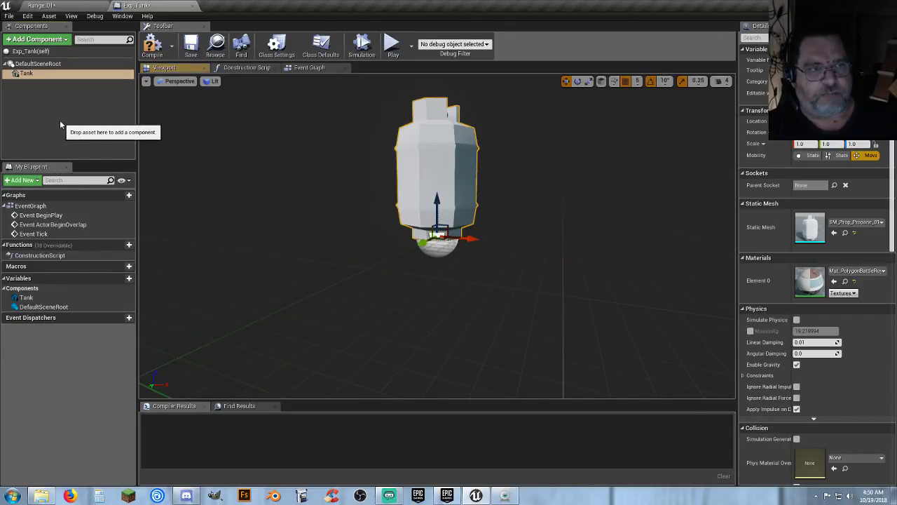
mouse_move(336, 206)
right_mouse_down()
mouse_move(334, 164)
mouse_move(295, 201)
mouse_move(334, 245)
mouse_move(334, 200)
right_mouse_up()
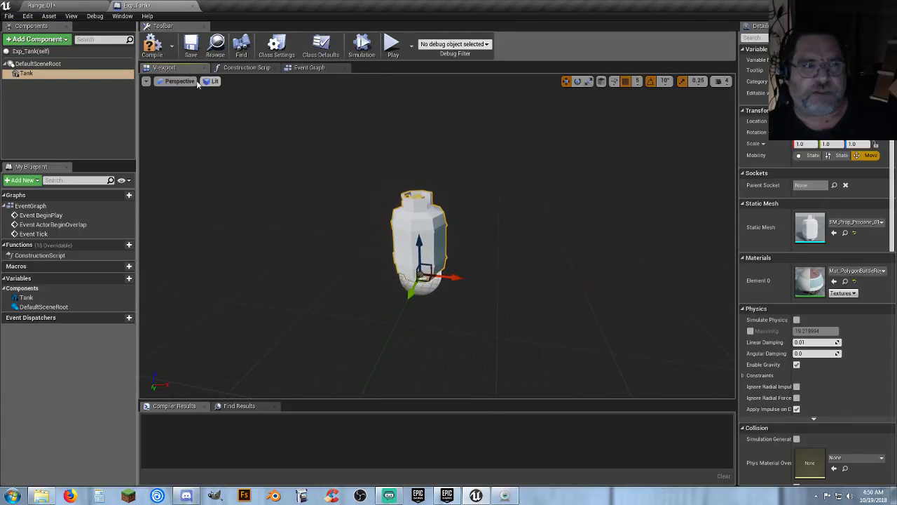
left_click(152, 43)
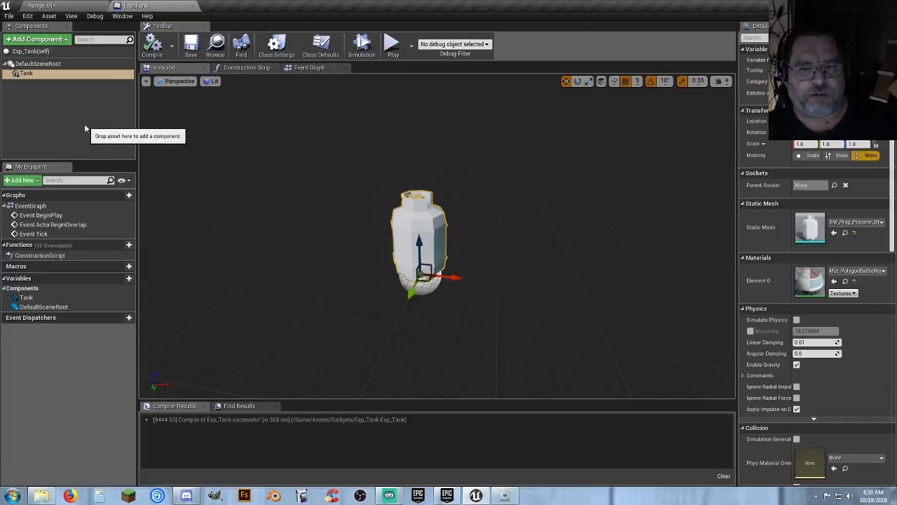
- Delete the three default event nodes from Exp_Tank's Event Graph, and compile and save the blueprint
left_click(312, 69)
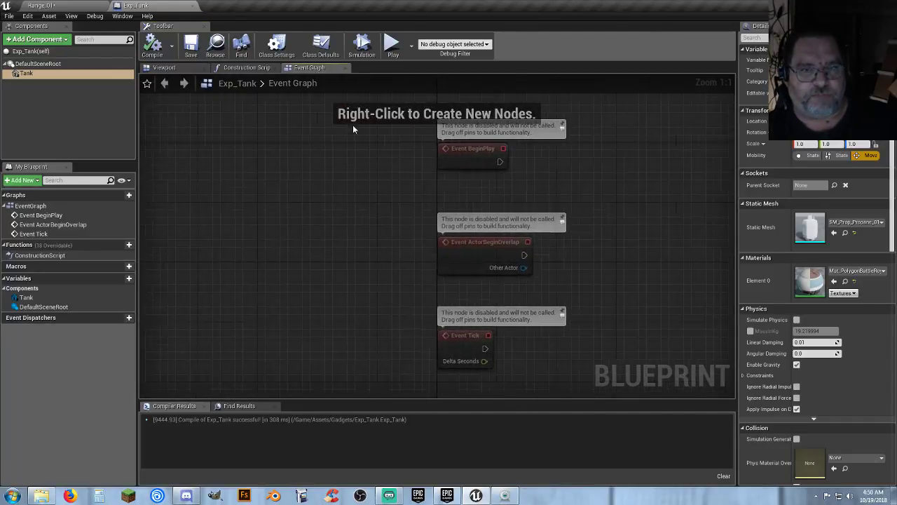
left_click_drag(363, 136, 552, 375)
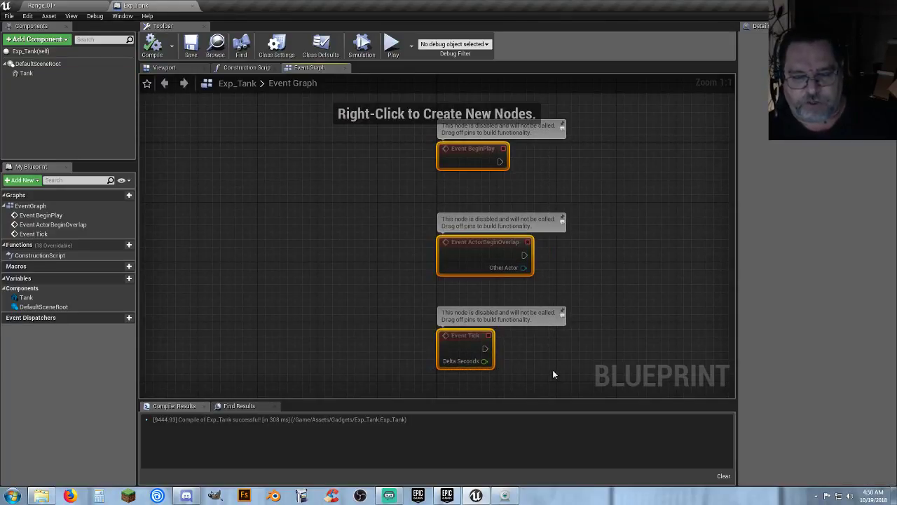
key("Delete")
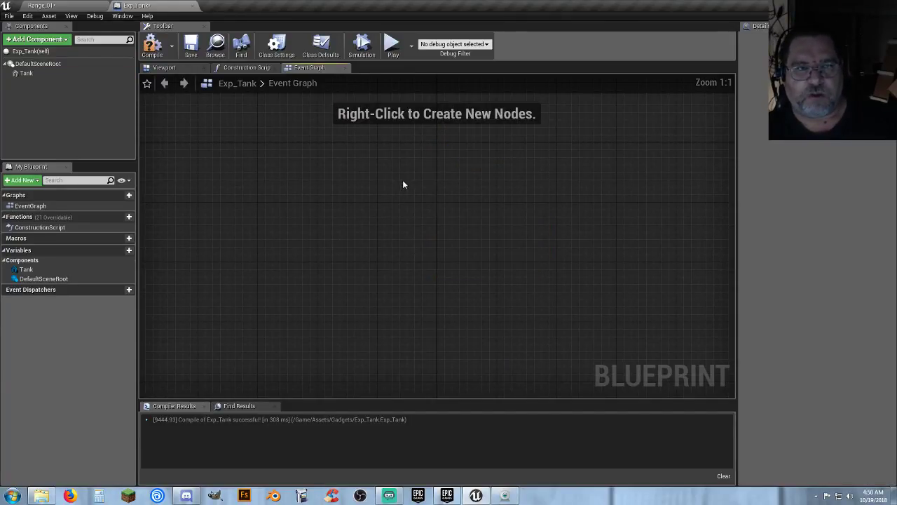
left_click(152, 44)
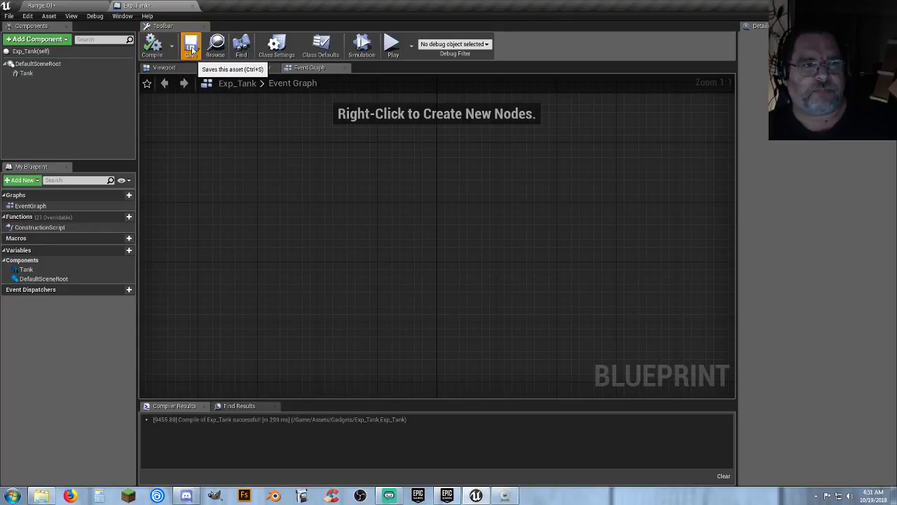
- Open the FirstPersonCharacter blueprint from the Player folder for editing
left_click(65, 6)
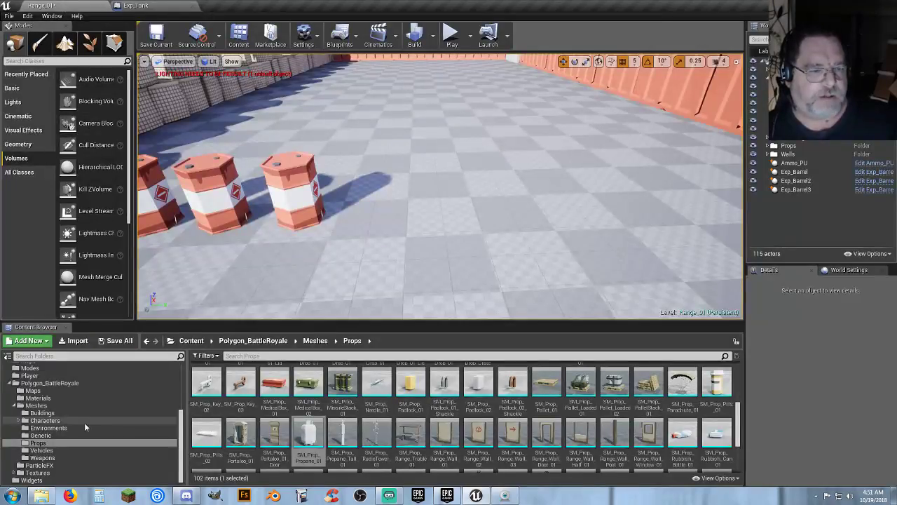
scroll(48, 428, "up", 2)
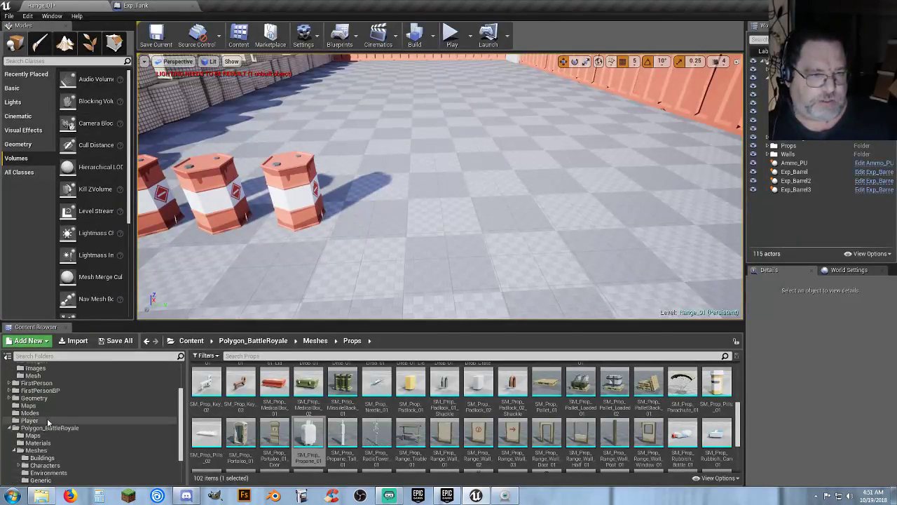
left_click(48, 421)
double_click(206, 392)
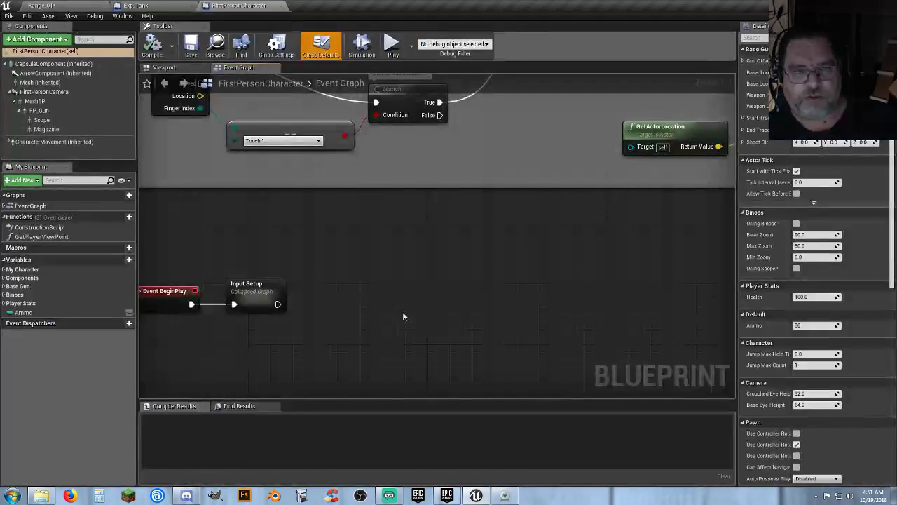
- Examine FirstPersonCharacter's firing logic from Spawn projectile through to the Apply Damage node in the Deal With Impact section
right_click_drag(335, 239, 411, 398)
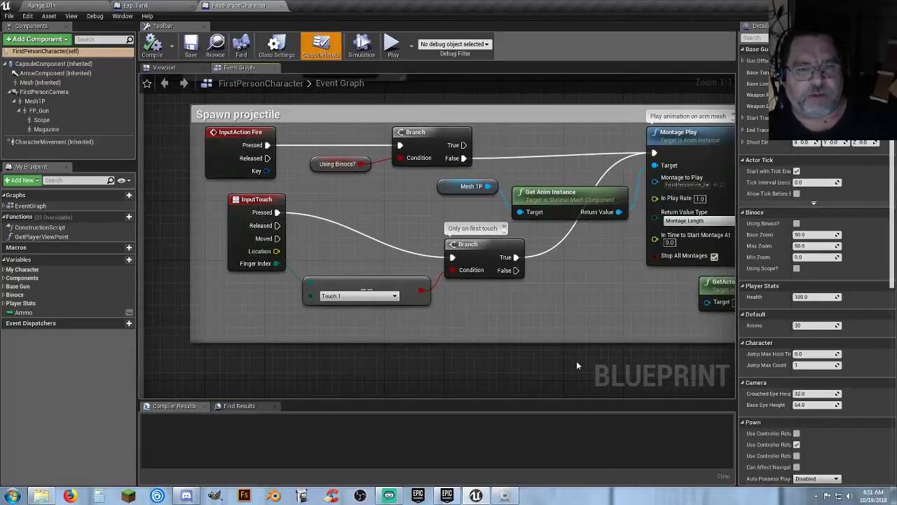
right_click_drag(576, 360, 297, 357)
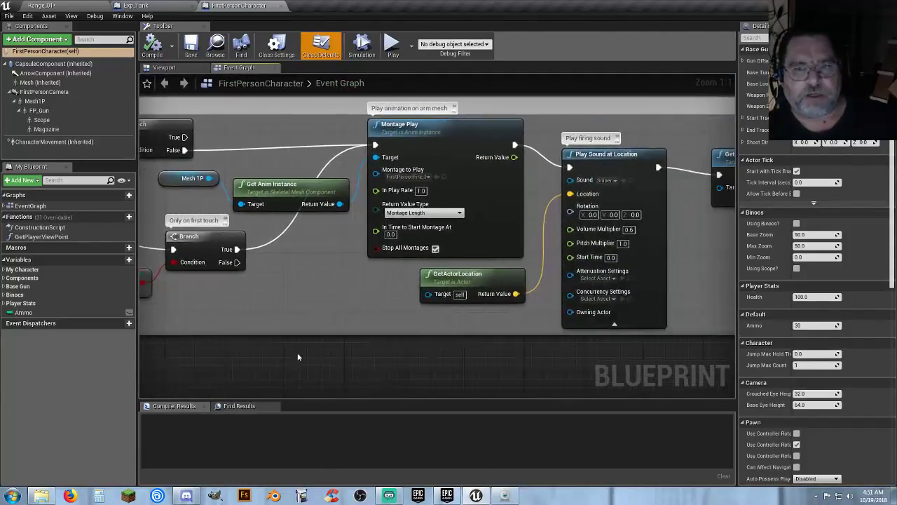
right_click_drag(467, 345, 213, 347)
right_click_drag(534, 350, 477, 344)
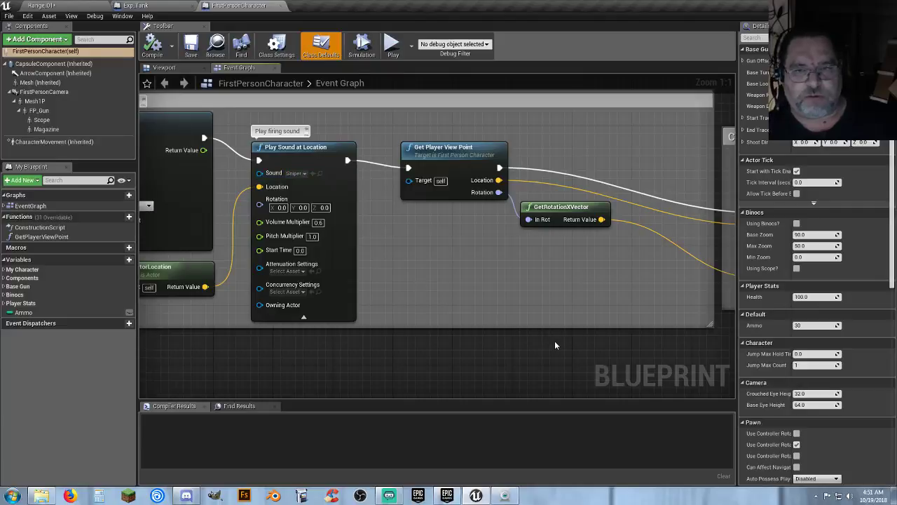
right_click_drag(554, 345, 201, 332)
right_click_drag(511, 327, 335, 327)
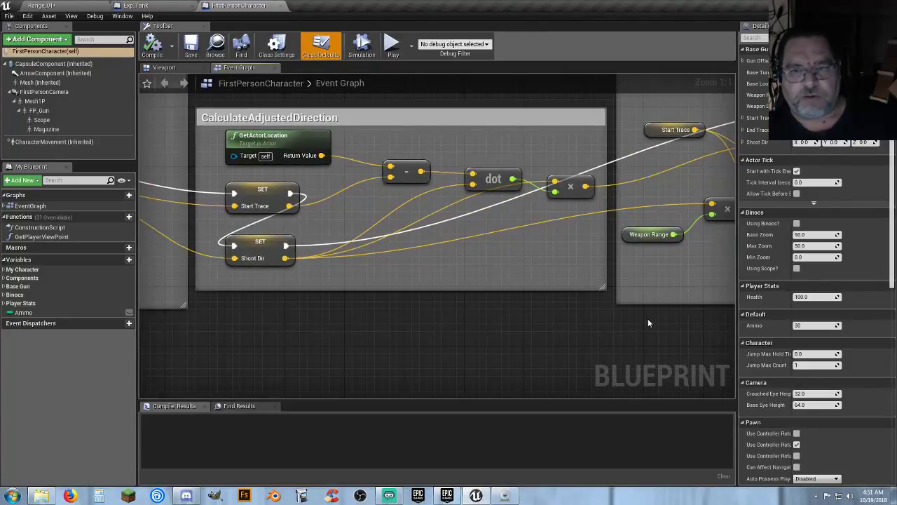
right_click_drag(649, 321, 220, 300)
right_click_drag(519, 324, 139, 334)
right_click_drag(374, 321, 331, 314)
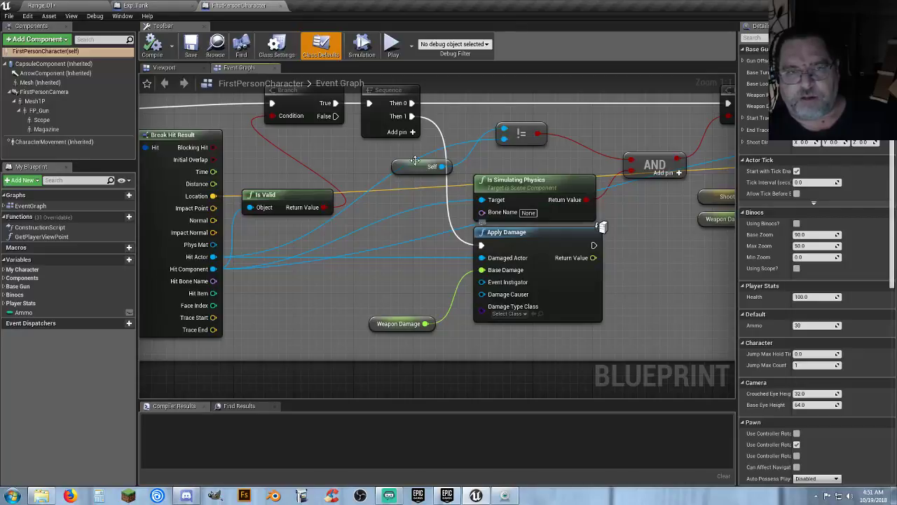
right_click_drag(392, 119, 406, 162)
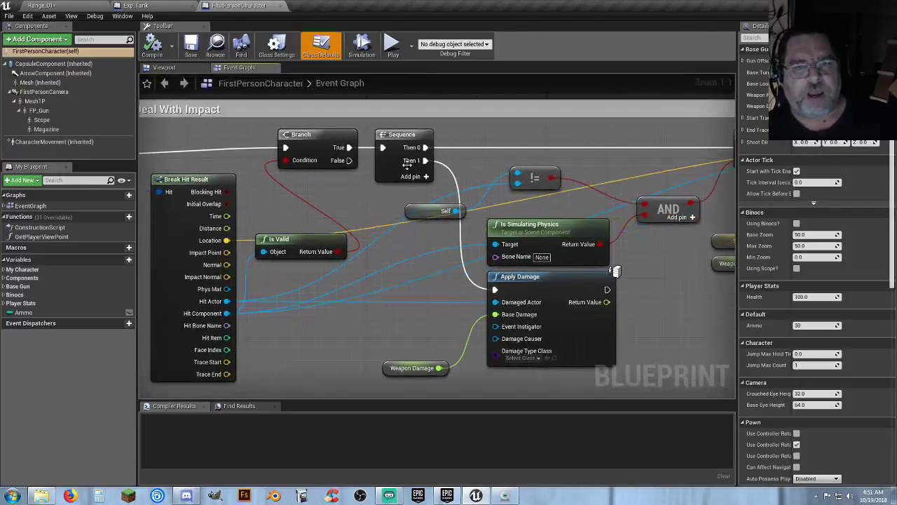
right_click_drag(410, 244, 379, 165)
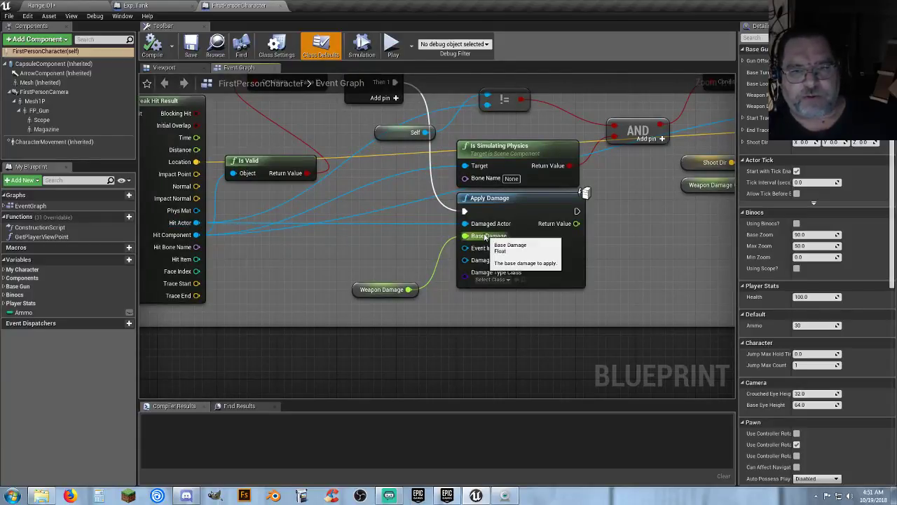
left_click(485, 198)
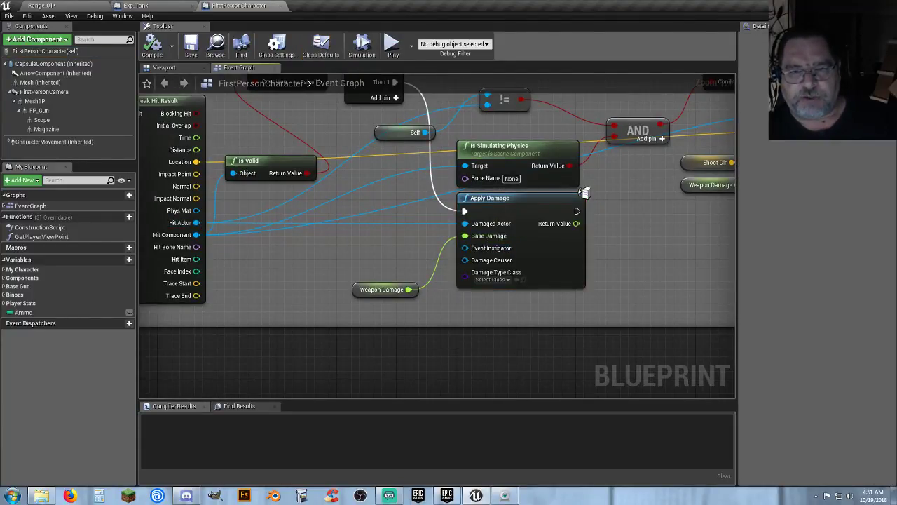
- Search the blueprint's available actions for "apply" and dismiss the list without adding a node
right_click_drag(519, 352, 478, 307)
right_click(478, 307)
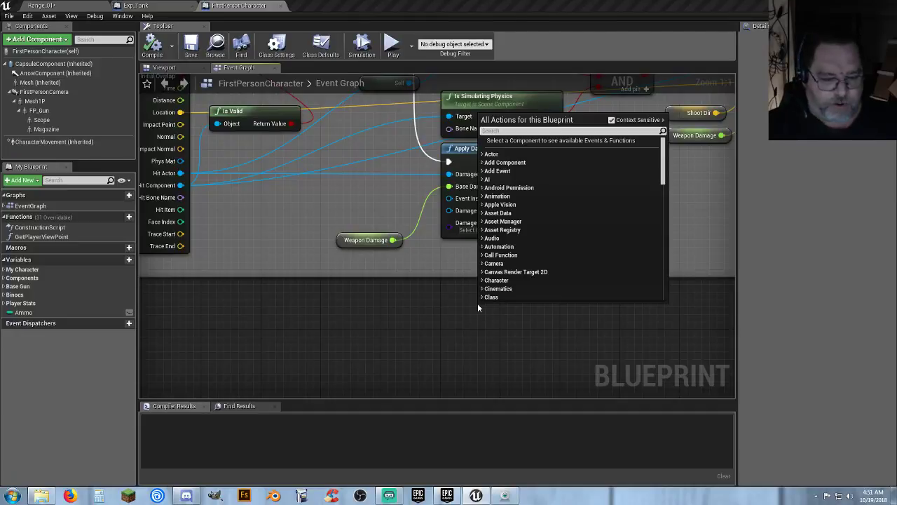
type("apply")
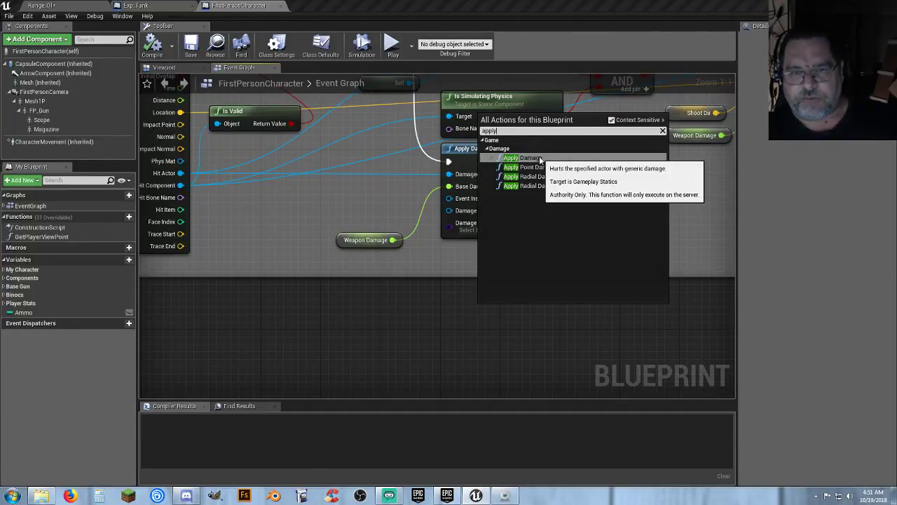
left_click(418, 347)
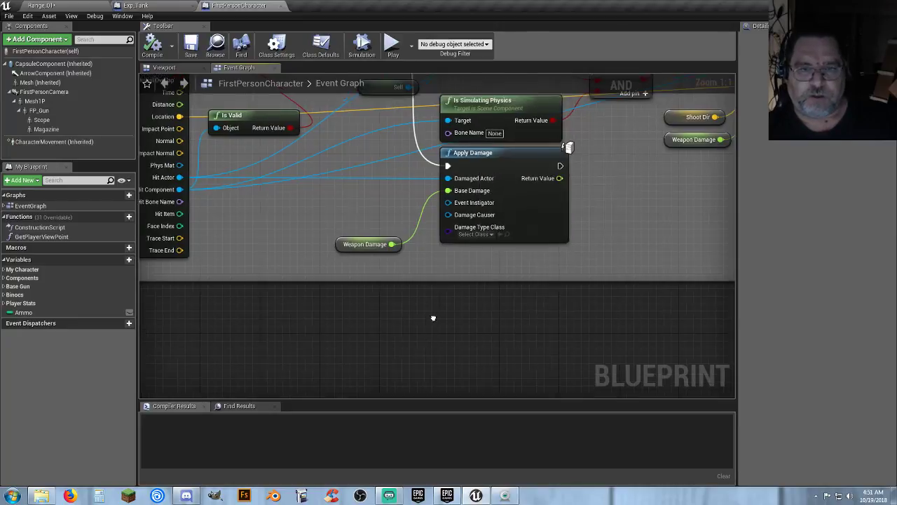
- Check the default value of the Weapon Damage variable that feeds Apply Damage
right_click_drag(432, 316, 412, 363)
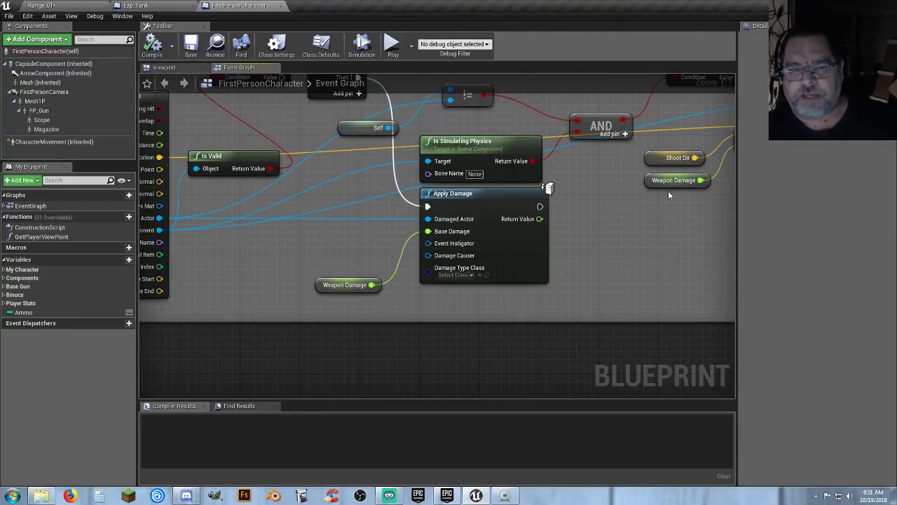
left_click(324, 284)
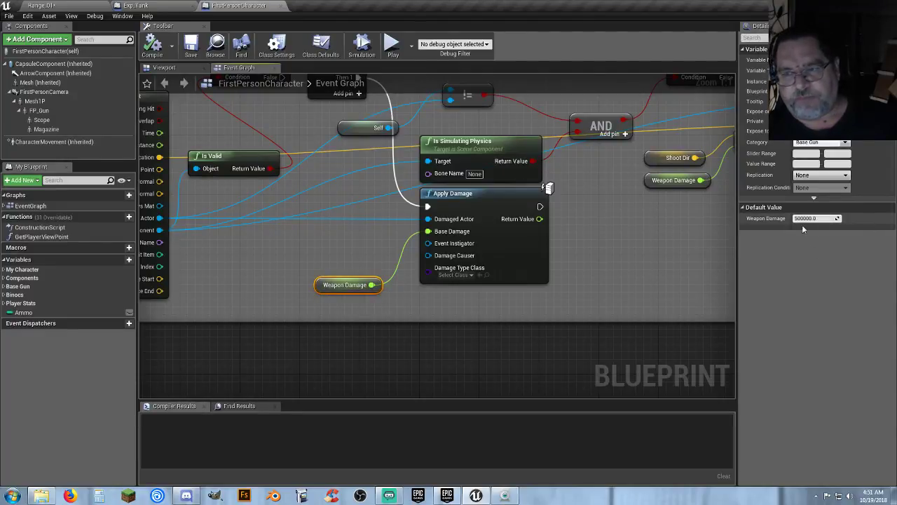
left_click(355, 265)
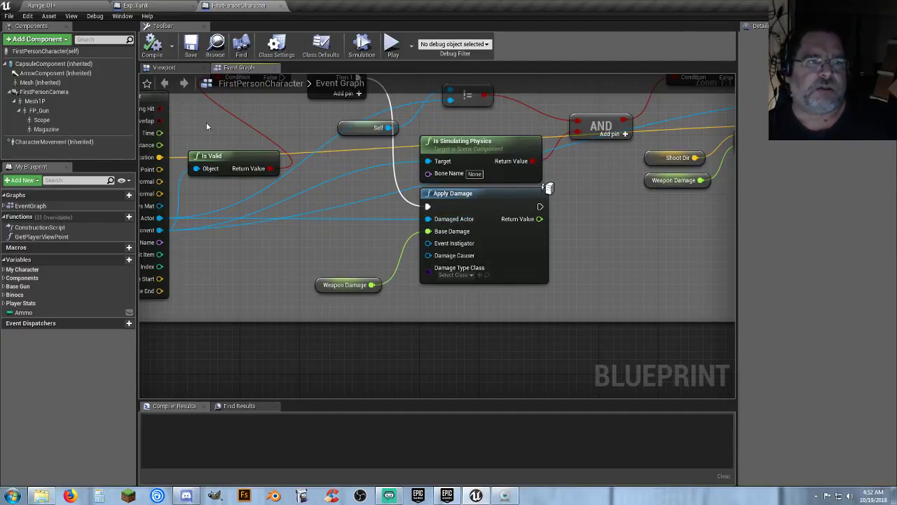
- Open the Exp_Barrel blueprint from the Assets/Gadgets folder and place its editor between Exp_Tank and FirstPersonCharacter
left_click(77, 5)
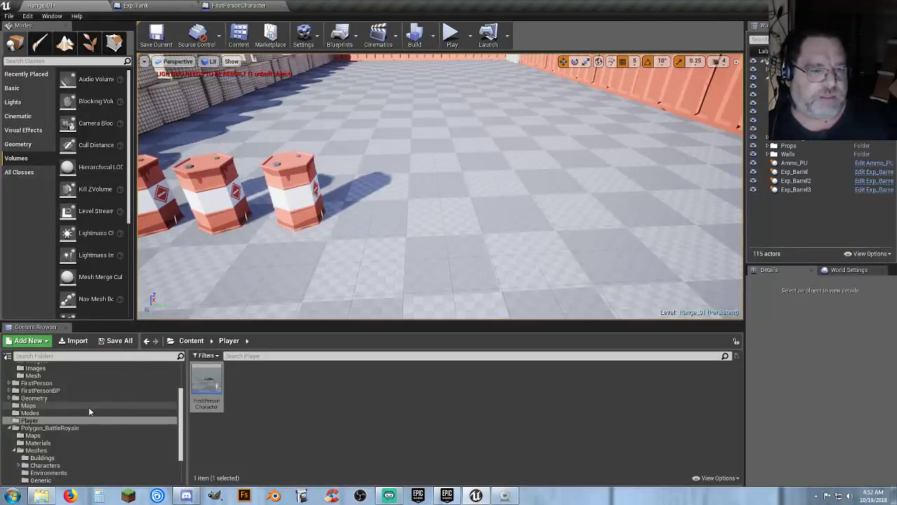
scroll(43, 369, "up", 3)
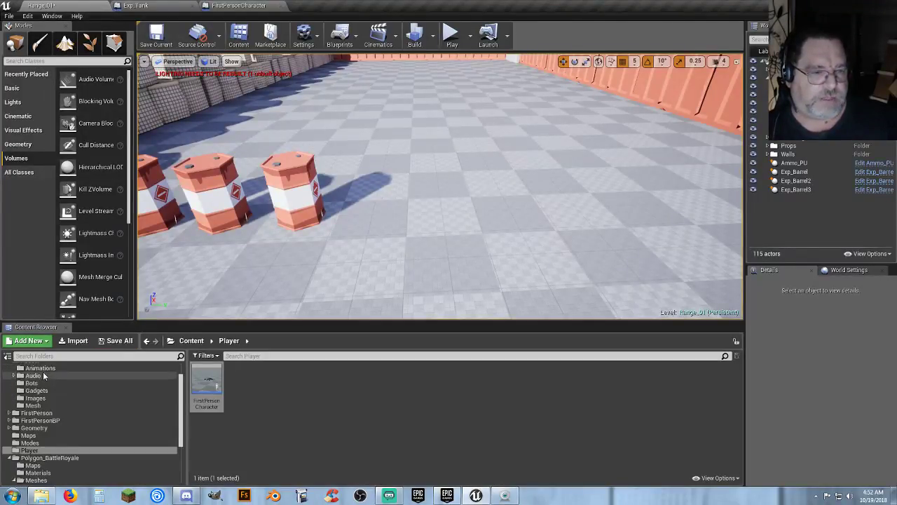
left_click(43, 388)
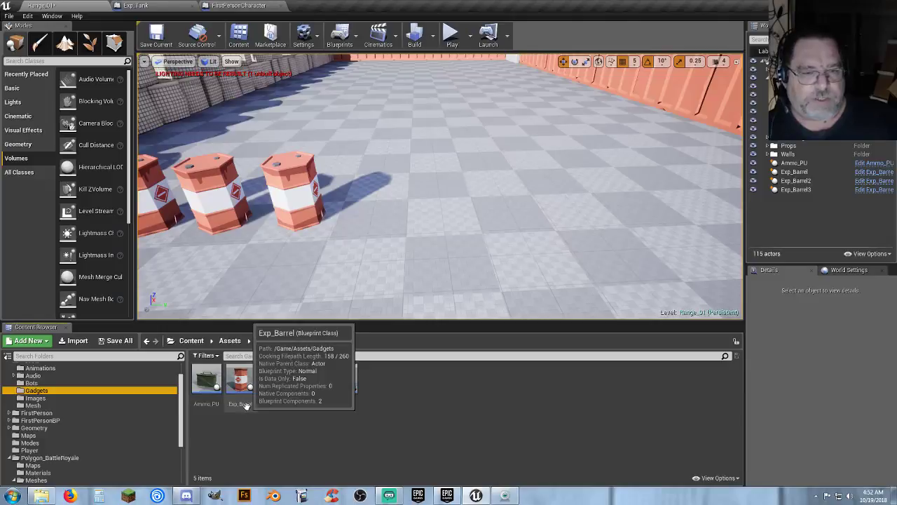
double_click(241, 380)
right_click_drag(516, 272, 458, 267)
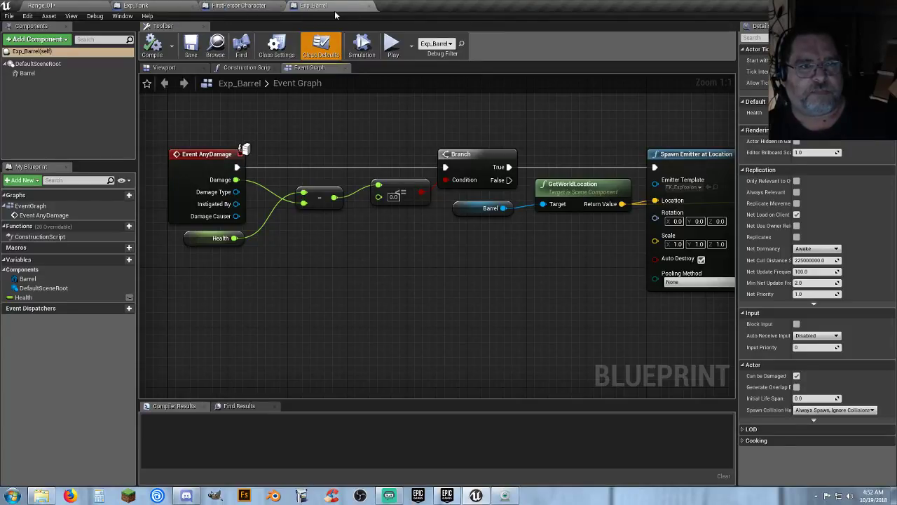
left_click_drag(335, 7, 228, 5)
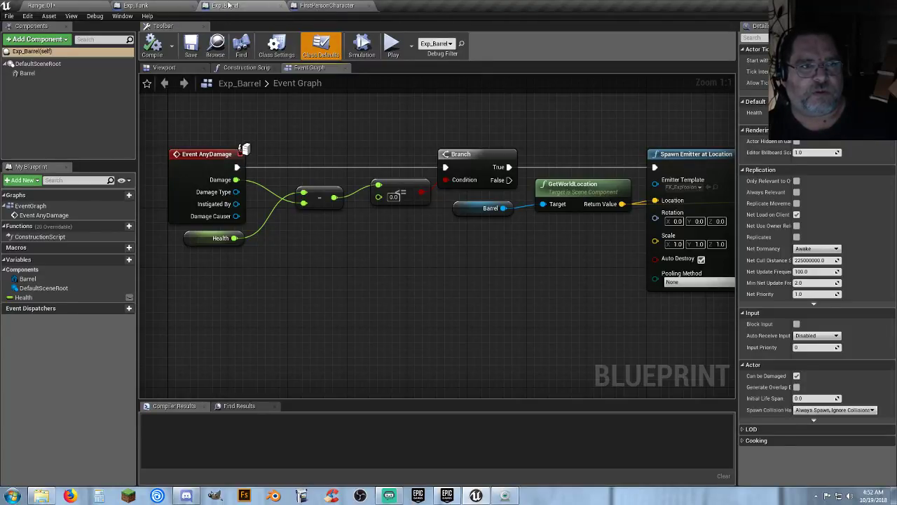
- Add an Event AnyDamage node to Exp_Tank's Event Graph and position it in the empty graph
left_click(162, 6)
right_click(284, 218)
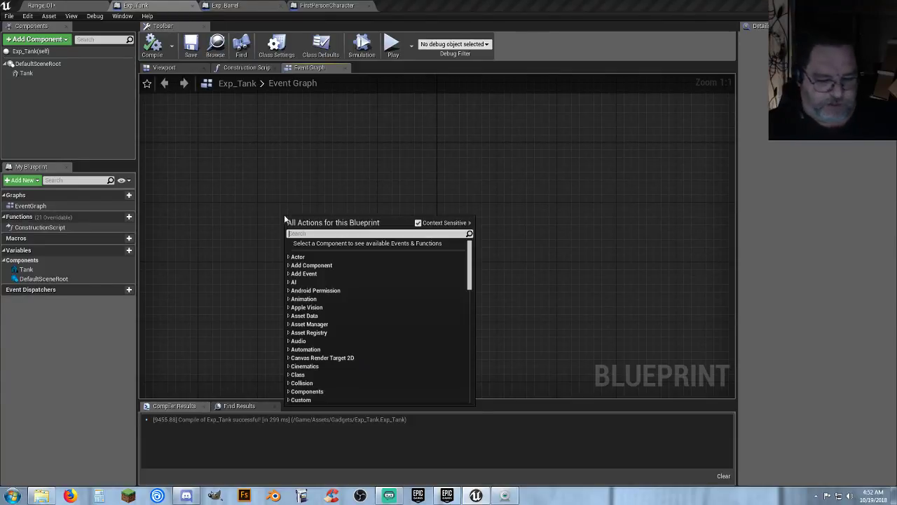
type("eventany")
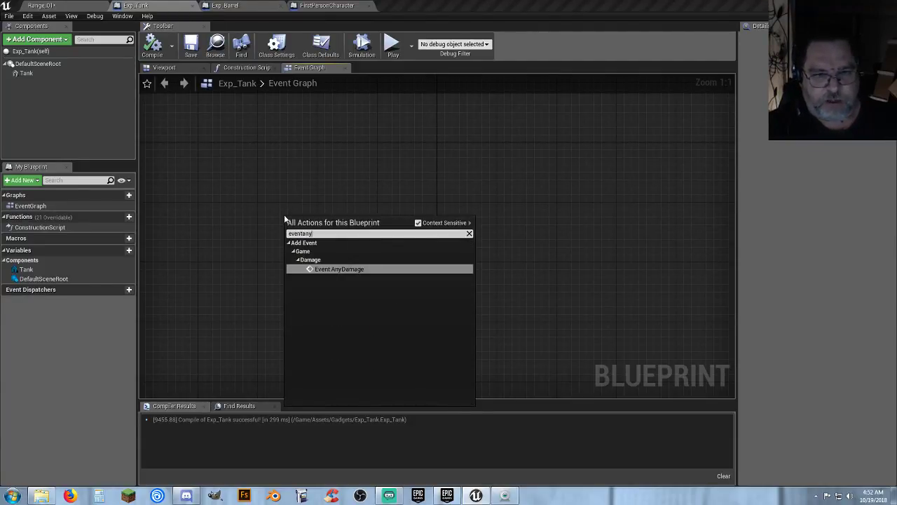
left_click(341, 272)
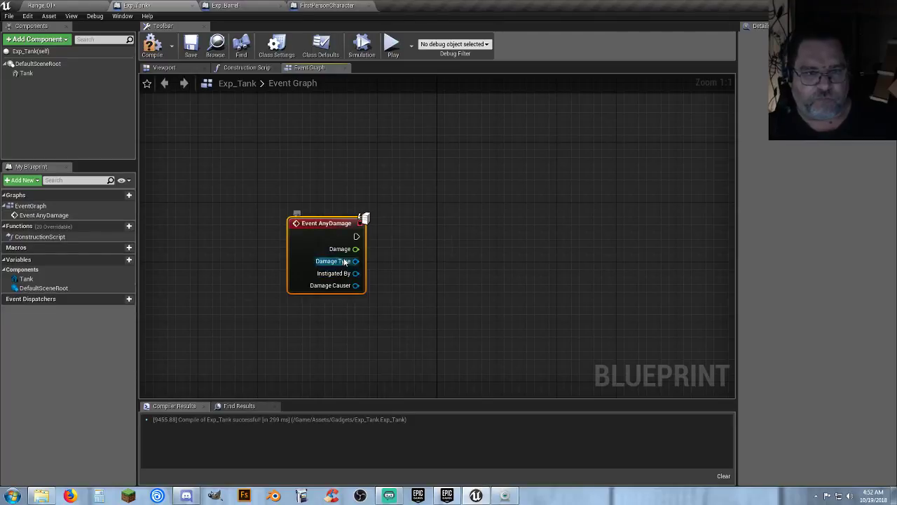
left_click_drag(311, 221, 293, 212)
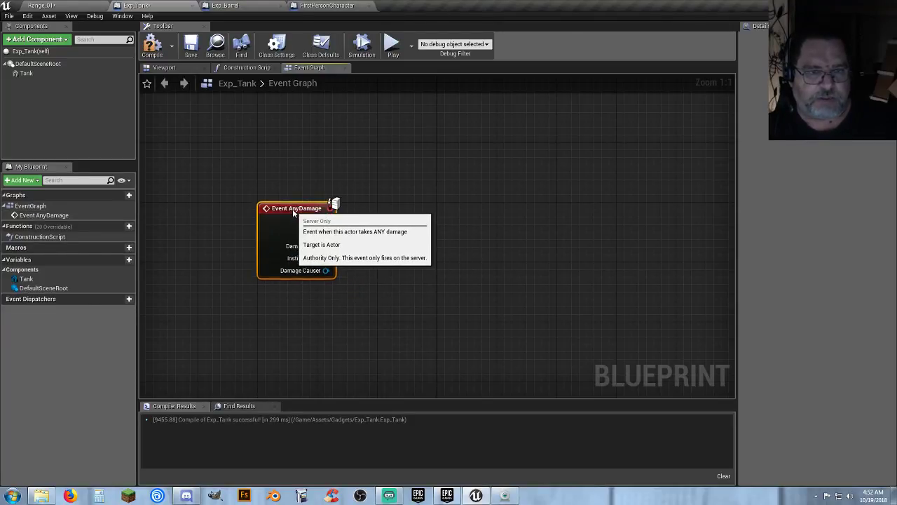
left_click(439, 270)
right_click_drag(441, 269, 443, 260)
- Check Exp_Barrel's damage logic for reference, and create a Float variable named Health in Exp_Tank
left_click(248, 5)
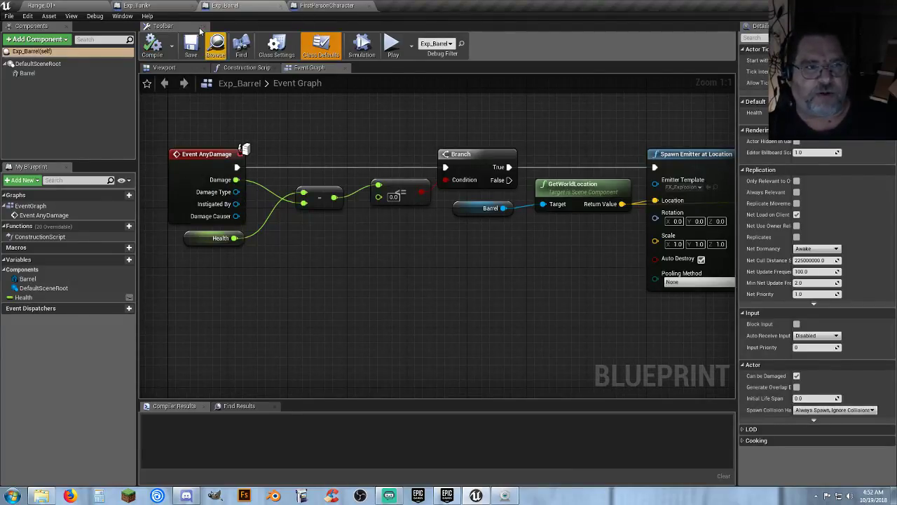
left_click(148, 5)
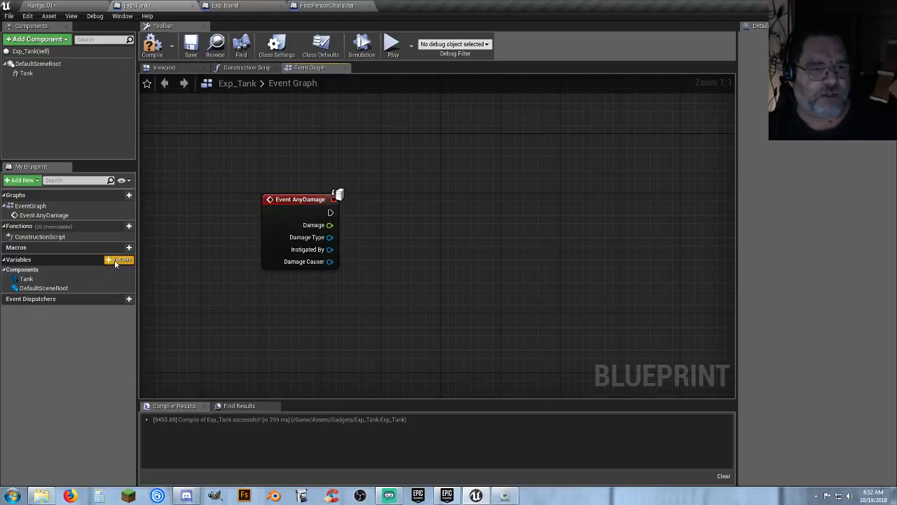
left_click(128, 259)
type("Health")
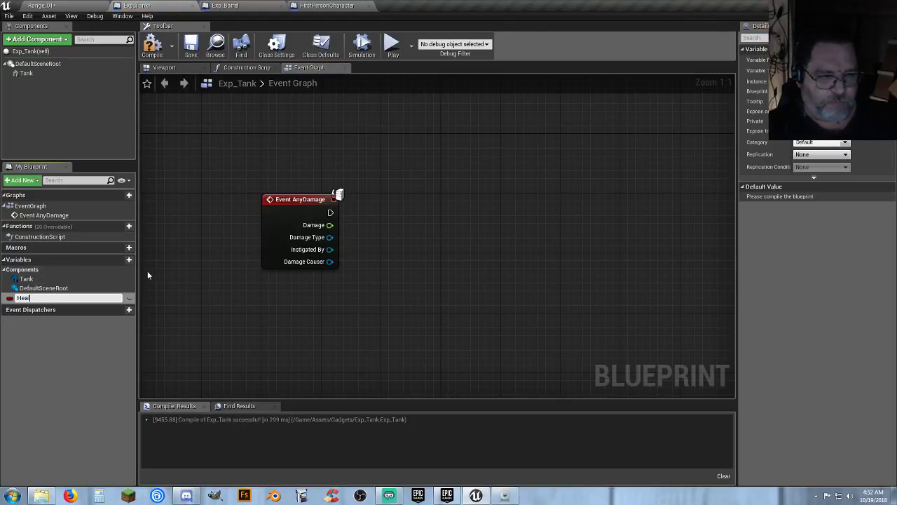
key("Return")
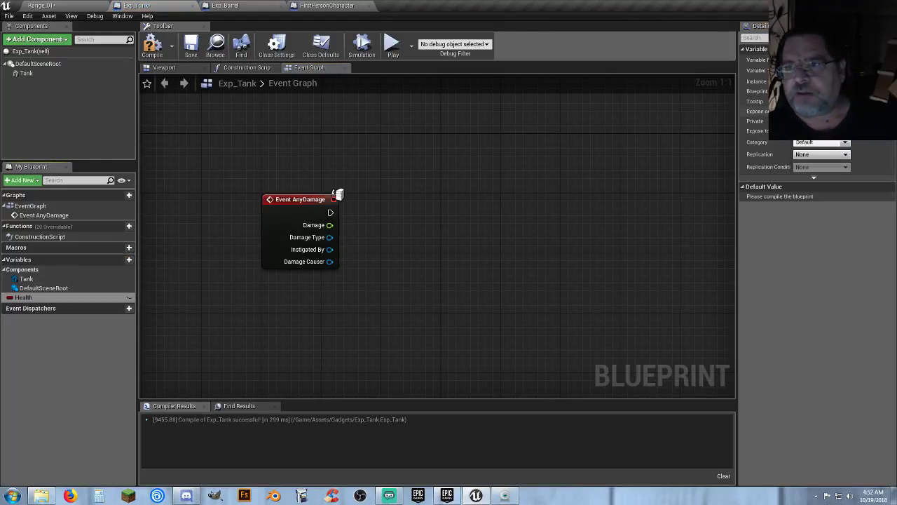
left_click(816, 70)
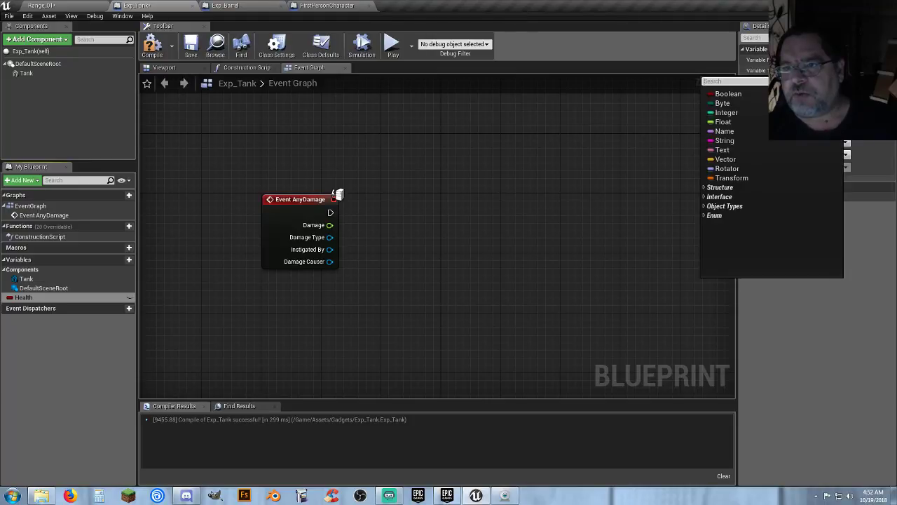
left_click(720, 121)
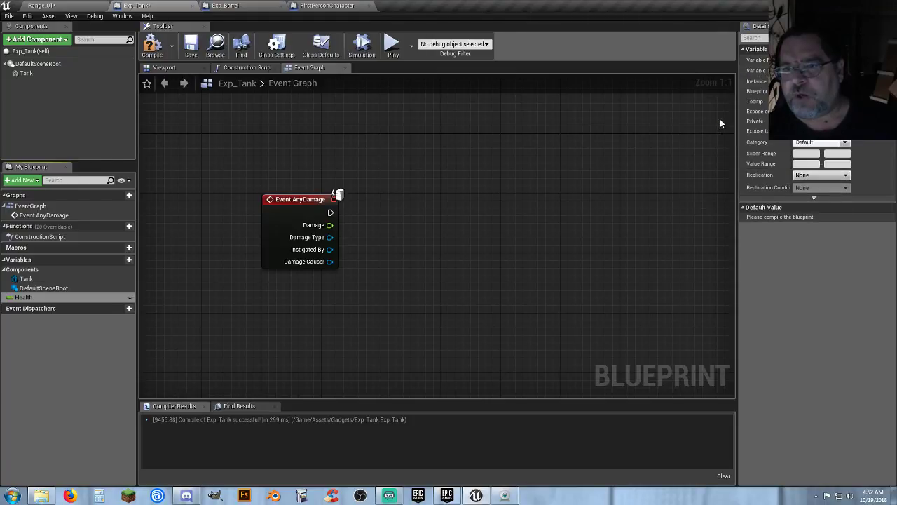
- Compile and save Exp_Tank, and set the Health variable's default value to 100
left_click(152, 45)
left_click(191, 48)
left_click(813, 218)
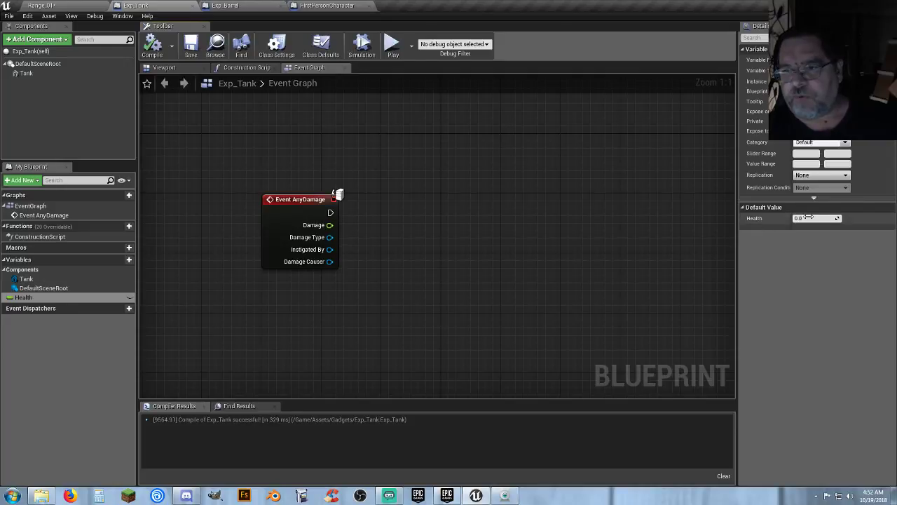
type("100")
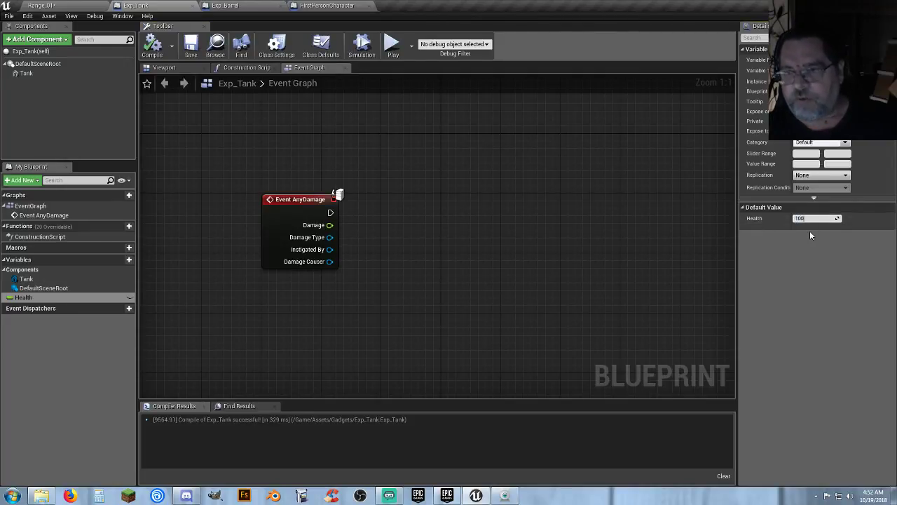
key("Return")
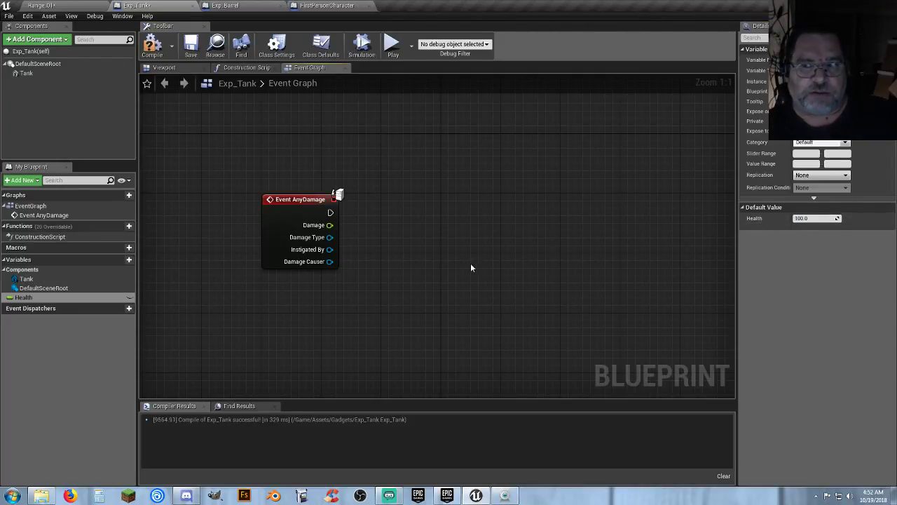
- Compile and save Exp_Tank, and check how the Damage, Health, subtraction and comparison nodes are wired in Exp_Barrel's Event Graph
left_click(152, 45)
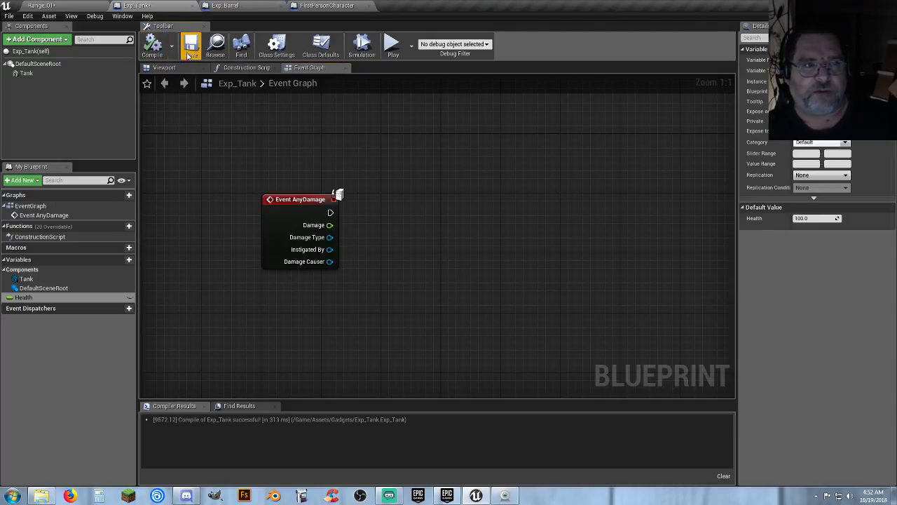
left_click(191, 48)
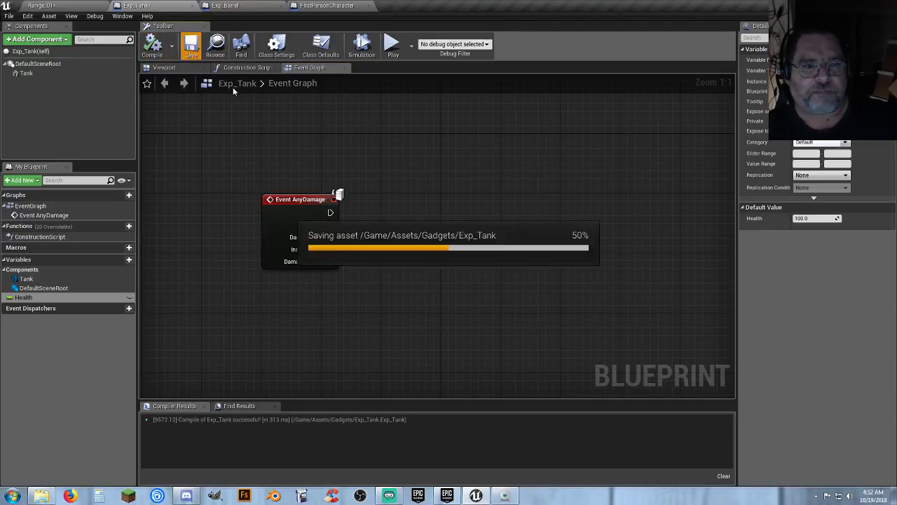
left_click(225, 5)
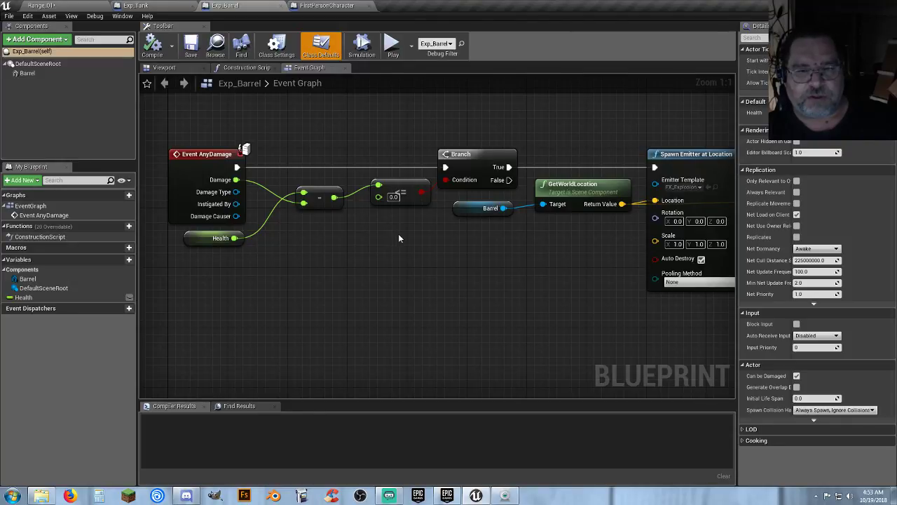
right_click_drag(399, 238, 403, 258)
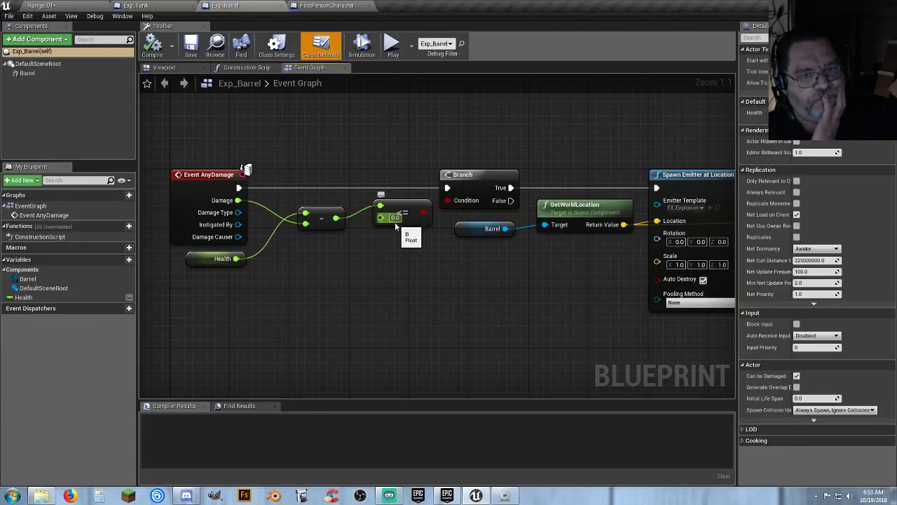
left_click(210, 259)
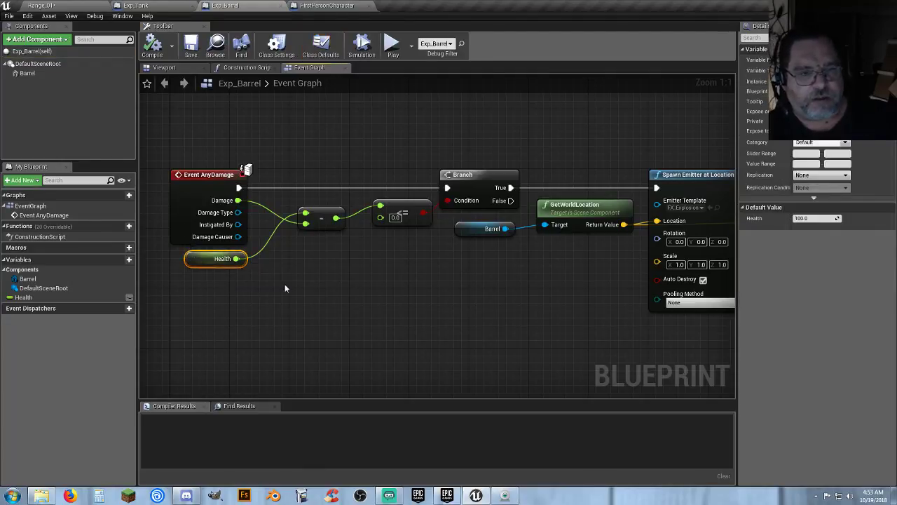
left_click(308, 274)
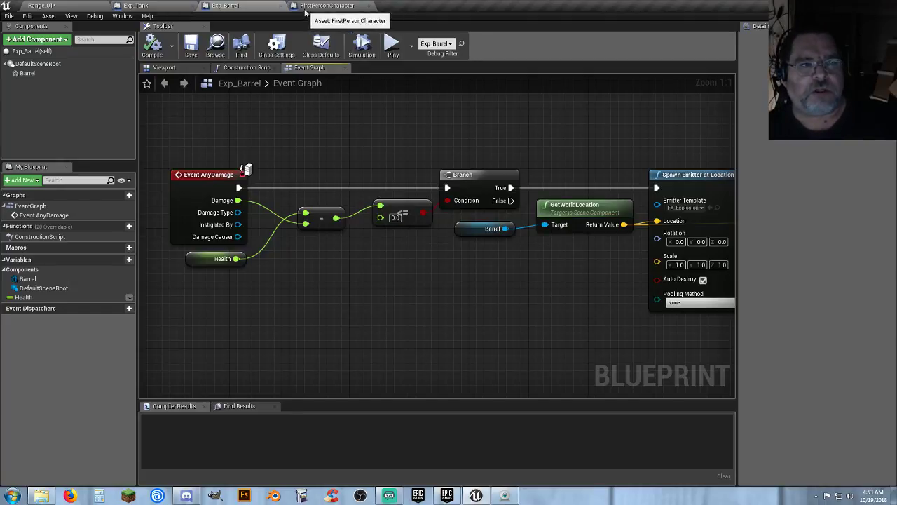
- Add a float - float subtraction node fed by Event AnyDamage's Damage output in Exp_Tank, and place it beside the event
left_click(165, 5)
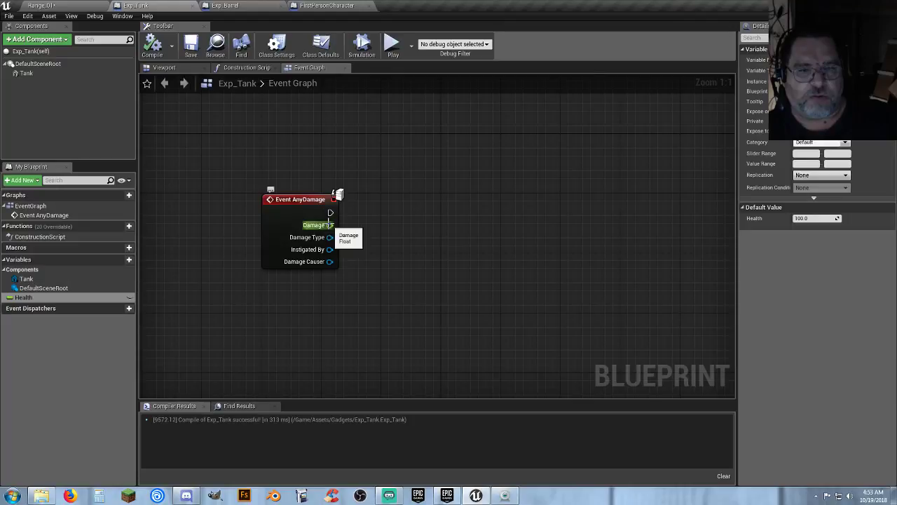
left_click_drag(329, 225, 407, 272)
type("float")
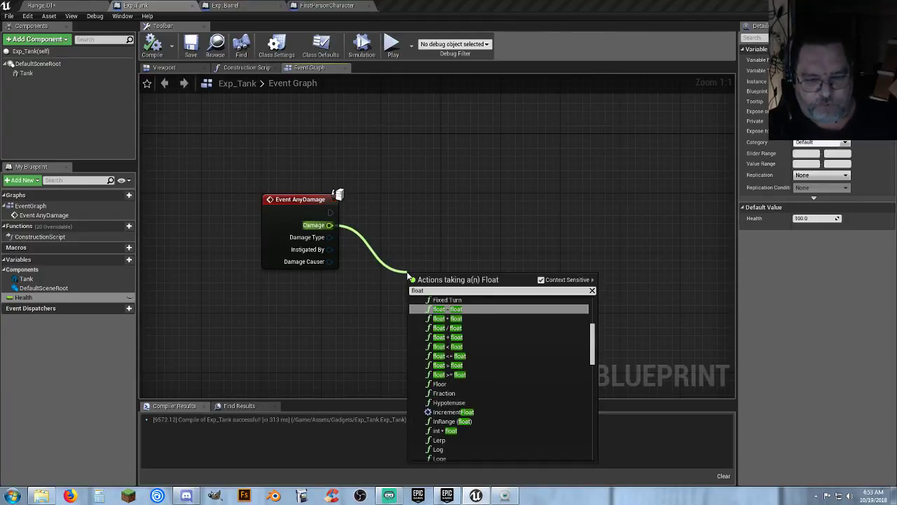
type("-")
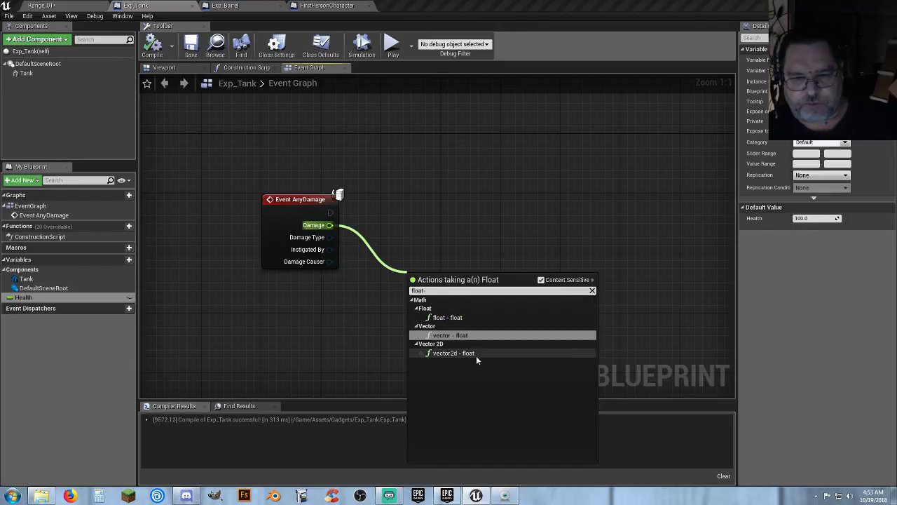
left_click(447, 318)
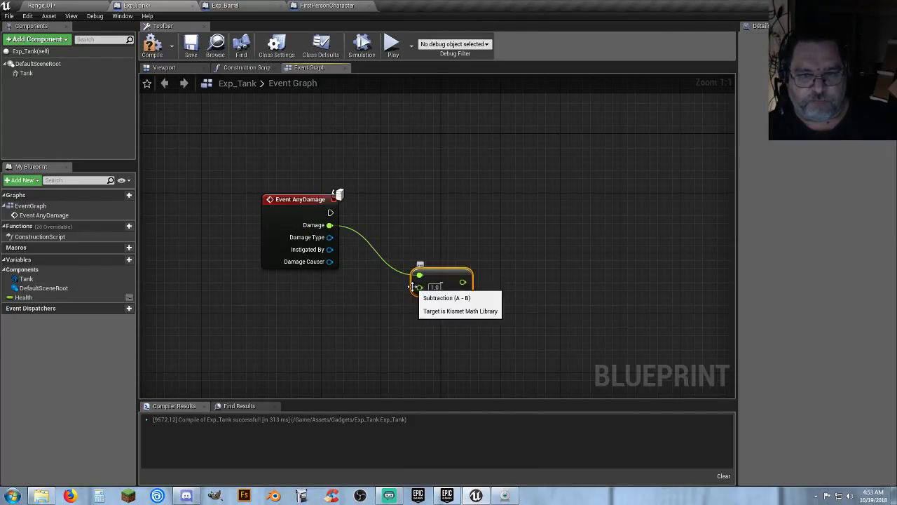
left_click_drag(438, 274, 405, 262)
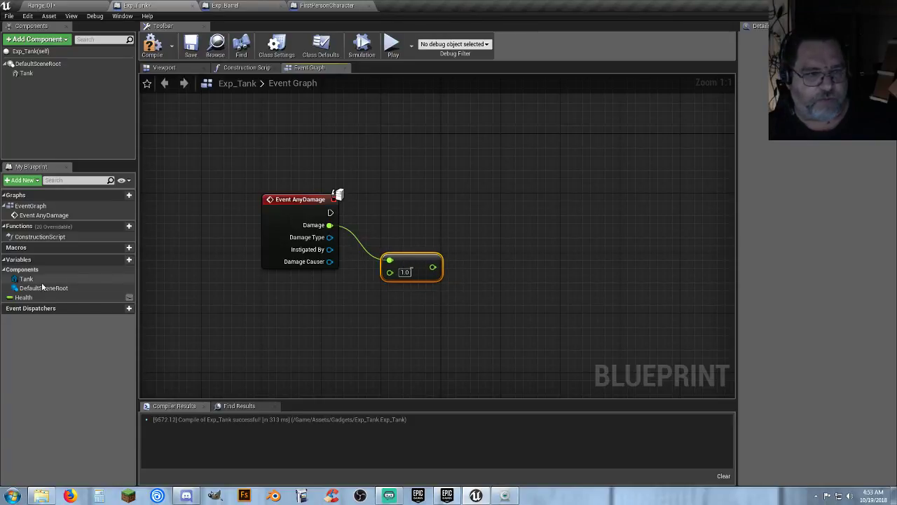
- Connect a Health getter to the subtraction node's second input and arrange both nodes close to Event AnyDamage
mouse_move(23, 297)
left_mouse_down()
mouse_move(280, 301)
mouse_move(335, 239)
left_mouse_up()
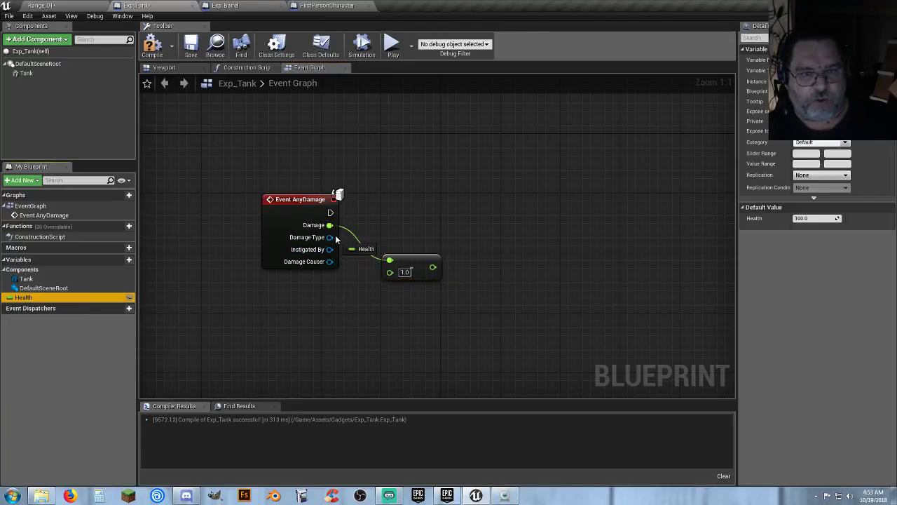
left_click_drag(390, 282, 390, 272)
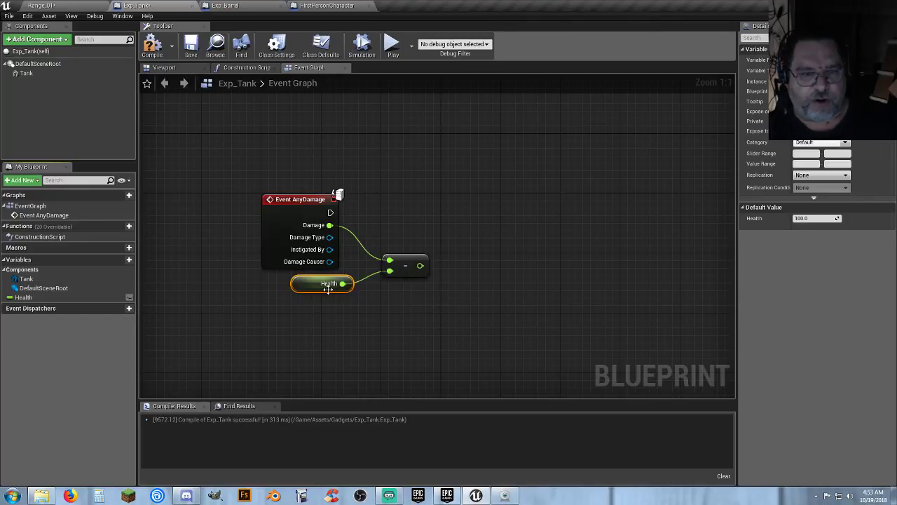
left_click(419, 322)
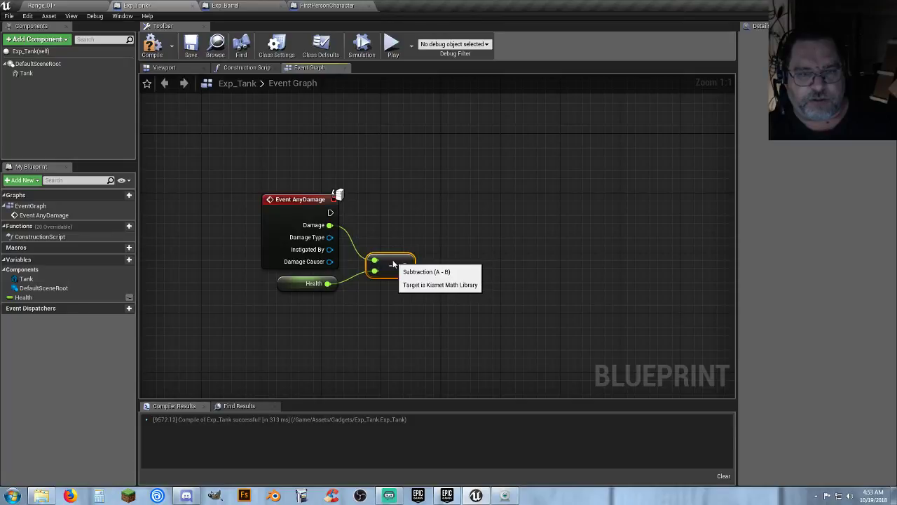
- Compare with Exp_Barrel's wiring and swap Exp_Tank's subtraction inputs so that Damage is subtracted from Health
left_click(224, 5)
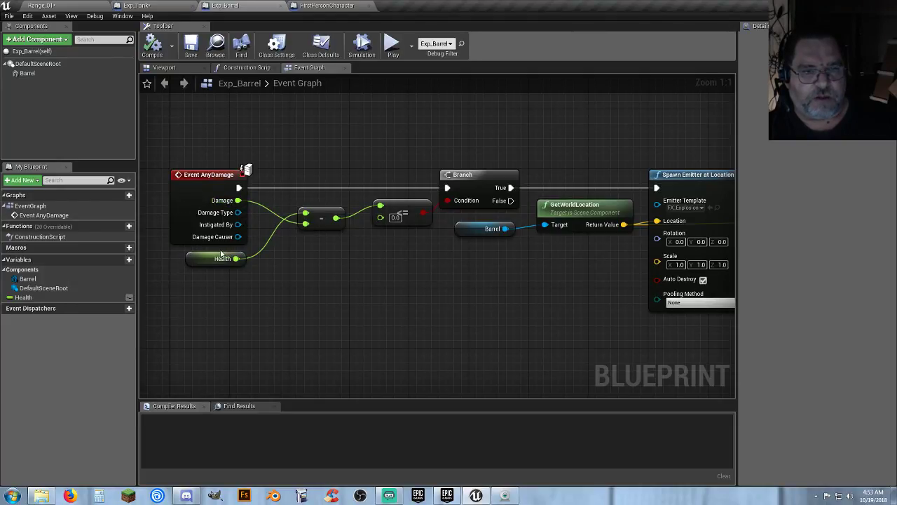
left_click(155, 5)
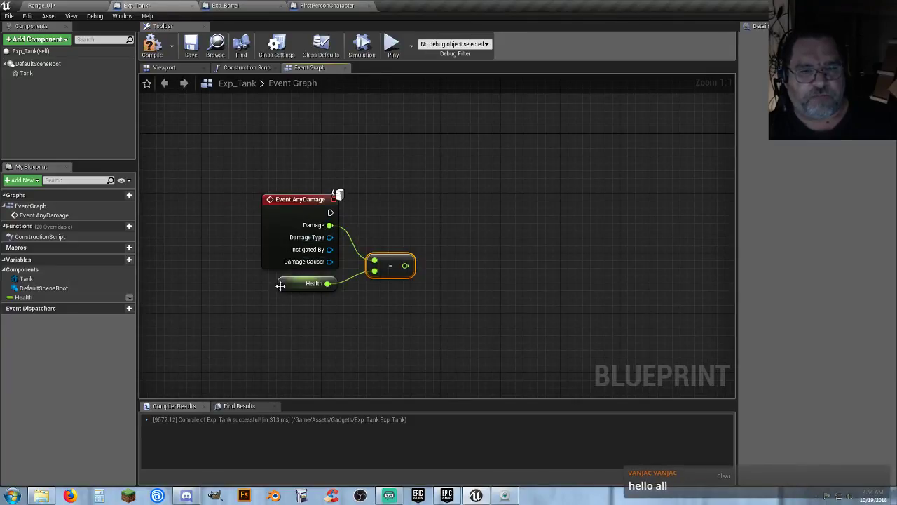
mouse_move(287, 285)
left_mouse_down()
mouse_move(300, 300)
mouse_move(307, 292)
mouse_move(287, 292)
left_mouse_up()
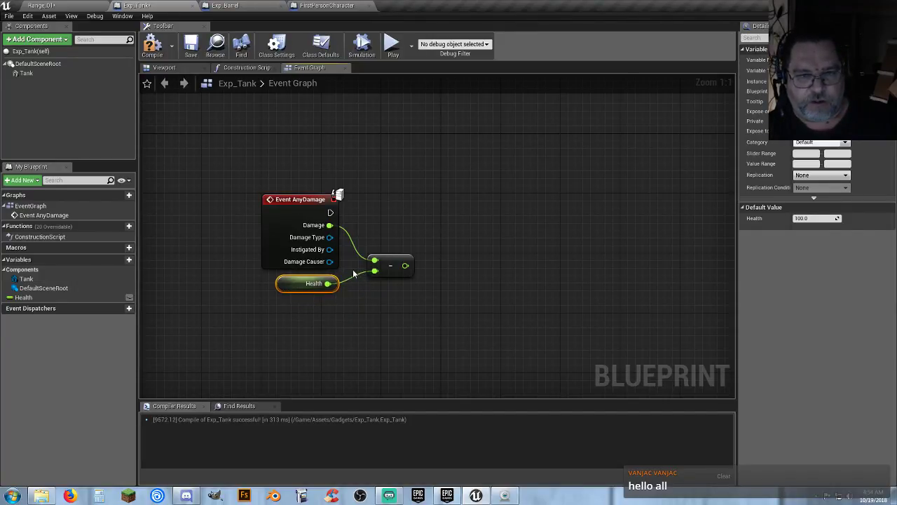
left_click(356, 247, "ctrl")
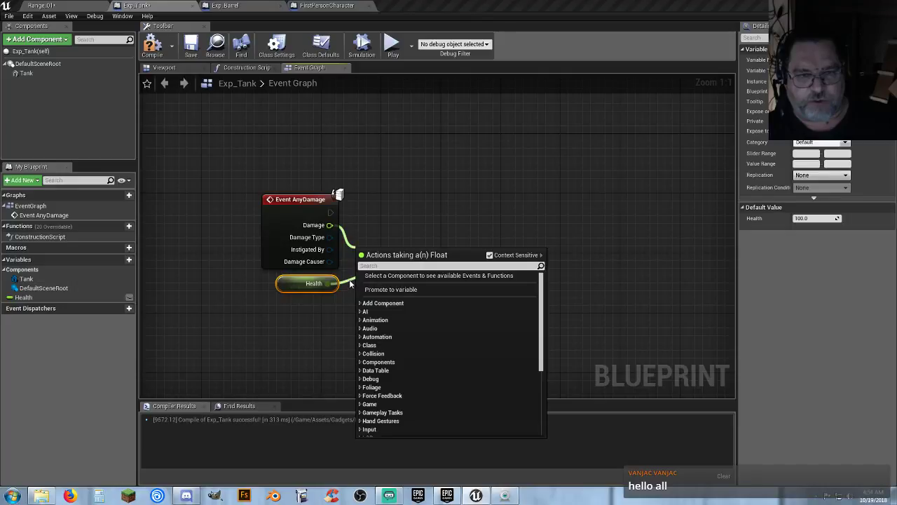
left_click(349, 280, "ctrl")
left_click(342, 229)
mouse_move(329, 224)
left_mouse_down()
mouse_move(382, 277)
mouse_move(366, 274)
mouse_move(379, 244)
left_mouse_up()
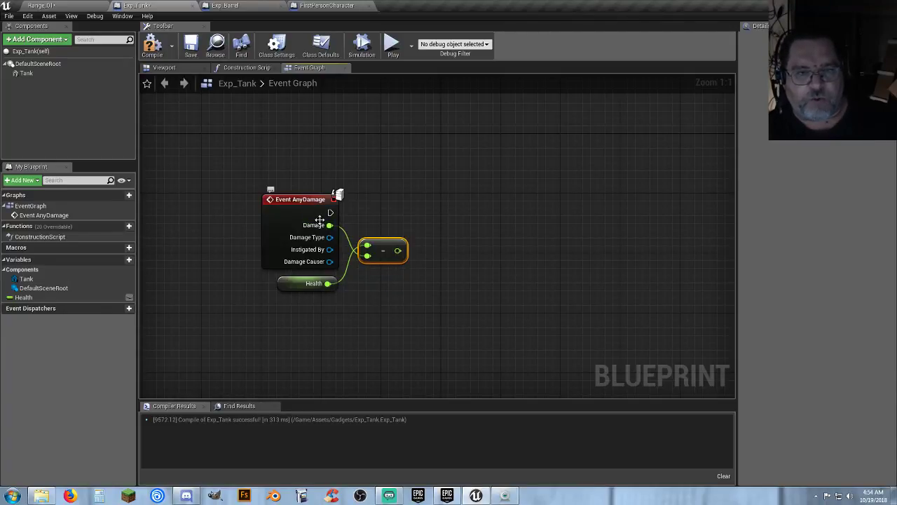
- Add a float <= float comparison fed by the subtraction result, and align it beside the subtraction node
right_click_drag(476, 280, 437, 285)
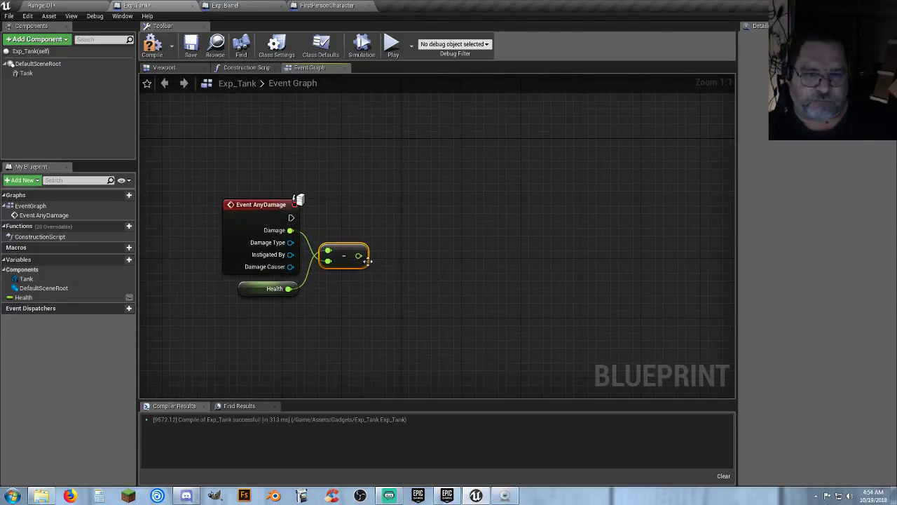
left_click_drag(358, 255, 404, 258)
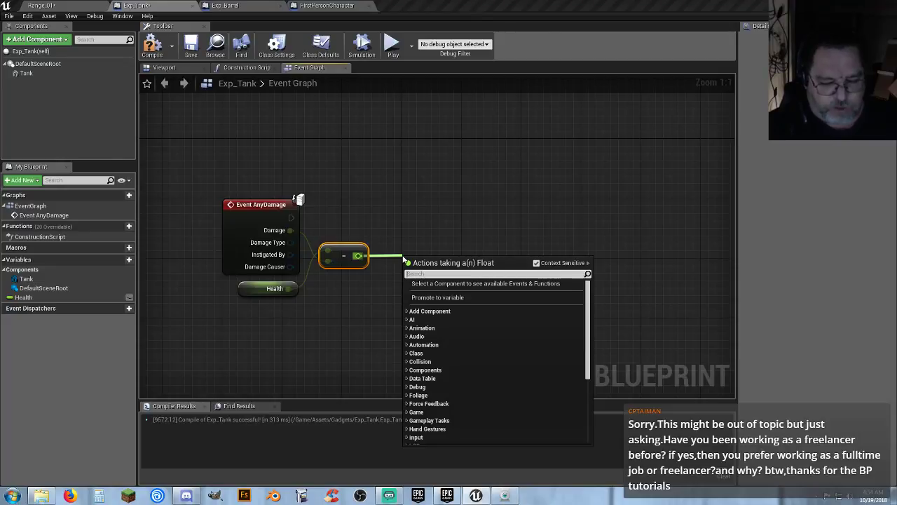
type("float")
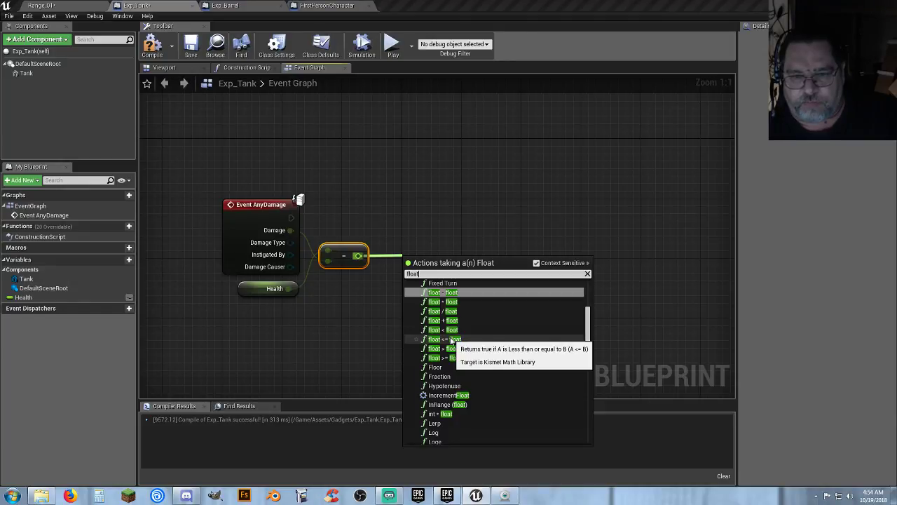
left_click(448, 339)
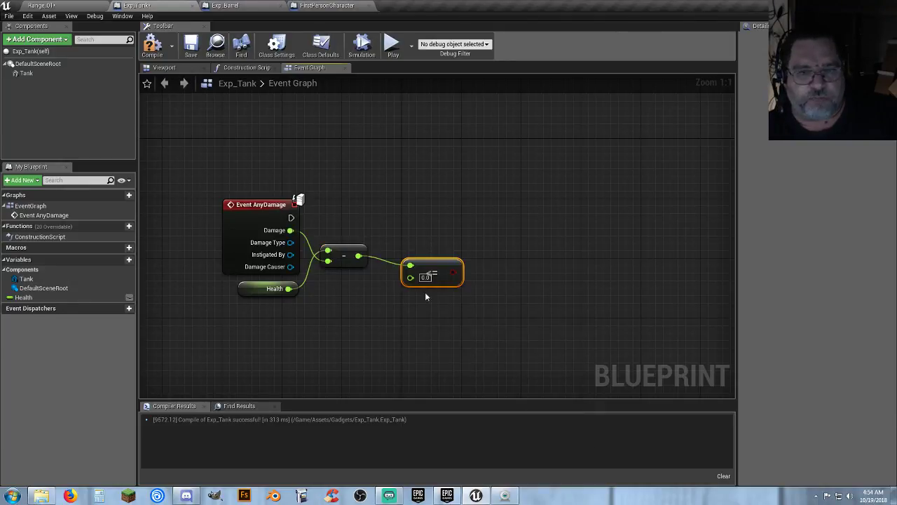
left_click_drag(419, 270, 407, 250)
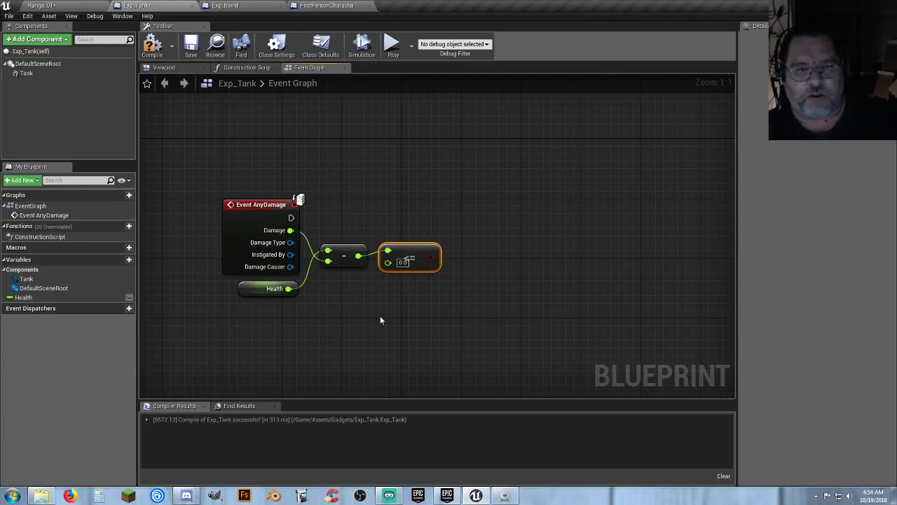
- Add a Branch executed by Event AnyDamage, with the <= result as its Condition, and align it with the event
left_click(535, 228)
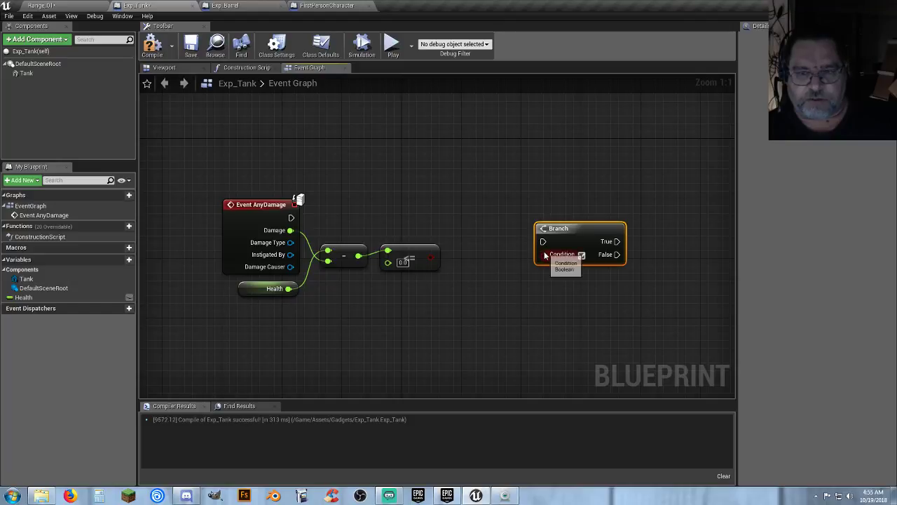
left_click_drag(538, 260, 432, 258)
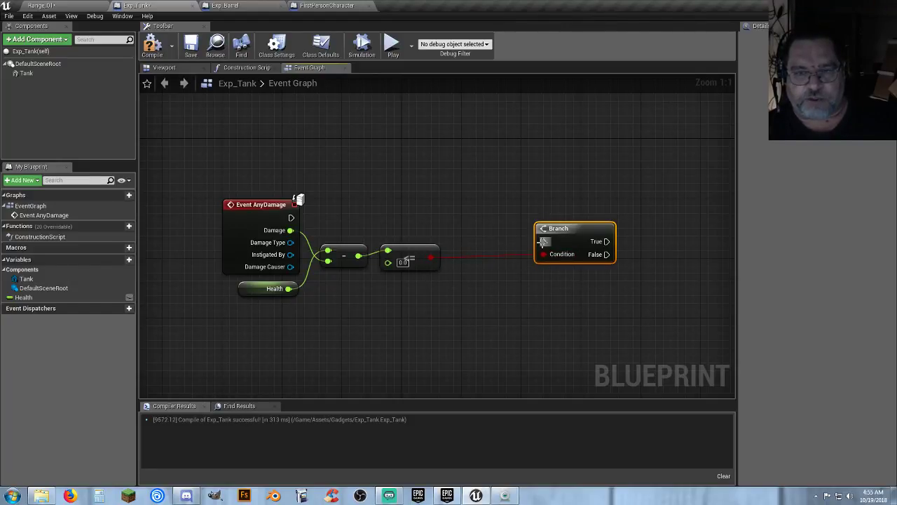
left_click_drag(543, 241, 291, 217)
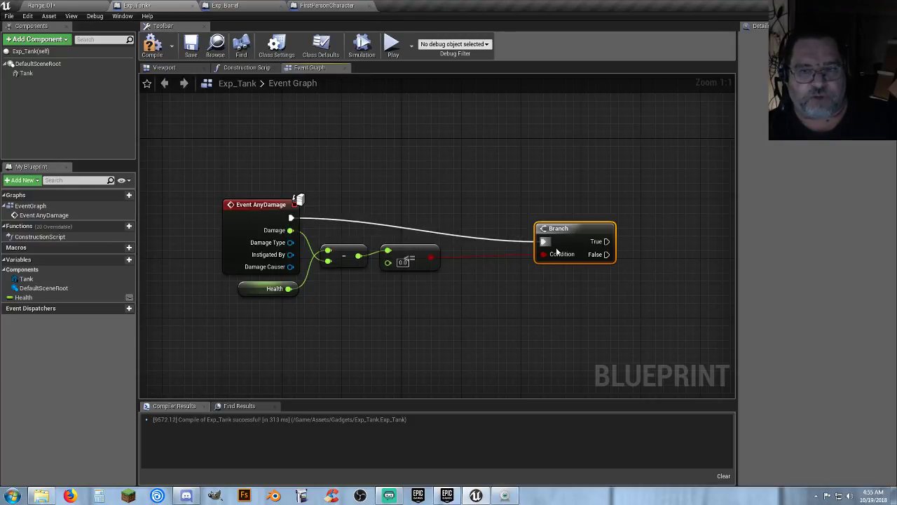
left_click_drag(569, 233, 490, 209)
left_click(471, 276)
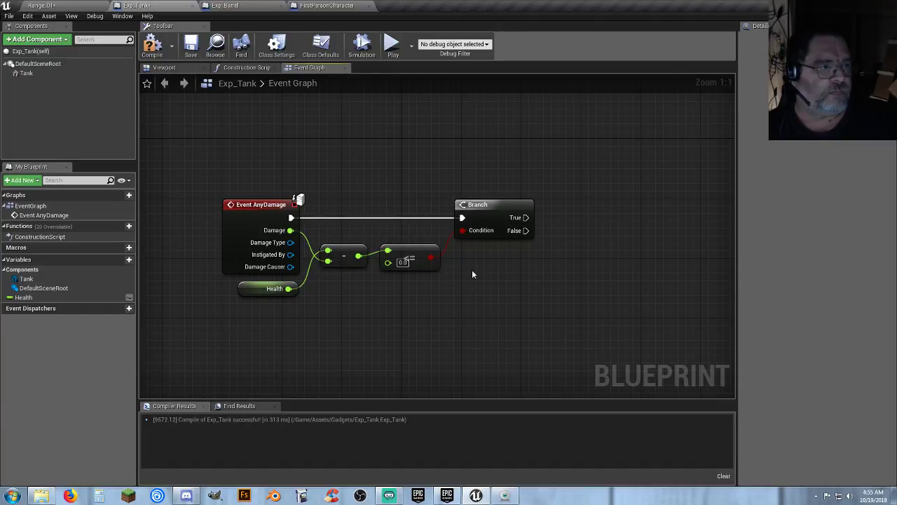
- Compile and save Exp_Tank, and examine the explosion emitter and sound nodes that follow the Branch in Exp_Barrel
right_click_drag(475, 258, 424, 217)
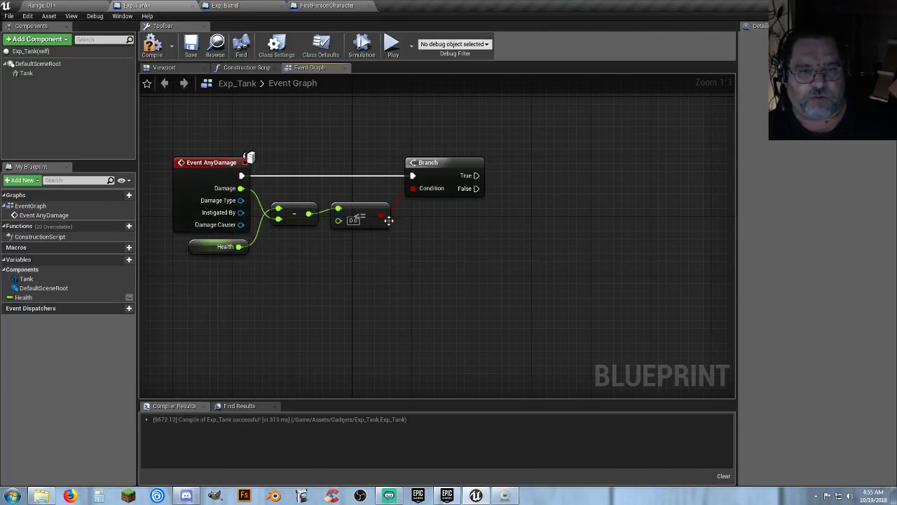
right_click_drag(447, 232, 439, 245)
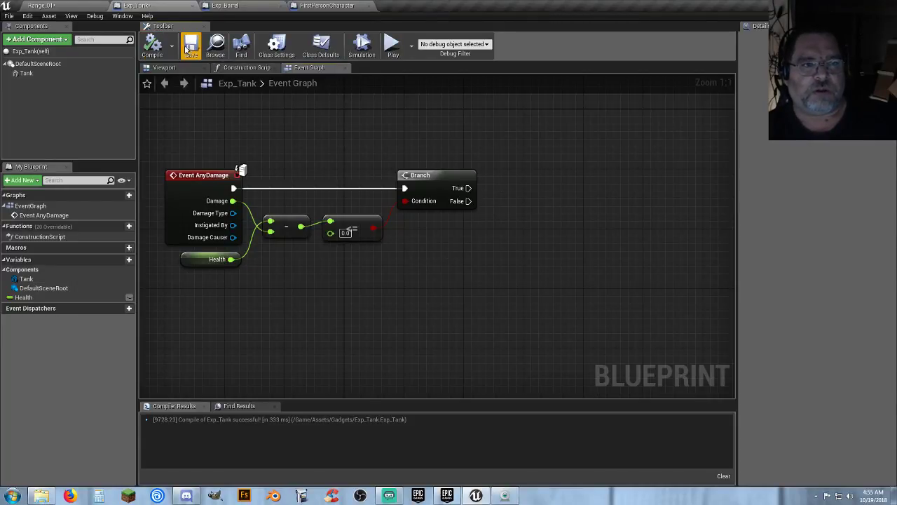
left_click(226, 6)
right_click_drag(555, 328, 431, 319)
right_click_drag(726, 329, 537, 324)
right_click_drag(591, 304, 644, 326)
right_click_drag(338, 344, 399, 358)
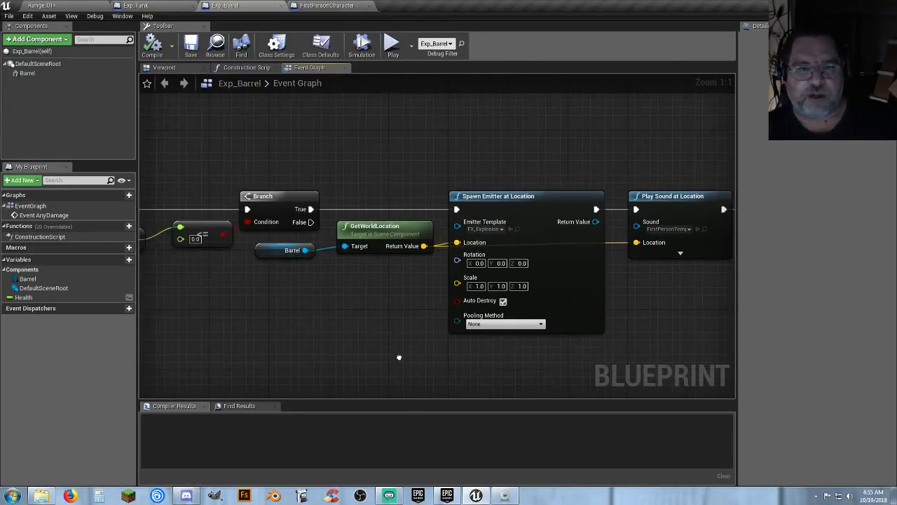
left_click(312, 7)
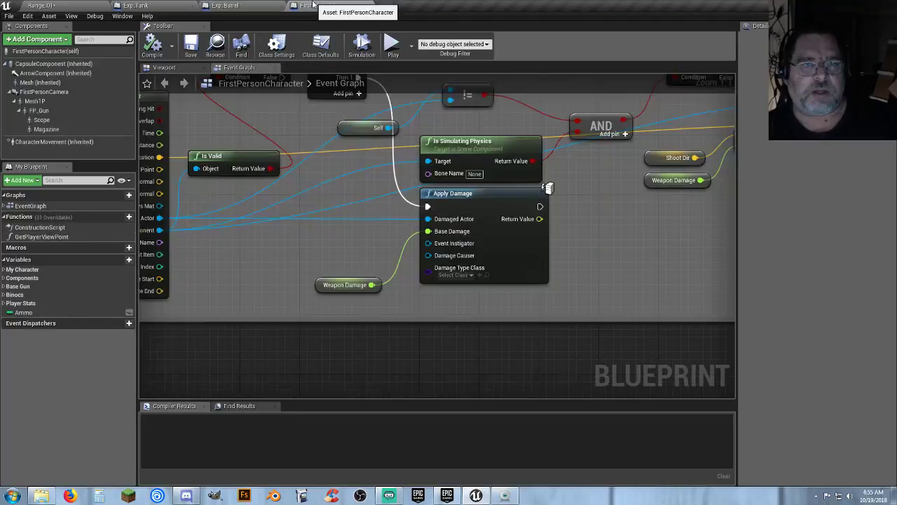
- Add a Spawn Emitter at Location node to the True output of Exp_Tank's Branch
left_click(170, 7)
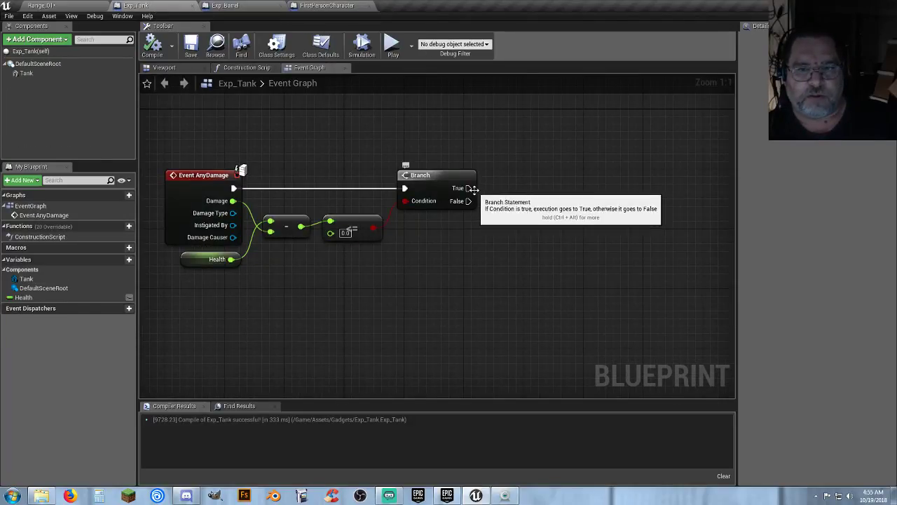
left_click_drag(468, 188, 538, 189)
type("spawn")
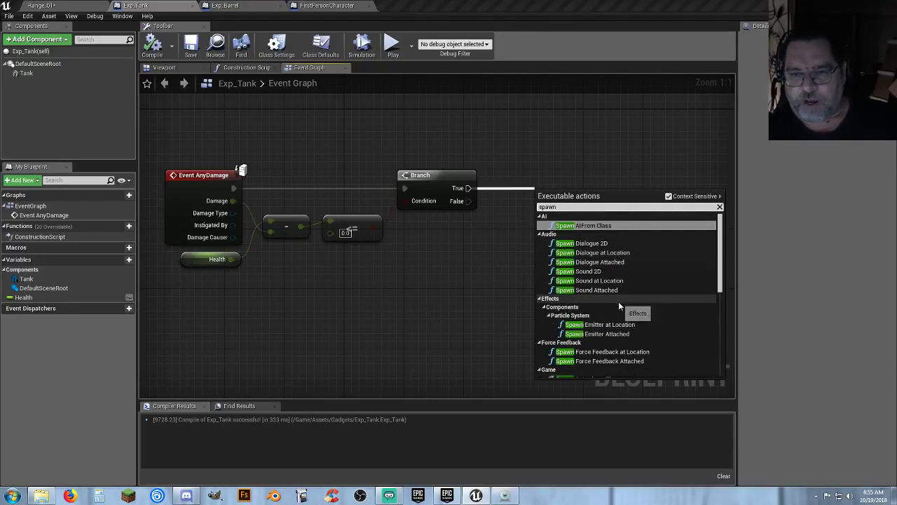
left_click(624, 324)
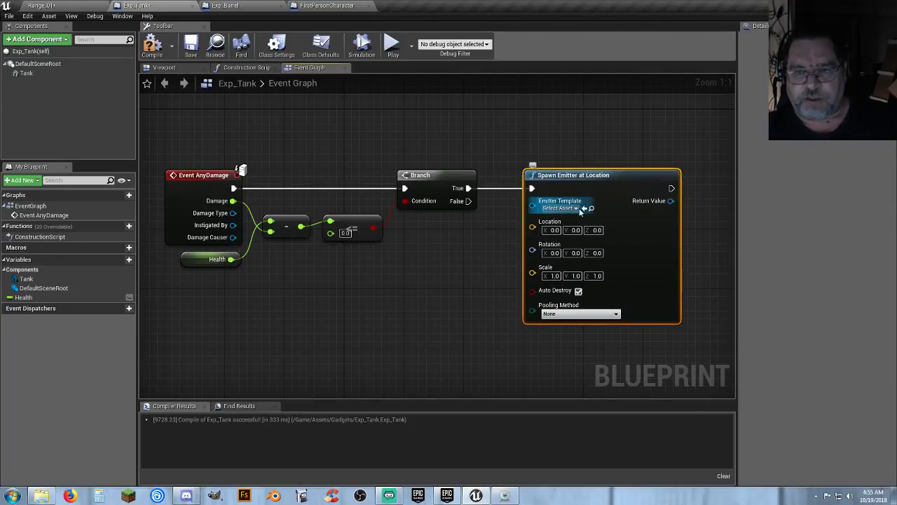
- Set the emitter template to FX_Explosion and feed the emitter's Location from a GetWorldLocation node targeting the Tank component
left_click(579, 209)
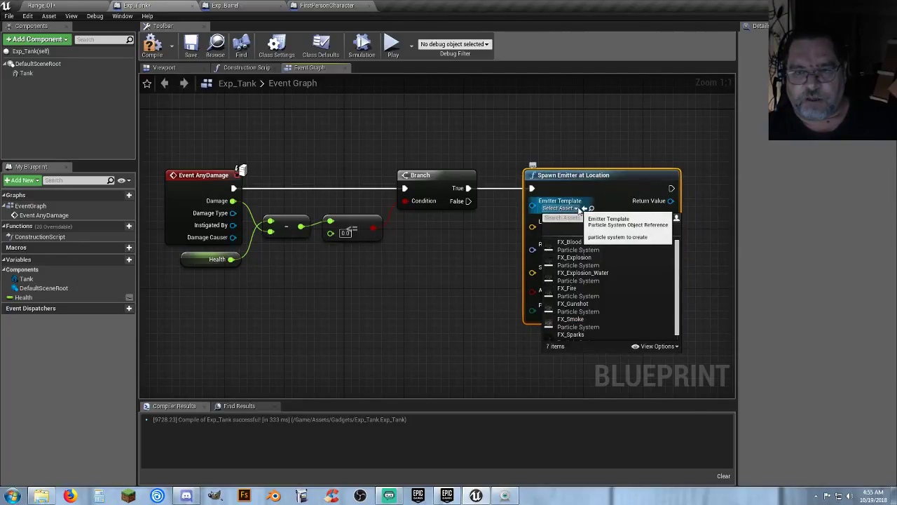
left_click(591, 269)
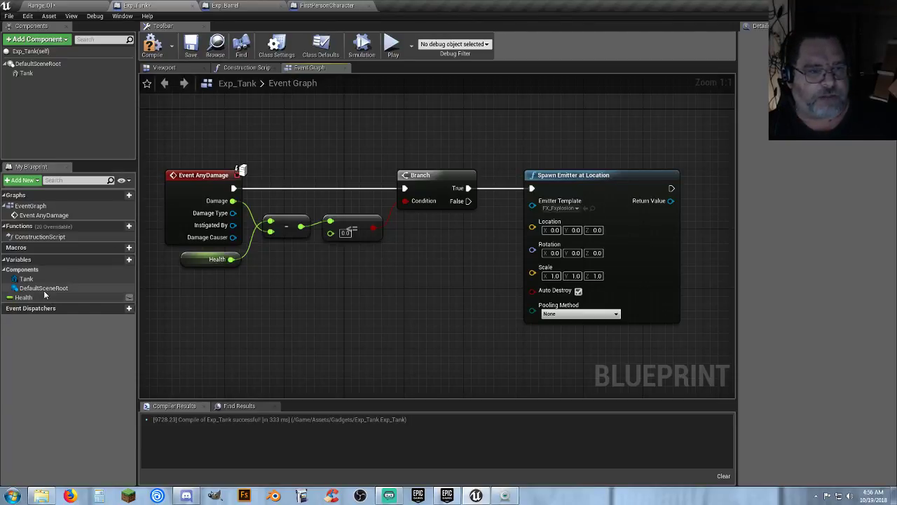
left_click_drag(41, 281, 336, 263)
left_click(343, 261)
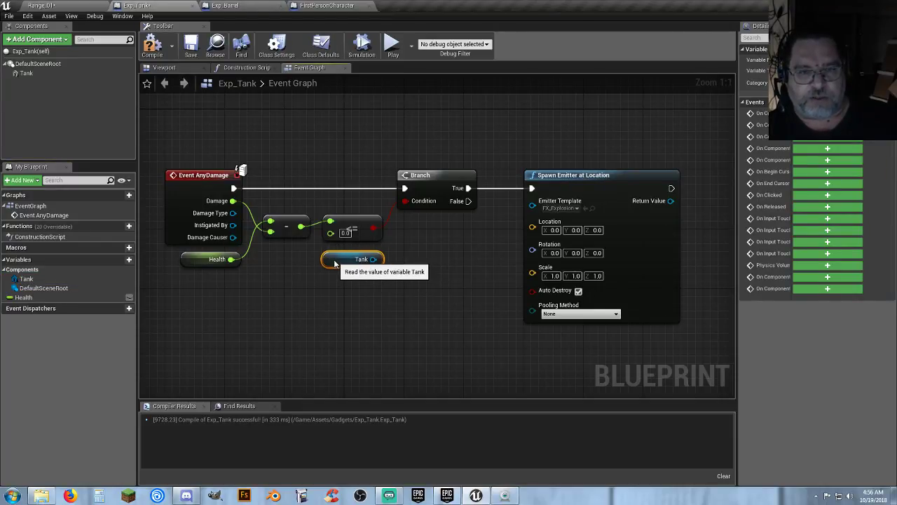
left_click(318, 294)
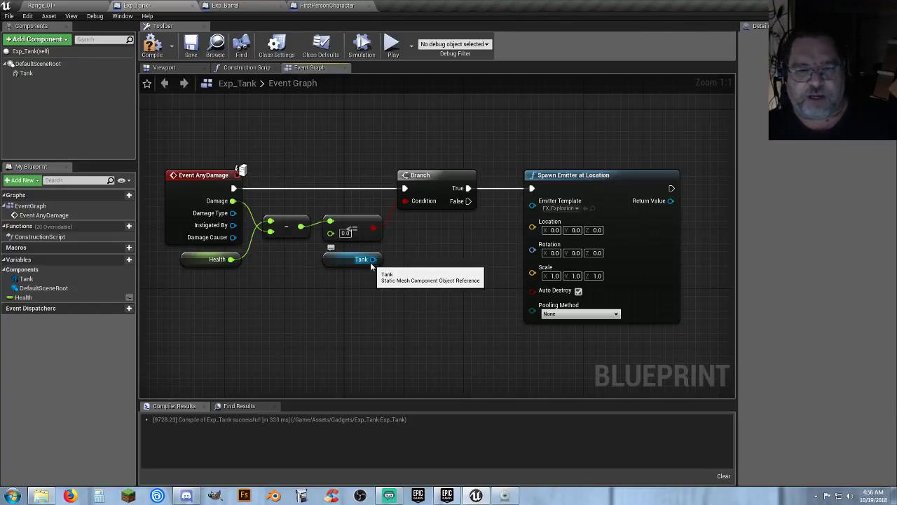
left_click_drag(372, 260, 412, 246)
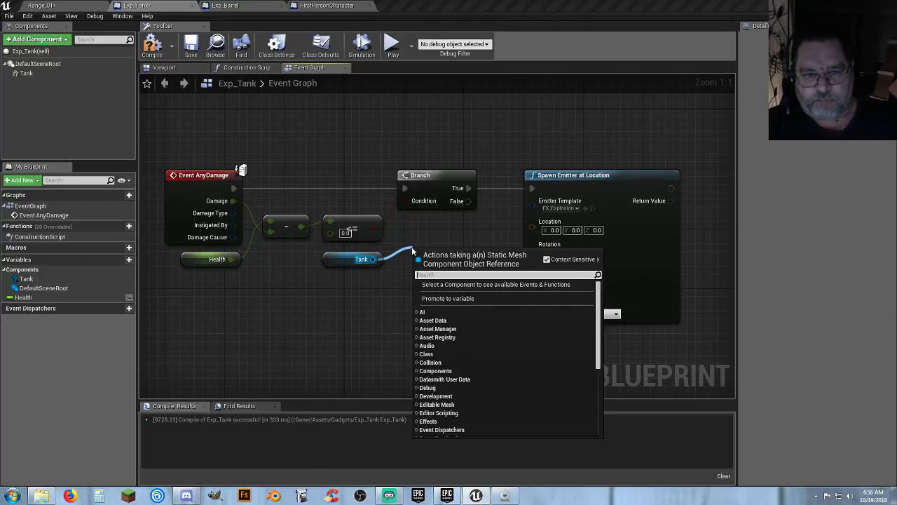
type("getworld")
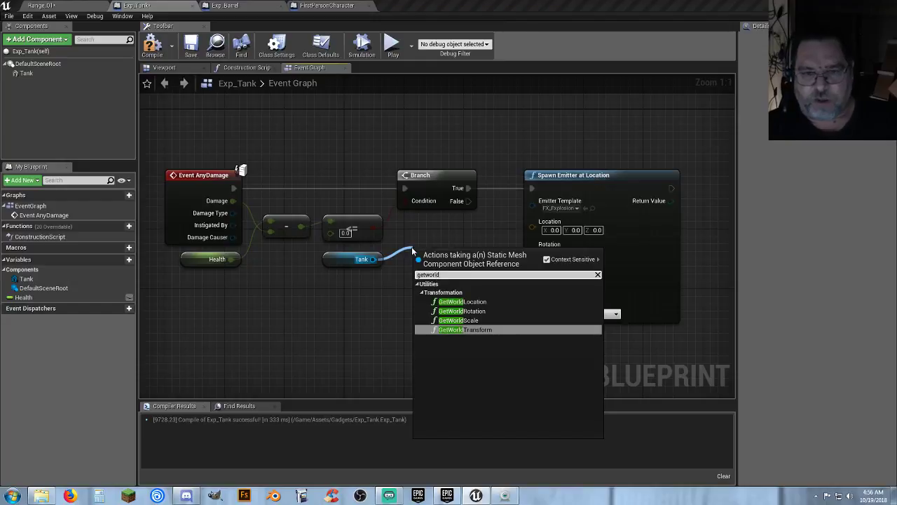
left_click(480, 302)
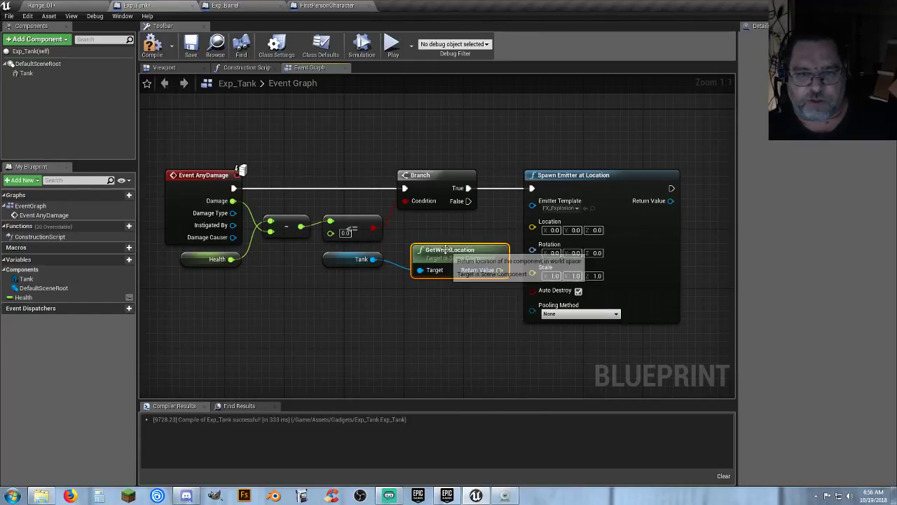
left_click_drag(456, 254, 531, 227)
- Add Play Sound at Location after the emitter, with sound FirstPersonTemplateWeaponFire02 and its Location fed by the Tank's world location
right_click_drag(472, 303, 298, 313)
left_click_drag(505, 202, 547, 199)
type("playso")
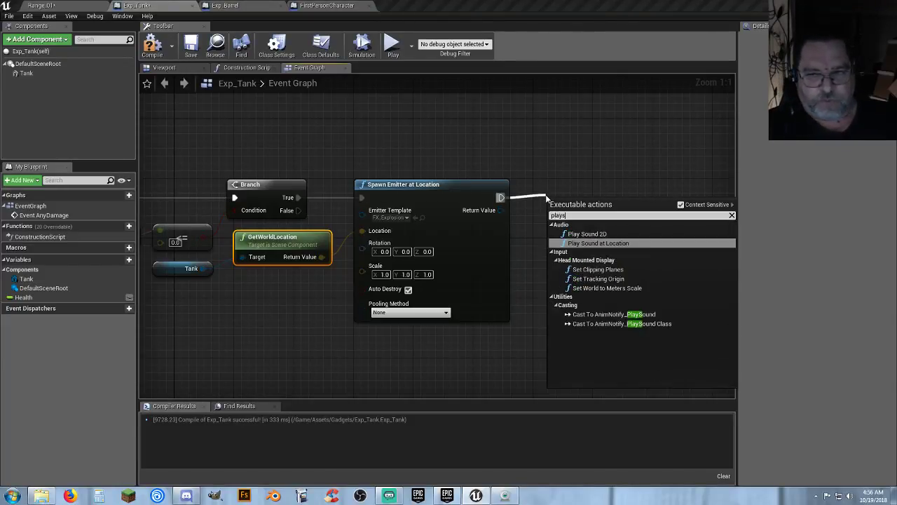
left_click(596, 243)
left_click_drag(575, 201, 556, 199)
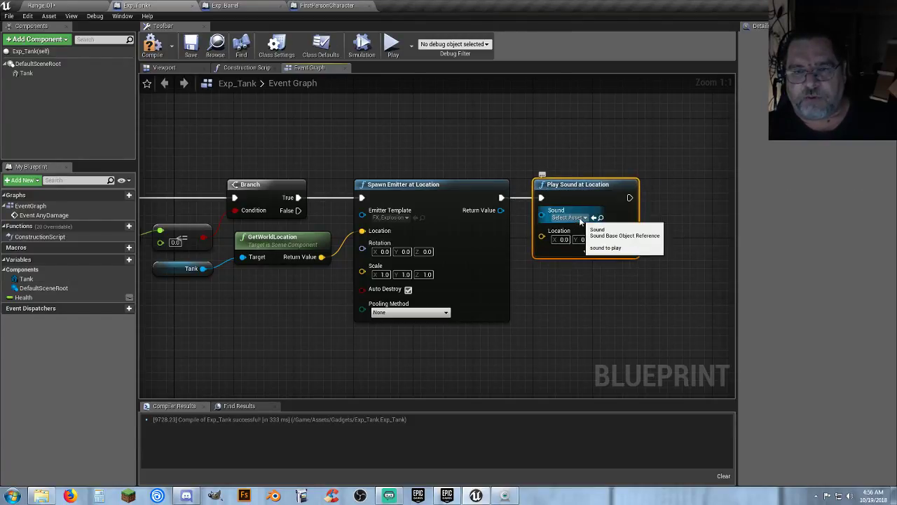
left_click(569, 217)
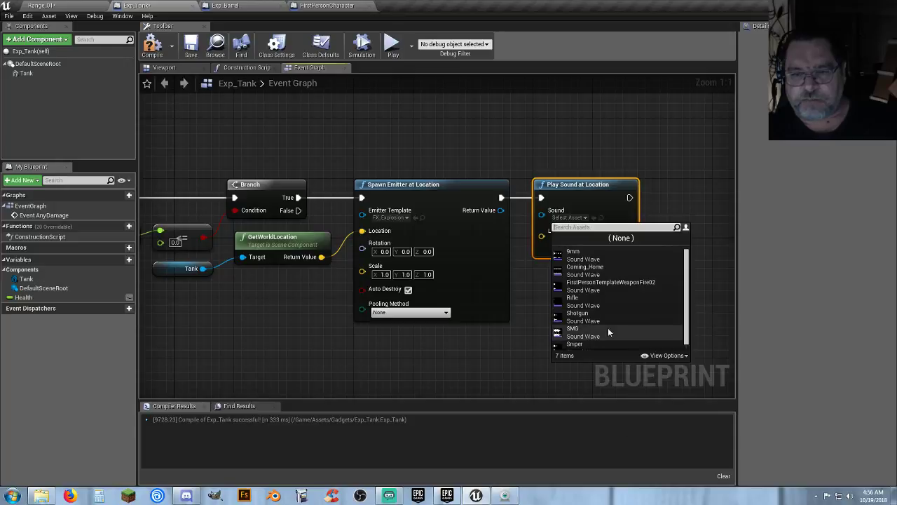
left_click(598, 283)
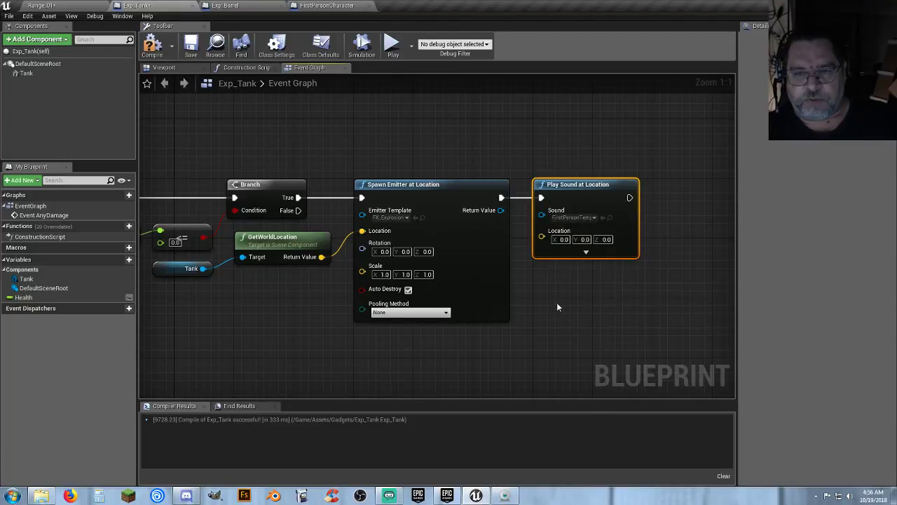
left_click_drag(321, 256, 542, 236)
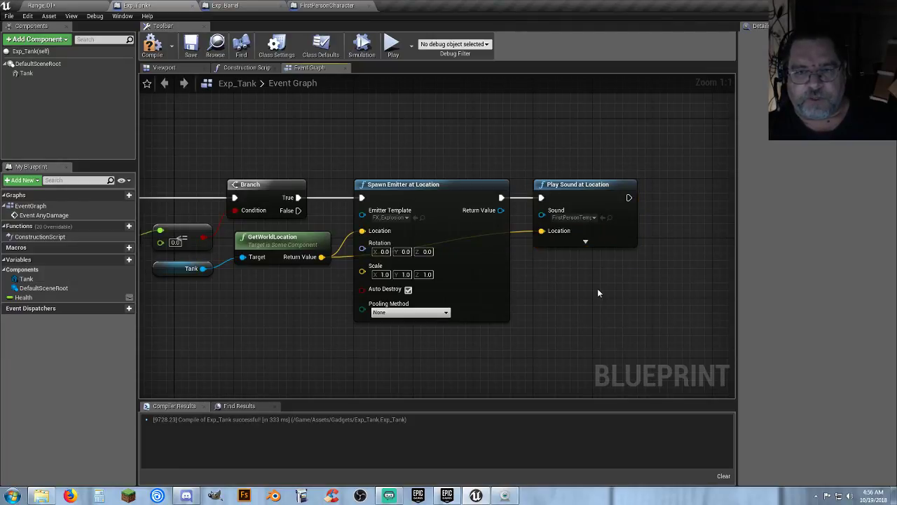
- Add a DestroyActor node targeting self after Play Sound at Location, and align it with the sound node
right_click_drag(597, 293, 506, 311)
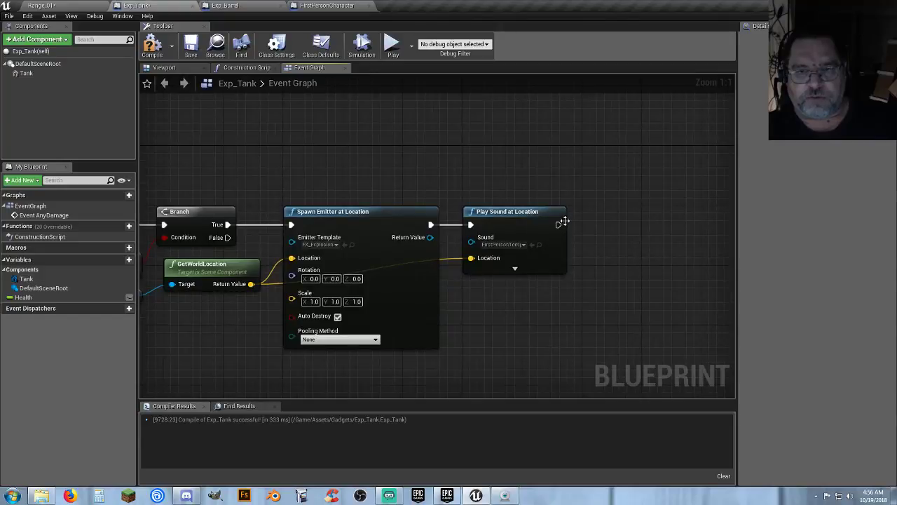
left_click_drag(563, 221, 616, 224)
type("des")
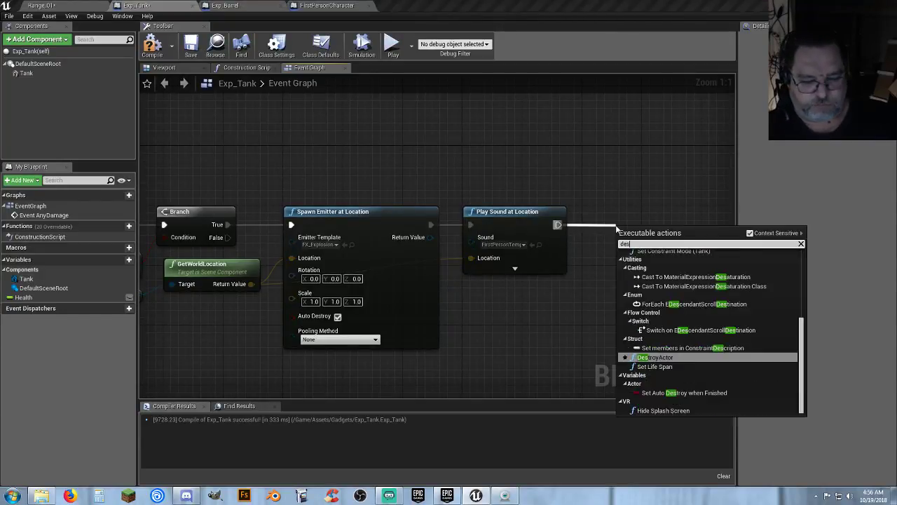
type("tro")
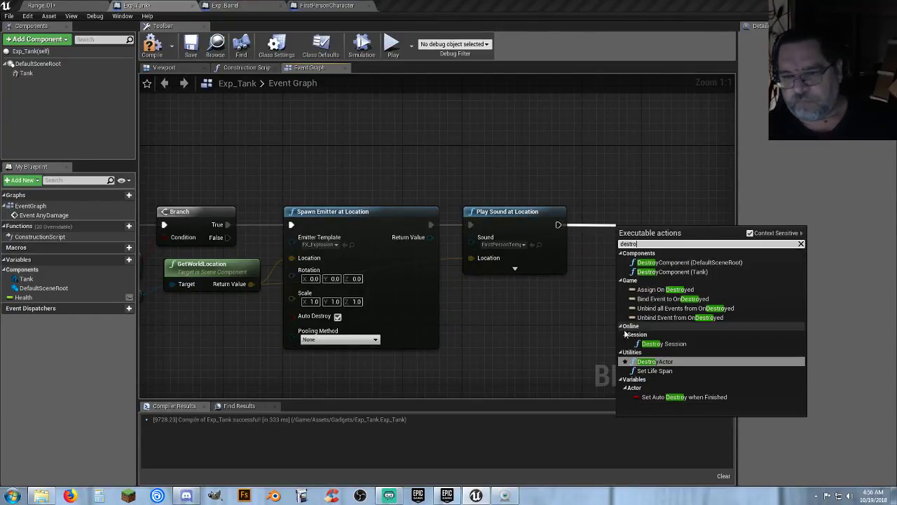
left_click(653, 361)
left_click_drag(640, 236, 602, 207)
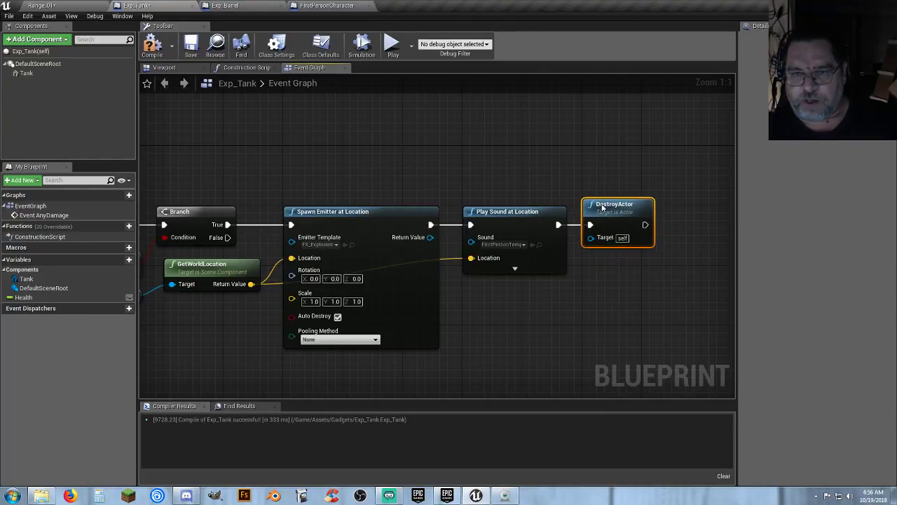
left_click(536, 312)
- Compile and save Exp_Tank, check it against the Exp_Barrel graph, and close the Exp_Barrel and FirstPersonCharacter blueprints
left_click(152, 45)
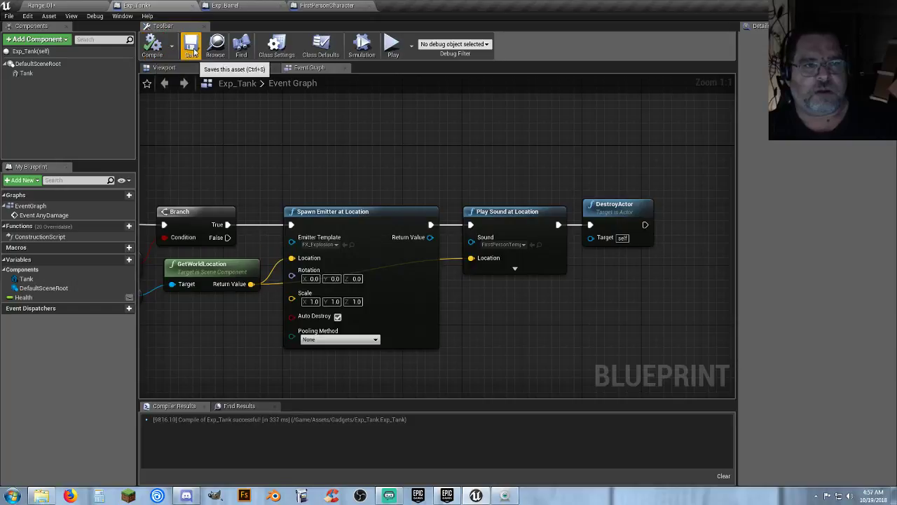
left_click(192, 51)
left_click(227, 6)
mouse_move(656, 303)
right_mouse_down()
mouse_move(337, 299)
mouse_move(626, 283)
right_mouse_up()
mouse_move(249, 298)
right_mouse_down()
mouse_move(339, 299)
mouse_move(521, 323)
right_mouse_up()
left_click(280, 5)
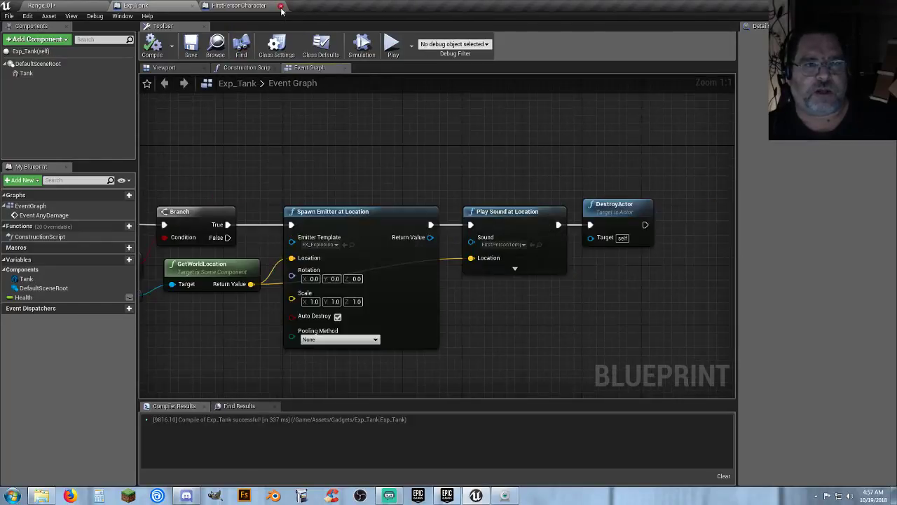
left_click(279, 6)
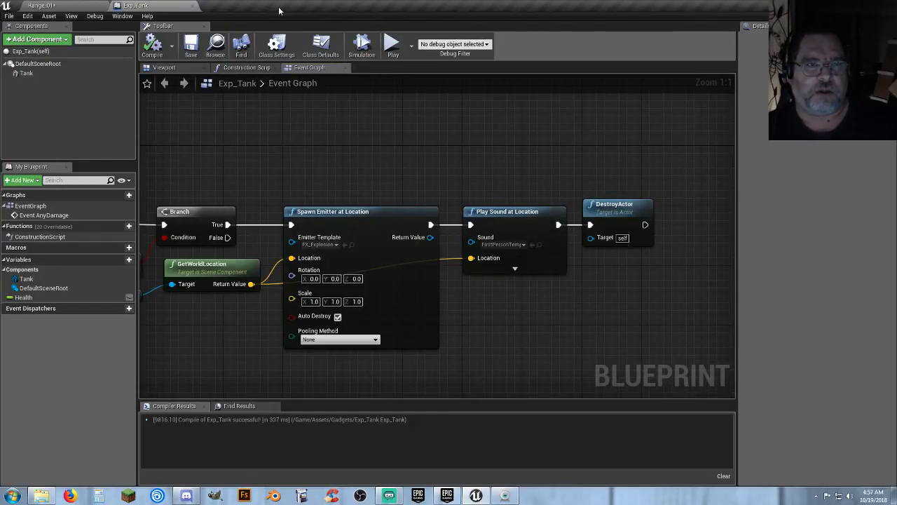
- Place three Exp_Tank actors in a row beside the barrels in the Range_01 level, and save the level
left_click(56, 6)
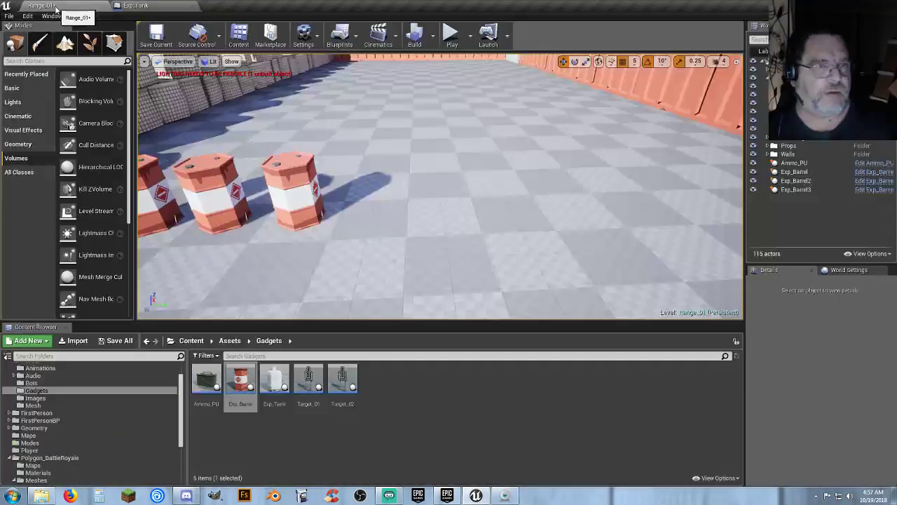
left_click_drag(272, 409, 371, 213)
left_click_drag(275, 384, 439, 213)
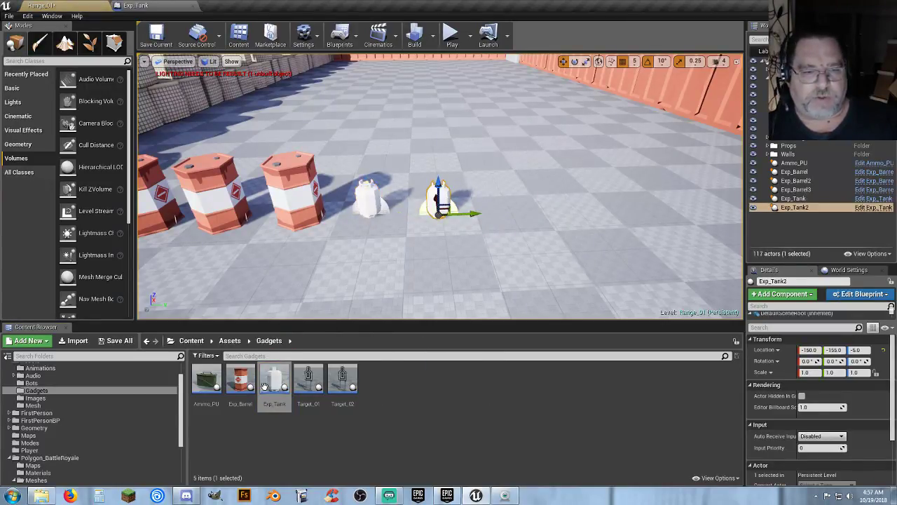
left_click_drag(275, 384, 507, 211)
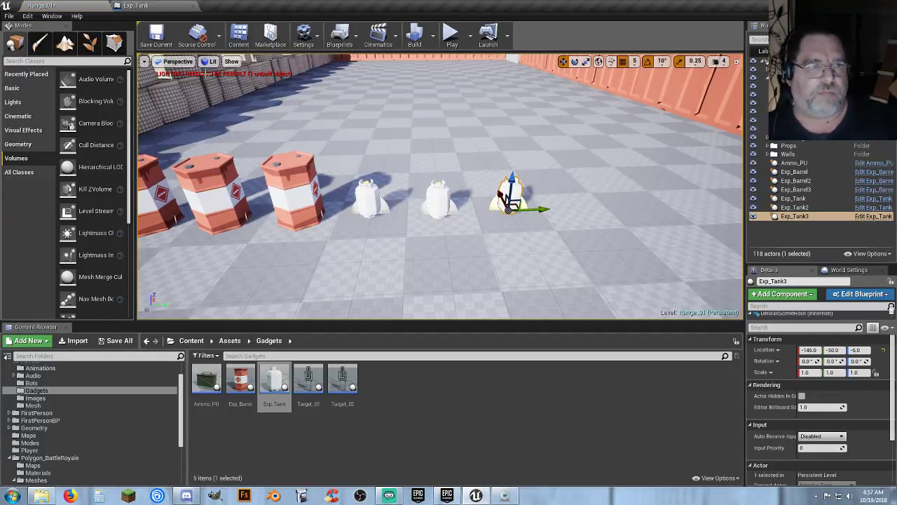
left_click(119, 341)
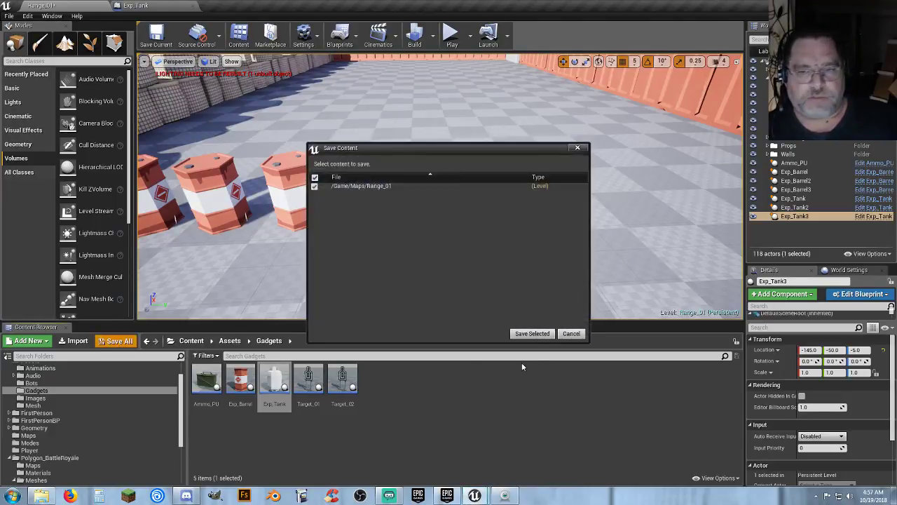
left_click(531, 338)
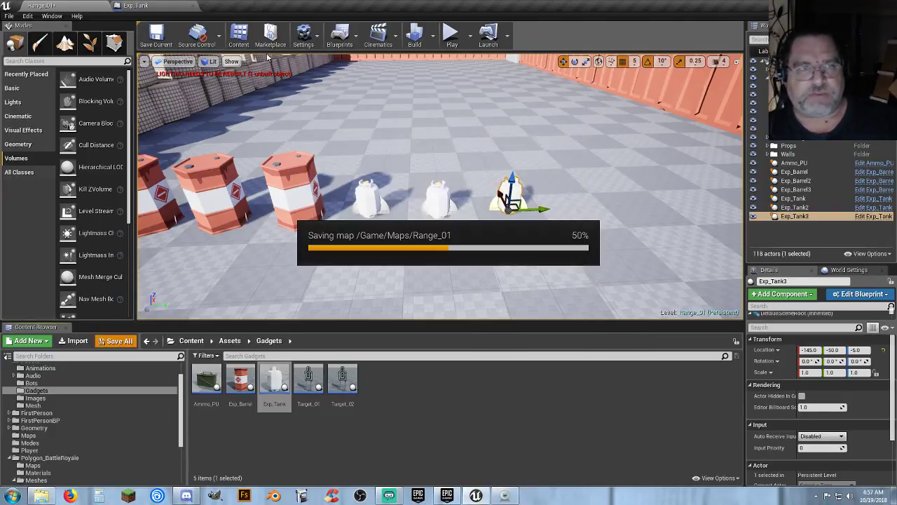
- Play the level and walk through the range with the scoped rifle, firing and aiming at the silhouette targets
left_click(452, 33)
key("w")
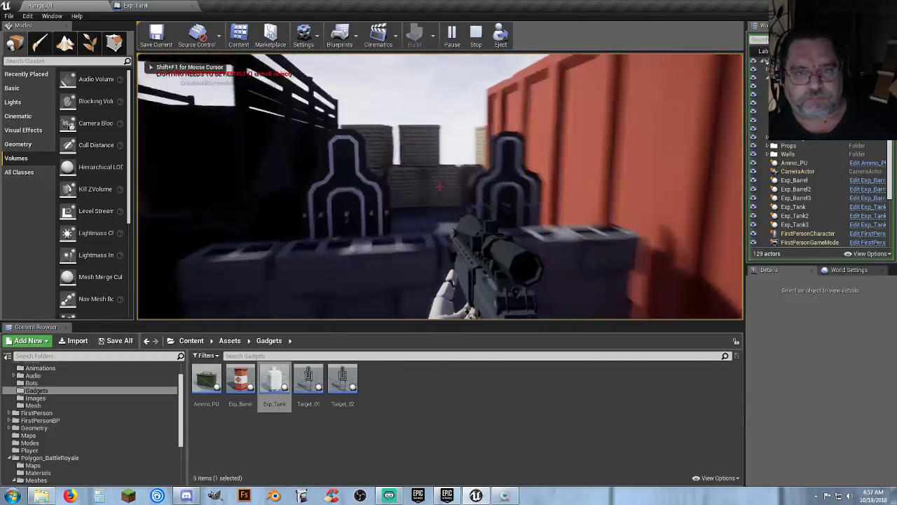
left_click(440, 186)
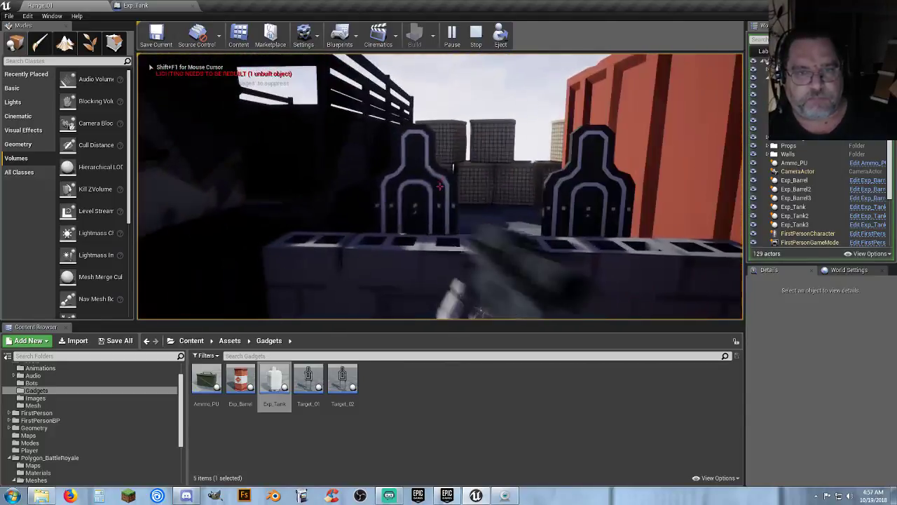
left_click(439, 187)
key("w")
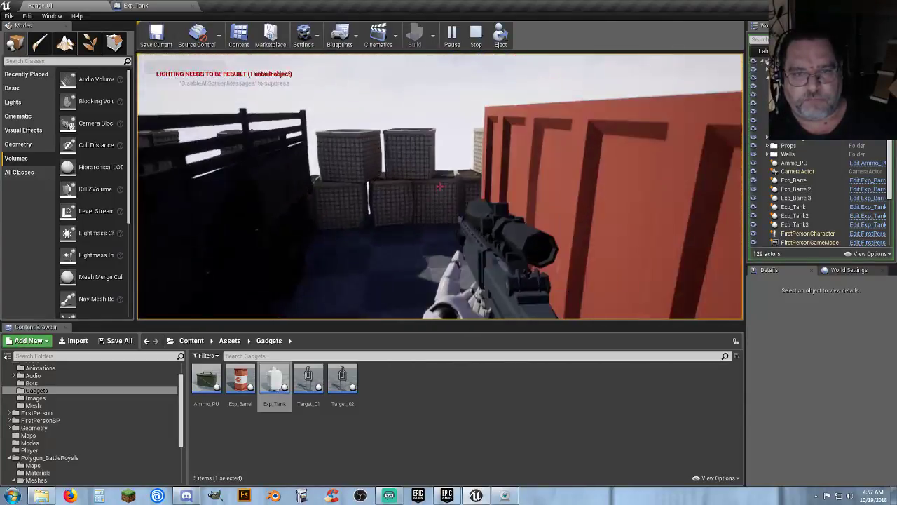
key("w")
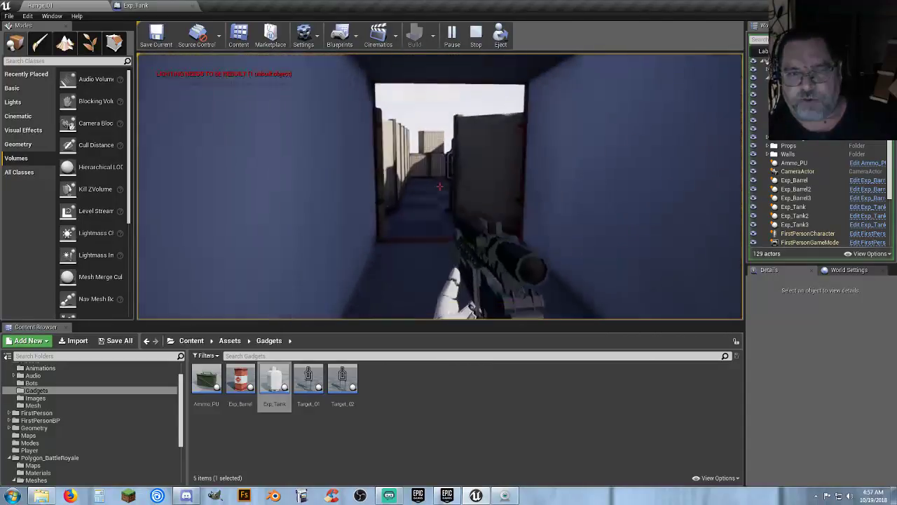
key("w")
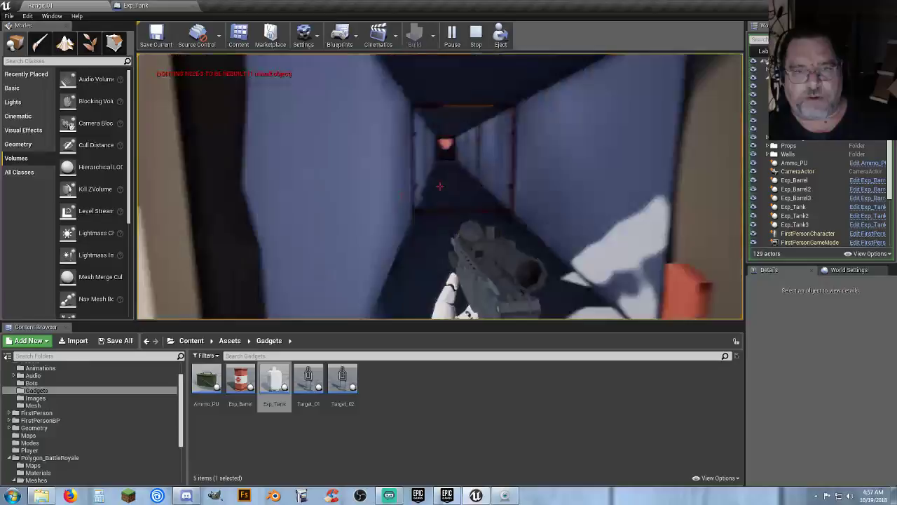
right_click(440, 185)
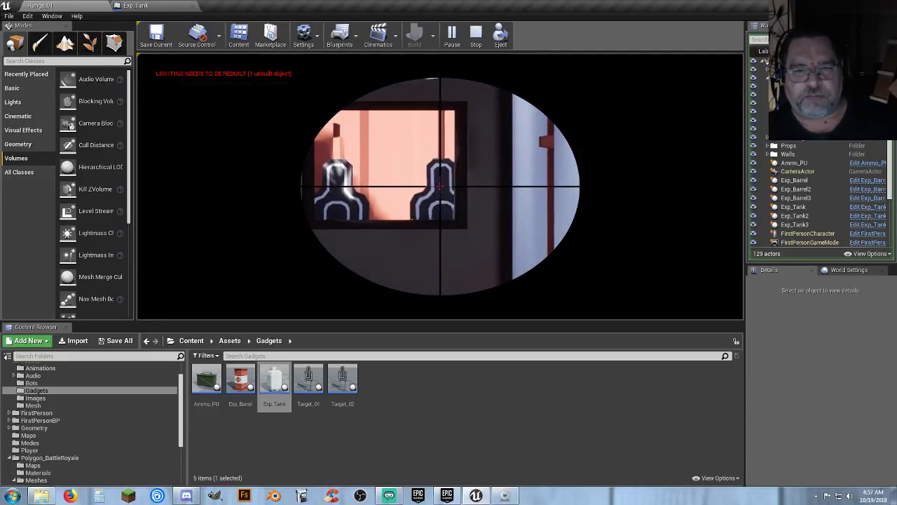
- Approach the three propane tanks and shoot each one to test its explosion and removal
key("w")
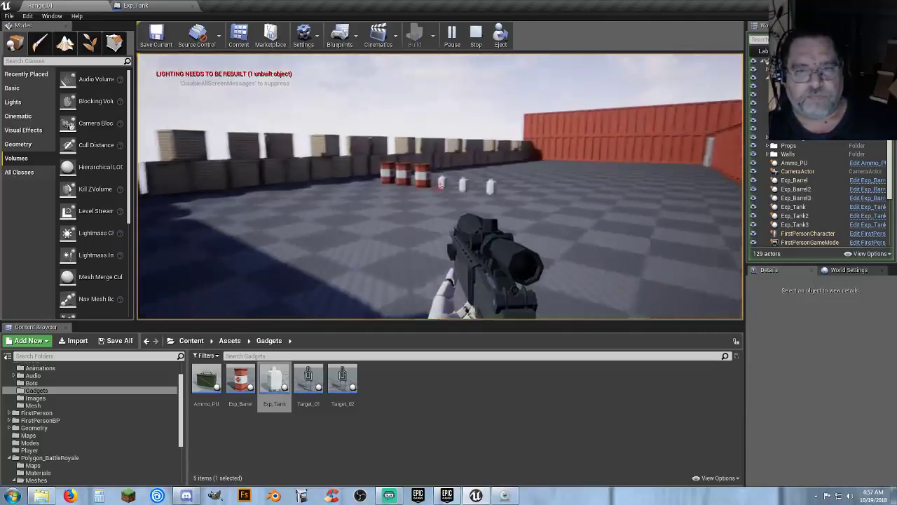
right_click(440, 186)
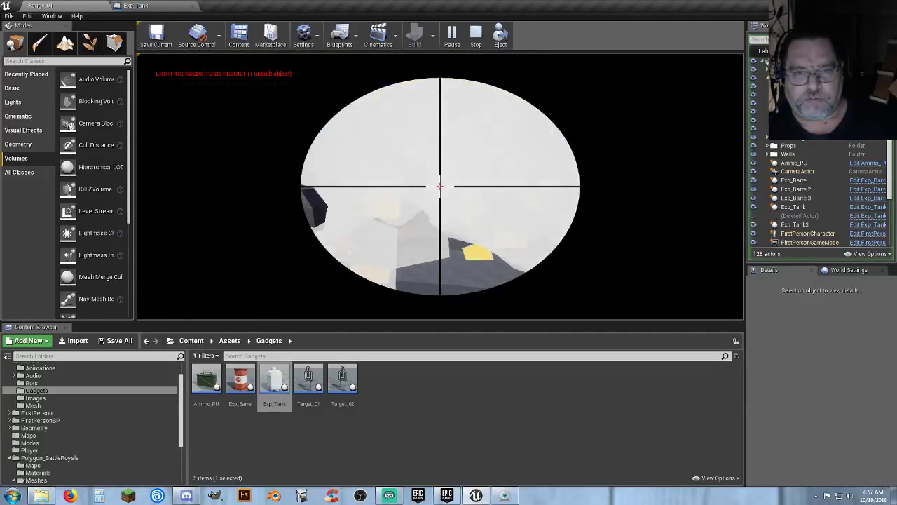
right_click(441, 186)
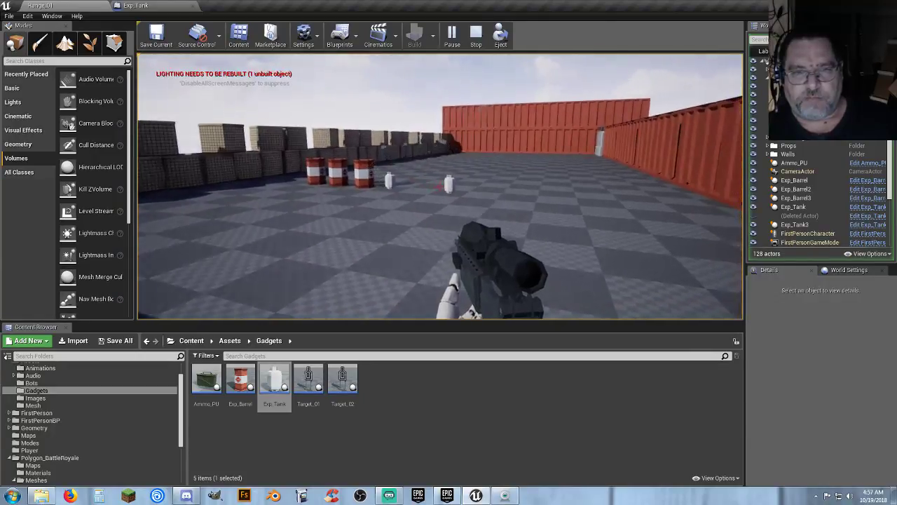
left_click(440, 185)
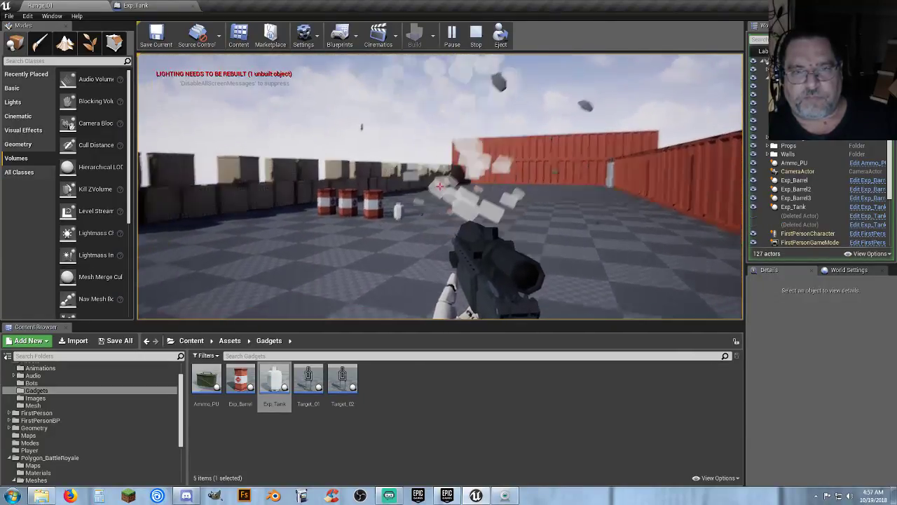
left_click(440, 186)
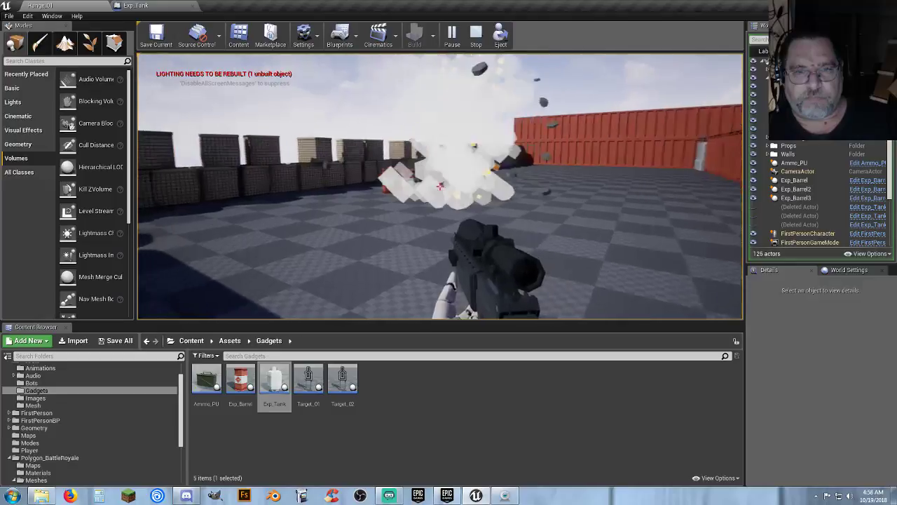
- Shoot the explosive barrels, aim the scope past the wrecked car at the silhouette targets, and stop the play session
left_click(440, 186)
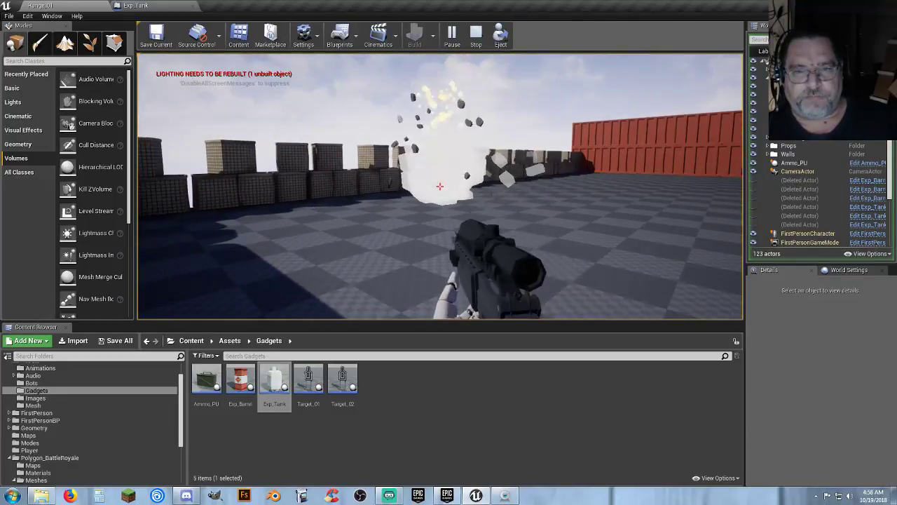
right_click(440, 186)
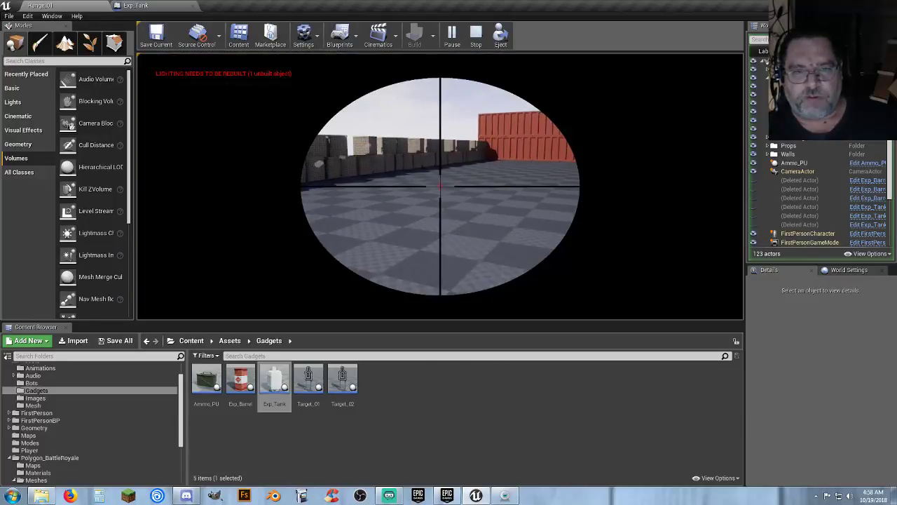
right_click(440, 185)
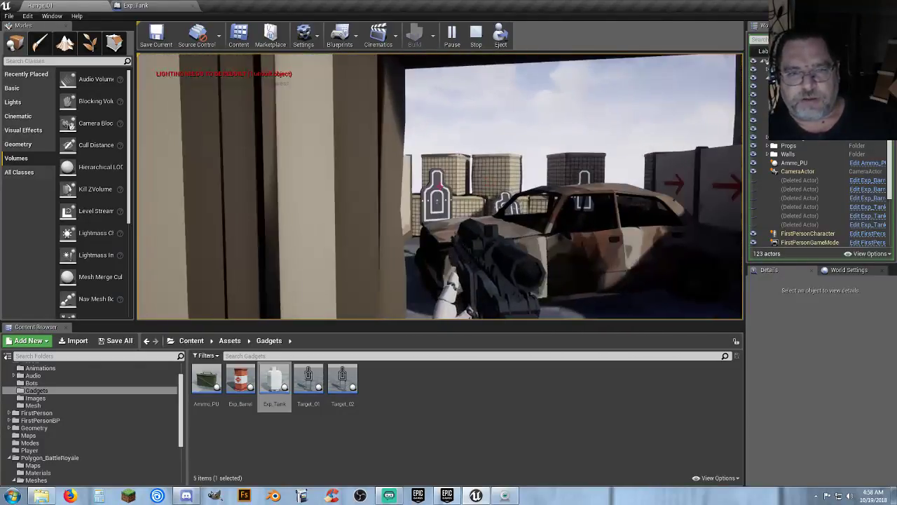
right_click(440, 187)
scroll(440, 186, "up", 4)
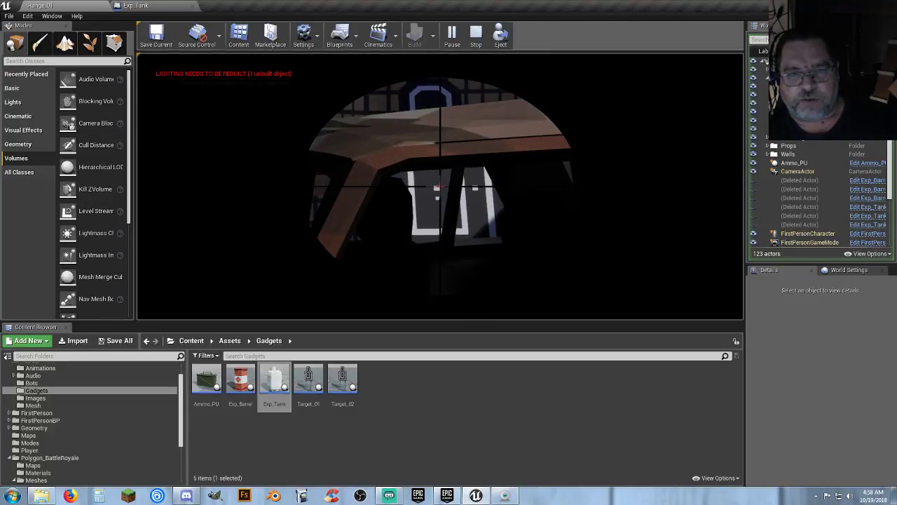
key("Escape")
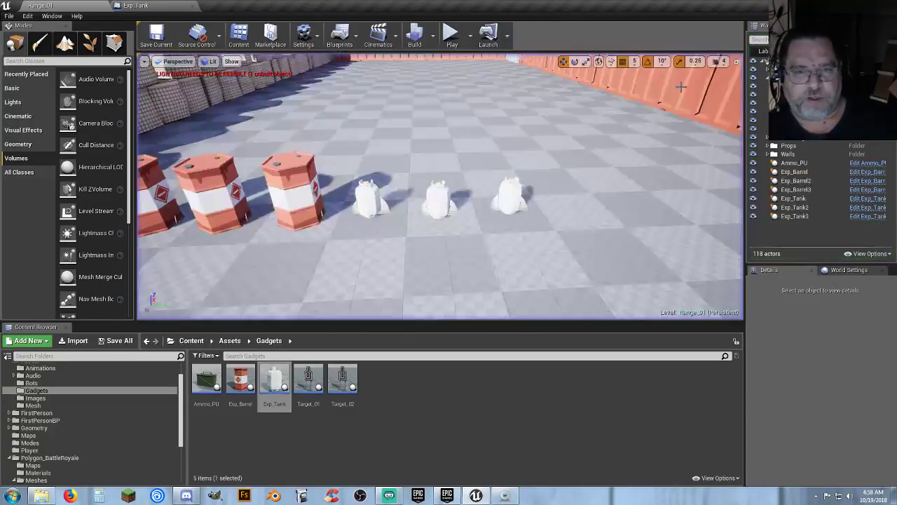
- Place the SK_Veh_Car_01 mesh from the Vehicles folder on the open range floor and rotate it 90° about the vertical axis
right_click_drag(561, 185, 502, 312)
left_click(618, 154)
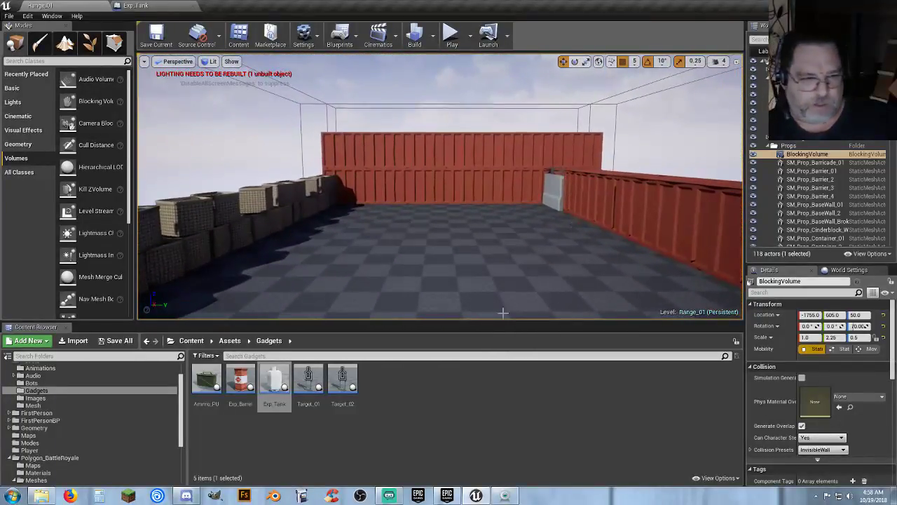
left_click(489, 404)
scroll(77, 443, "down", 2)
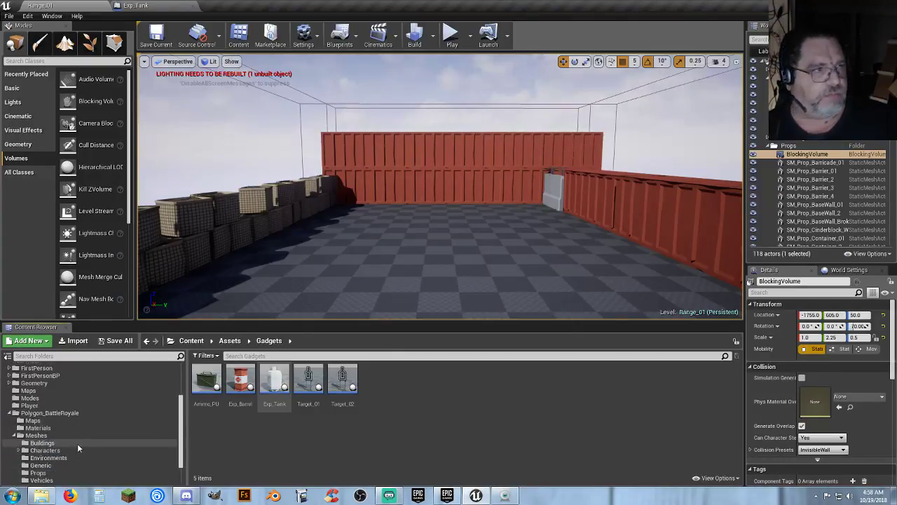
scroll(55, 442, "down", 1)
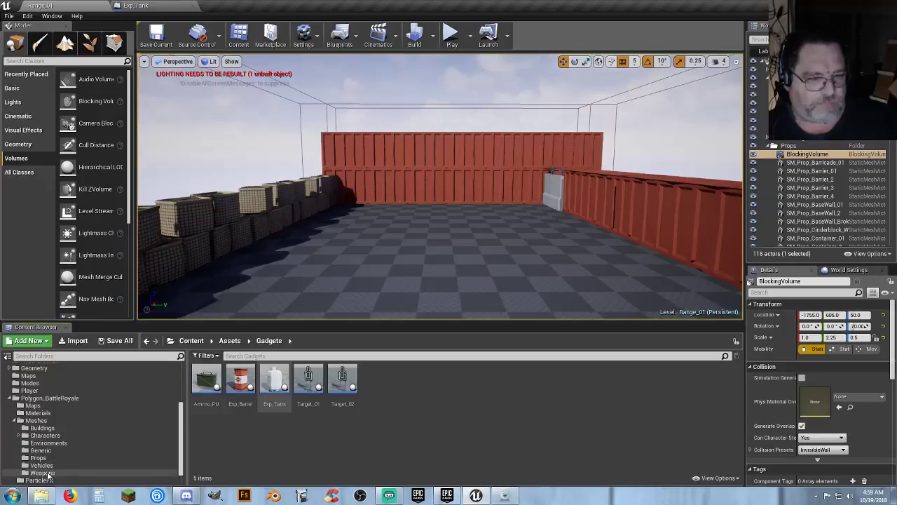
left_click(41, 464)
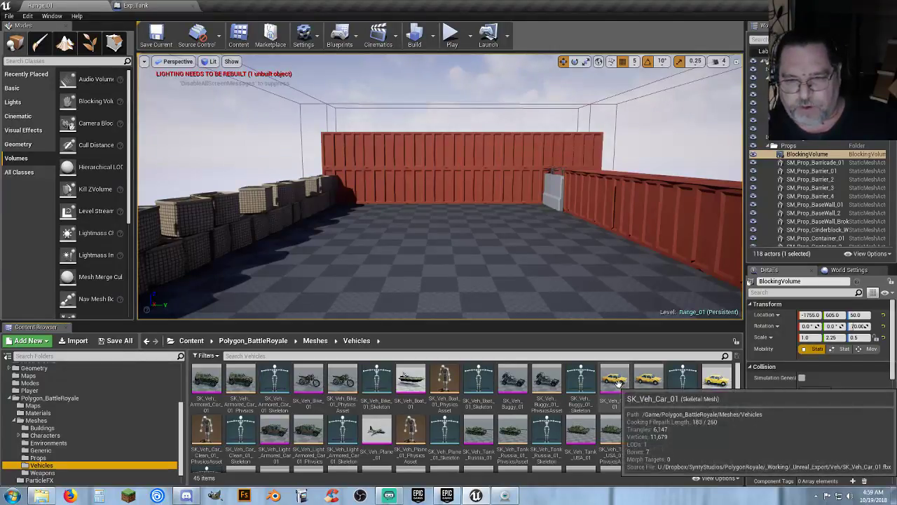
left_click_drag(617, 383, 435, 254)
key("w")
mouse_move(526, 160)
right_mouse_down()
mouse_move(462, 160)
mouse_move(526, 160)
right_mouse_up()
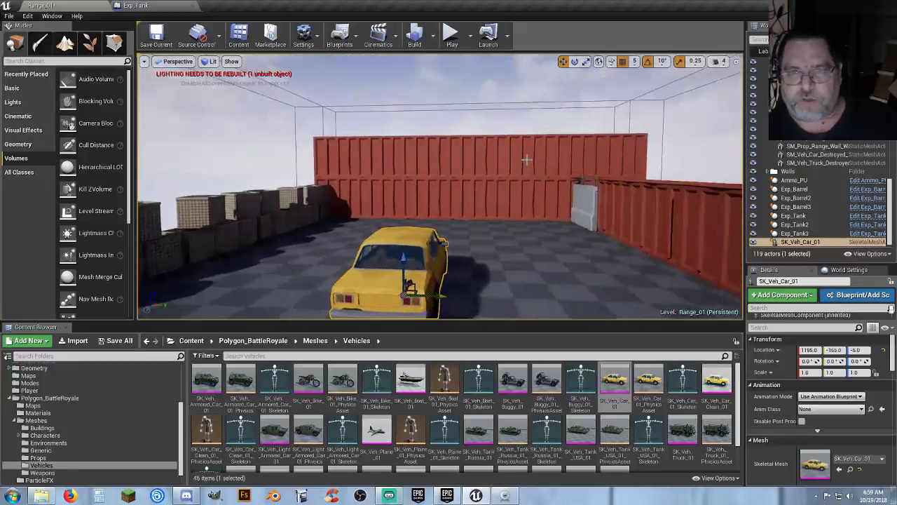
left_click(575, 62)
left_click_drag(446, 307, 468, 302)
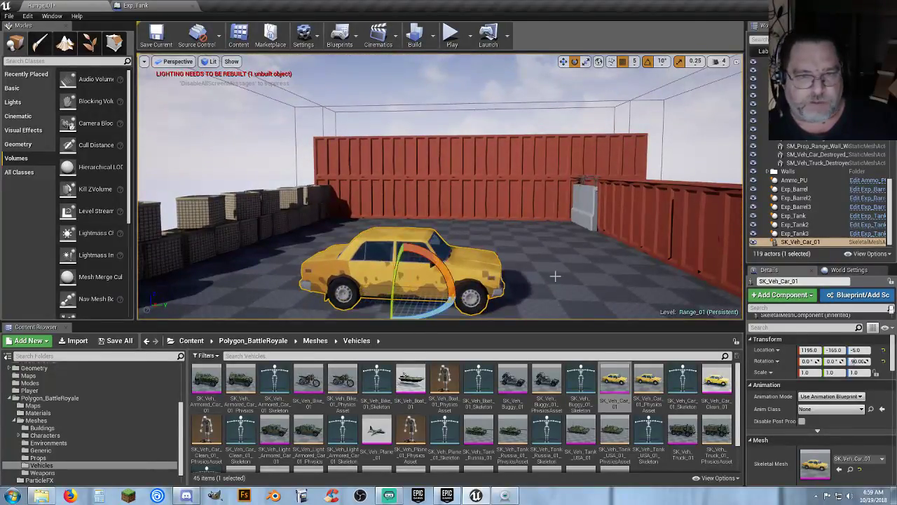
- Place a Target_01 actor from the Gadgets folder on the range floor behind the yellow car
key("d")
right_click_drag(555, 274, 246, 274)
key("a")
right_click_drag(448, 226, 477, 189)
key("d")
right_click_drag(540, 270, 540, 317)
key("s")
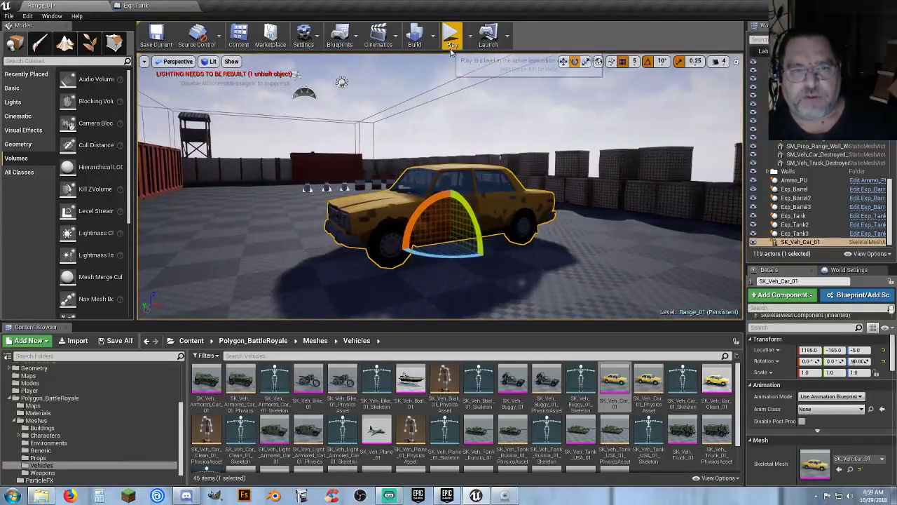
scroll(76, 405, "up", 2)
scroll(74, 404, "up", 2)
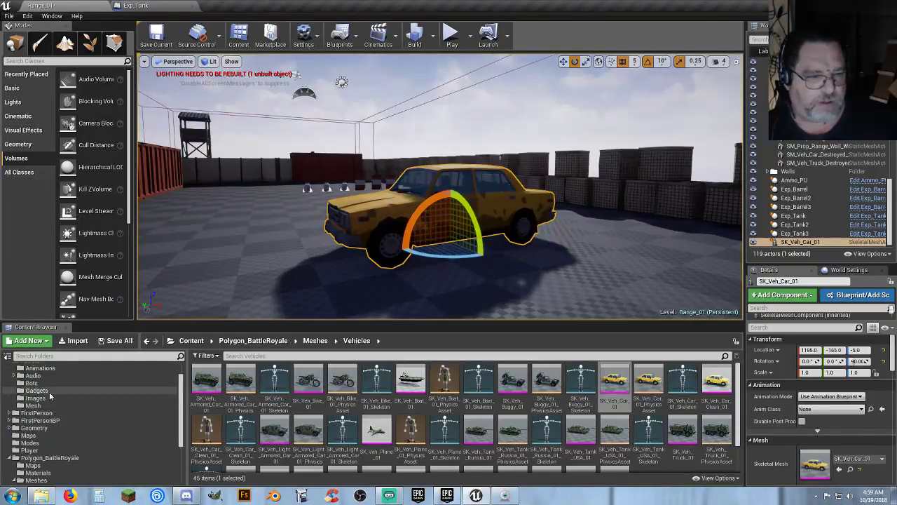
left_click(49, 391)
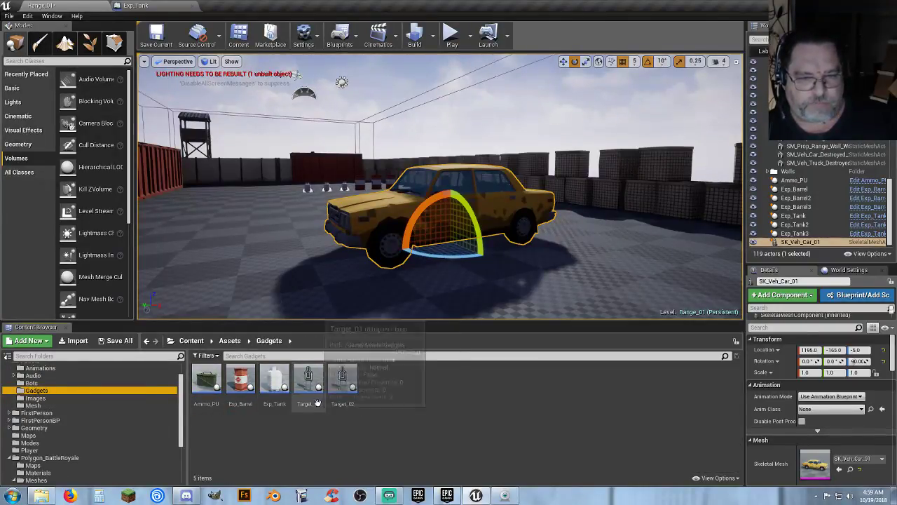
left_click_drag(308, 382, 495, 257)
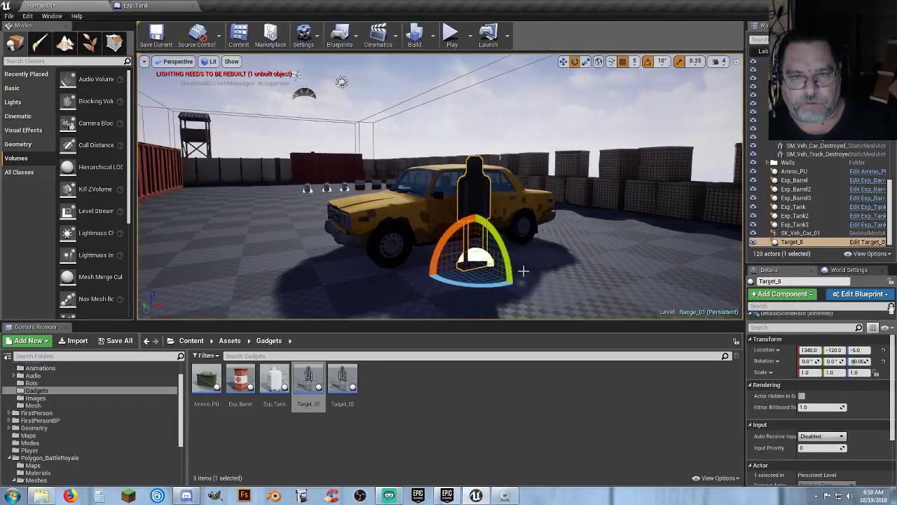
- Duplicate the target behind the car and offset the copy about 85 units along the car's side
key("d")
right_click_drag(553, 253, 489, 254)
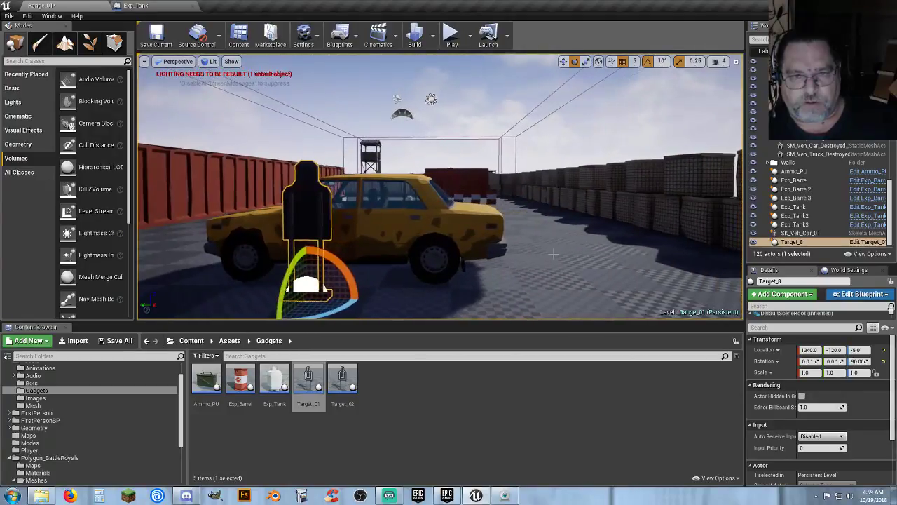
key("d")
right_click_drag(554, 273, 502, 139)
key("a")
key("s")
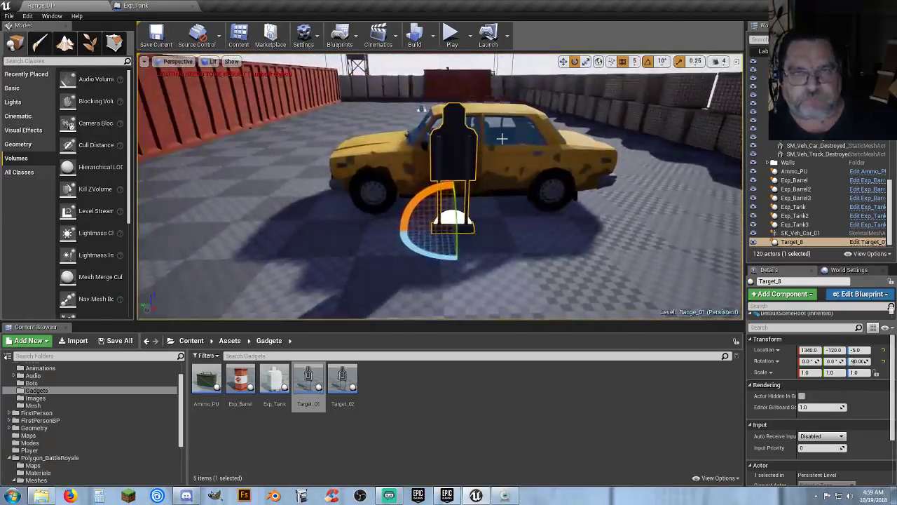
left_click(563, 62)
key("ctrl+w")
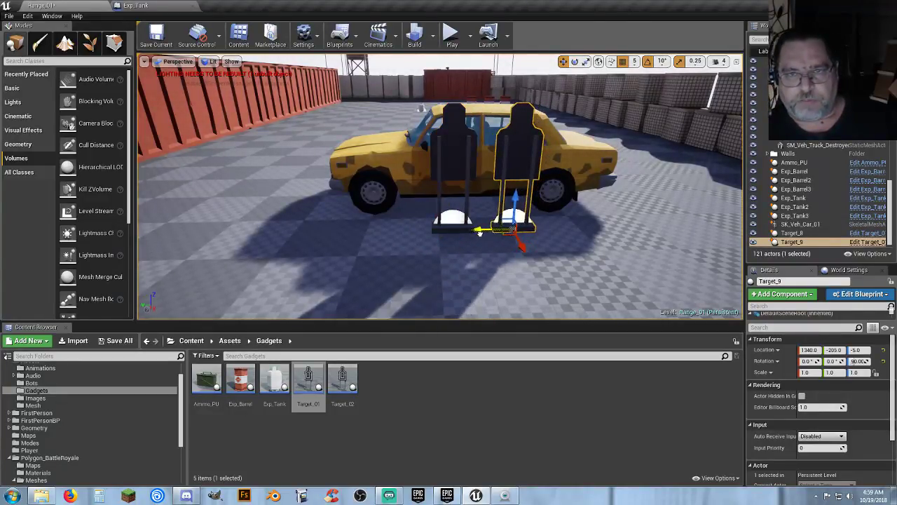
- Play the level, run through the range to the open area, and aim the scope at the yellow car
left_click(451, 33)
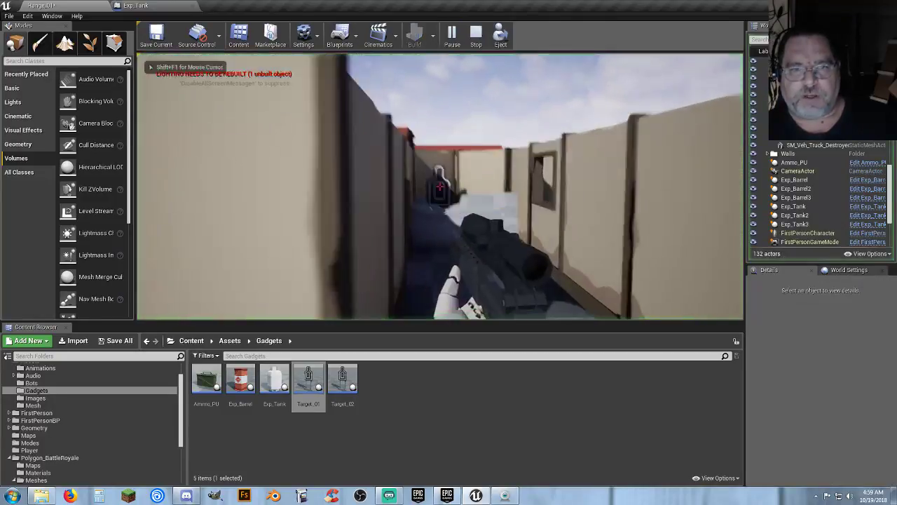
key("w")
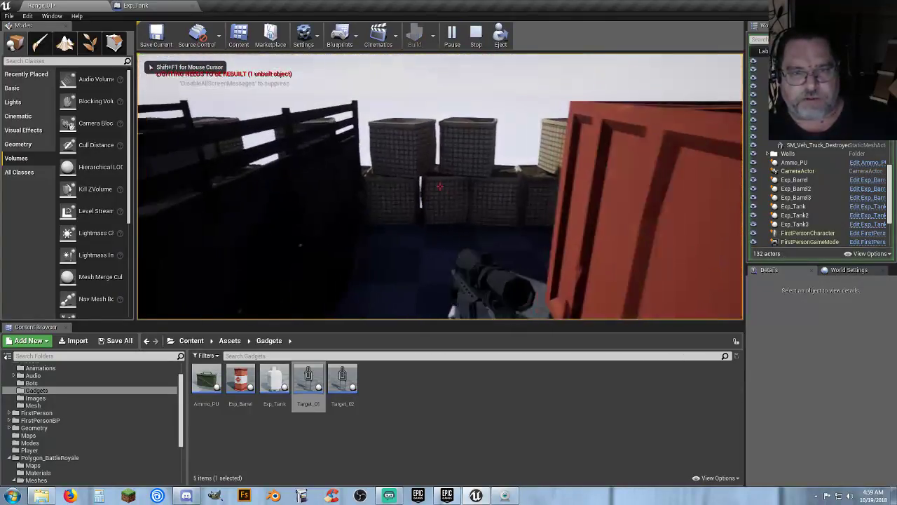
key("w")
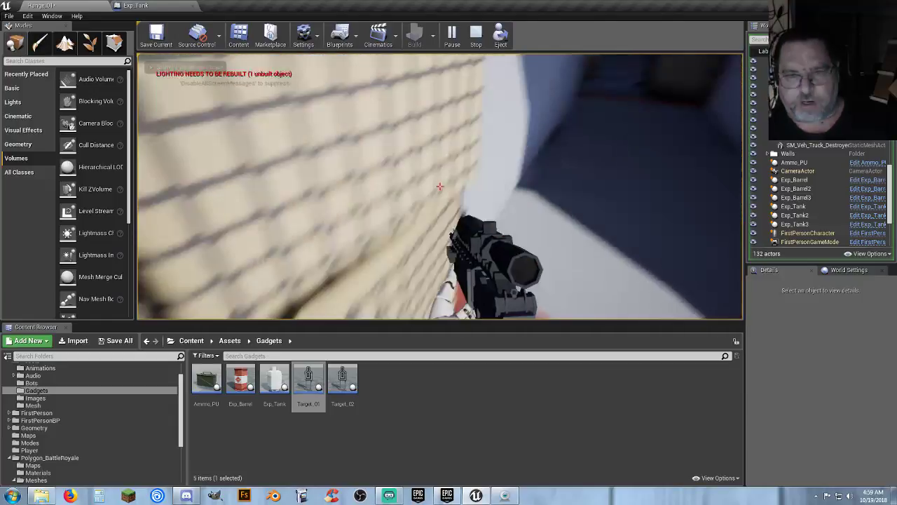
key("w")
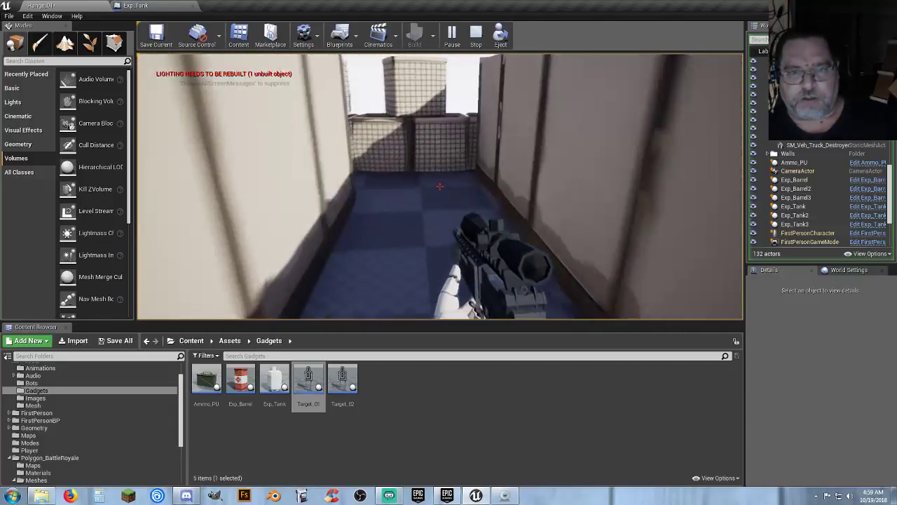
key("w")
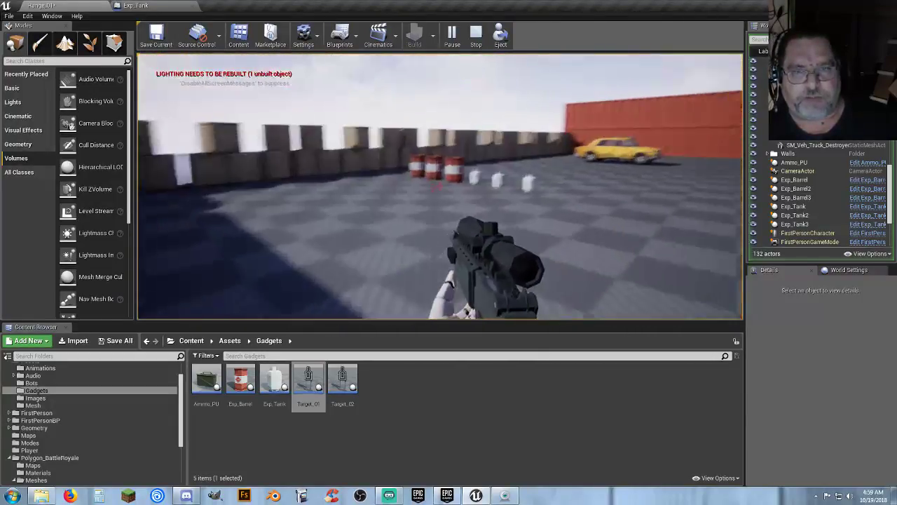
key("w")
right_click(440, 186)
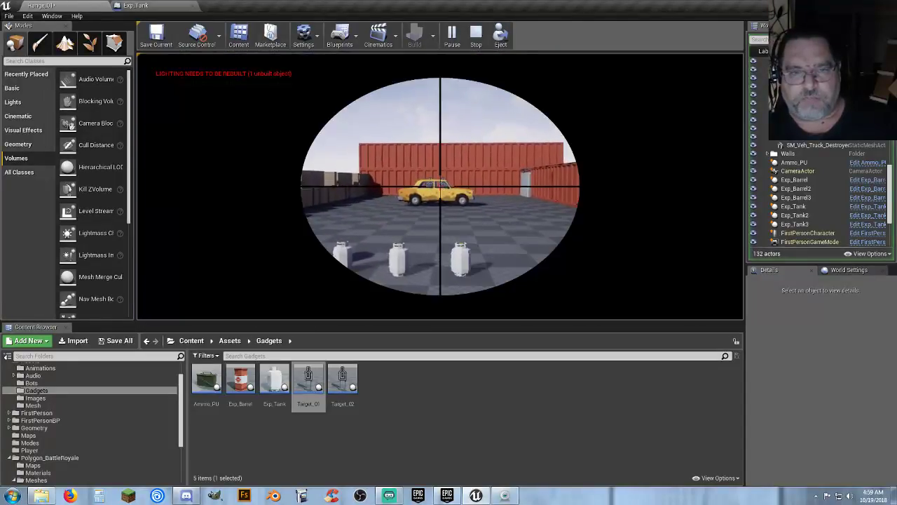
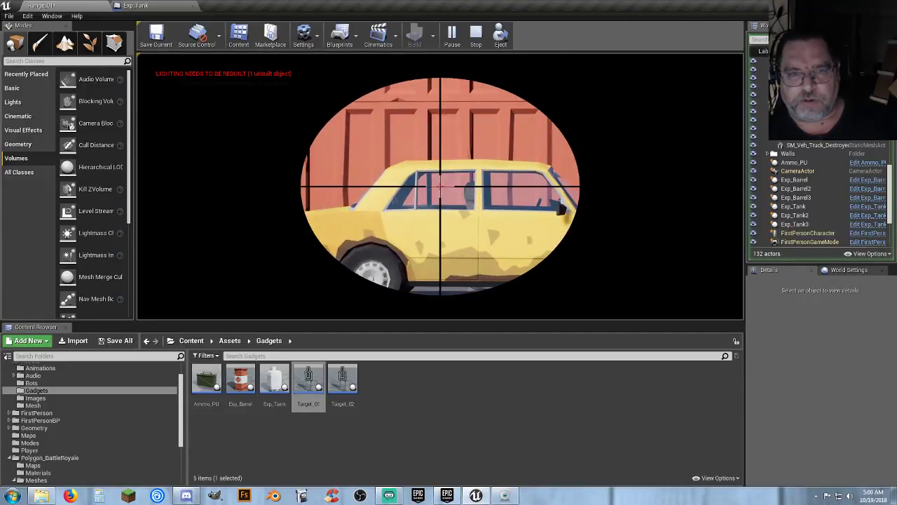
- Walk up to the yellow car, jump onto it to check the targets behind it, and stop the play session
key("d")
key("w")
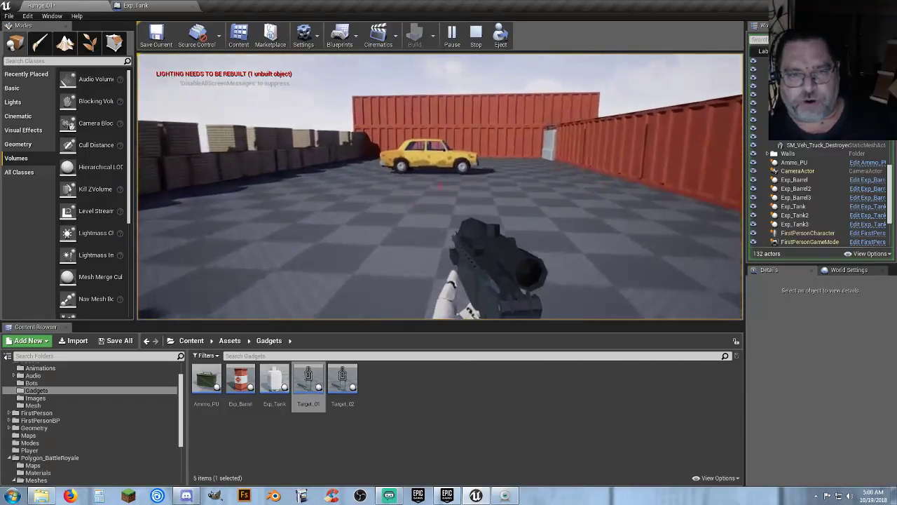
key("w")
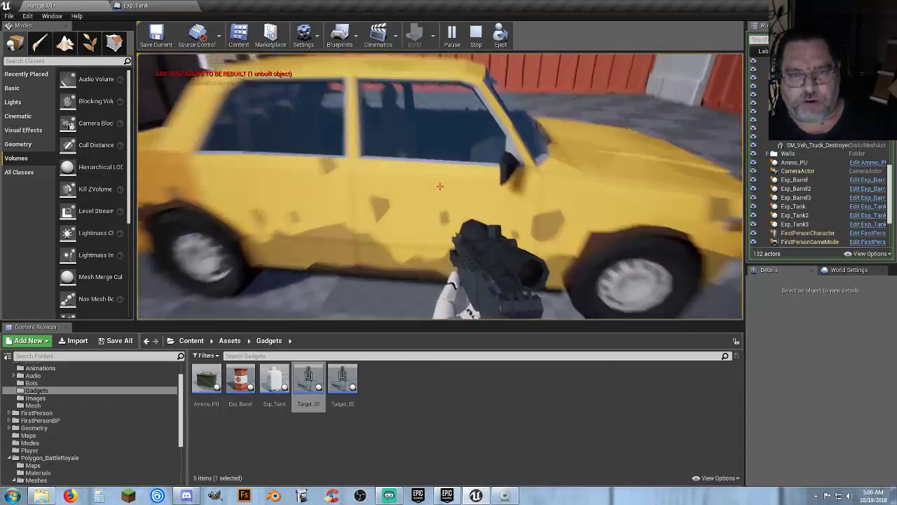
key("w")
key("space")
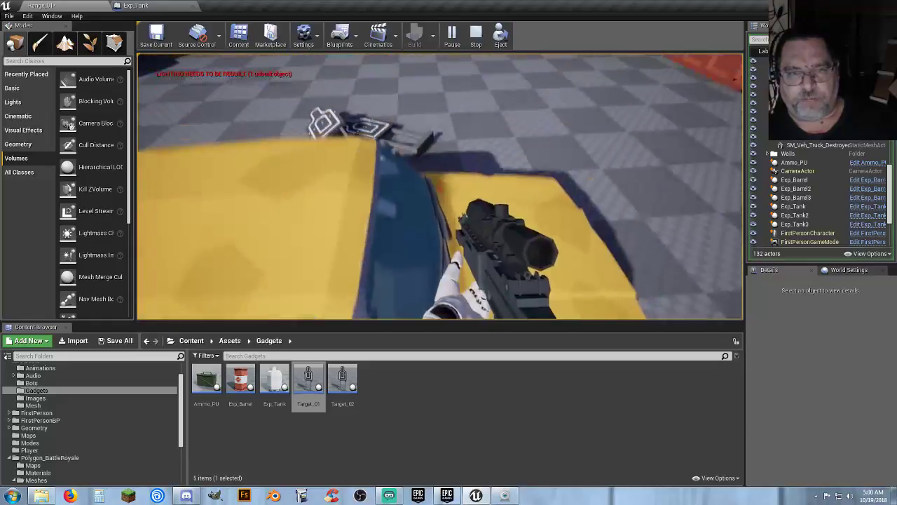
key("a")
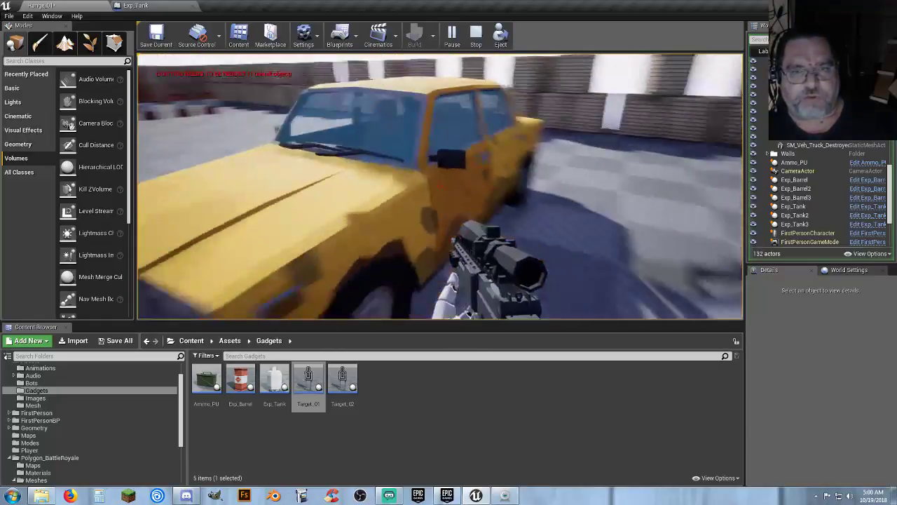
key("Escape")
- Select the yellow car and examine its materials, physics and collision settings, including the available collision presets
left_click(397, 144)
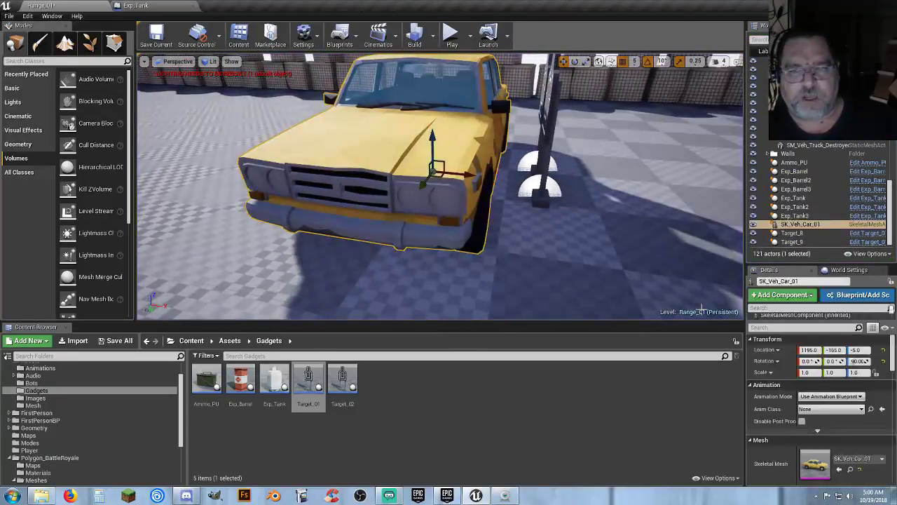
scroll(805, 381, "down", 3)
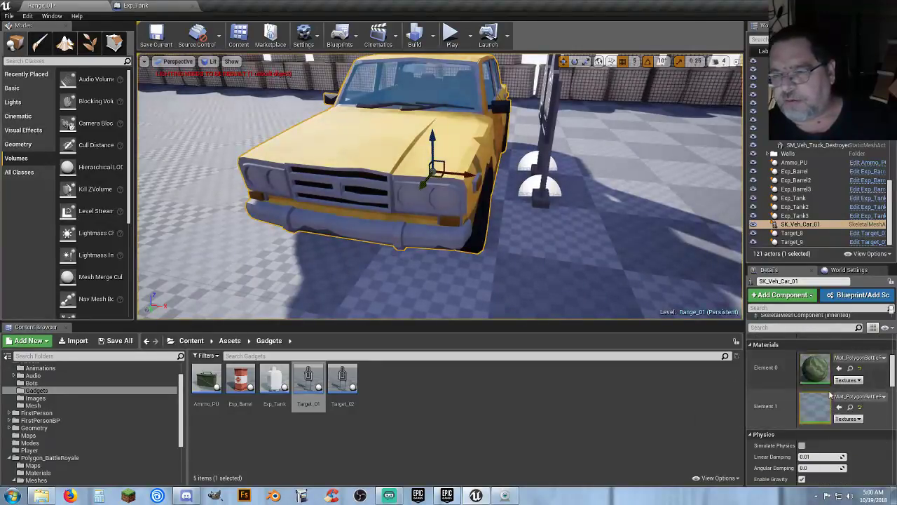
scroll(819, 394, "up", 1)
scroll(826, 407, "down", 5)
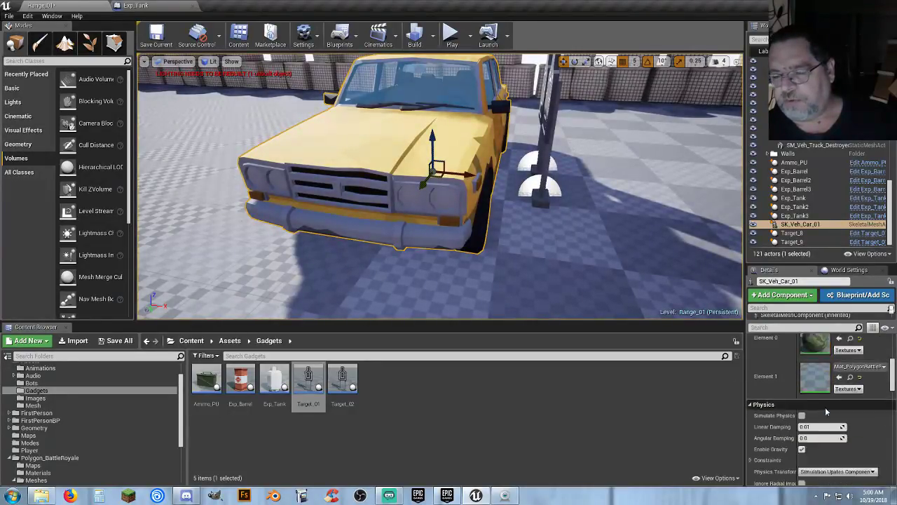
scroll(830, 412, "up", 2)
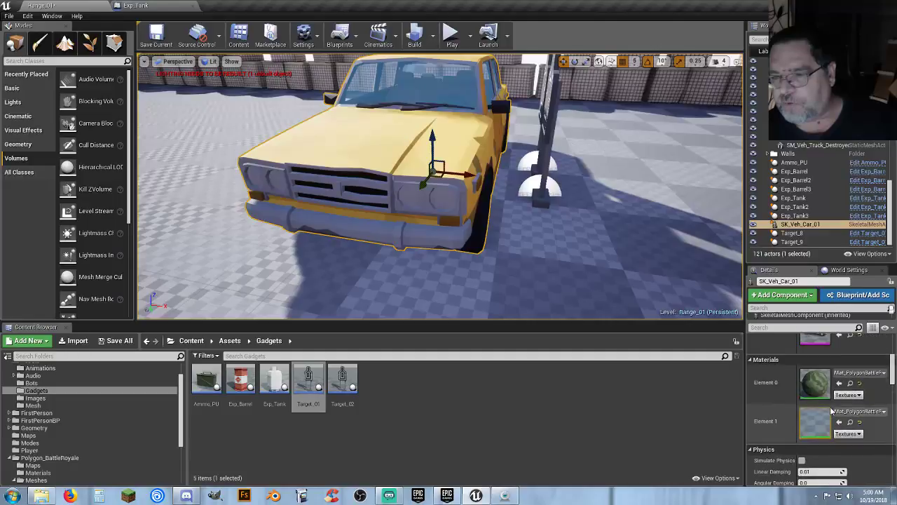
scroll(813, 405, "down", 8)
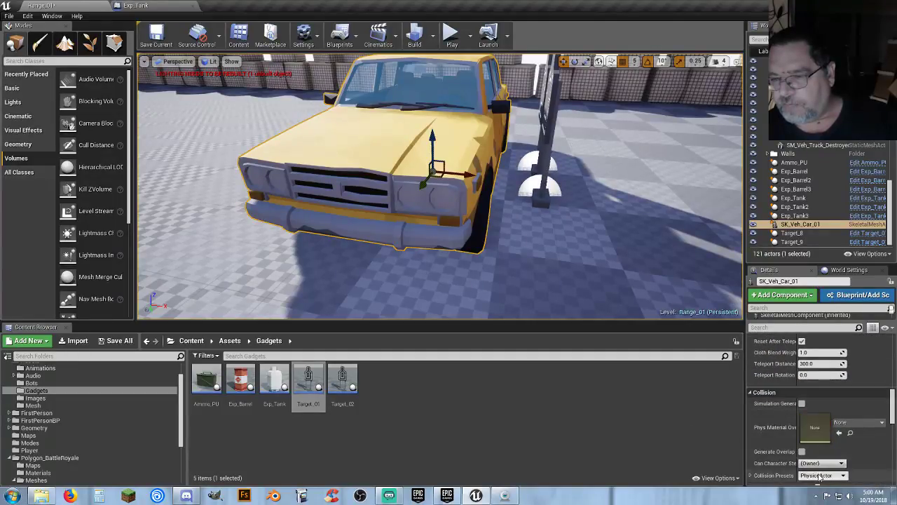
left_click(820, 475)
left_click(760, 420)
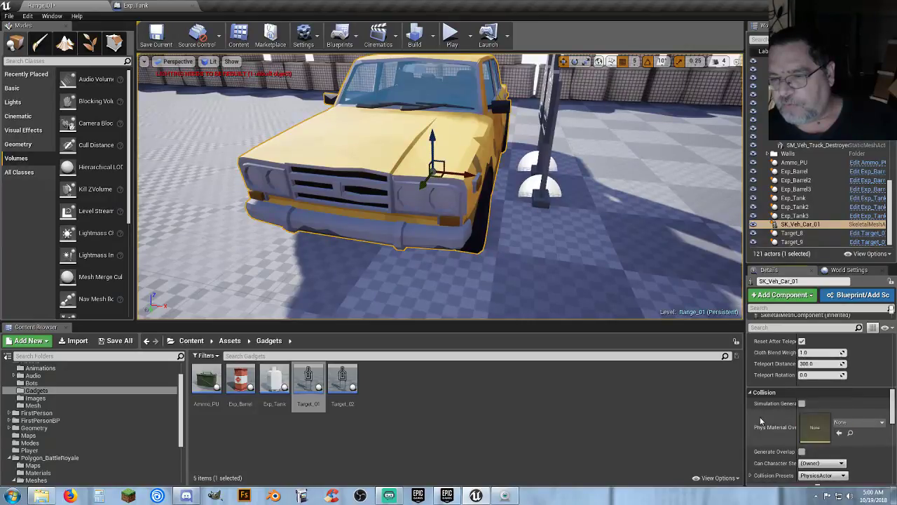
- Set the yellow car's collision preset to NoCollision
scroll(761, 420, "down", 2)
left_click(822, 401)
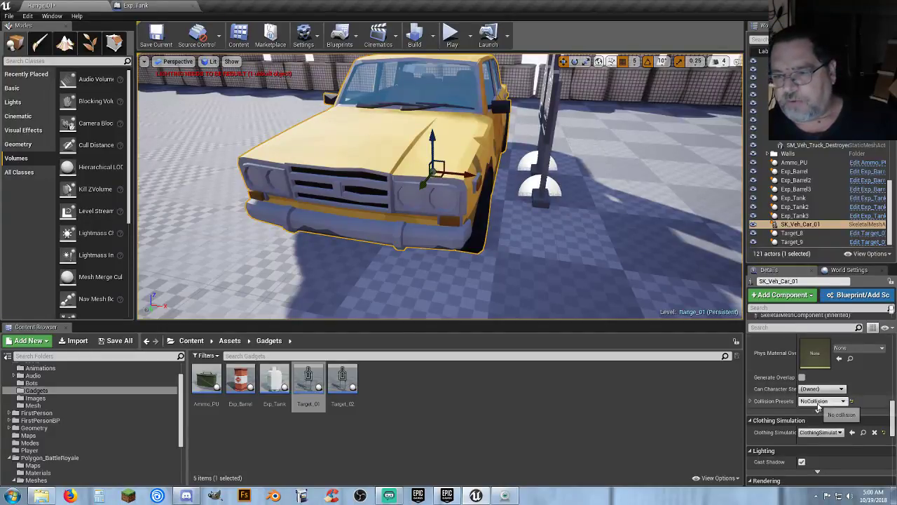
left_click(818, 403)
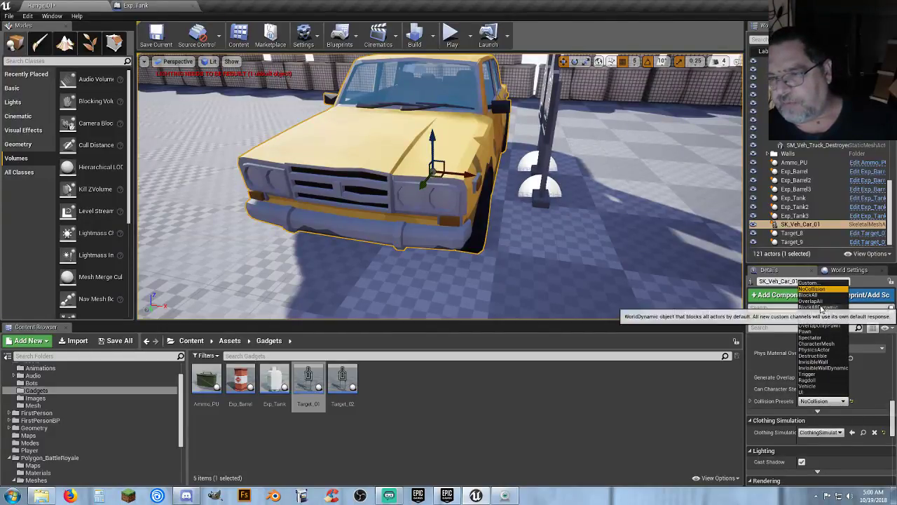
left_click(821, 289)
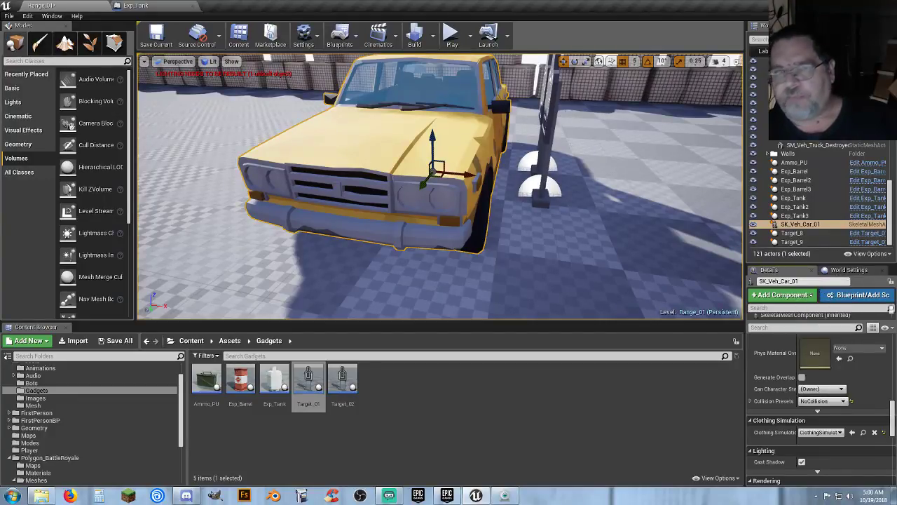
- Play the level, run through the range to the yellow car to test it without collision, and stop the play session
left_click(452, 34)
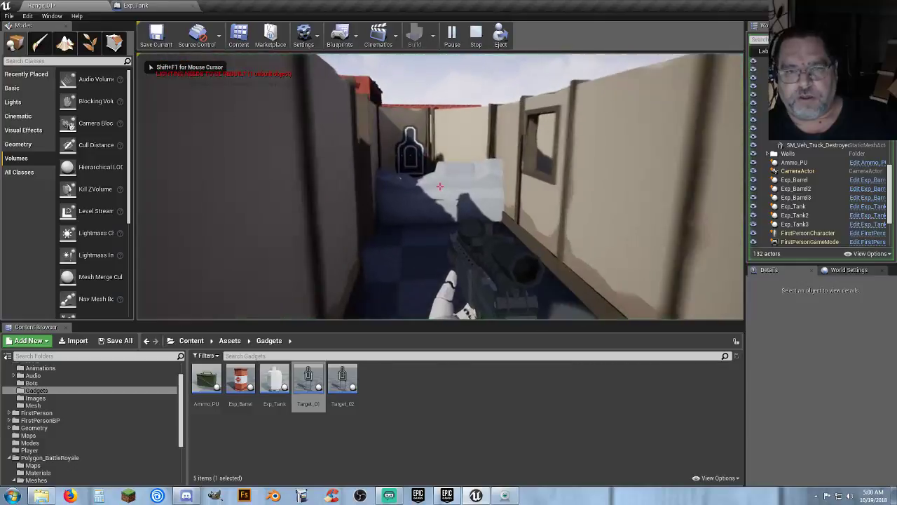
key("w")
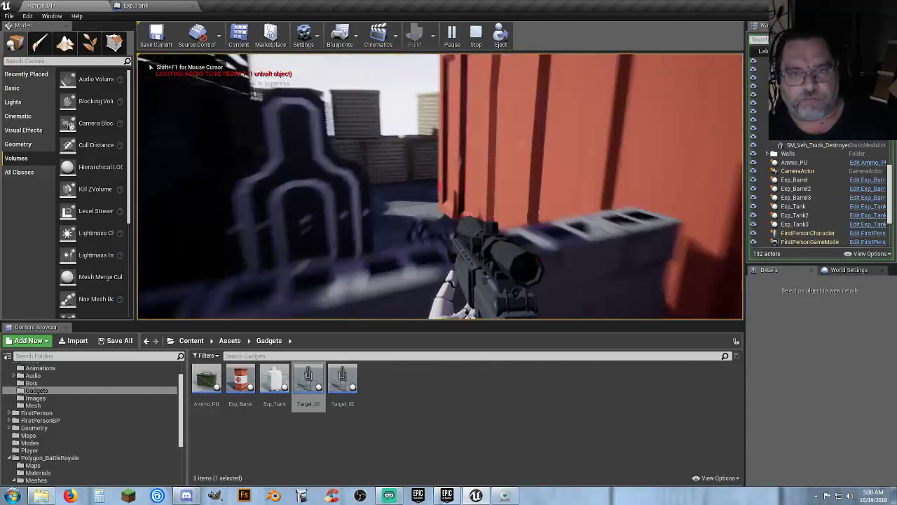
key("w")
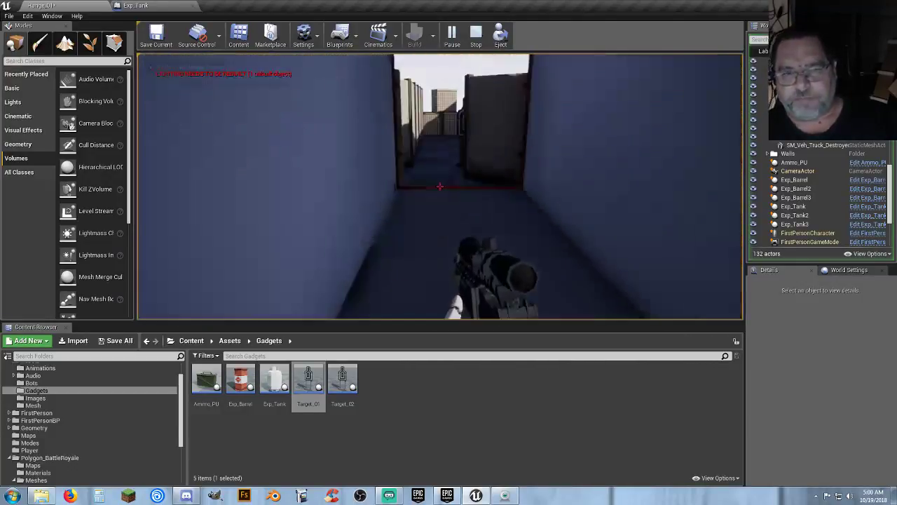
key("w")
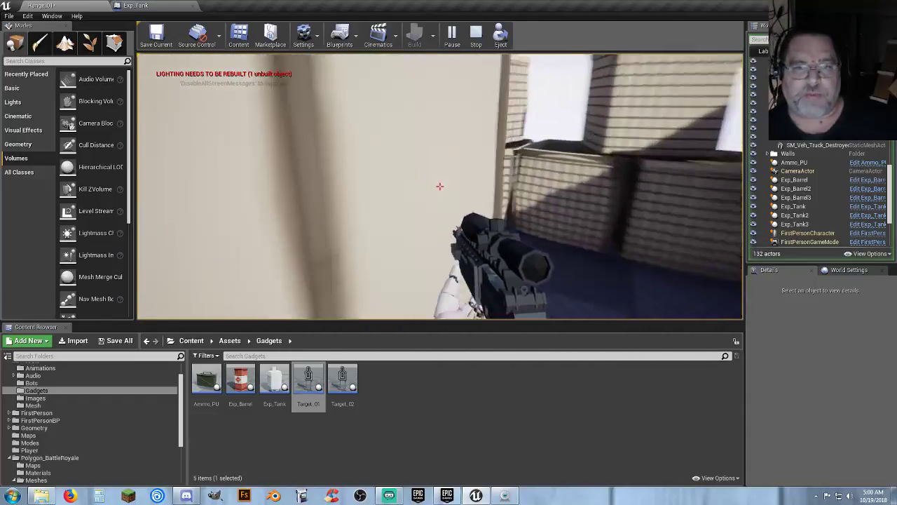
key("w")
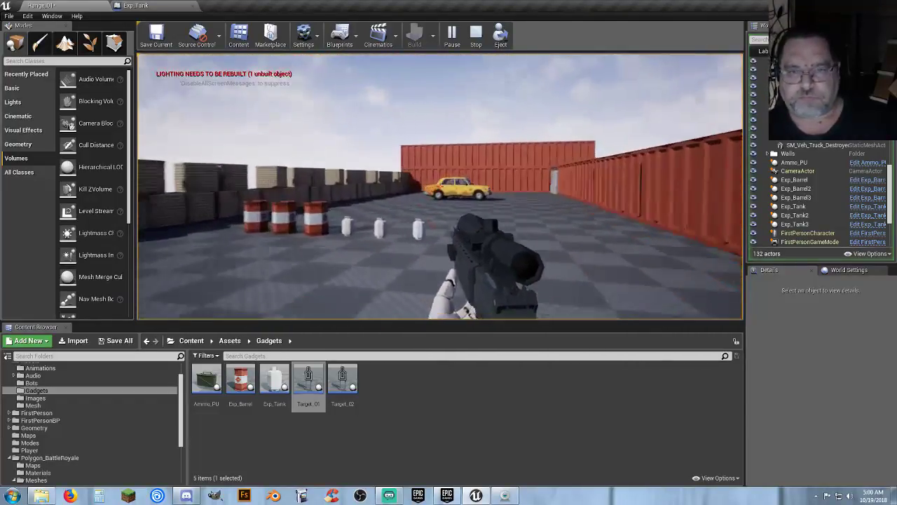
key("w")
right_click(440, 186)
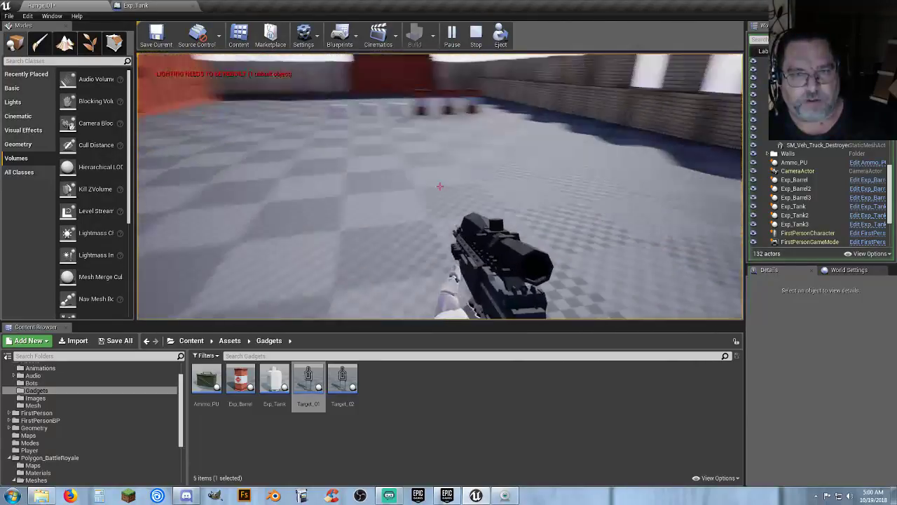
key("Escape")
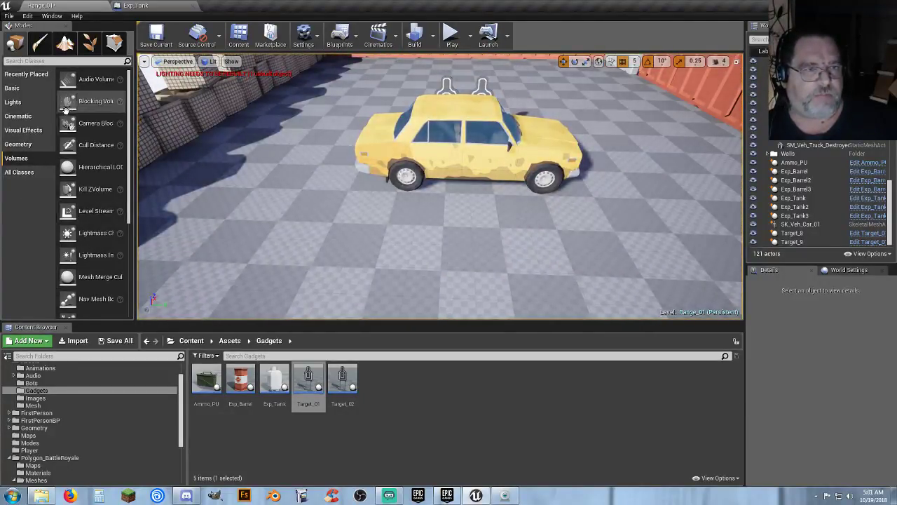
- Place a Blocking Volume over the yellow car and shift it sideways to centre it across the car's width
left_click_drag(96, 101, 479, 226)
right_click_drag(479, 226, 609, 227)
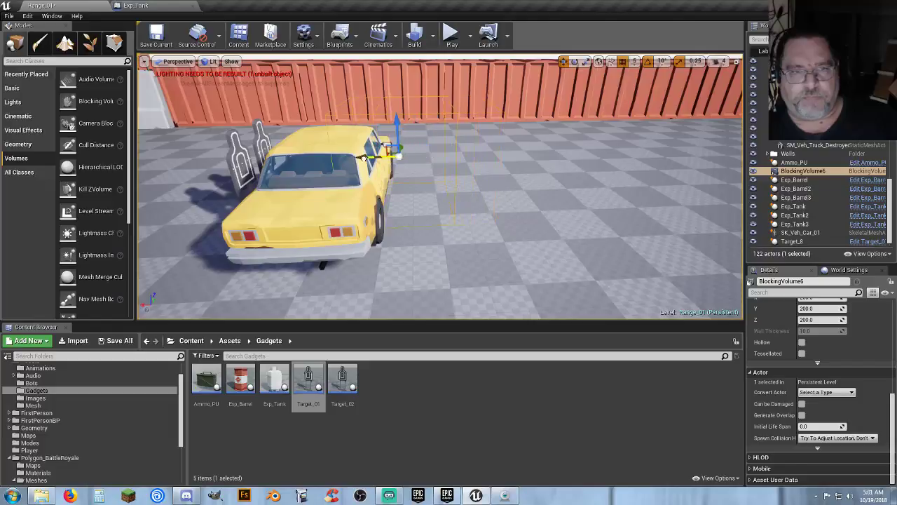
mouse_move(331, 185)
right_mouse_down()
mouse_move(316, 177)
mouse_move(319, 196)
right_mouse_up()
right_click_drag(363, 175, 364, 171)
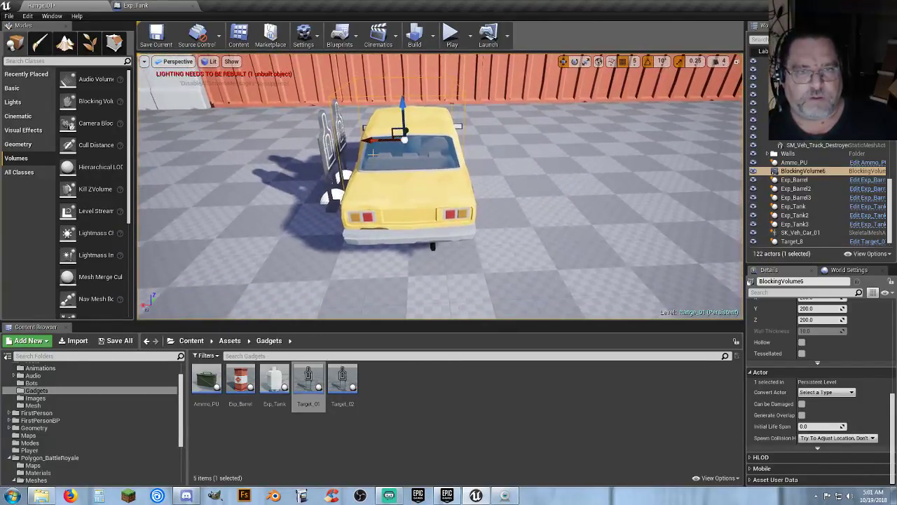
left_click_drag(370, 140, 375, 140)
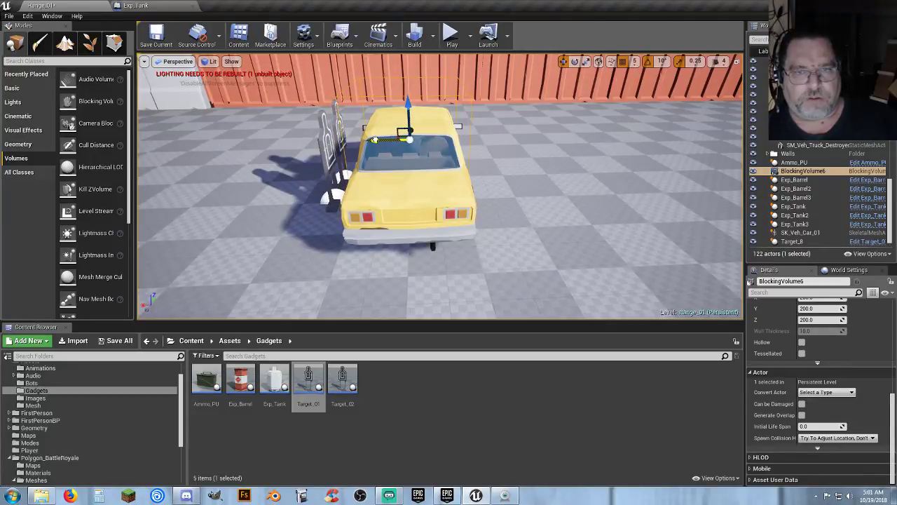
right_click_drag(338, 197, 248, 185)
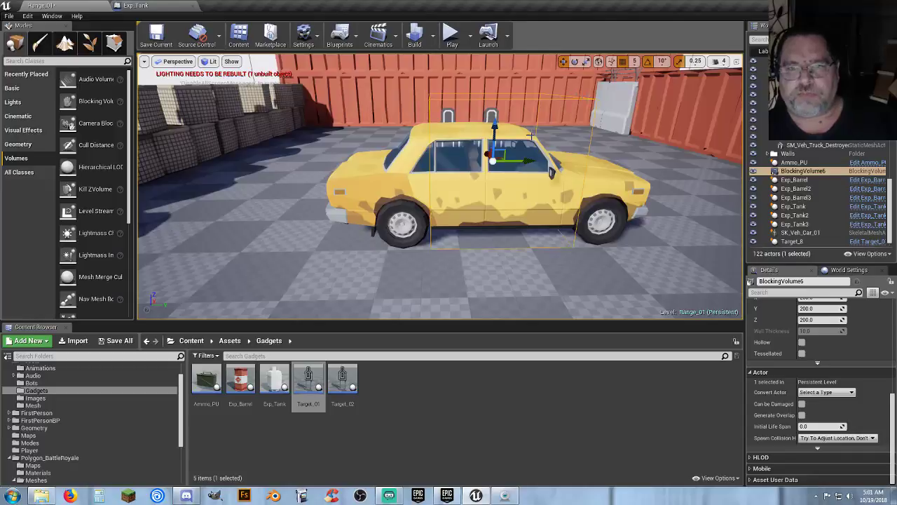
- In geometry editing, extrude the blocking volume's front face forward to the car's front bumper
left_click(114, 43)
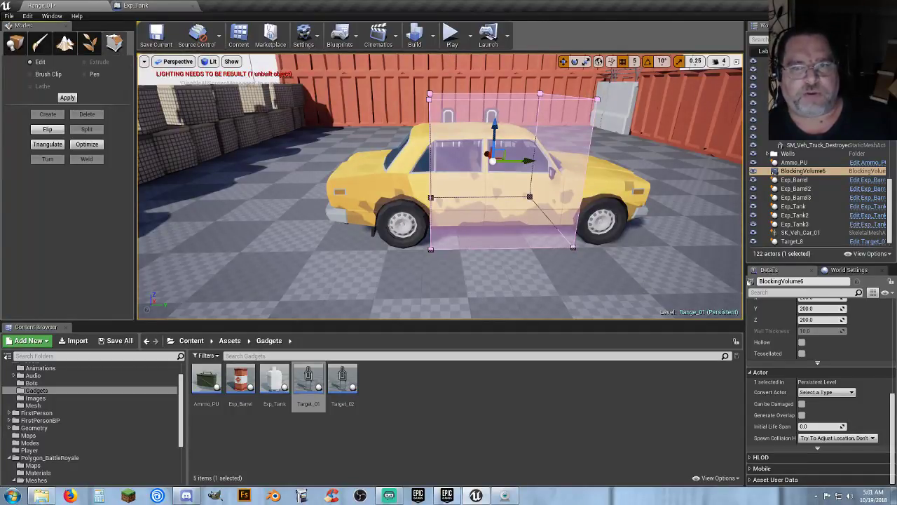
key("d")
right_click_drag(221, 97, 219, 83)
right_click_drag(496, 194, 449, 194)
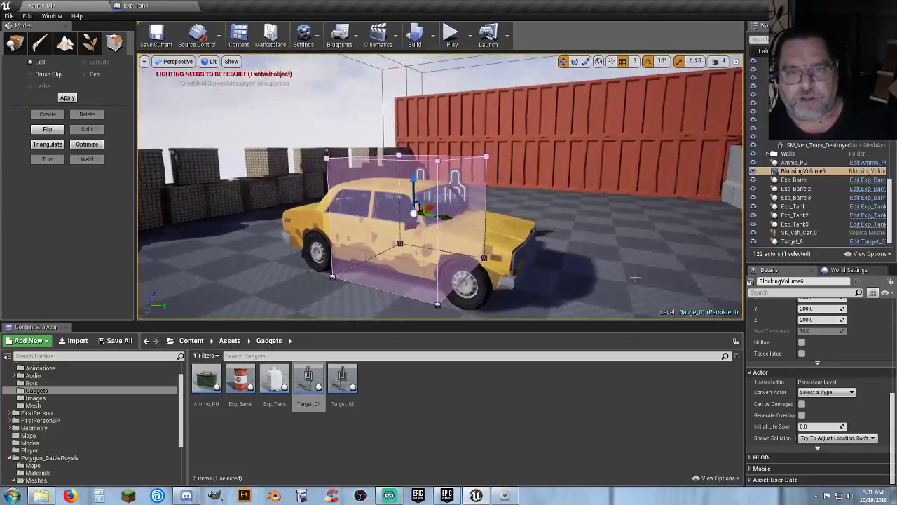
left_click(475, 173)
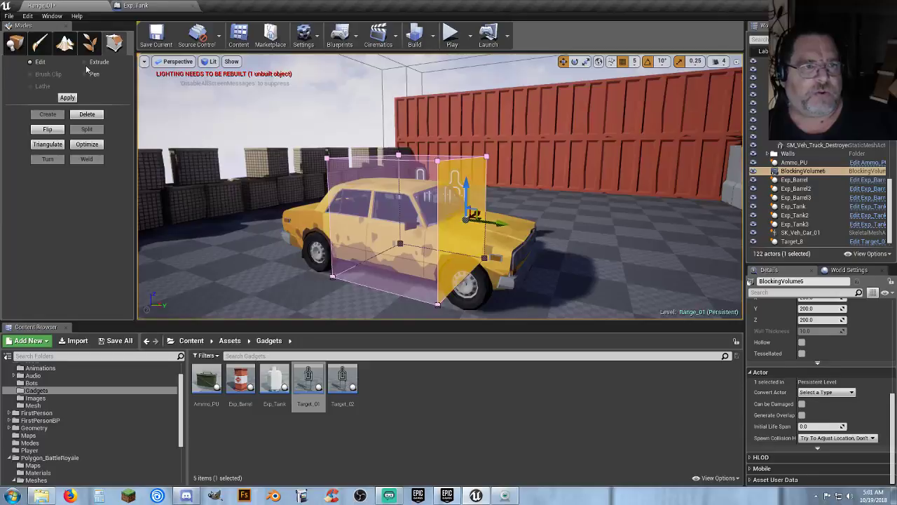
left_click(88, 65)
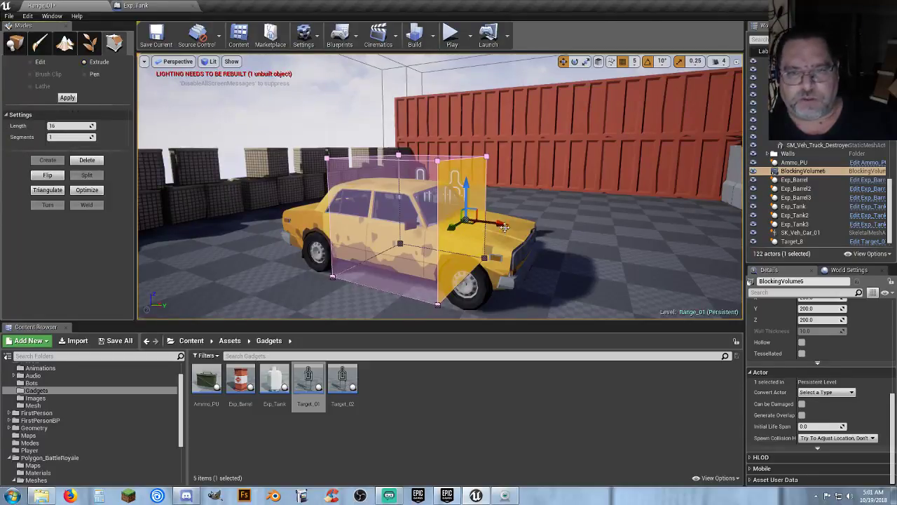
left_click_drag(504, 226, 568, 238)
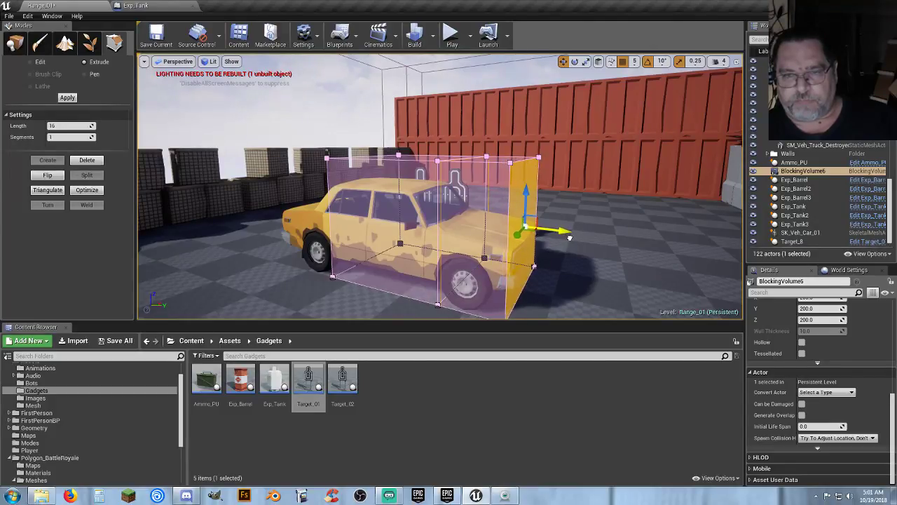
- Extrude the blocking volume's rear face backward to just past the car's rear bumper
key("a")
right_click_drag(563, 261, 631, 272)
key("w")
key("d")
right_click_drag(492, 252, 484, 258)
key("a")
right_click_drag(529, 213, 517, 232)
left_click(517, 163)
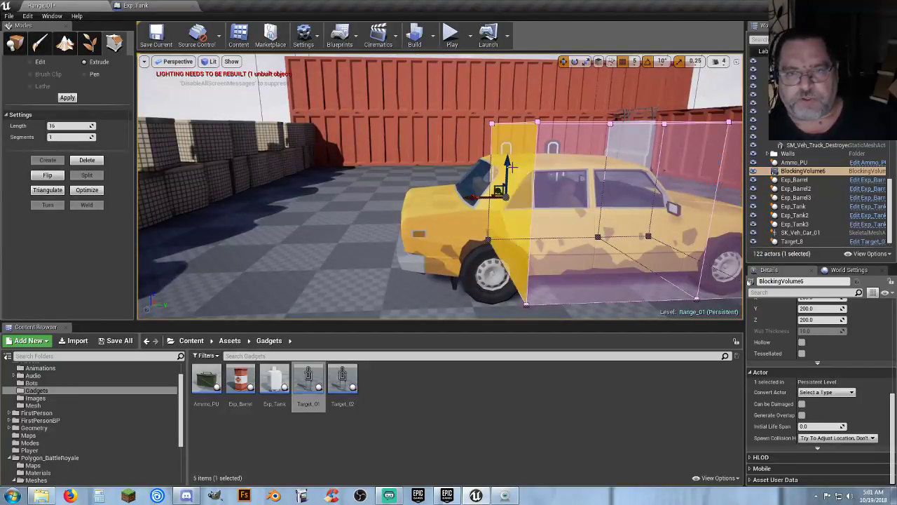
left_click_drag(476, 198, 359, 206)
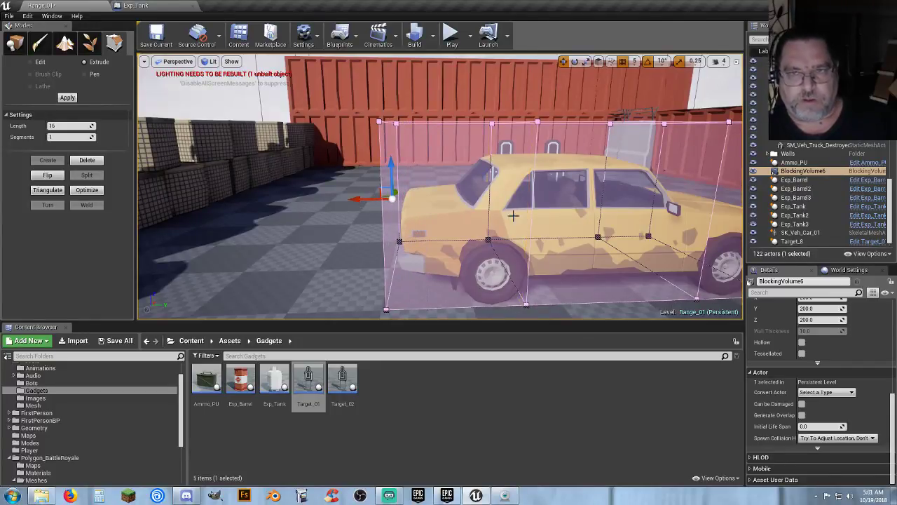
- Extrude the top face of the blocking volume's middle section upward above the car's cabin
right_click_drag(512, 214, 514, 239)
key("e")
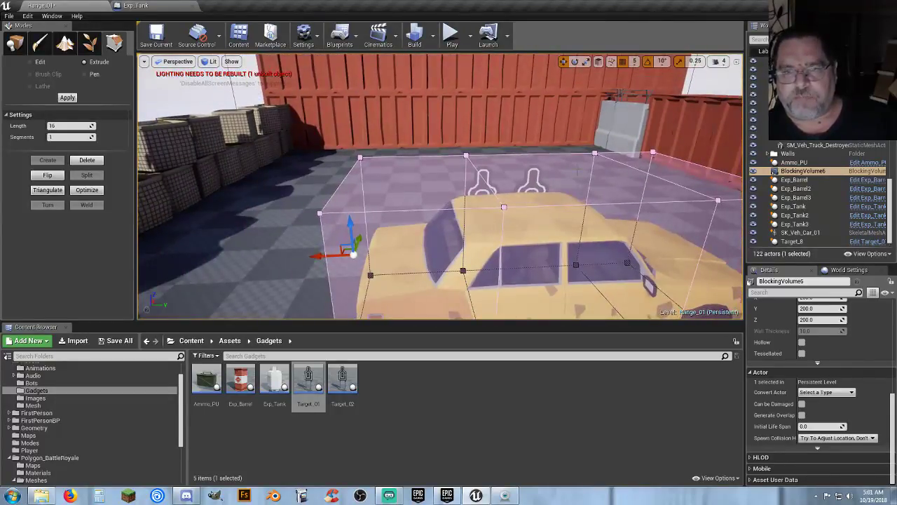
left_click(576, 169)
right_click_drag(593, 200, 593, 150)
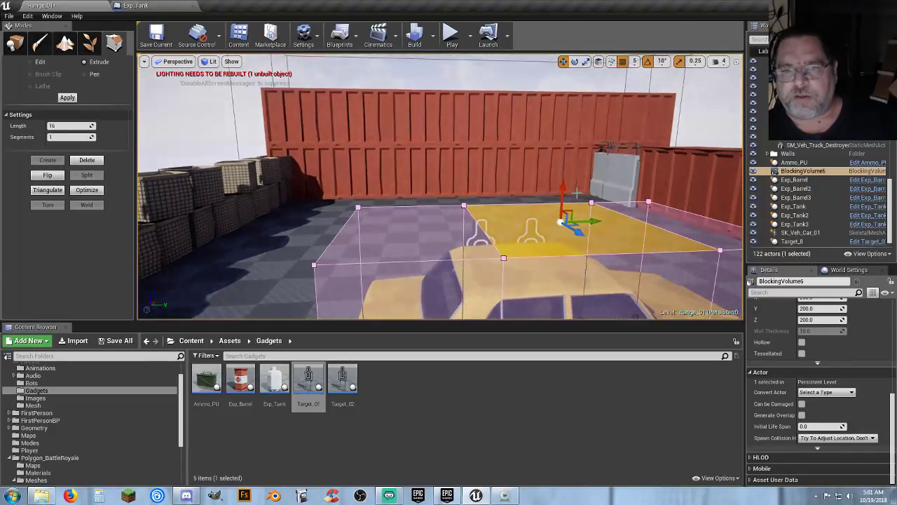
left_click_drag(564, 186, 562, 100)
key("s")
right_click_drag(558, 251, 526, 301)
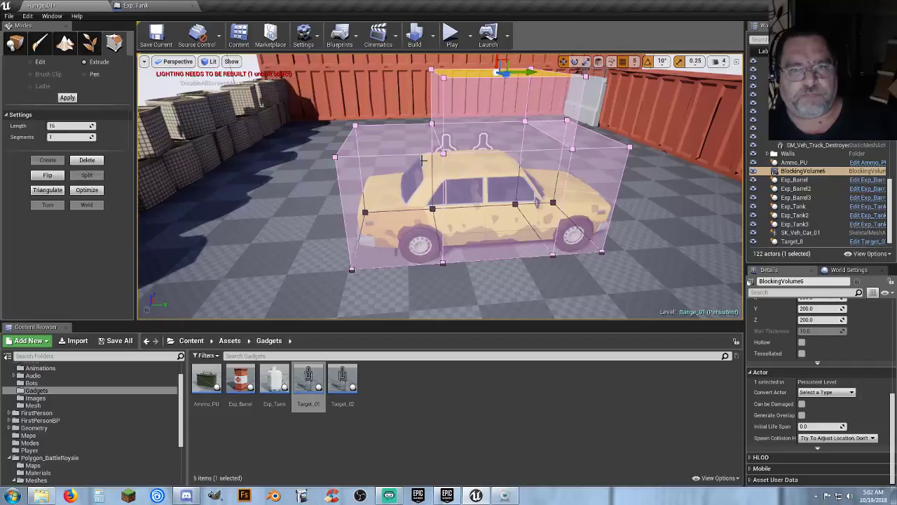
- Select the four vertices at the base of the raised middle section and lower them to about the car's hood height
left_click(443, 153)
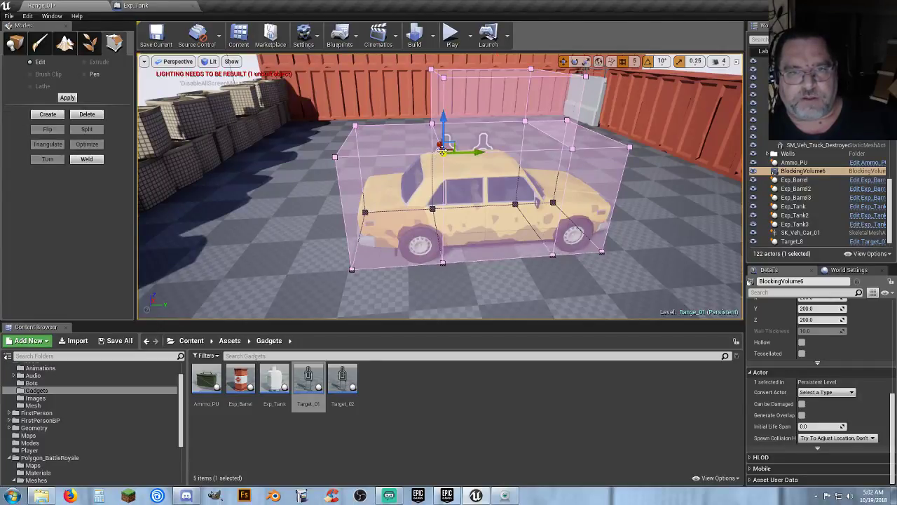
left_click(431, 124)
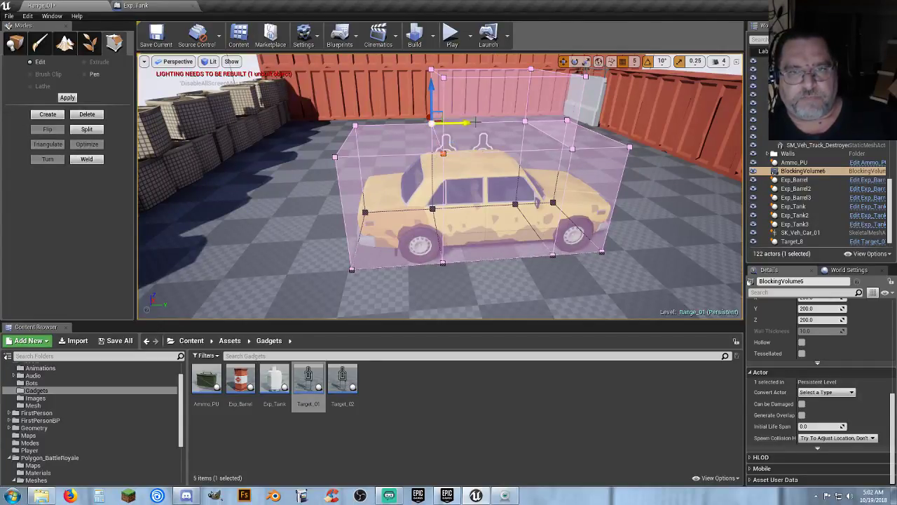
left_click(525, 124, "ctrl")
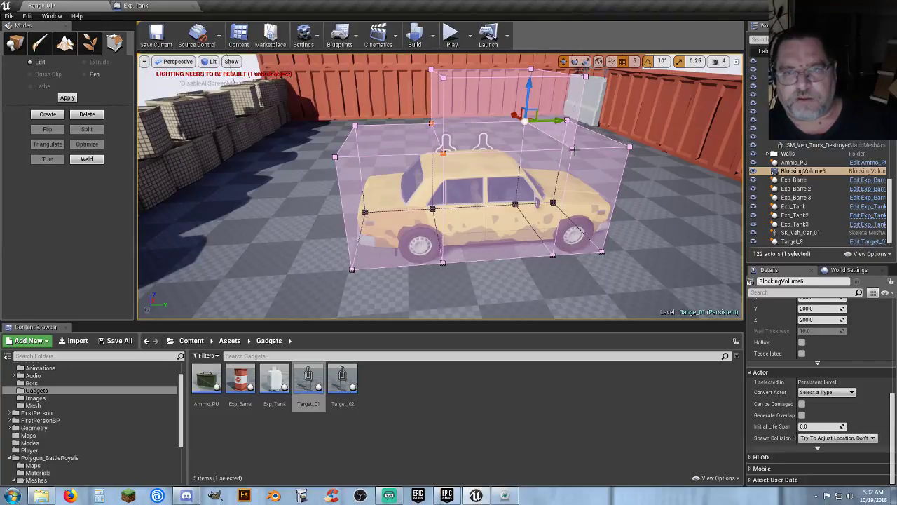
left_click(573, 149, "ctrl")
right_click_drag(537, 178, 537, 140)
key("w")
left_click_drag(535, 128, 521, 176)
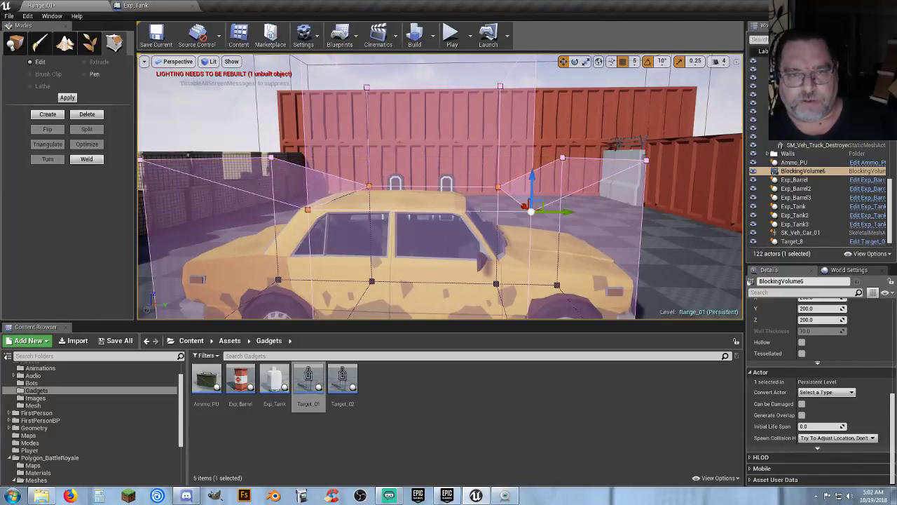
right_click_drag(520, 177, 490, 151)
key("w")
key("s")
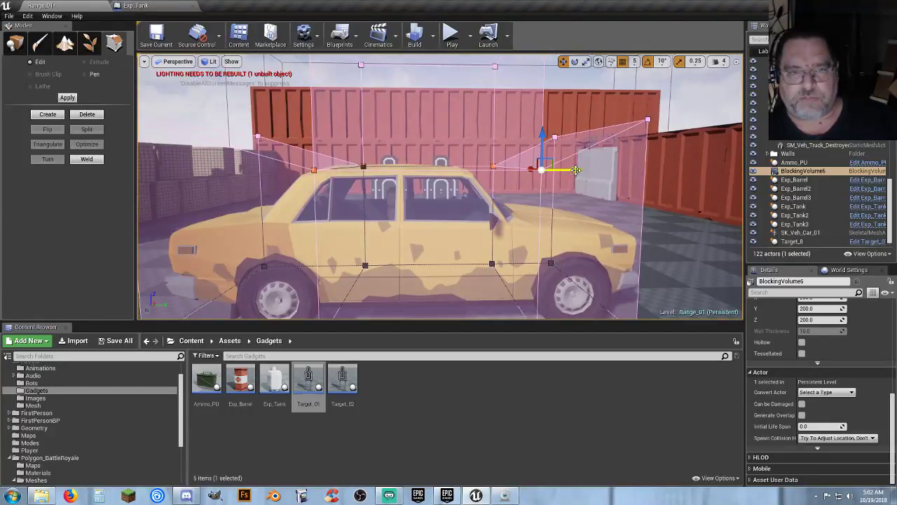
mouse_move(575, 170)
left_mouse_down()
mouse_move(520, 175)
mouse_move(577, 170)
left_mouse_up()
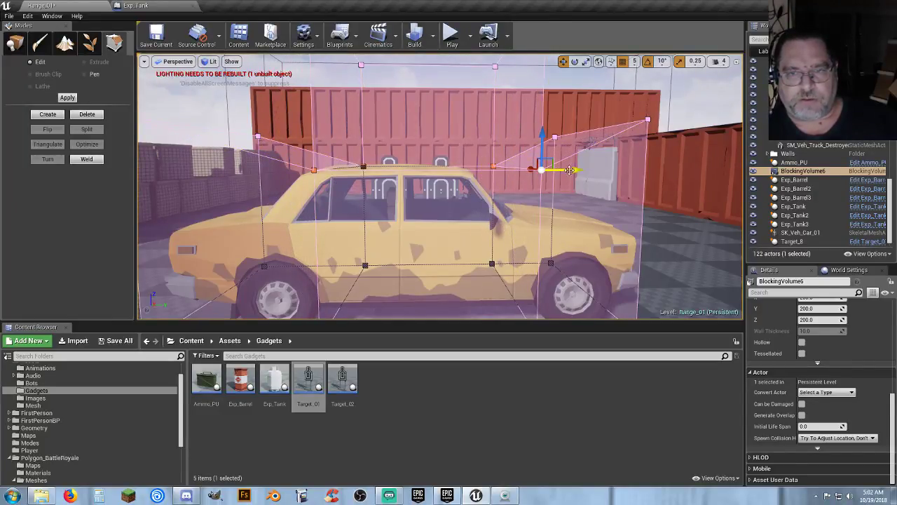
left_click_drag(542, 134, 528, 193)
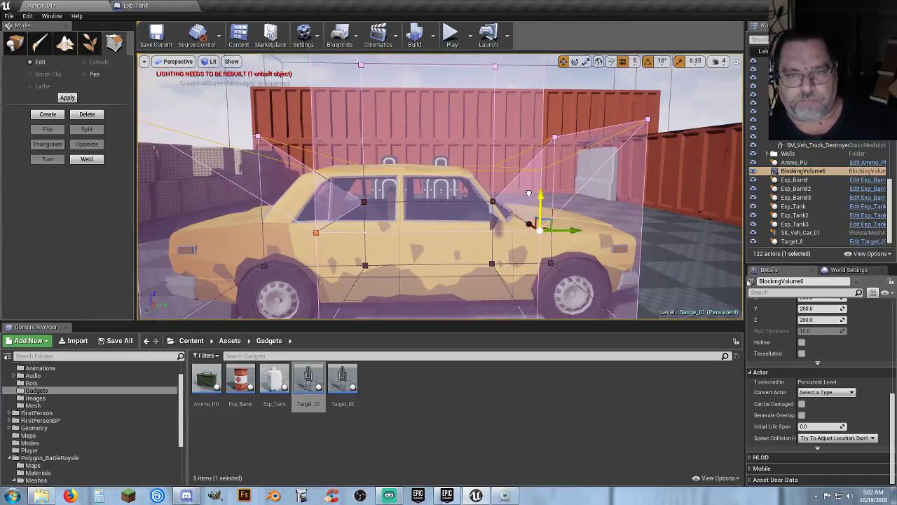
- Select the four vertices at the front of the blocking volume's middle section and move them backward to the base of the car's windshield
key("d")
right_click_drag(529, 192, 480, 258)
key("w")
key("s")
key("w")
key("s")
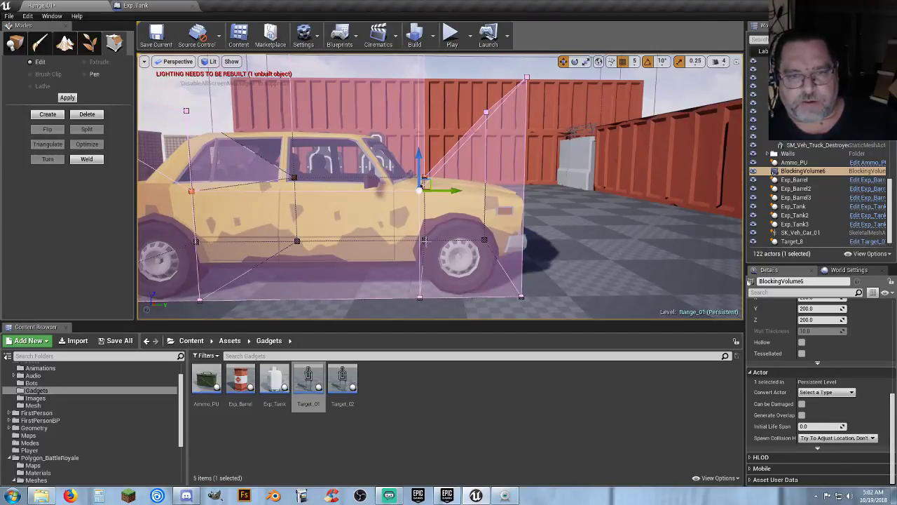
left_click(424, 238)
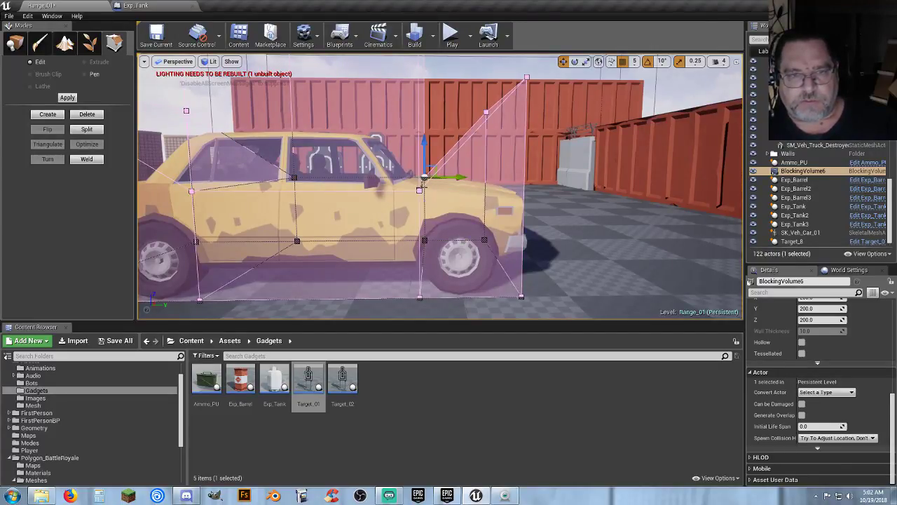
left_click(419, 189)
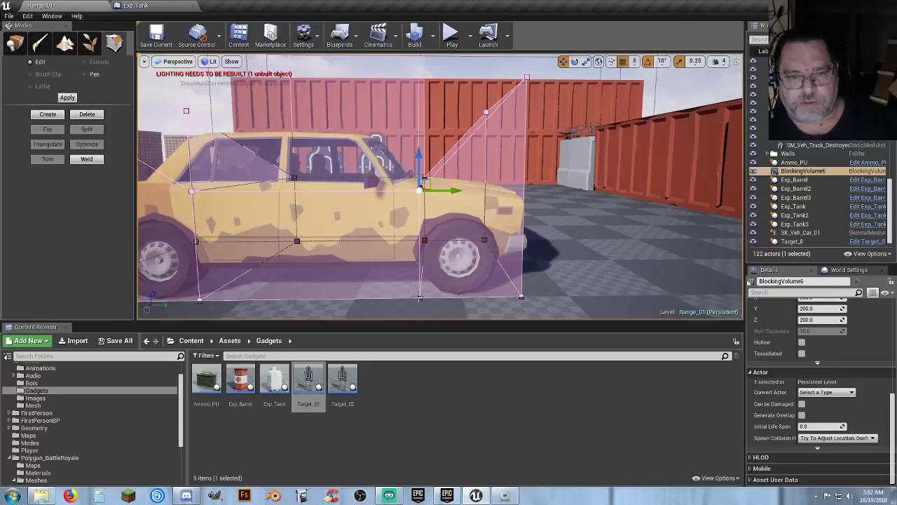
left_click(419, 298)
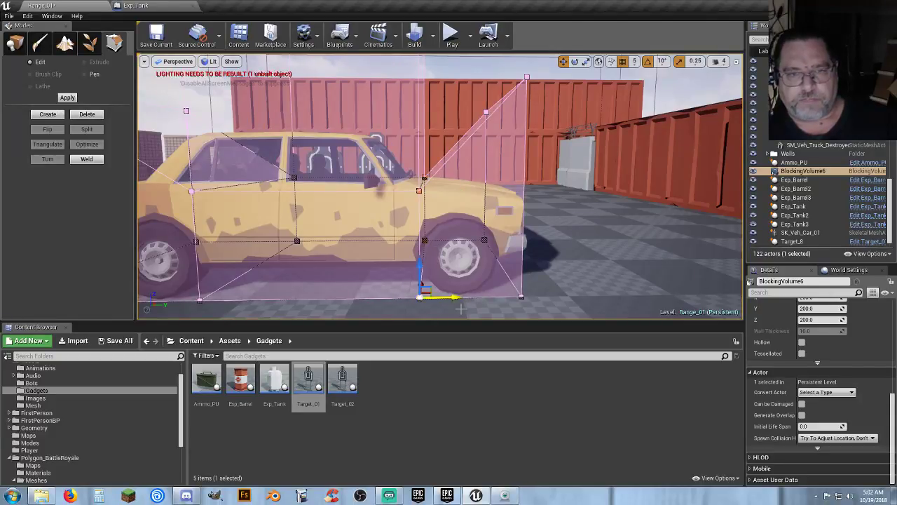
left_click_drag(456, 298, 429, 296)
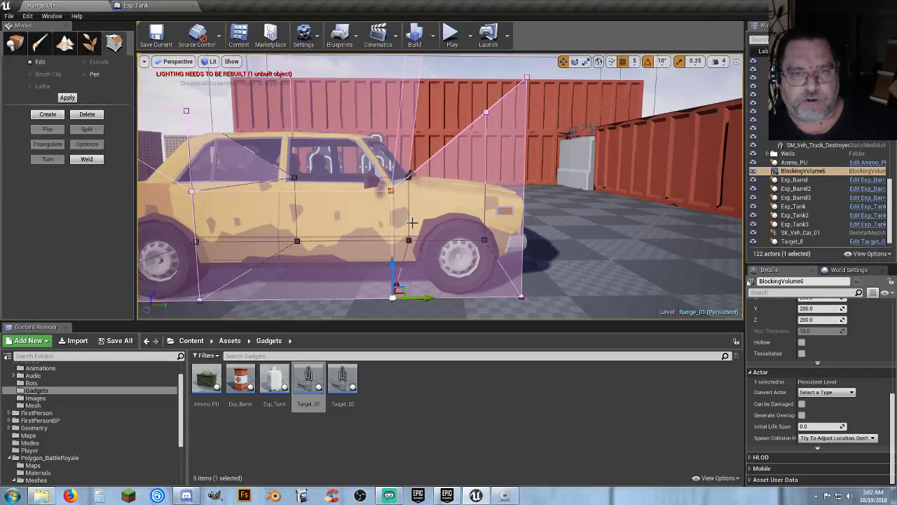
- Lower the raised section's two front top vertices to roof height and move them back to the top of the windshield
key("a")
right_click_drag(423, 200, 471, 196)
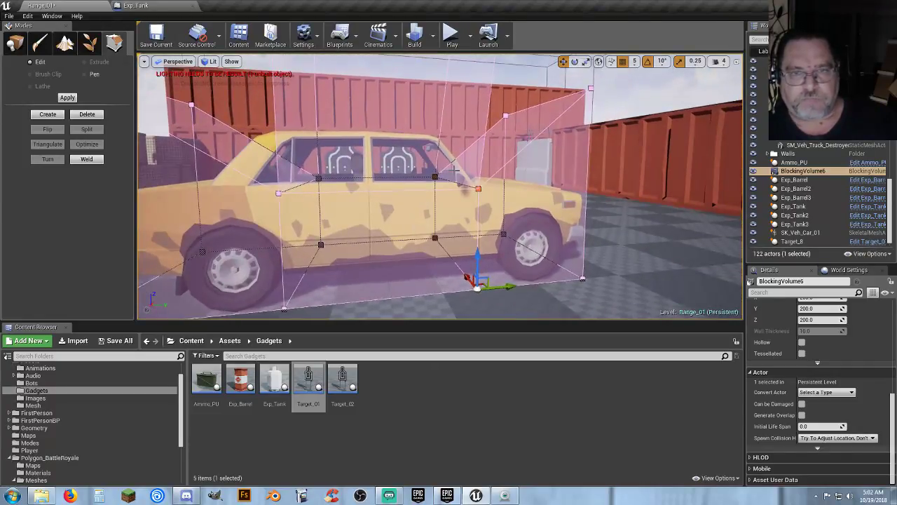
right_click_drag(478, 159, 496, 108)
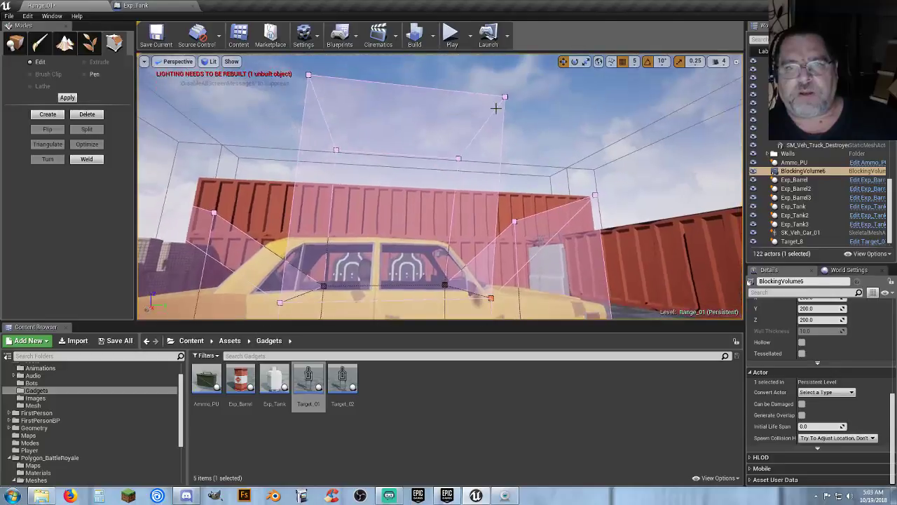
left_click(504, 96)
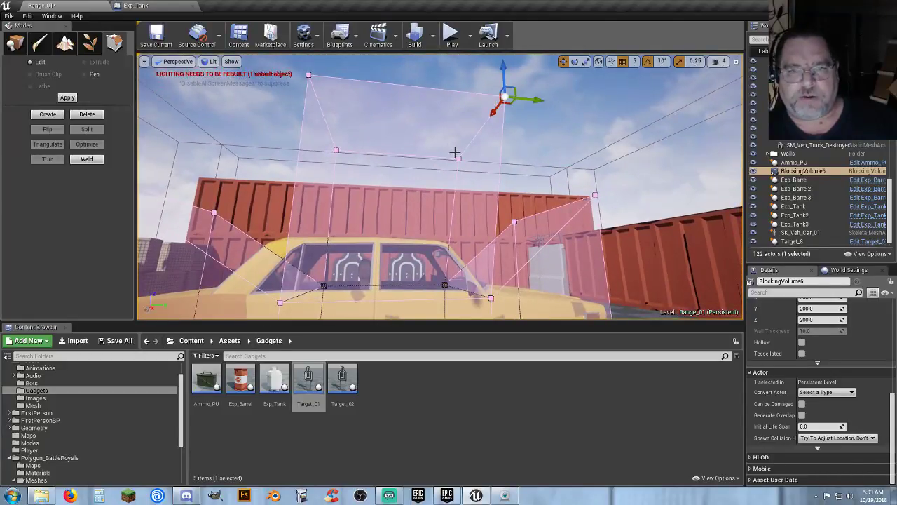
left_click(458, 156)
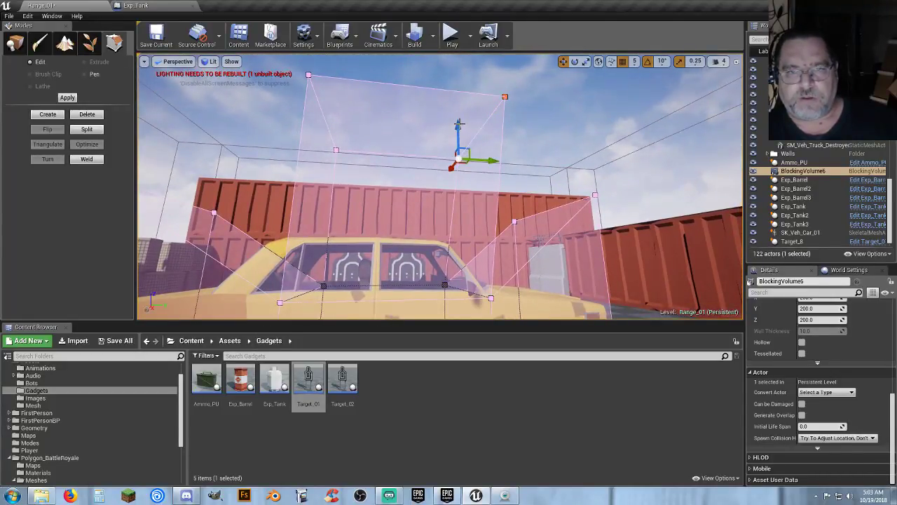
right_click_drag(459, 123, 455, 175)
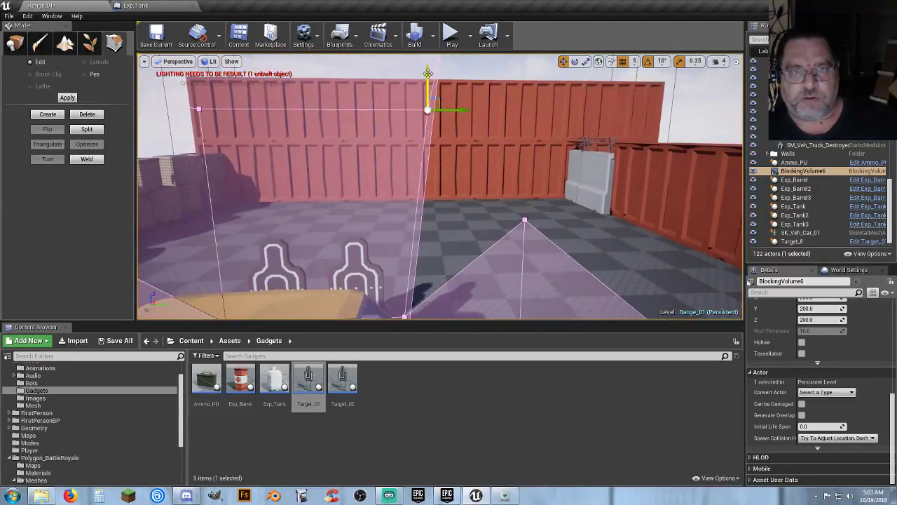
left_click_drag(428, 73, 428, 182)
right_click_drag(428, 181, 390, 189)
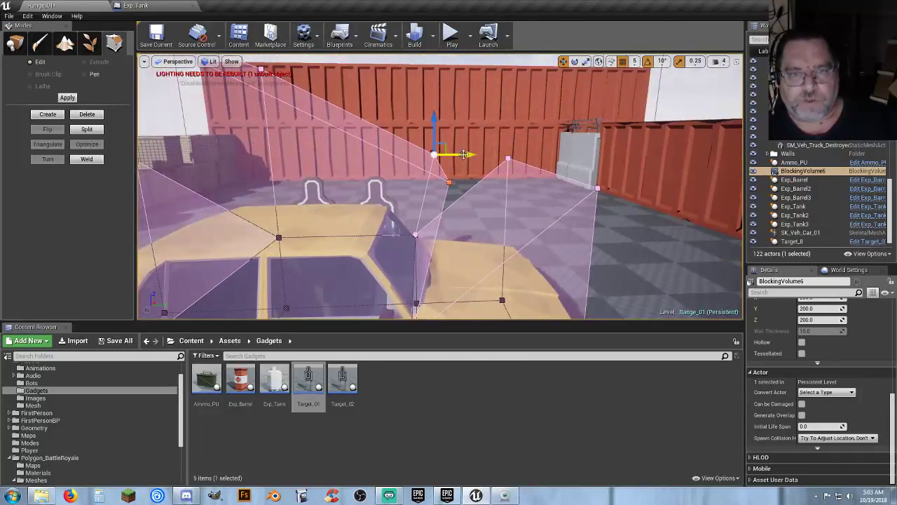
left_click_drag(464, 154, 409, 164)
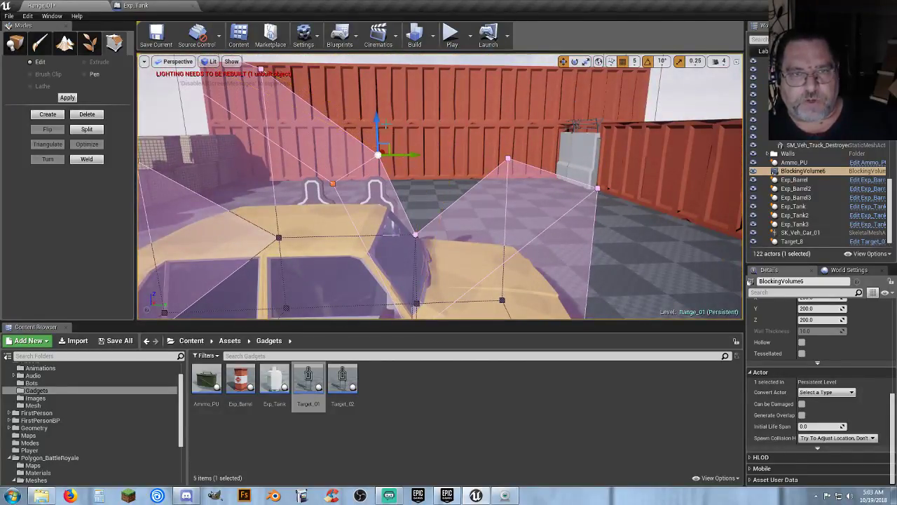
left_click_drag(377, 122, 395, 182)
right_click_drag(396, 181, 395, 153)
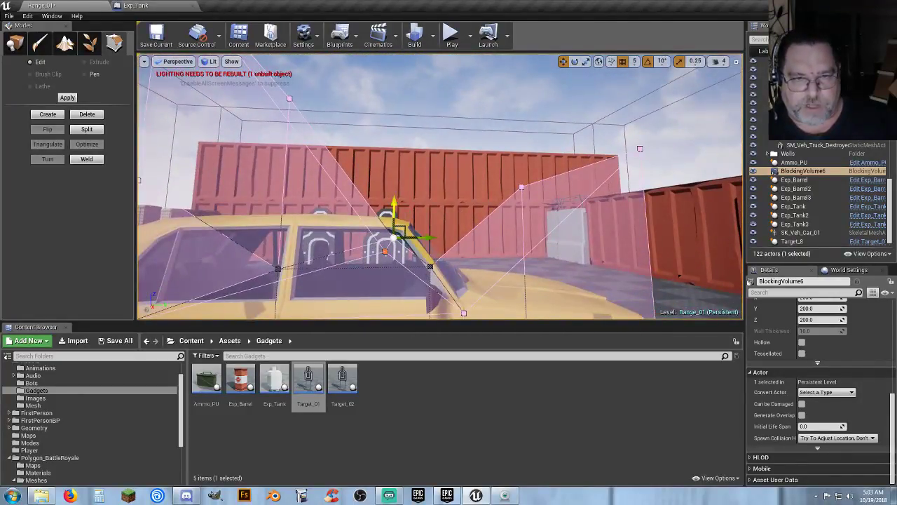
left_click_drag(396, 198, 400, 181)
left_click_drag(425, 222, 437, 224)
right_click_drag(437, 224, 436, 248)
- Select the two upper vertices at the blocking volume's front end and lower them to the car's hood height
key("d")
right_click_drag(420, 210, 515, 203)
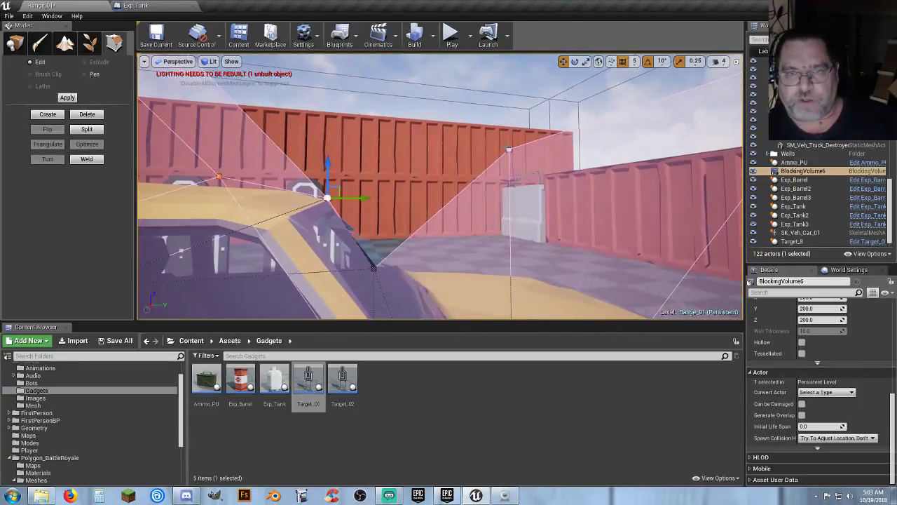
left_click(509, 149)
right_click_drag(509, 150, 547, 157)
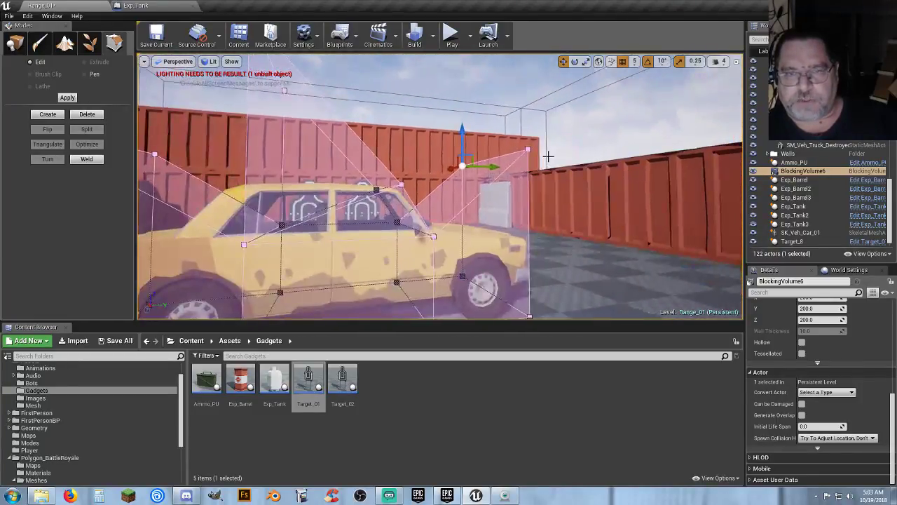
left_click(528, 151)
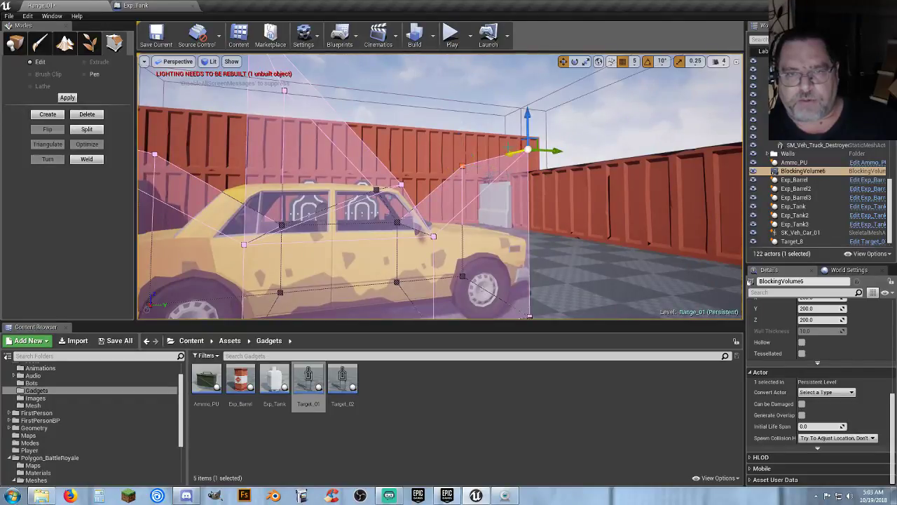
left_click_drag(527, 135, 528, 207)
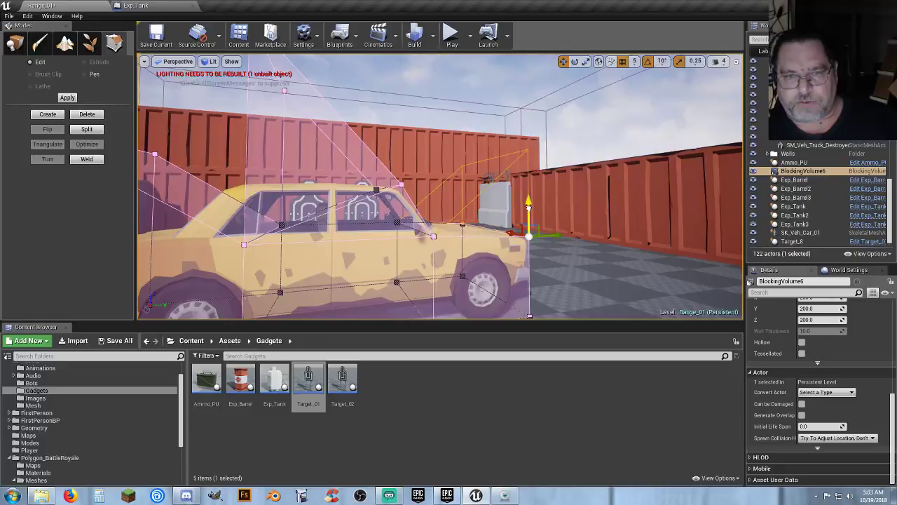
- Select the four vertices at the rear of the middle section and move them backward to the base of the car's rear window
right_click_drag(529, 207, 501, 213)
key("w")
key("d")
key("a")
right_click_drag(365, 213, 354, 215)
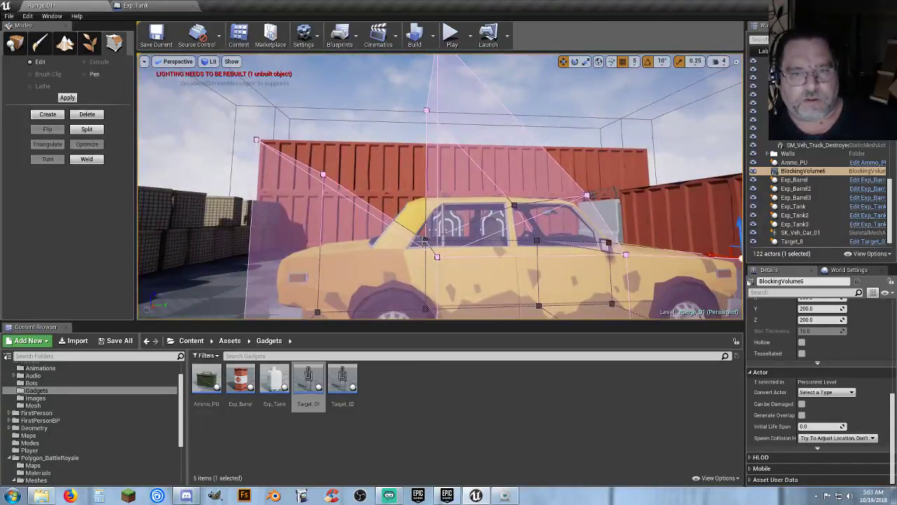
left_click(438, 258)
right_click_drag(467, 252, 481, 308)
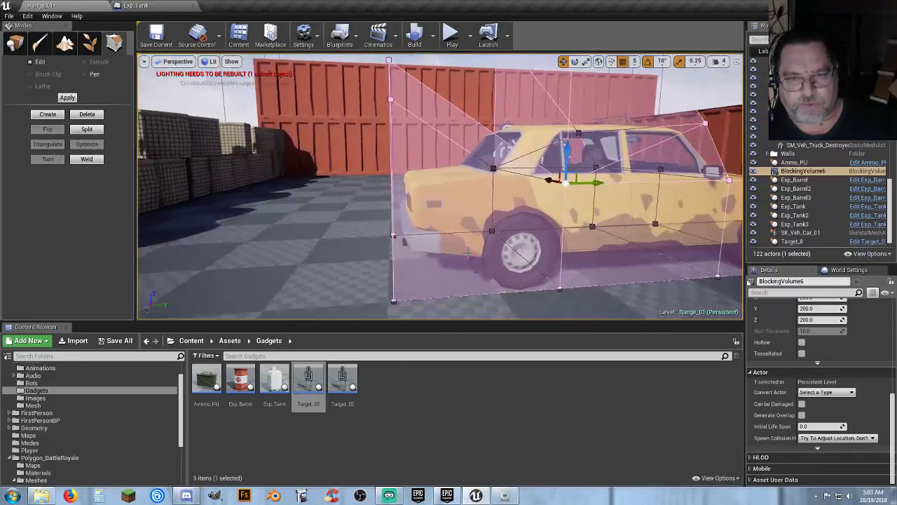
left_click(493, 230)
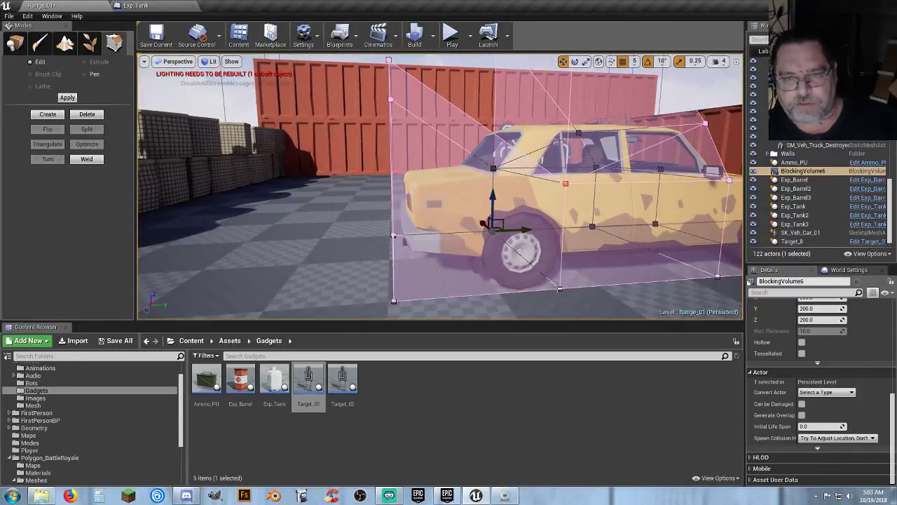
left_click(560, 288)
right_click_drag(560, 288, 469, 292)
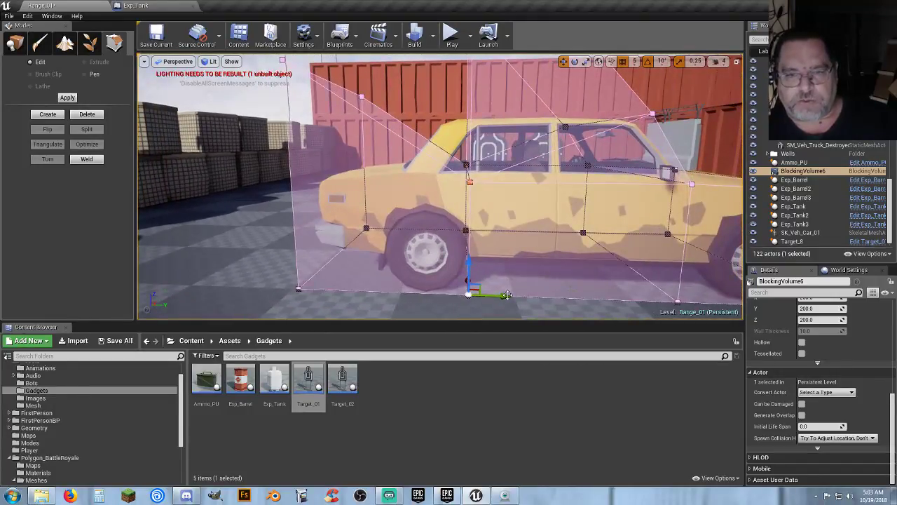
left_click_drag(504, 295, 412, 285)
right_click_drag(412, 285, 404, 257)
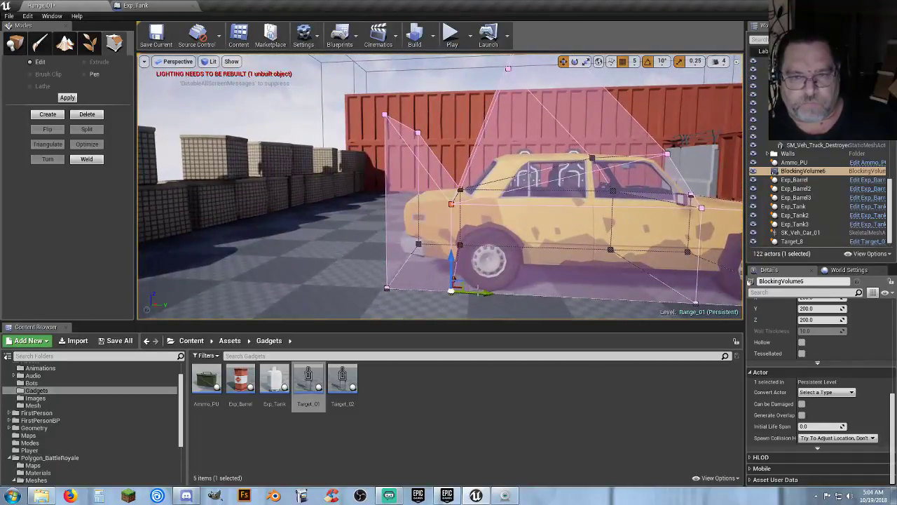
left_click_drag(487, 292, 494, 292)
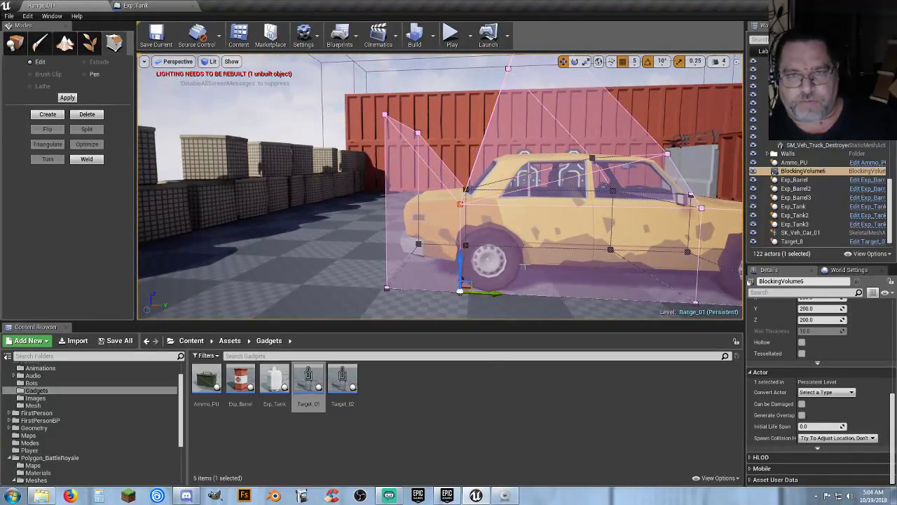
- Lower the raised section's two rear top vertices to roof height and align them with the rear edge of the car's roof
right_click_drag(526, 261, 561, 225)
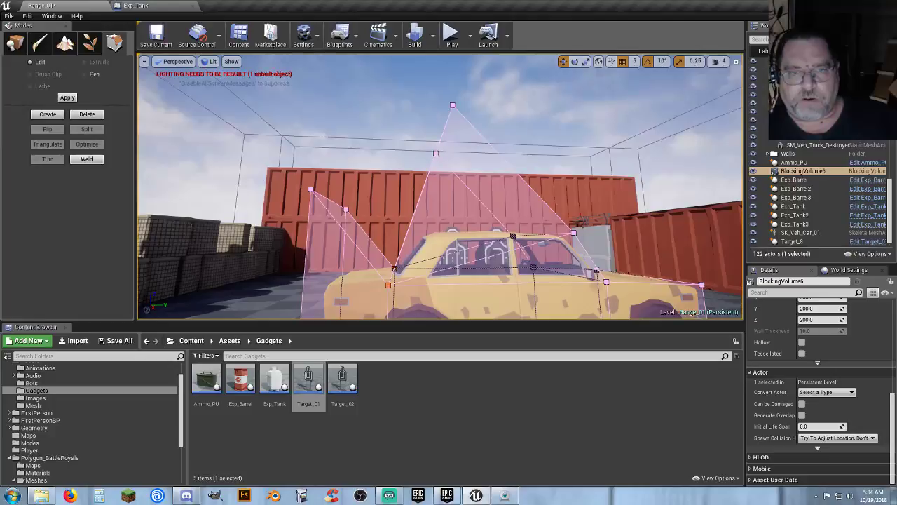
left_click(435, 153)
left_click(452, 106)
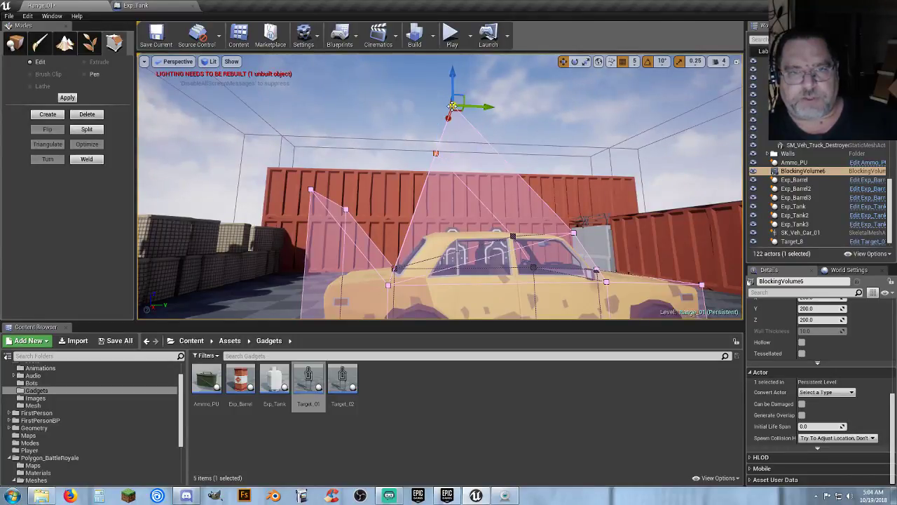
left_click_drag(451, 91, 416, 205)
right_click_drag(440, 205, 410, 205)
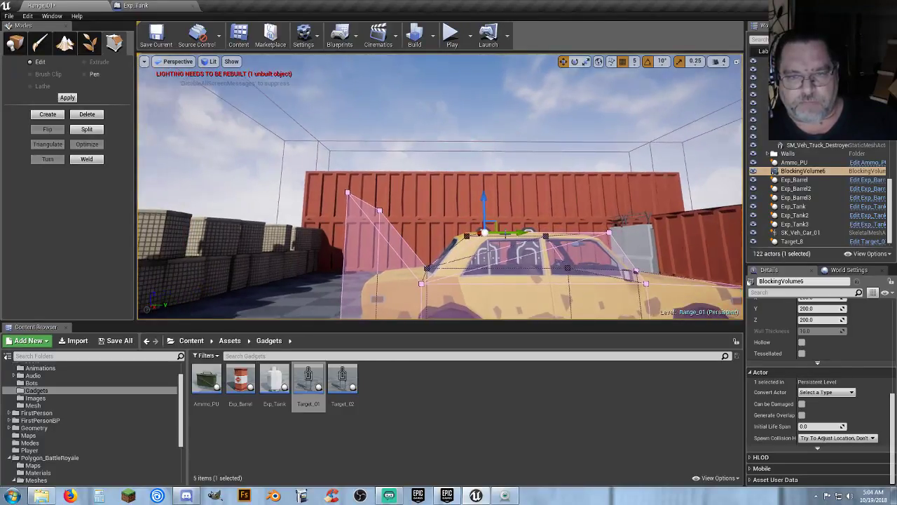
right_click_drag(523, 234, 519, 234)
left_click_drag(526, 234, 508, 235)
- Select the two bottom vertices at the blocking volume's rear end and move them forward to the car's rear bumper
right_click_drag(483, 254, 519, 315)
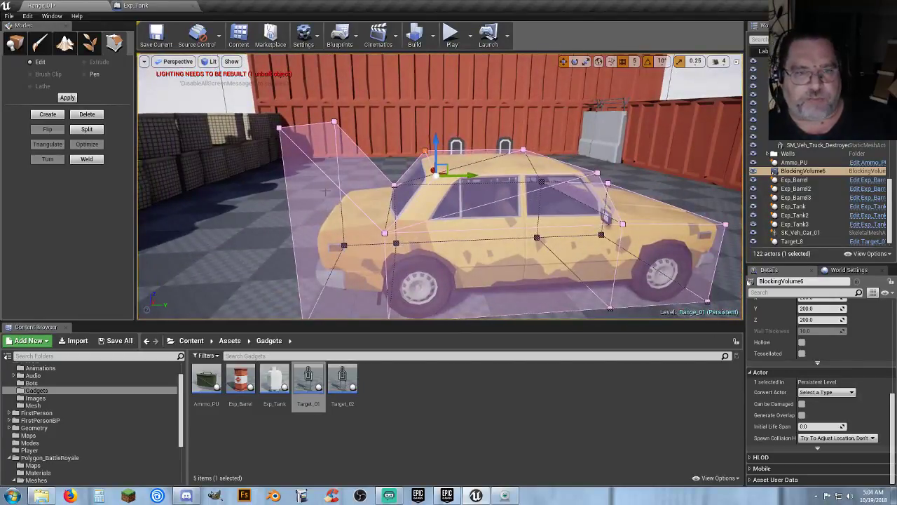
mouse_move(331, 262)
right_mouse_down()
mouse_move(326, 322)
mouse_move(340, 294)
mouse_move(308, 276)
mouse_move(333, 270)
mouse_move(352, 284)
right_mouse_up()
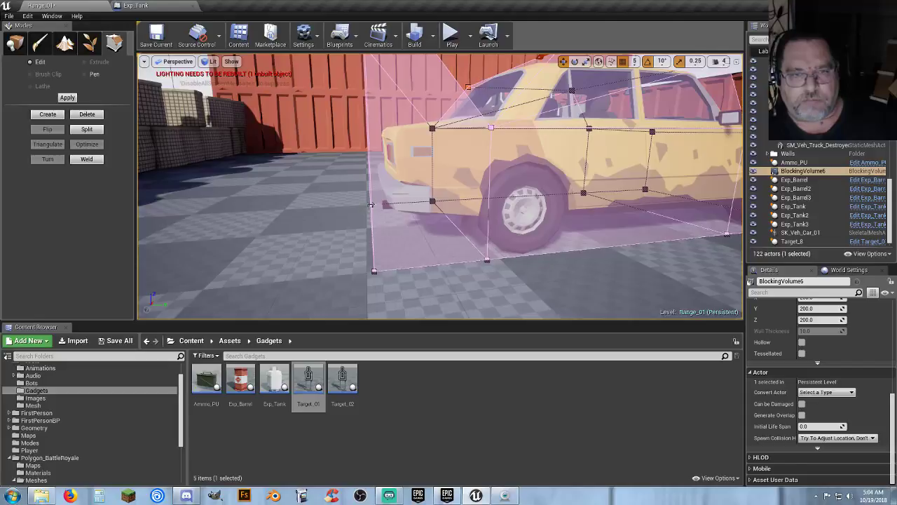
left_click(369, 204)
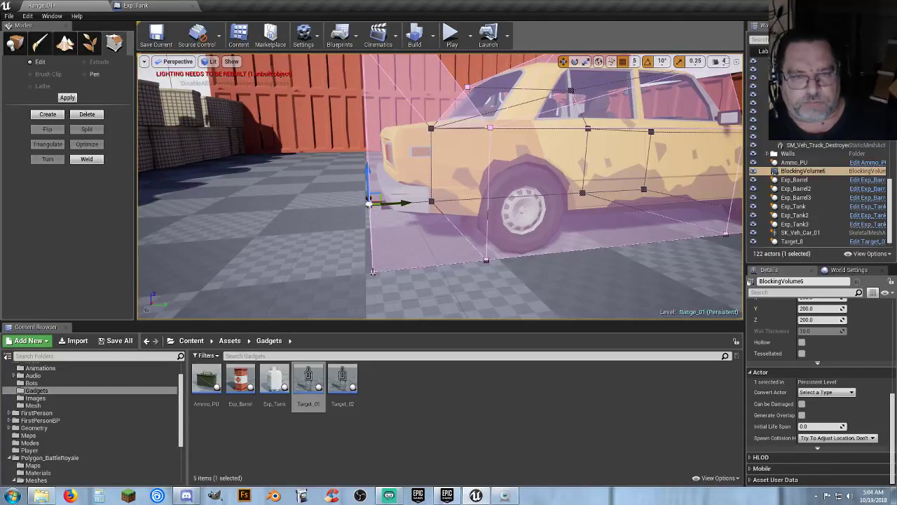
left_click(373, 269)
left_click_drag(405, 268, 419, 269)
- Select the two upper vertices at the blocking volume's rear end and lower them to the car's trunk height
right_click_drag(415, 215, 415, 163)
right_click_drag(384, 117, 384, 105)
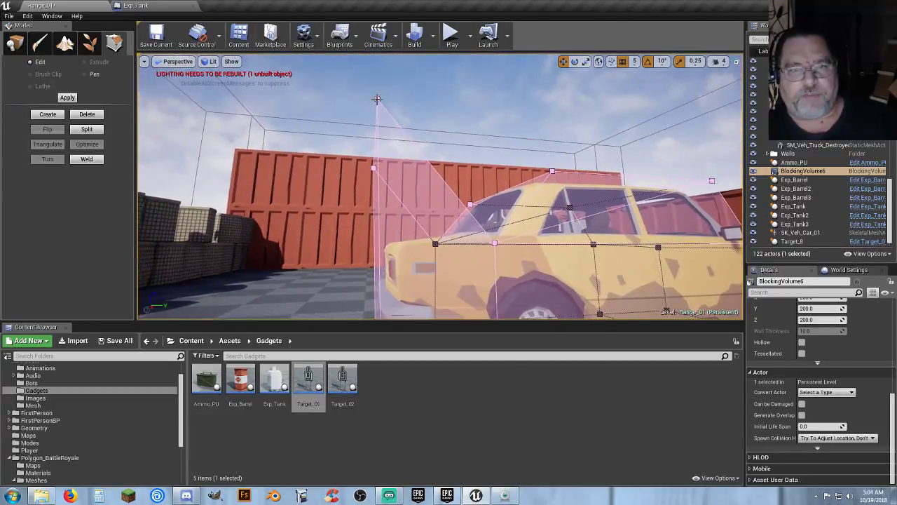
left_click(377, 100)
right_click_drag(374, 161, 394, 177)
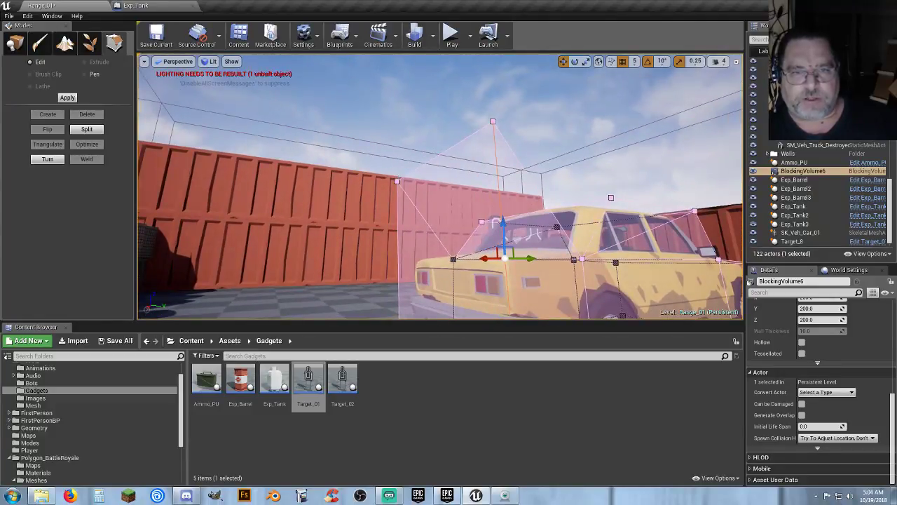
left_click(397, 181)
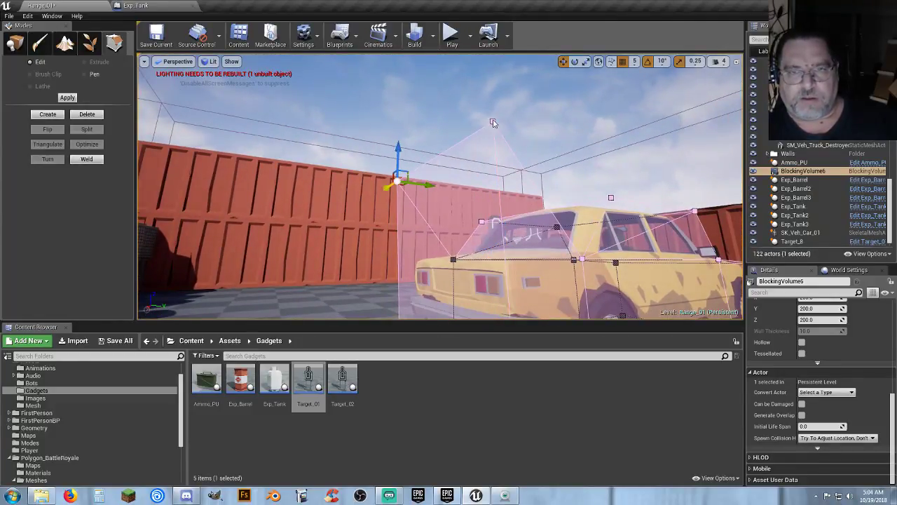
left_click(493, 119, "ctrl")
left_click_drag(491, 98, 485, 234)
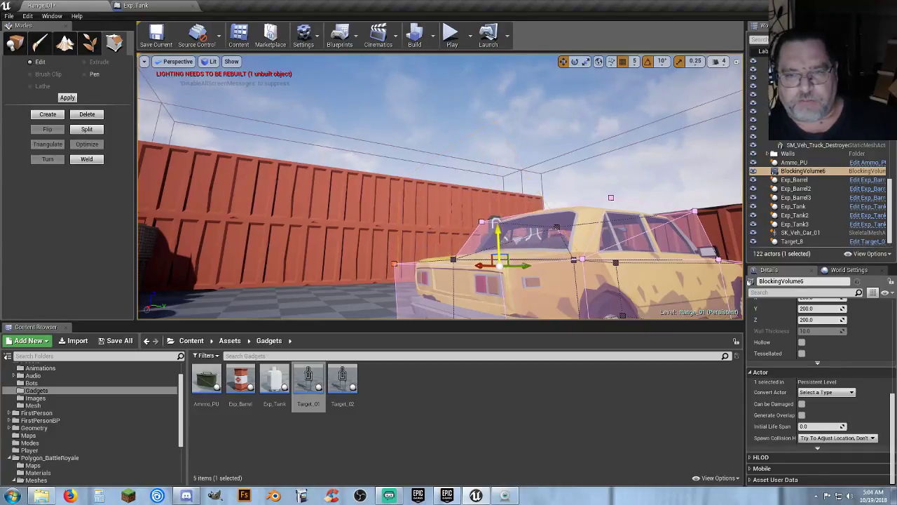
- Move the two upper rear-end vertices forward to line up with the back of the car's trunk
right_click_drag(484, 235, 407, 259)
right_click_drag(448, 235, 434, 229)
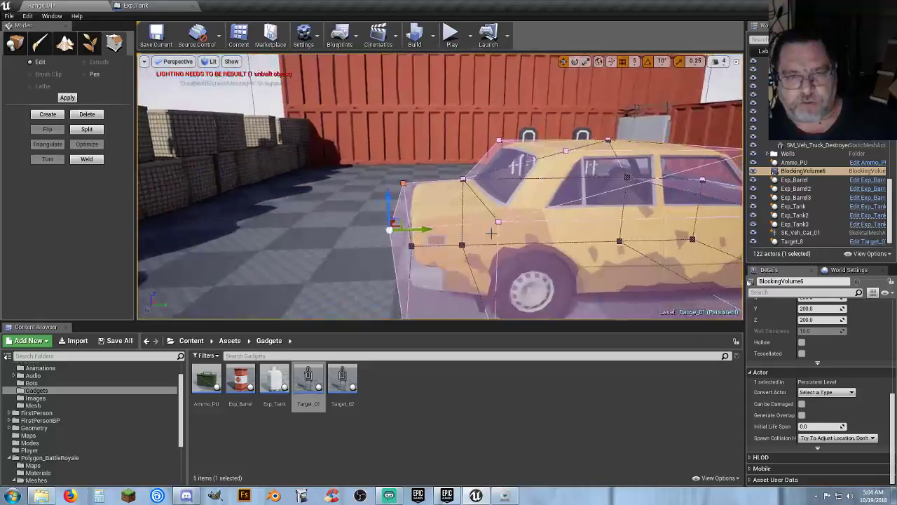
left_click_drag(434, 229, 448, 229)
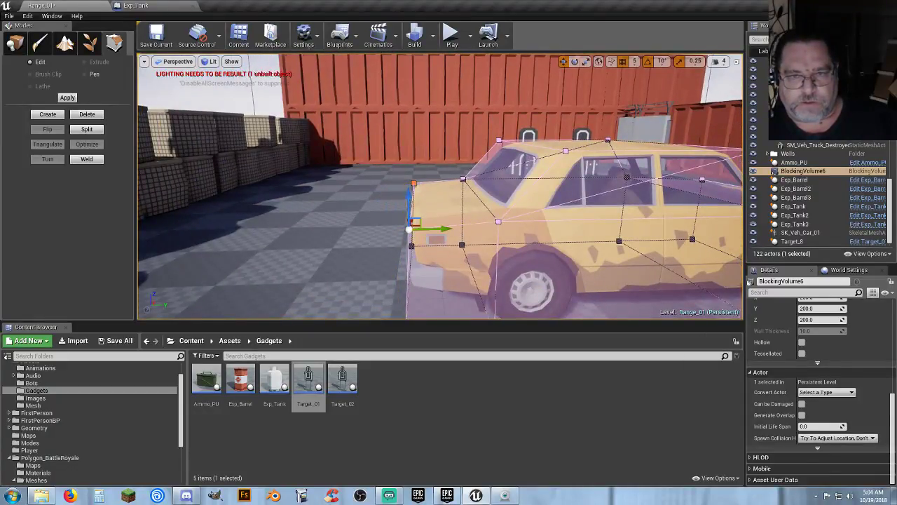
- Move the blocking volume's two roof vertices on the side away from the targets inward to the edge of the car's roof
right_click_drag(436, 195, 564, 203)
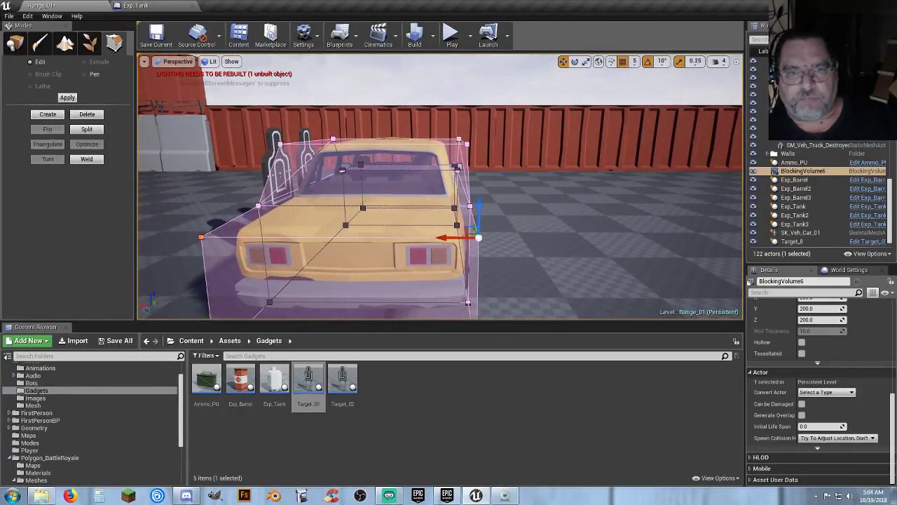
left_click(460, 140)
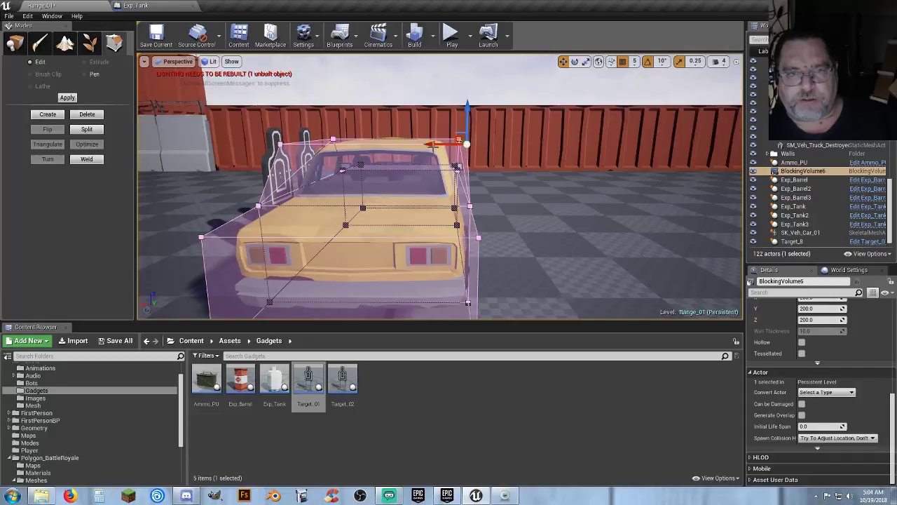
left_click_drag(421, 139, 410, 144)
mouse_move(522, 170)
right_mouse_down()
mouse_move(539, 176)
mouse_move(512, 175)
right_mouse_up()
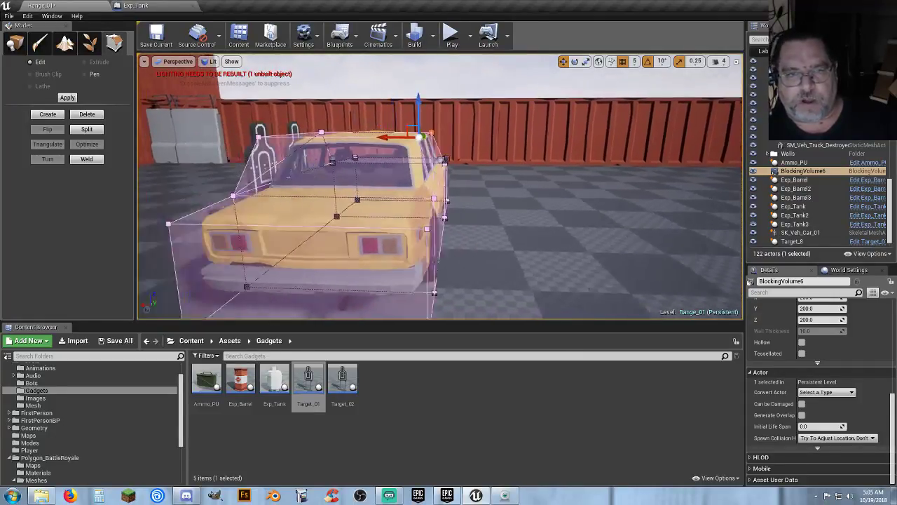
left_click_drag(483, 150, 489, 157, "alt")
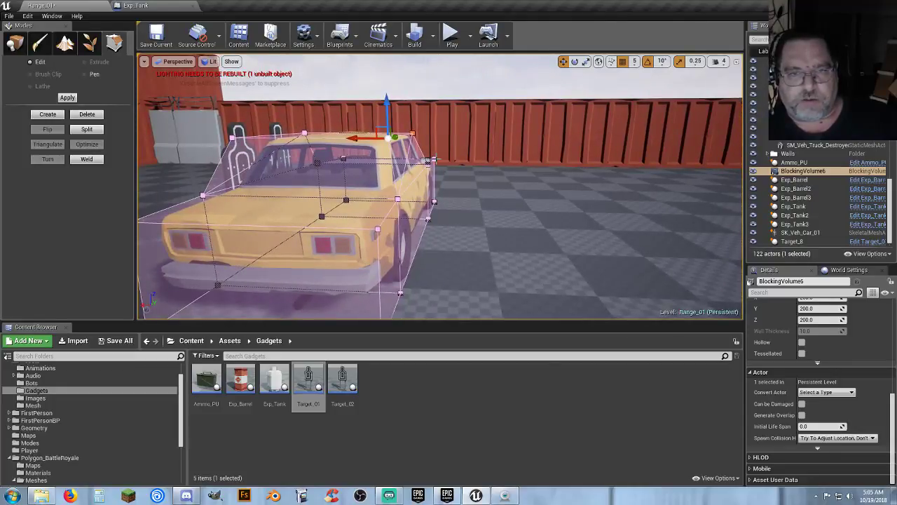
- Select the body-height vertices along the volume's side away from the targets and move them inward to the car's flank
left_click(434, 159)
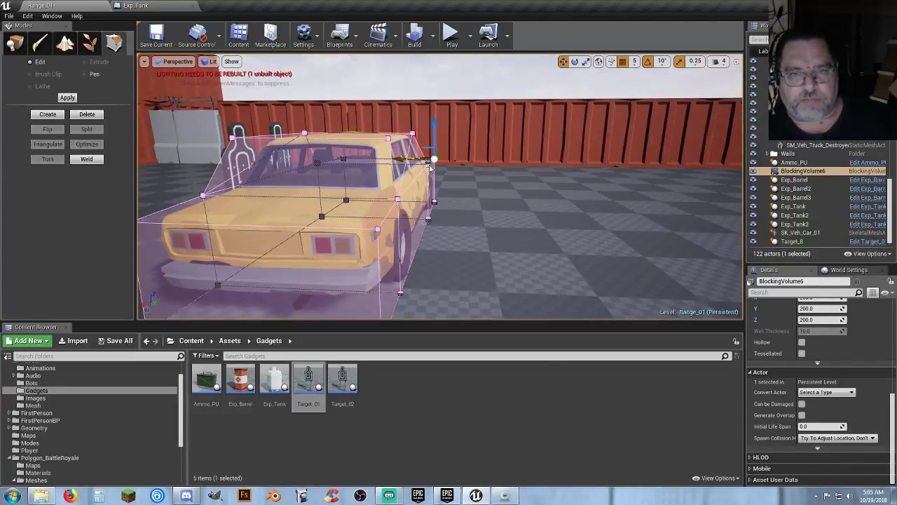
left_click(397, 199)
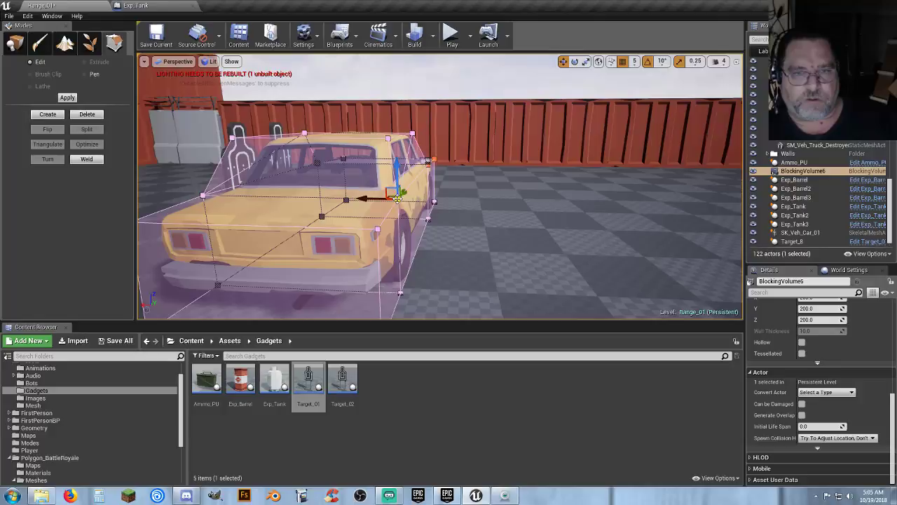
left_click(378, 231)
mouse_move(423, 218)
right_mouse_down()
mouse_move(449, 218)
mouse_move(429, 217)
right_mouse_up()
key("a")
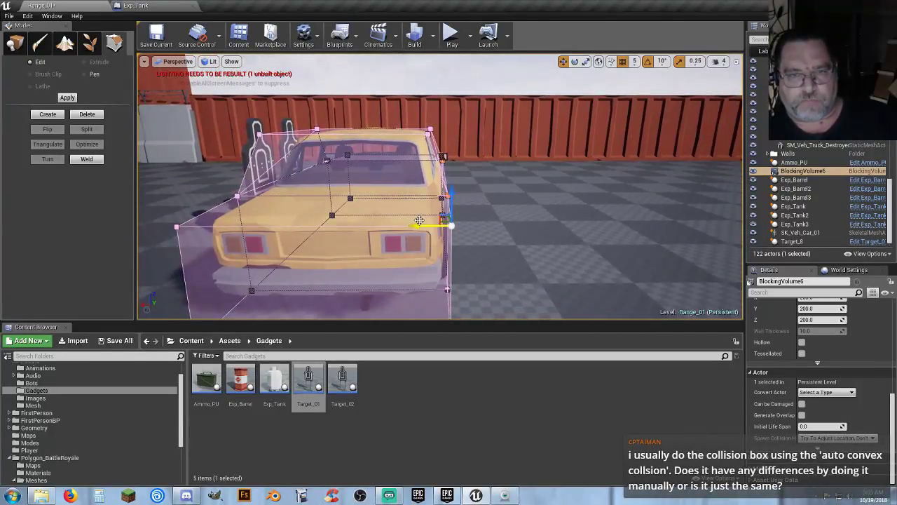
left_click_drag(405, 226, 400, 225)
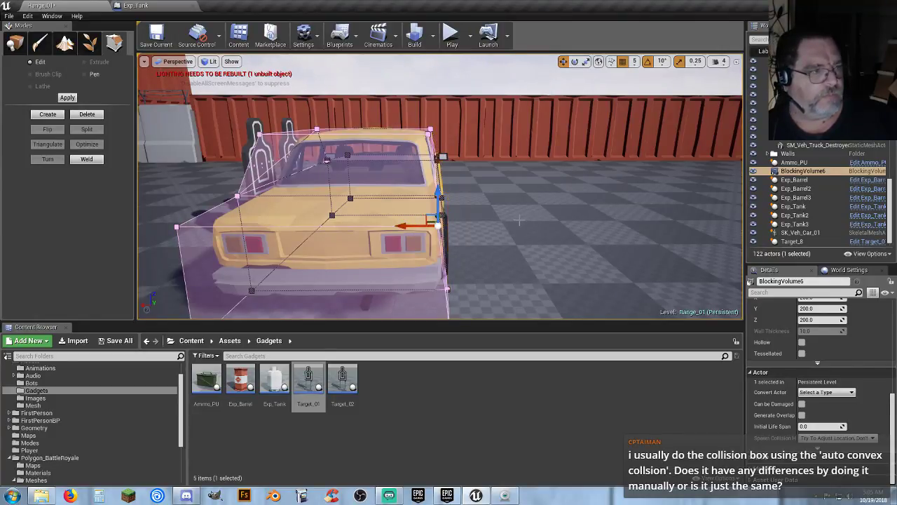
- Select the body-height vertices along the volume's target-facing side and move them inward to the car's flank
right_click_drag(515, 219, 535, 219)
left_click_drag(534, 218, 513, 217, "alt")
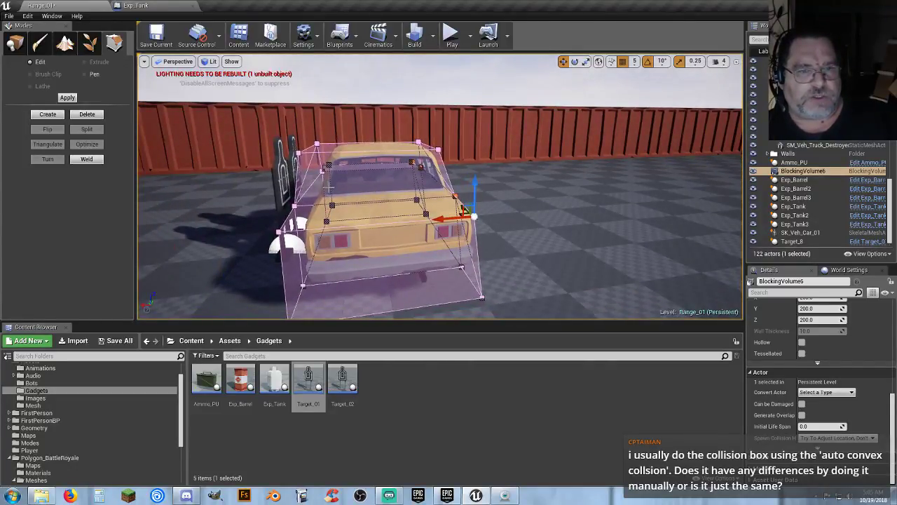
left_click_drag(414, 207, 372, 206, "alt")
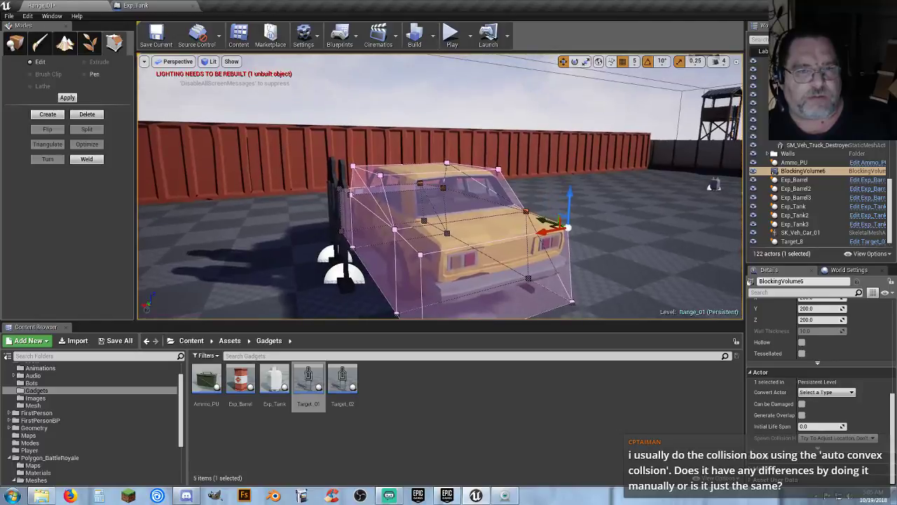
left_click(341, 187)
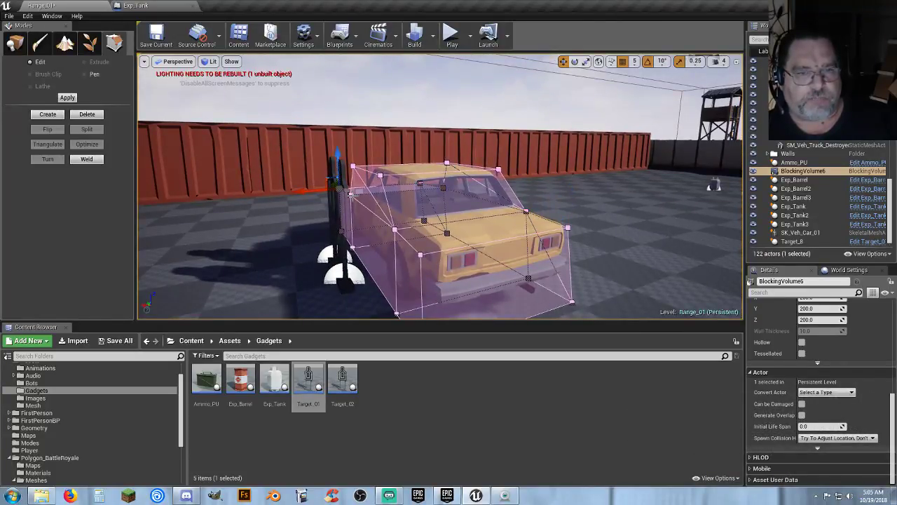
left_click(351, 195)
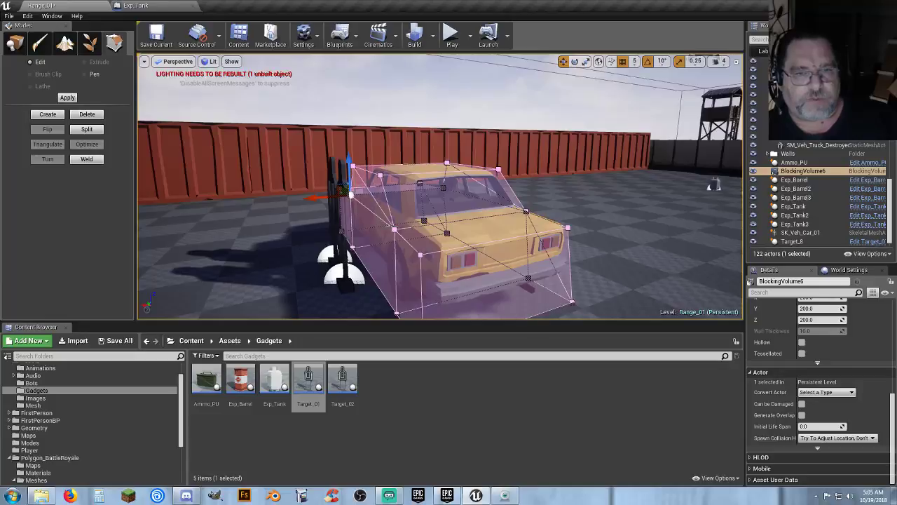
left_click(395, 228)
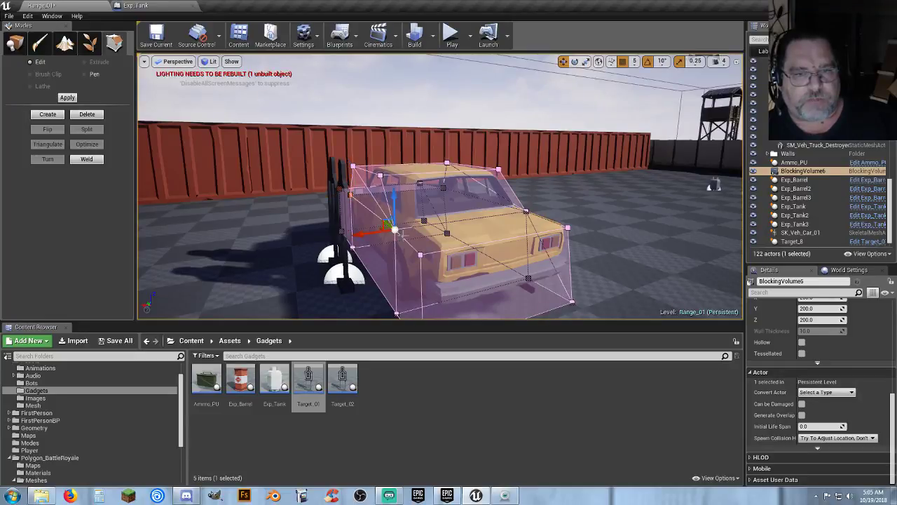
left_click(419, 254)
left_click_drag(387, 261, 408, 258)
- Move the volume's two roof vertices on the target-facing side inward to the edge of the car's roof
right_click_drag(429, 257, 410, 244)
key("w")
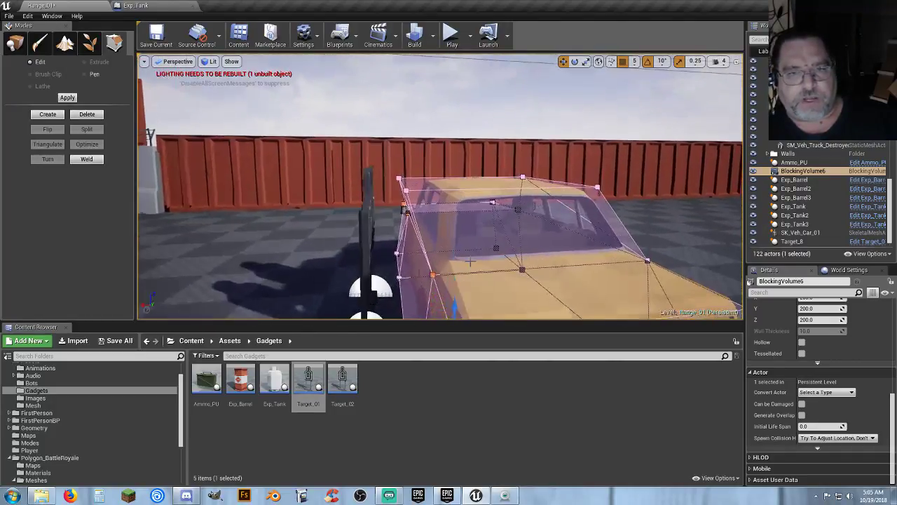
left_click(405, 190)
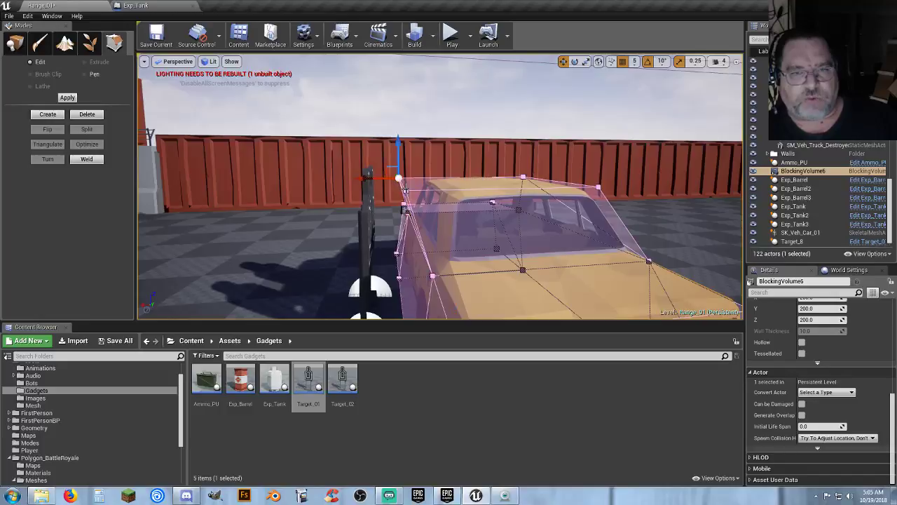
left_click_drag(373, 190, 418, 189)
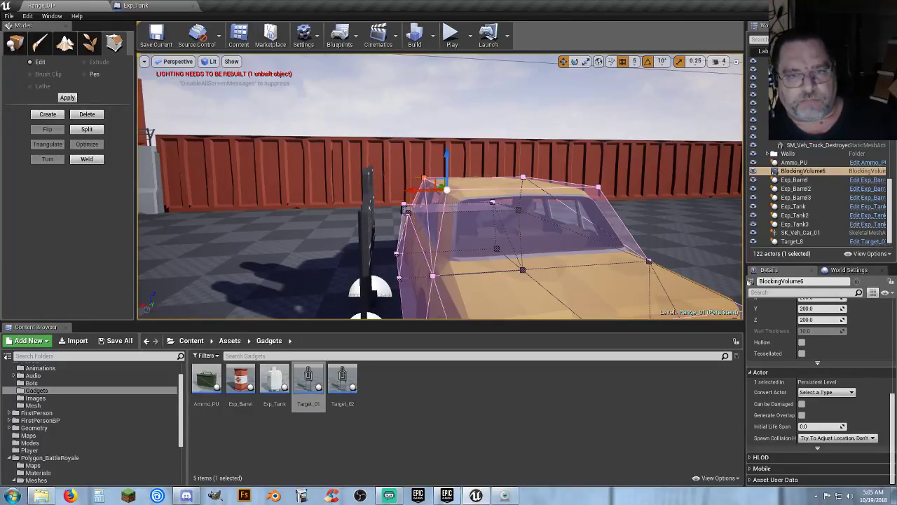
- Deselect the blocking volume, play the level from the floor near the yellow car, test-fire at a red barrel, and stop
key("s")
right_click_drag(440, 189, 570, 119)
key("d")
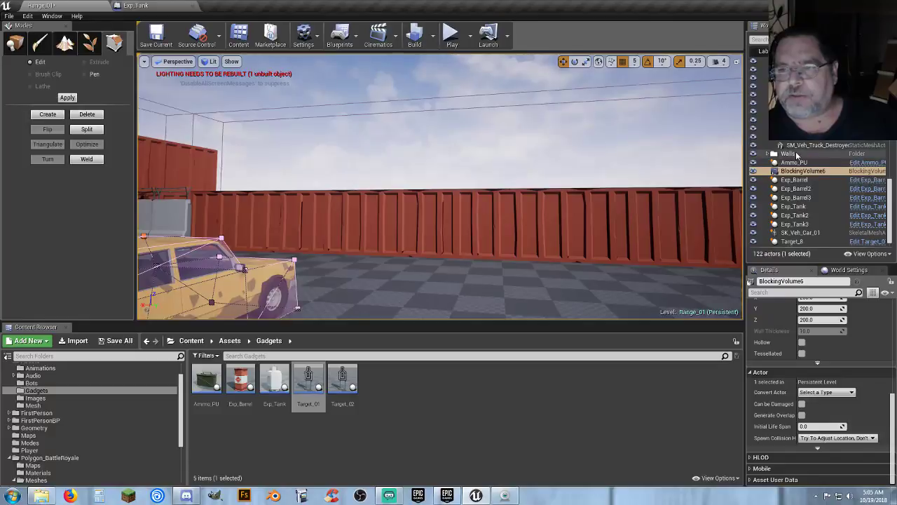
left_click(796, 154)
key("a")
right_click_drag(441, 254, 451, 304)
key("s")
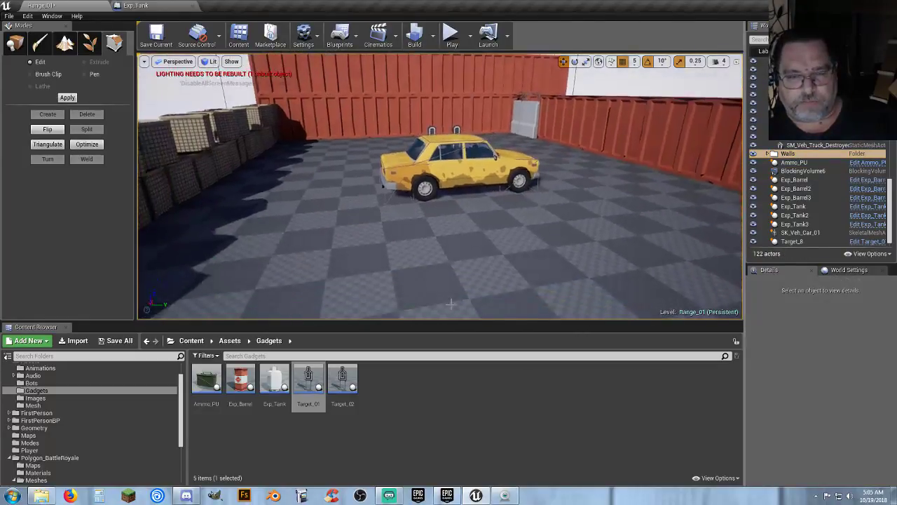
right_click_drag(450, 211, 491, 247)
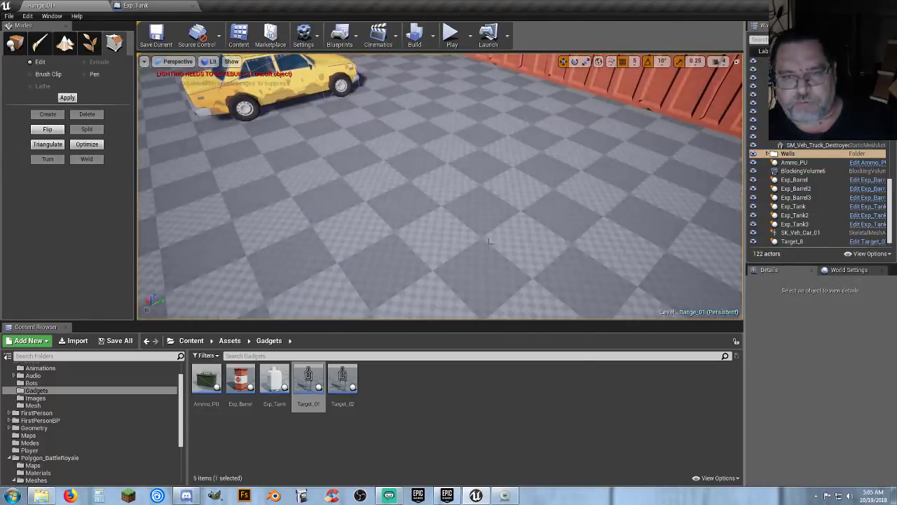
right_click(489, 247)
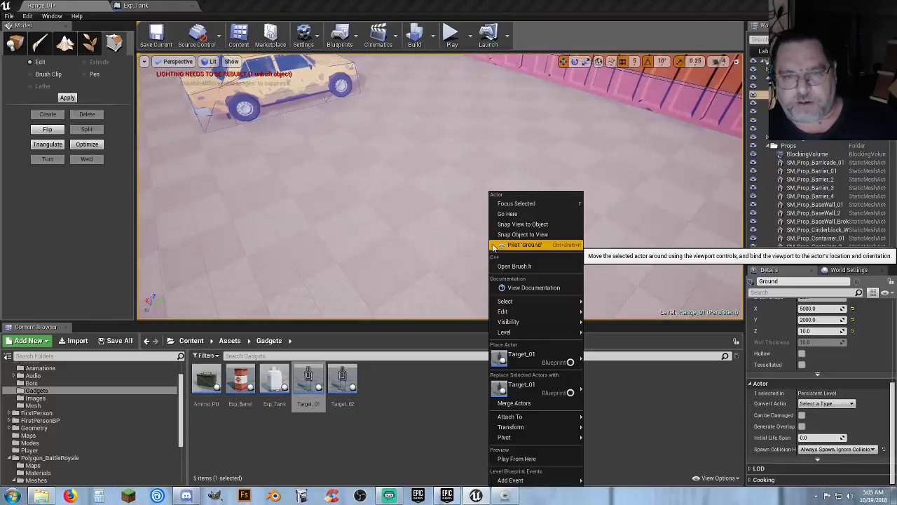
left_click(516, 458)
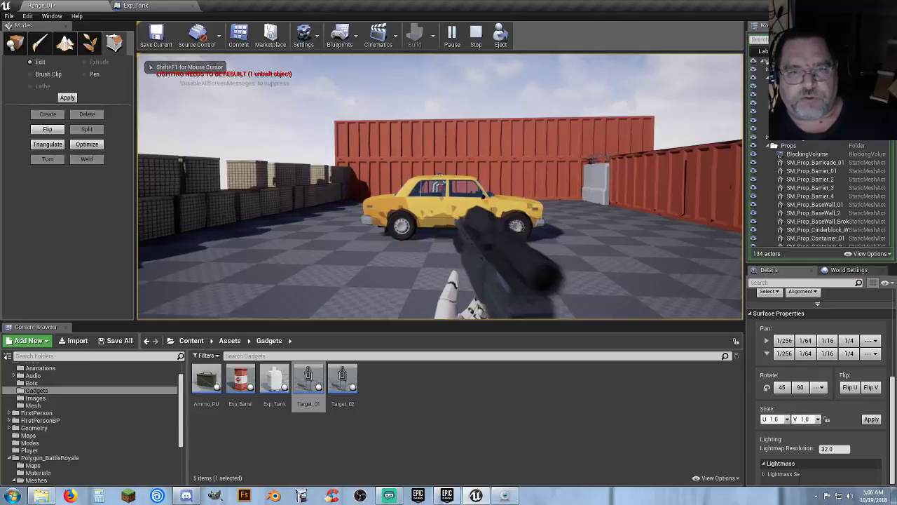
key("w")
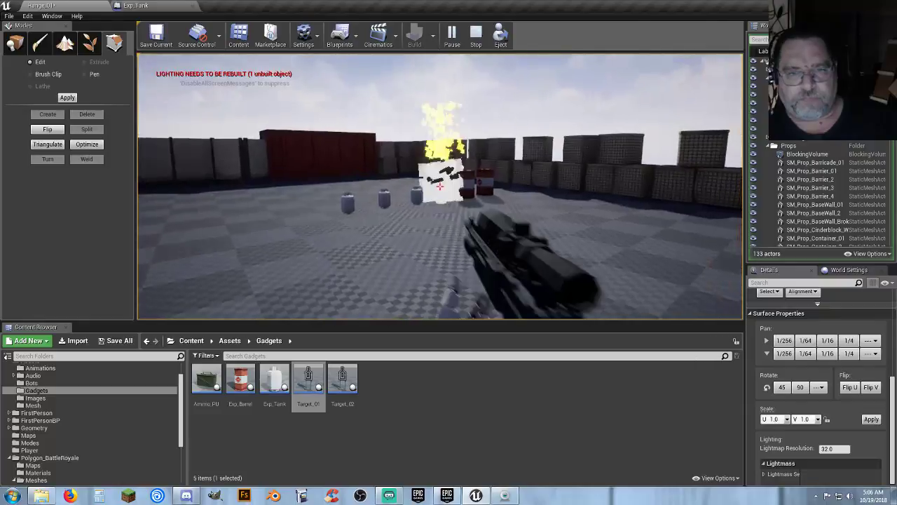
key("Escape")
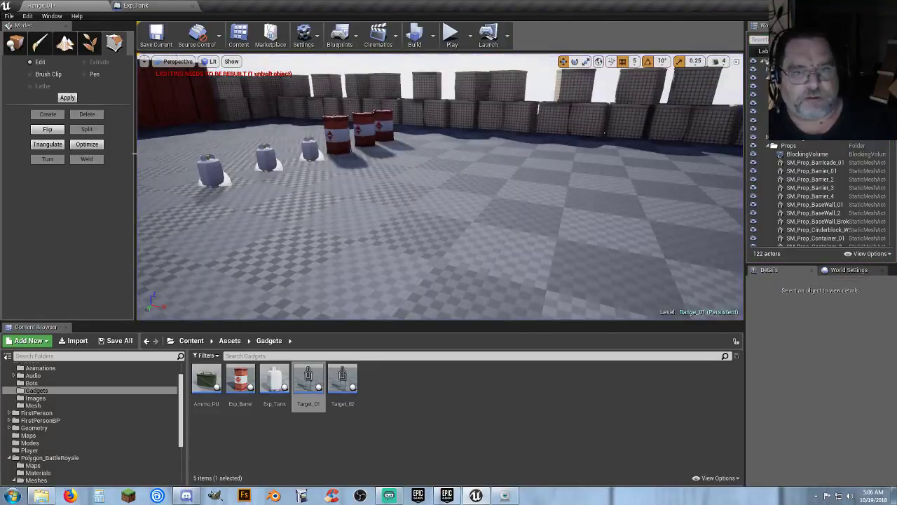
- Play the level from the floor near the tanks, scope the targets through the car windows, fire at the explosives, and stop
left_click(426, 203)
right_click(430, 193)
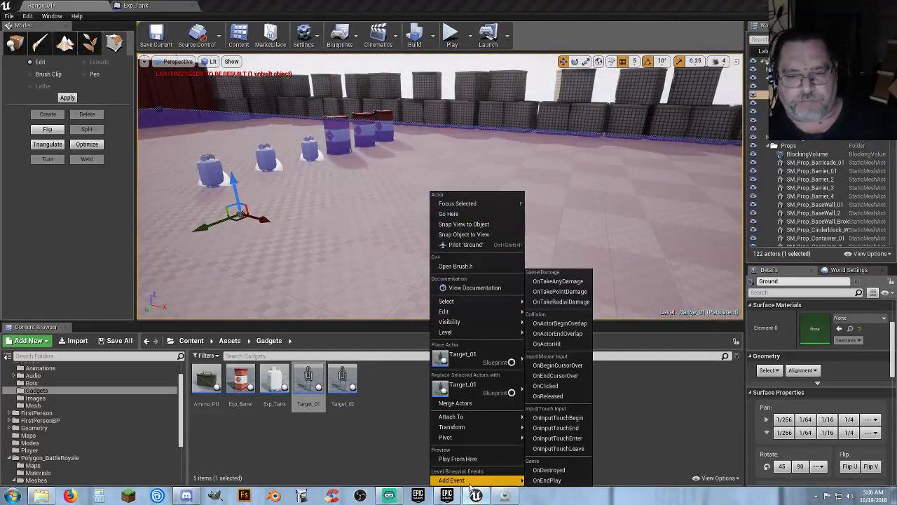
left_click(470, 459)
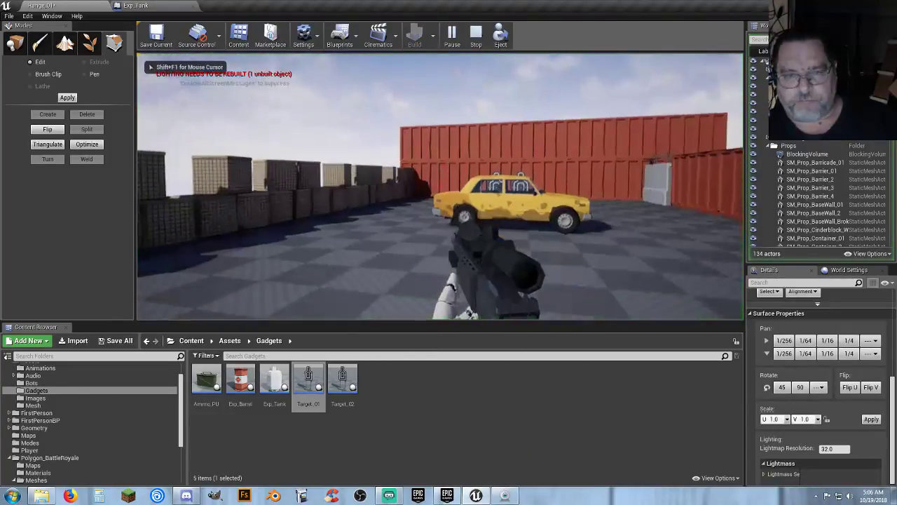
right_click(440, 185)
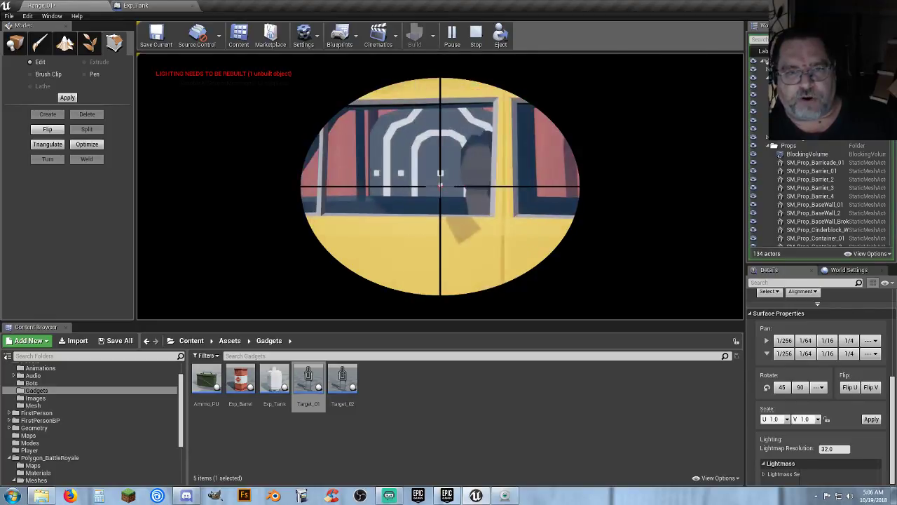
right_click(441, 186)
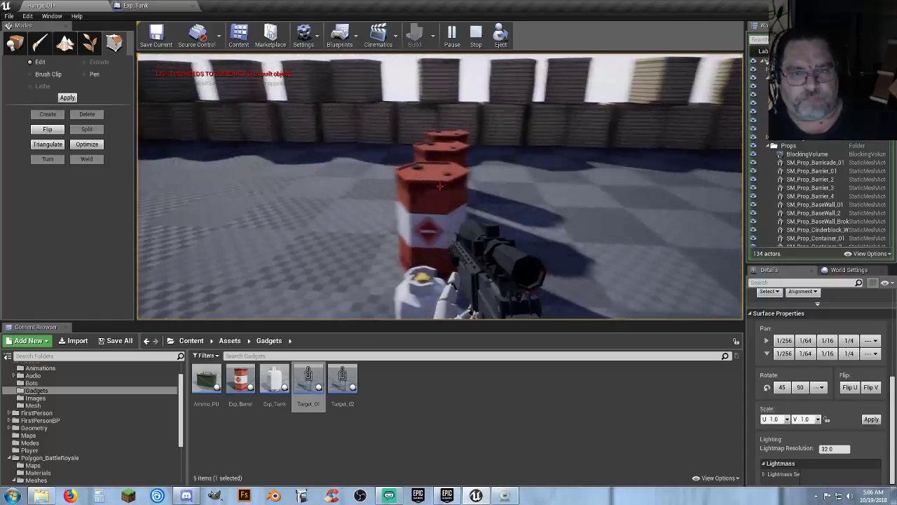
left_click(440, 186)
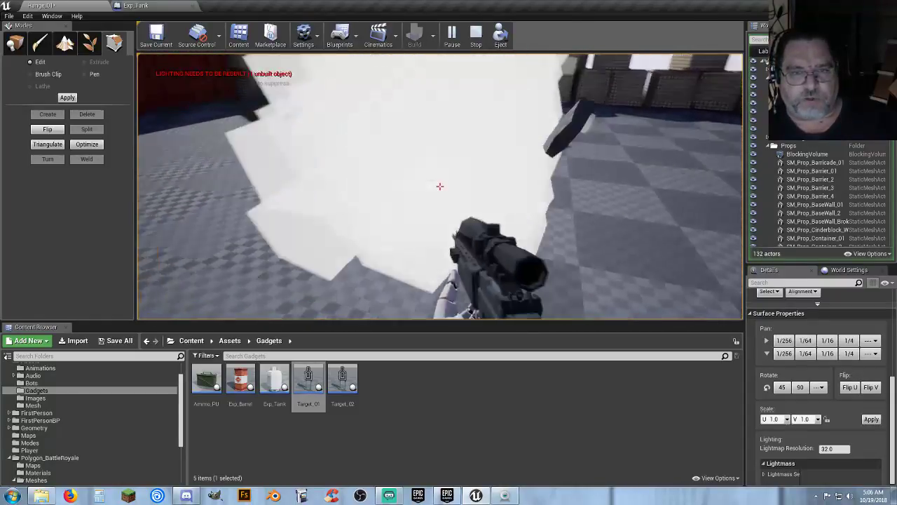
left_click(440, 187)
left_click(440, 186)
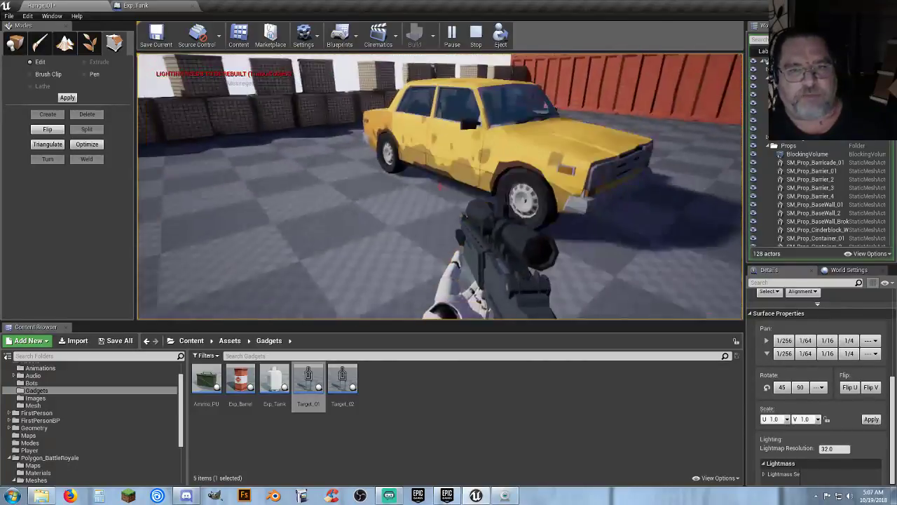
key("Escape")
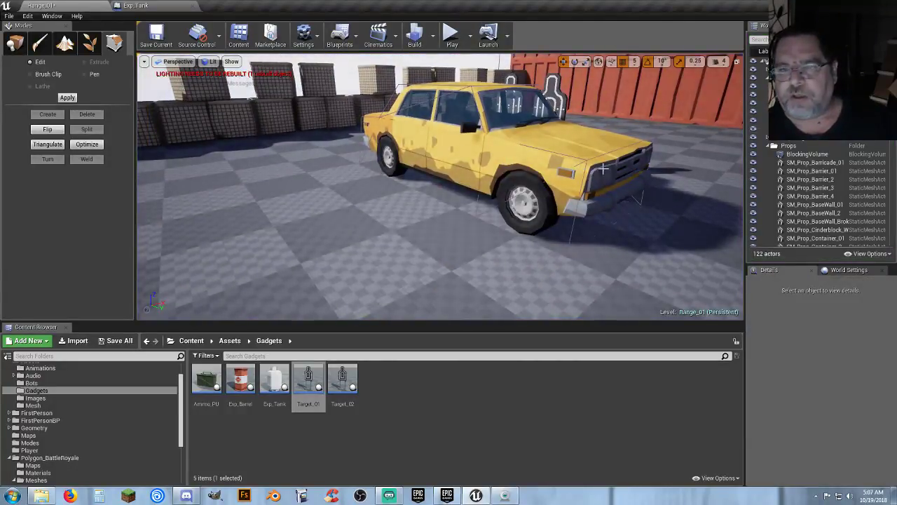
- Collapse the Props folder in the actor list and delete BlockingVolume6 from around the yellow car
left_click(808, 154)
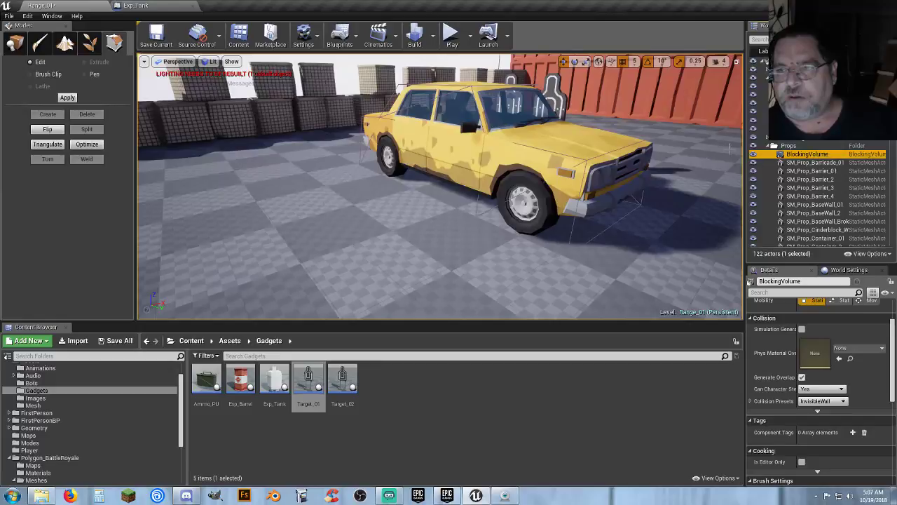
left_click(769, 145)
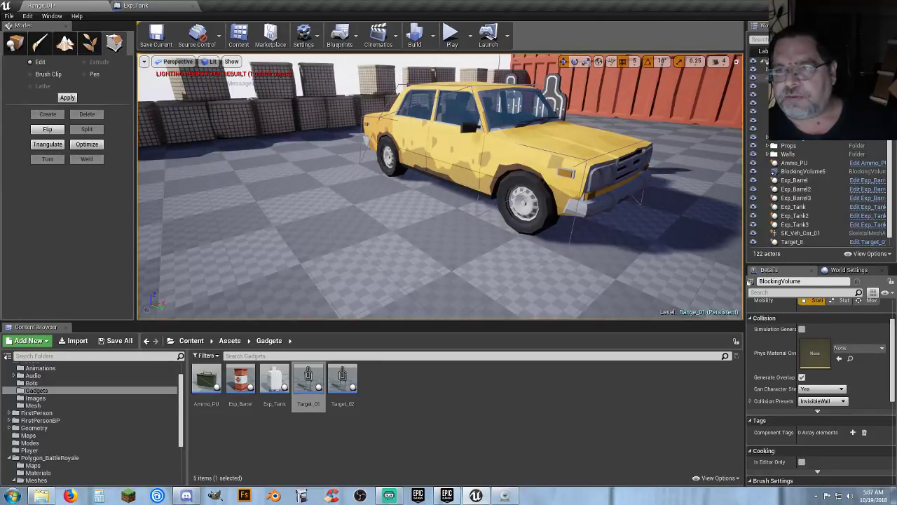
scroll(806, 189, "down", 2)
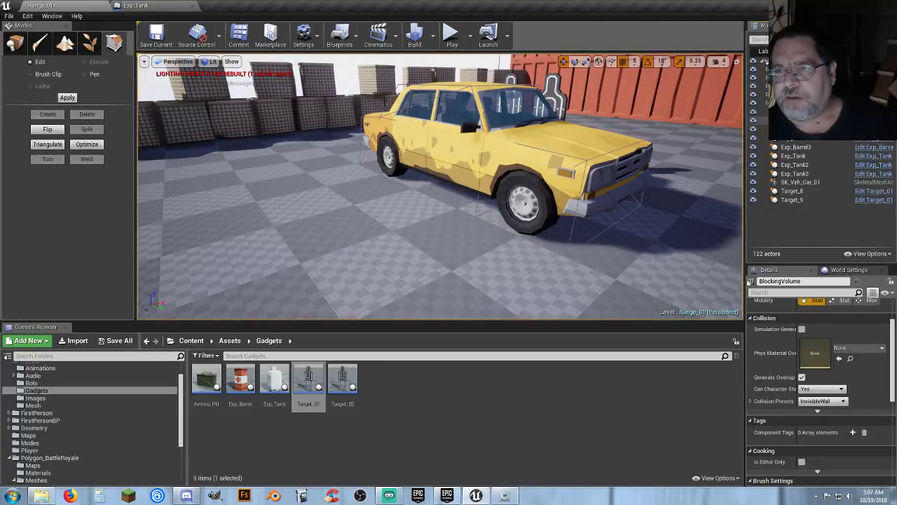
left_click(796, 120)
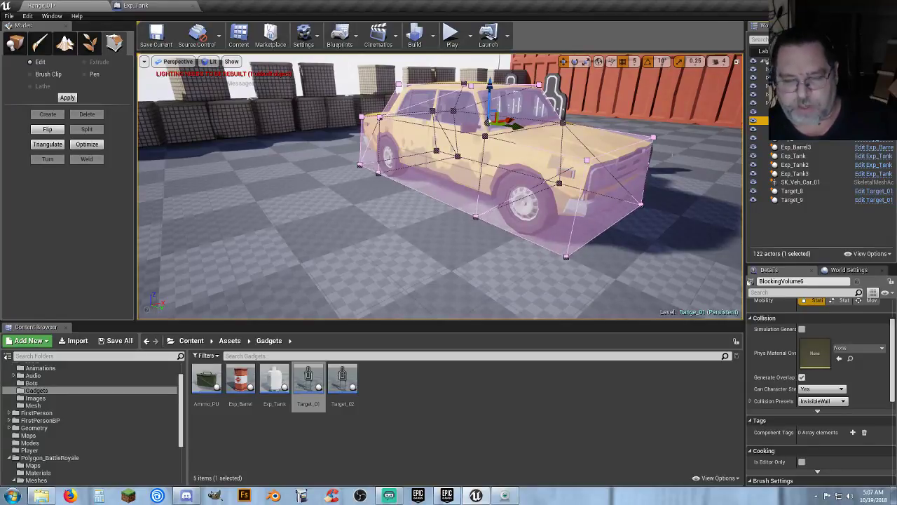
key("Delete")
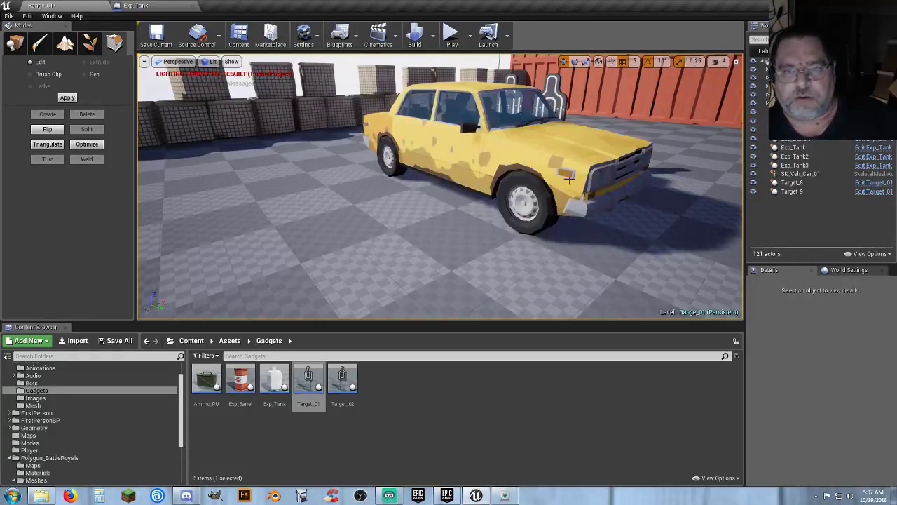
- Delete the yellow car and the two shooting targets behind it from the level, leaving the barrels and tanks in place
left_click(524, 164)
key("Delete")
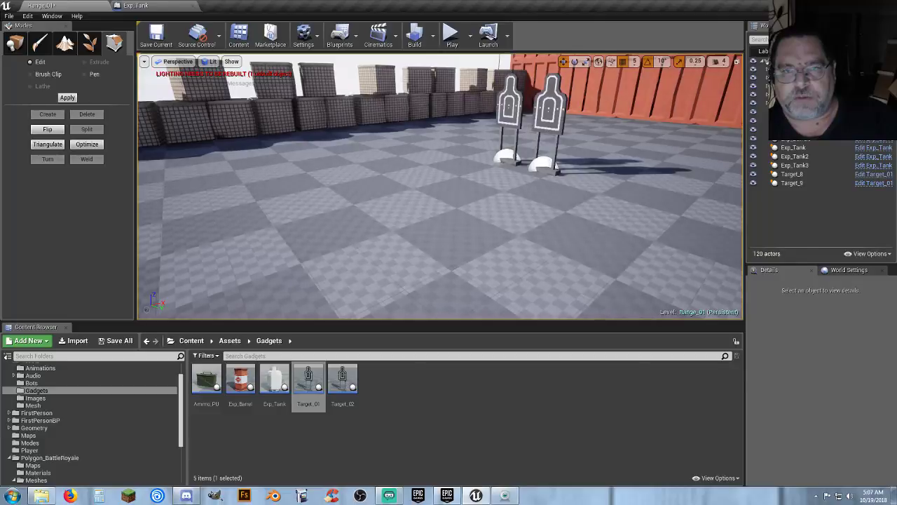
left_click(514, 112)
key("Delete")
left_click(548, 111)
key("Delete")
right_click_drag(548, 111, 532, 157)
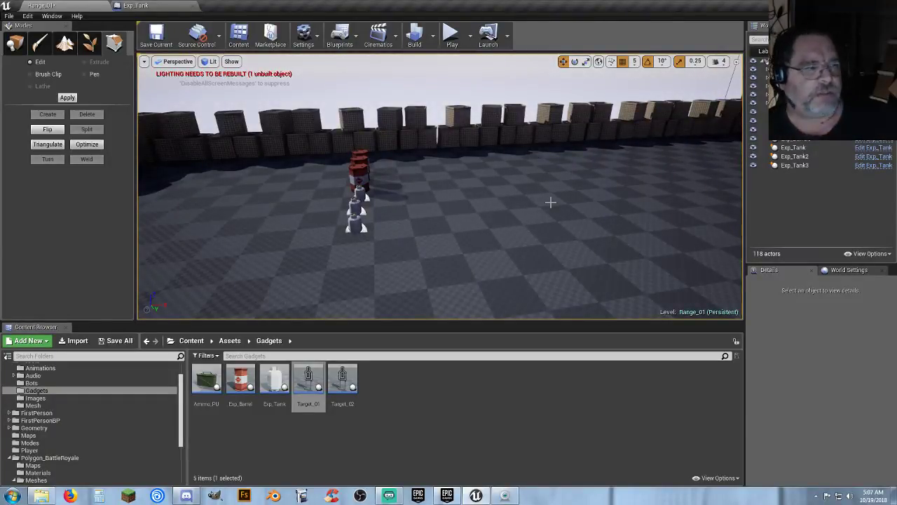
left_click(350, 440)
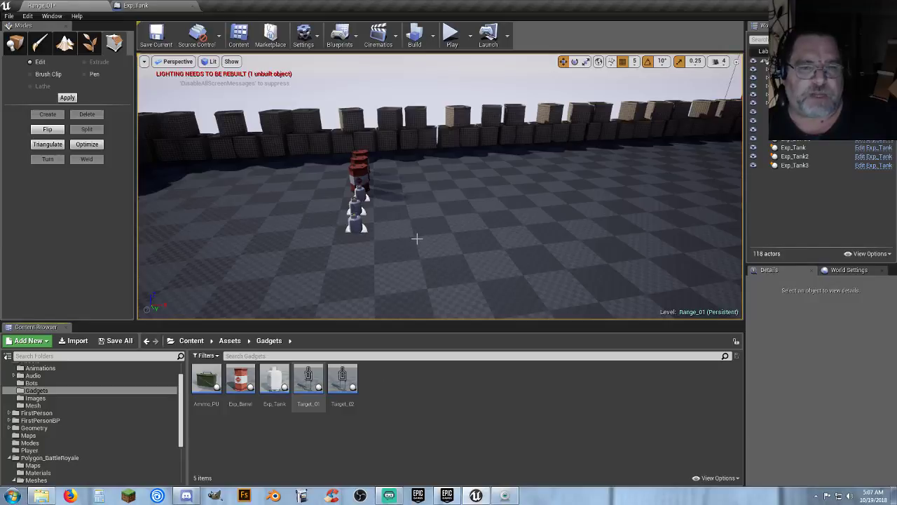
- Close the Exp_Tank editor and switch the level editor from geometry editing to placing actors
right_click_drag(416, 238, 518, 308)
right_click_drag(581, 288, 557, 245)
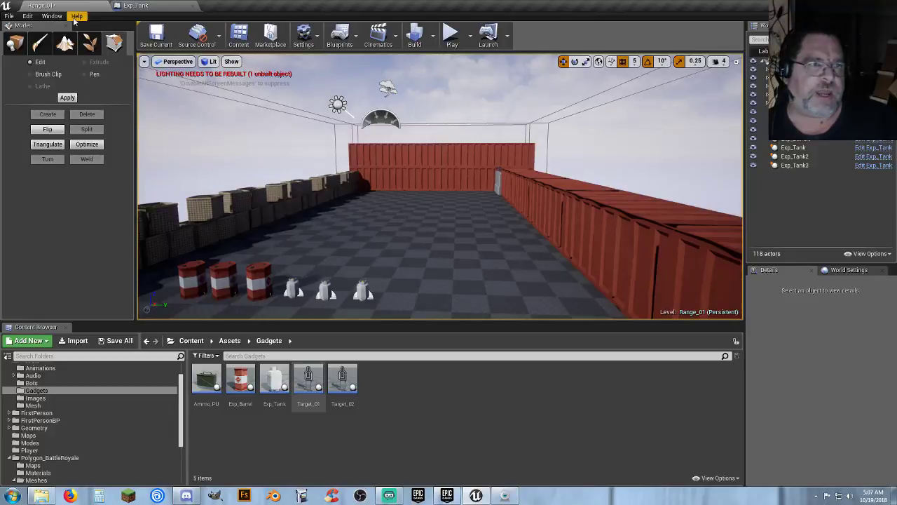
left_click(176, 6)
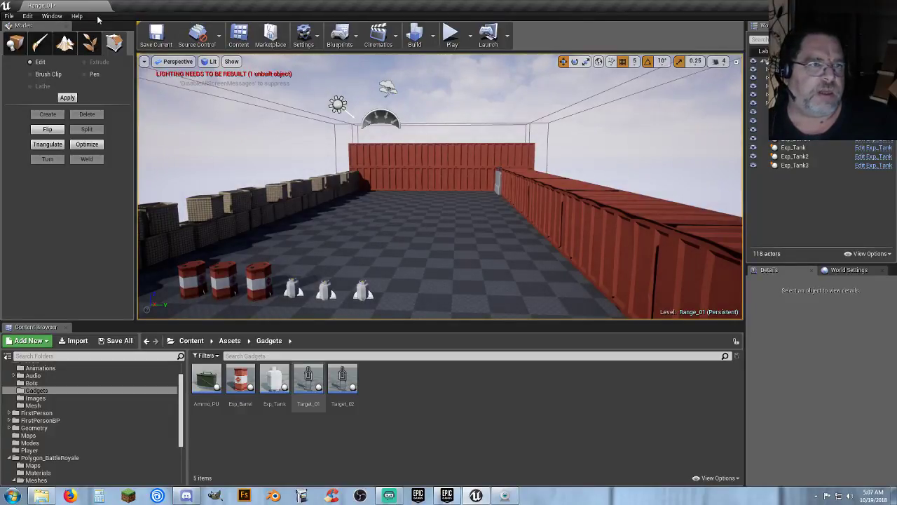
left_click(16, 43)
left_click(27, 16)
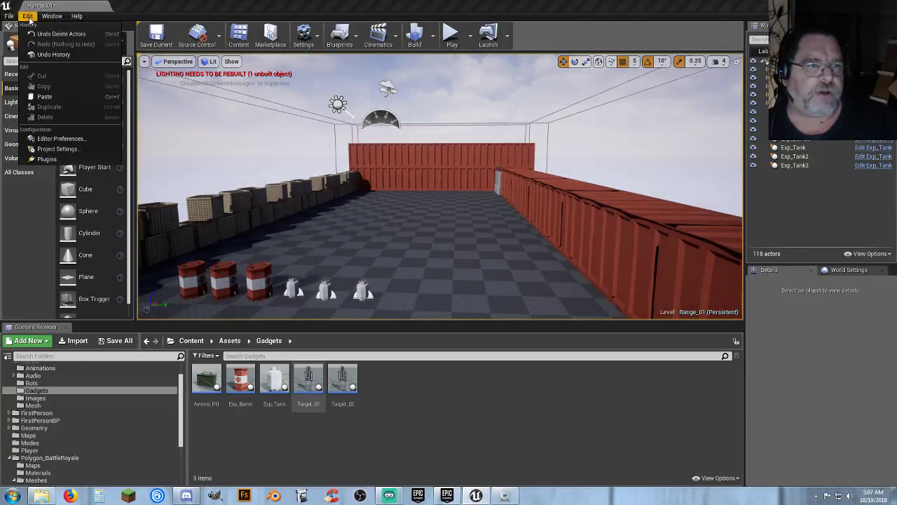
left_click(47, 158)
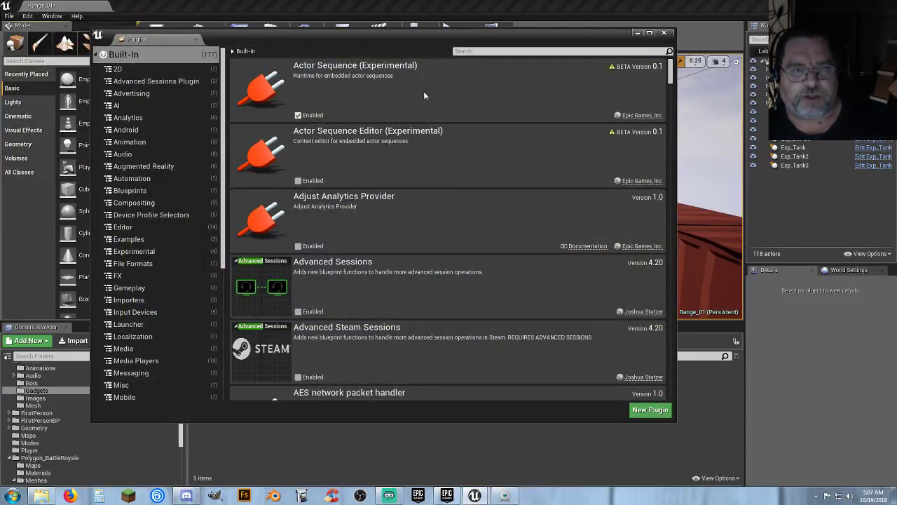
left_click(475, 51)
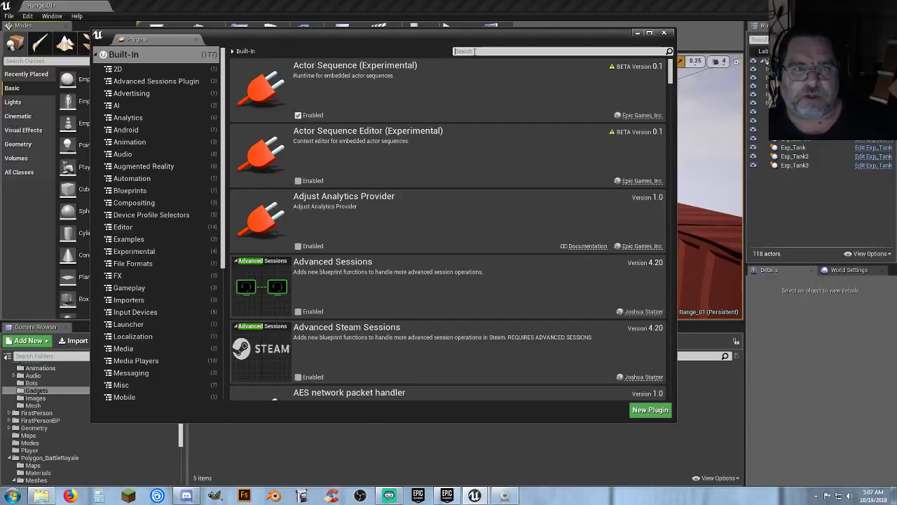
type("ape")
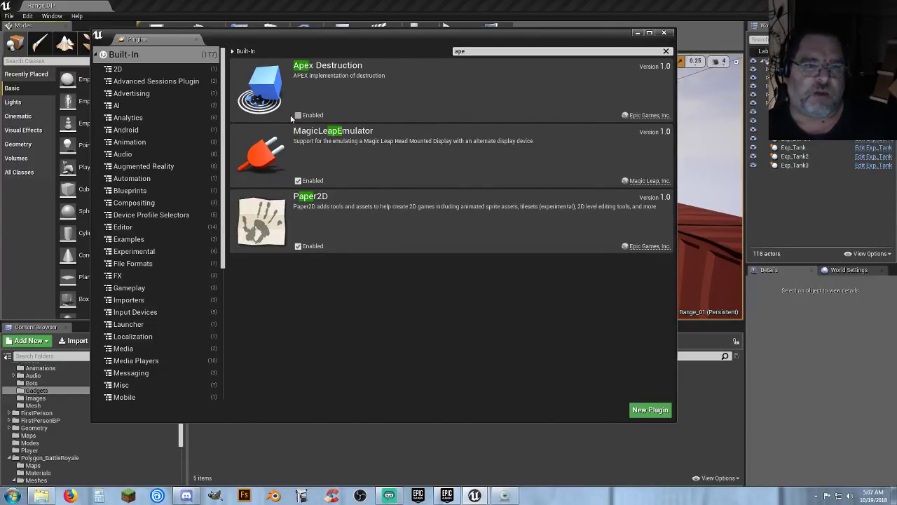
left_click(665, 34)
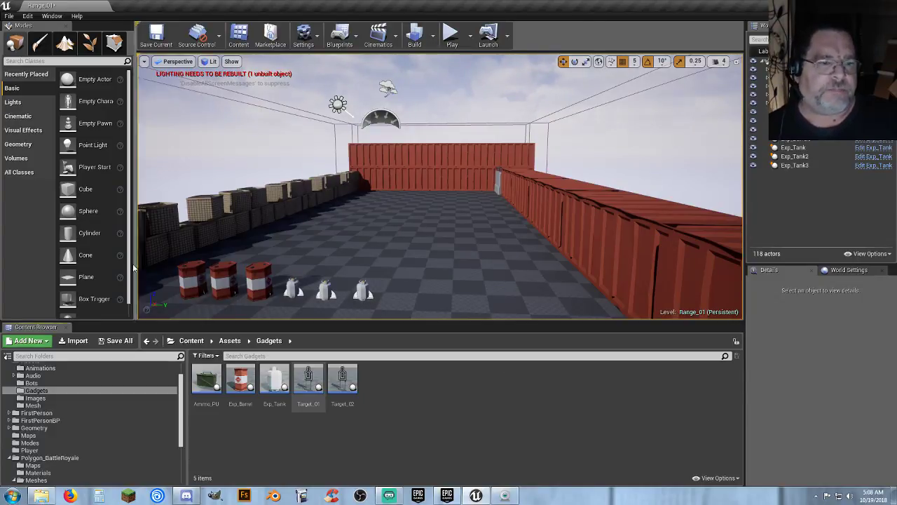
- Save Range_01, build its lighting only, and save the level together with its built data
left_click(121, 341)
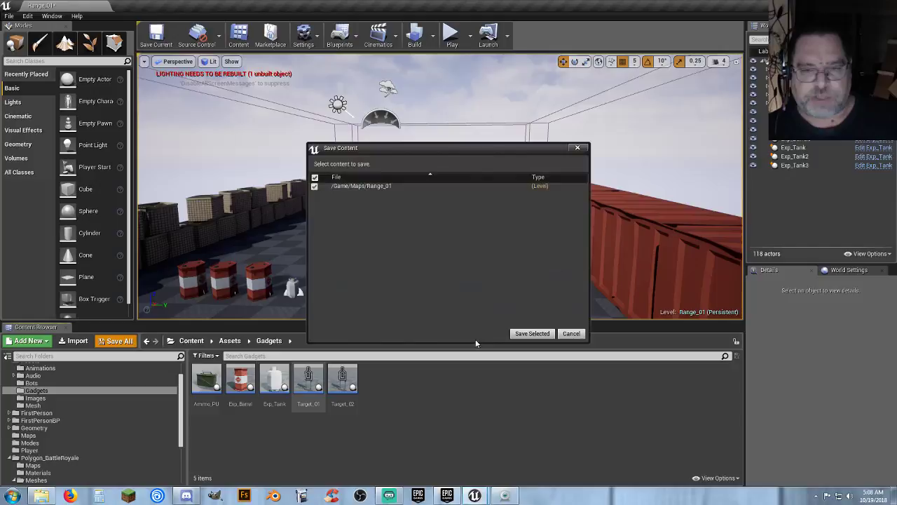
left_click(533, 333)
left_click(434, 39)
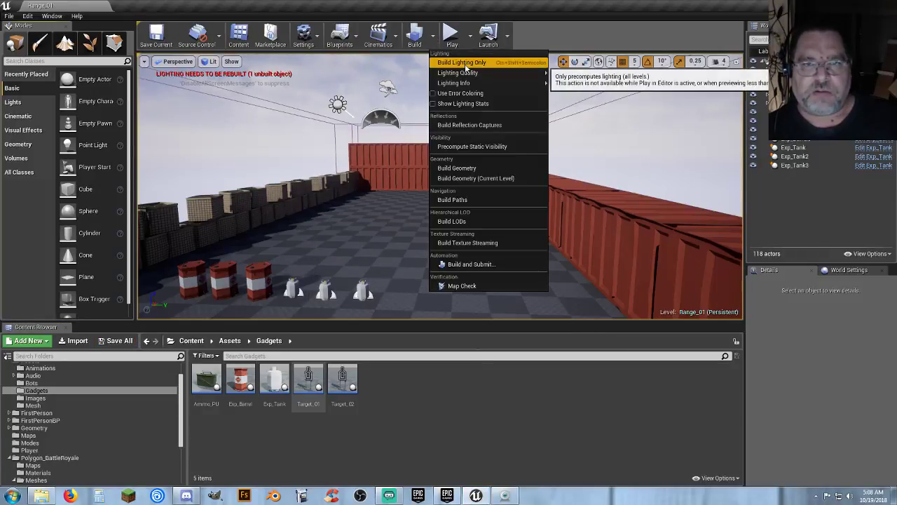
left_click(463, 60)
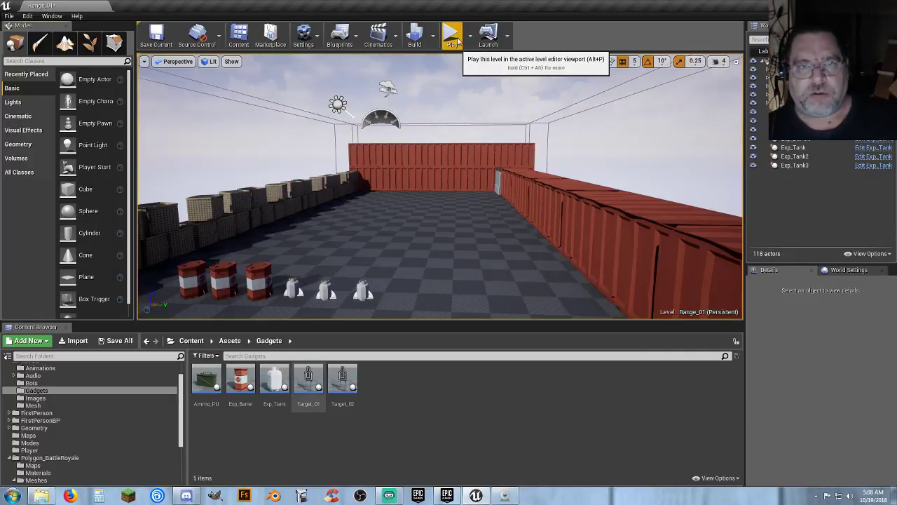
left_click(117, 340)
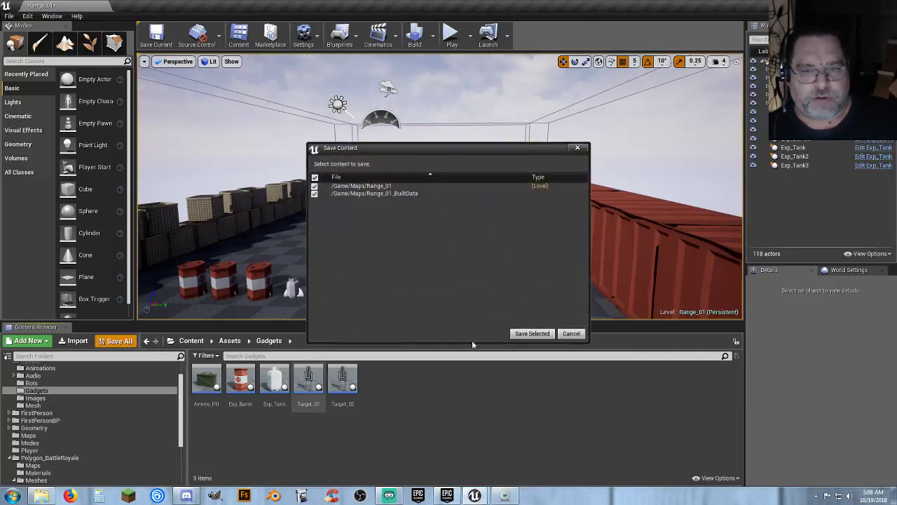
left_click(532, 334)
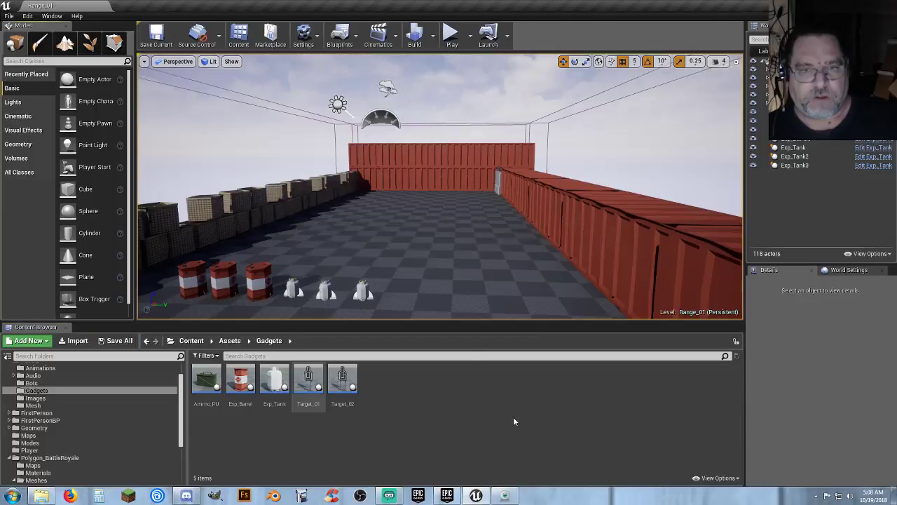
- Find the Apex Destruction plugin by searching for "apex", enable it, restart the editor, and close the plugin list
left_click(28, 16)
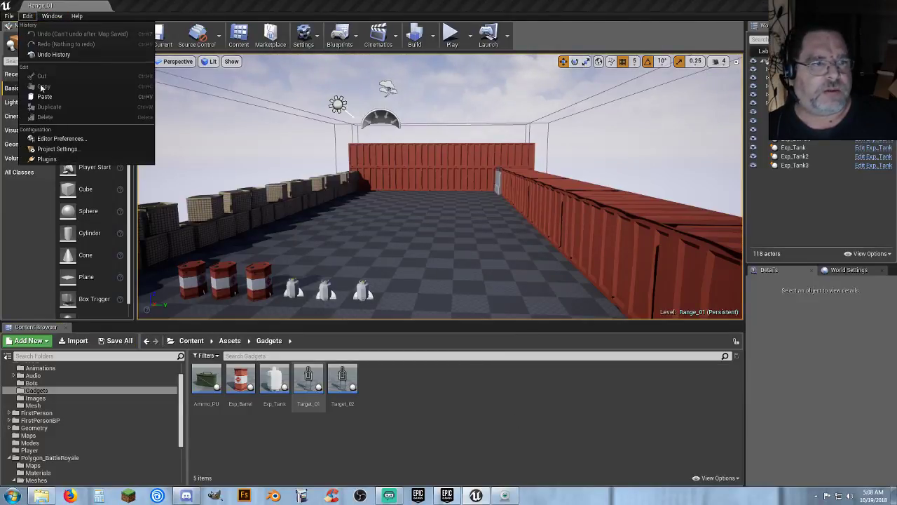
left_click(45, 159)
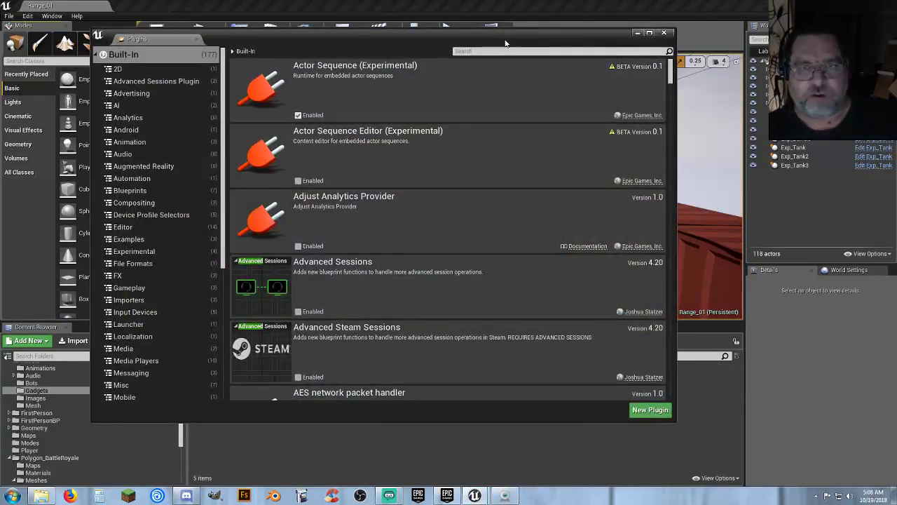
left_click(498, 52)
type("ape")
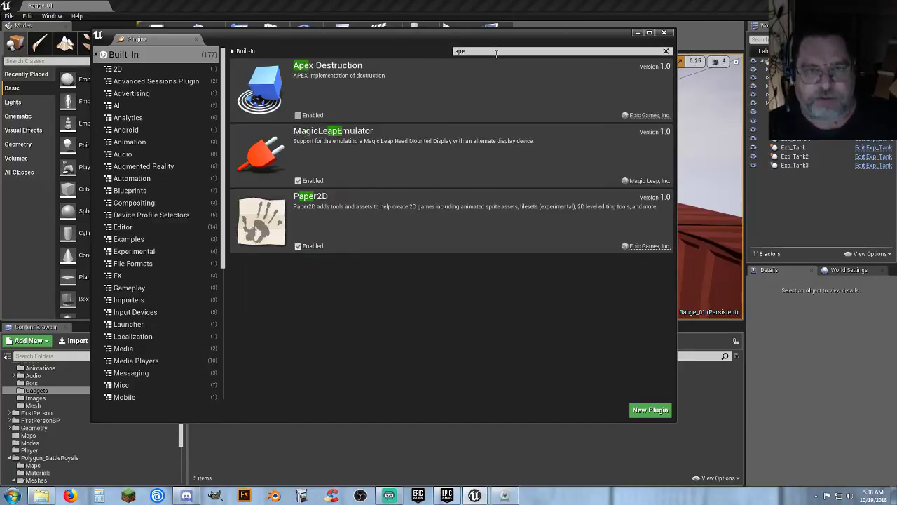
type("x")
left_click(297, 115)
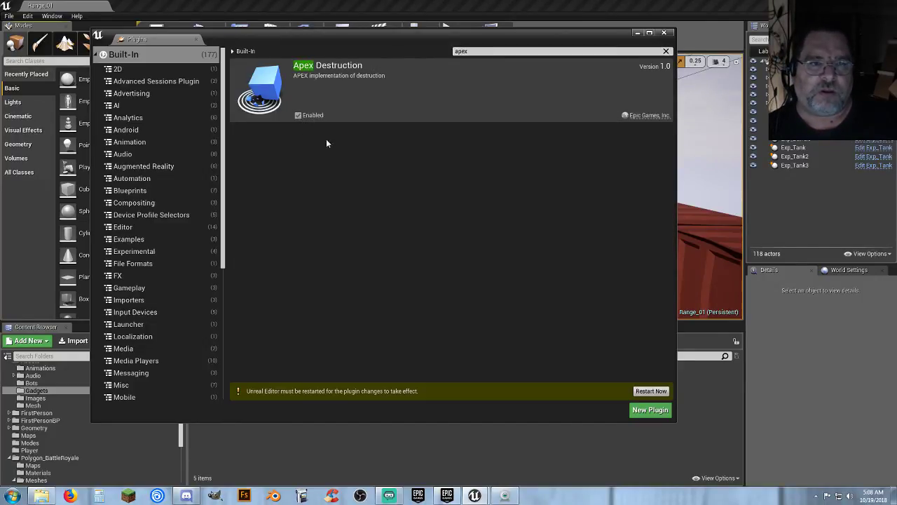
left_click(651, 391)
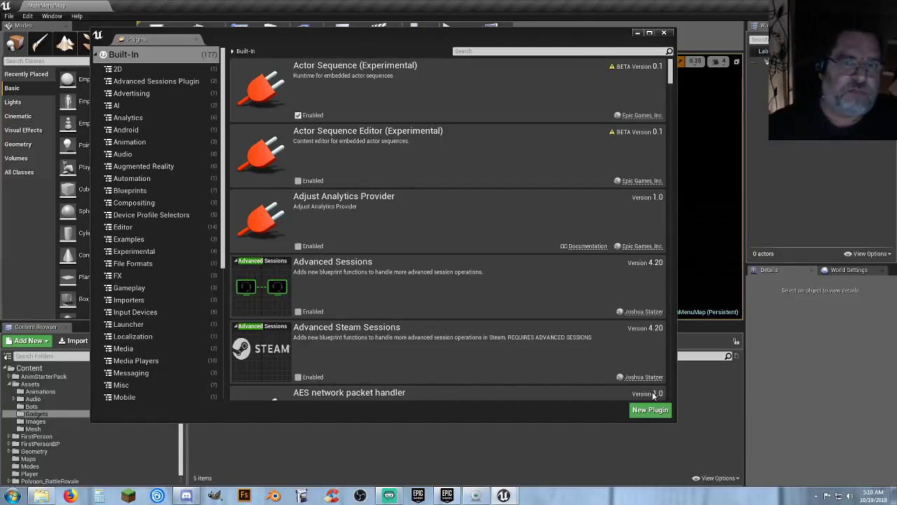
left_click(664, 32)
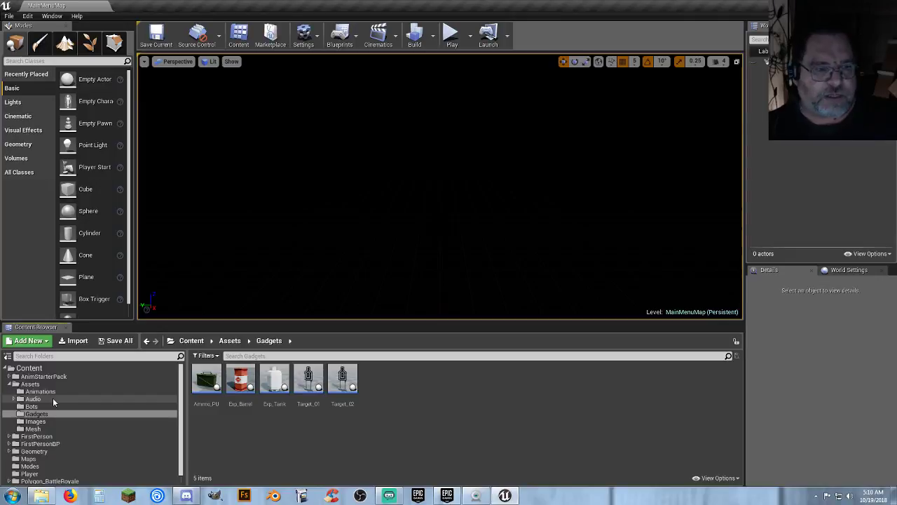
- Create a destructible mesh from SM_Prop_Target_01 in the Polygon_BattleRoyale Meshes/Props folder
scroll(52, 397, "down", 1)
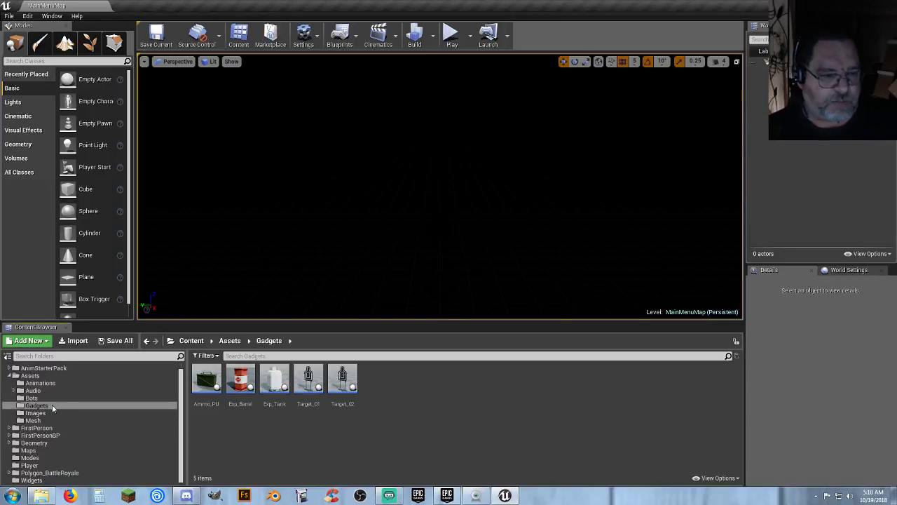
left_click(9, 473)
scroll(23, 474, "down", 2)
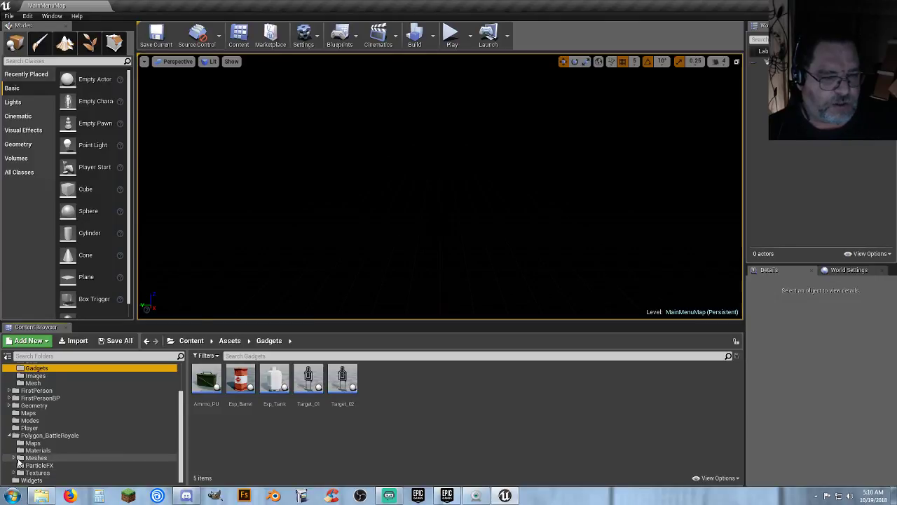
scroll(20, 459, "down", 2)
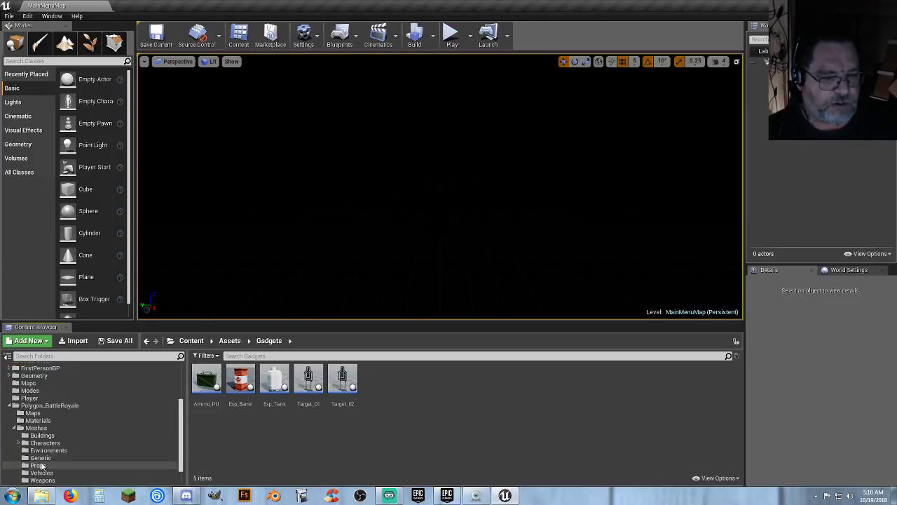
left_click(38, 466)
scroll(466, 396, "down", 5)
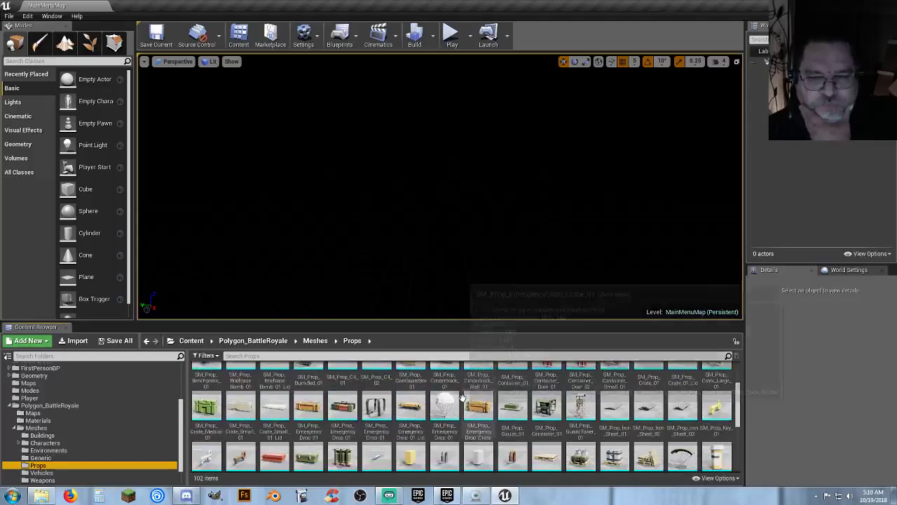
scroll(459, 397, "down", 2)
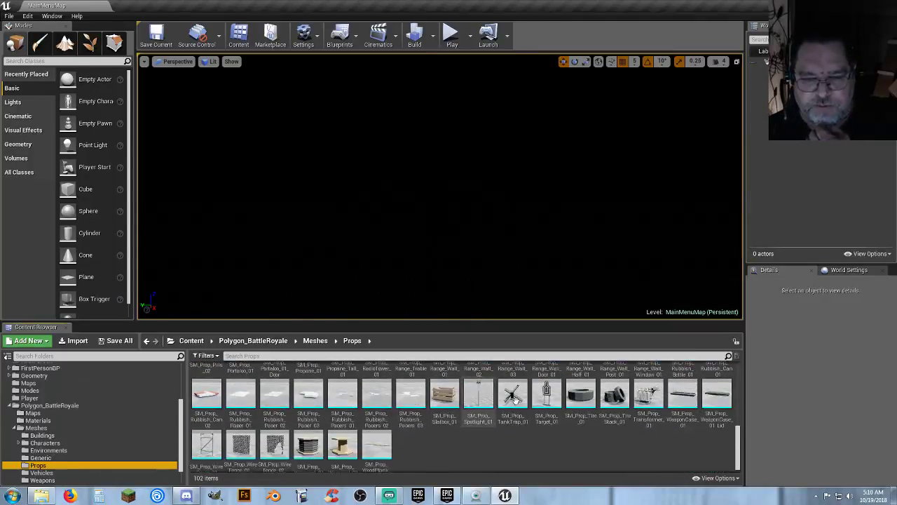
left_click(540, 397)
right_click(540, 397)
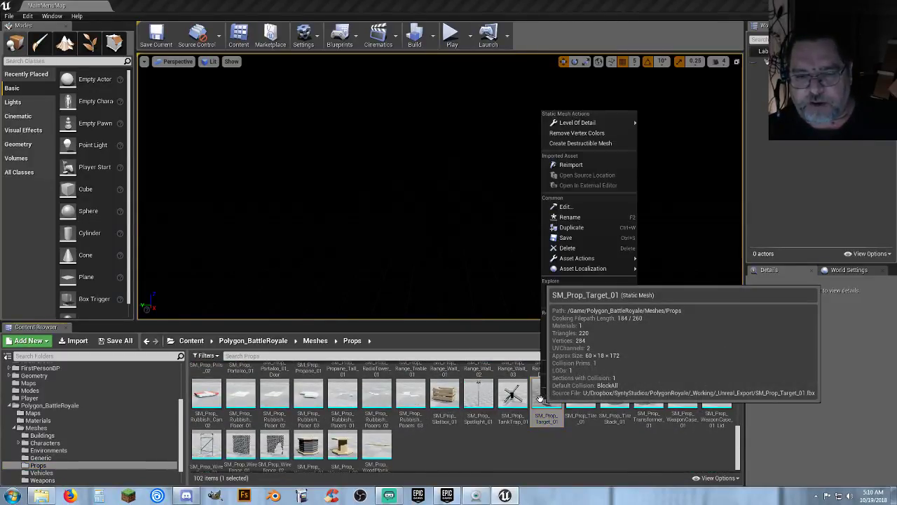
left_click(599, 145)
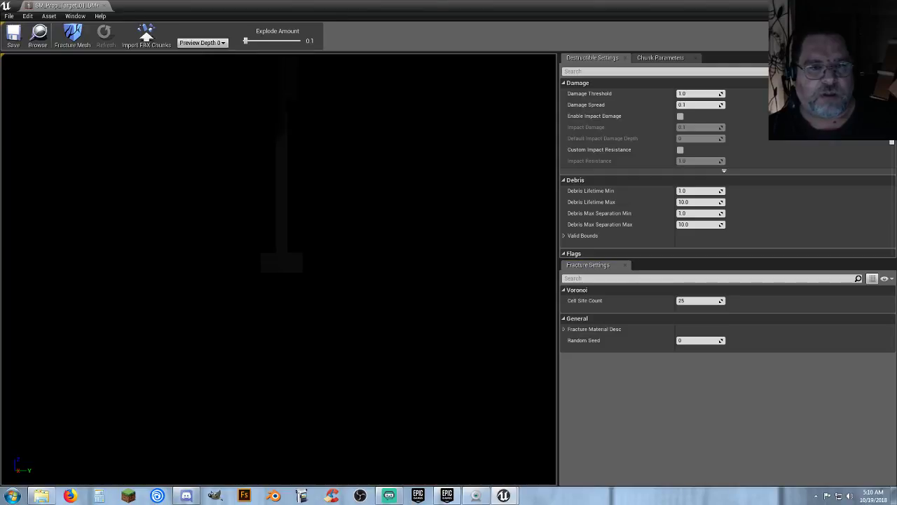
- Fracture the target mesh with 25 cell sites, set the explode amount to 0.0, save the asset, and close its editor
left_click_drag(280, 266, 264, 79)
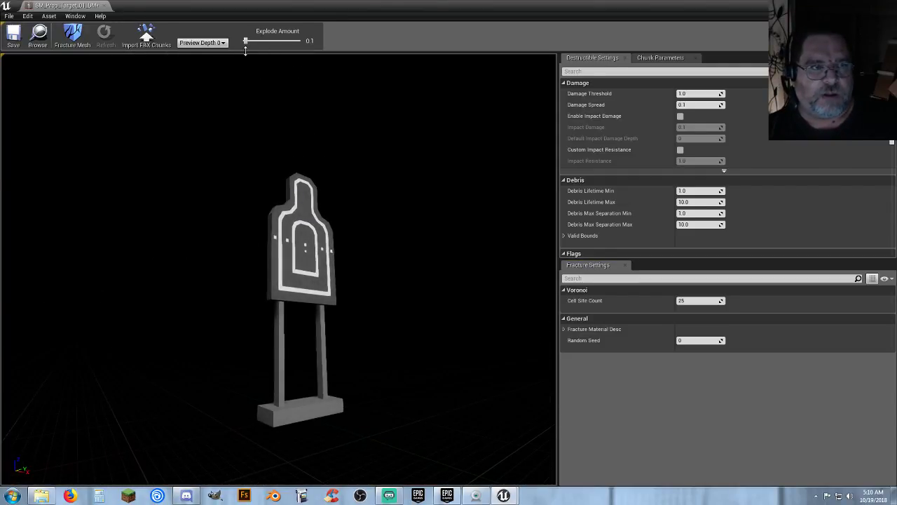
left_click(86, 39)
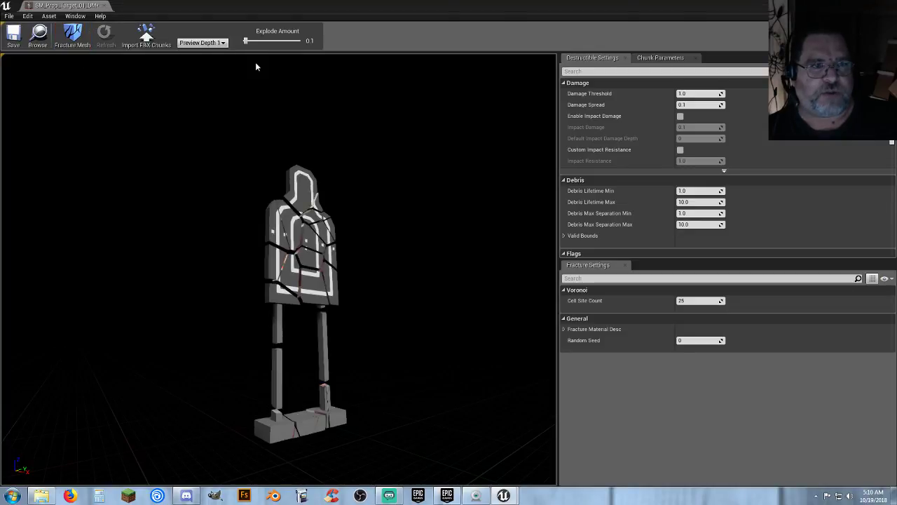
mouse_move(247, 43)
left_mouse_down()
mouse_move(306, 42)
mouse_move(238, 51)
left_mouse_up()
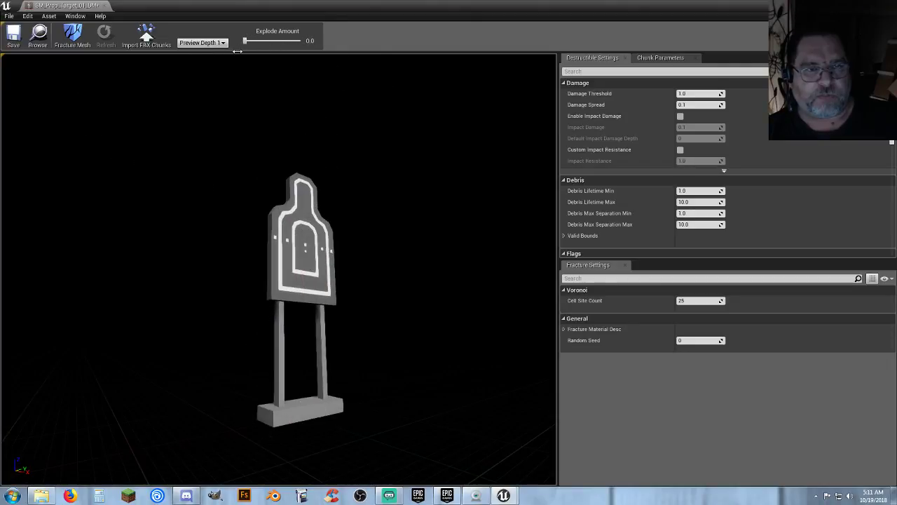
left_click(13, 37)
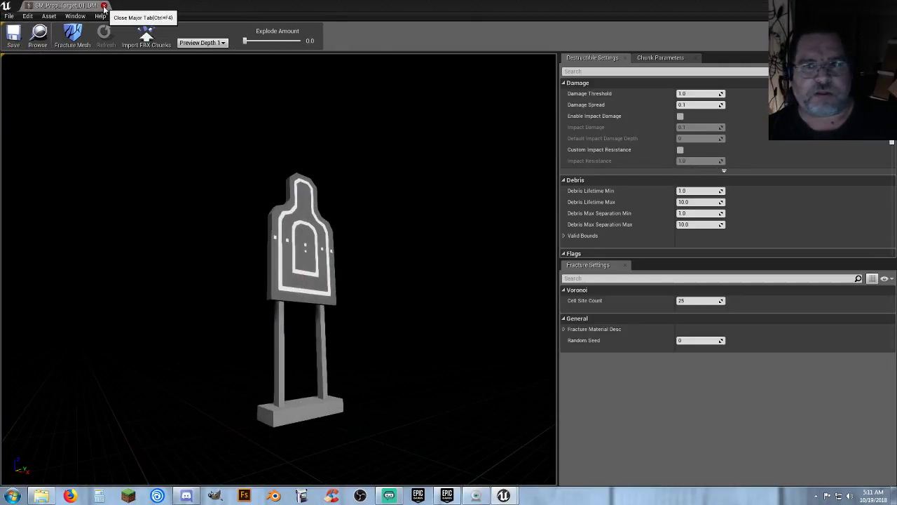
left_click(104, 6)
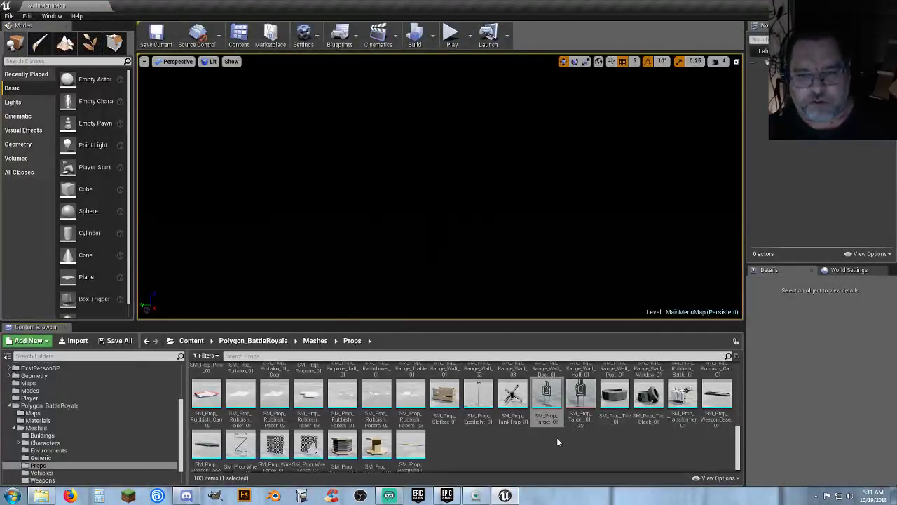
- Move SM_Prop_Target_01_DM to the Mesh folder under Assets, and briefly open it from there to check it
scroll(88, 415, "up", 4)
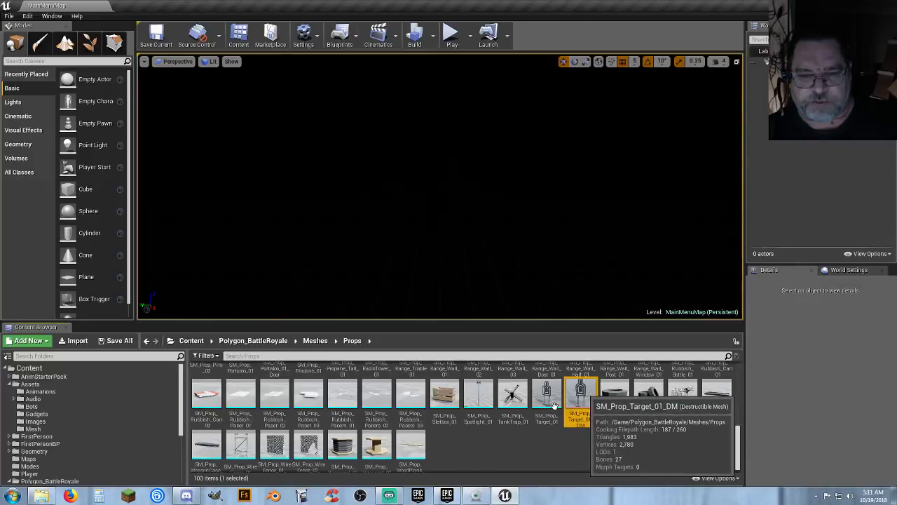
left_click_drag(581, 394, 53, 429)
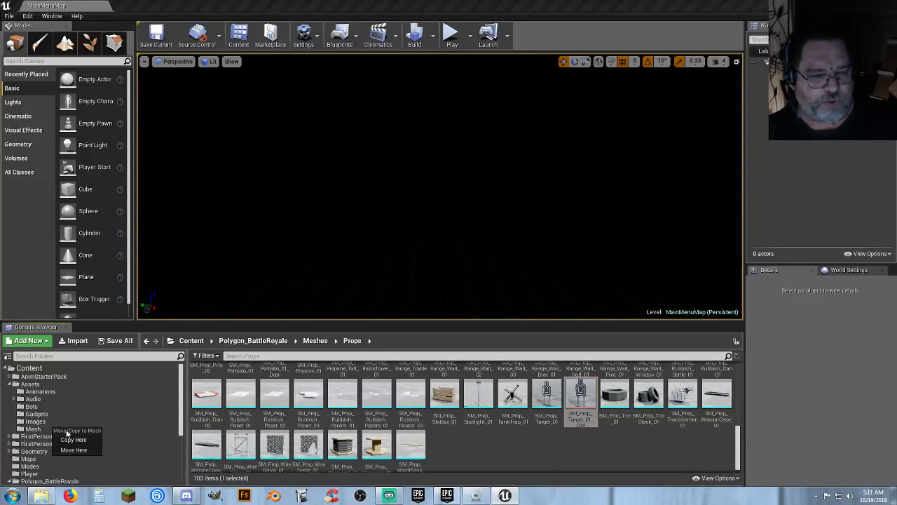
left_click(78, 449)
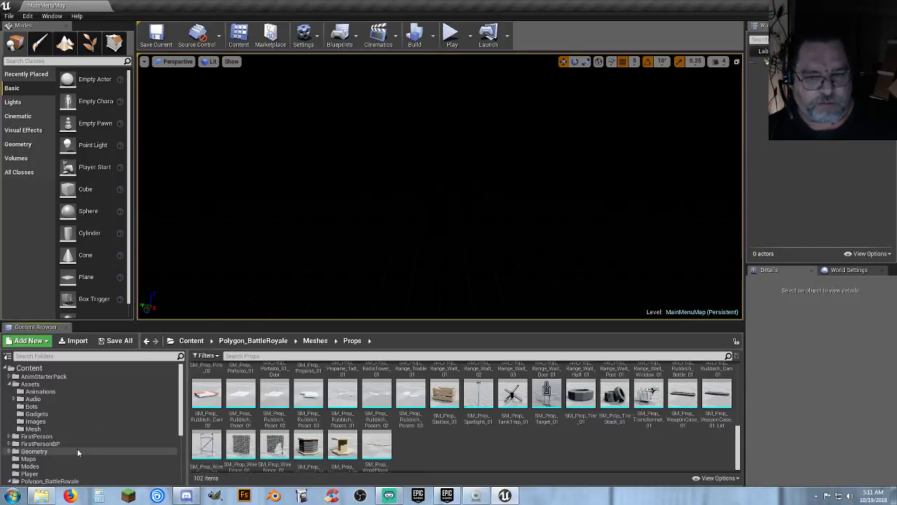
left_click(35, 428)
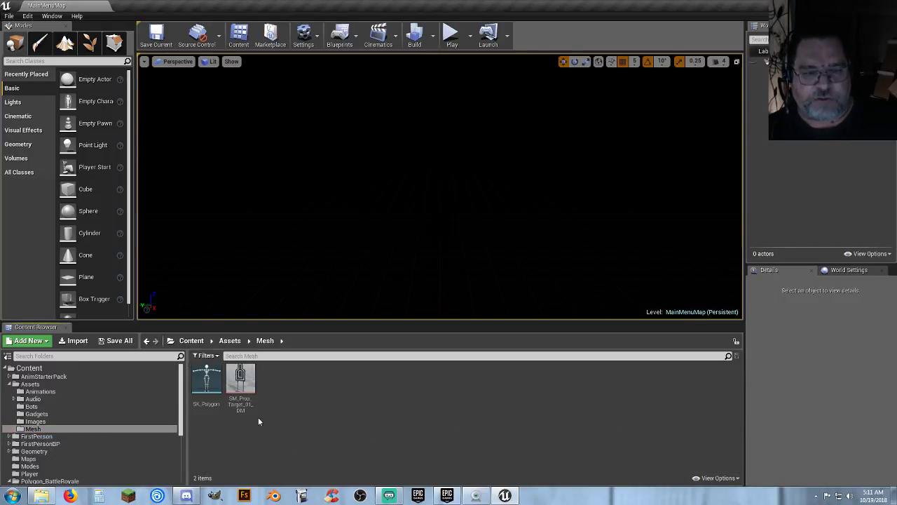
double_click(241, 382)
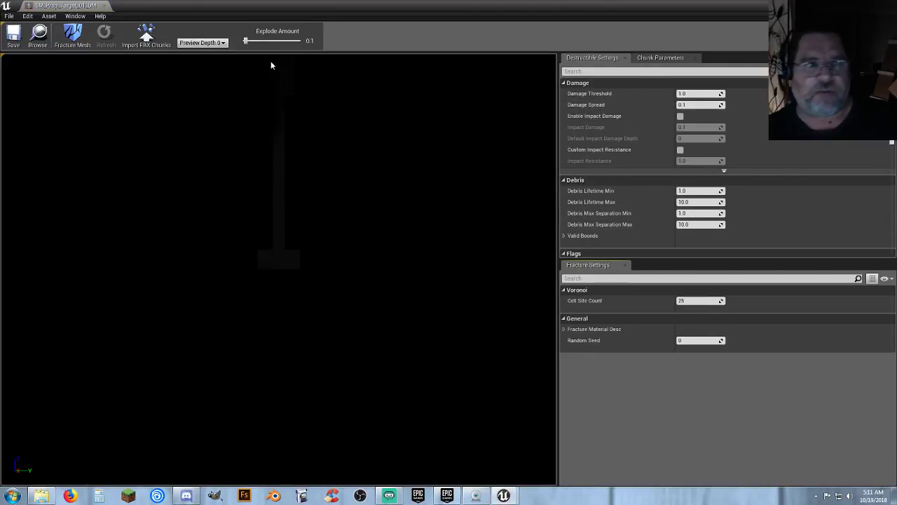
left_click(103, 5)
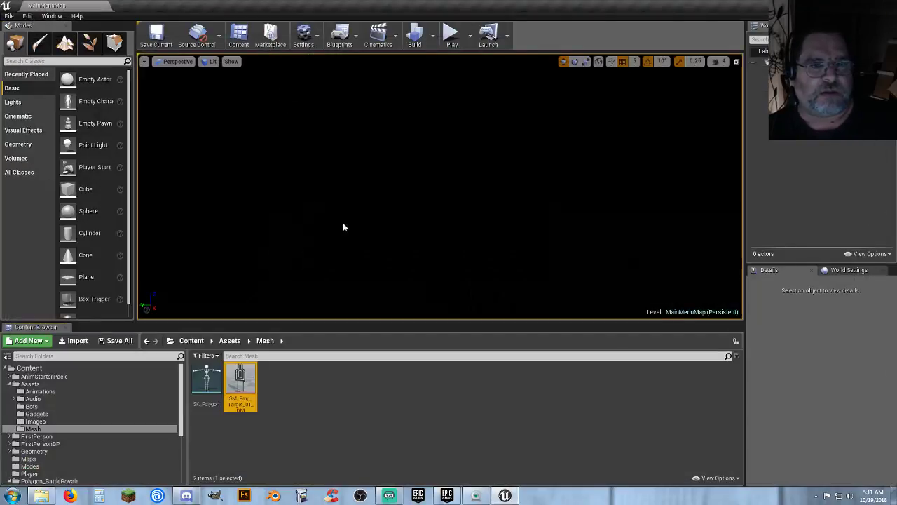
- Open the Target_02 blueprint from Gadgets, delete every Event Graph node except Event BeginPlay, and compile and save it
left_click(40, 414)
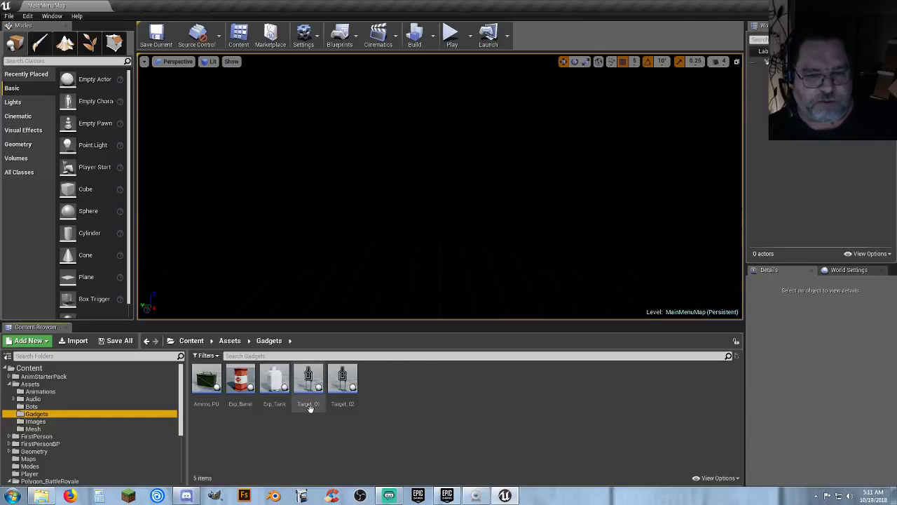
double_click(342, 384)
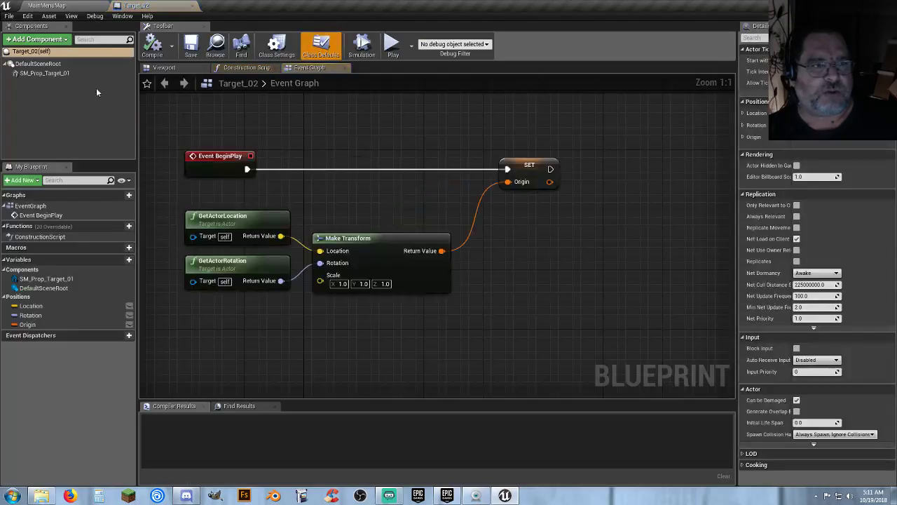
left_click(164, 68)
left_click(317, 68)
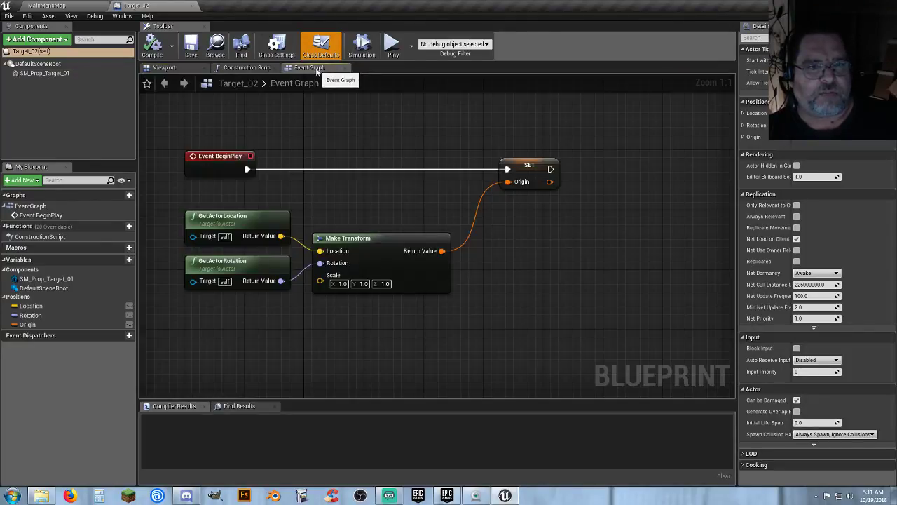
left_click_drag(540, 290, 269, 127)
key("Delete")
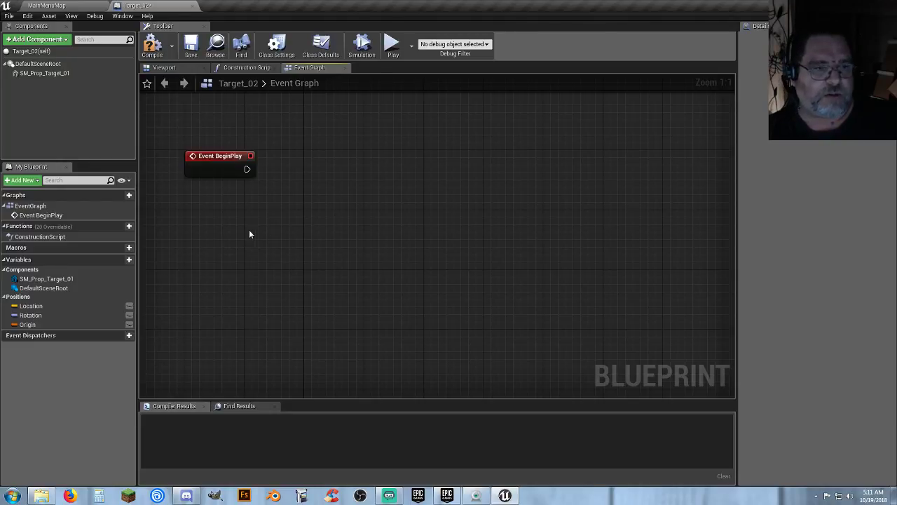
left_click(154, 47)
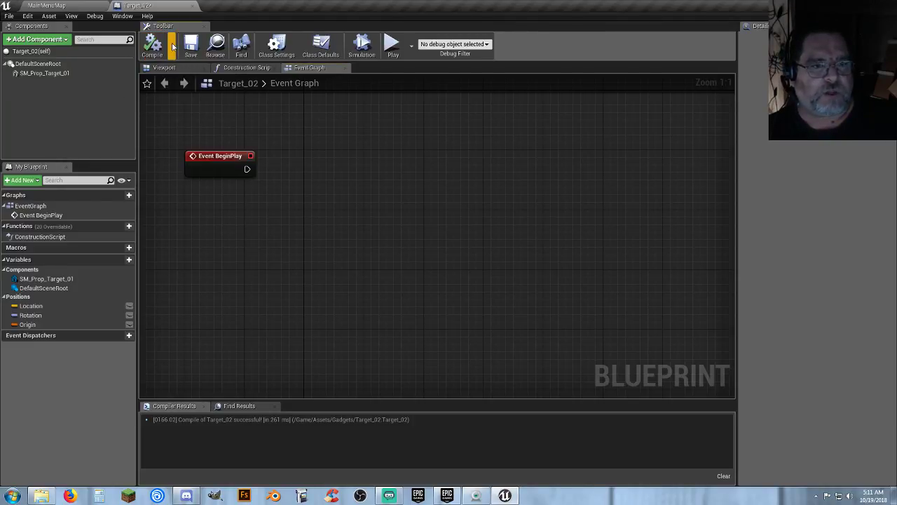
left_click(188, 45)
- Delete the SM_Prop_Target_01 mesh component from the Target_02 blueprint
left_click(73, 7)
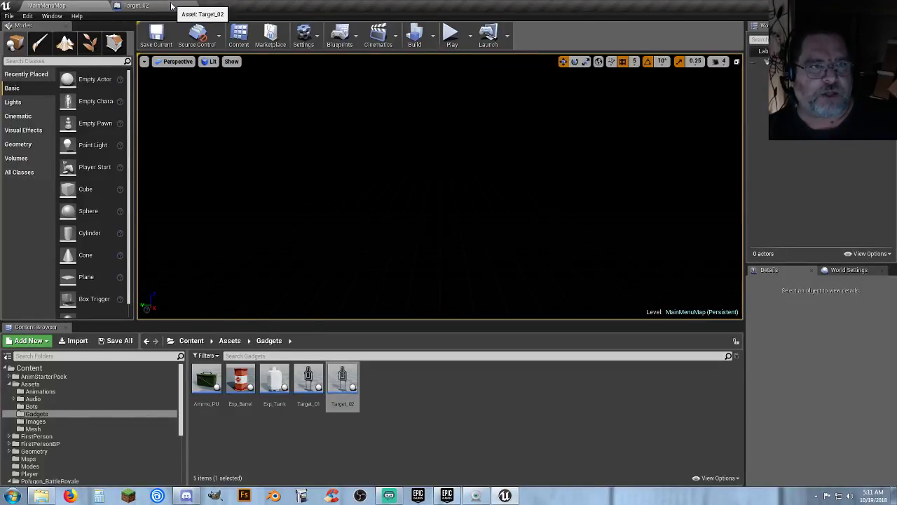
left_click(136, 6)
left_click(166, 67)
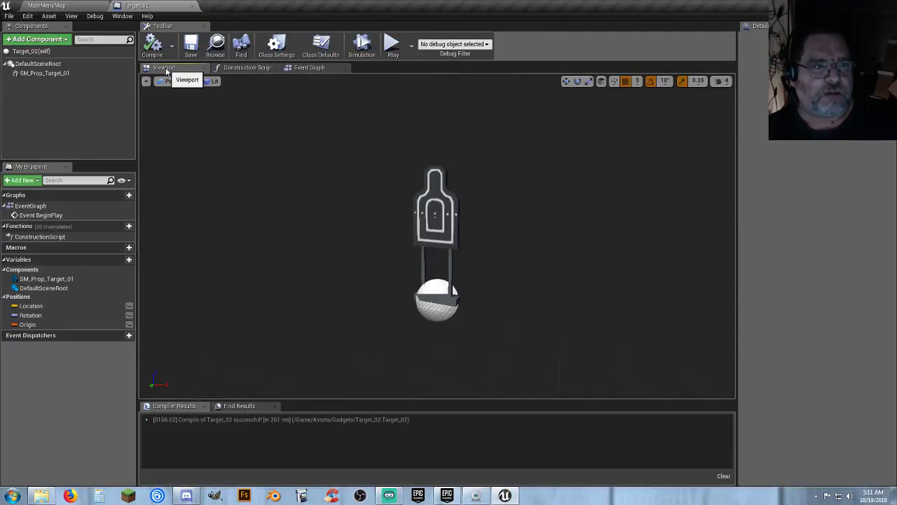
left_click(62, 72)
key("Delete")
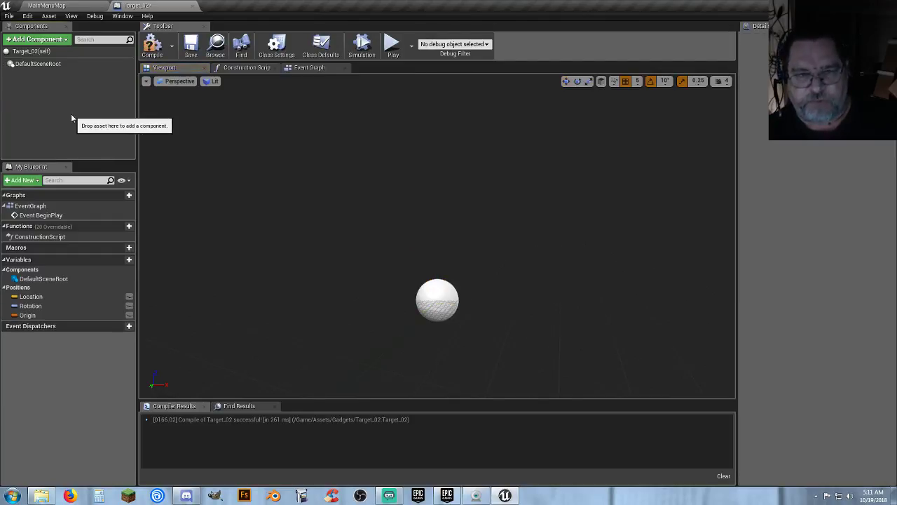
- Add SM_Prop_Target_01_DM from the Mesh folder as a skeletal mesh component of Target_02, and compile and save the blueprint
left_click(73, 6)
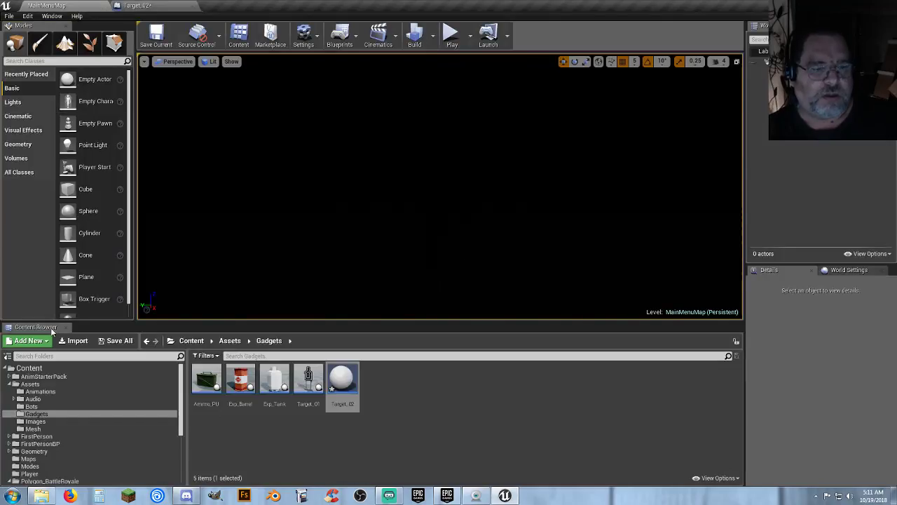
left_click(34, 428)
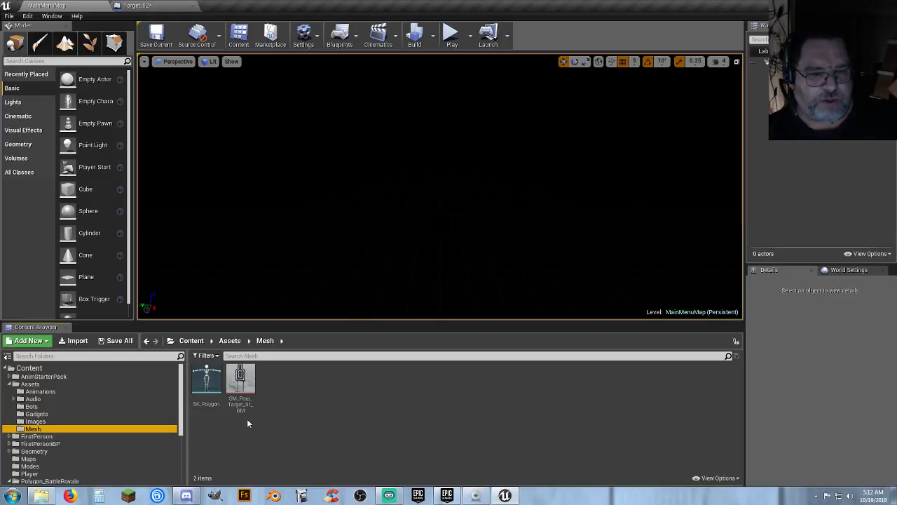
left_click(241, 387)
left_click(137, 6)
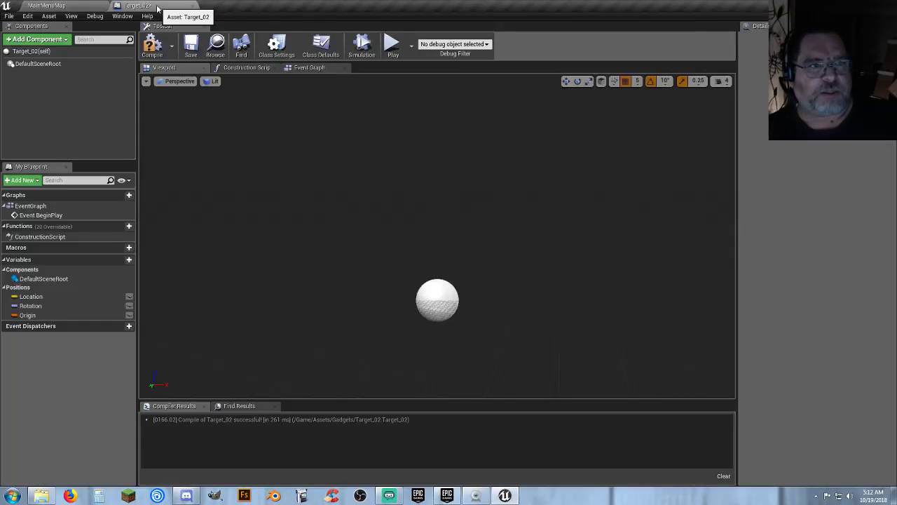
left_click(39, 39)
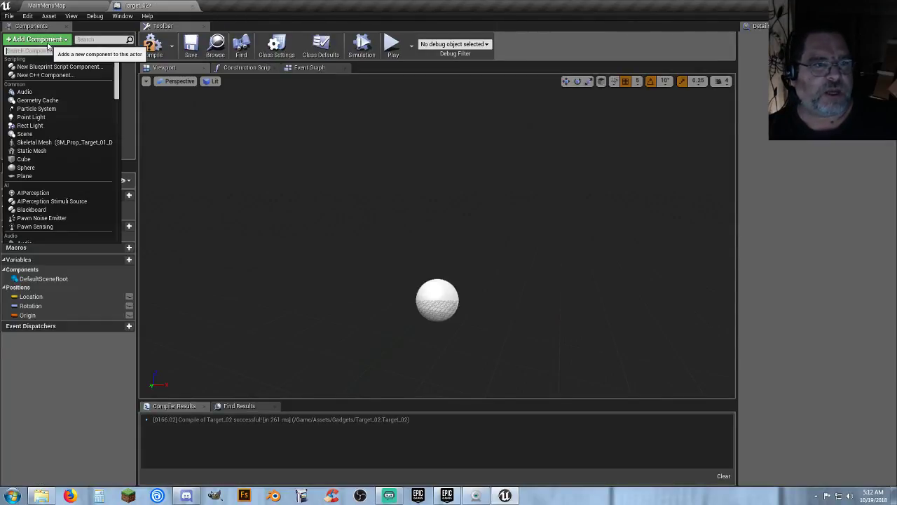
left_click(45, 143)
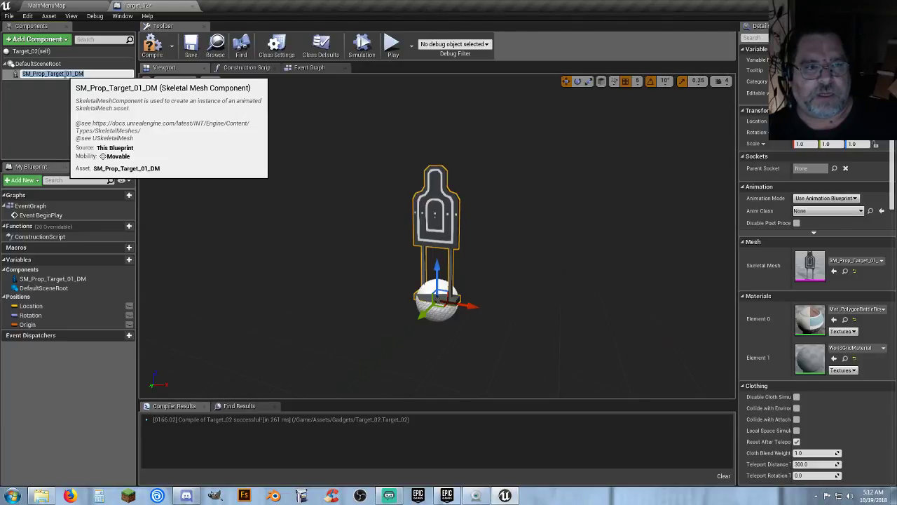
left_click(64, 86)
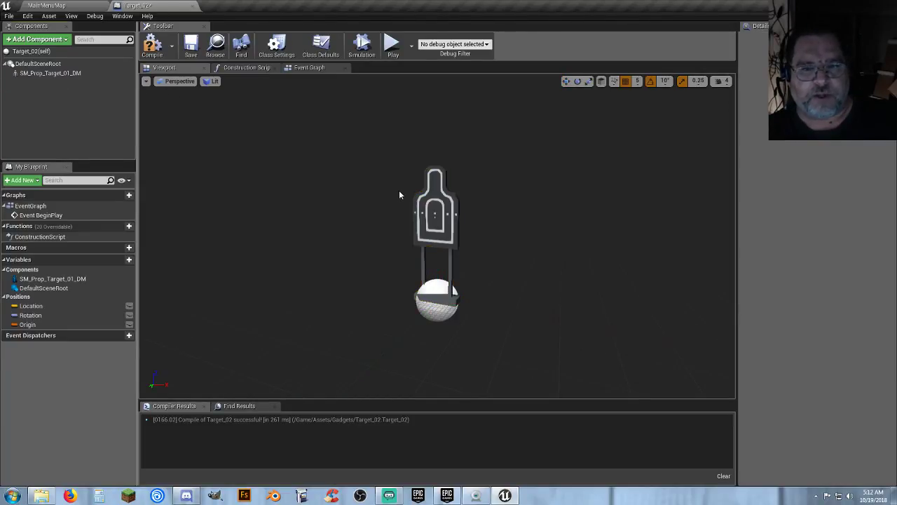
left_click(152, 43)
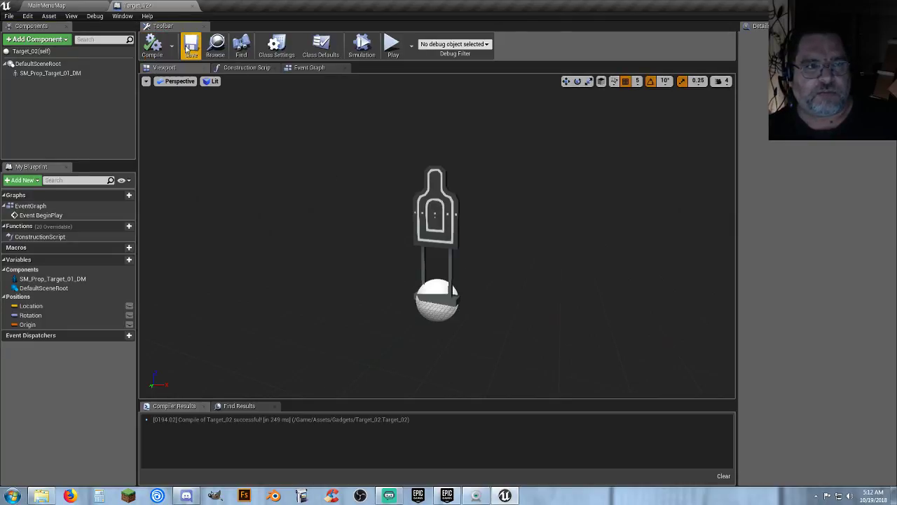
- Open the TestMap level from the Maps folder
left_click(46, 5)
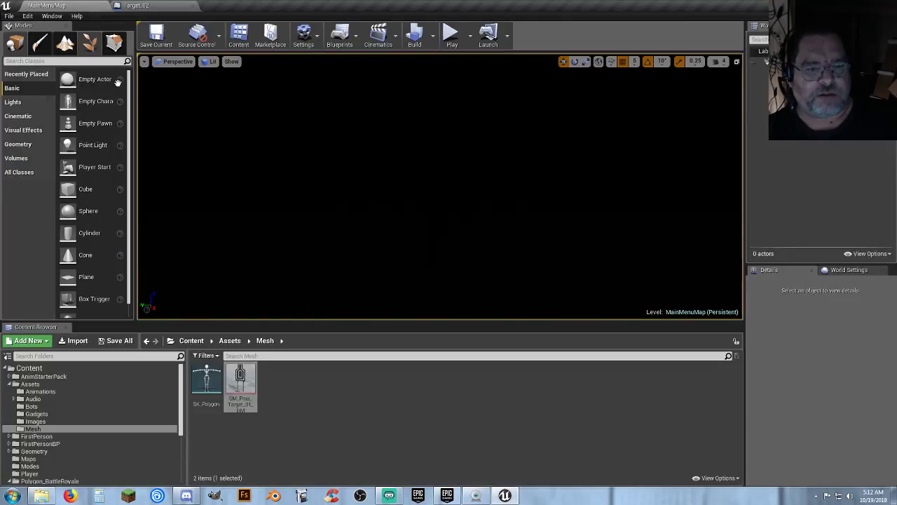
left_click(39, 413)
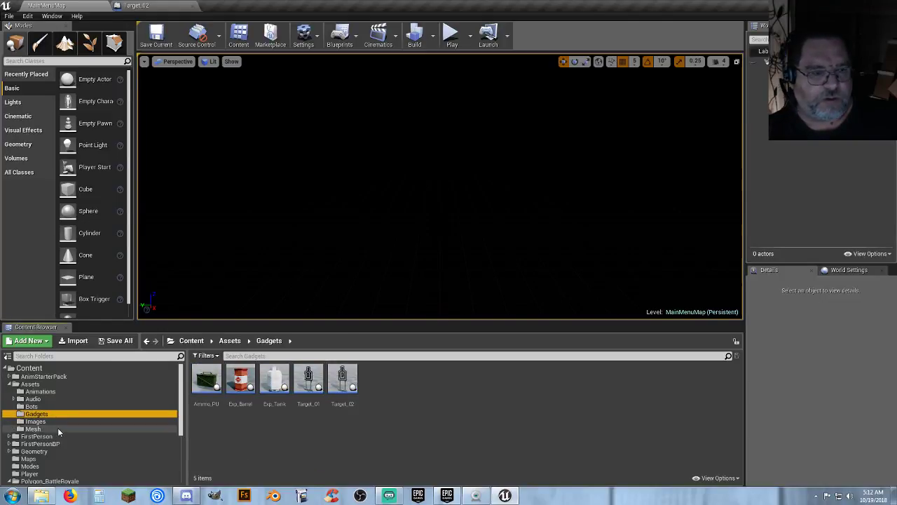
left_click(36, 459)
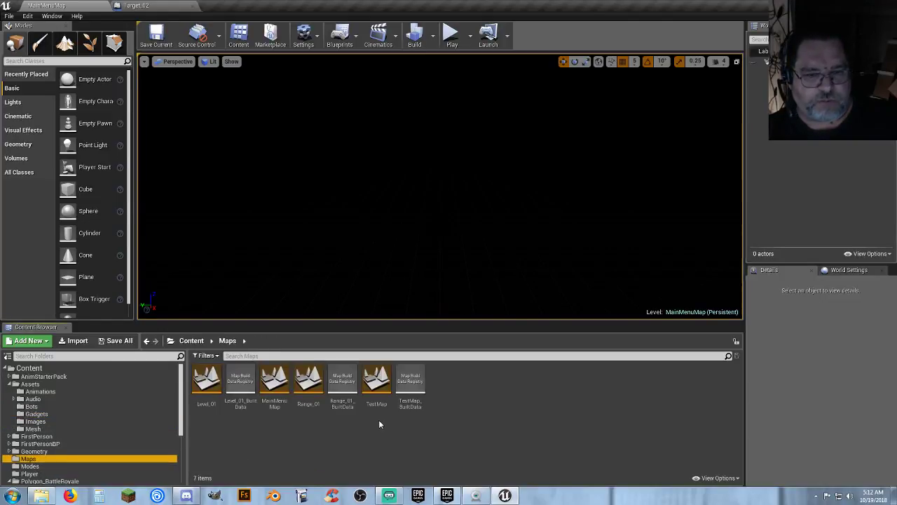
double_click(313, 410)
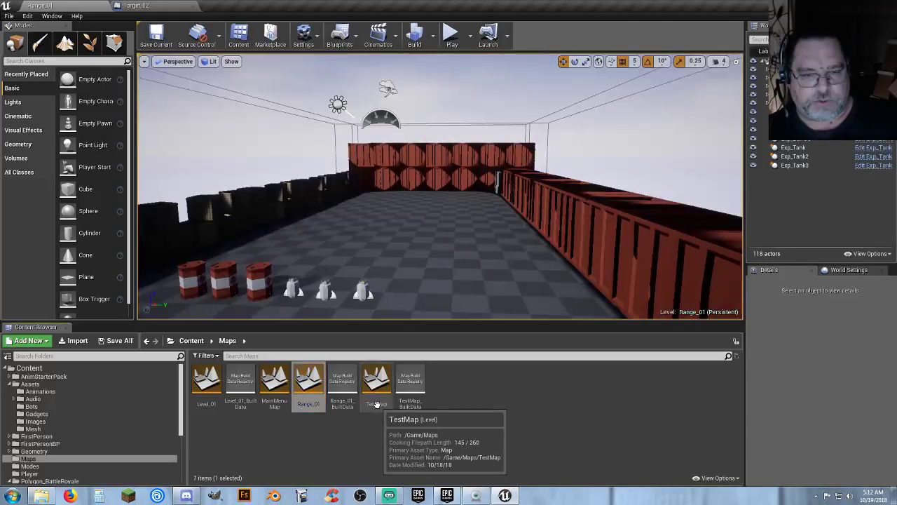
left_click(377, 405)
double_click(377, 405)
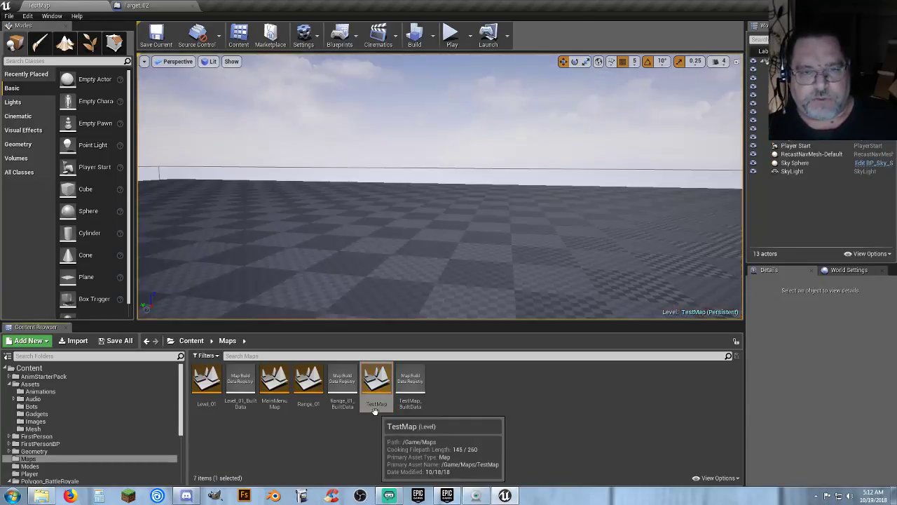
- Place the Ammo_PU gadget at about X 1555, Y 850 and an Exp_Barrel at about X 1445, Y -440 on the TestMap floor
right_click_drag(486, 252, 249, 242)
key("w")
key("w")
key("s")
key("w")
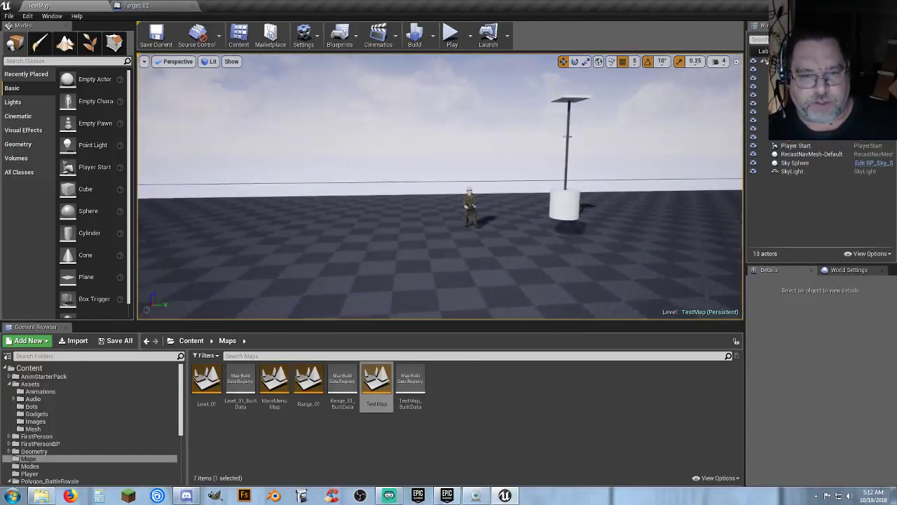
left_click(32, 414)
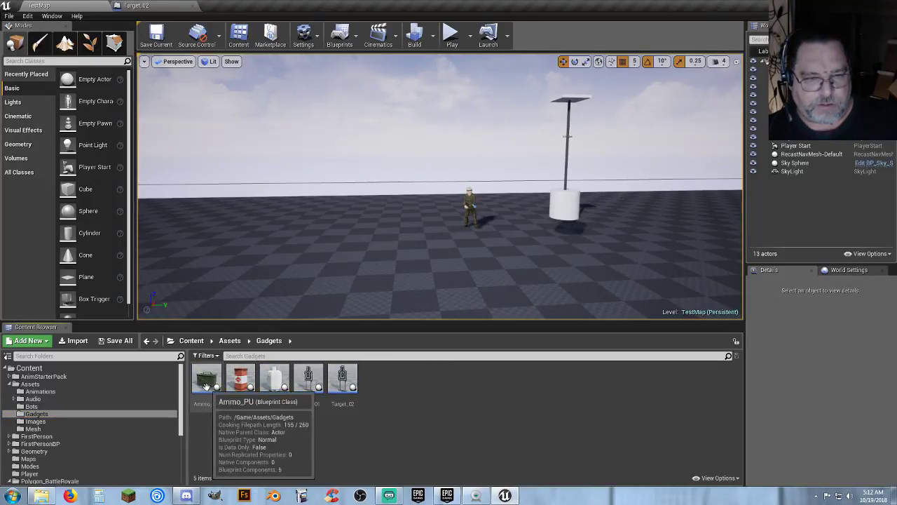
left_click_drag(207, 380, 693, 211)
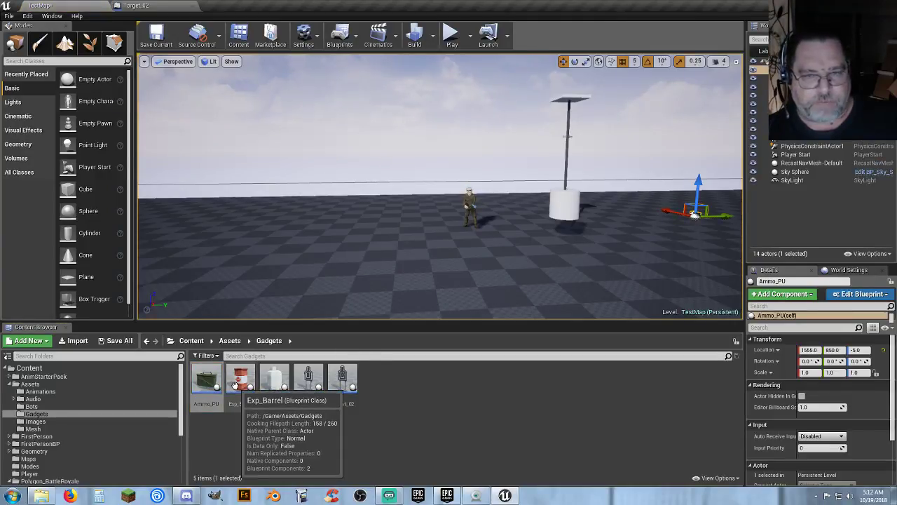
left_click_drag(241, 382, 378, 249)
left_click_drag(437, 229, 438, 227)
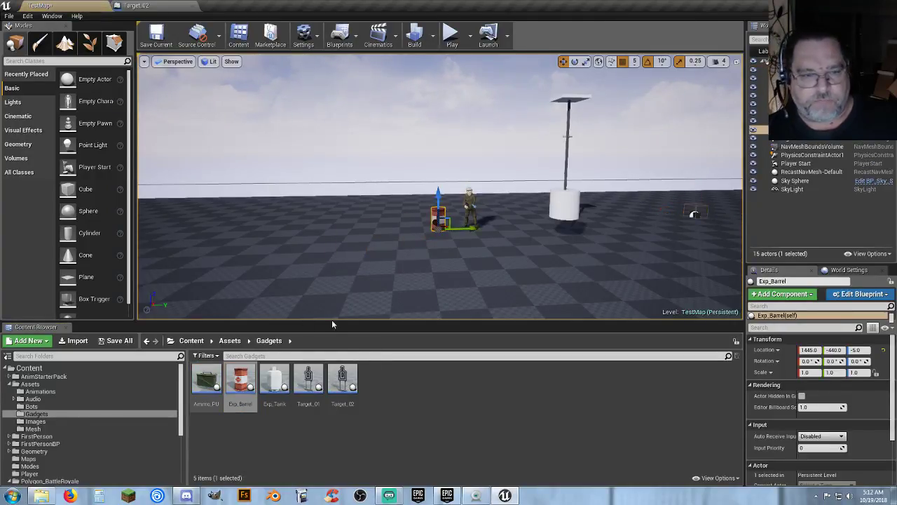
- Place Exp_Tank beside the barrel and Target_01 and Target_02 on either side of the white cylinder, both targets turned 90° about Z
left_click_drag(279, 370, 401, 218)
left_click_drag(308, 380, 529, 238)
left_click(575, 63)
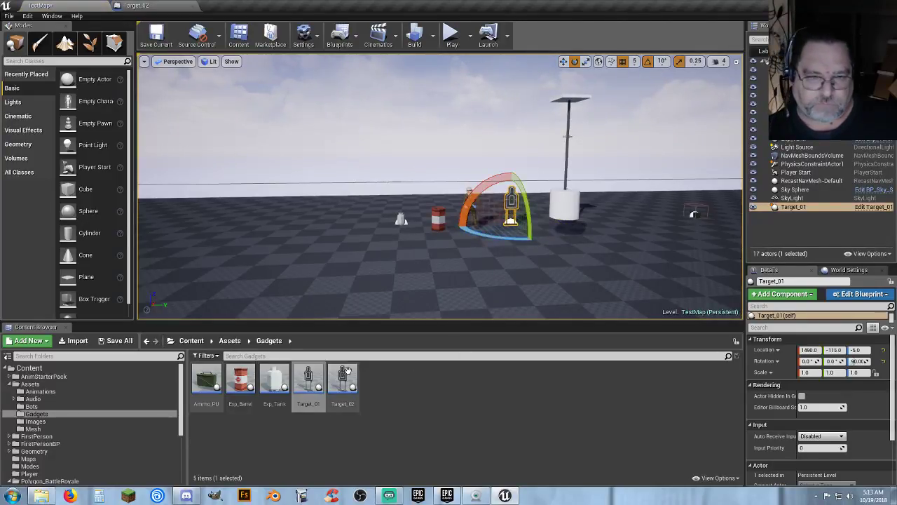
left_click_drag(343, 377, 700, 219)
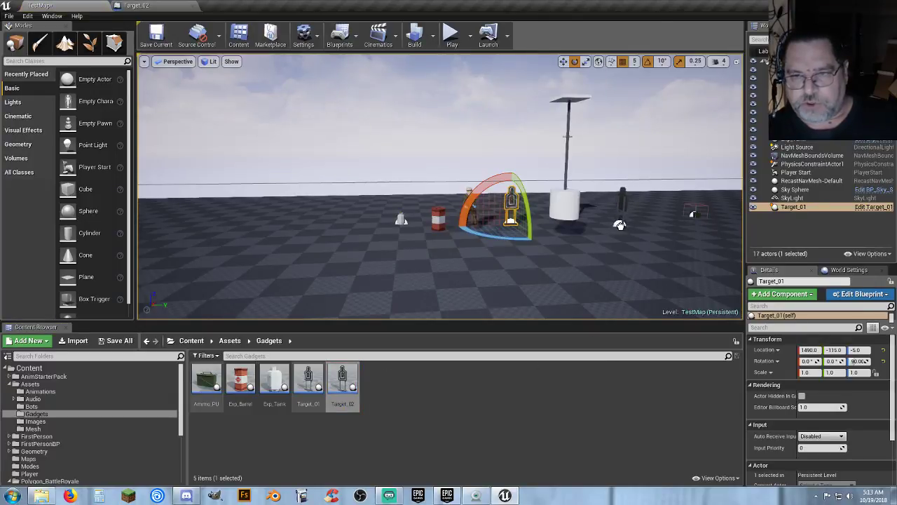
left_click_drag(619, 224, 638, 238)
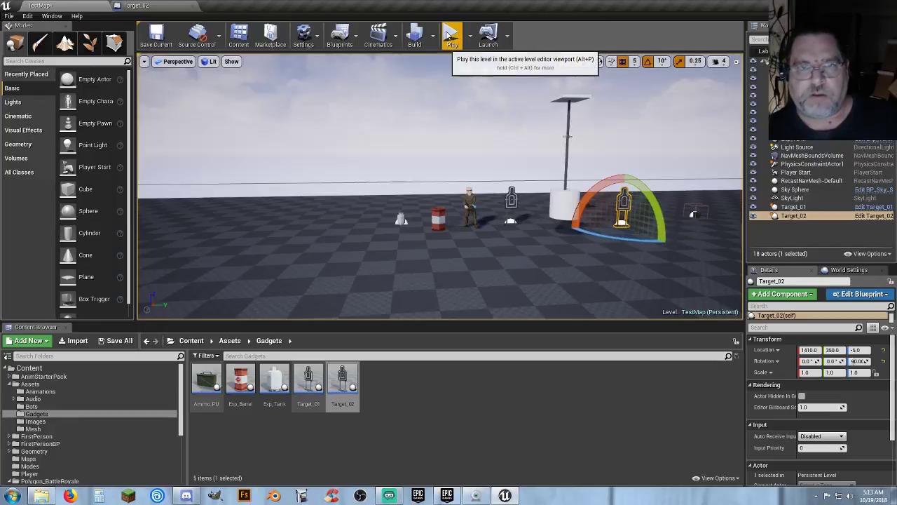
- Run the TestMap level in the viewport, look over the placed gadgets, and stop the play session
left_click(448, 37)
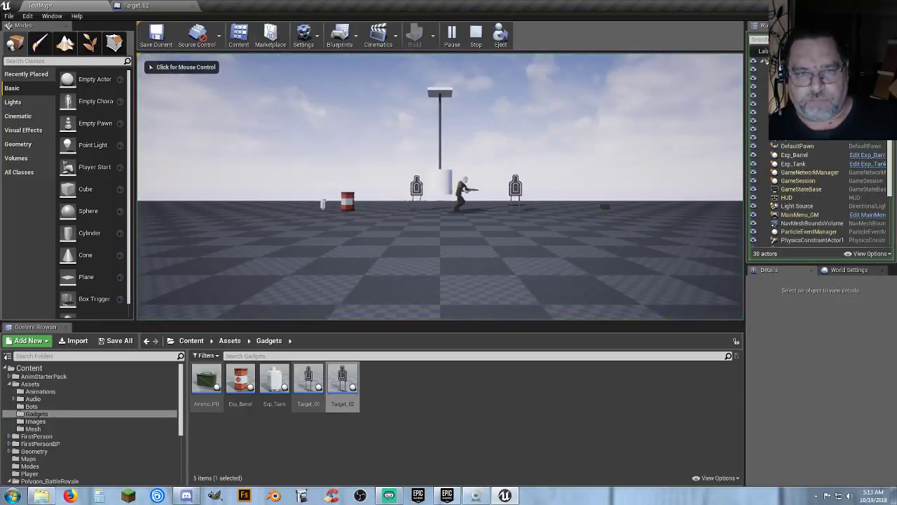
left_click(440, 186)
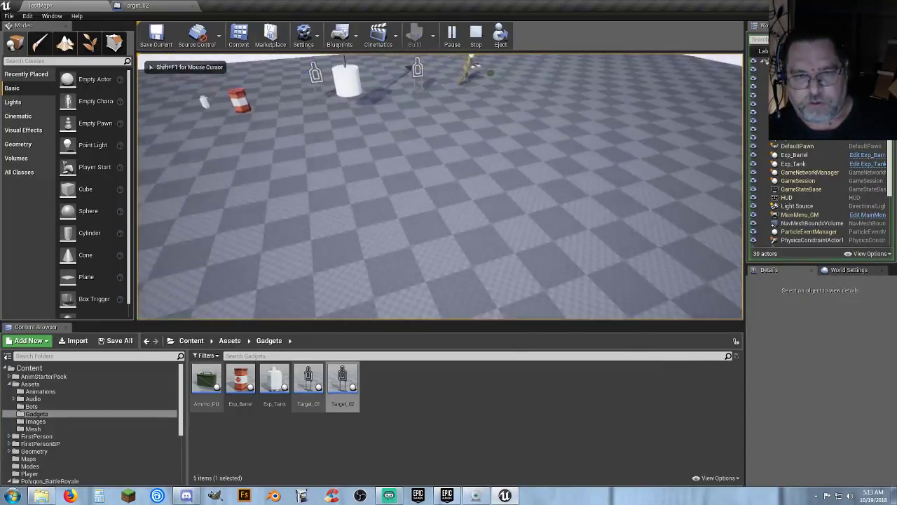
key("Escape")
- Set the level's GameMode Override to FirstPersonGameMode in the world settings
left_click(844, 270)
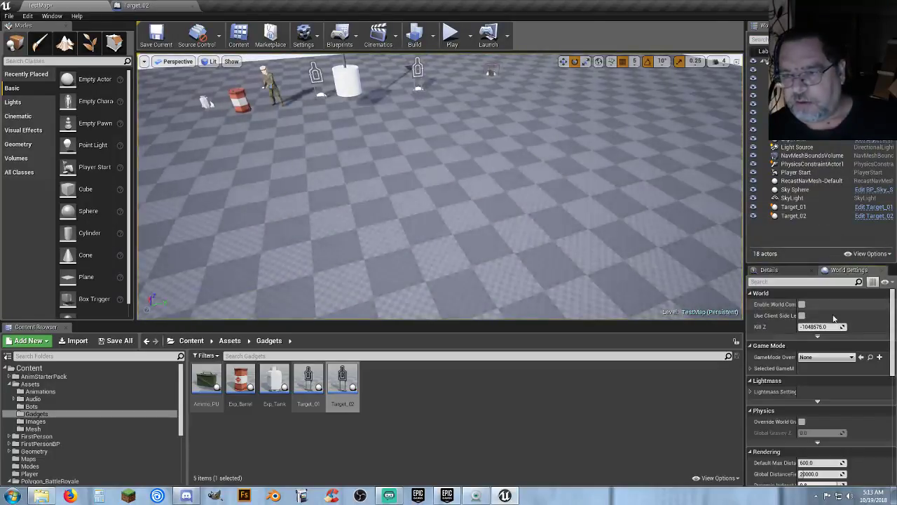
left_click(827, 357)
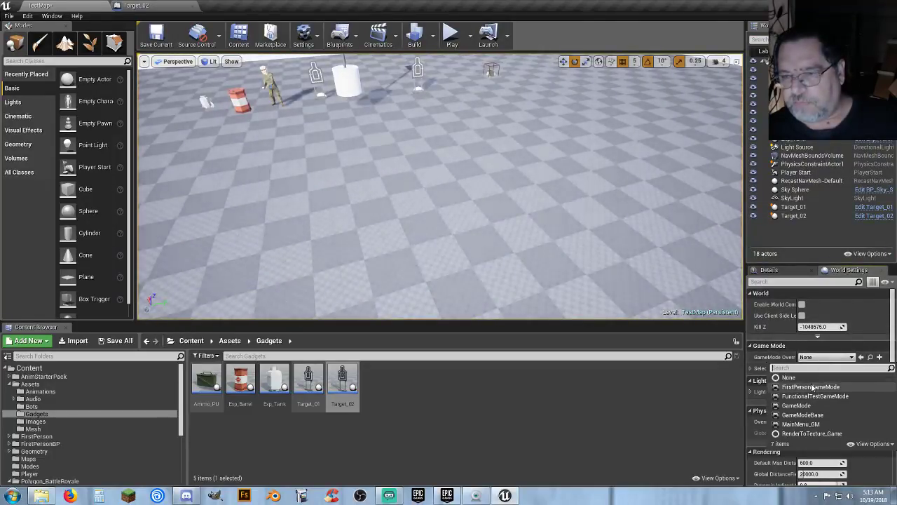
left_click(811, 387)
- Run the TestMap level, shoot the explosive tank, the barrel and Target_02, and stop the play session
left_click(451, 33)
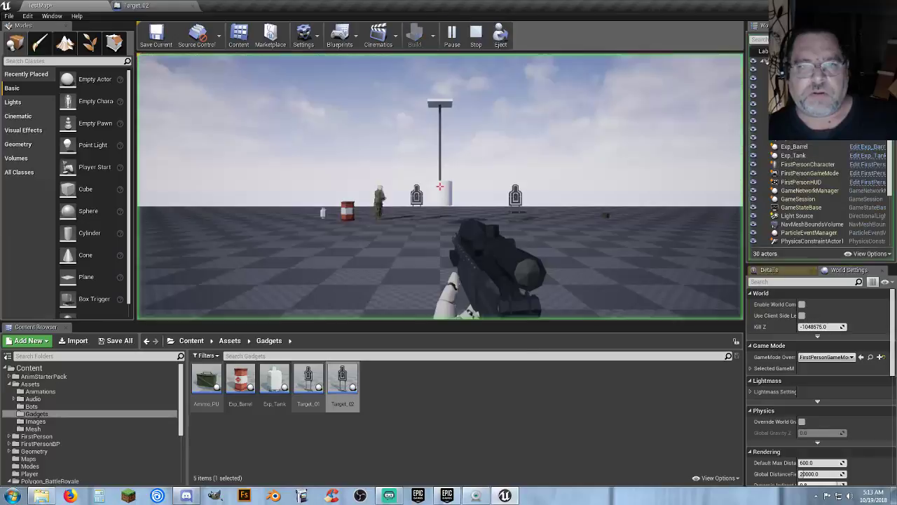
key("w")
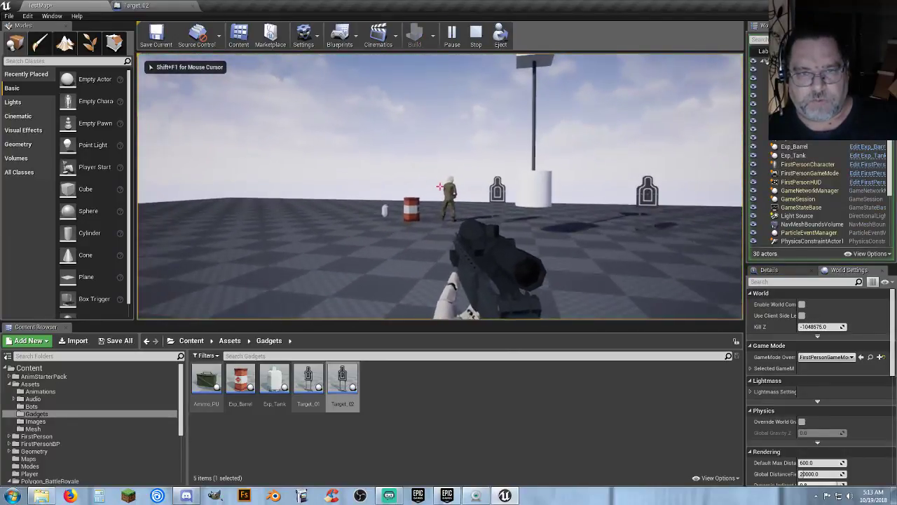
key("s")
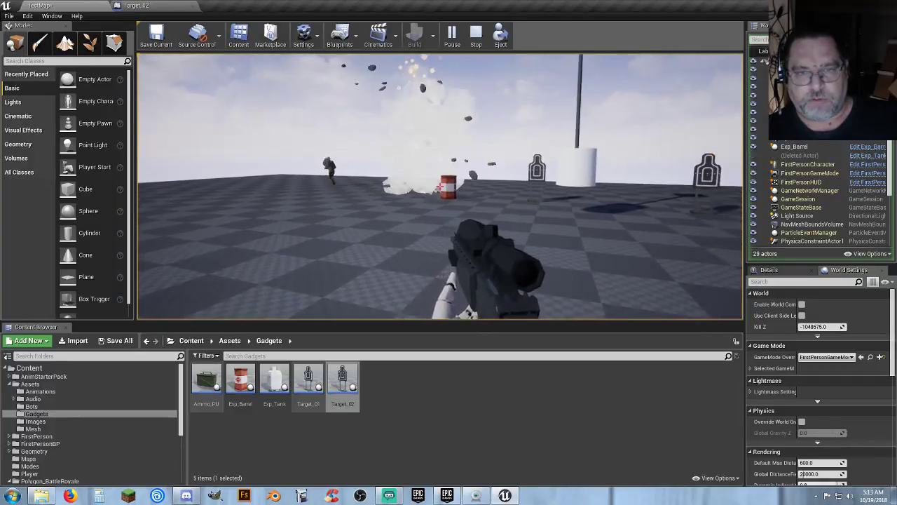
left_click(440, 186)
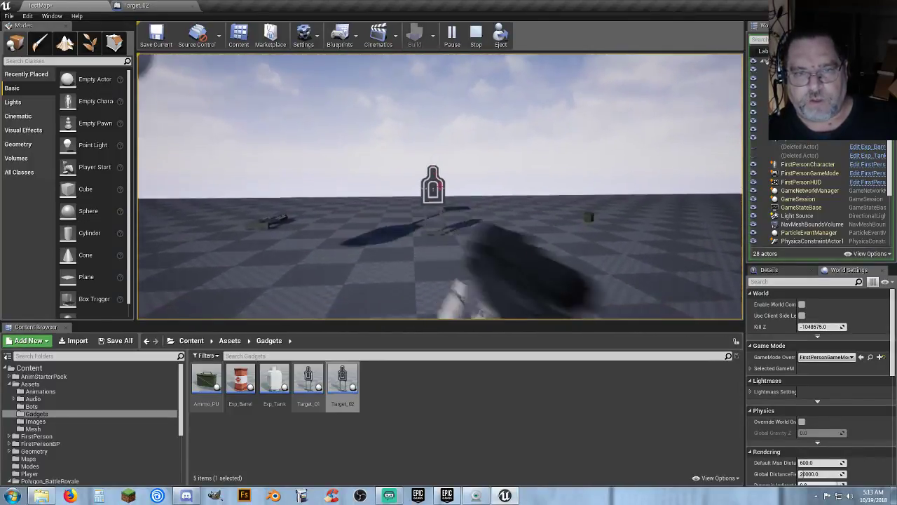
key("w")
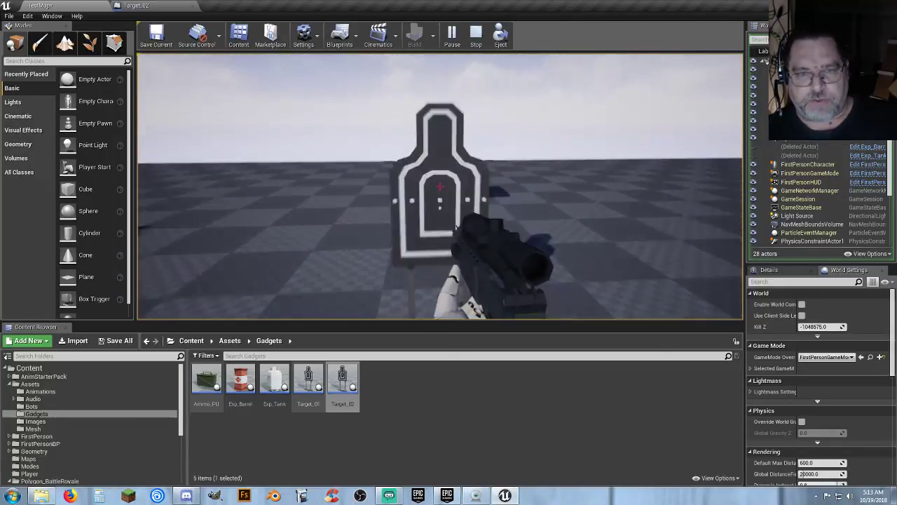
left_click(440, 185)
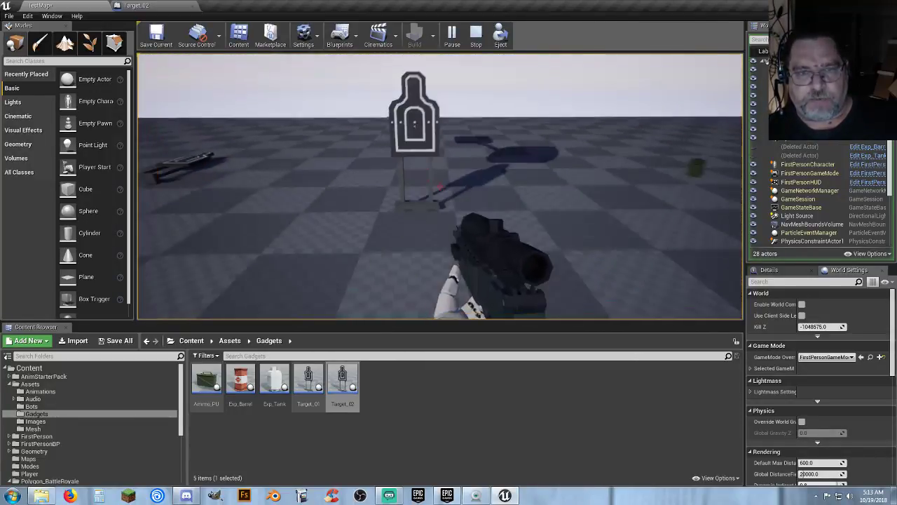
key("Escape")
- Set the collision preset of the SM_Prop_Target_01_DM component in Target_02 to BlockAll and compile the blueprint
left_click(137, 5)
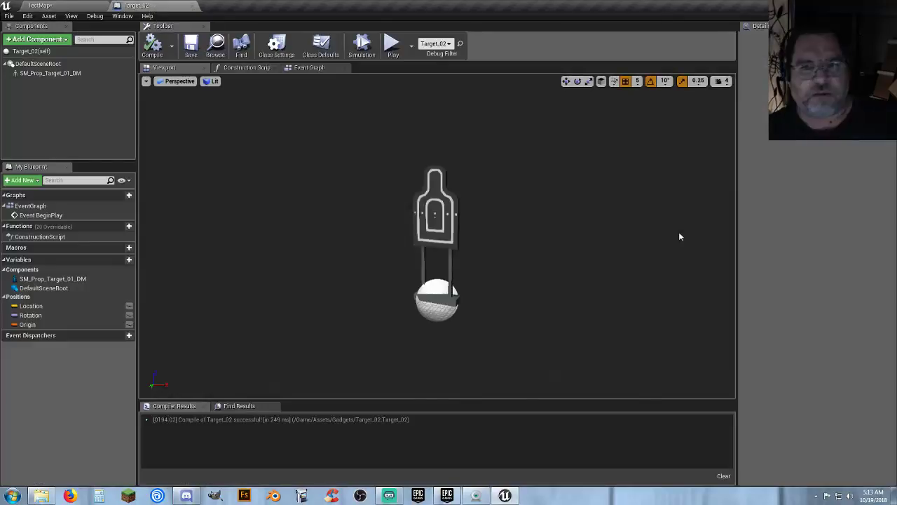
left_click(51, 73)
scroll(794, 330, "down", 5)
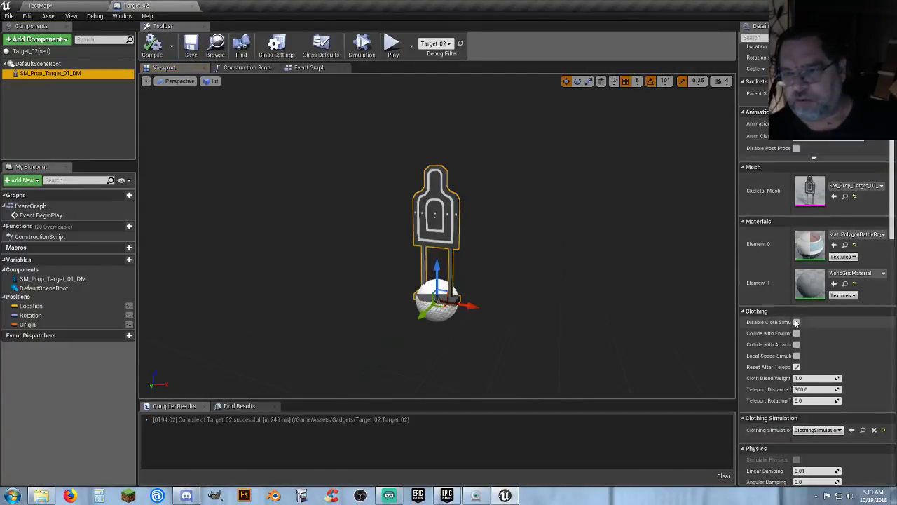
scroll(794, 329, "down", 5)
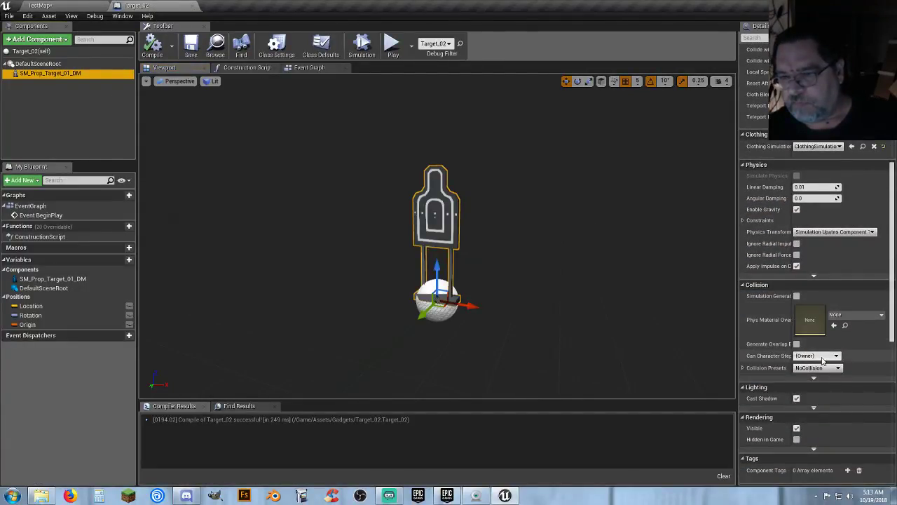
left_click(817, 367)
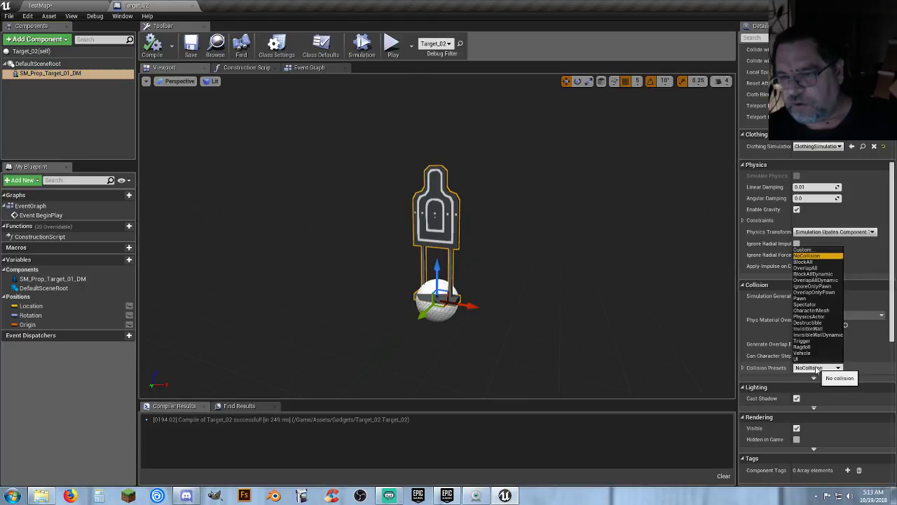
left_click(803, 262)
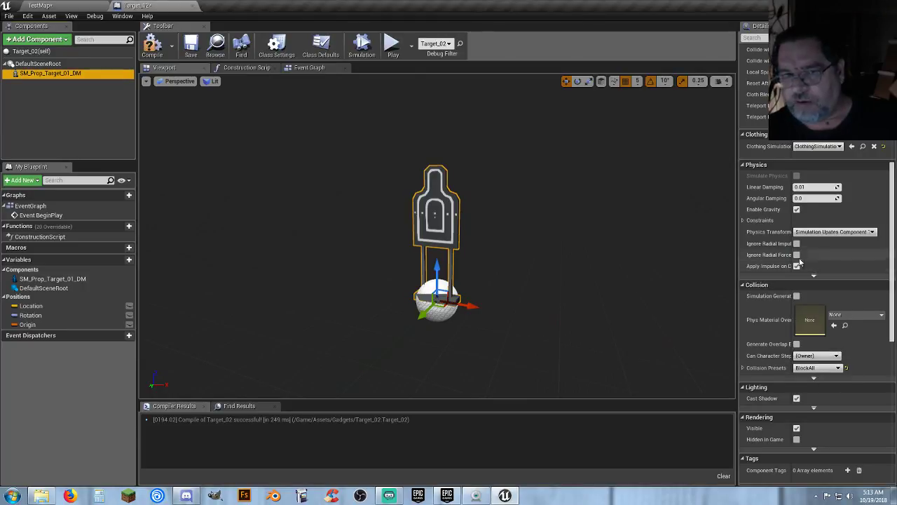
left_click(152, 50)
- Run TestMap again, walk up to Target_02 while shooting at it, and stop the play session
left_click(62, 5)
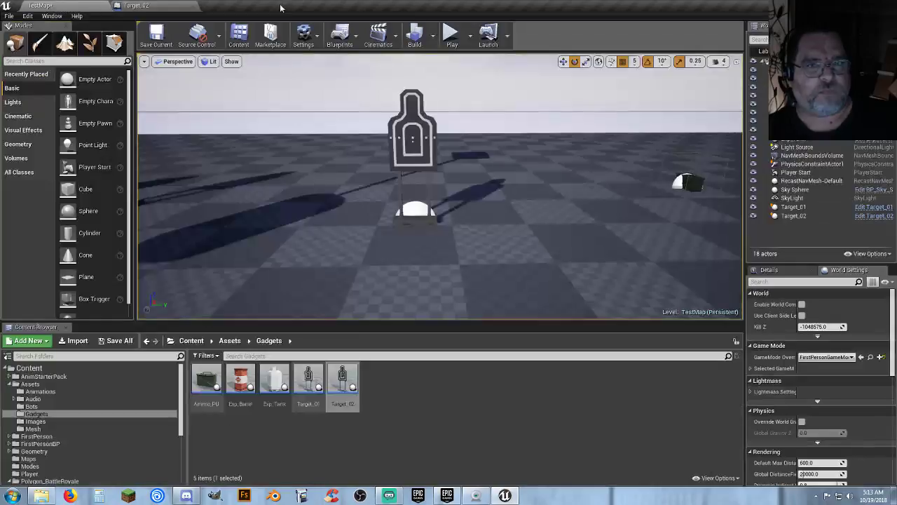
left_click(444, 32)
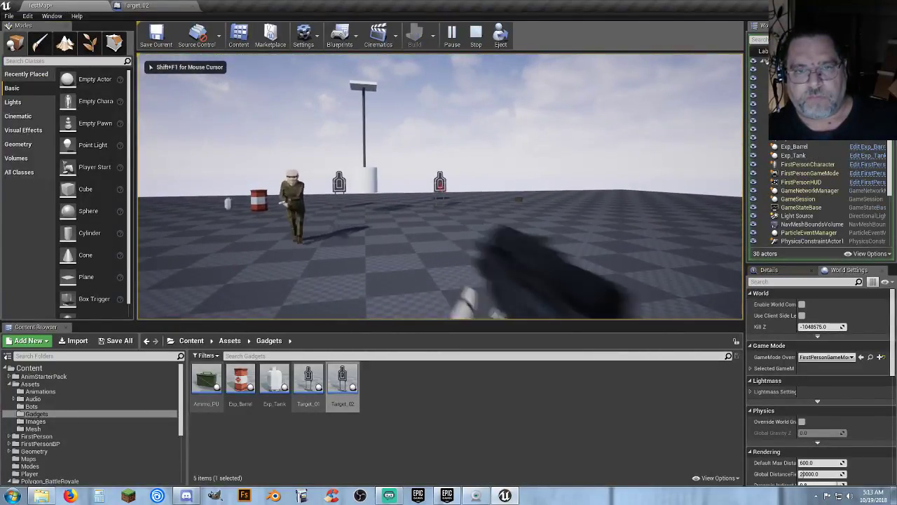
key("w")
key("w")
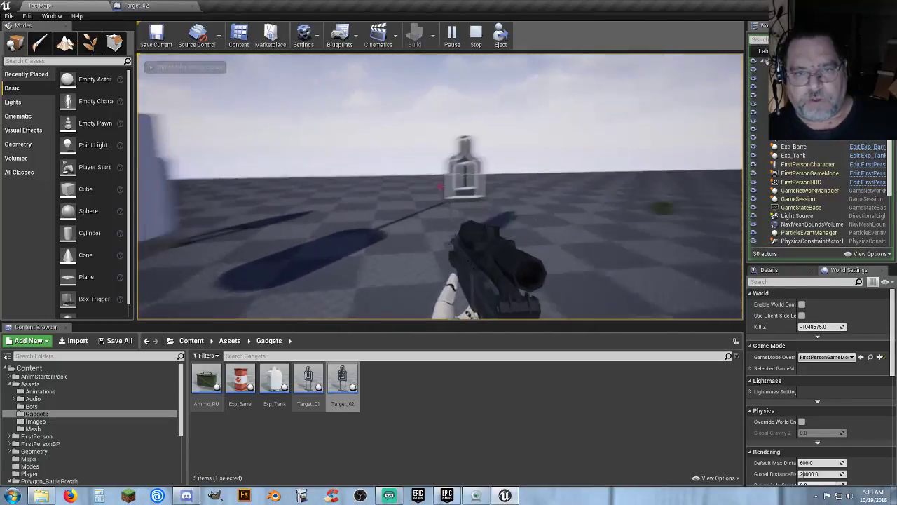
left_click(440, 186)
key("w")
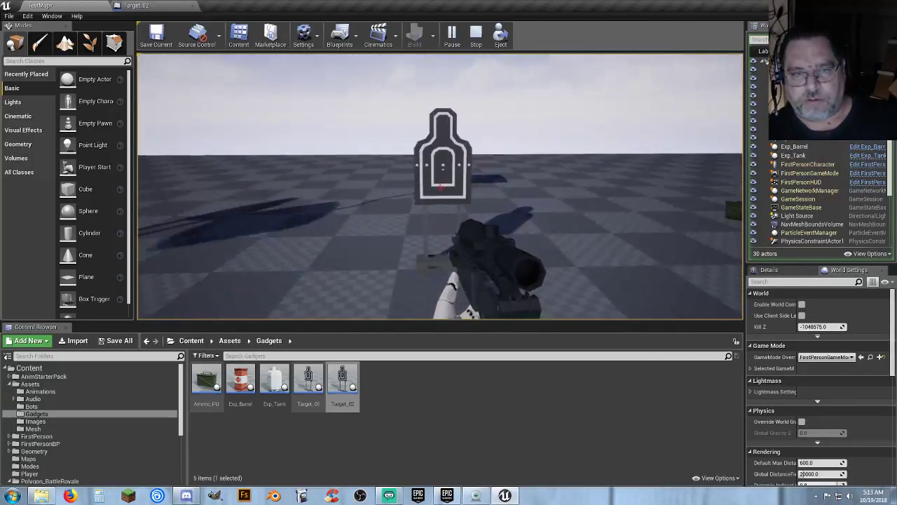
key("Escape")
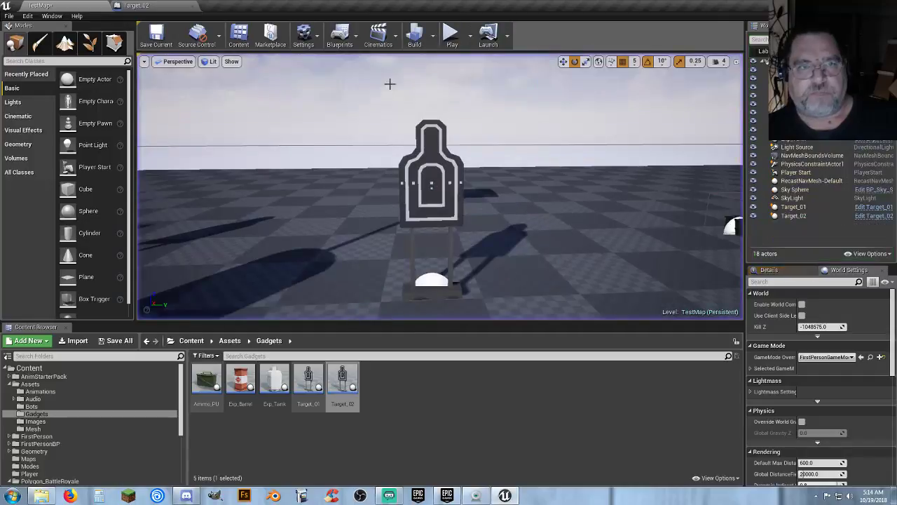
- Open the SM_Prop_Target_01_DM destructible mesh from the Assets/Mesh folder for editing
left_click(137, 6)
left_click(74, 74)
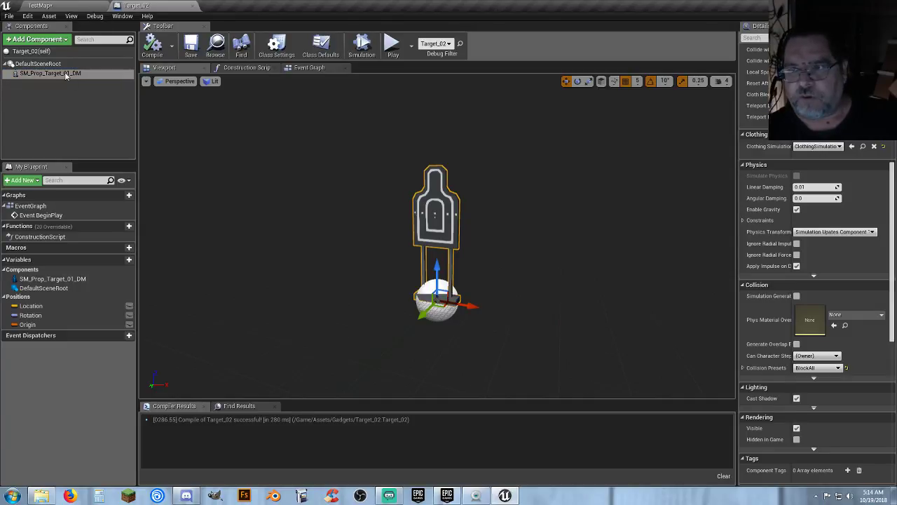
left_click(42, 6)
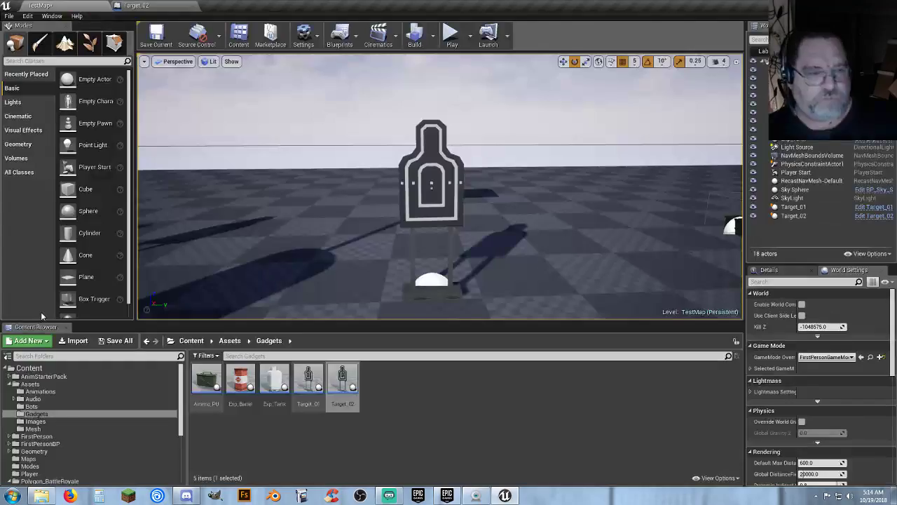
left_click(28, 428)
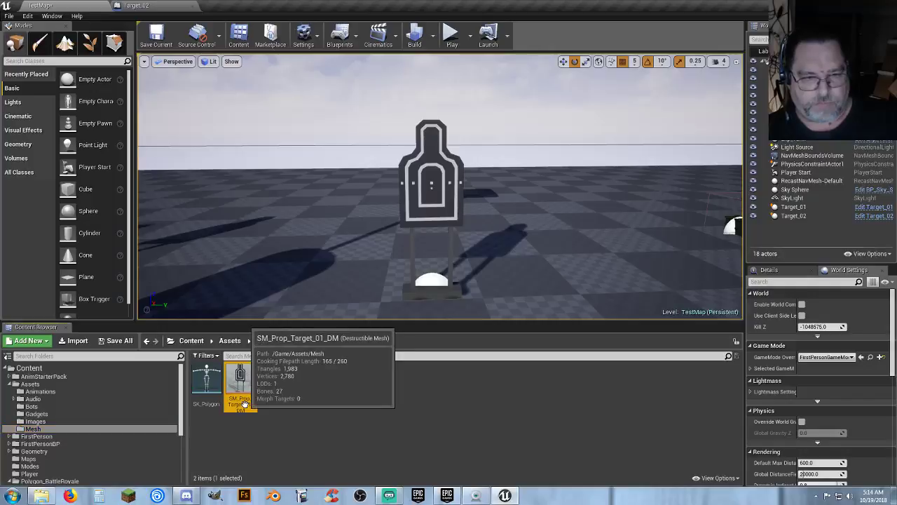
double_click(241, 386)
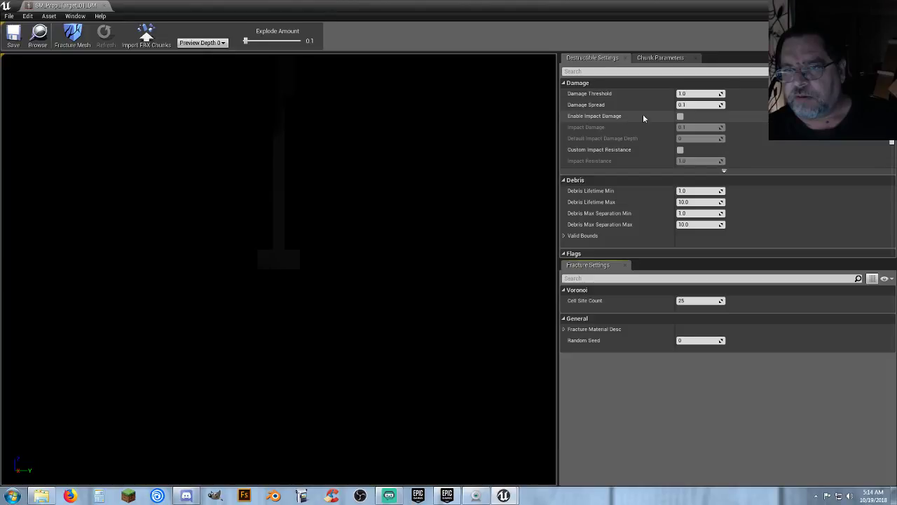
- Enable impact damage on the destructible target mesh, view the target from the front, and save the asset
left_click(679, 116)
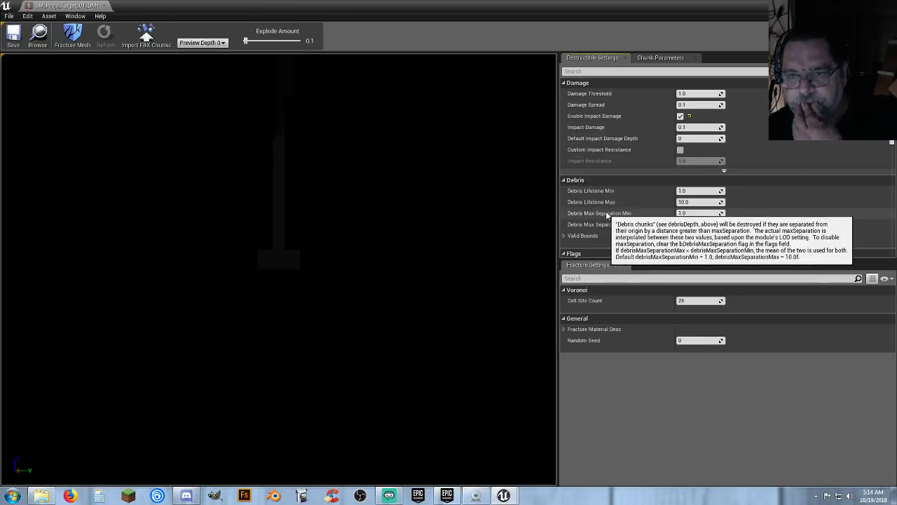
left_click(563, 236)
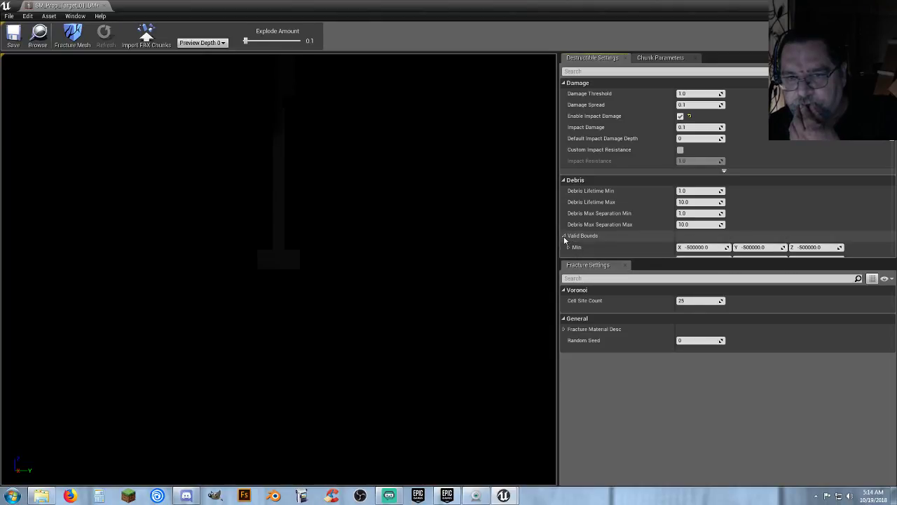
left_click(564, 237)
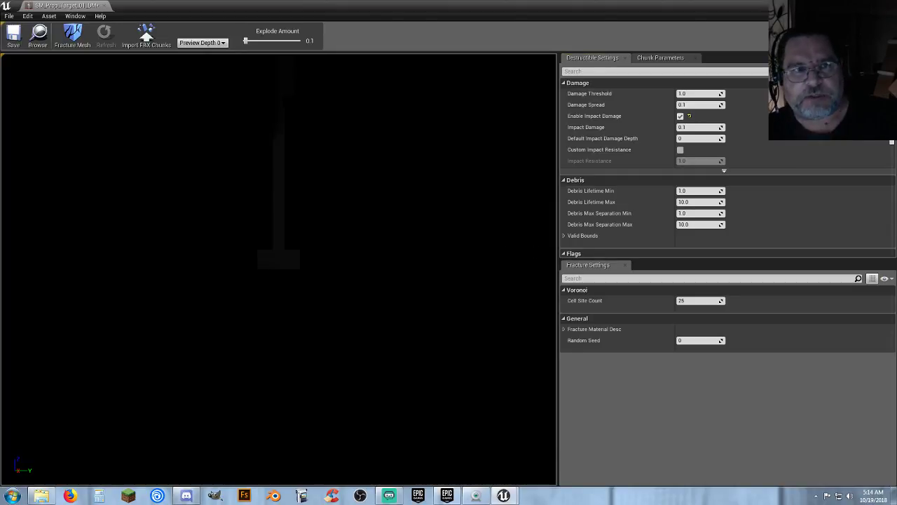
right_click_drag(481, 246, 452, 151)
left_click_drag(518, 251, 417, 187)
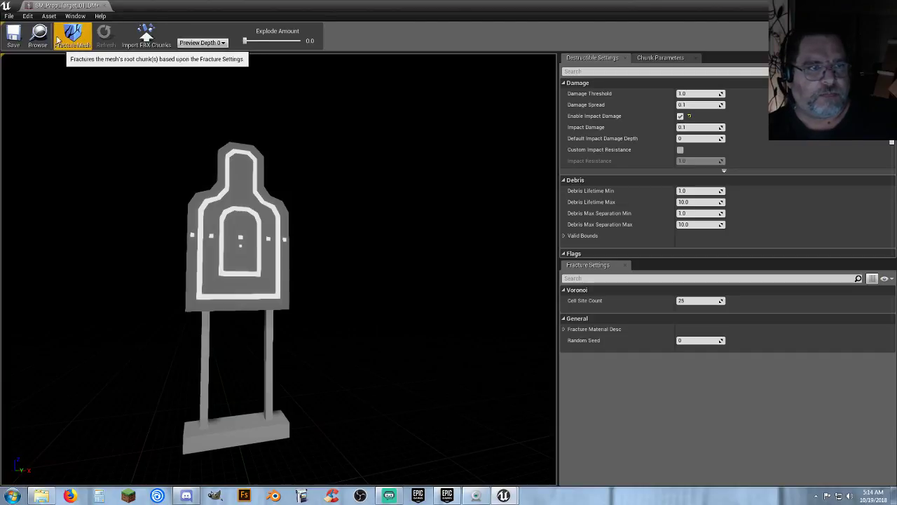
left_click(14, 37)
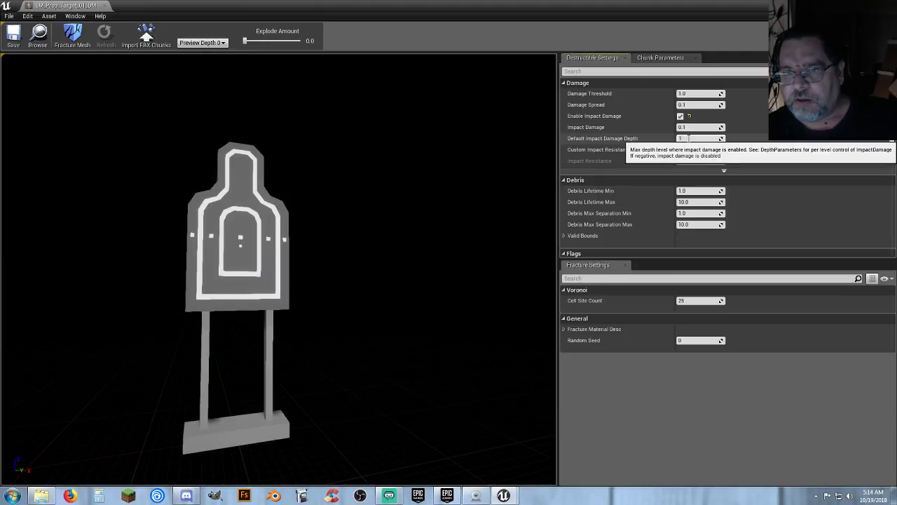
- Set the Default Impact Damage Depth to 1, preview the mesh at depth 1, and save it
type("1")
key("Return")
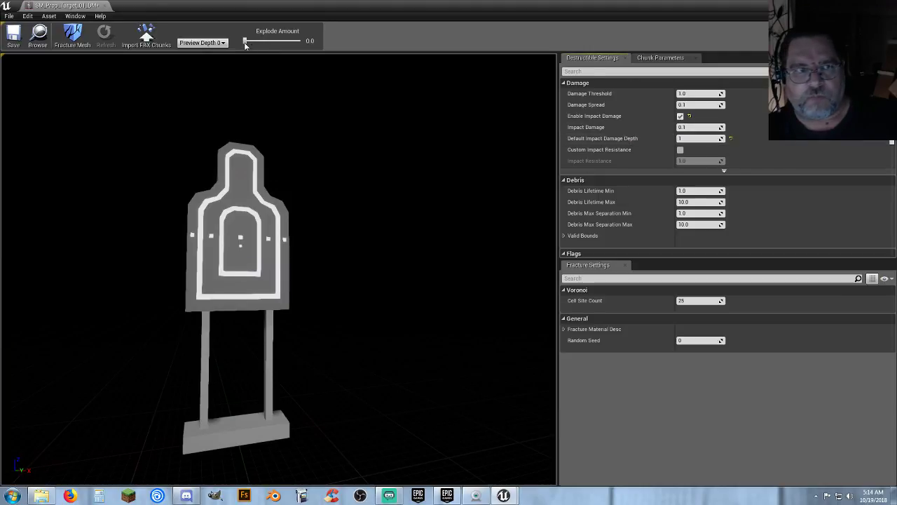
left_click_drag(255, 41, 226, 41)
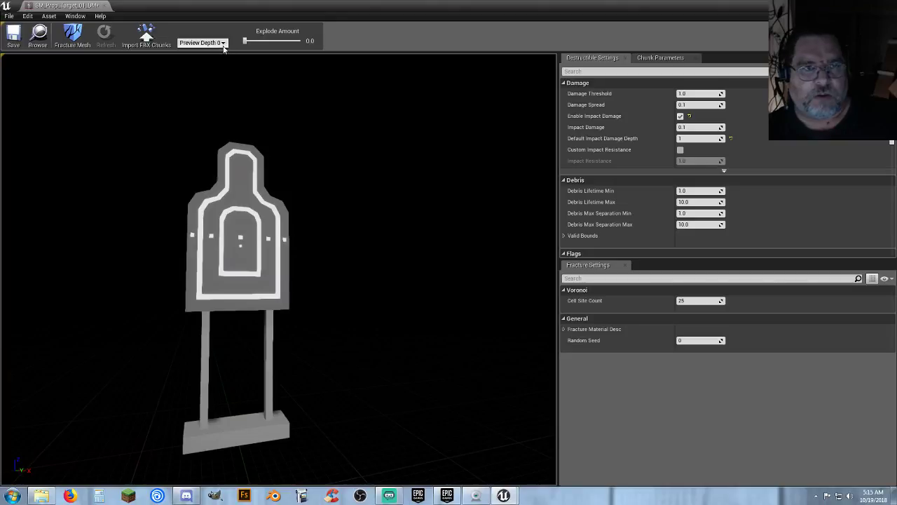
left_click(203, 58)
mouse_move(245, 41)
left_mouse_down()
mouse_move(263, 42)
mouse_move(240, 50)
mouse_move(288, 53)
mouse_move(244, 51)
left_mouse_up()
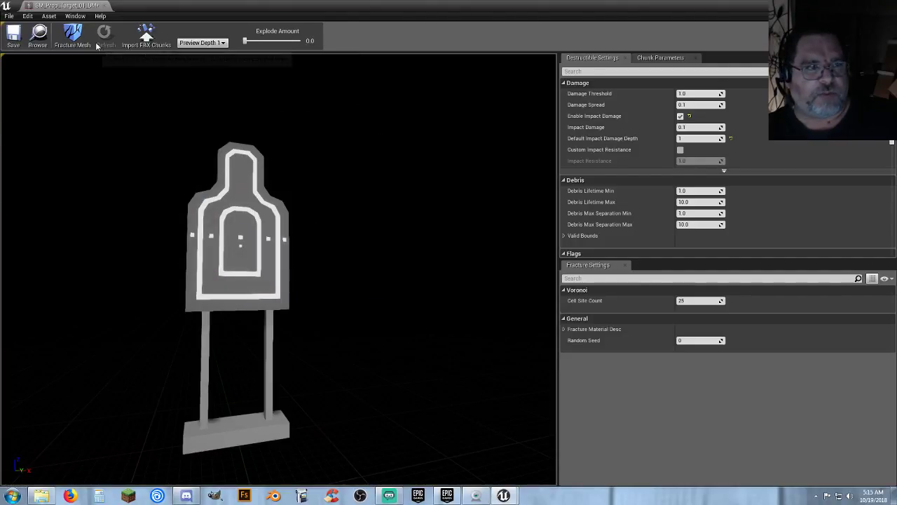
left_click(13, 35)
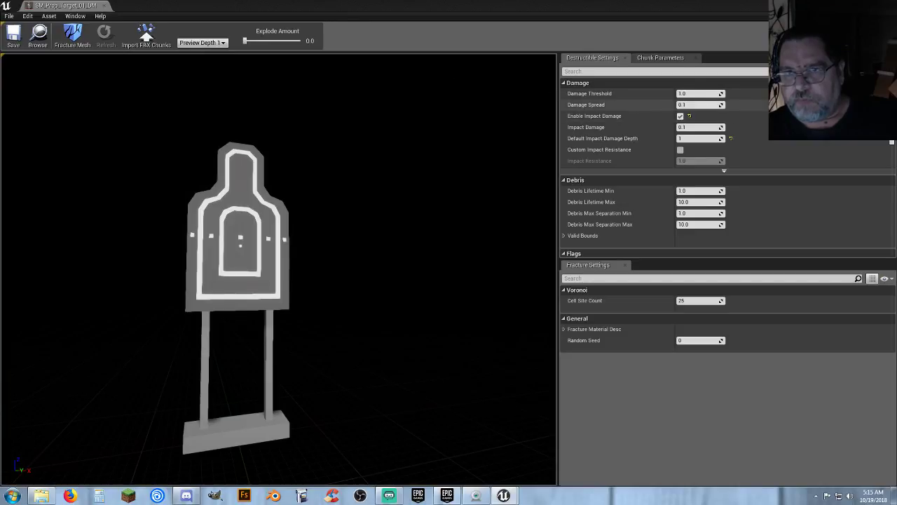
- Check the mesh's chunk parameters and destructible settings, and close the destructible mesh editor
left_click(656, 59)
left_click(607, 58)
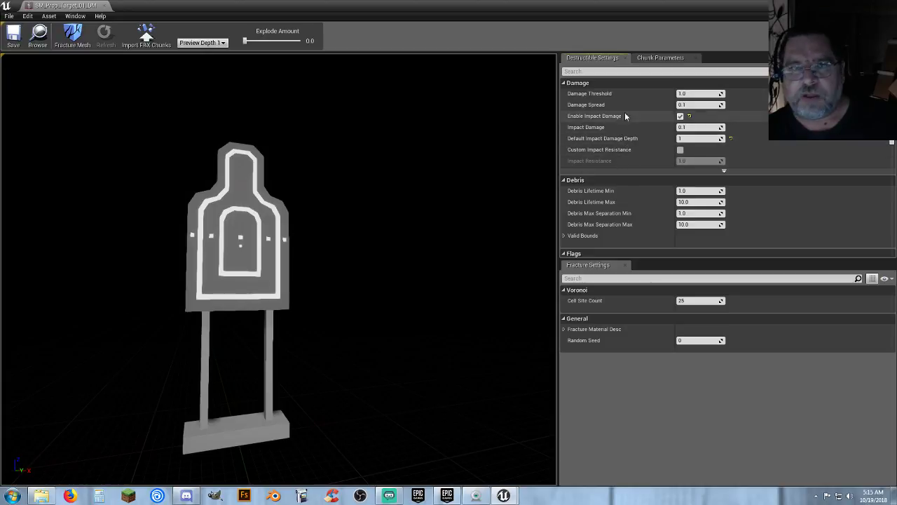
left_click(104, 5)
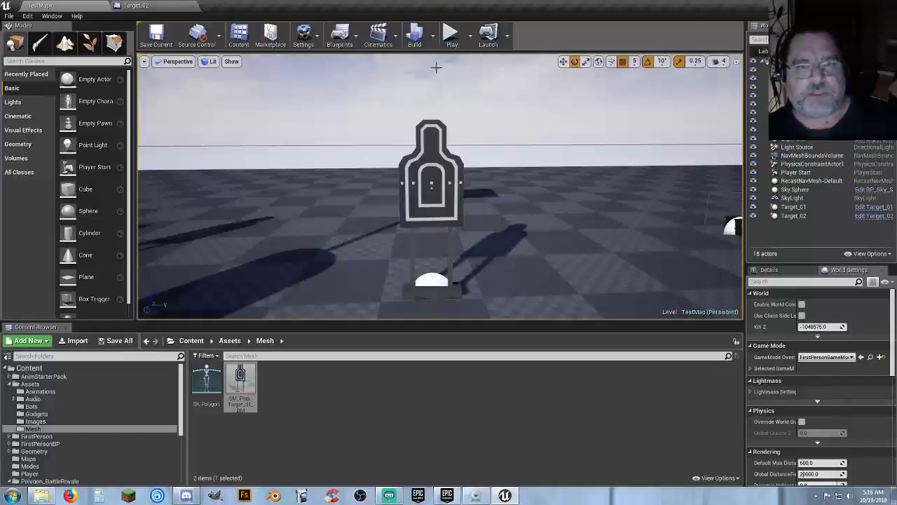
- Play-test TestMap, shoot the Target_02 target from a distance, walk up to inspect it, and stop the session
left_click(452, 35)
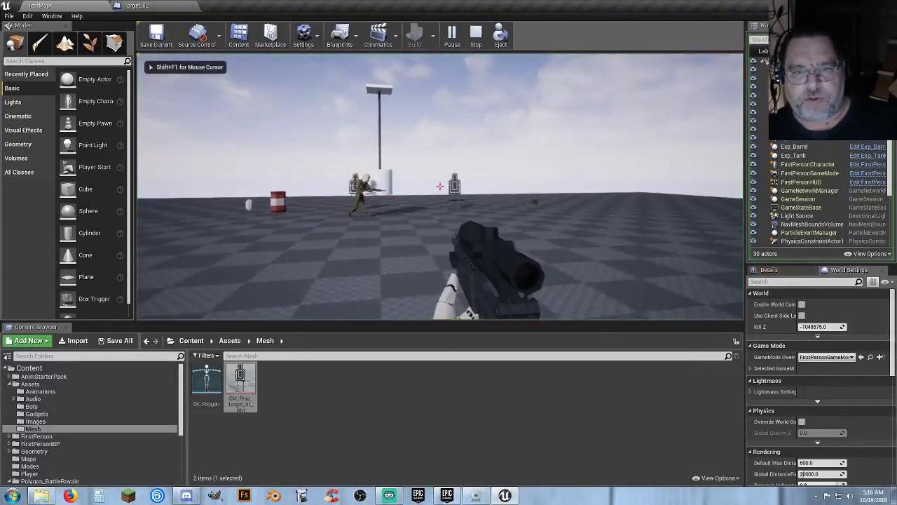
left_click(440, 187)
left_click(440, 187)
left_click(440, 187)
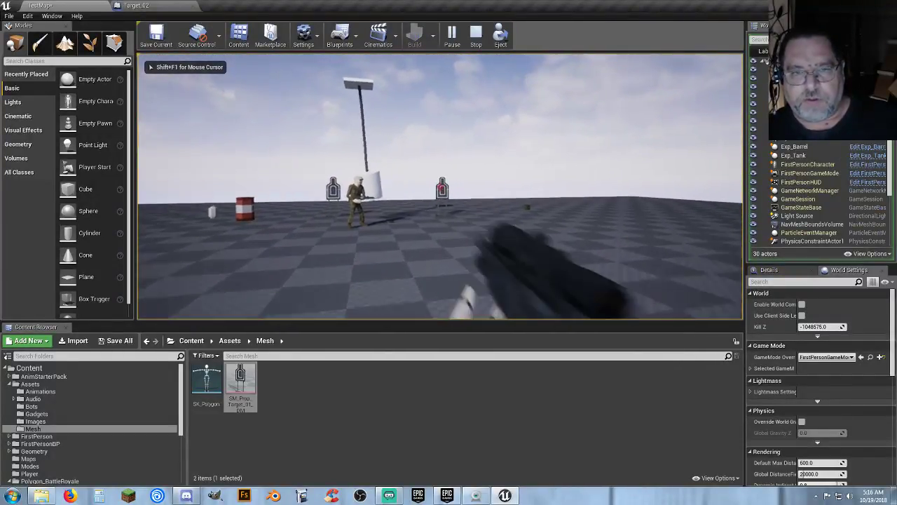
key("w")
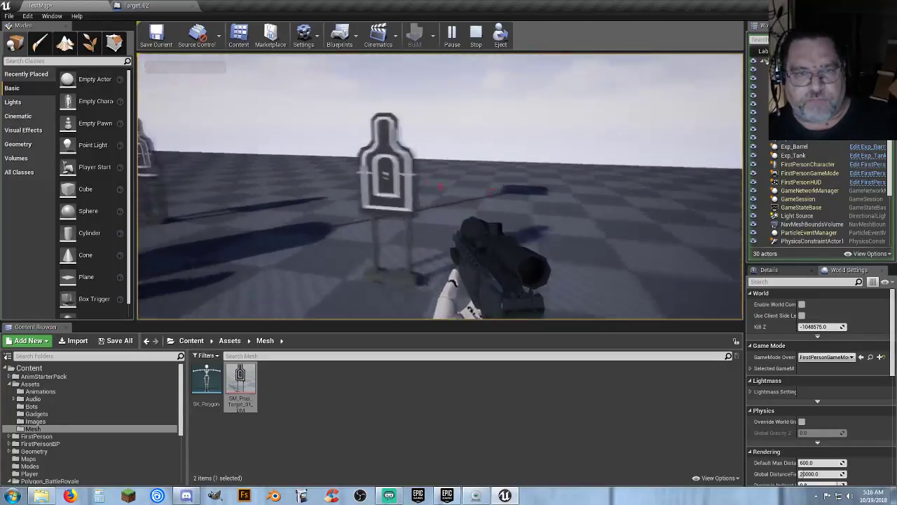
key("w")
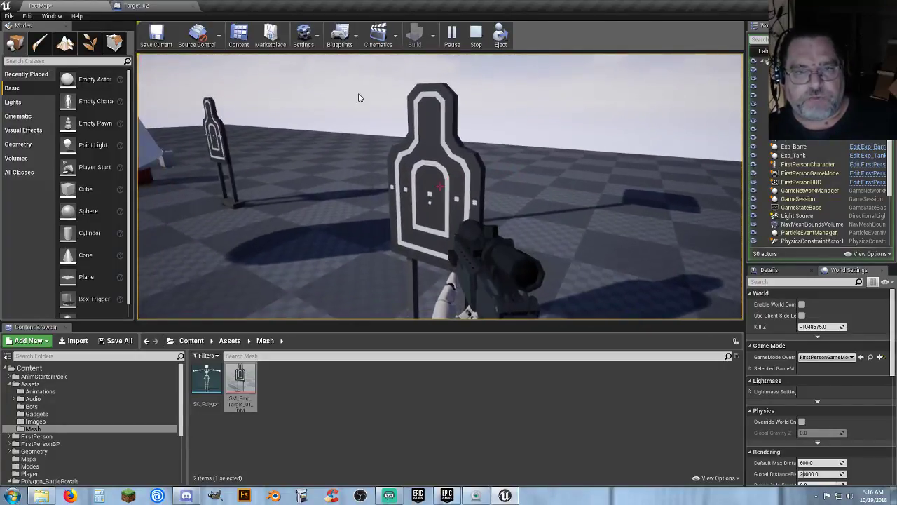
key("Escape")
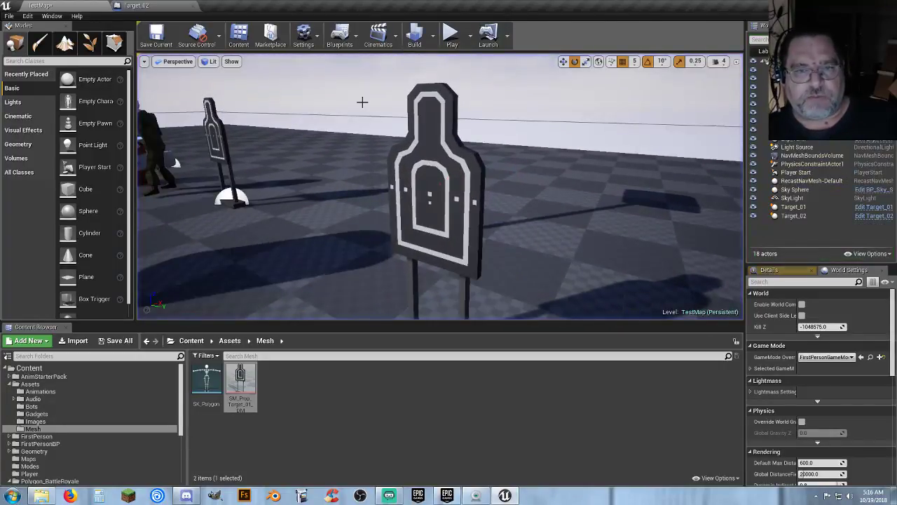
- Check the Event Graph of the Target_02 blueprint
left_click(157, 7)
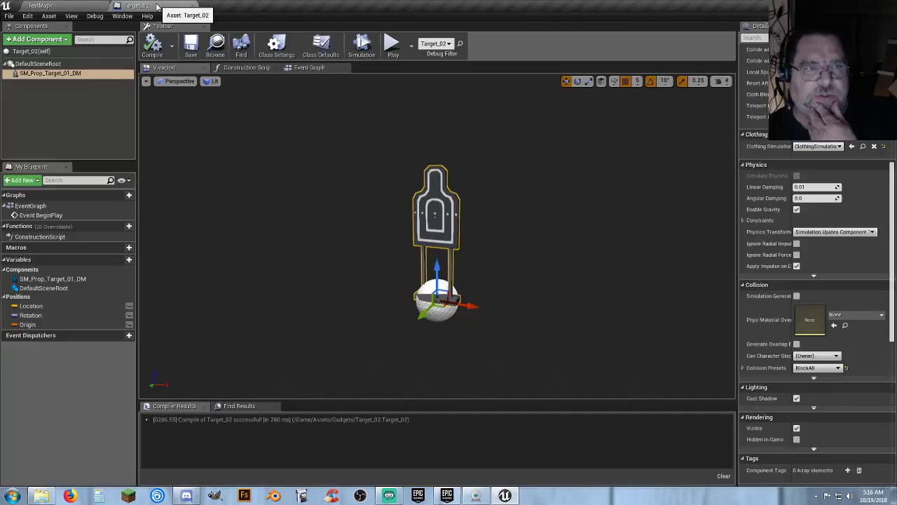
left_click(308, 67)
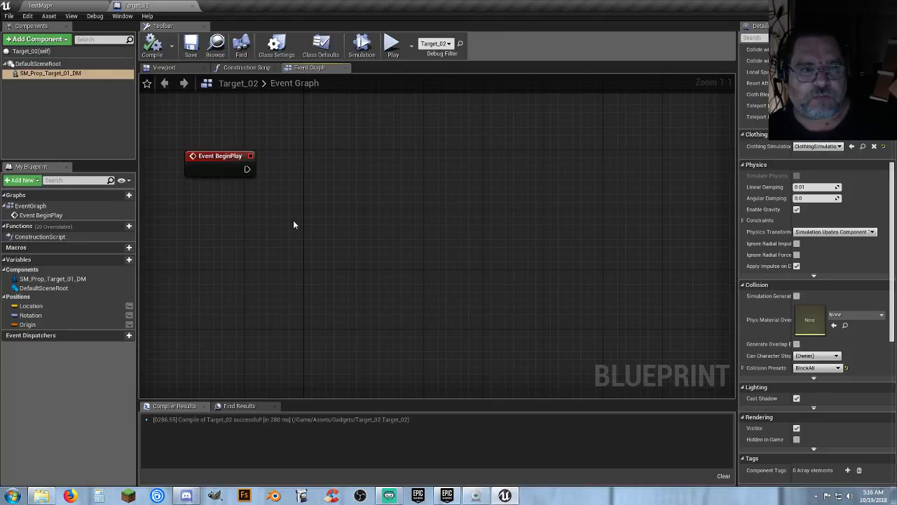
right_click_drag(283, 224, 325, 221)
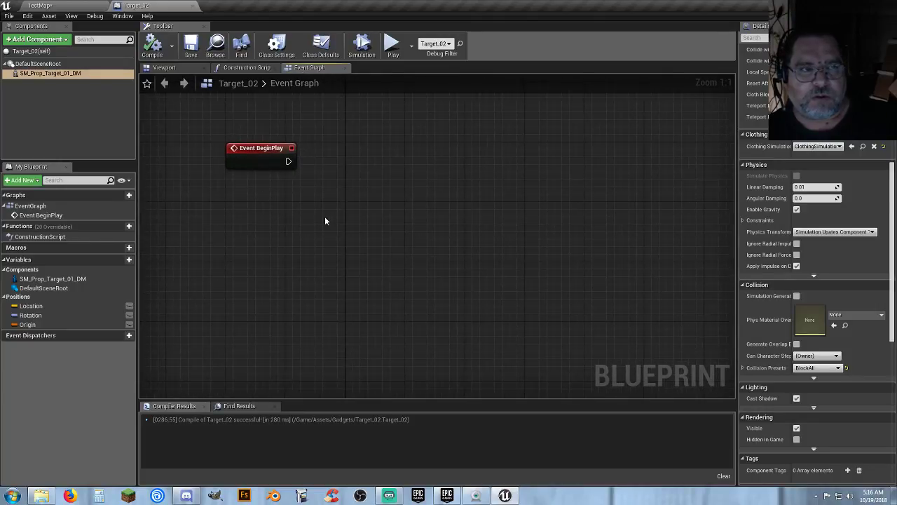
- Place the SM_Prop_Target_01_DM destructible mesh in TestMap beside Target_02 and rotate it 90 degrees about the vertical axis
left_click(67, 7)
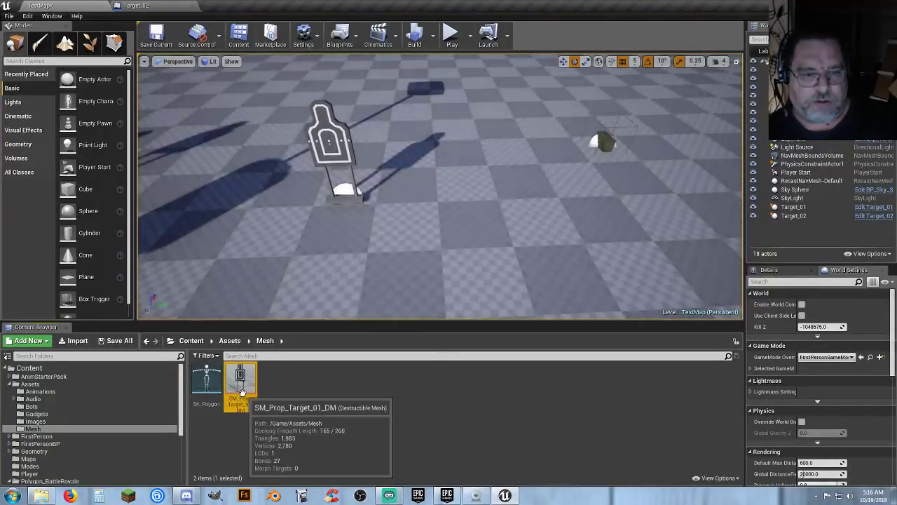
left_click_drag(240, 382, 427, 201)
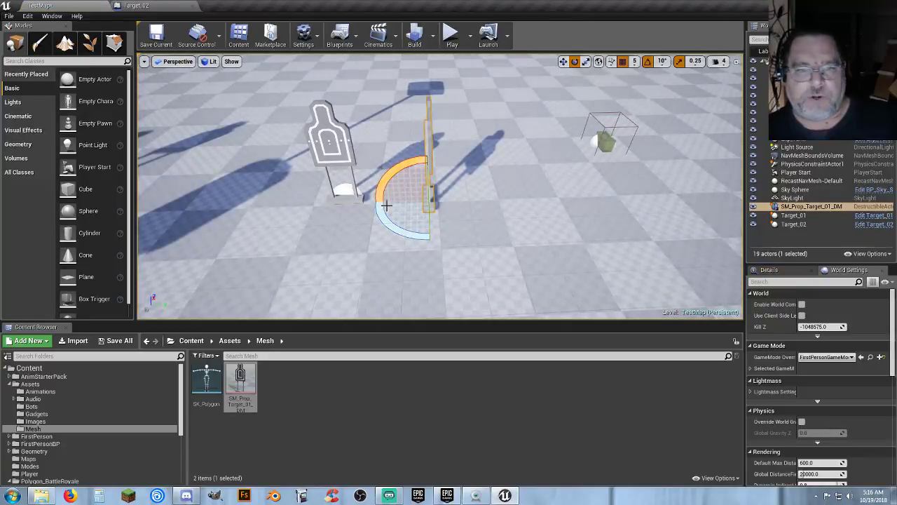
left_click_drag(390, 224, 480, 226)
- Play-test the level, walk up to the placed destructible mesh and shoot it, and stop the session
left_click(452, 40)
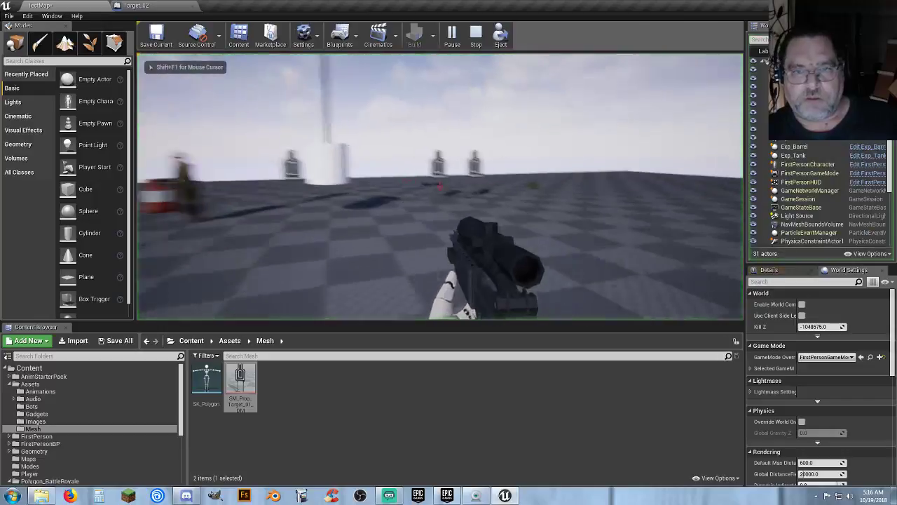
key("w")
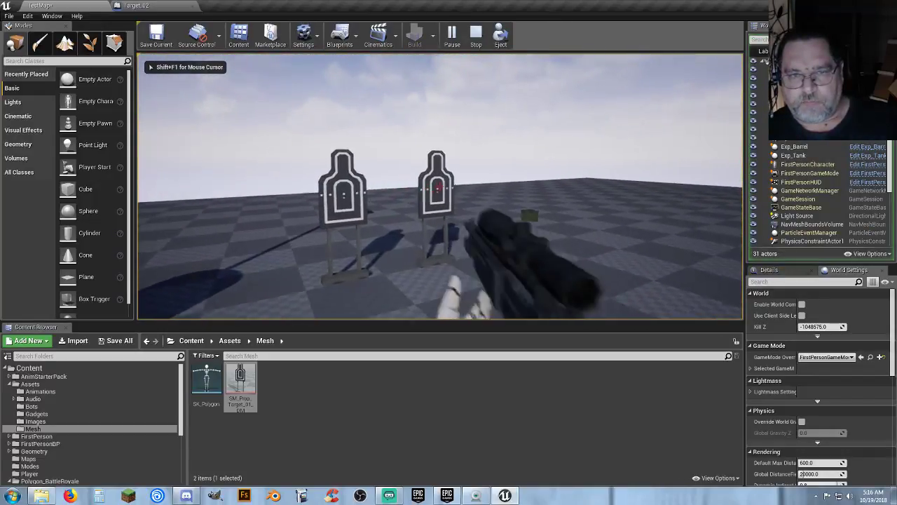
key("Escape")
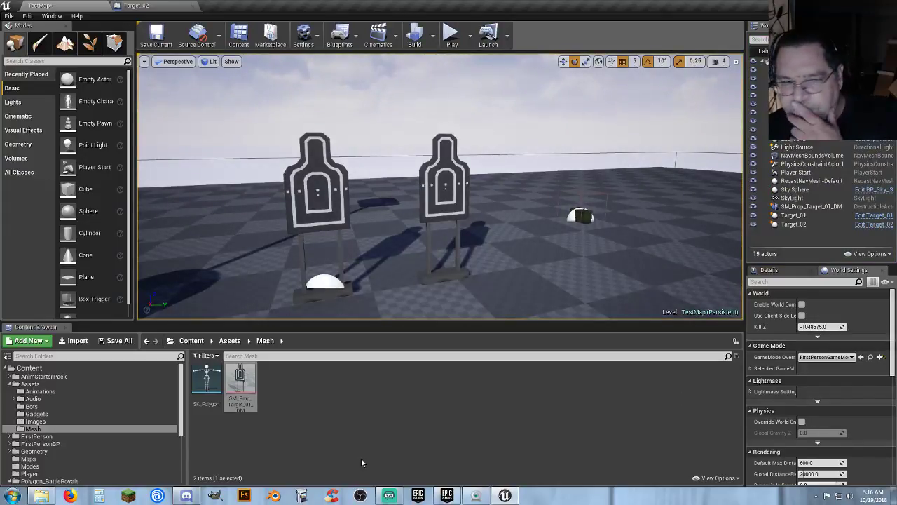
- Select the placed destructible mesh and look through the level's World Settings
left_click(432, 181)
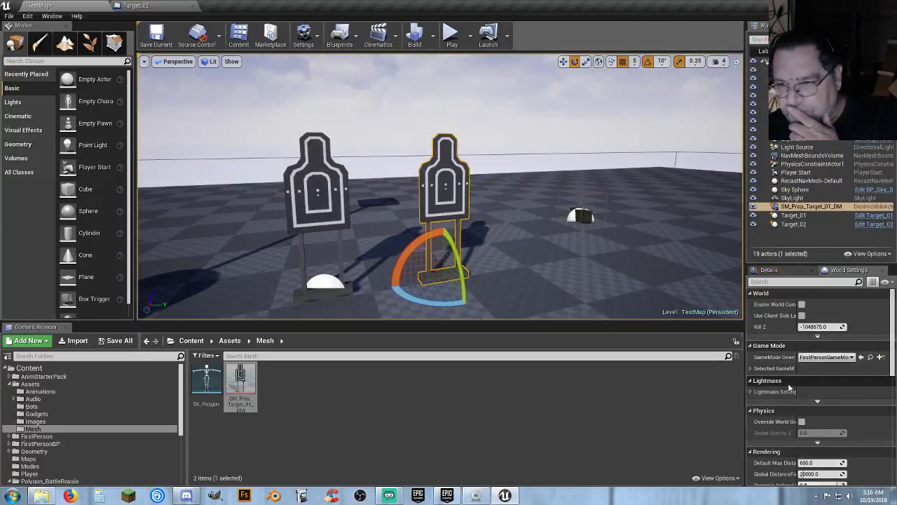
scroll(790, 394, "down", 3)
scroll(790, 394, "down", 10)
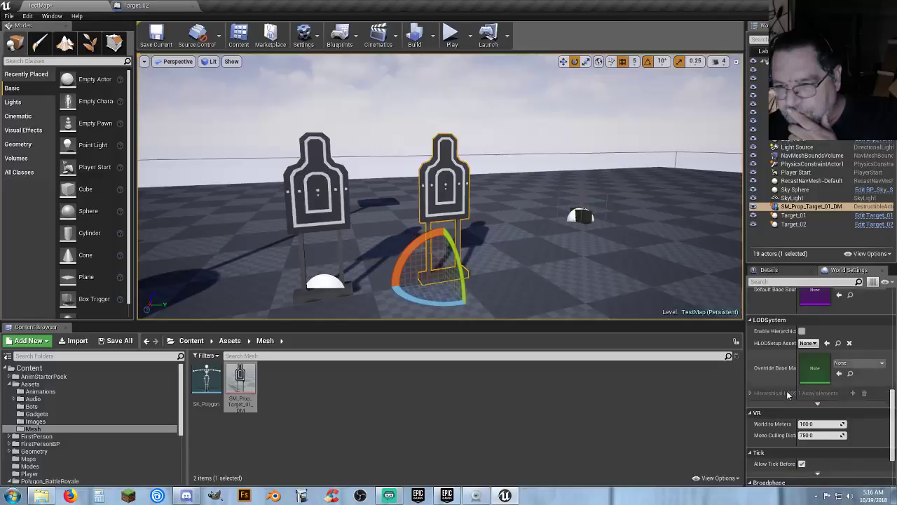
scroll(781, 395, "up", 5)
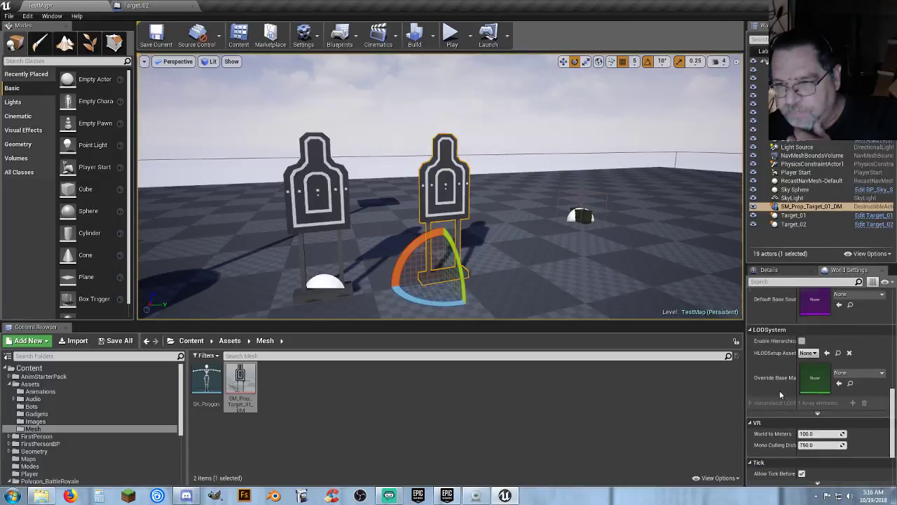
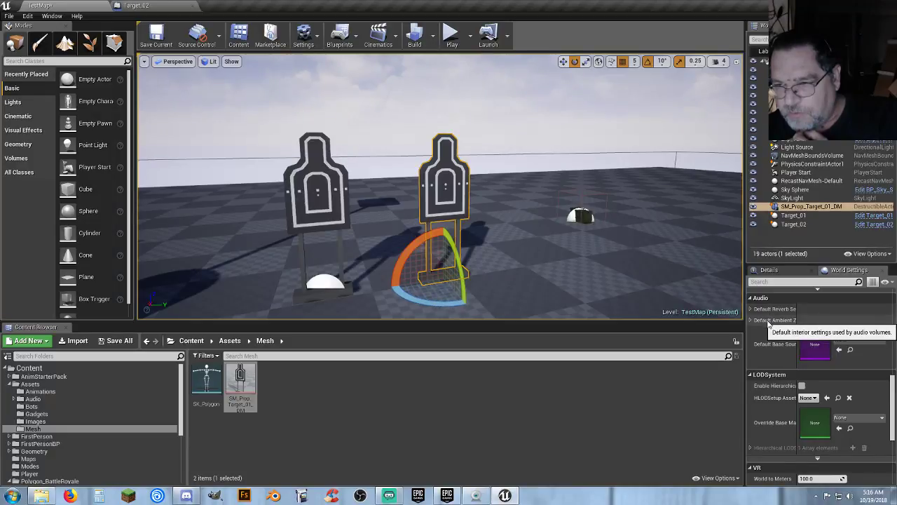
scroll(776, 399, "down", 2)
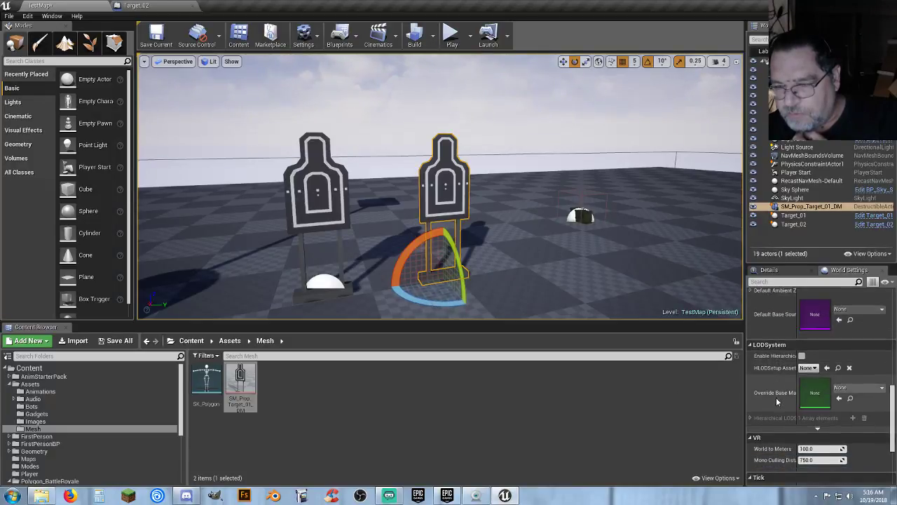
scroll(775, 398, "down", 4)
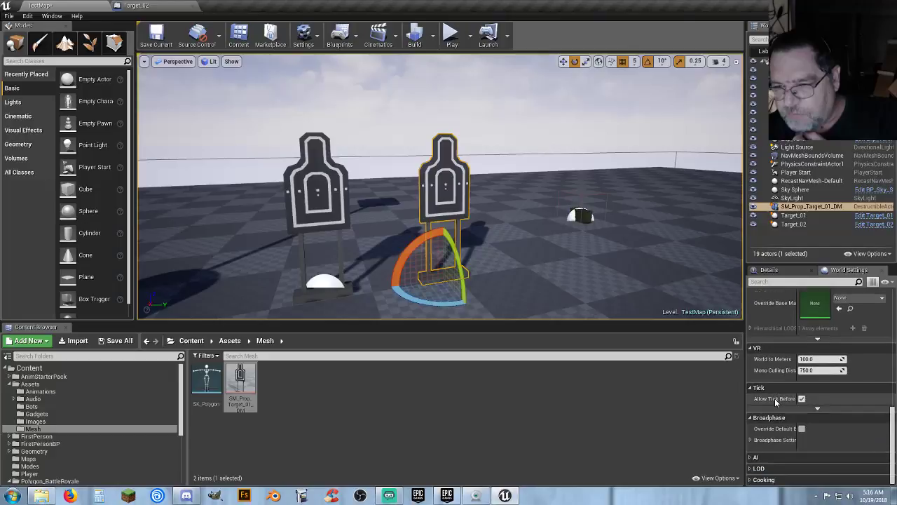
scroll(773, 395, "up", 5)
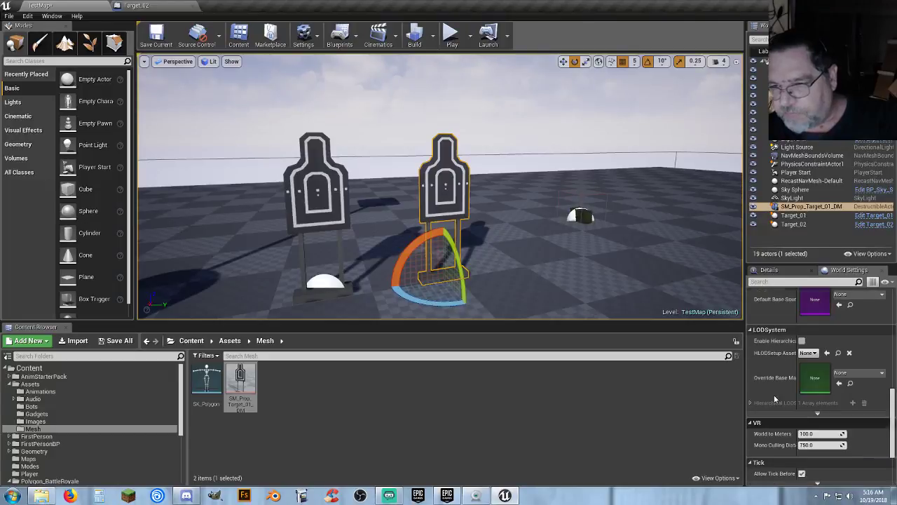
- Enable Simulate Physics on the placed SM_Prop_Target_01_DM actor
left_click(768, 270)
scroll(771, 382, "down", 3)
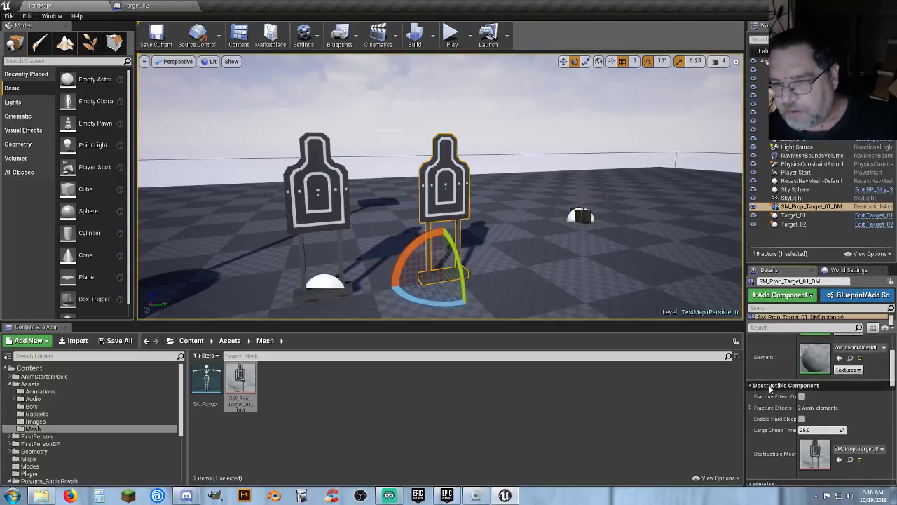
scroll(770, 390, "down", 1)
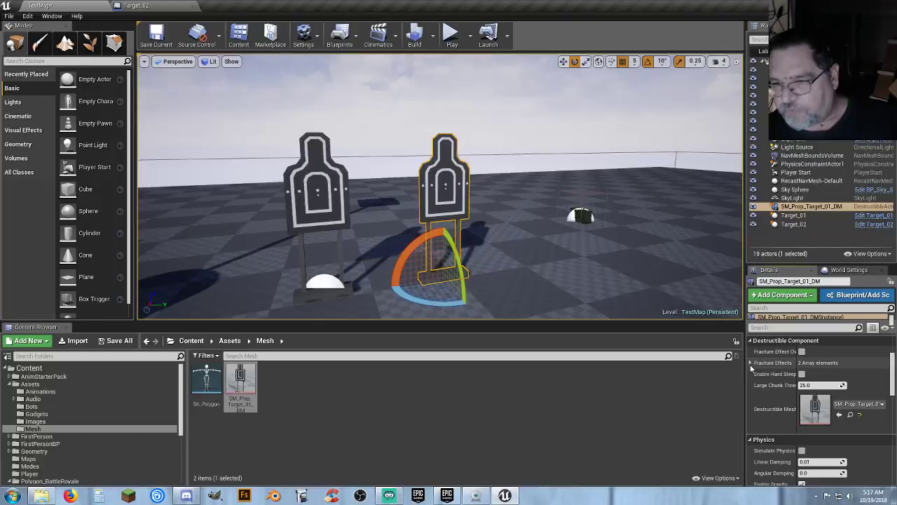
scroll(766, 384, "down", 2)
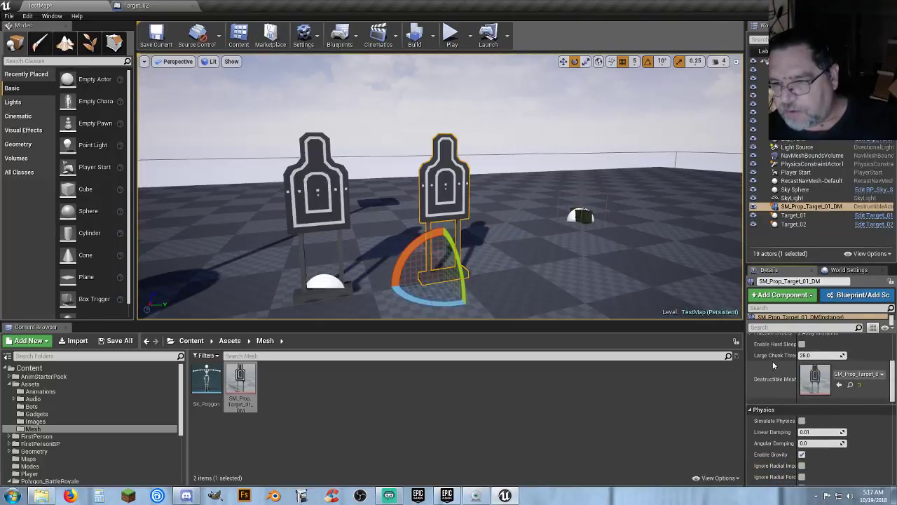
scroll(772, 359, "down", 3)
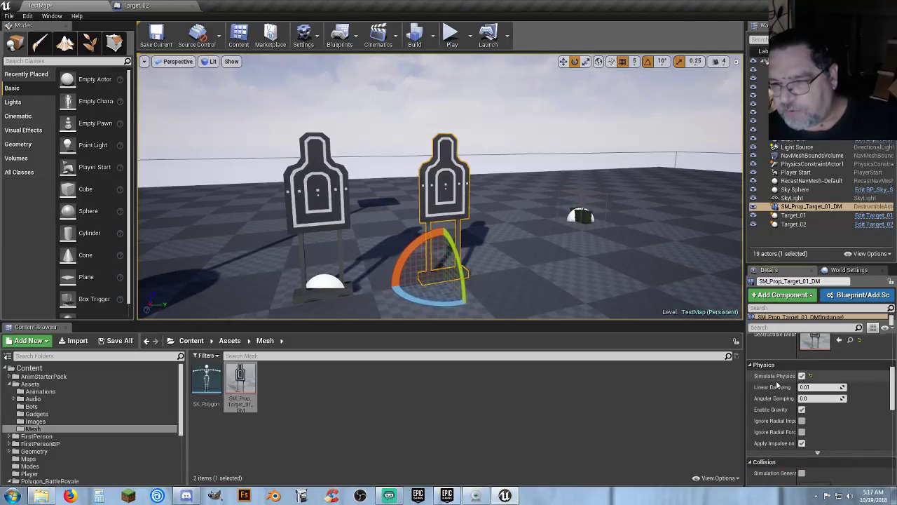
- Check the placed mesh's collision settings, keeping the Destructible collision preset, and review its transform, materials and destructible component settings
scroll(773, 384, "down", 5)
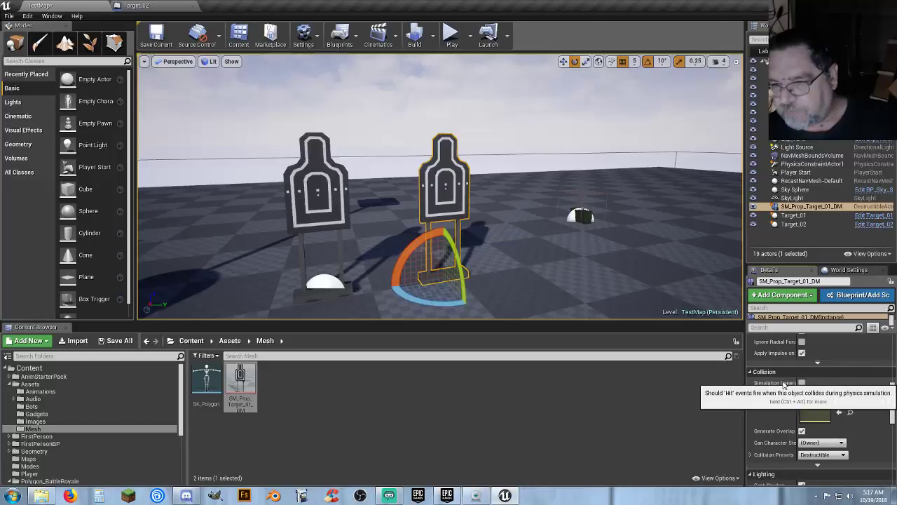
scroll(779, 386, "down", 2)
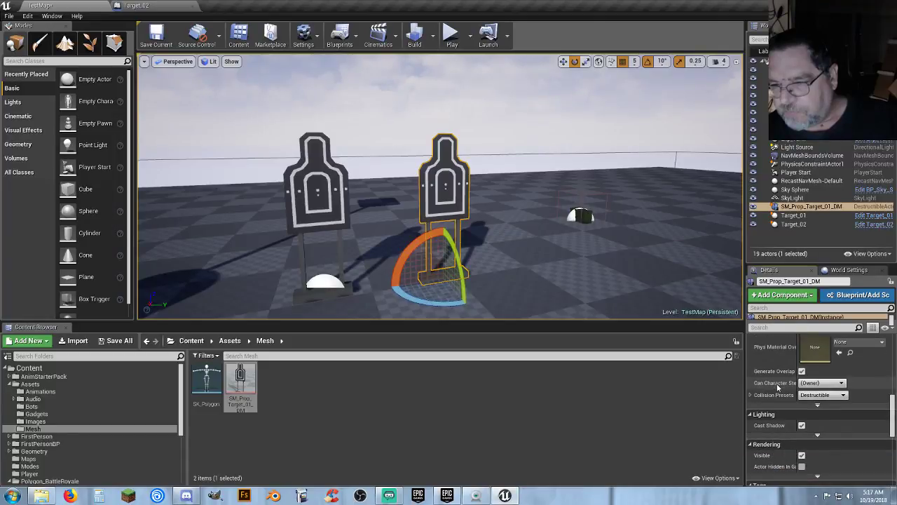
left_click(834, 396)
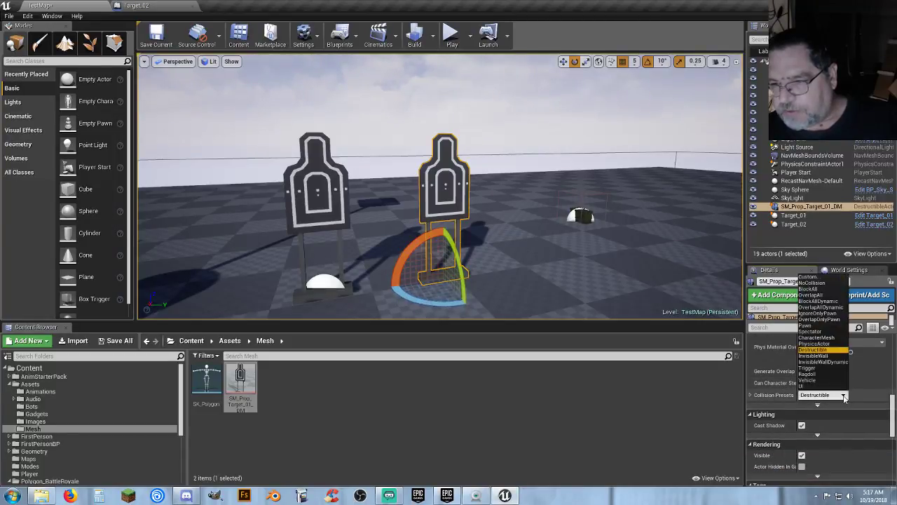
left_click(815, 350)
scroll(814, 355, "up", 6)
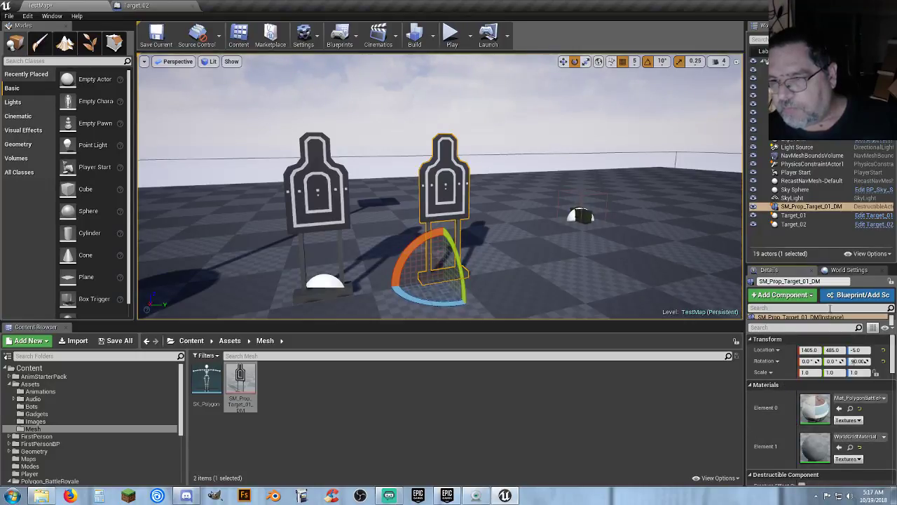
scroll(775, 407, "down", 2)
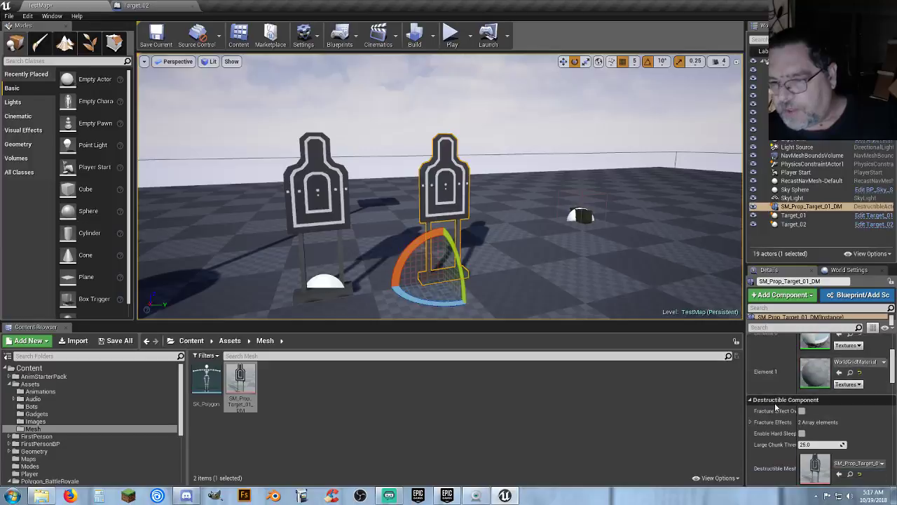
scroll(776, 407, "up", 2)
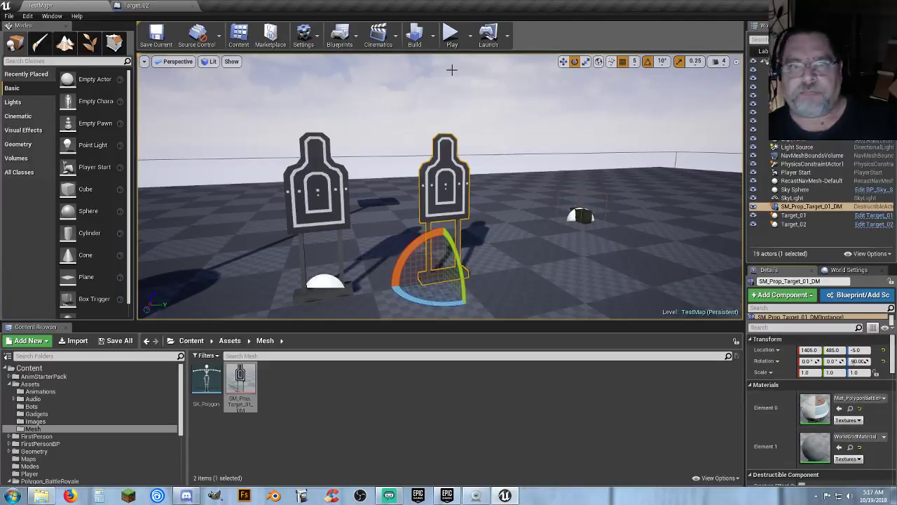
- Play-test the level, shoot the physics-enabled destructible target from a distance, and stop the session
left_click(454, 36)
key("w")
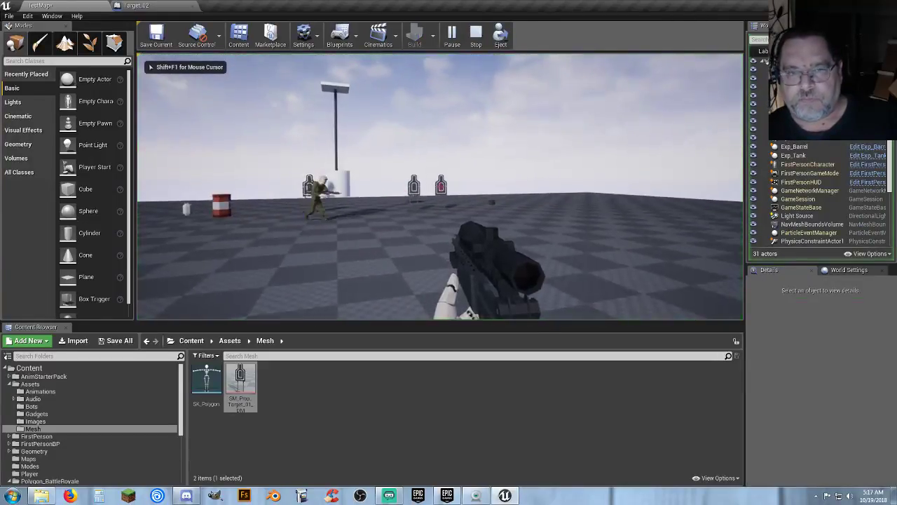
left_click(439, 186)
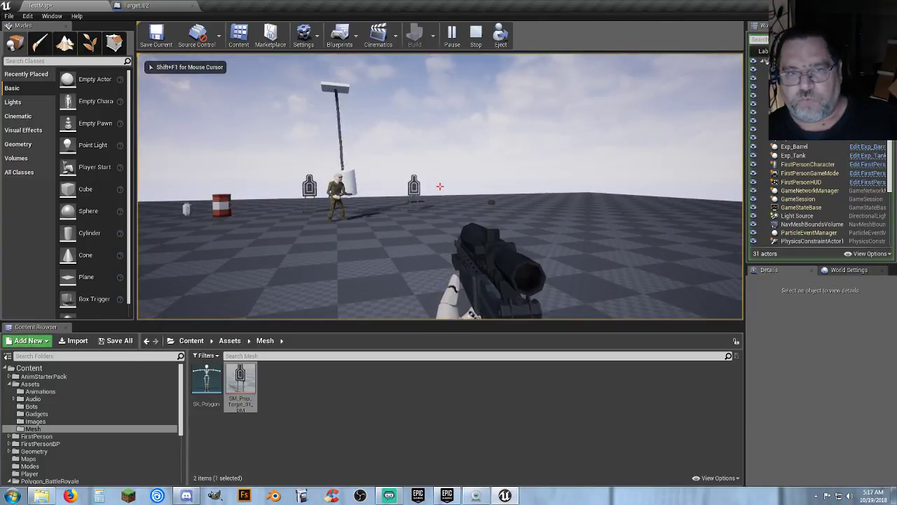
key("Escape")
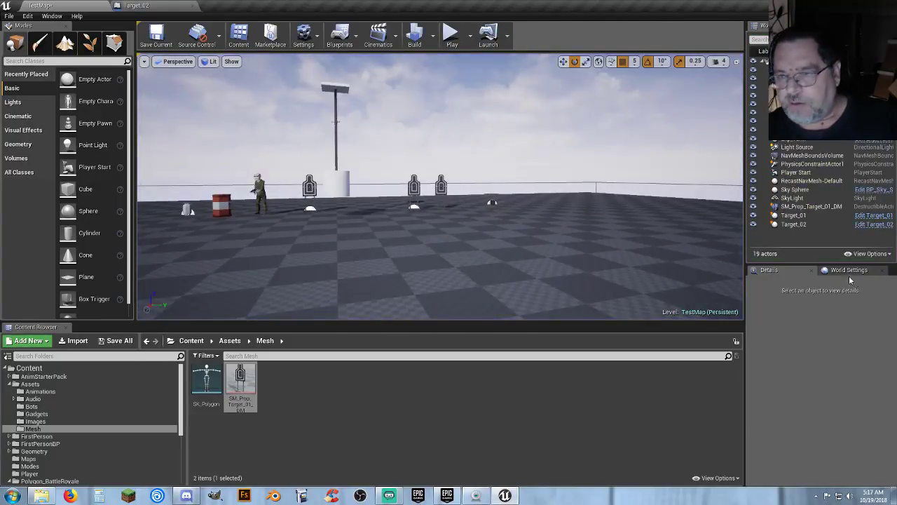
- Turn off Simulate Physics on the placed SM_Prop_Target_01_DM actor and check its physics and collision settings
left_click(415, 188)
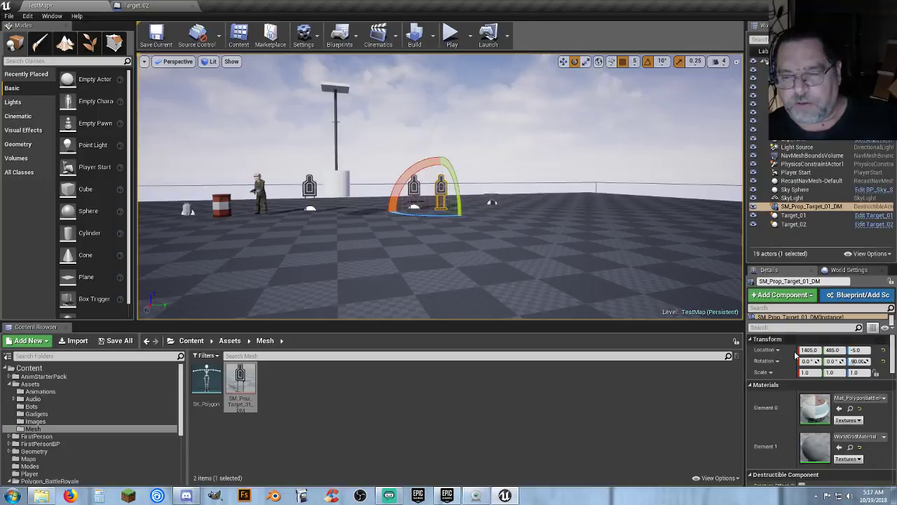
scroll(805, 371, "down", 10)
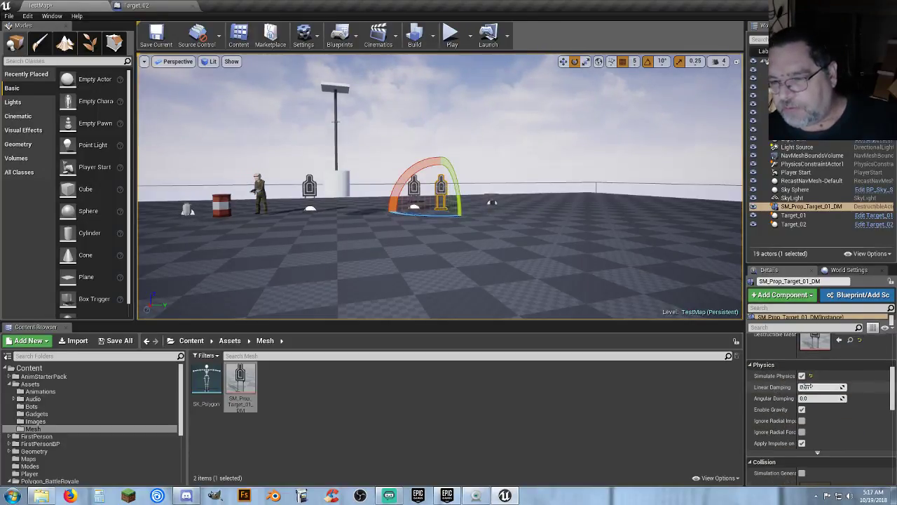
scroll(765, 411, "down", 3)
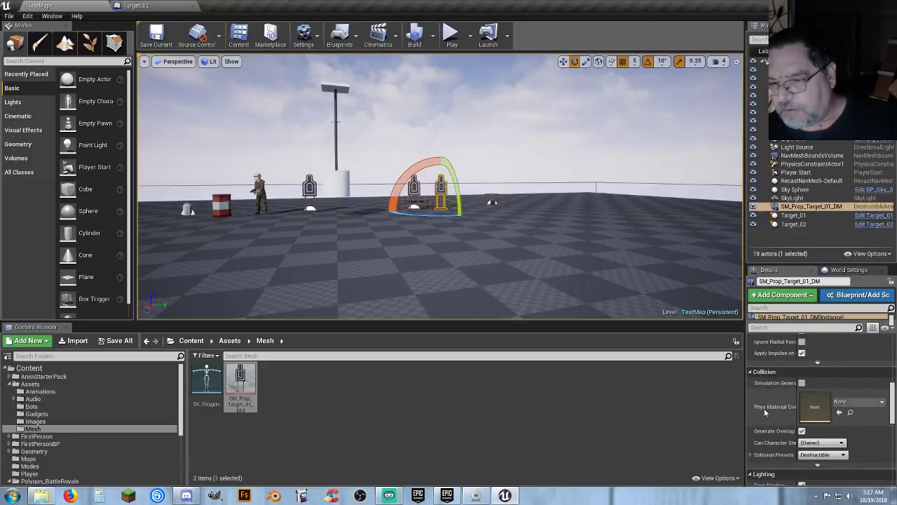
scroll(764, 409, "up", 3)
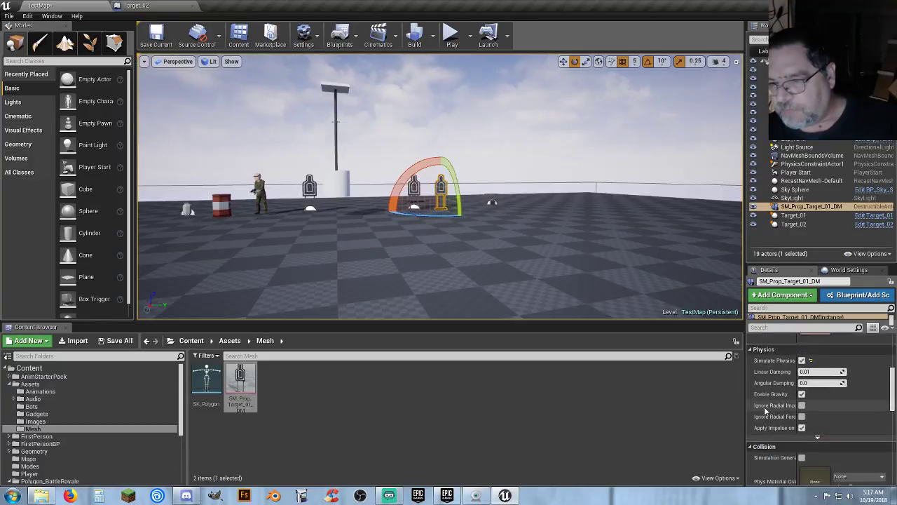
scroll(783, 387, "up", 1)
left_click(801, 390)
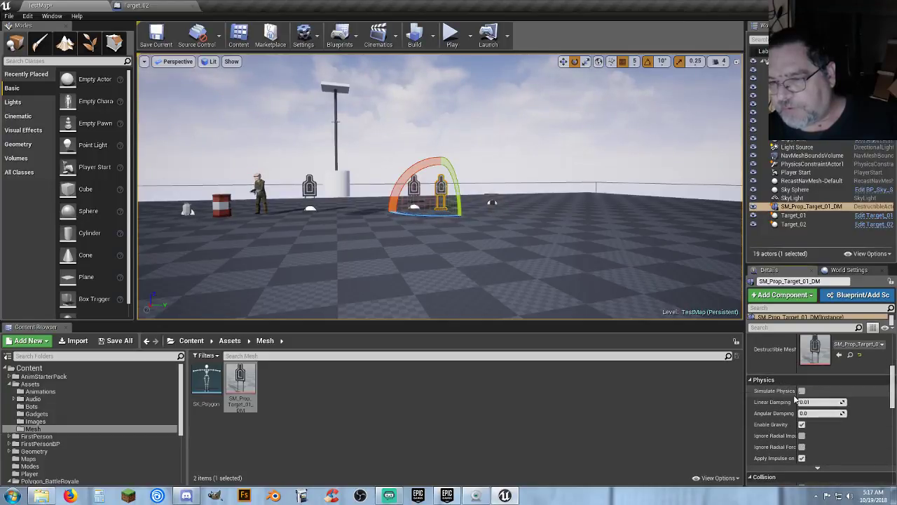
scroll(777, 395, "down", 2)
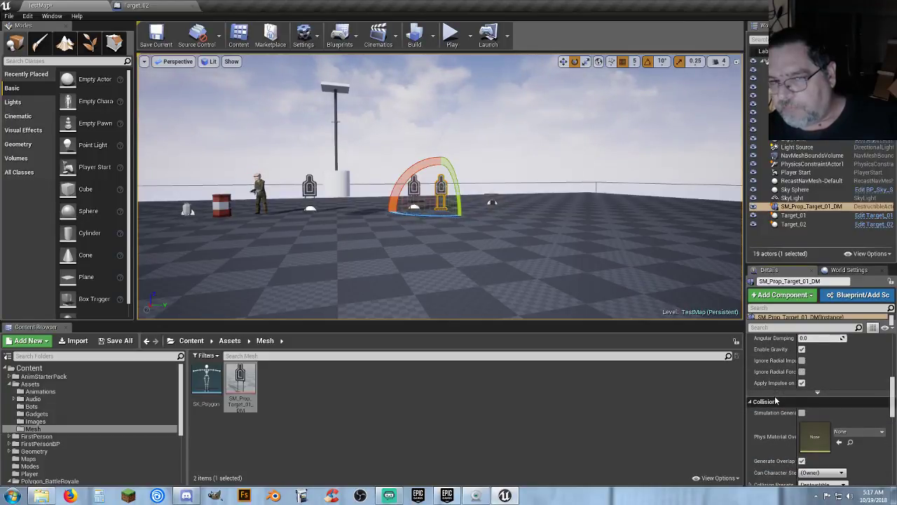
scroll(774, 396, "up", 3)
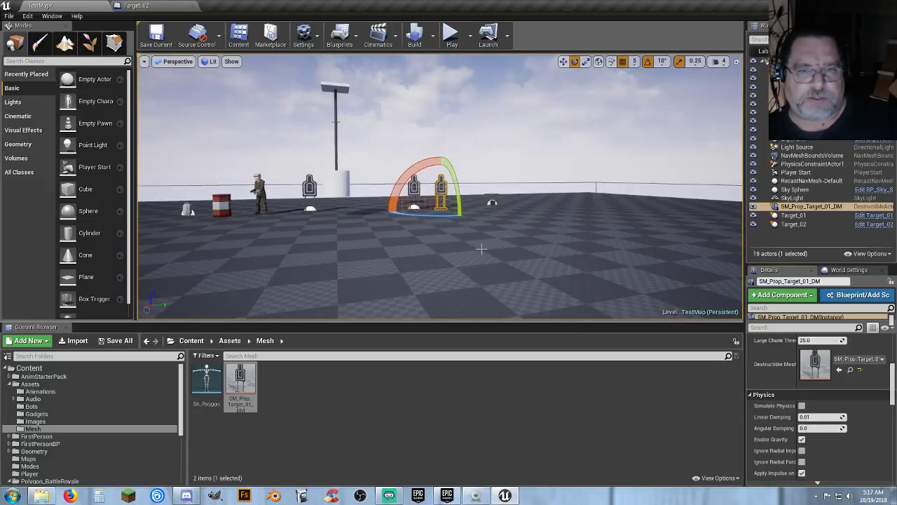
- Play-test the level, walk up to the two neighbouring targets, and stop the session
key("w")
mouse_move(482, 249)
right_mouse_down()
mouse_move(482, 217)
mouse_move(481, 249)
right_mouse_up()
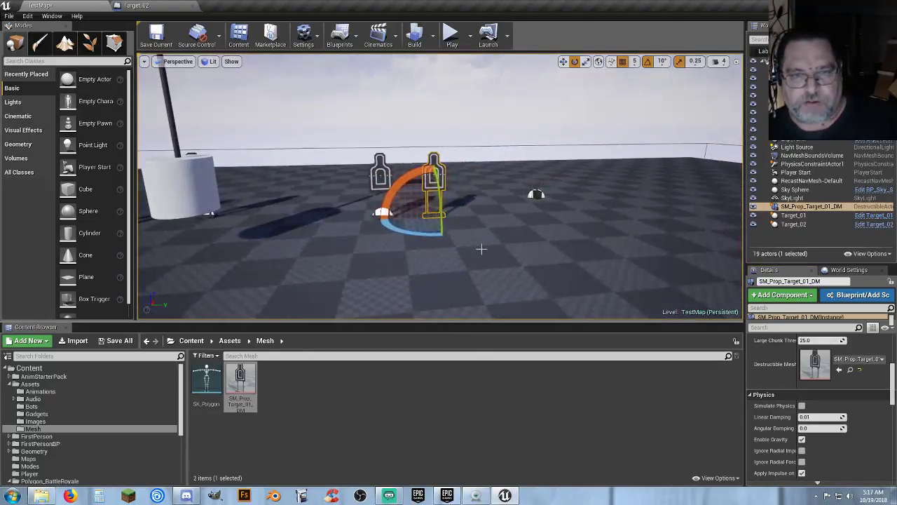
left_click(451, 35)
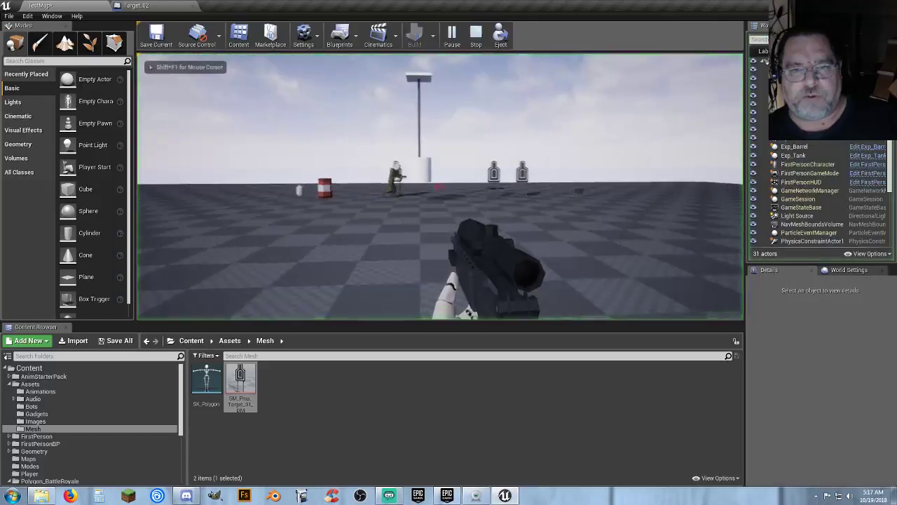
key("w")
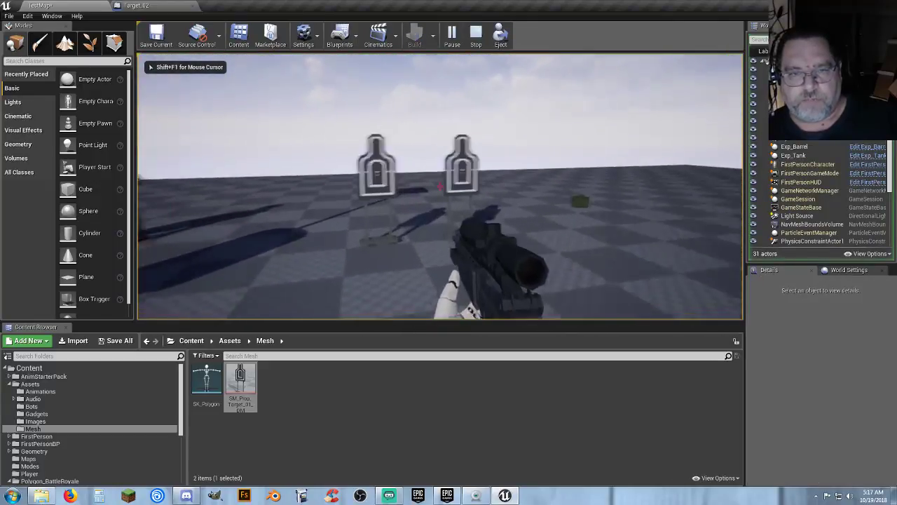
key("Escape")
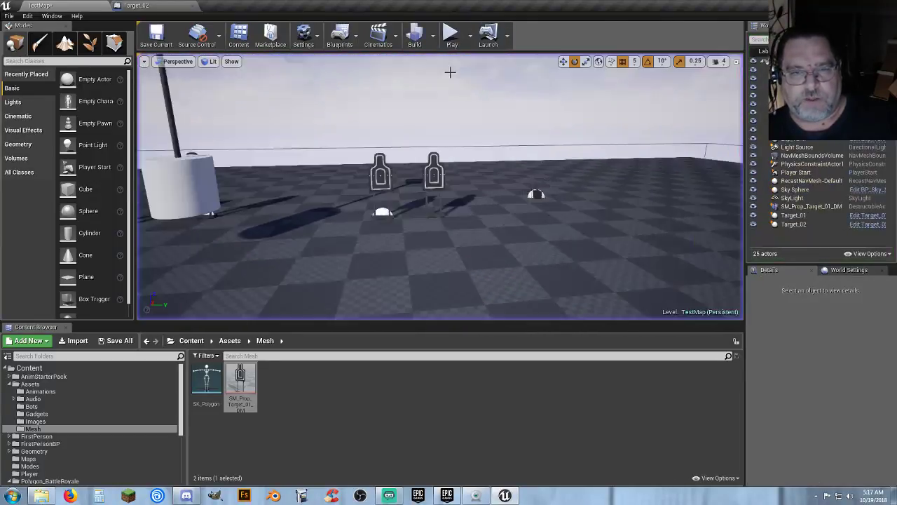
- Delete the Target_02 and SM_Prop_Target_01_DM actors from the level
left_click(446, 154)
key("Delete")
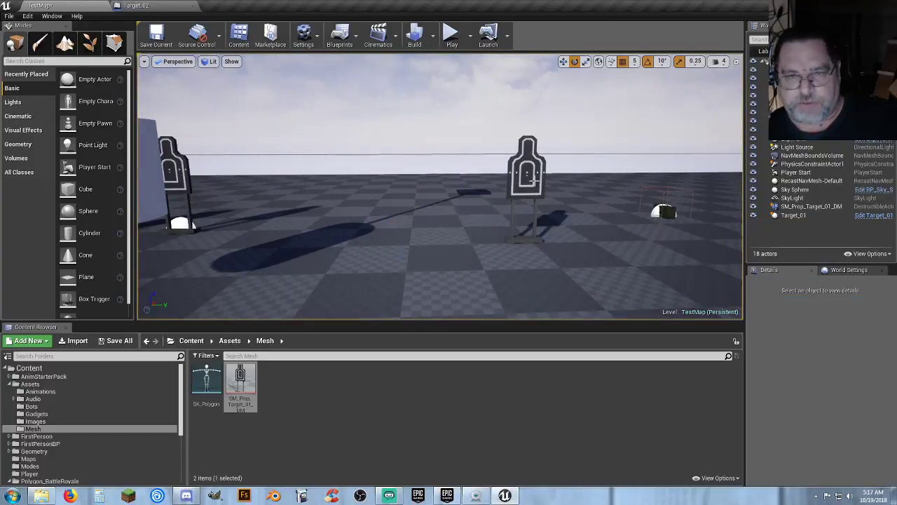
left_click(530, 191)
key("Delete")
- Play-test the level, shoot the explosive barrel and tank, approach the area where they stood, and stop the session
right_click_drag(379, 311, 286, 312)
key("s")
key("w")
right_click_drag(392, 250, 380, 268)
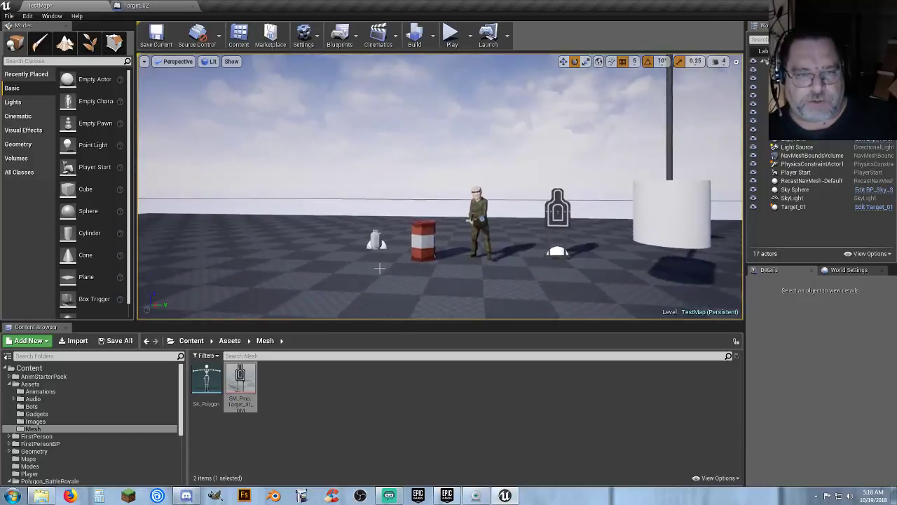
left_click(451, 33)
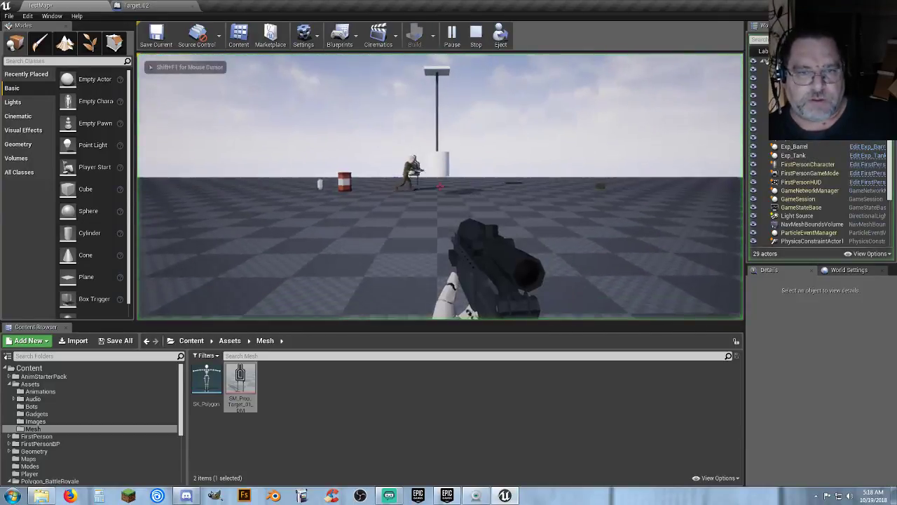
left_click(440, 186)
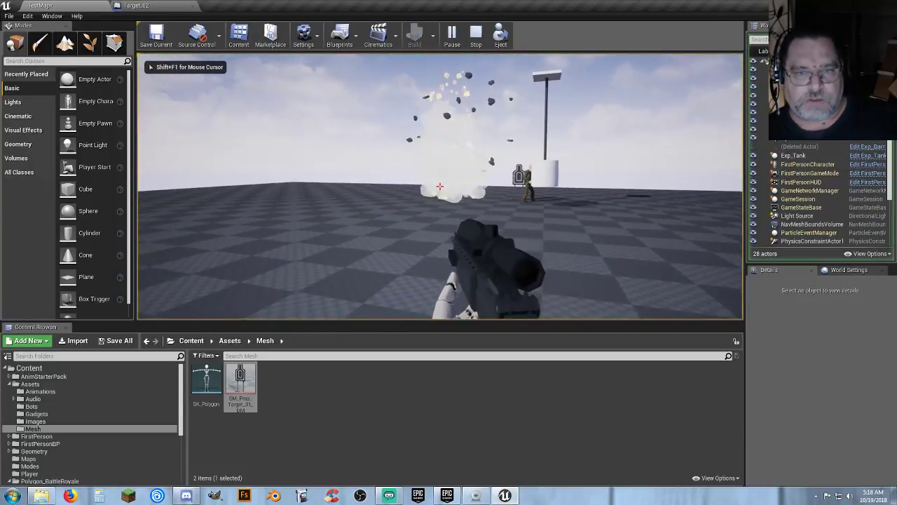
left_click(441, 187)
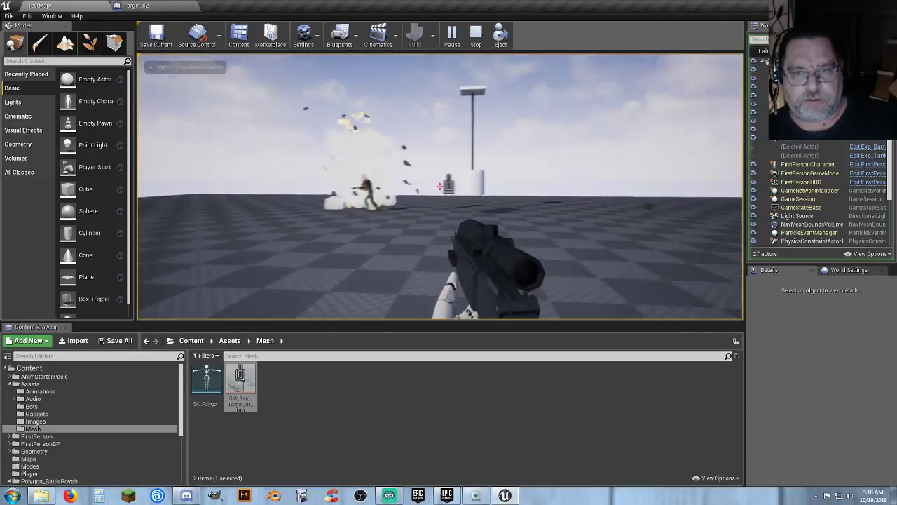
left_click(440, 187)
key("w")
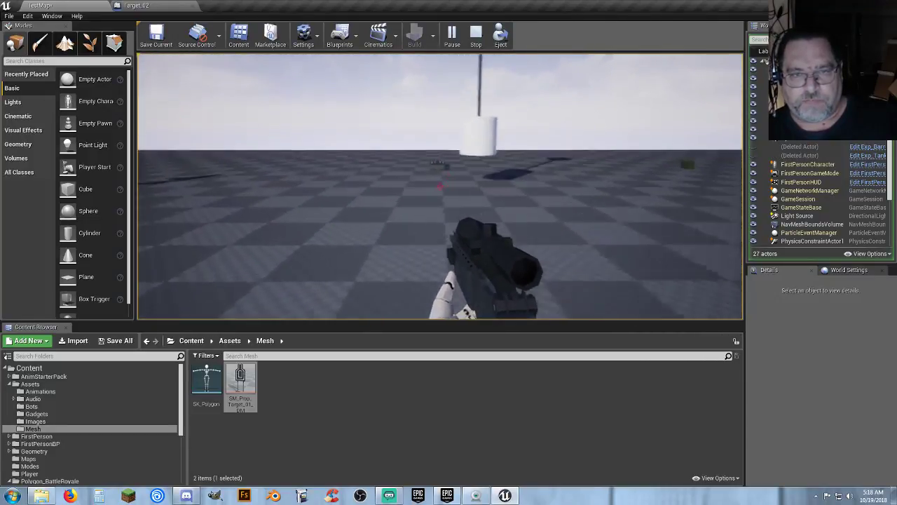
key("Escape")
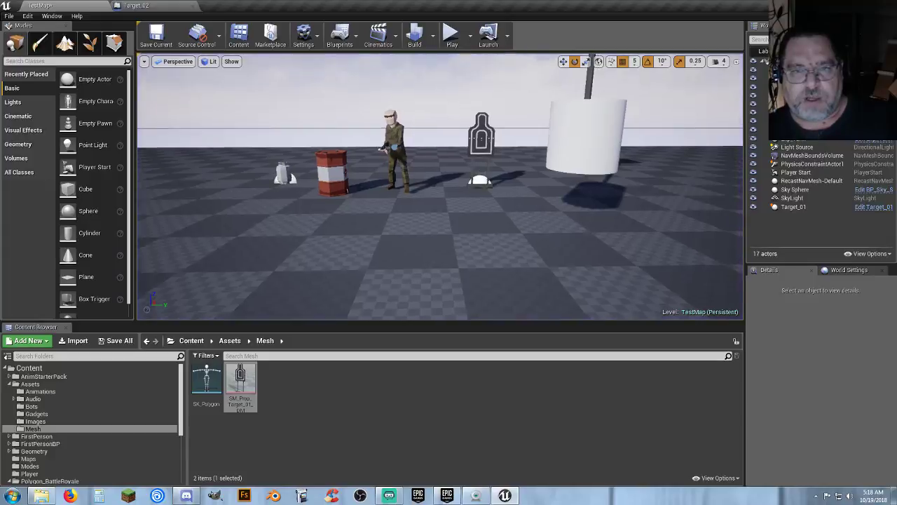
- Place a basic cube on the floor near the explosive tank
right_click_drag(593, 186, 609, 214)
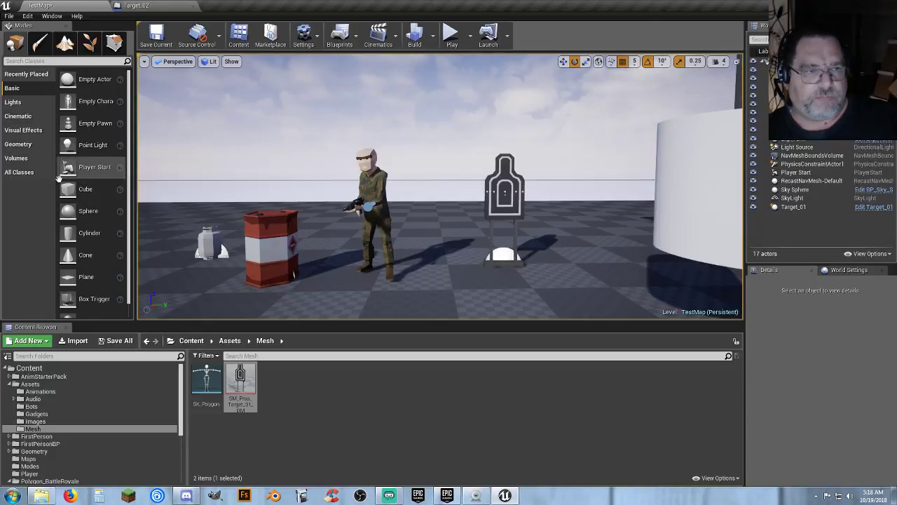
left_click_drag(68, 190, 197, 276)
key("a")
right_click_drag(333, 250, 368, 270)
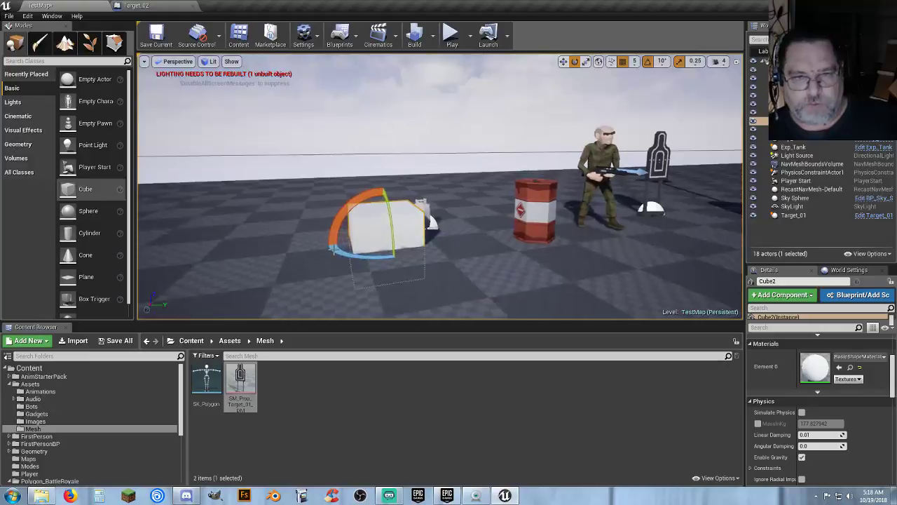
- Move the cube clear of the explosive tank and sink it into the floor as a low platform at location 1450, -750, -45
left_click(563, 62)
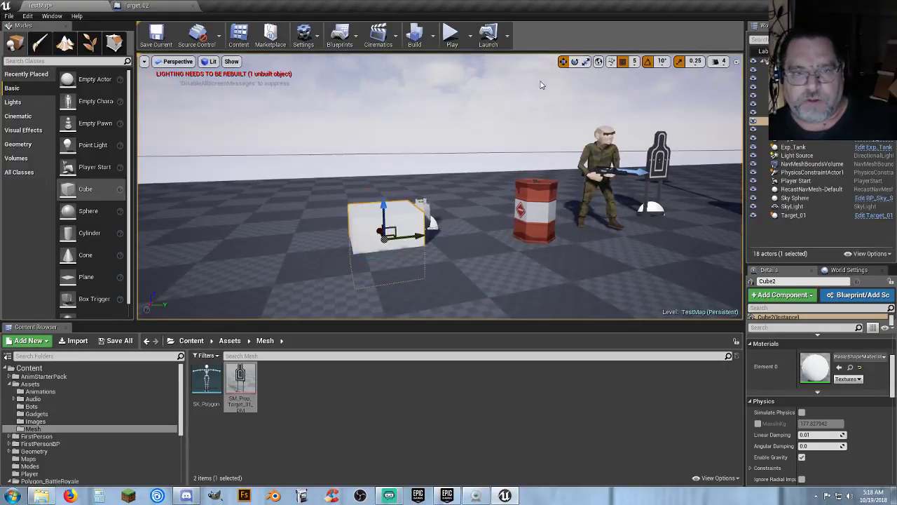
left_click_drag(420, 236, 360, 246)
key("a")
right_click_drag(356, 264, 414, 281)
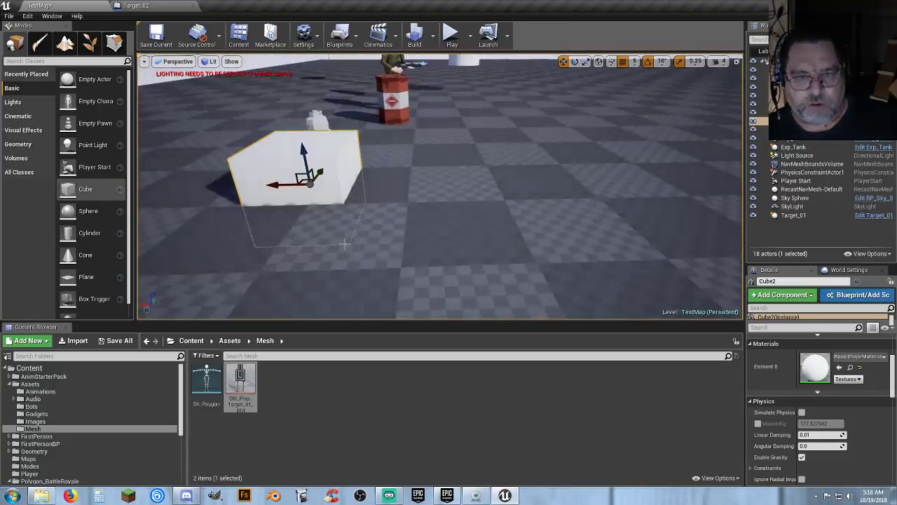
left_click_drag(275, 185, 338, 188)
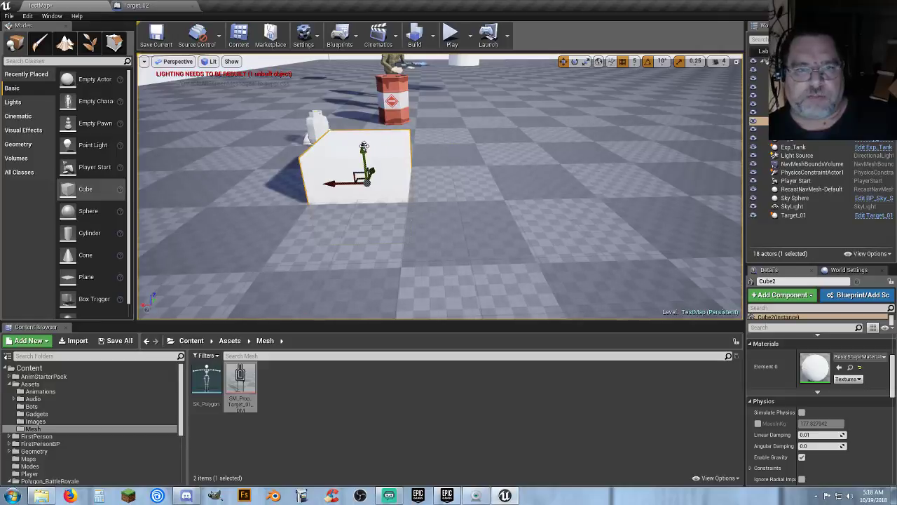
left_click_drag(364, 145, 365, 181)
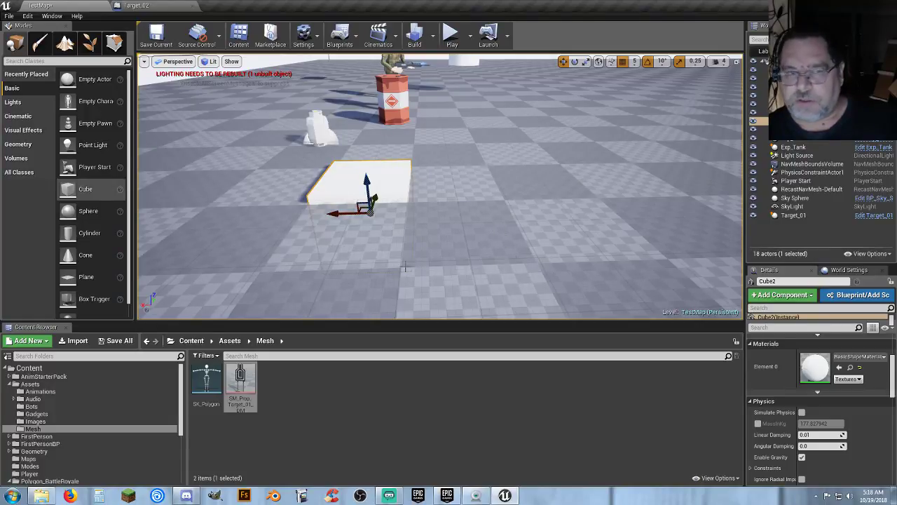
- Place the SM_Prop_Target_01_DM destructible mesh beside the cube platform and rotate it about its vertical axis so its face points forward
key("d")
right_click_drag(433, 246, 343, 210)
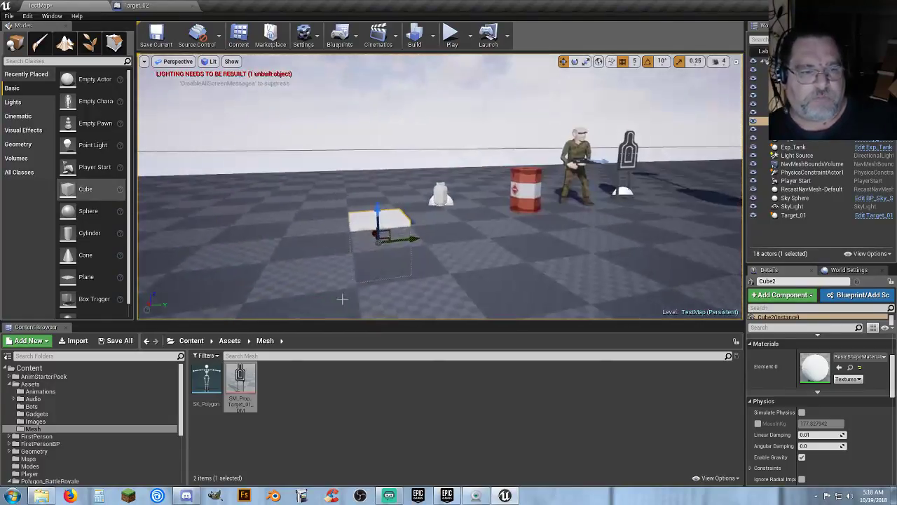
left_click_drag(242, 375, 328, 234)
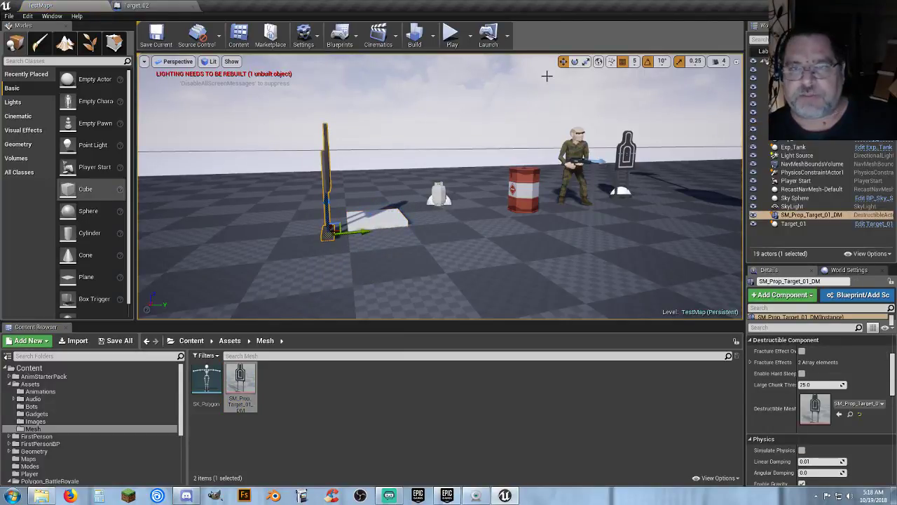
key("e")
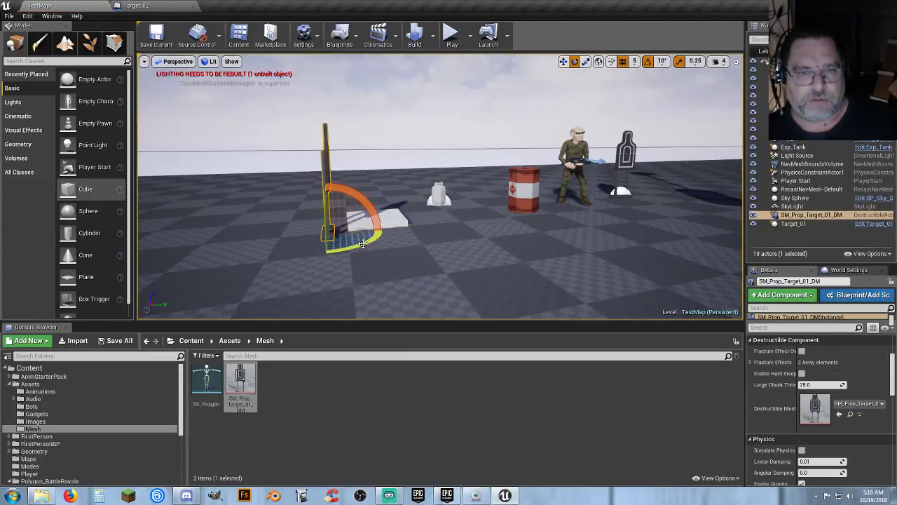
left_click_drag(362, 243, 328, 249)
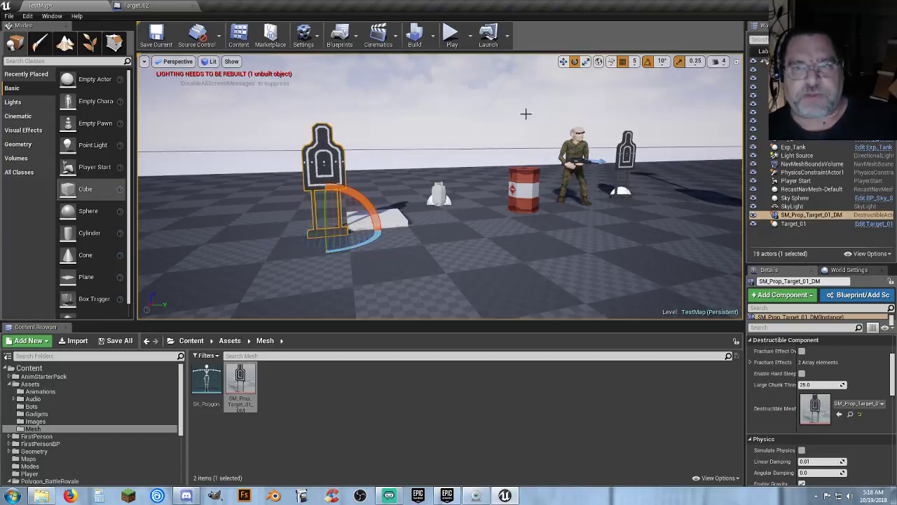
- Raise the destructible target off the floor and shift it sideways and in depth toward the cube platform
left_click(563, 61)
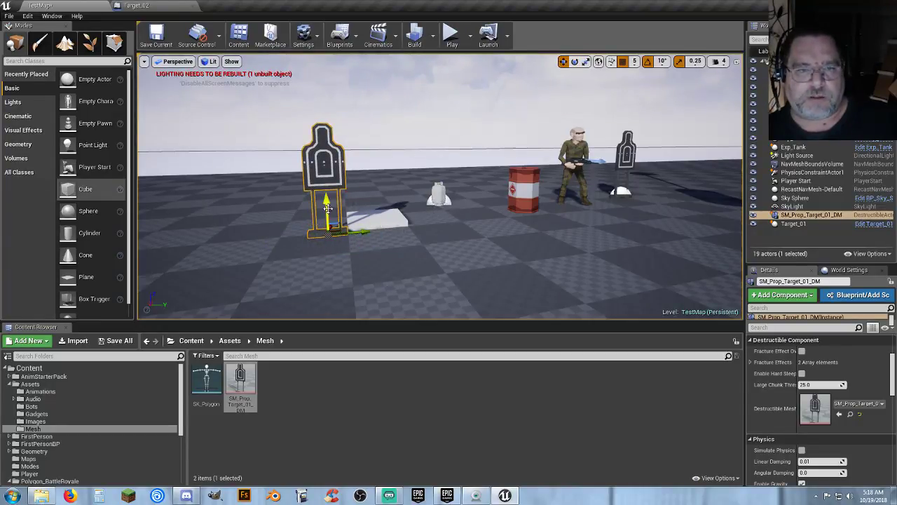
left_click_drag(327, 208, 325, 171)
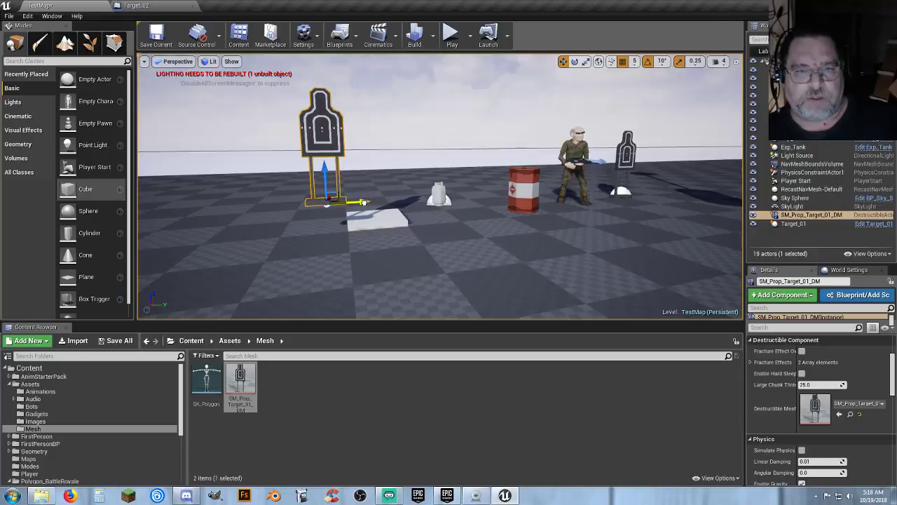
left_click_drag(363, 202, 411, 200)
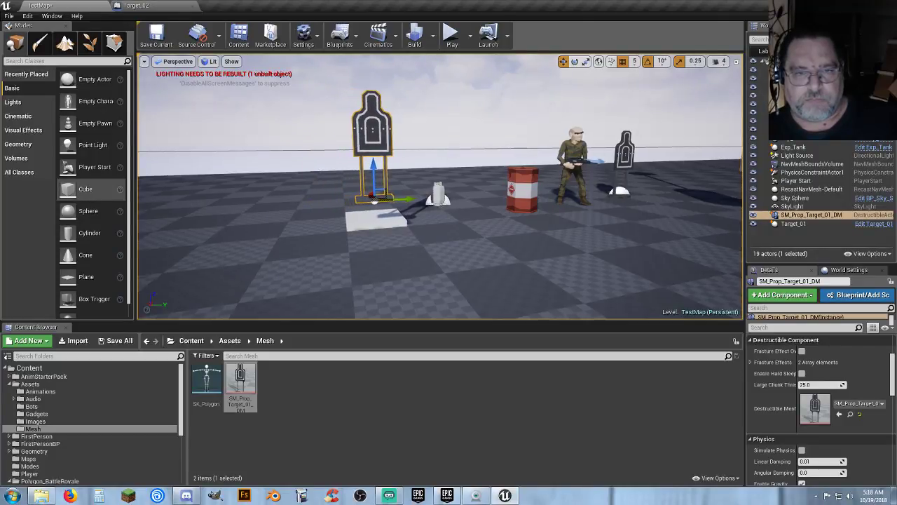
right_click_drag(374, 196, 506, 196)
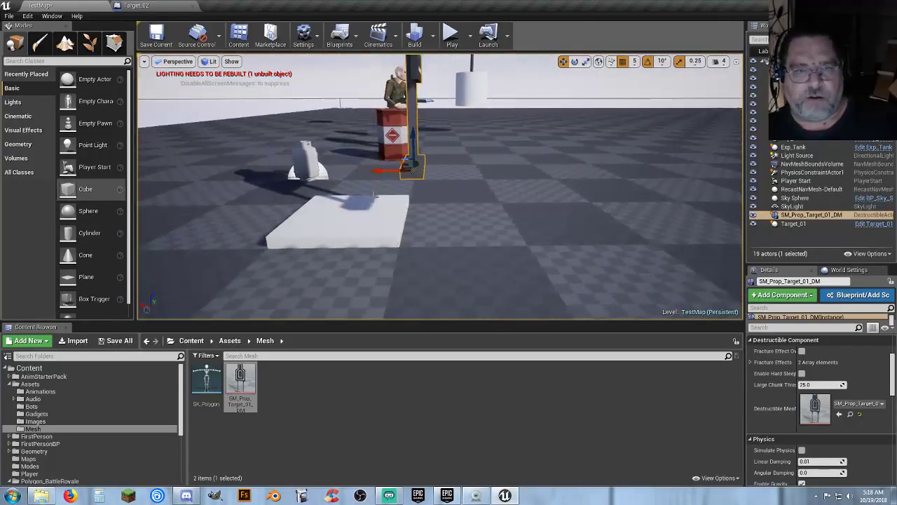
left_click_drag(383, 173, 324, 171)
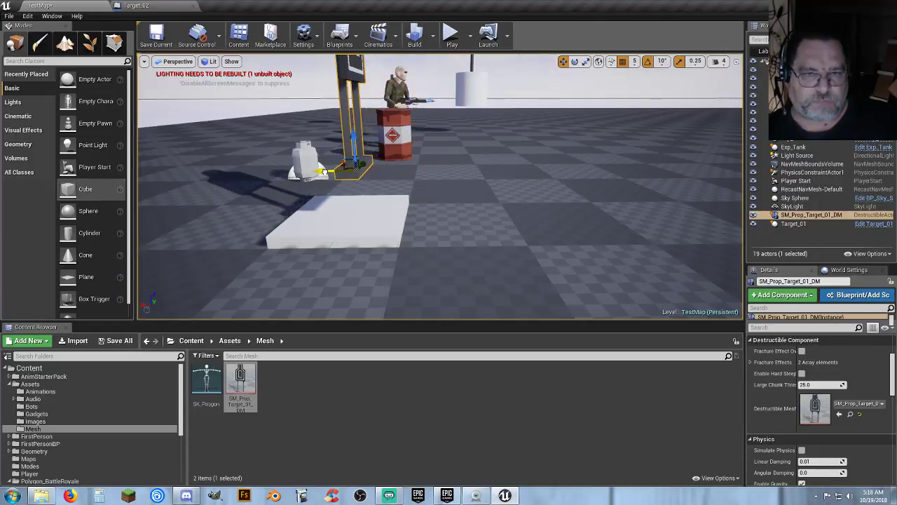
- Copy the cube platform's location to the SM_Prop_Target_01_DM destructible target and raise the target above the platform to Z 55
left_click(376, 222)
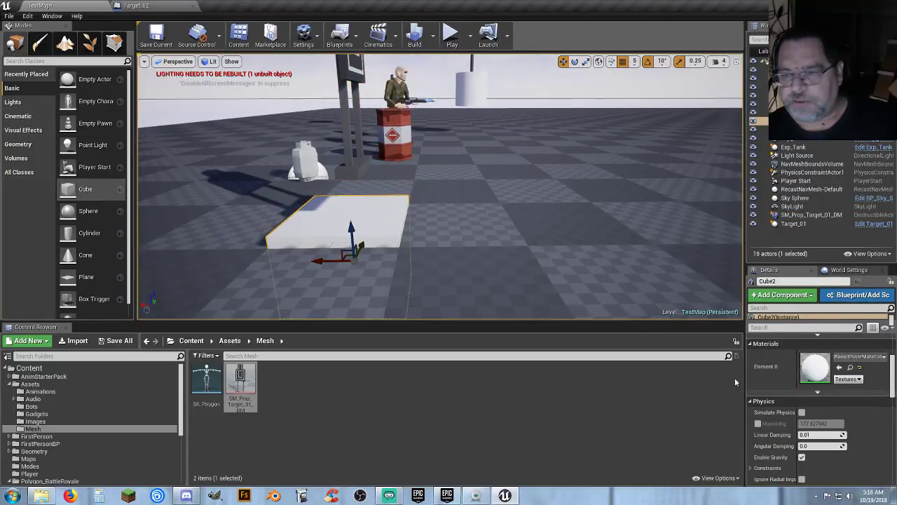
scroll(795, 401, "up", 3)
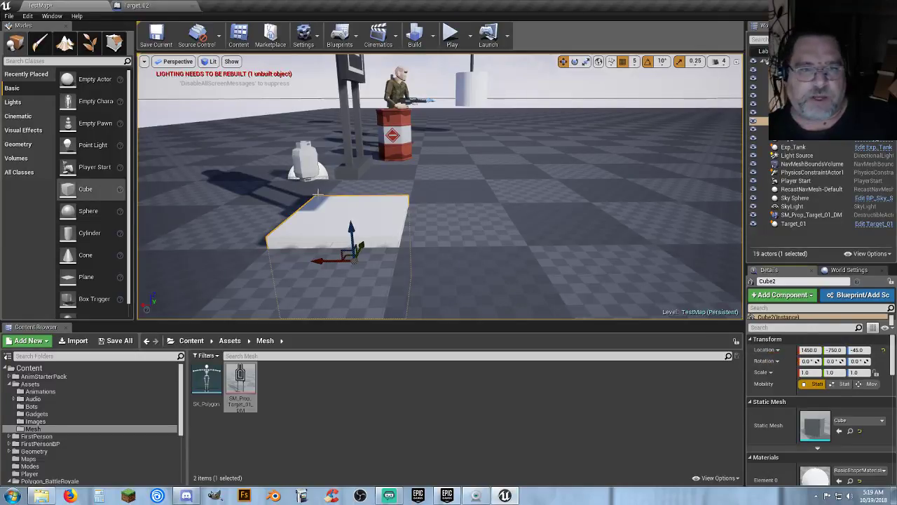
left_click(344, 98)
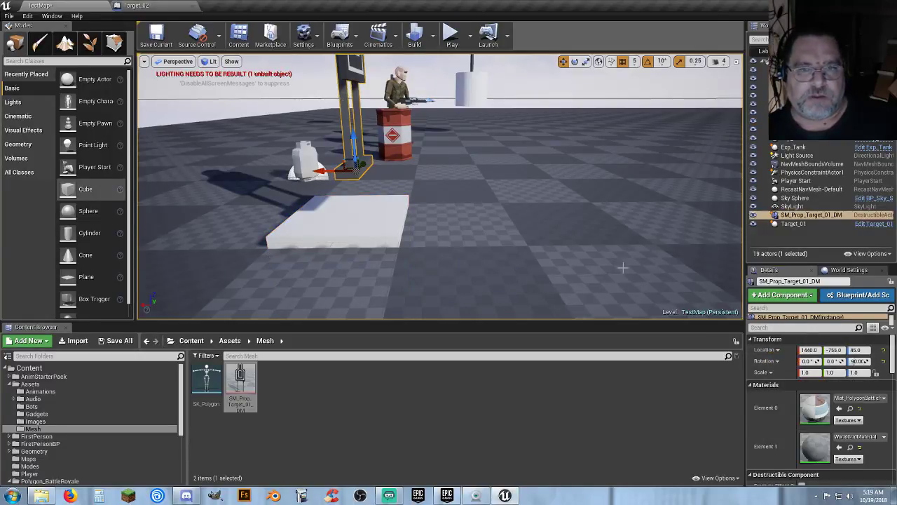
right_click(778, 351)
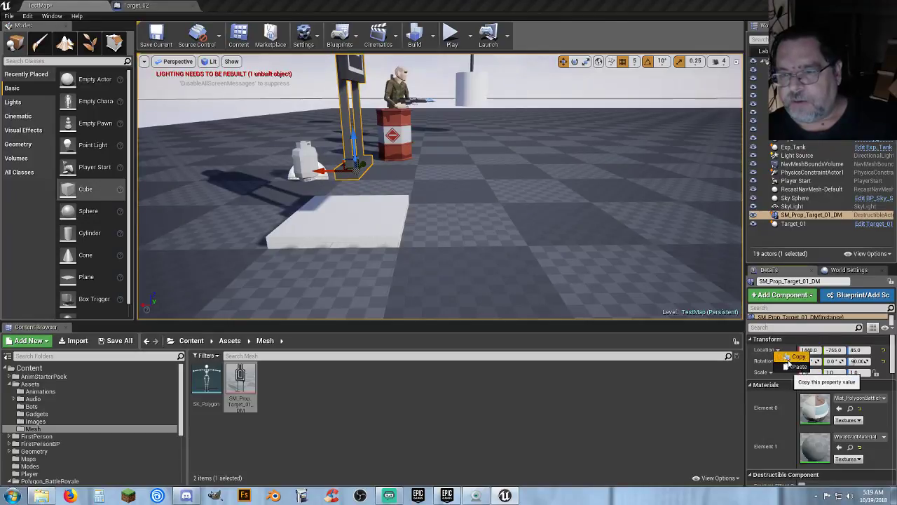
left_click(797, 367)
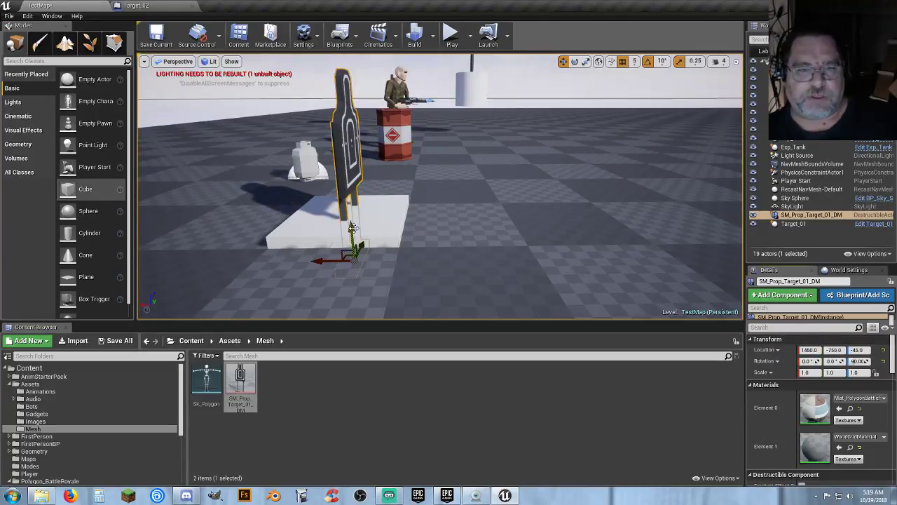
left_click_drag(353, 227, 353, 116)
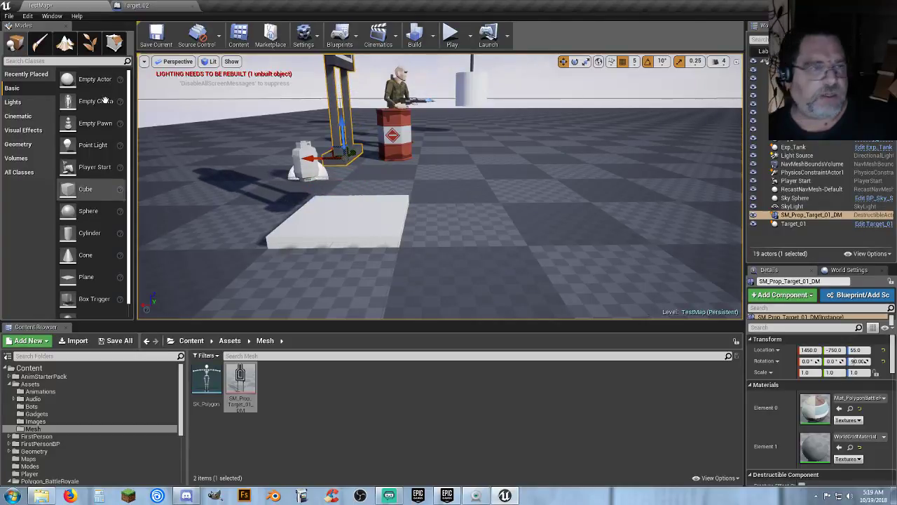
- Place a Physics Constraint Actor and move it to the cube platform's copied location, raised to Z 15
left_click(40, 62)
type("phys")
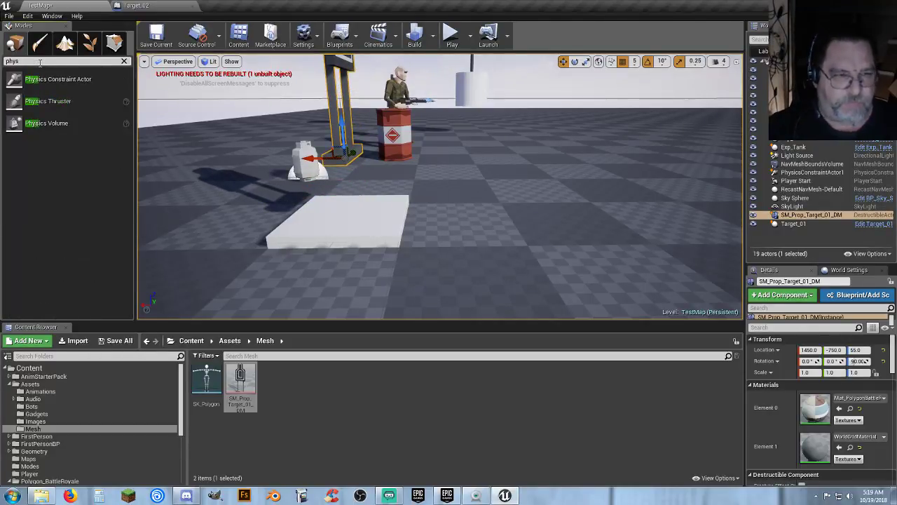
left_click_drag(44, 80, 334, 207)
left_click_drag(495, 269, 498, 270)
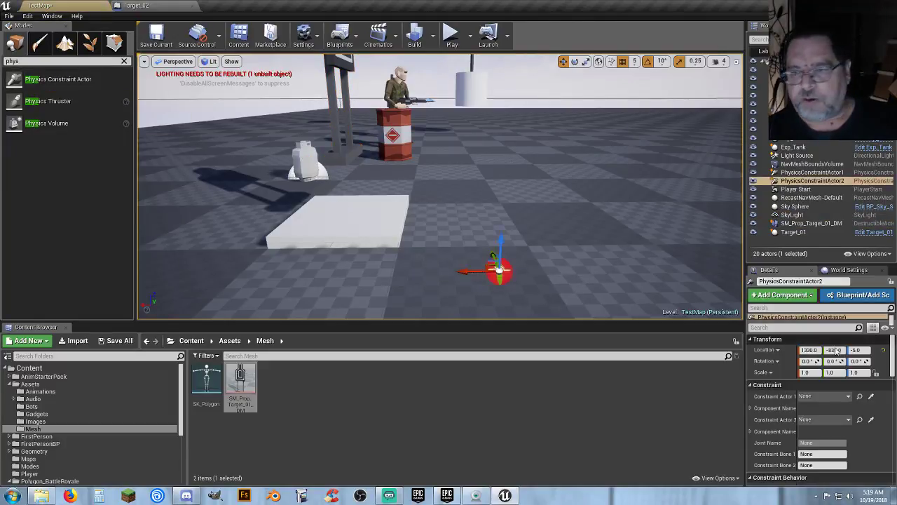
right_click(769, 355)
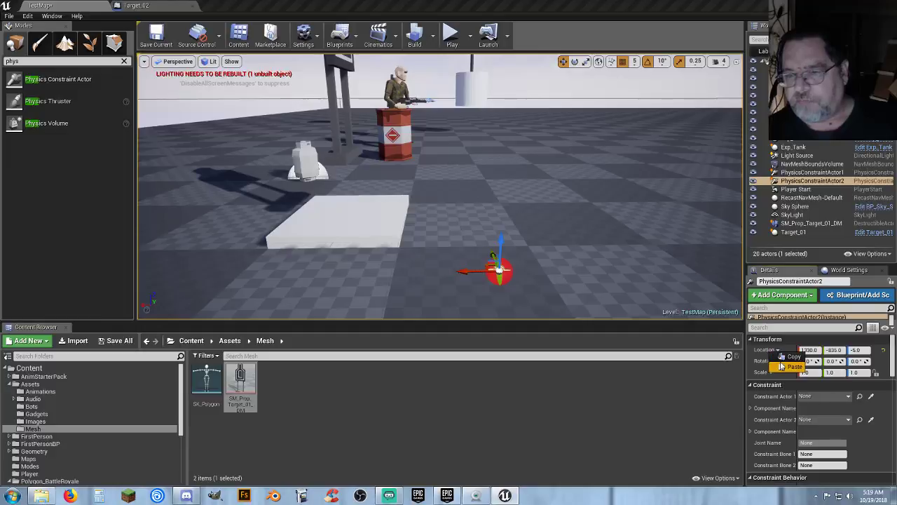
left_click(779, 364)
left_click_drag(353, 226, 405, 205)
right_click_drag(406, 205, 423, 242)
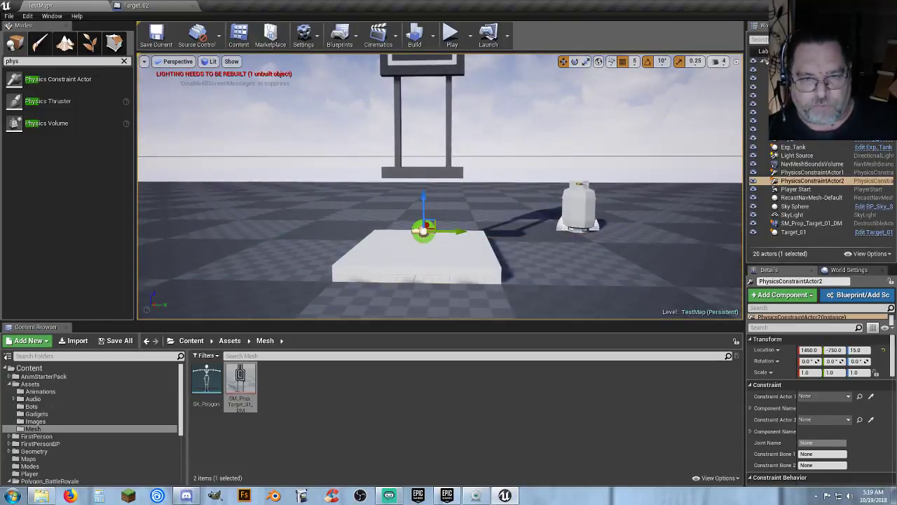
- Set the physics constraint's Constraint Actor 1 to the cube platform and Constraint Actor 2 to the destructible target
left_click(425, 243)
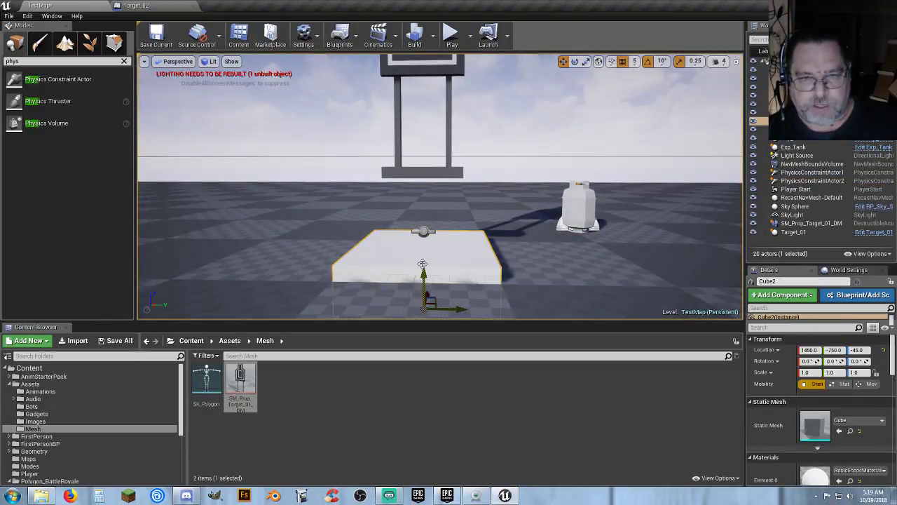
left_click(423, 232)
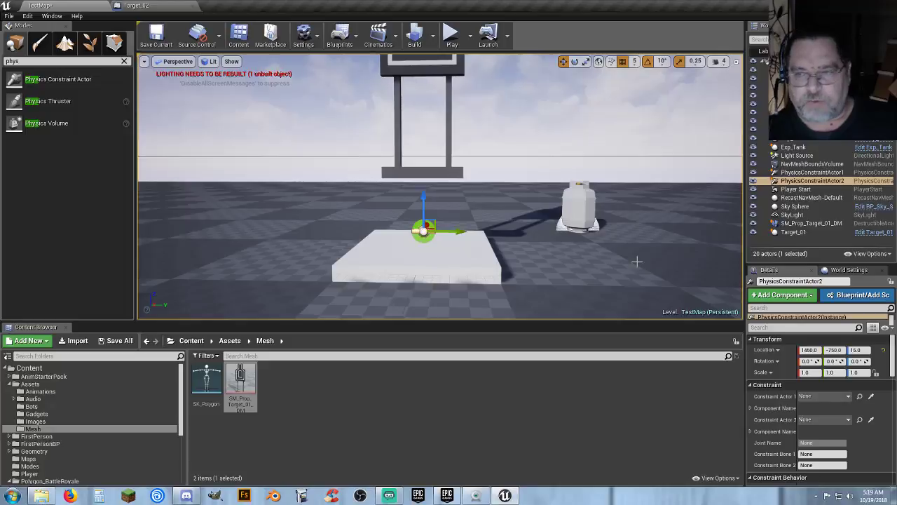
left_click(871, 397)
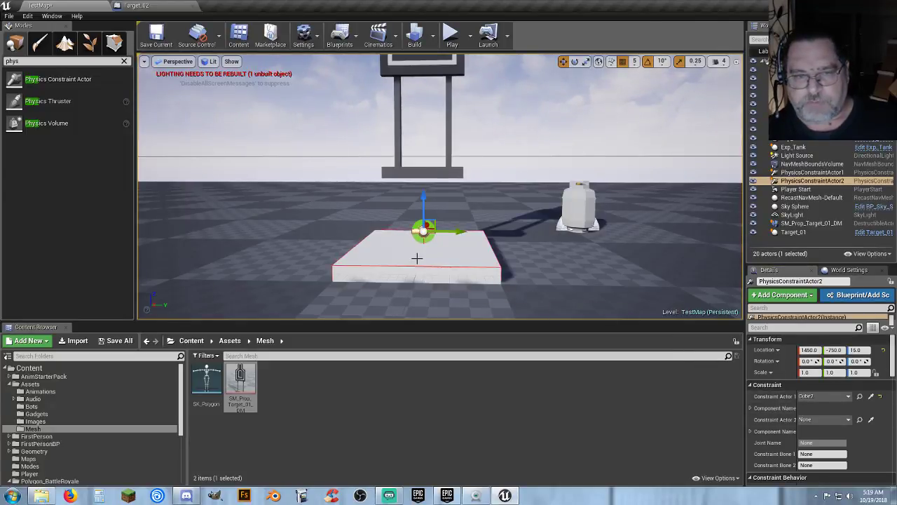
left_click(417, 269)
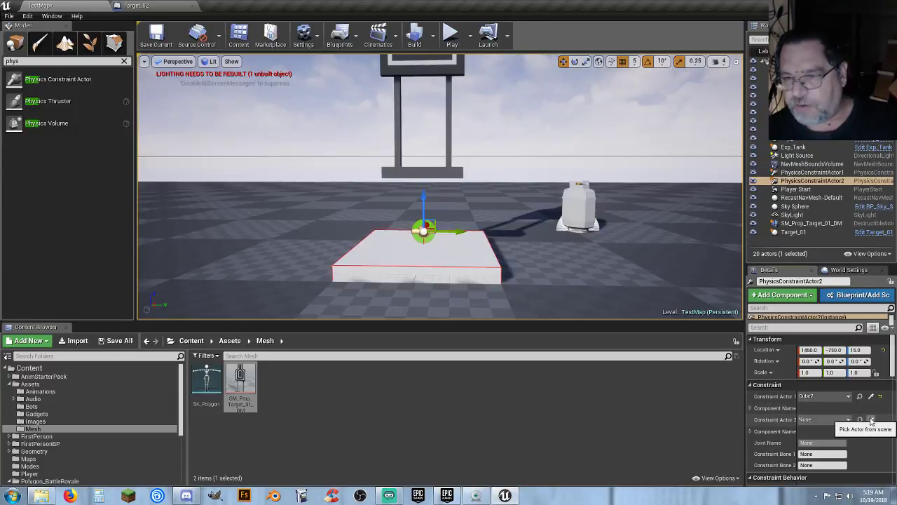
left_click(870, 419)
left_click(443, 168)
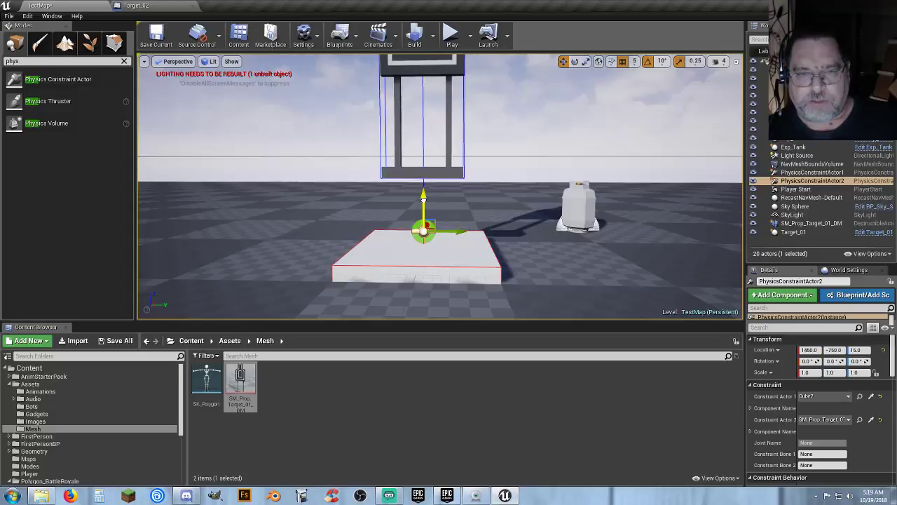
- Lower both the physics constraint and the destructible target to Z 5 so they sit on the cube platform
left_click_drag(423, 199, 424, 205)
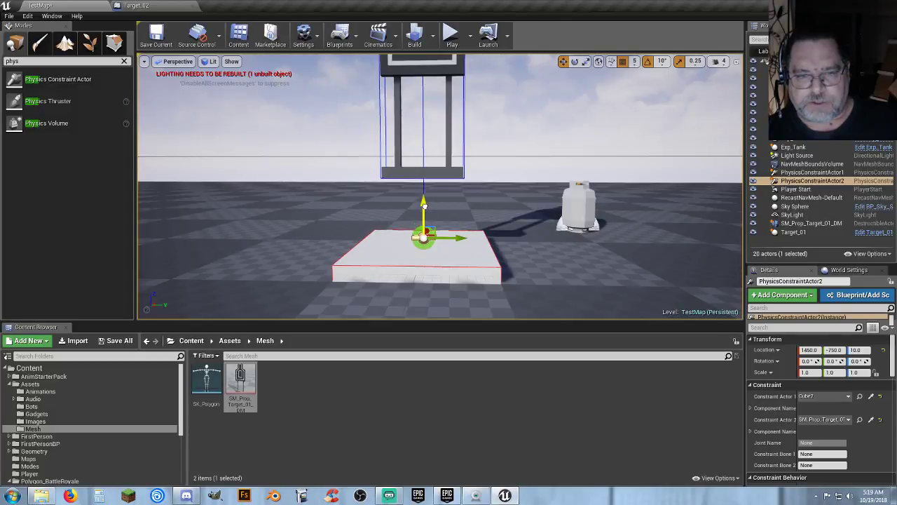
left_click(434, 171)
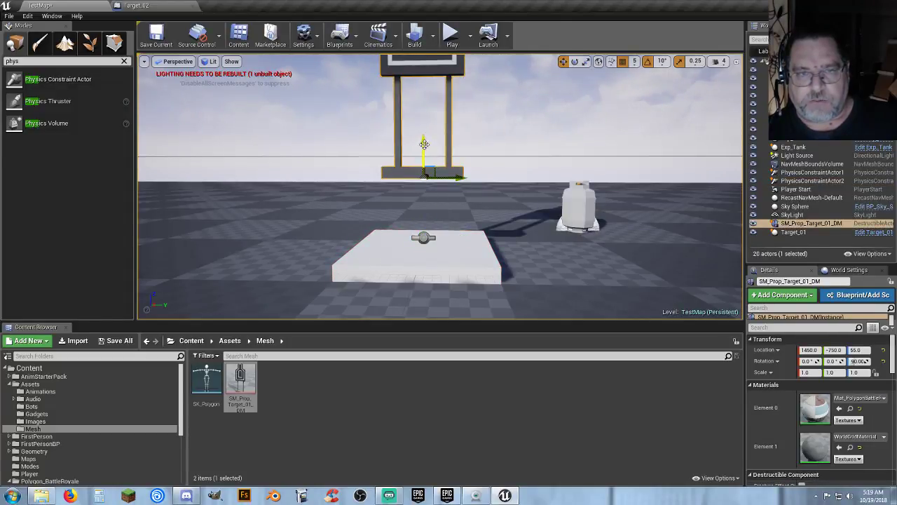
left_click_drag(424, 144, 423, 195)
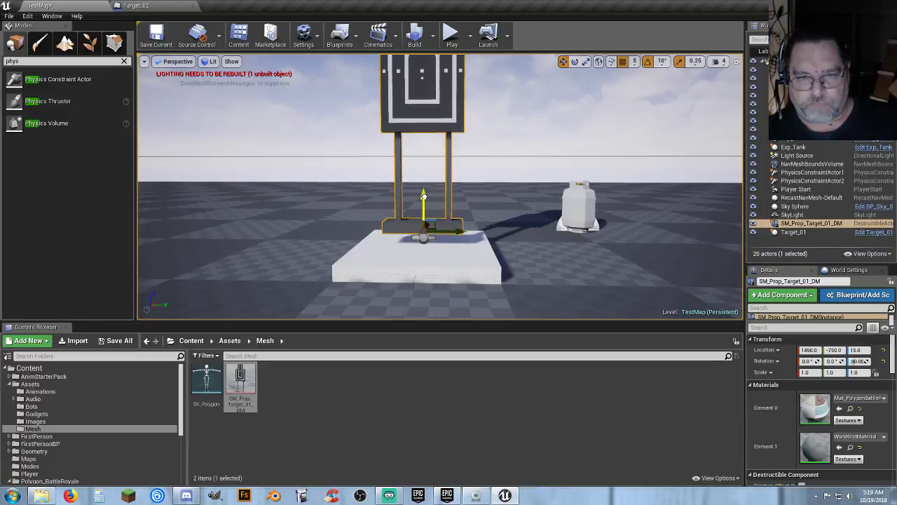
left_click(423, 237)
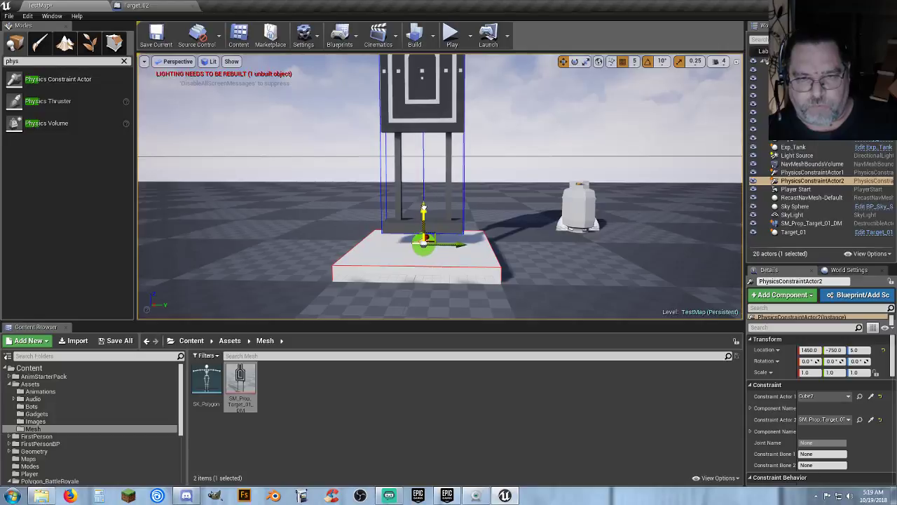
left_click(438, 124)
left_click_drag(423, 189, 419, 207)
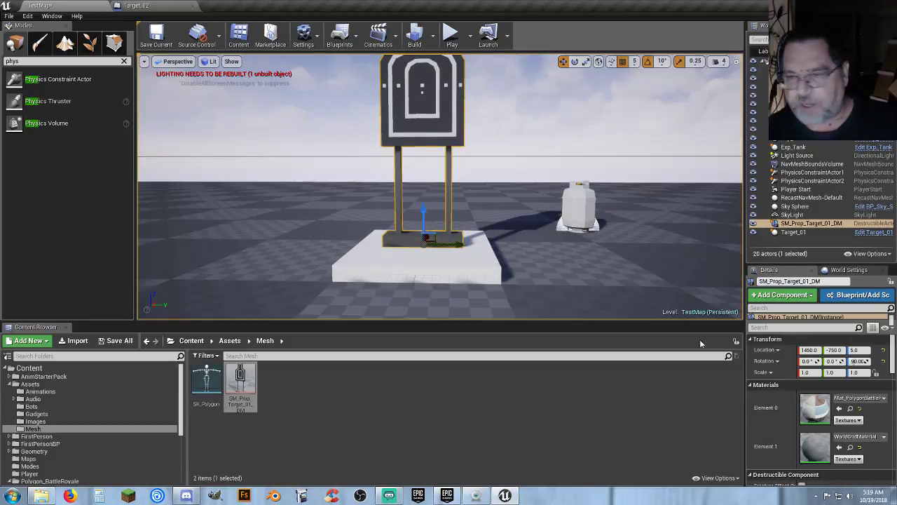
- Set the destructible target's collision preset to BlockAll and enable Simulate Physics on it
scroll(792, 383, "down", 5)
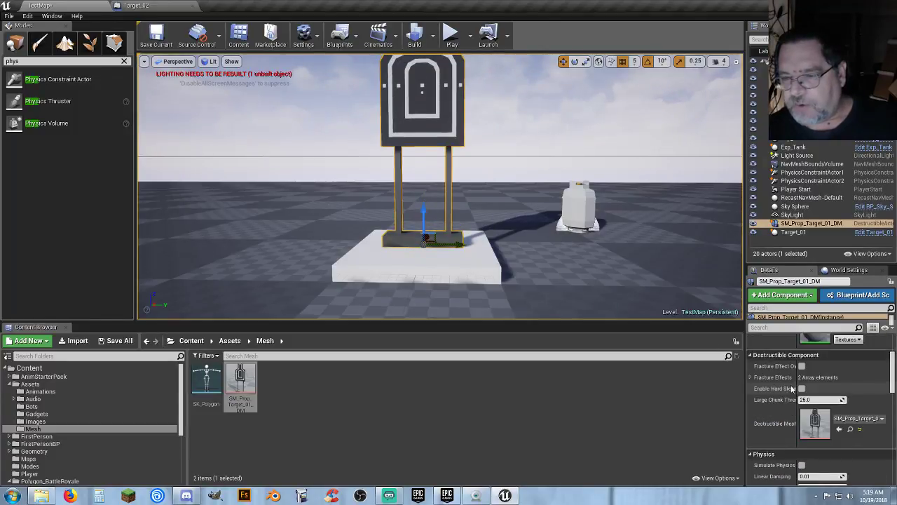
scroll(789, 393, "down", 5)
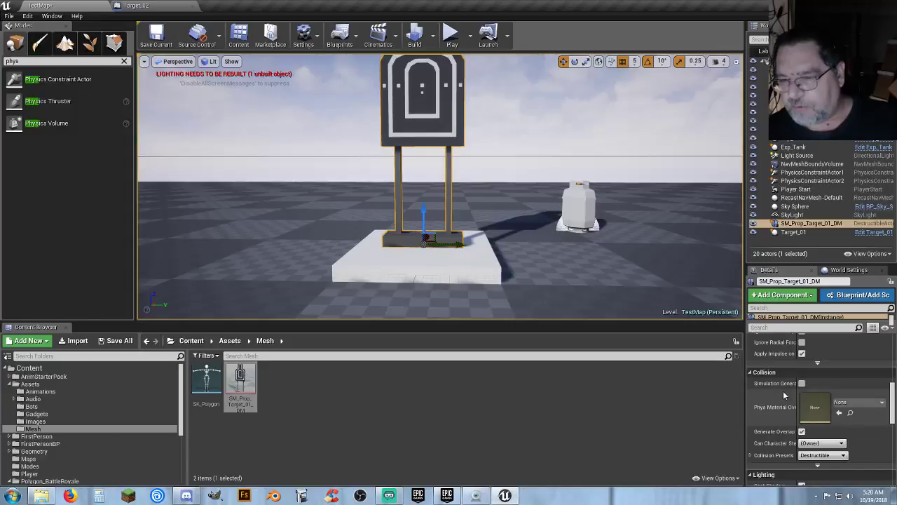
left_click(823, 454)
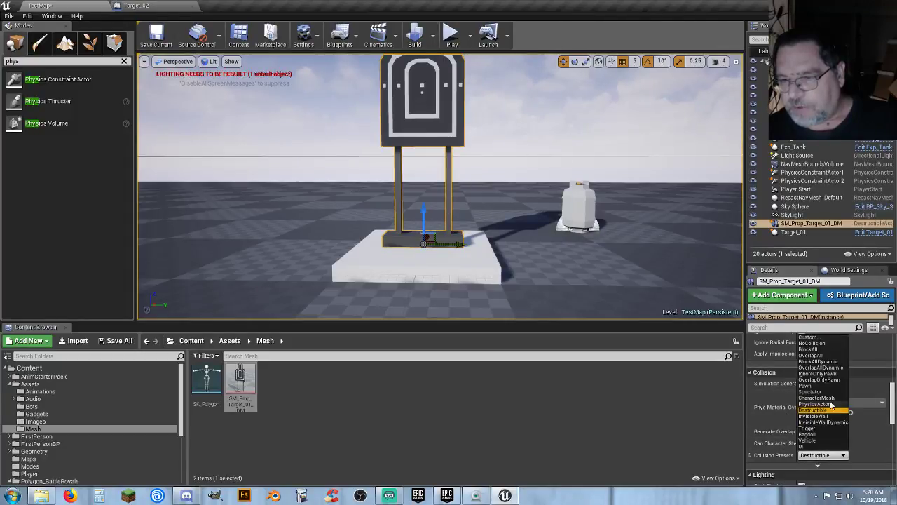
left_click(818, 349)
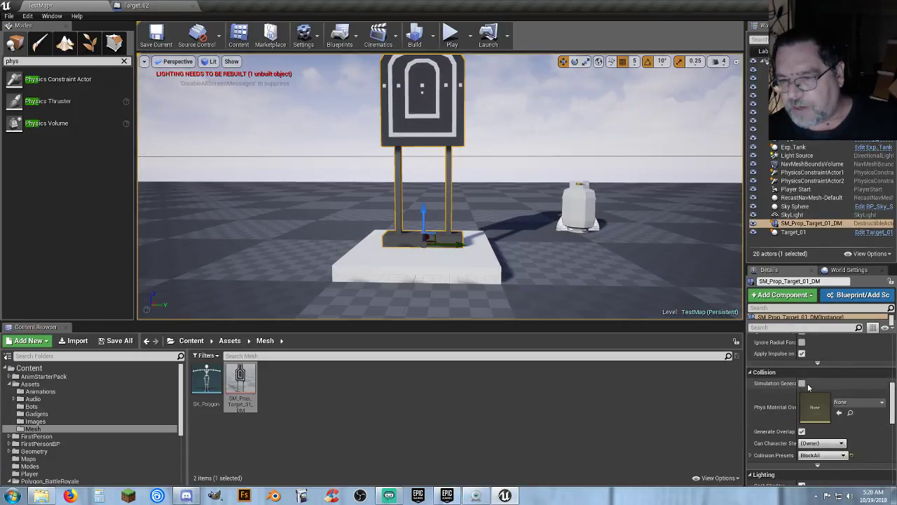
scroll(802, 386, "up", 4)
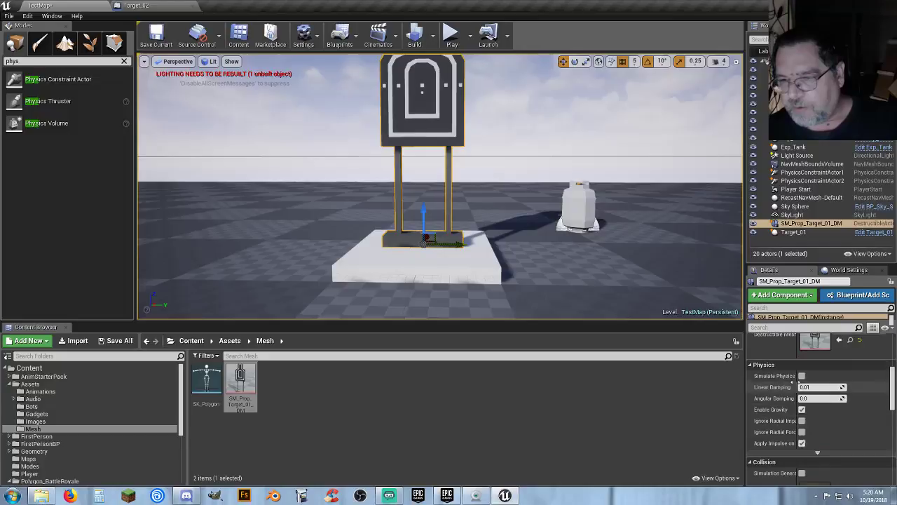
left_click(802, 390)
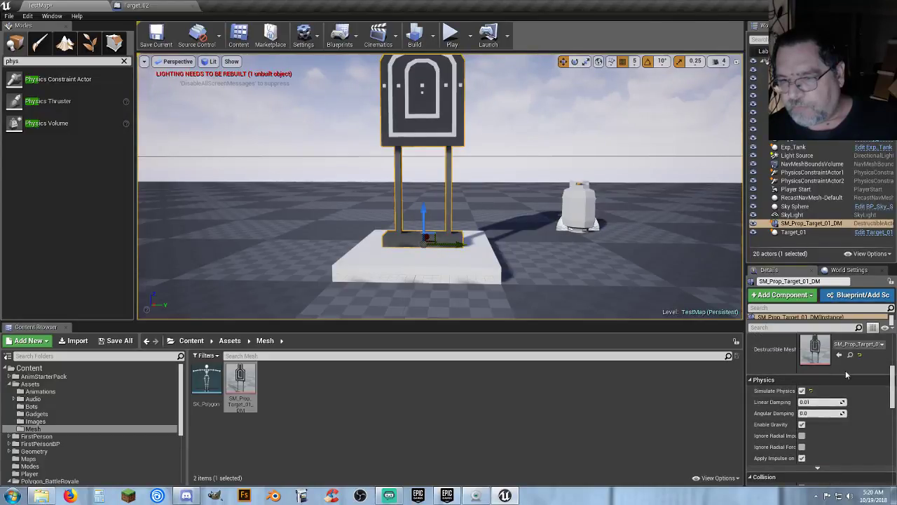
- Replace the destructible target with the SM_Prop_Target_01 static mesh from the Polygon_BattleRoyale Props folder, placed on the cube platform
key("Delete")
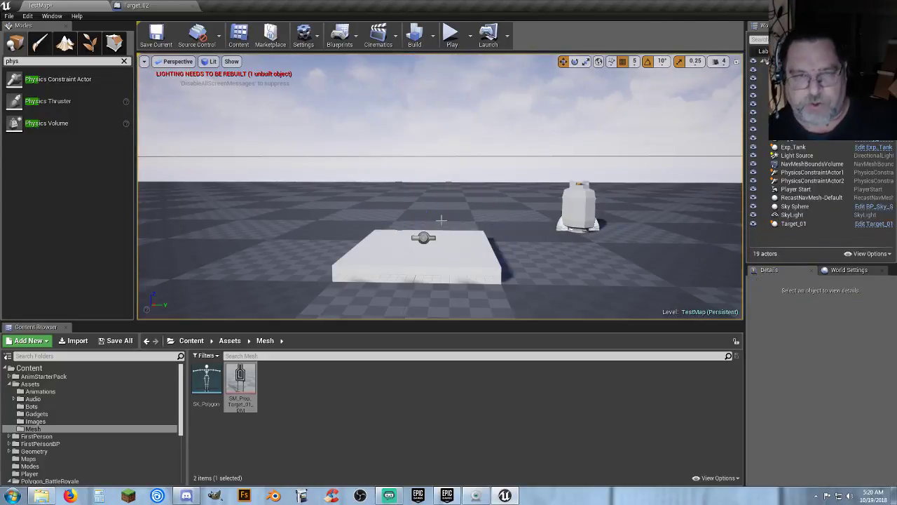
scroll(51, 424, "down", 5)
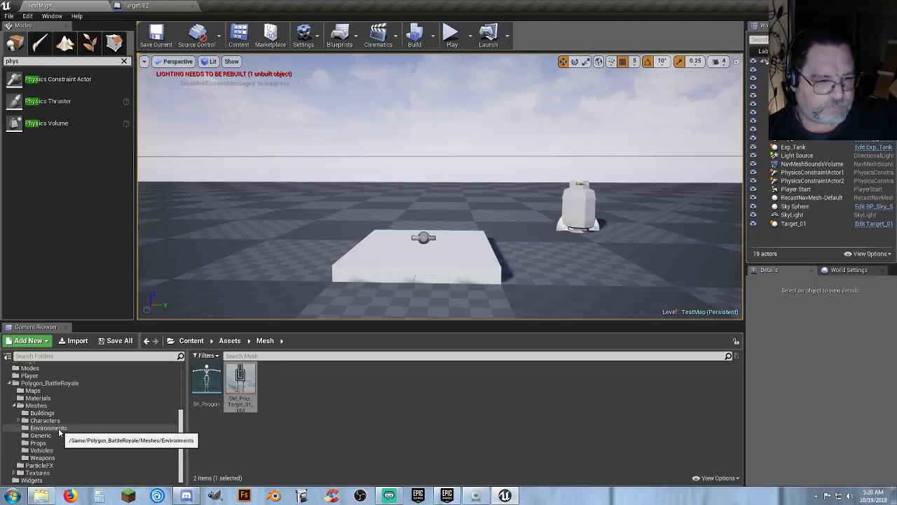
left_click(38, 442)
scroll(437, 410, "down", 10)
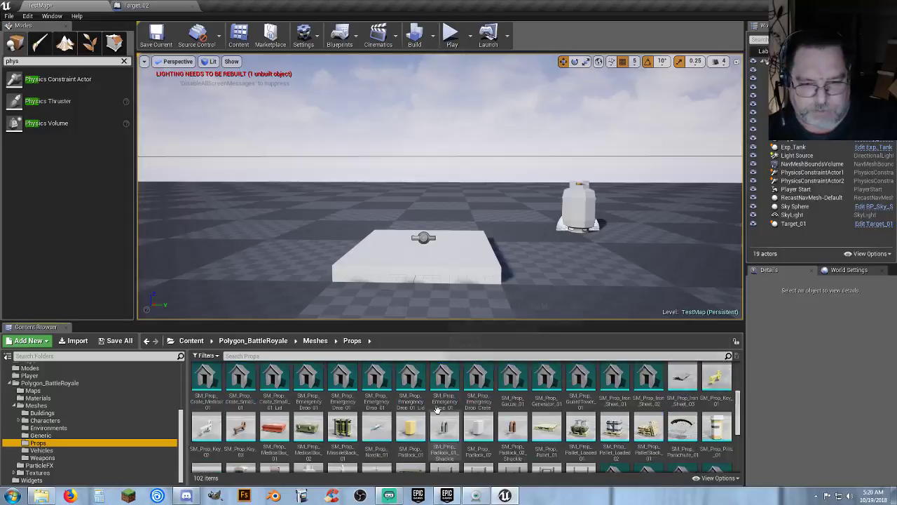
left_click_drag(546, 438, 391, 247)
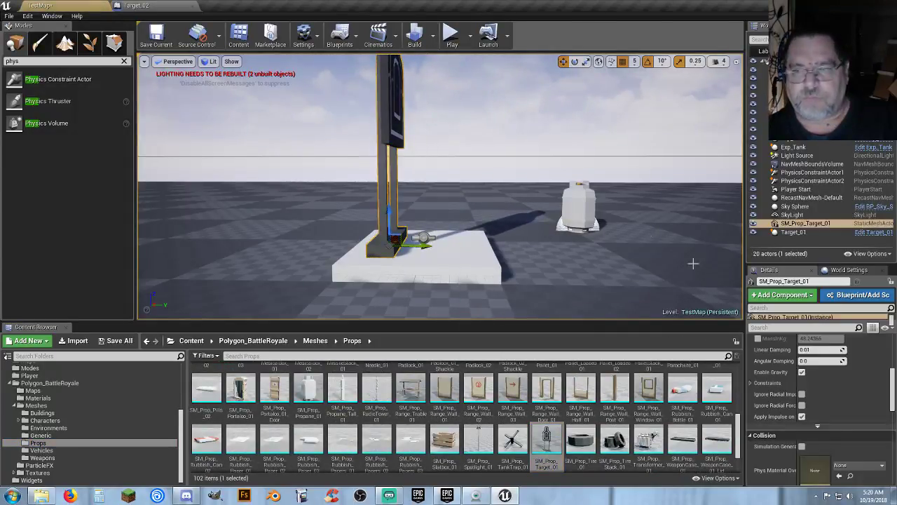
- Centre the SM_Prop_Target_01 static mesh on the platform at location 1450, -750, 5 and rotate it 90° about its vertical axis
scroll(772, 368, "up", 10)
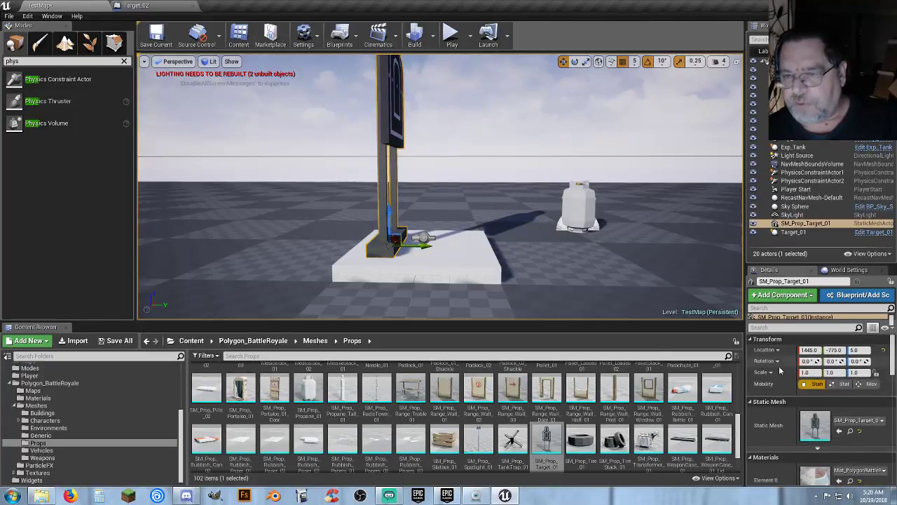
right_click(776, 354)
left_click(795, 366)
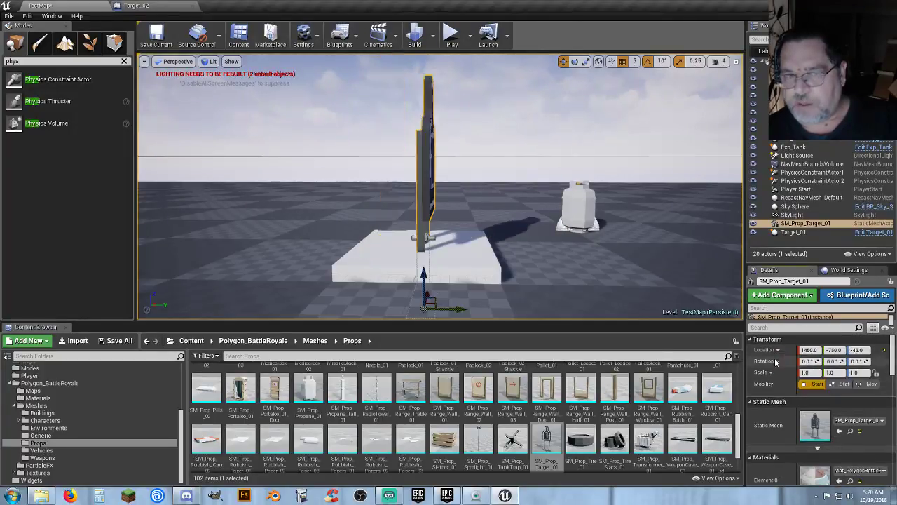
left_click(574, 61)
left_click_drag(471, 315, 523, 224)
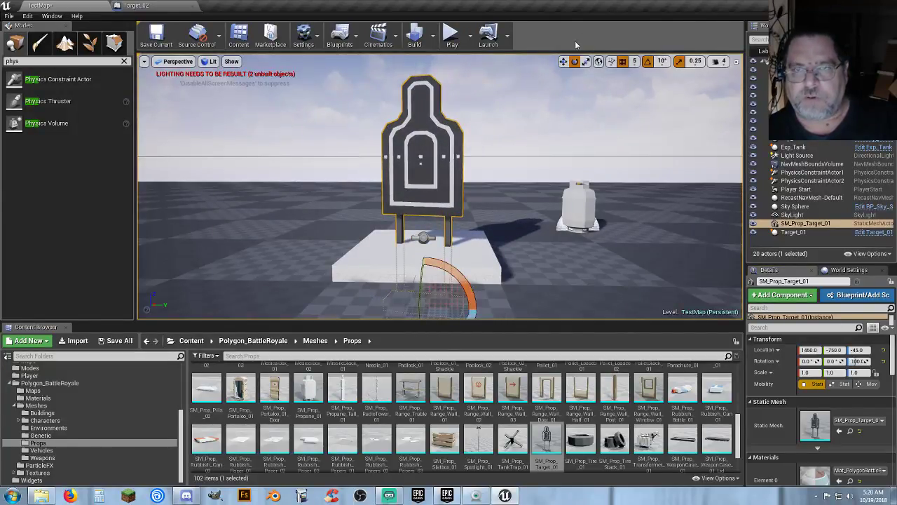
left_click(563, 61)
left_click_drag(422, 275, 439, 209)
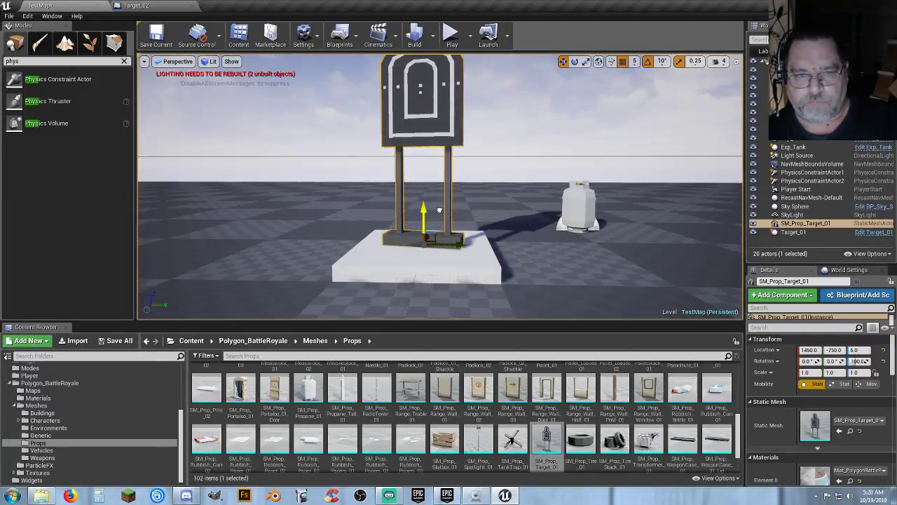
left_click(574, 62)
left_click_drag(452, 255, 488, 255)
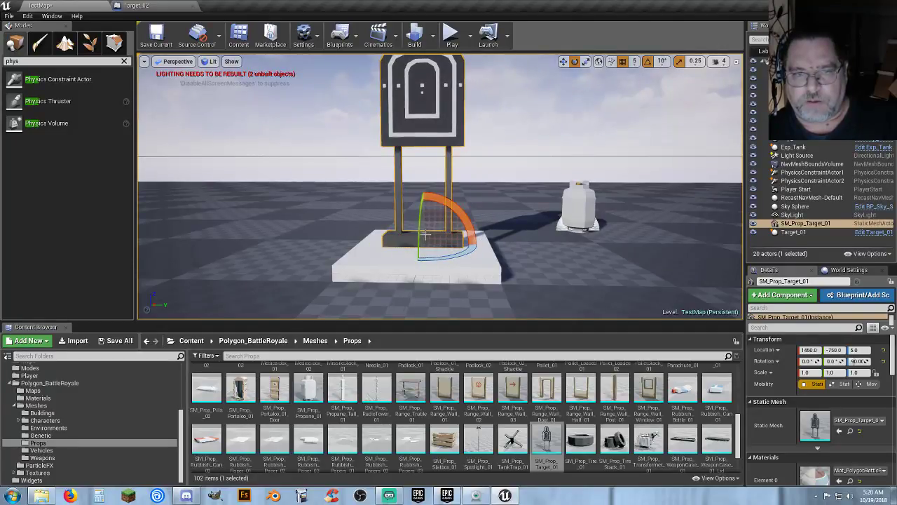
- Assign the SM_Prop_Target_01 mesh as Constraint Actor 2 of the platform's physics constraint, raising the target for access and returning it to Z 5
left_click(562, 61)
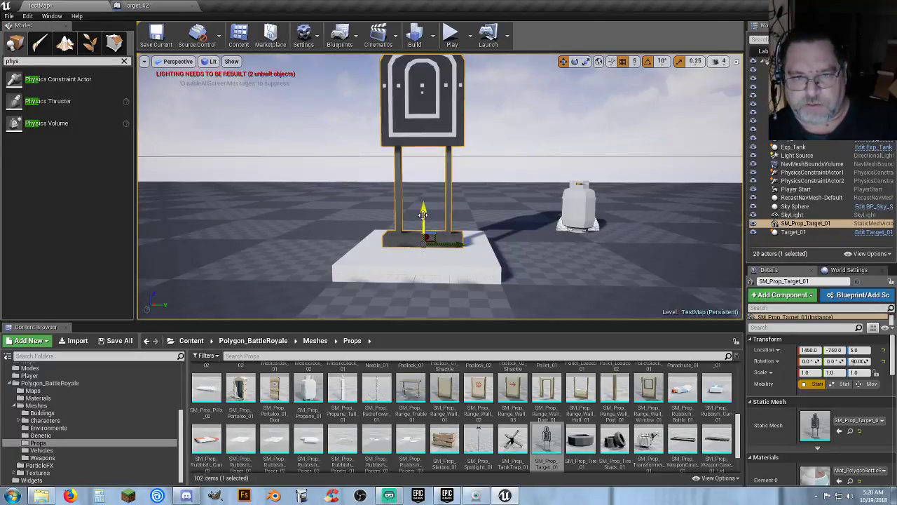
left_click_drag(423, 213, 424, 190)
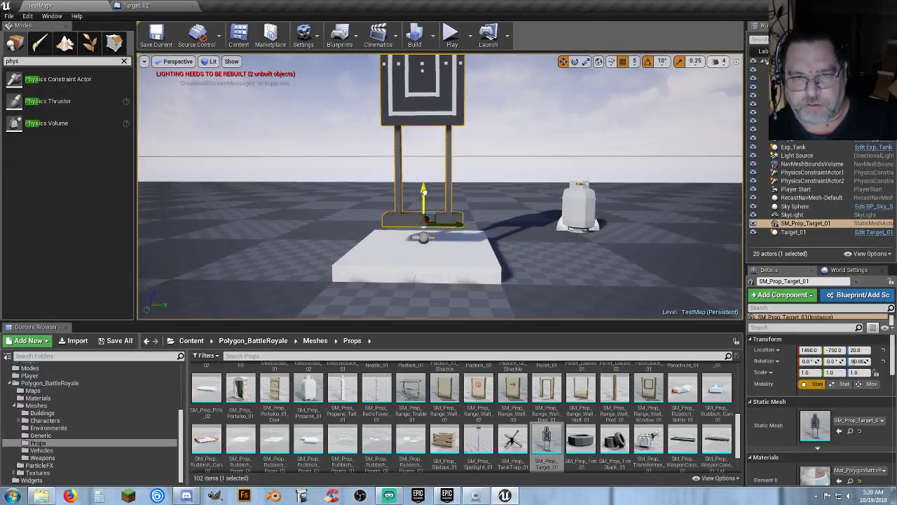
left_click(424, 238)
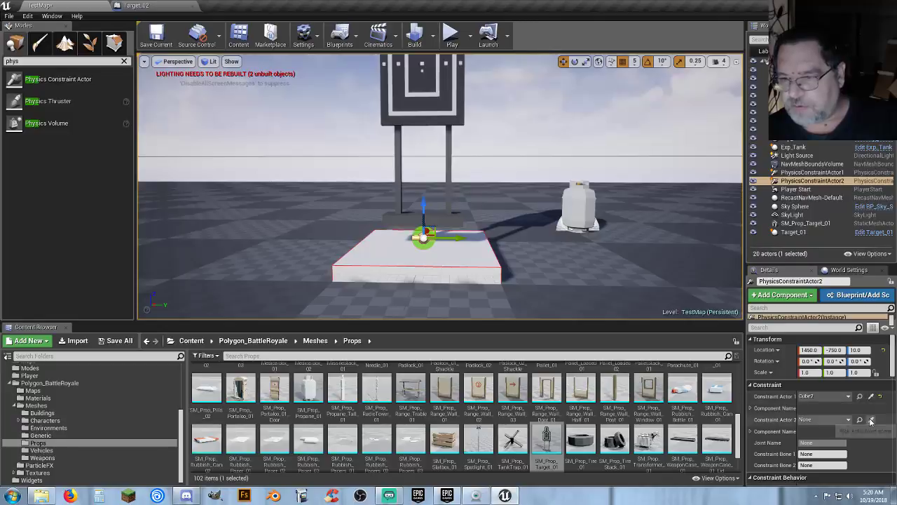
left_click(408, 106)
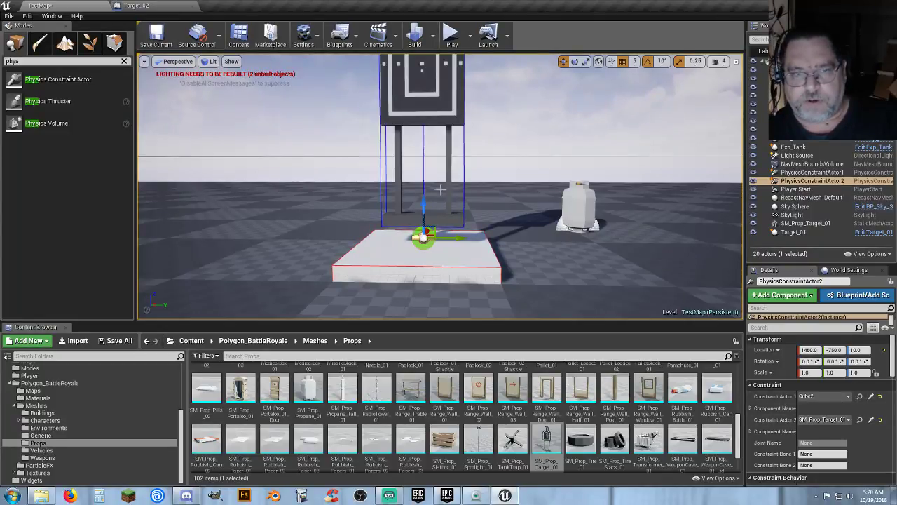
left_click(429, 98)
left_click_drag(423, 187, 423, 211)
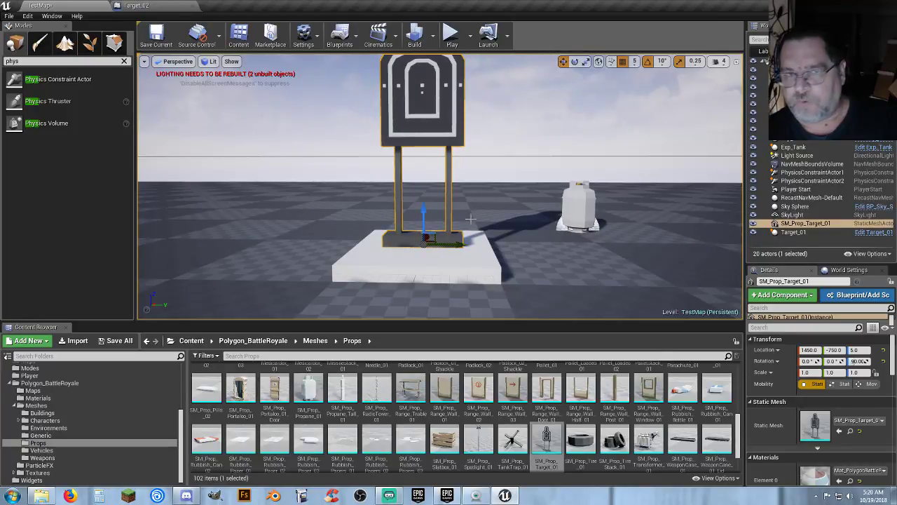
- Enable Simulate Physics on the SM_Prop_Target_01 mesh and set its mass to 1500 kg
scroll(779, 396, "down", 5)
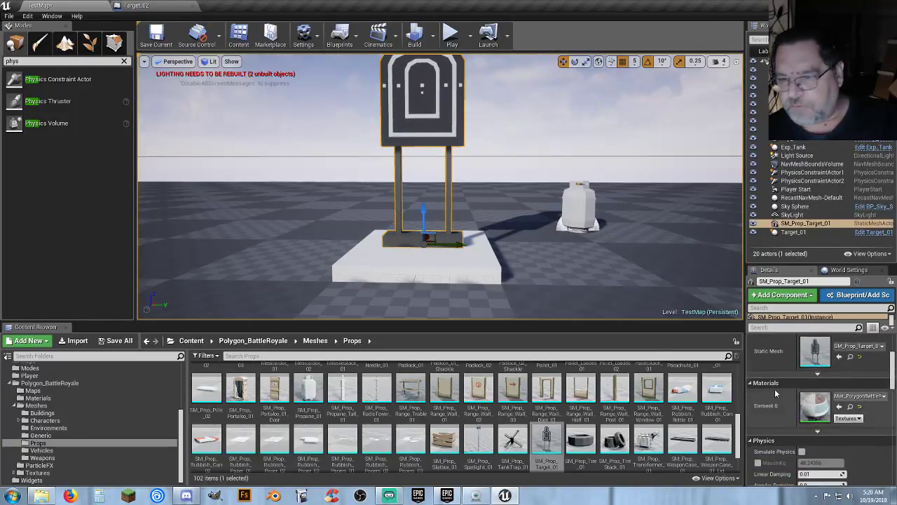
scroll(779, 392, "down", 3)
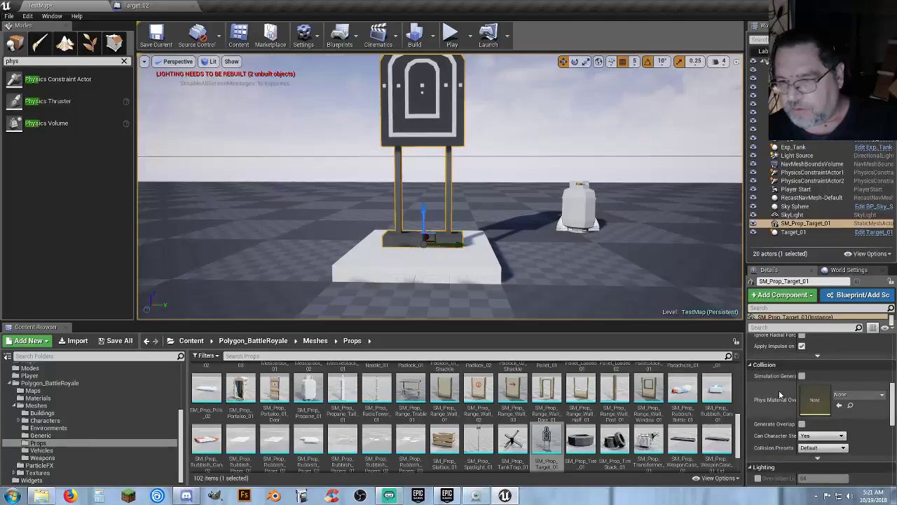
scroll(799, 371, "up", 4)
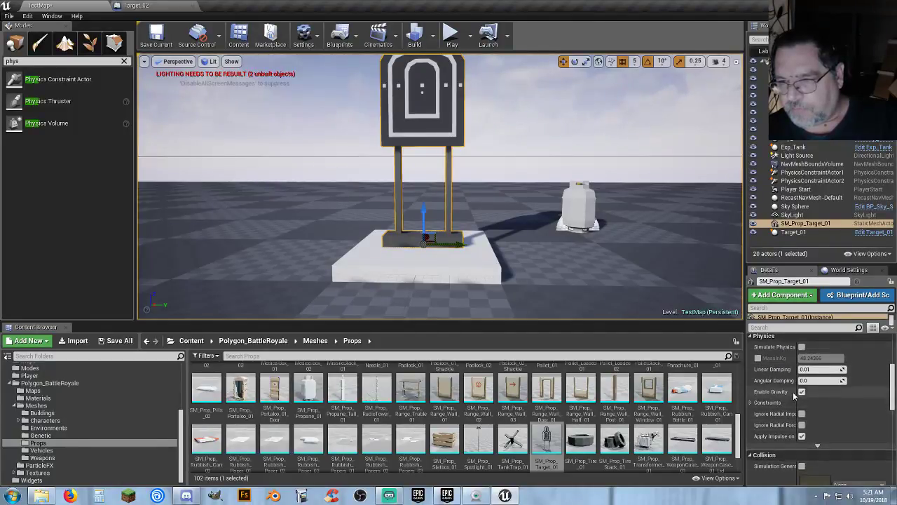
left_click(801, 362)
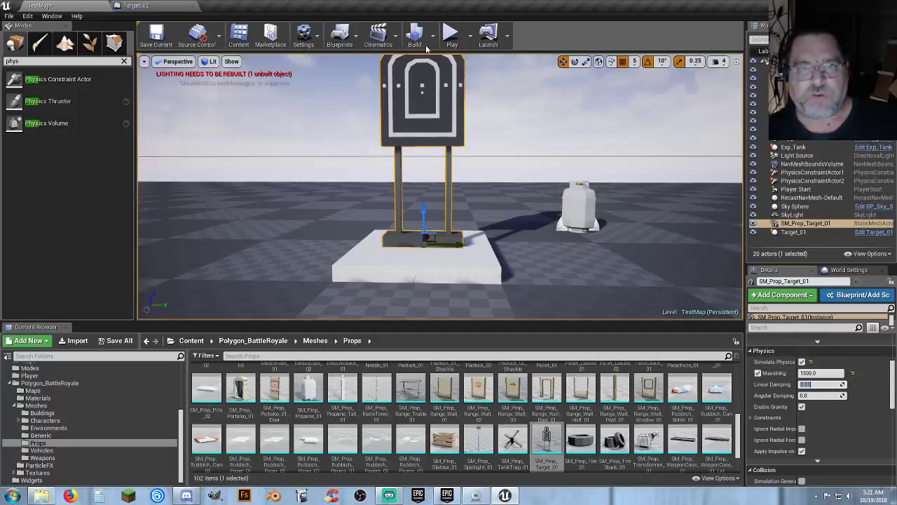
- Play-test the level and check the platform target's reaction from the front and the side
left_click(451, 35)
left_click(440, 186)
key("w")
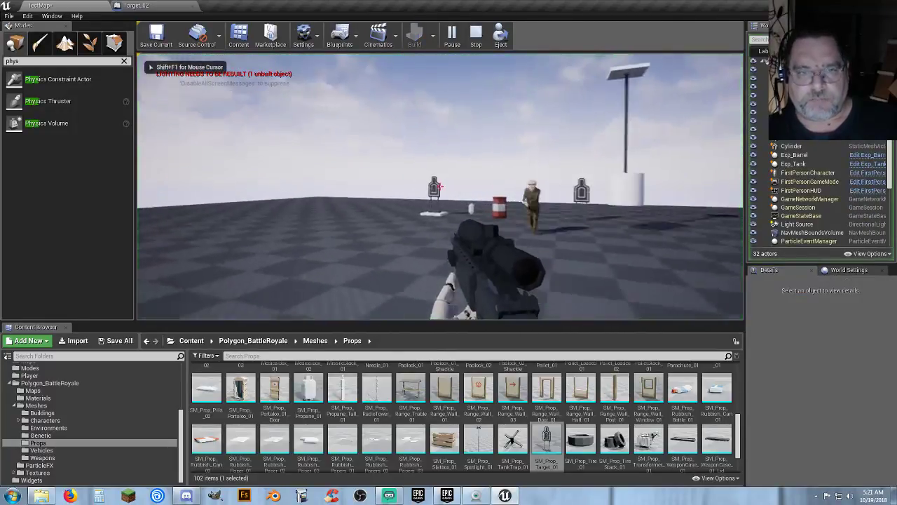
key("w")
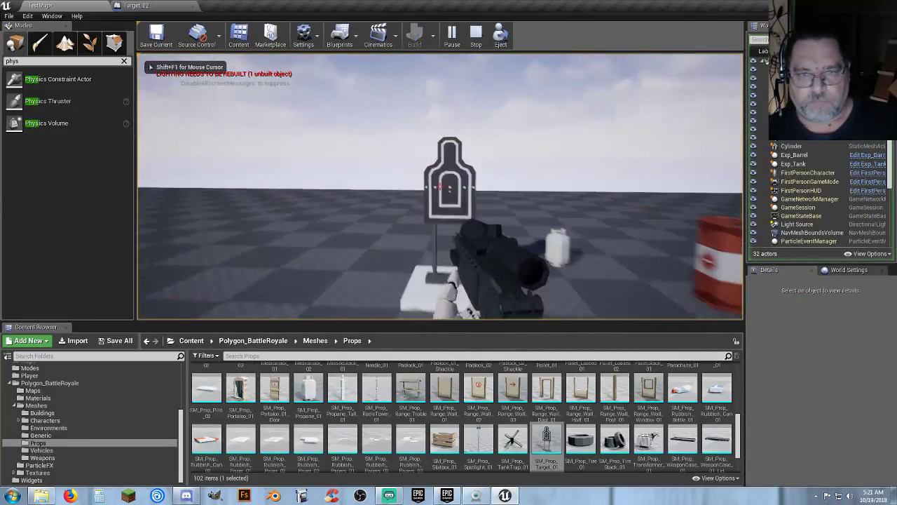
key("w")
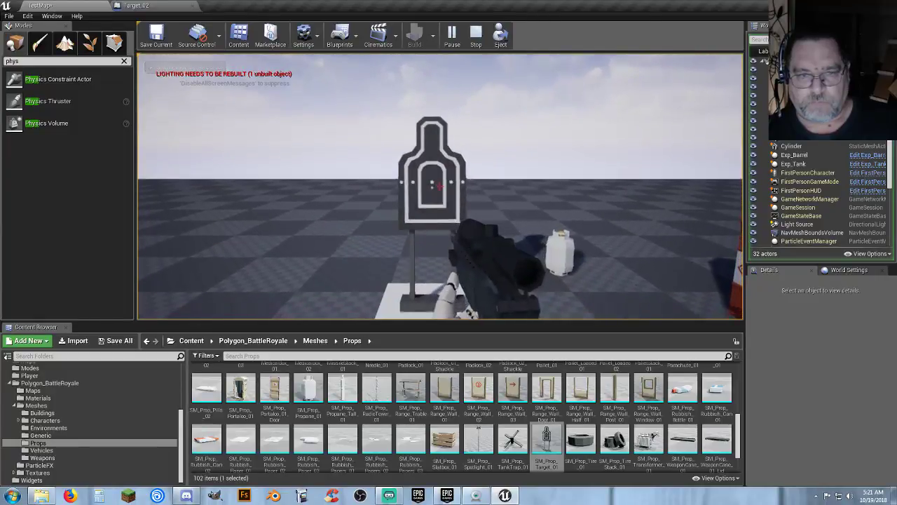
key("s")
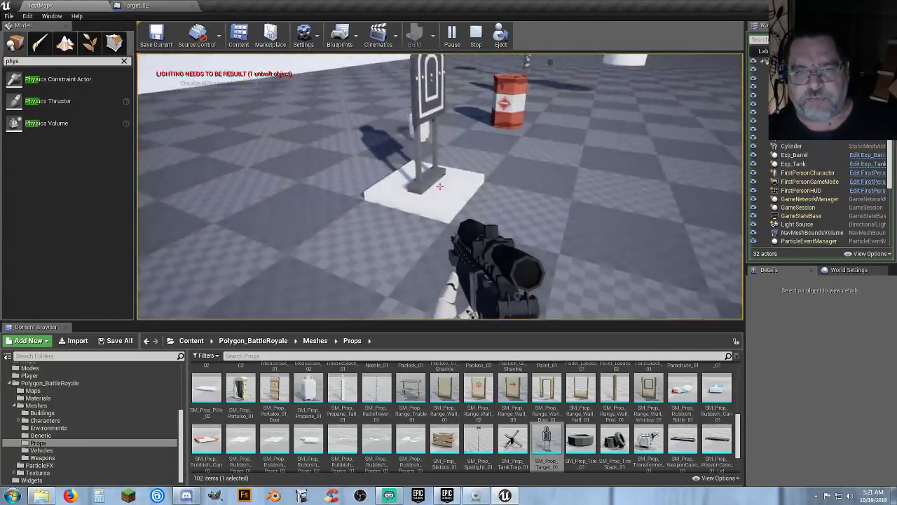
key("w")
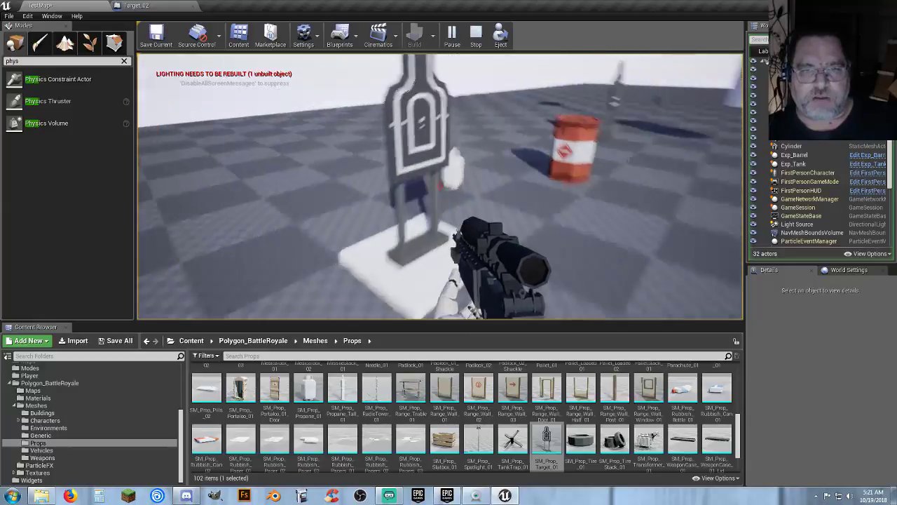
key("d")
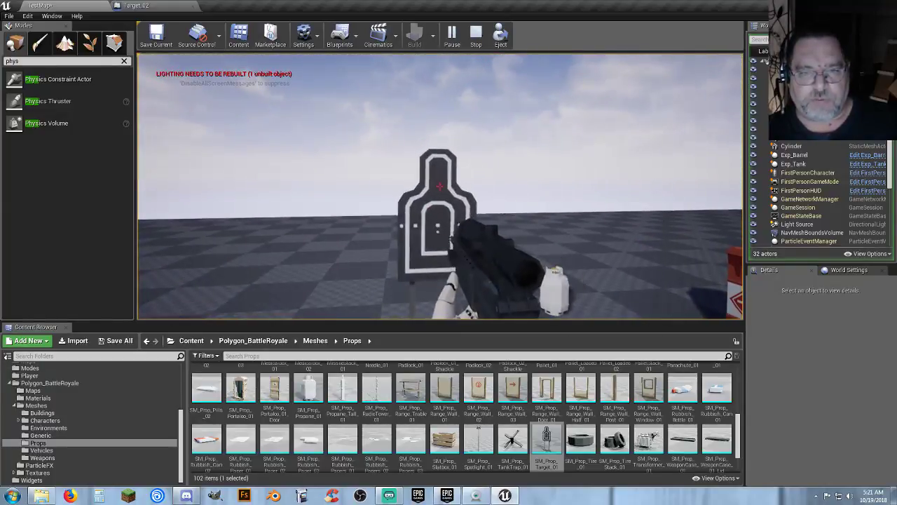
key("w")
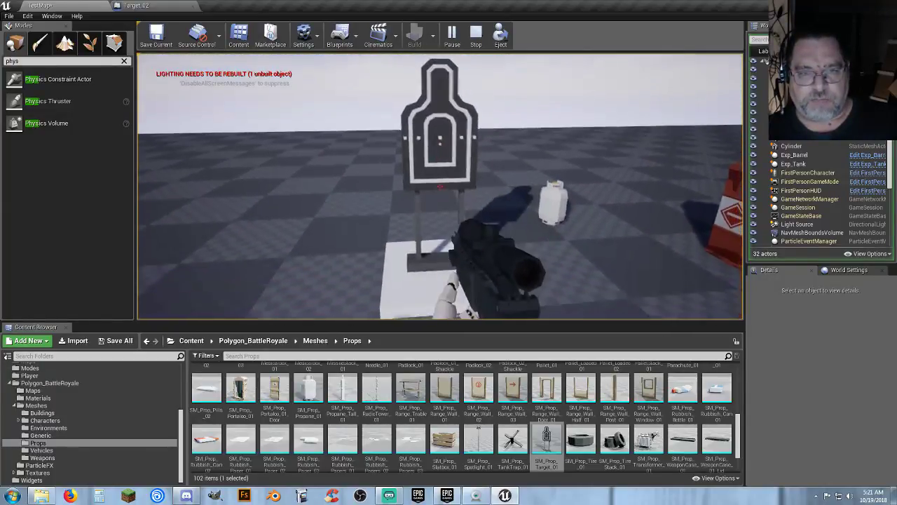
key("s")
key("d")
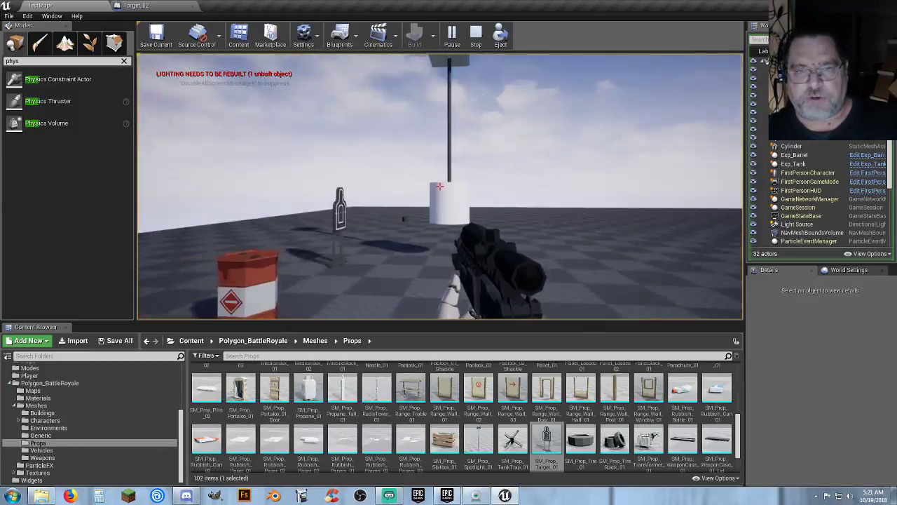
- Fire at the hanging cylinder for comparison and aim at the platform target's head through the rifle scope
left_click(440, 185)
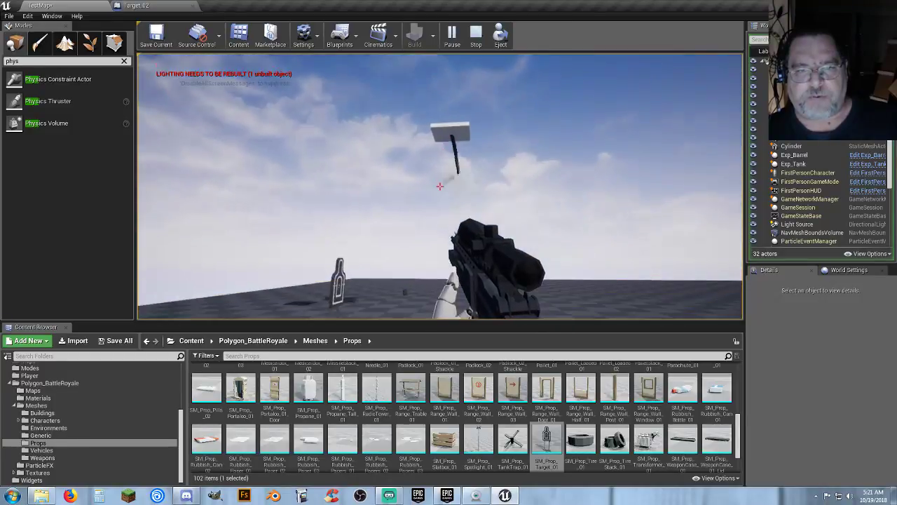
key("w")
key("d")
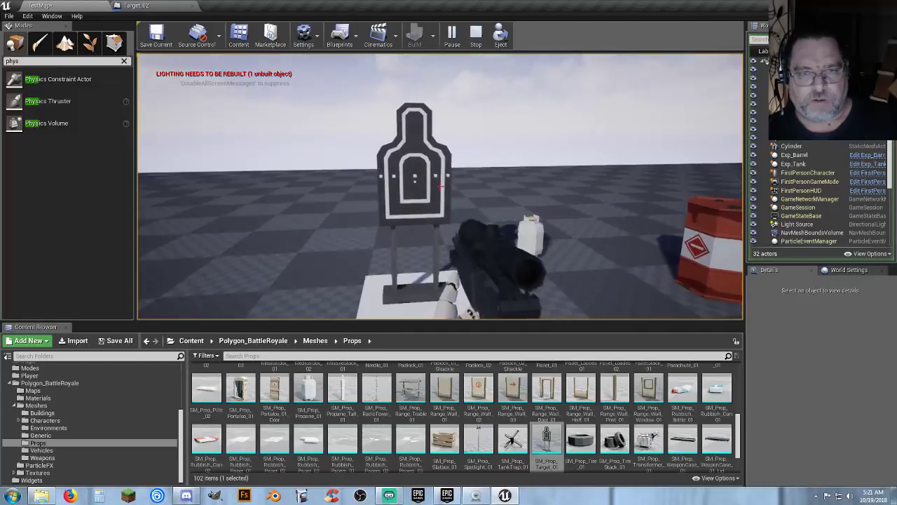
key("s")
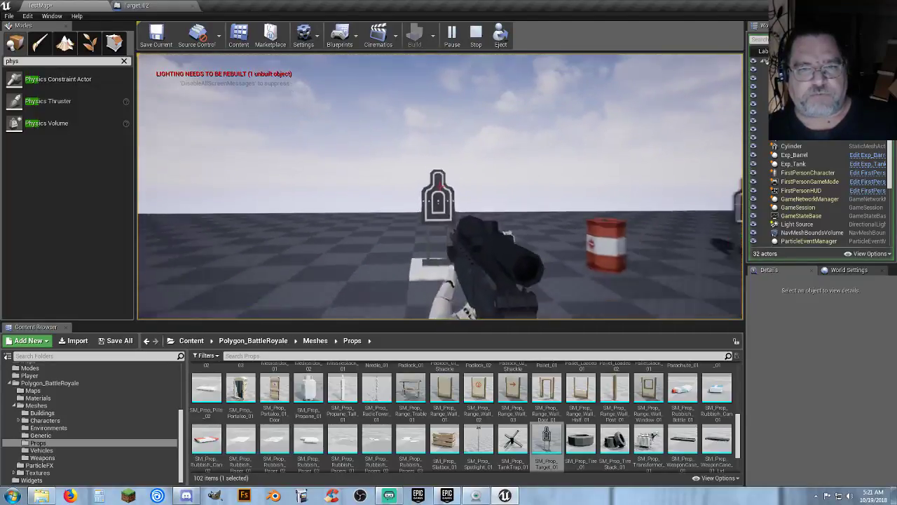
right_click(440, 186)
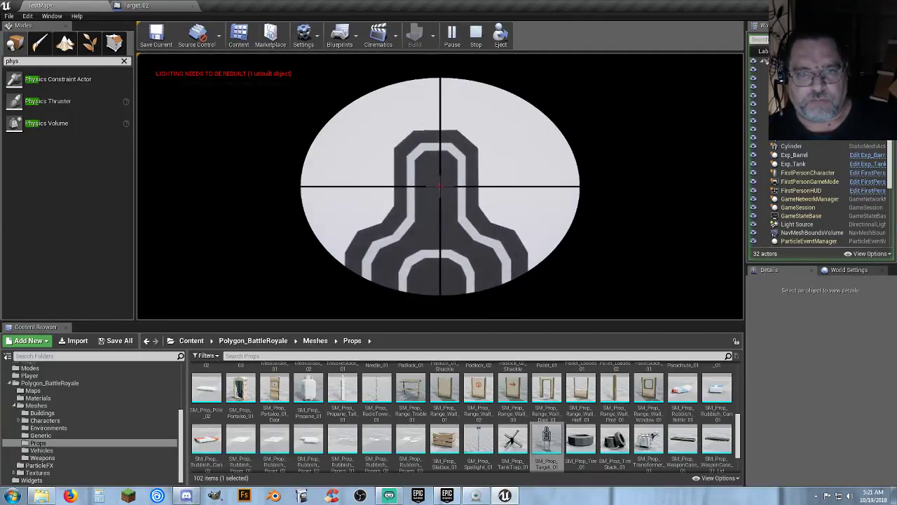
right_click(440, 186)
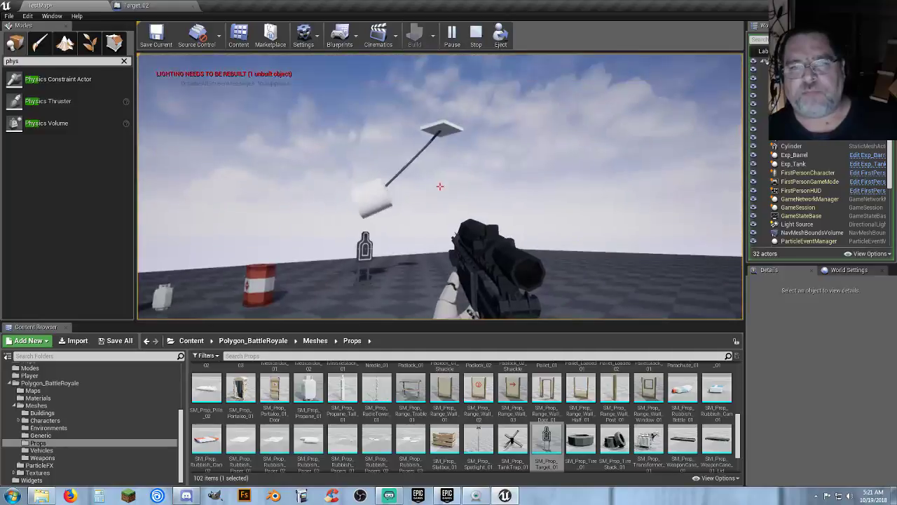
- Check the platform target up close, shoot the hanging cylinder again and end the play test
key("w")
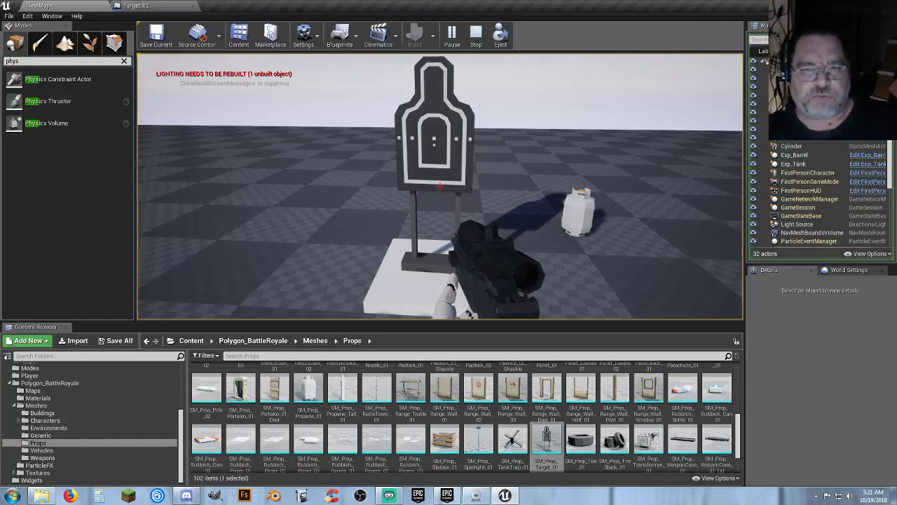
key("s")
left_click(441, 185)
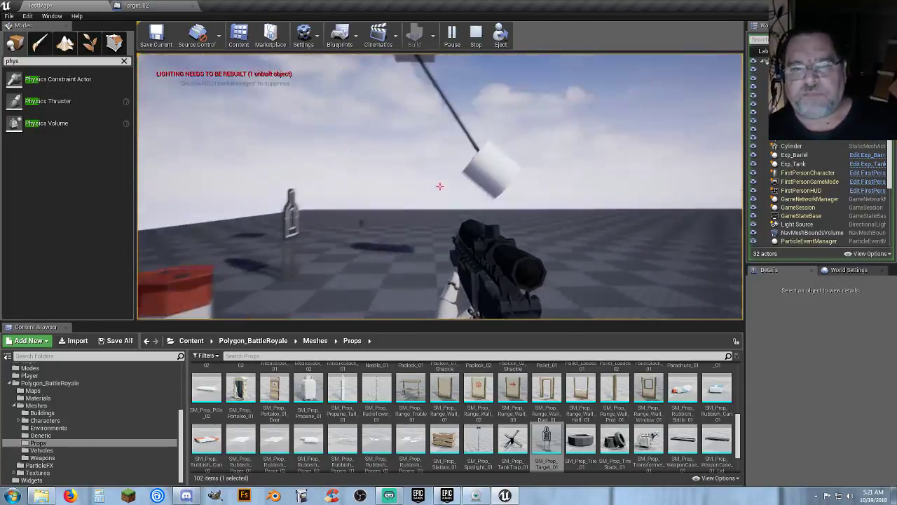
key("w")
key("shift+F1")
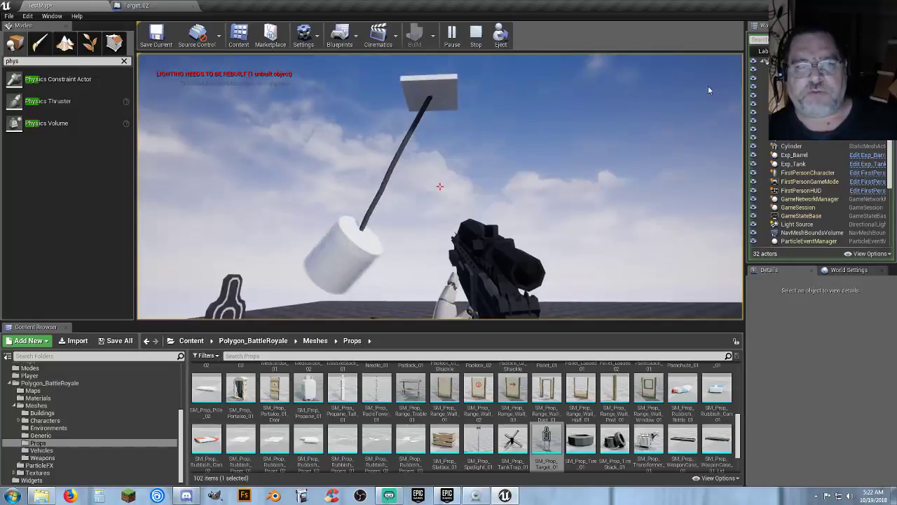
key("Escape")
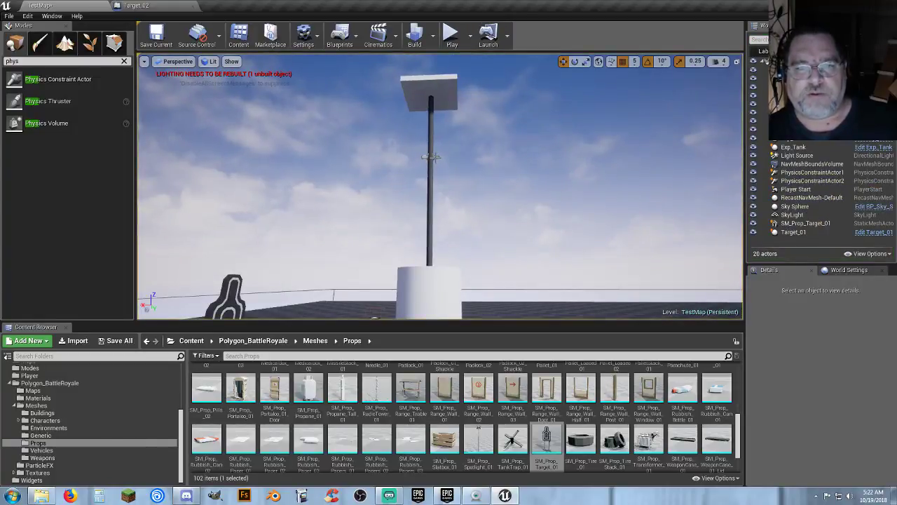
- Lower the hanging cylinder's physics constraint to the cylinder's upper end and play-test how it swings when shot
left_click(430, 157)
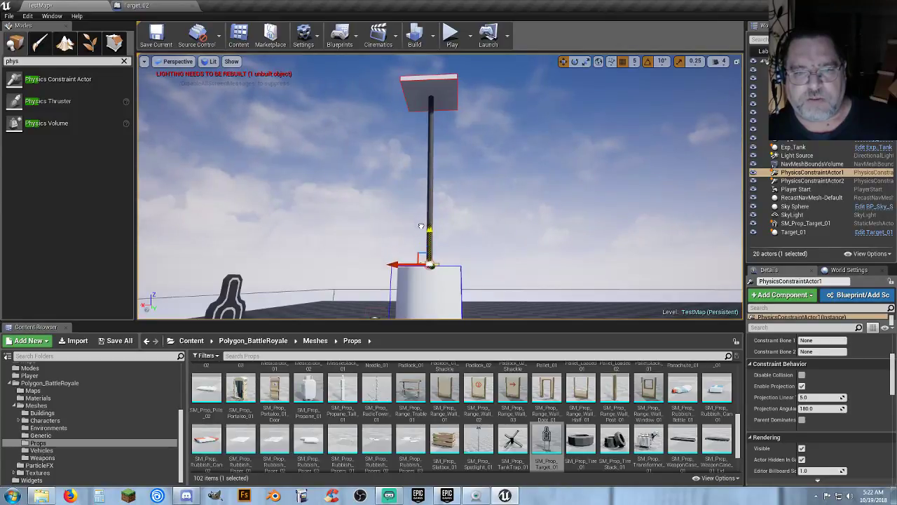
left_click(452, 40)
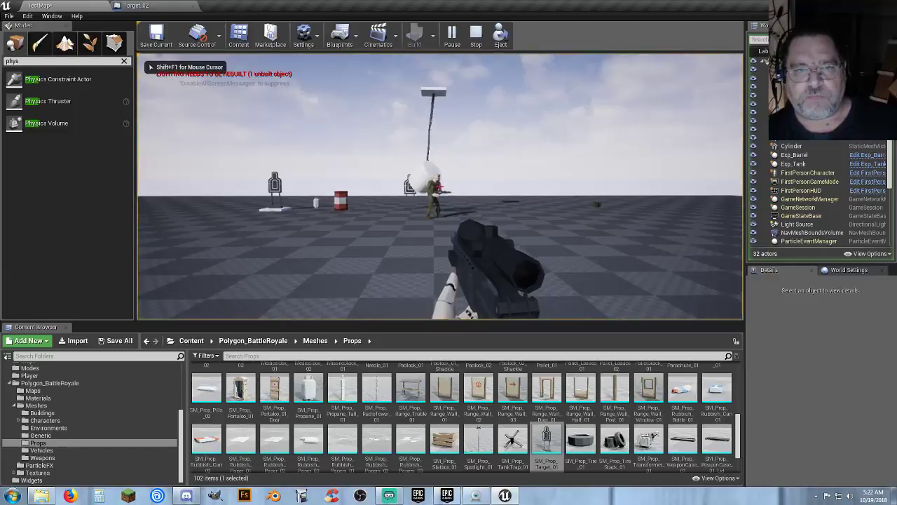
key("w")
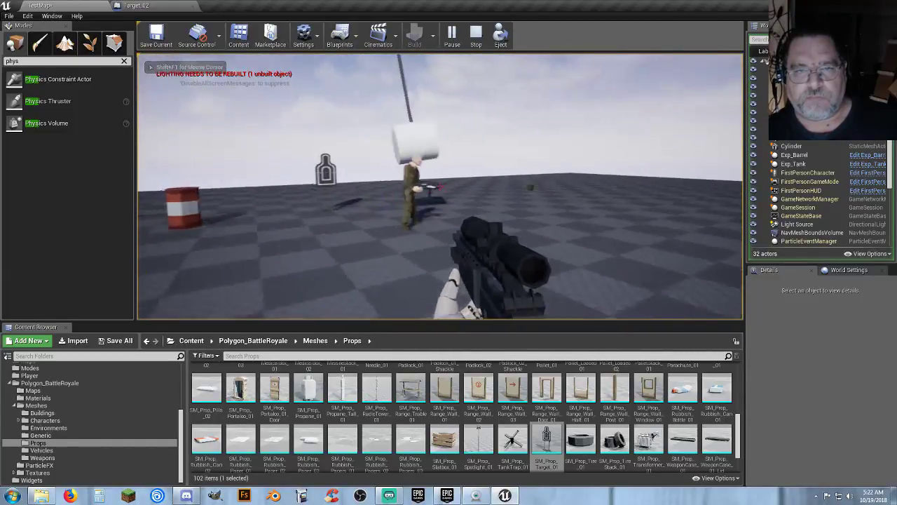
key("w")
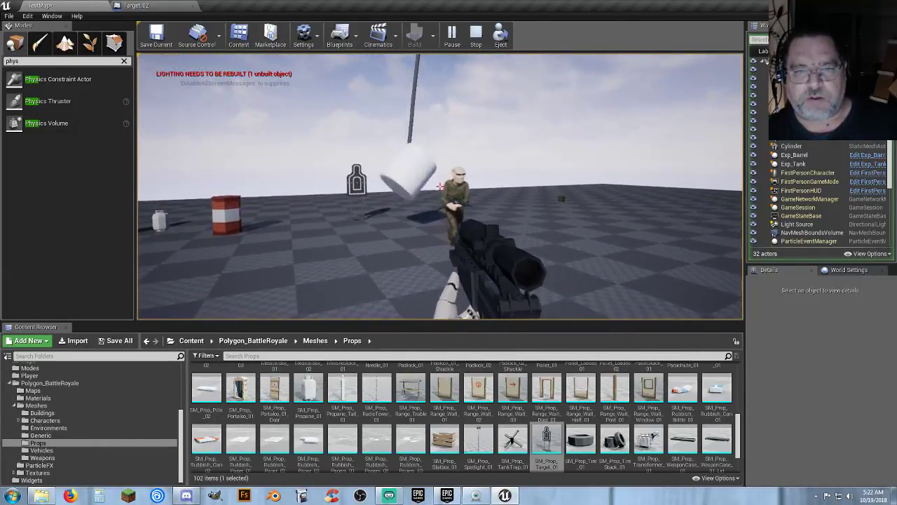
left_click(440, 186)
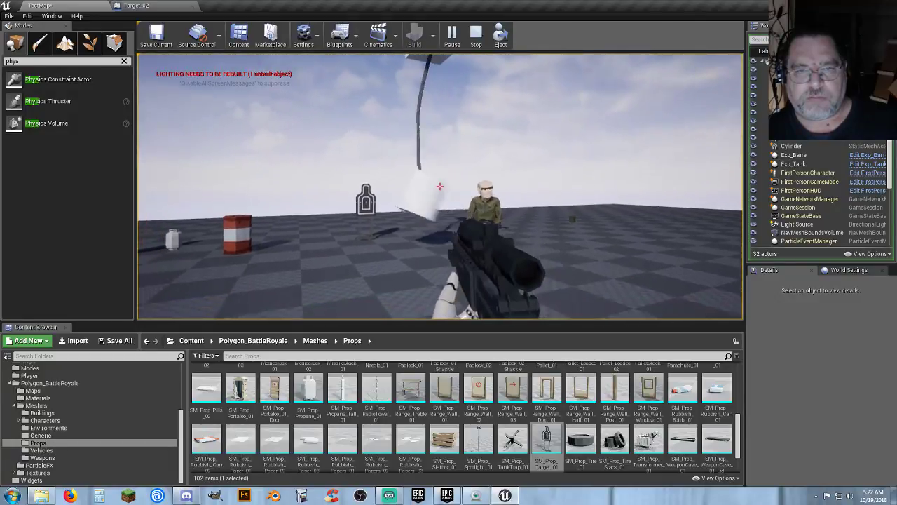
key("w")
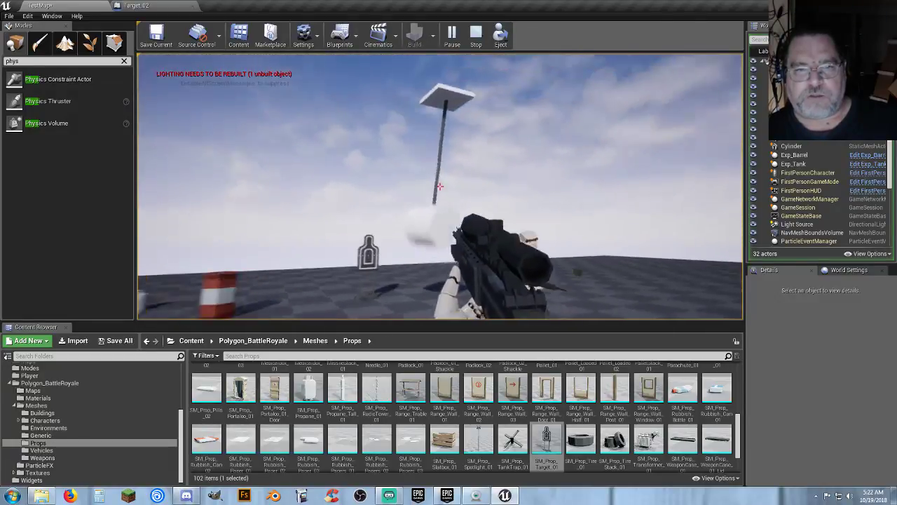
key("Escape")
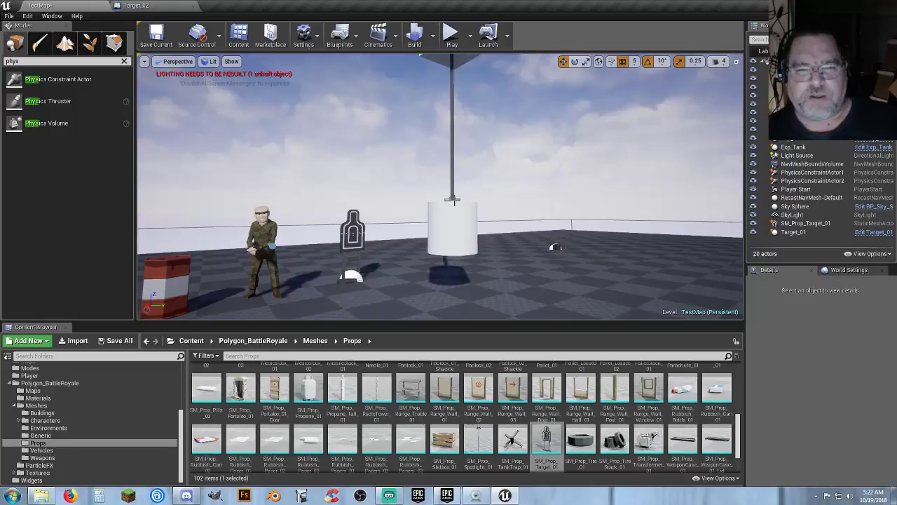
- Raise the hanging cylinder's physics constraint slightly above the cylinder and start a play test
left_click(454, 201)
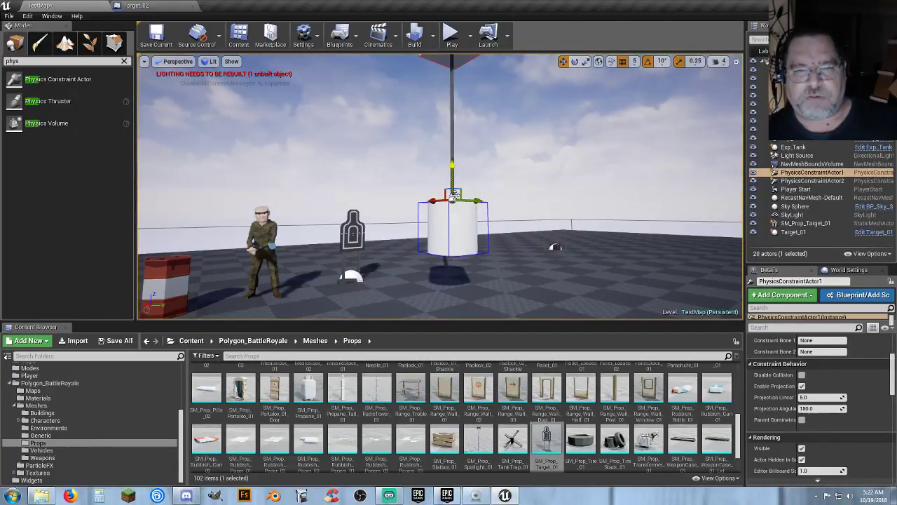
left_click(455, 196)
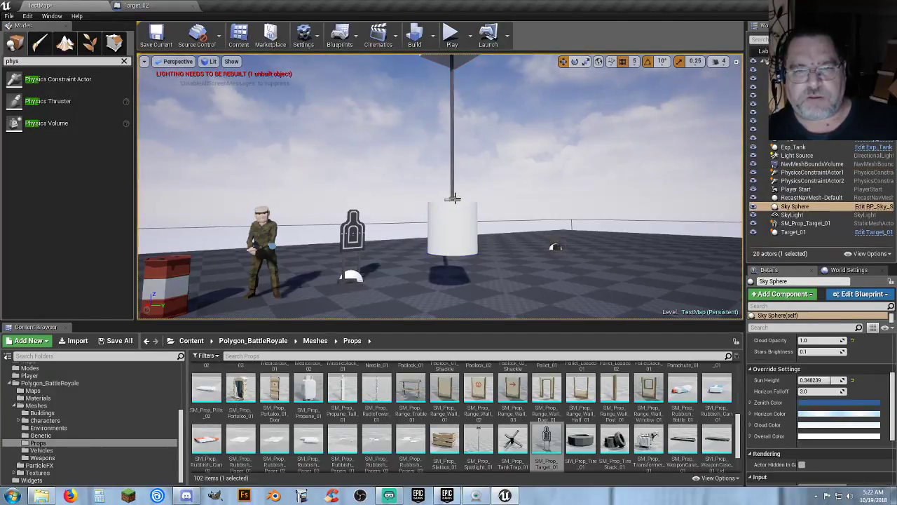
left_click(454, 199)
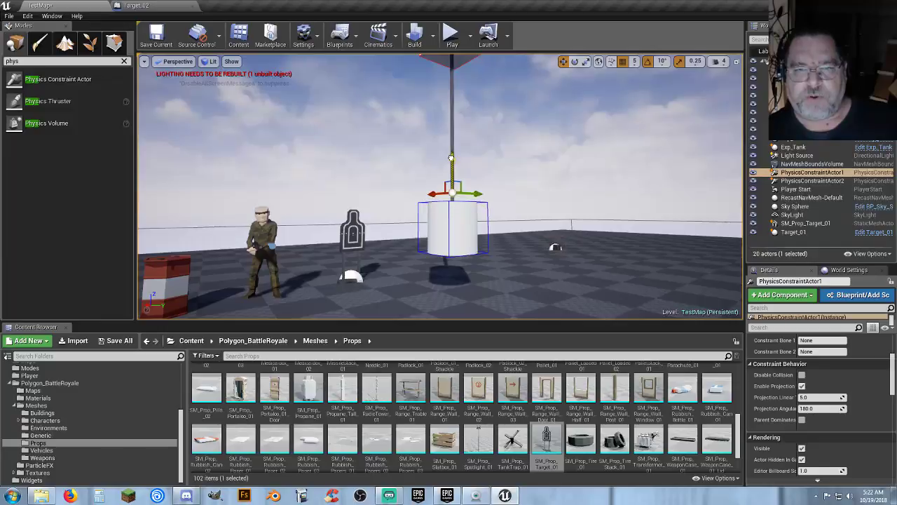
left_click(452, 34)
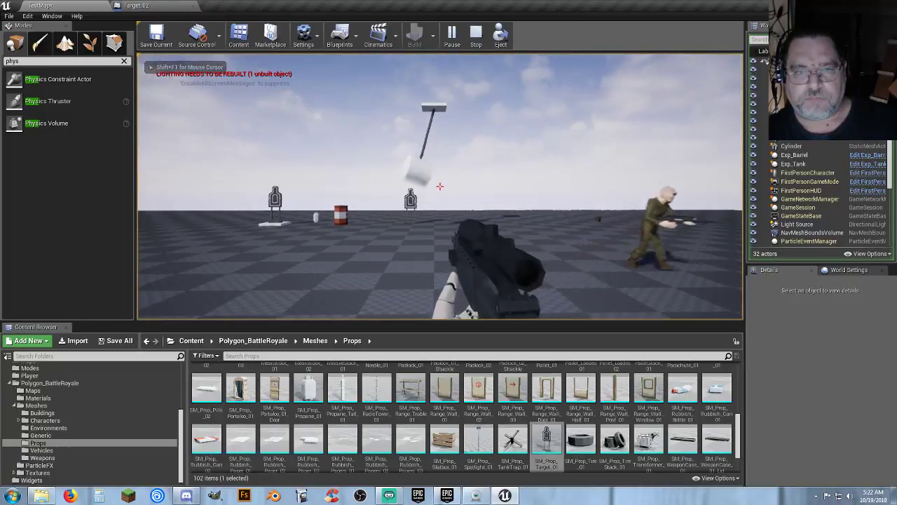
- Approach the hanging cylinder, fire at it to check how it swings, and end the play test
key("w")
key("w")
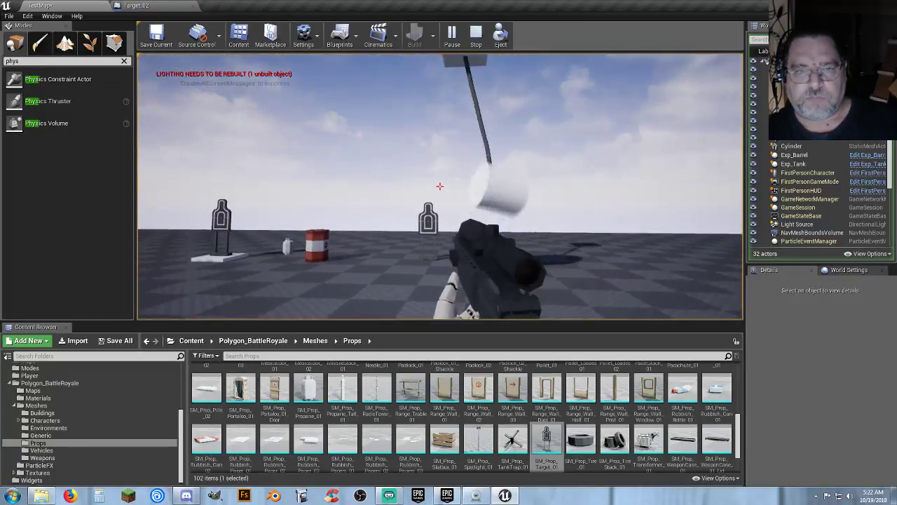
key("s")
key("w")
key("s")
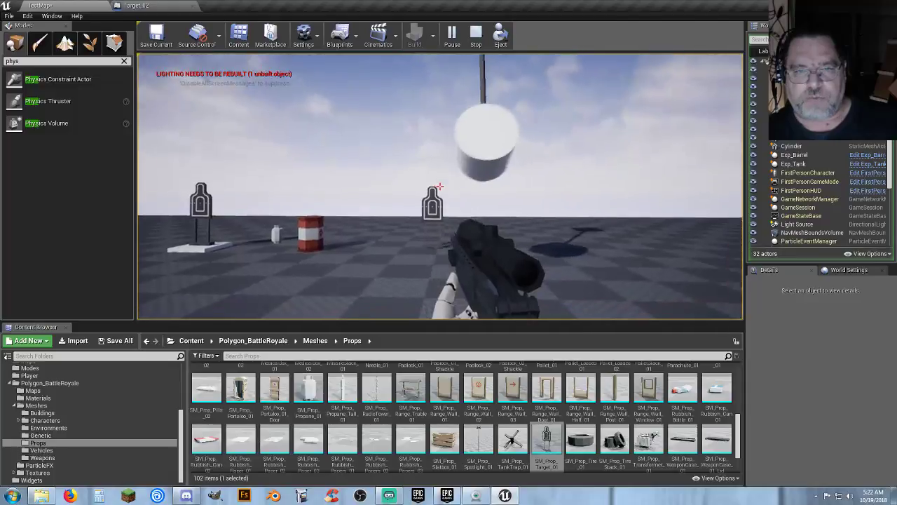
left_click(440, 187)
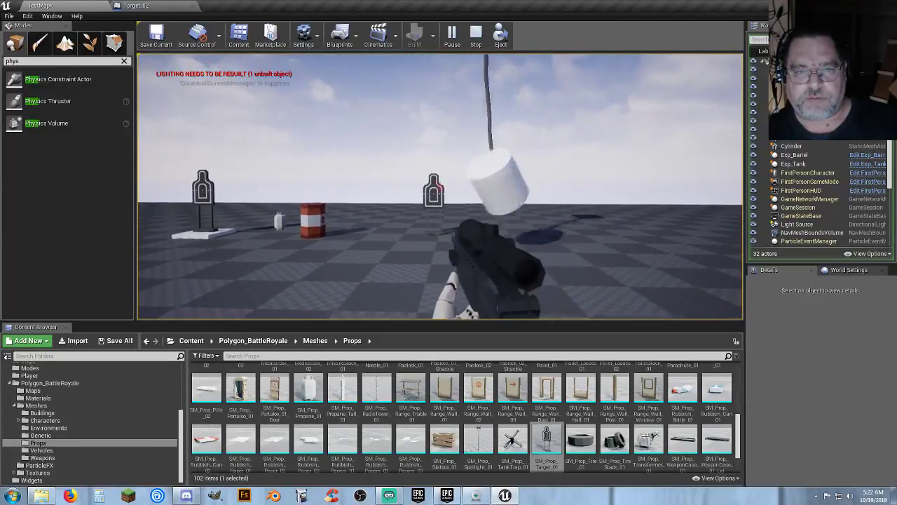
left_click(440, 186)
left_click(440, 186)
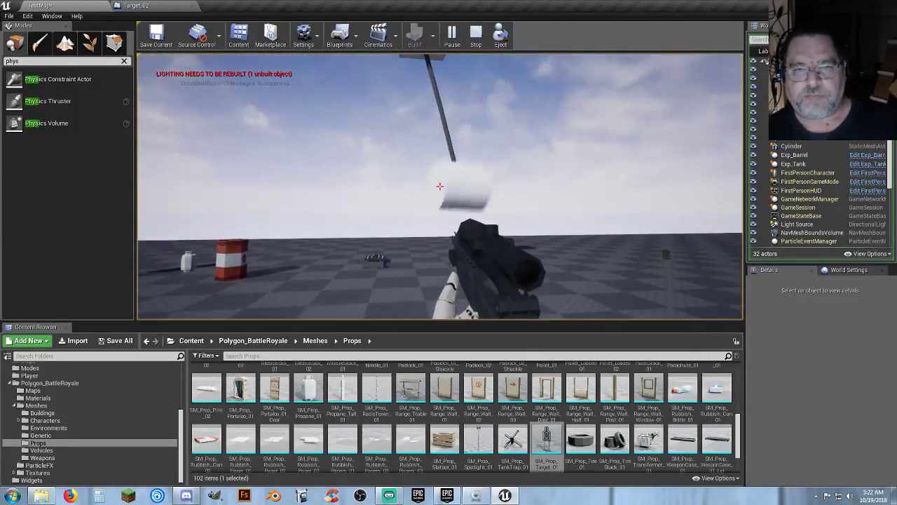
key("Escape")
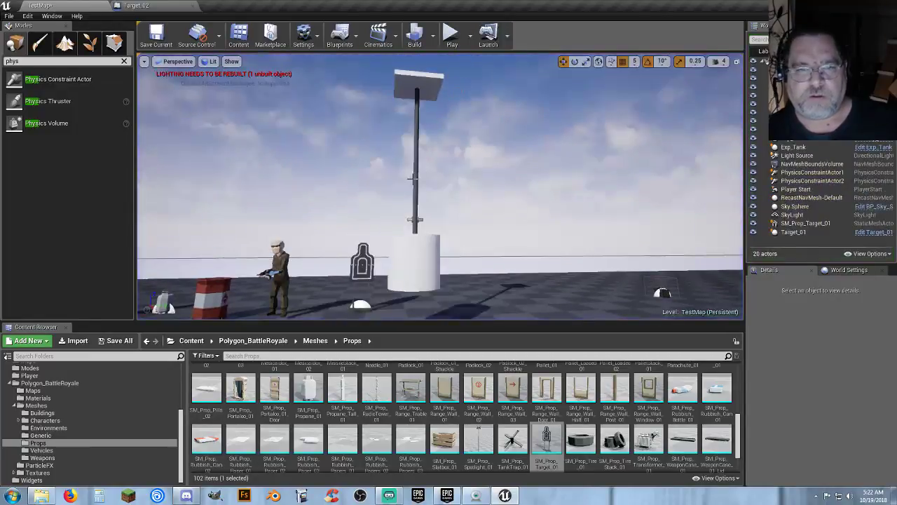
- Raise the hanging cylinder's physics constraint to just below the overhead block and play-test the swing and the platform target
left_click(416, 220)
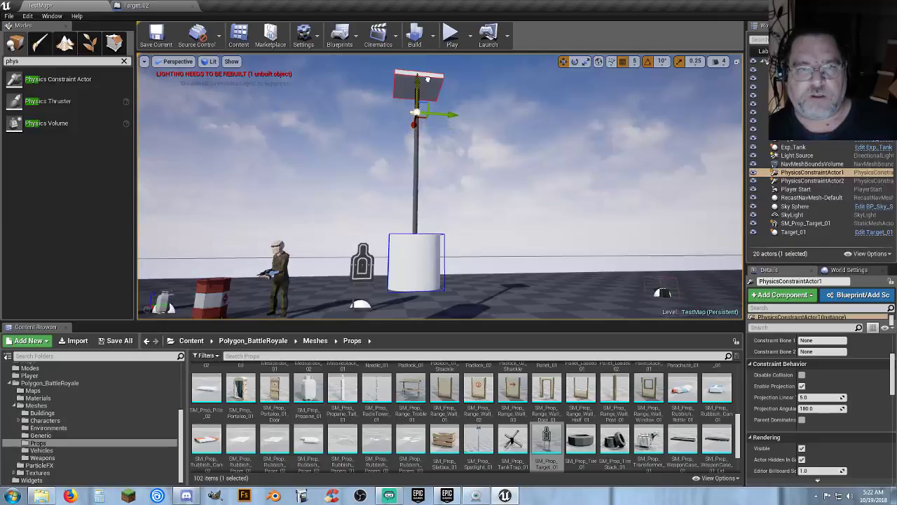
left_click(451, 35)
key("w")
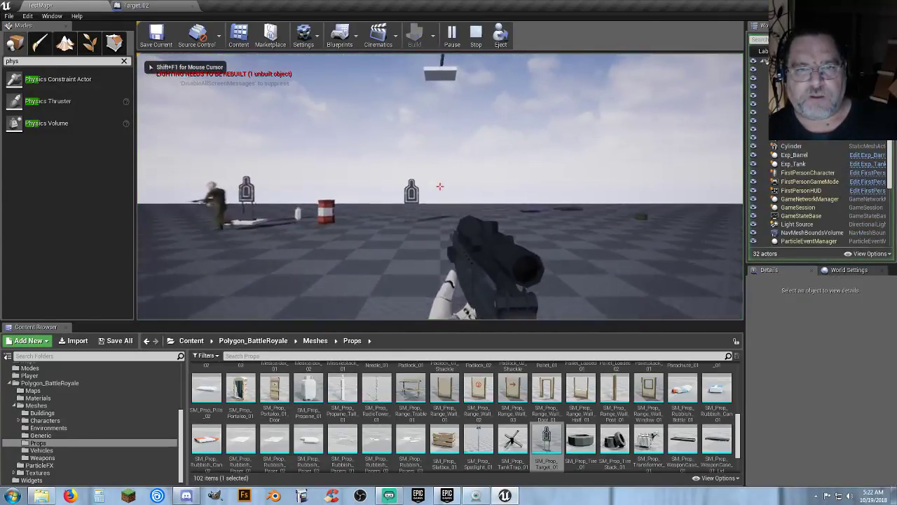
key("w")
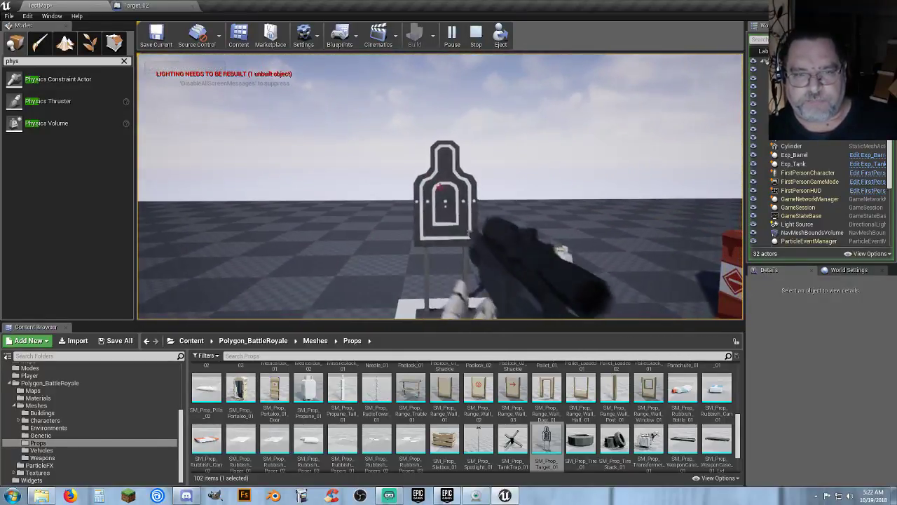
key("s")
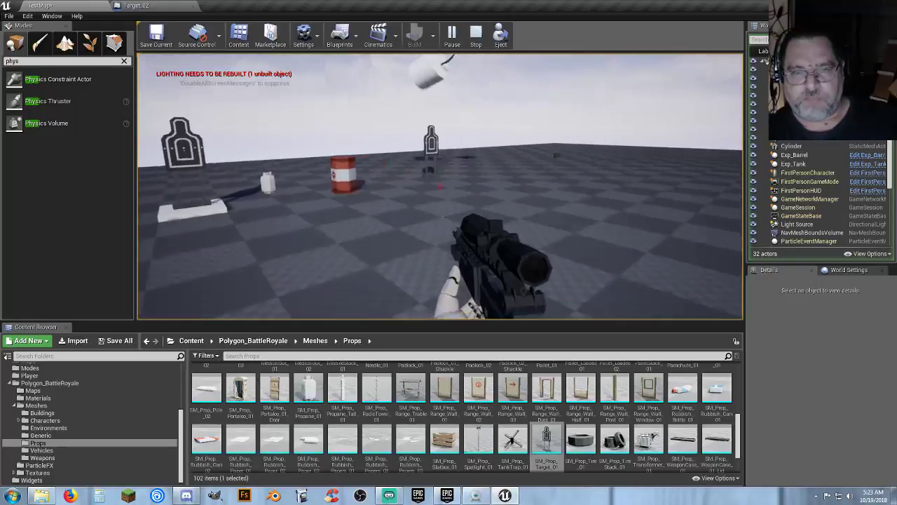
key("Escape")
- Place an SM_Prop_Pallet_01 mesh on the open floor and set its X and Y location to 0
key("s")
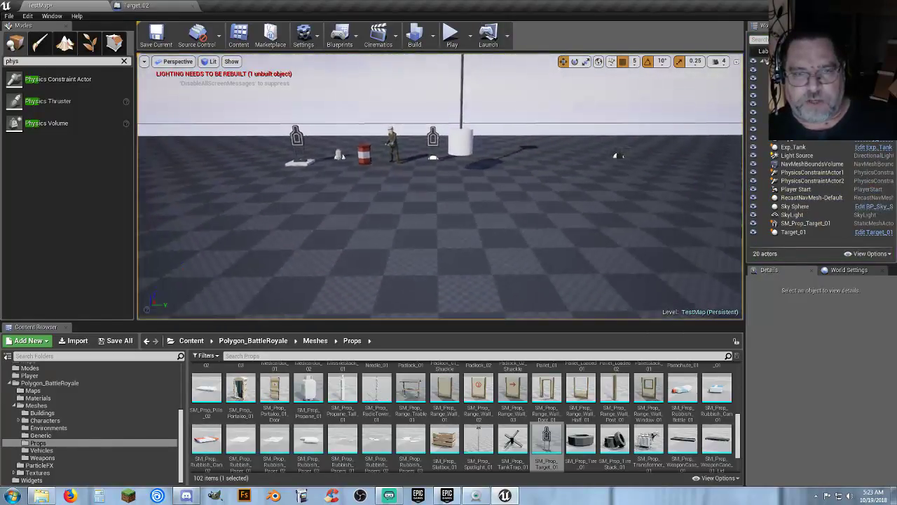
key("d")
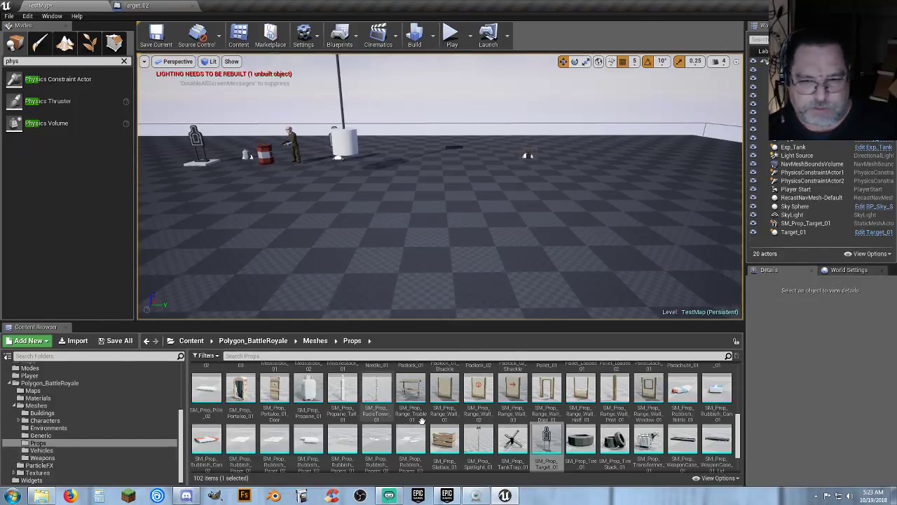
scroll(617, 421, "down", 1)
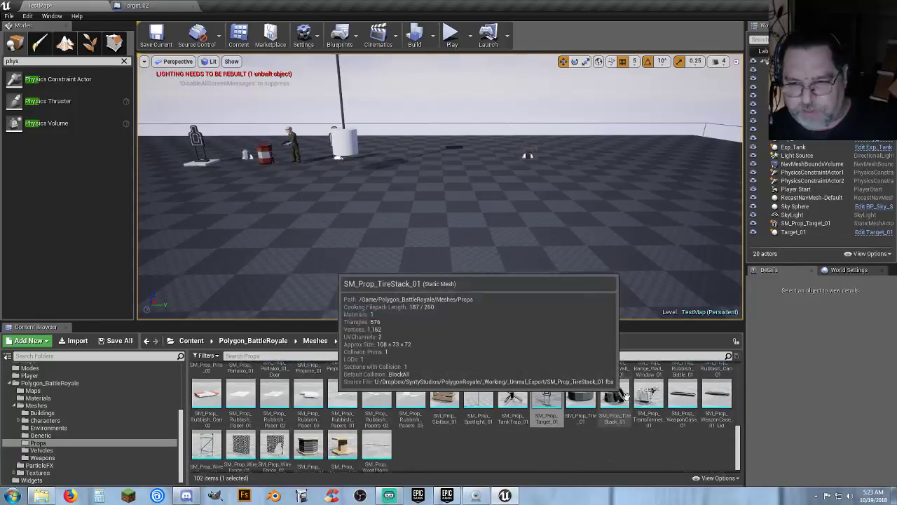
scroll(622, 399, "up", 2)
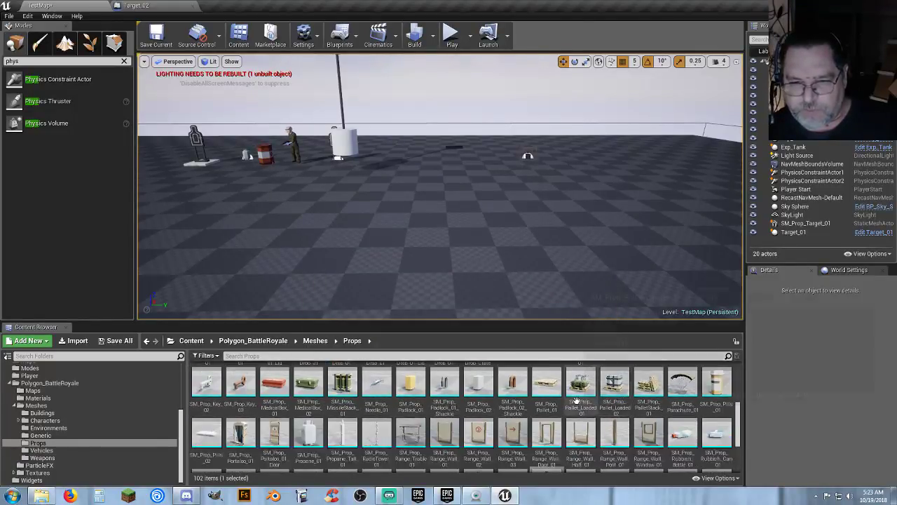
left_click_drag(548, 396, 467, 229)
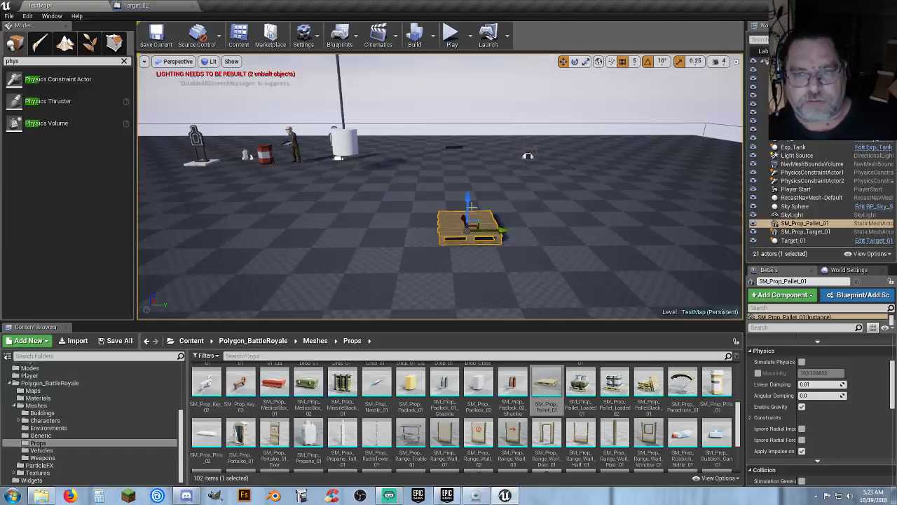
scroll(875, 391, "up", 5)
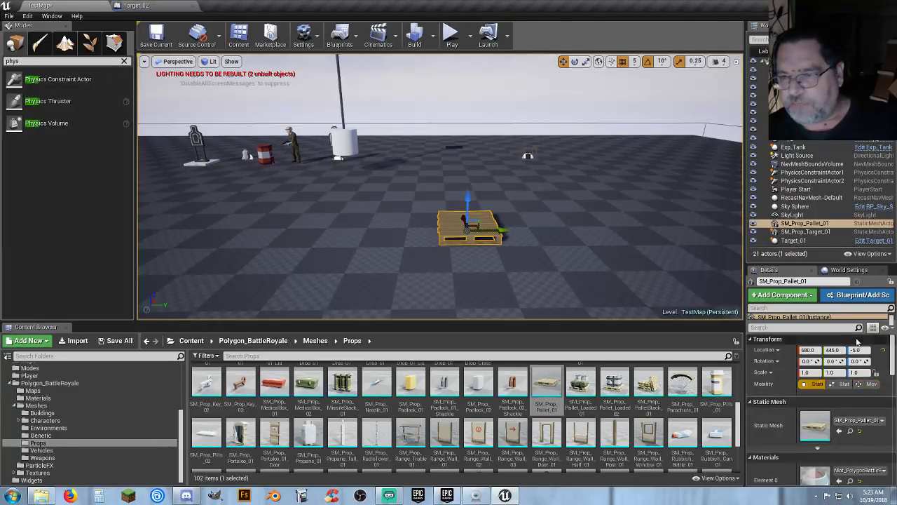
type("0")
key("Tab")
type("0")
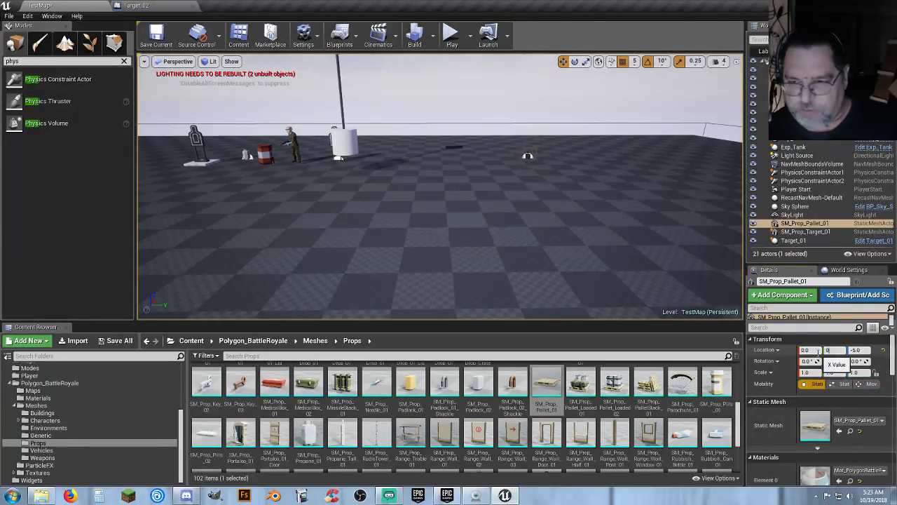
- Move the Player Start away from the pallet along the X axis to X -260
right_click_drag(491, 211, 428, 228)
left_click(457, 101)
key("f")
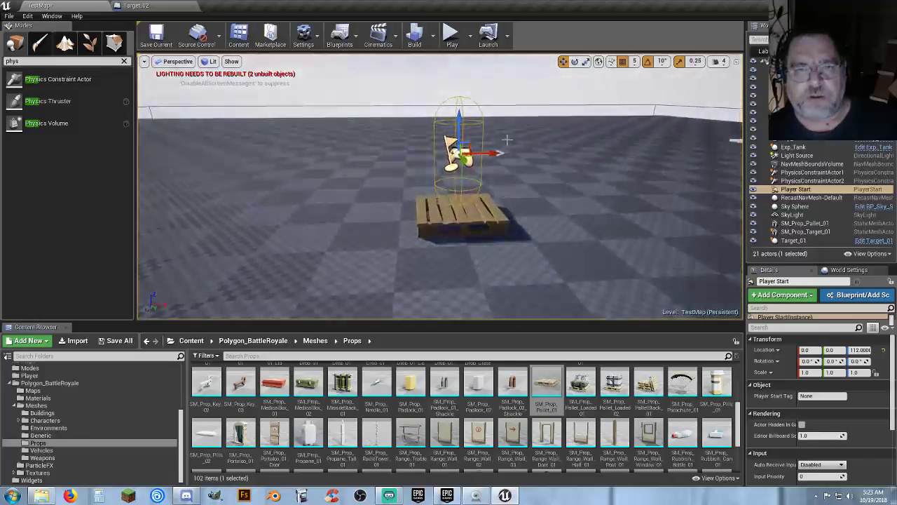
left_click_drag(494, 152, 333, 155)
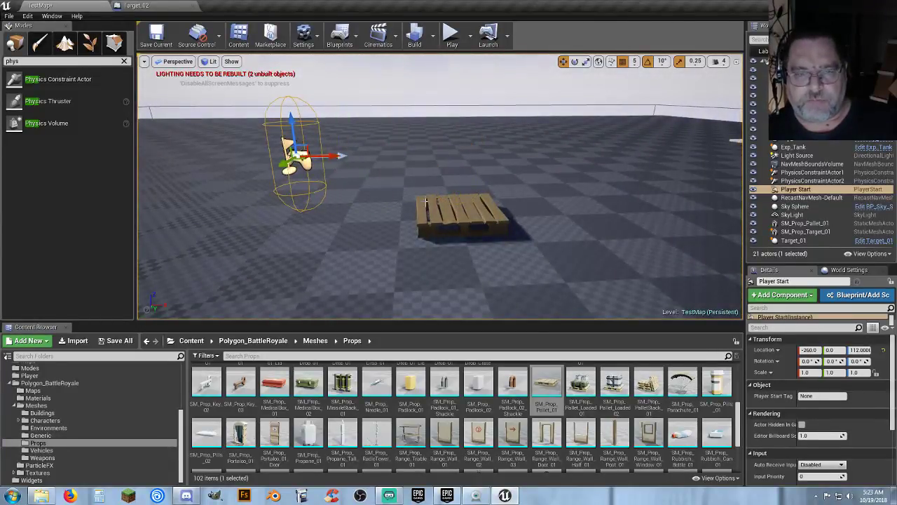
- Raise the pallet above the floor to Z 70
left_click(462, 214)
key("f")
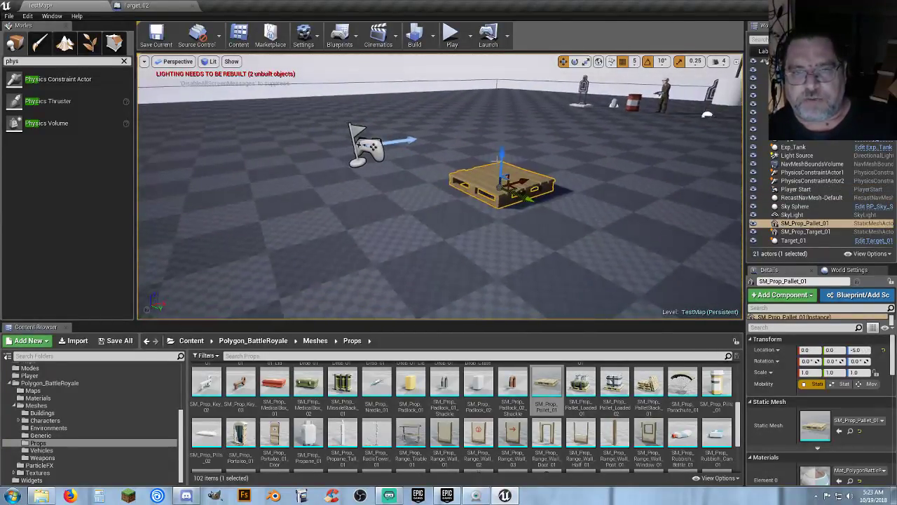
left_click_drag(502, 152, 504, 114)
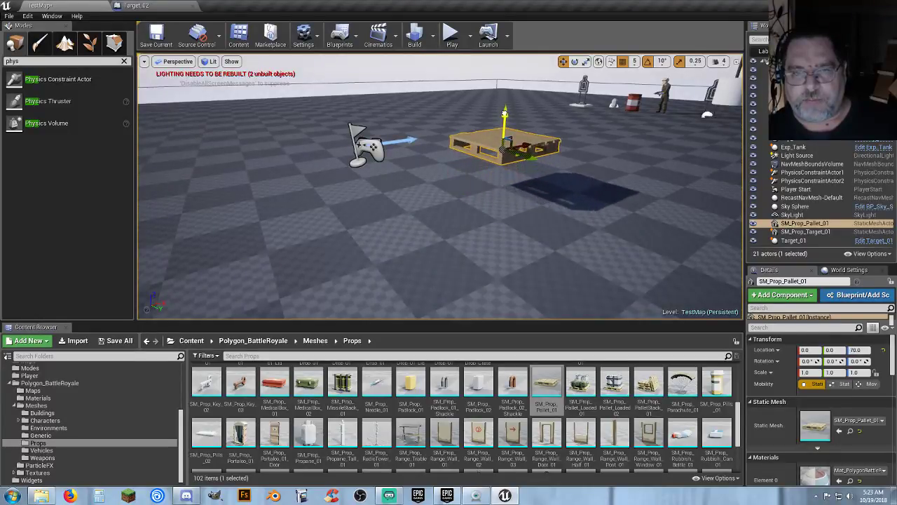
- Add a Physics Constraint Actor at X 0, Y 0 and raise it above the pallet to Z 165
right_click_drag(543, 196, 538, 176)
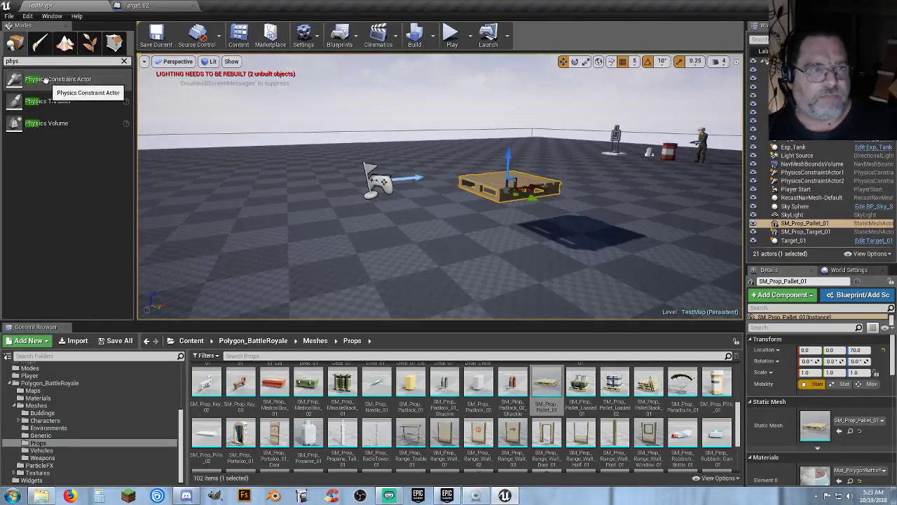
left_click_drag(46, 80, 583, 213)
left_click_drag(575, 245, 575, 244)
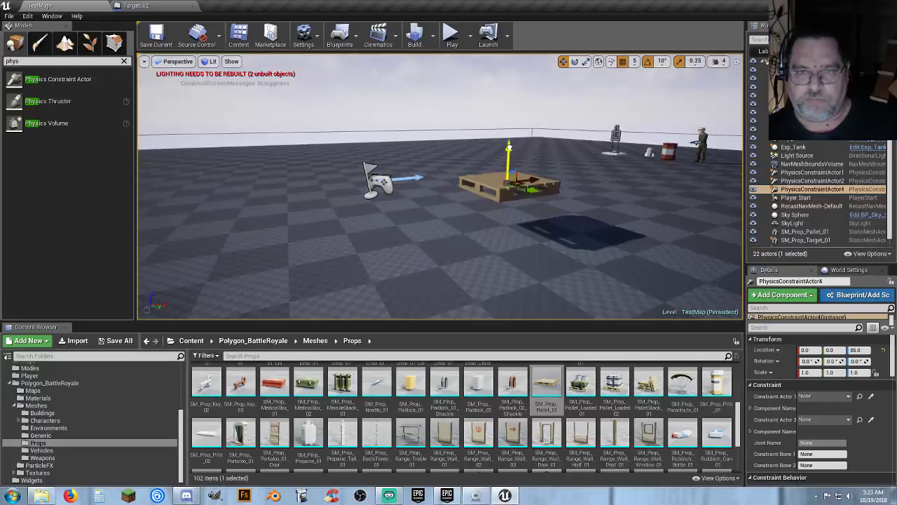
left_click_drag(509, 147, 519, 105)
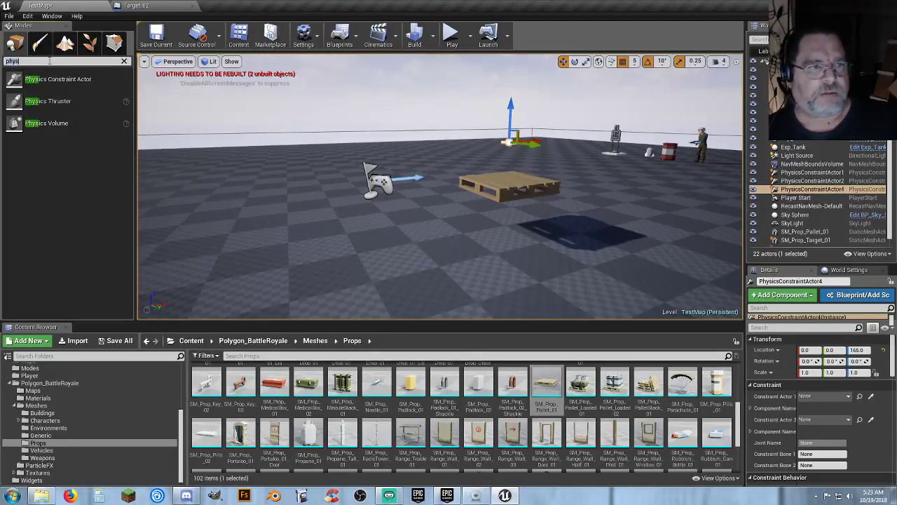
- Clear the actor class search, add a basic Cube beneath the pallet and set its X and Y location to 0
key("BackSpace")
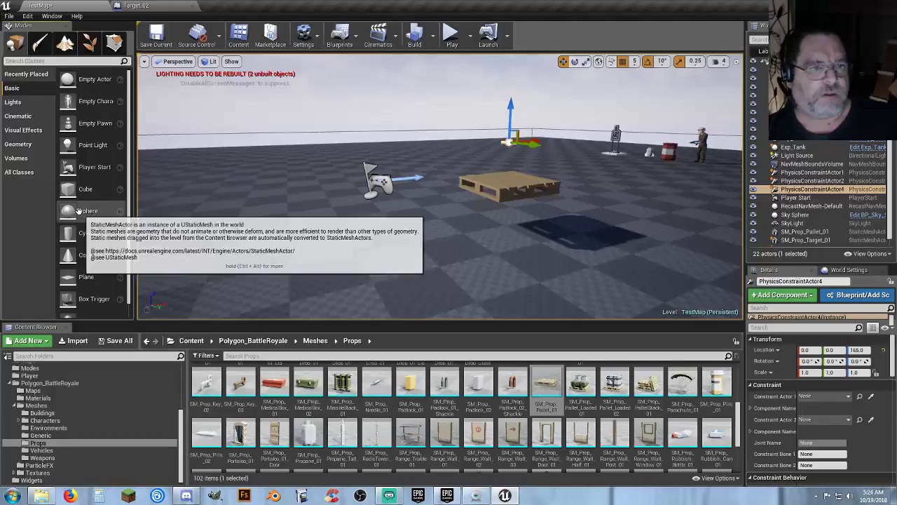
left_click_drag(77, 189, 506, 222)
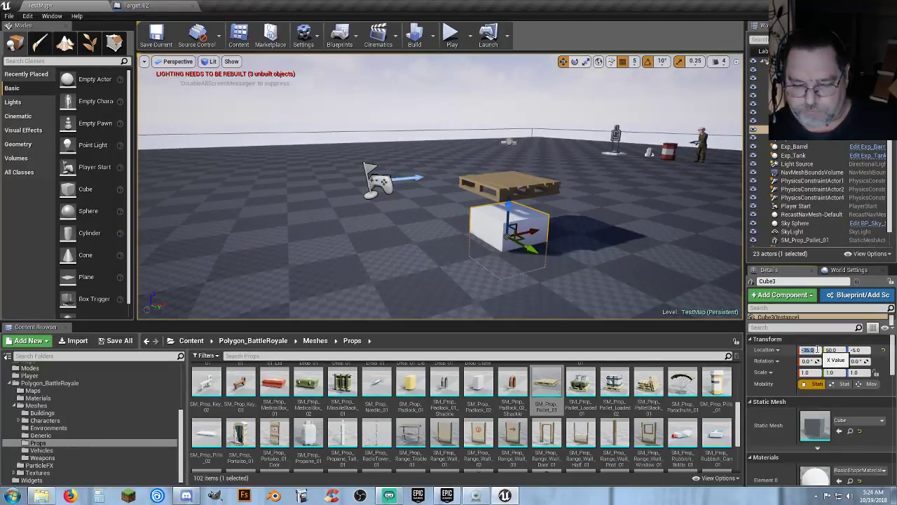
type("0")
key("Tab")
type("0")
key("Tab")
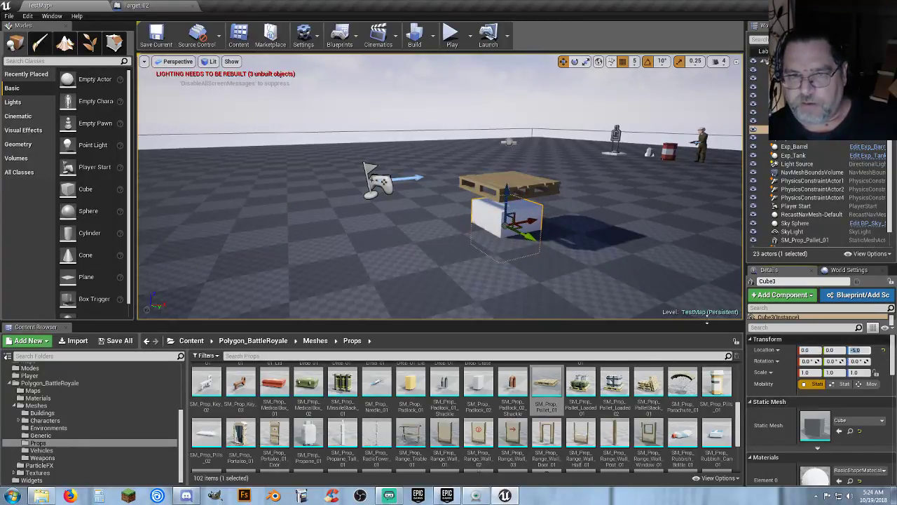
- Assign the cube as Constraint Actor 1 and the pallet as Constraint Actor 2, then lower the new constraint between them to Z 40
right_click_drag(581, 275, 544, 231)
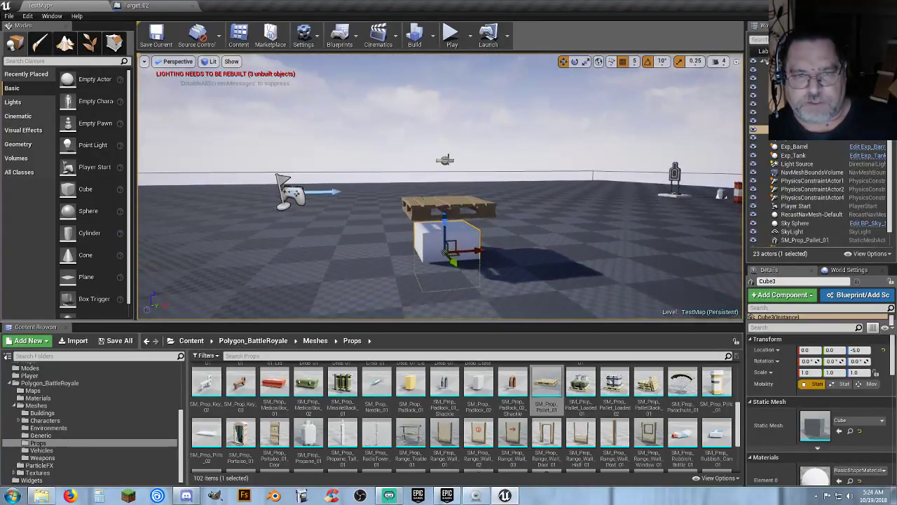
left_click(442, 158)
right_click_drag(482, 172, 470, 143)
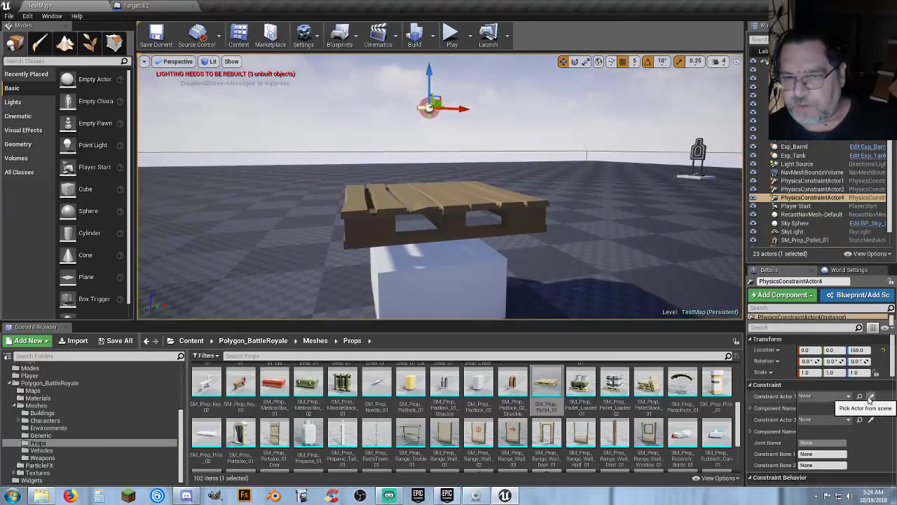
left_click(455, 283)
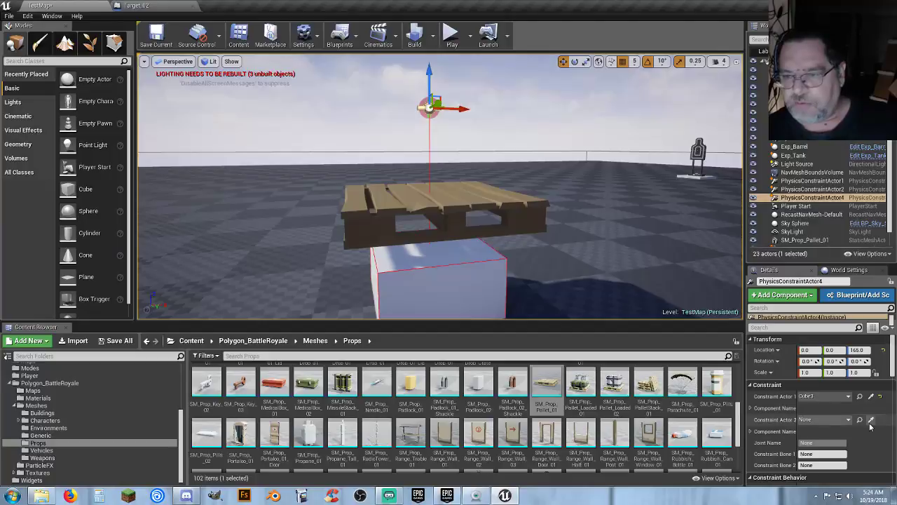
left_click(460, 204)
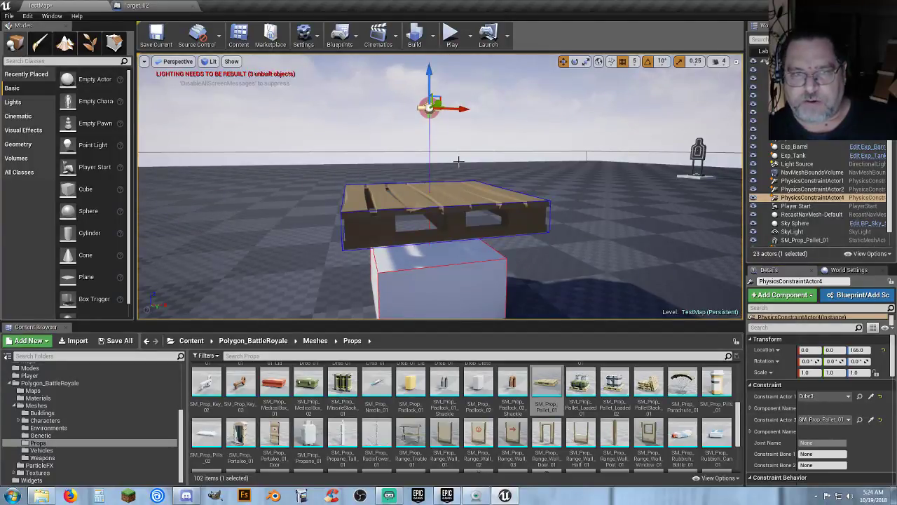
left_click_drag(434, 70, 424, 222)
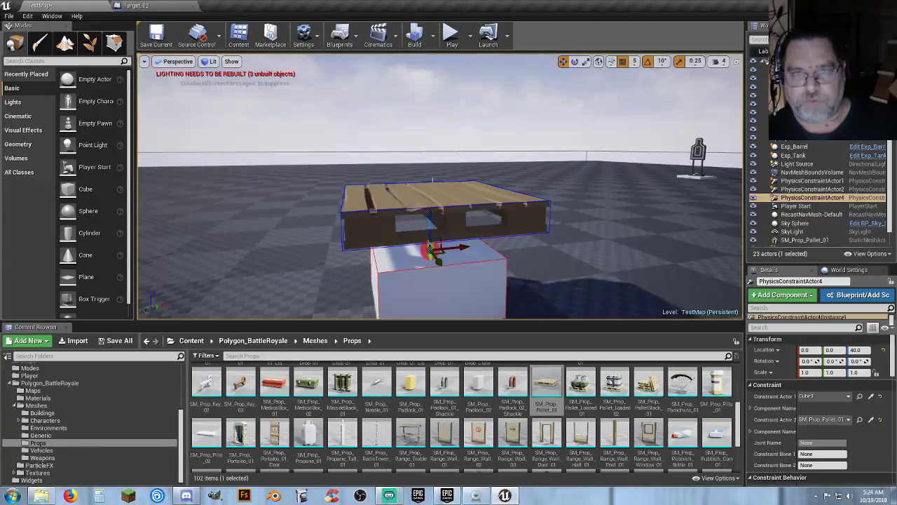
- Play-test the level by jumping onto the pallet to check how it reacts, and end the session
left_click(452, 35)
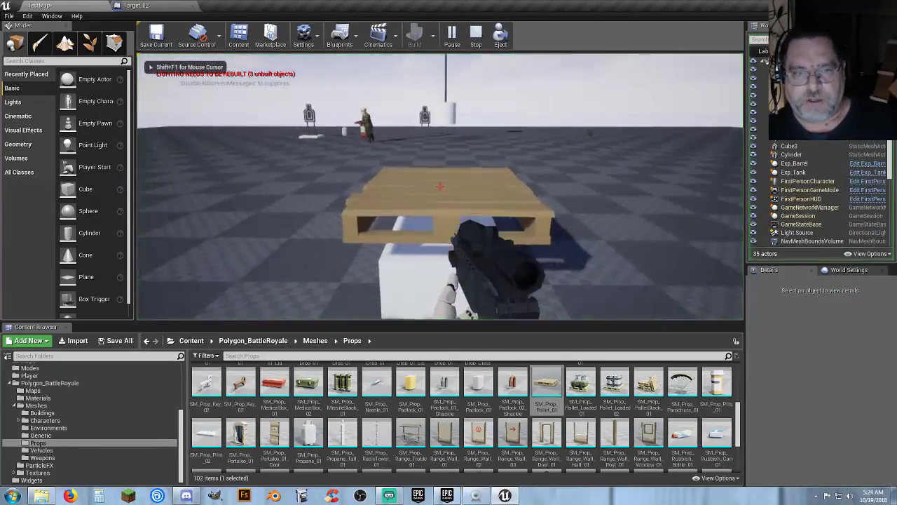
key("w")
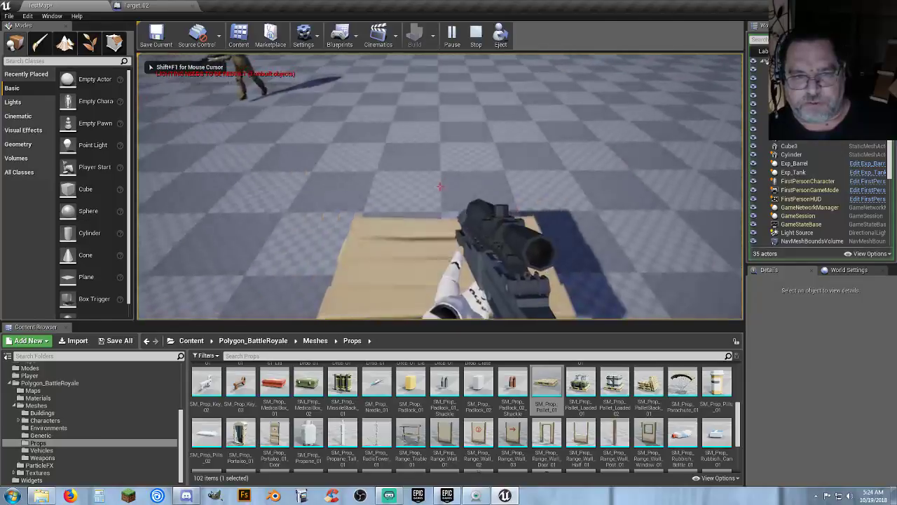
key("s")
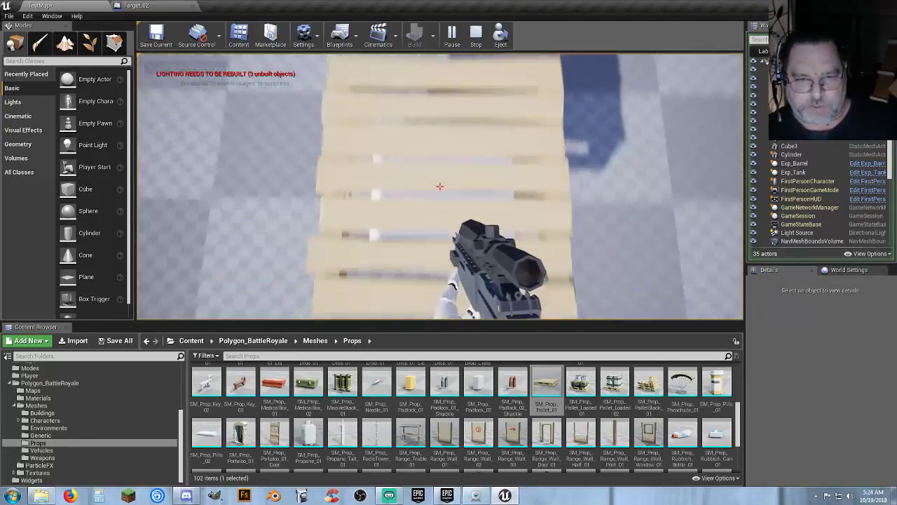
key("s")
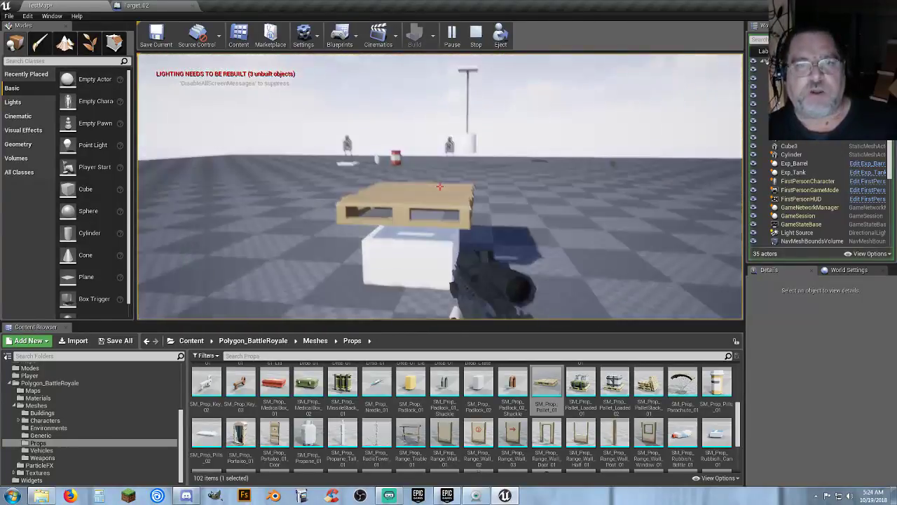
key("Escape")
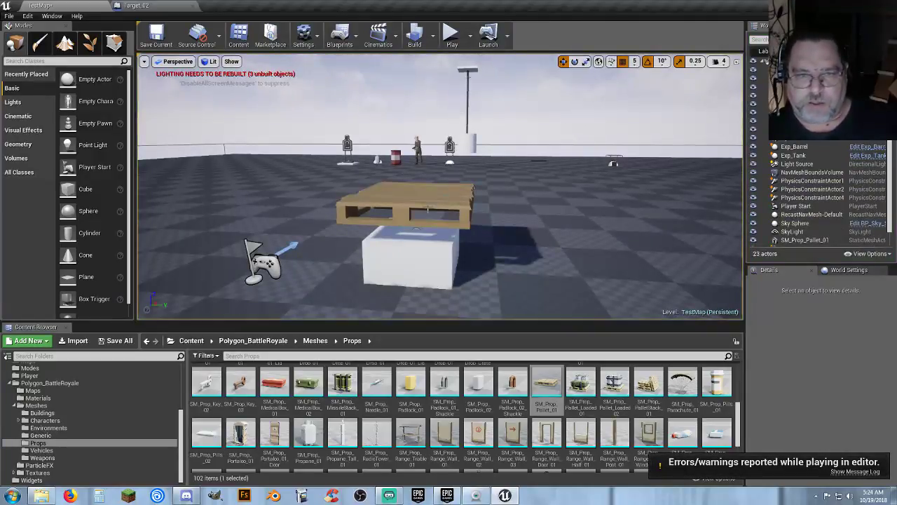
- Enable Simulate Physics on the pallet and override its mass with 5000 kg
left_click(805, 239)
scroll(806, 421, "down", 10)
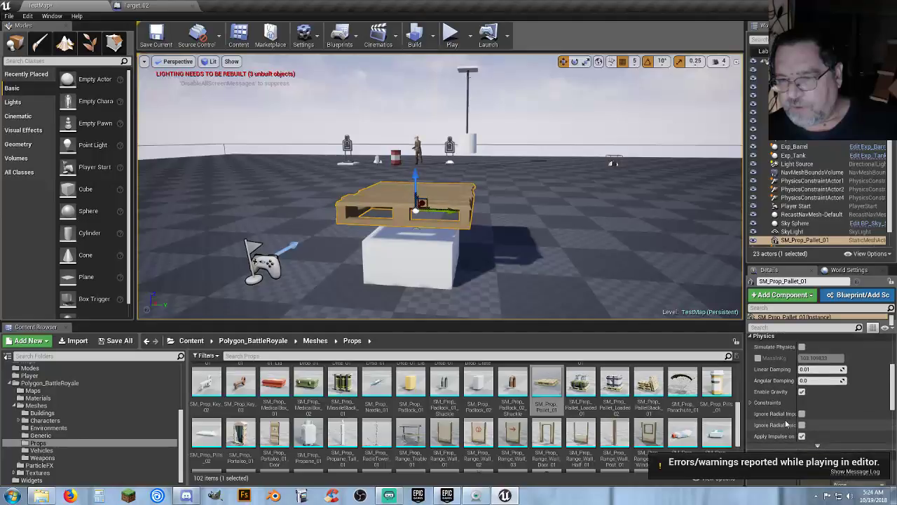
scroll(789, 420, "up", 2)
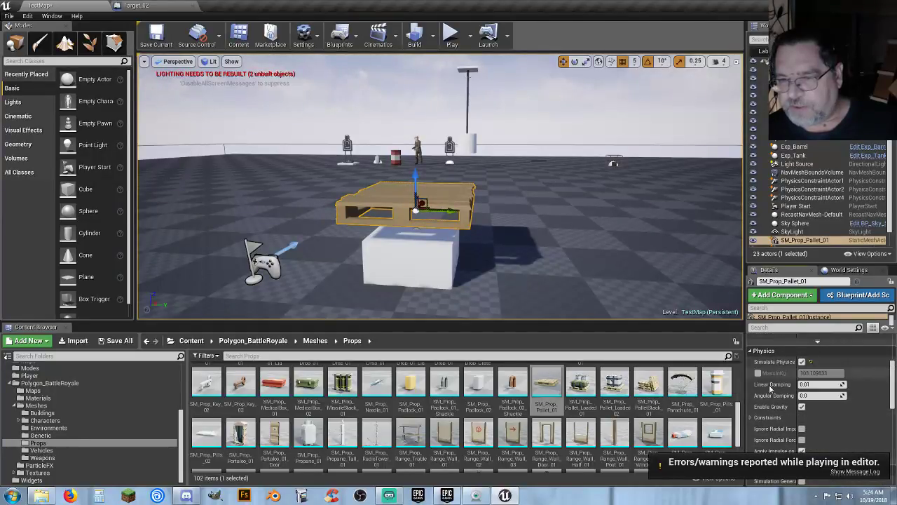
left_click(802, 362)
left_click(758, 373)
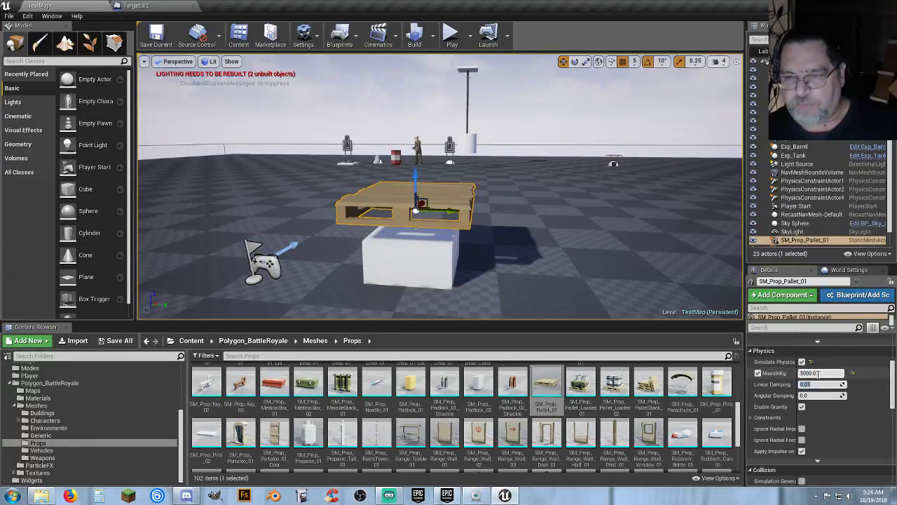
key("Return")
- Play-test the physics-enabled pallet by jumping onto it and backing away to observe its tilt, and end the session
left_click(451, 35)
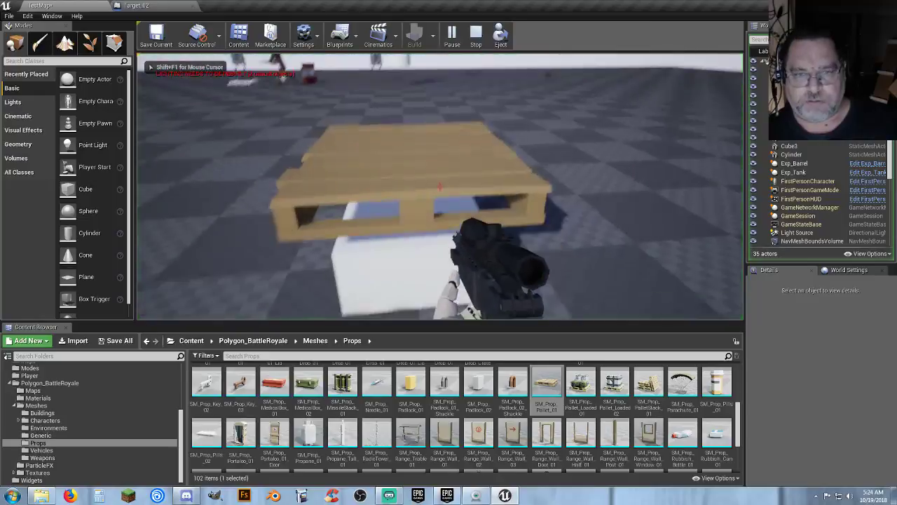
key("space")
key("w")
key("space")
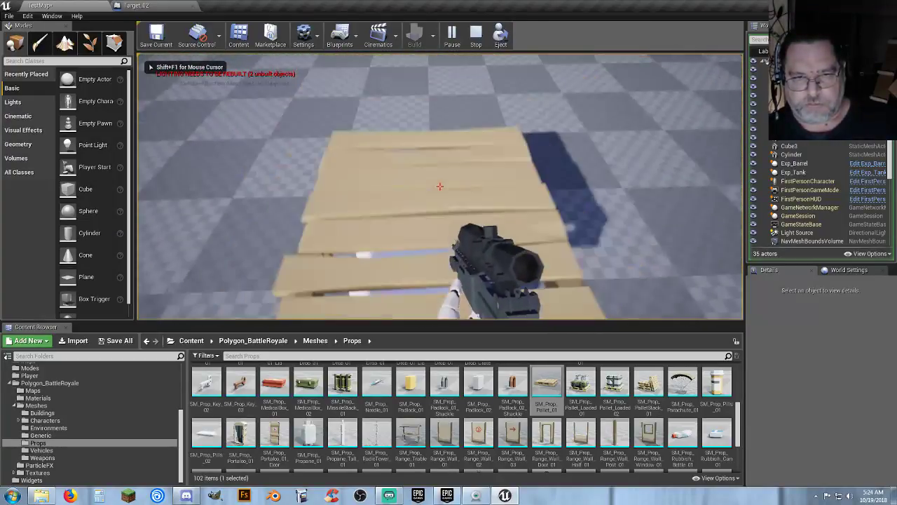
key("w")
key("s")
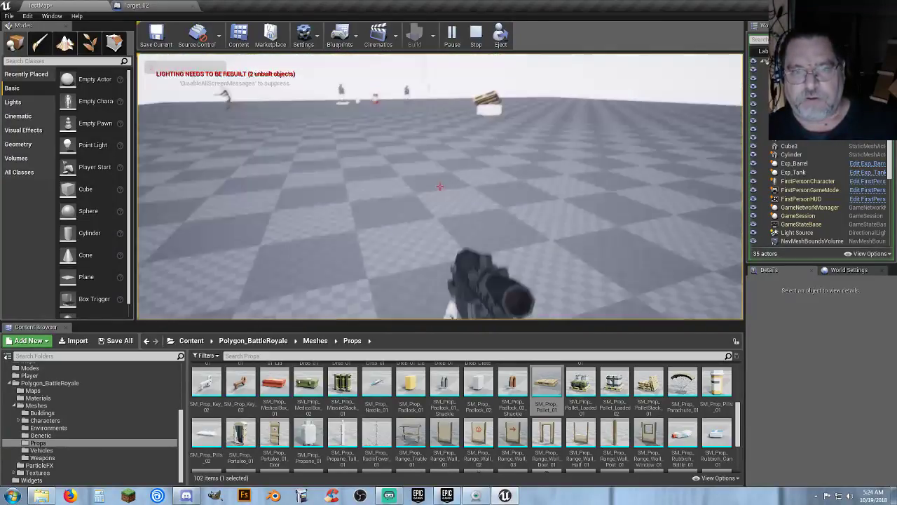
key("w")
key("shift+F1")
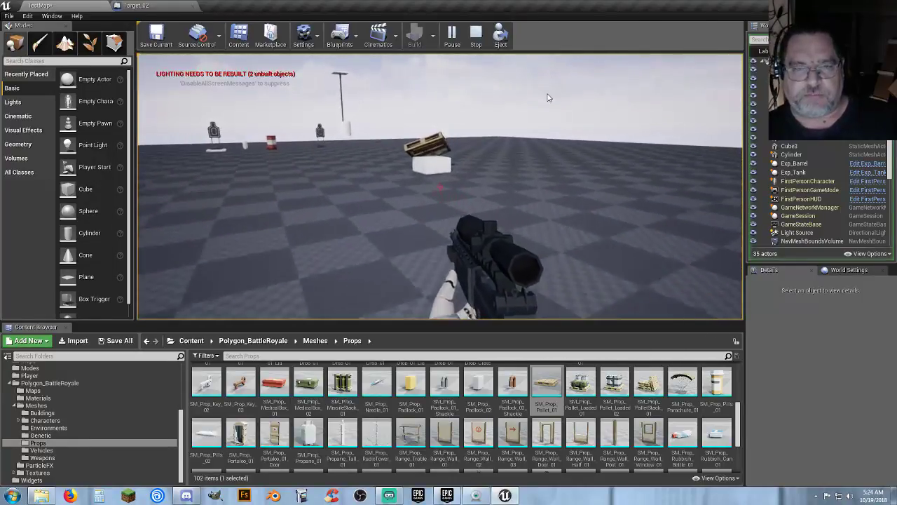
key("Escape")
- Raise the pallet's physics constraint into the gap above the cube and play-test the pallet's movement
key("w")
right_click_drag(526, 170, 526, 144)
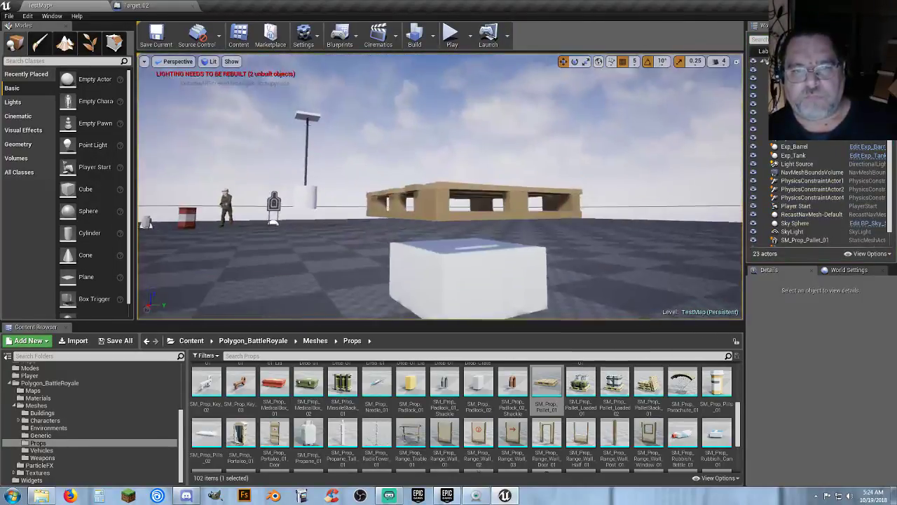
right_click_drag(673, 105, 683, 122)
left_click(454, 230)
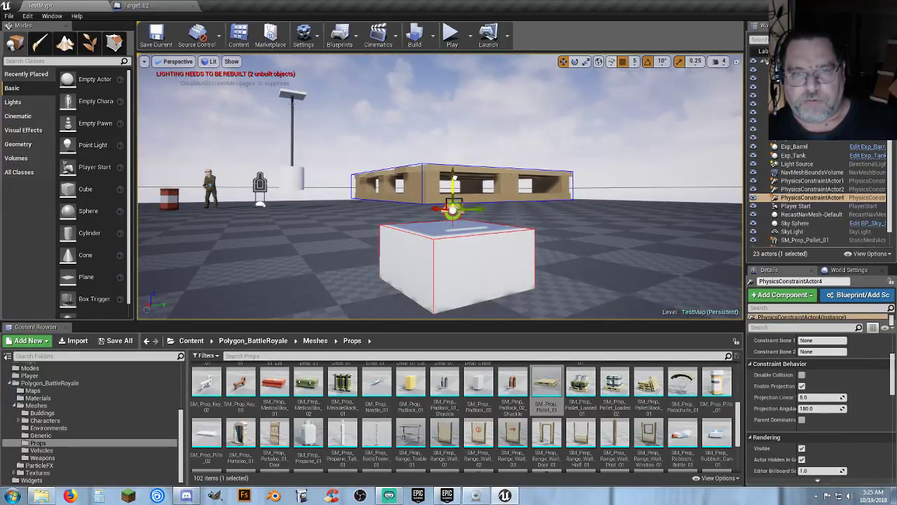
left_click(451, 33)
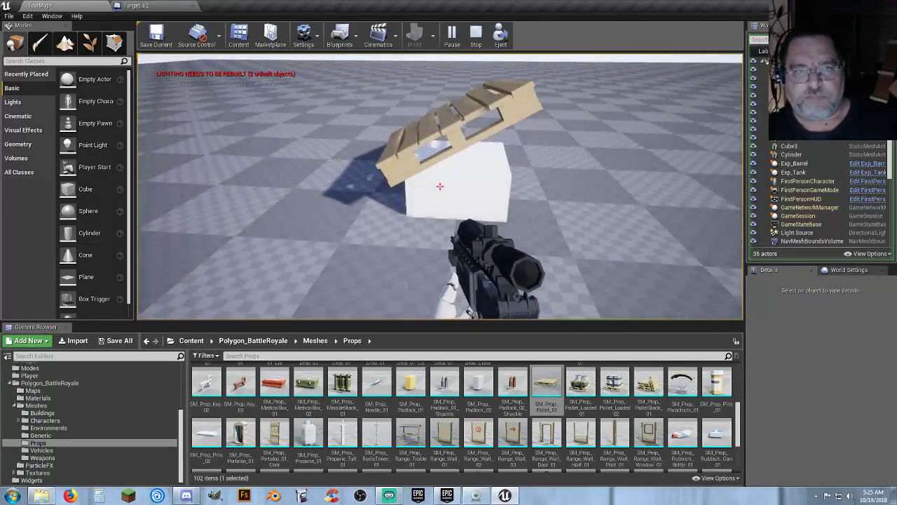
key("Escape")
- Sink the cube into the floor beneath the pallet and play-test how the pallet swings
left_click(454, 177)
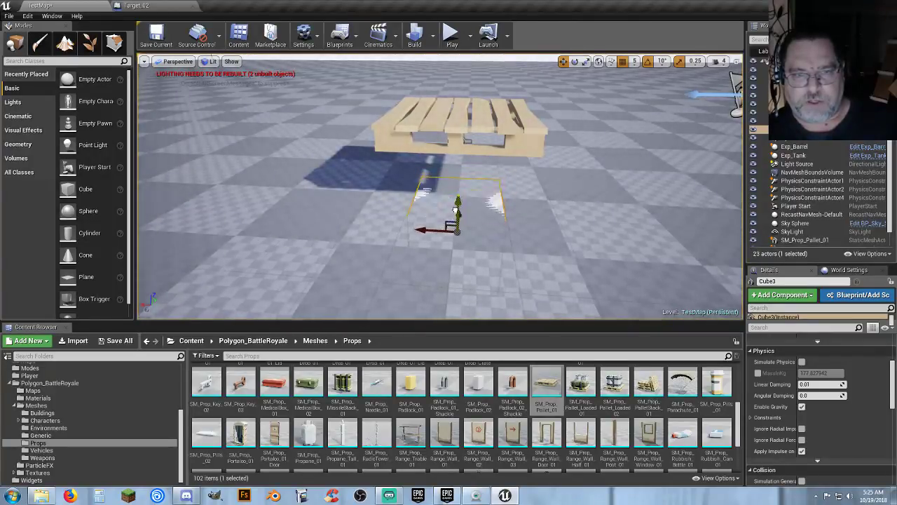
left_click(452, 35)
key("w")
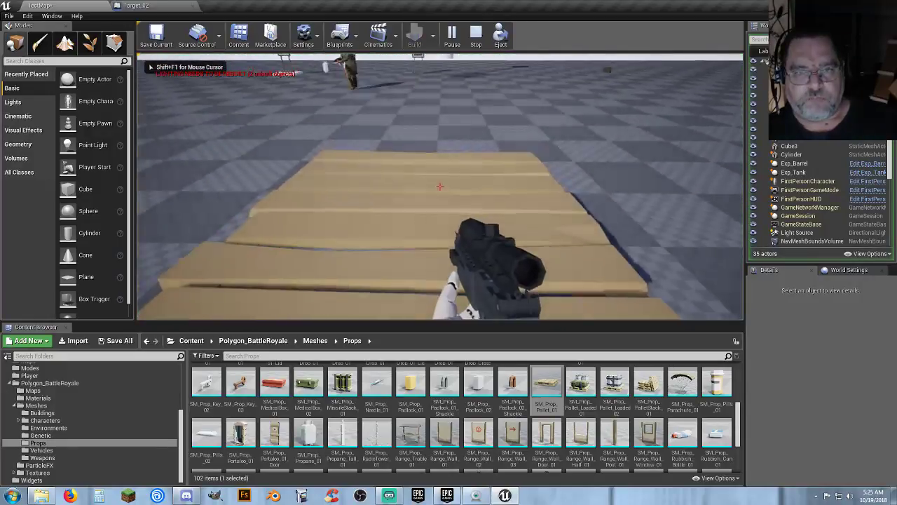
key("w")
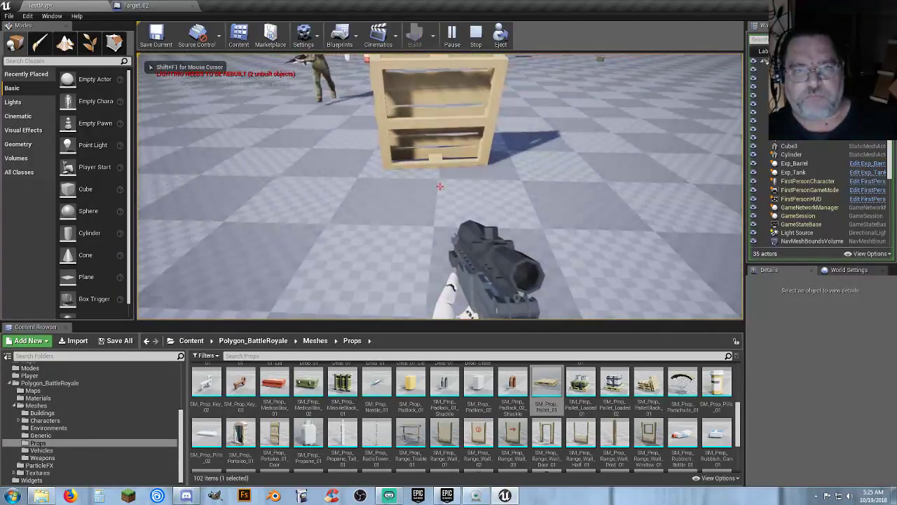
key("Escape")
- Raise the physics constraint up into the underside of the pallet and play-test the result
right_click_drag(454, 149, 454, 105)
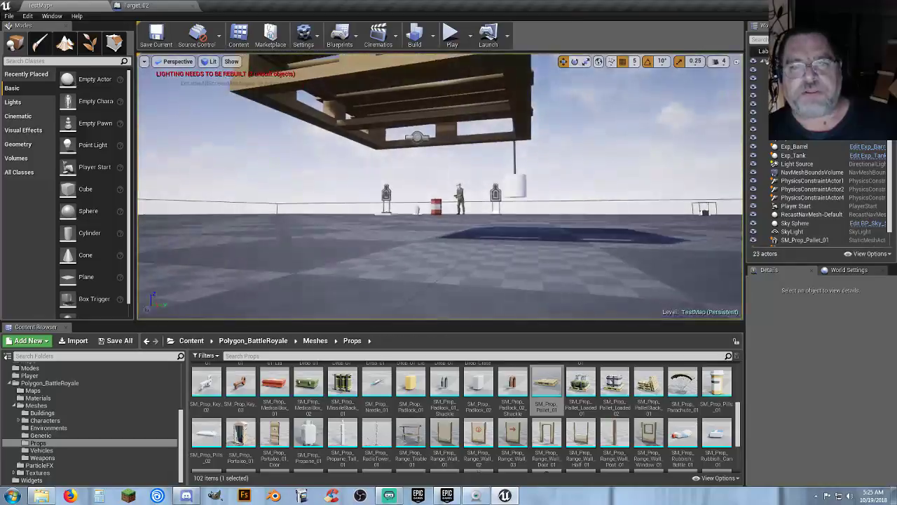
left_click(417, 137)
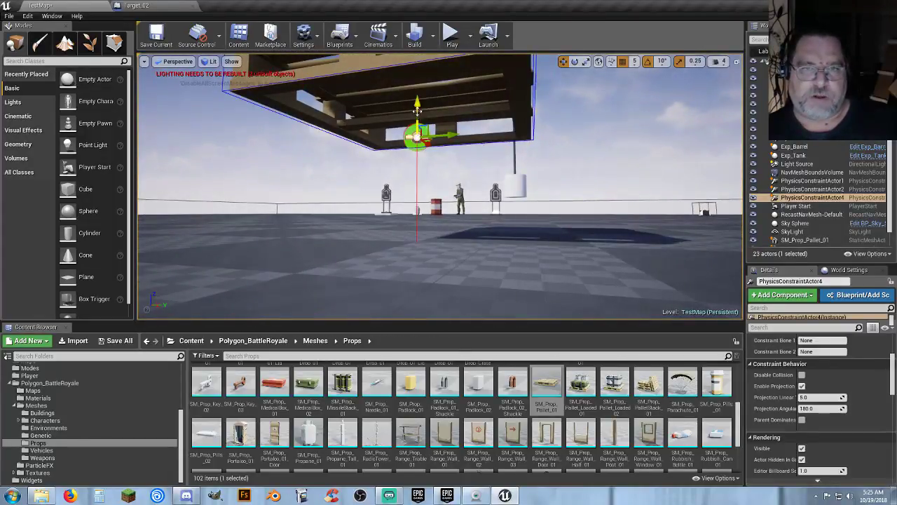
left_click_drag(417, 105, 416, 89)
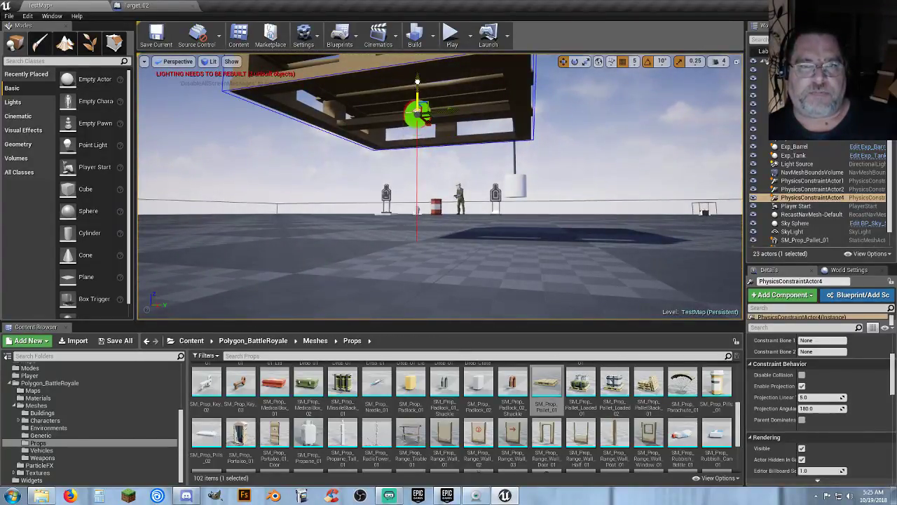
left_click(452, 34)
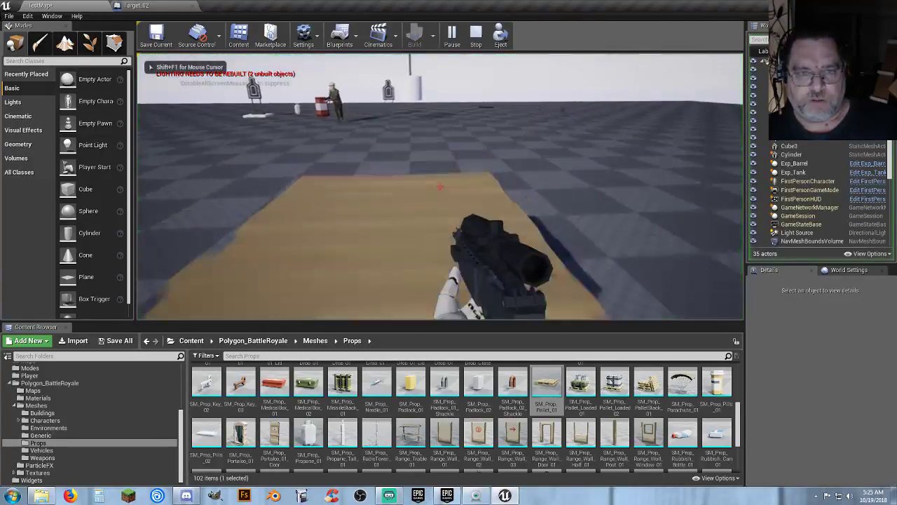
key("s")
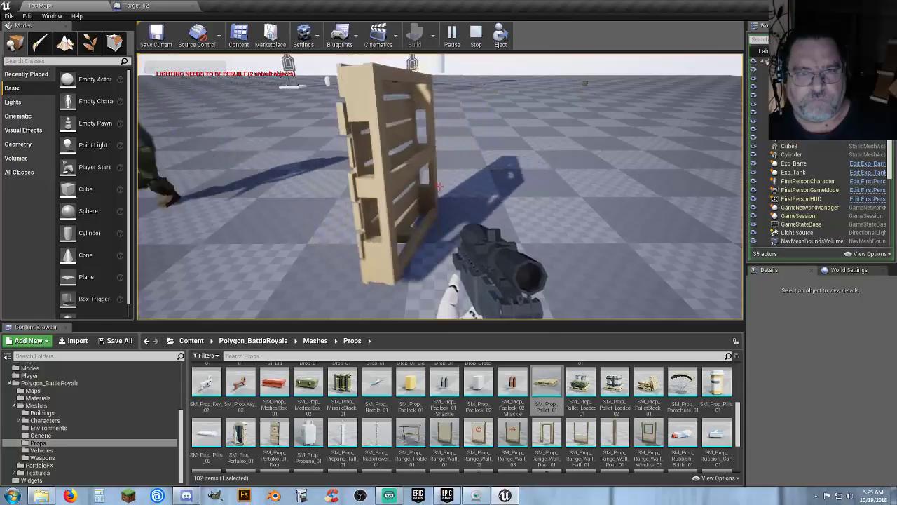
key("Escape")
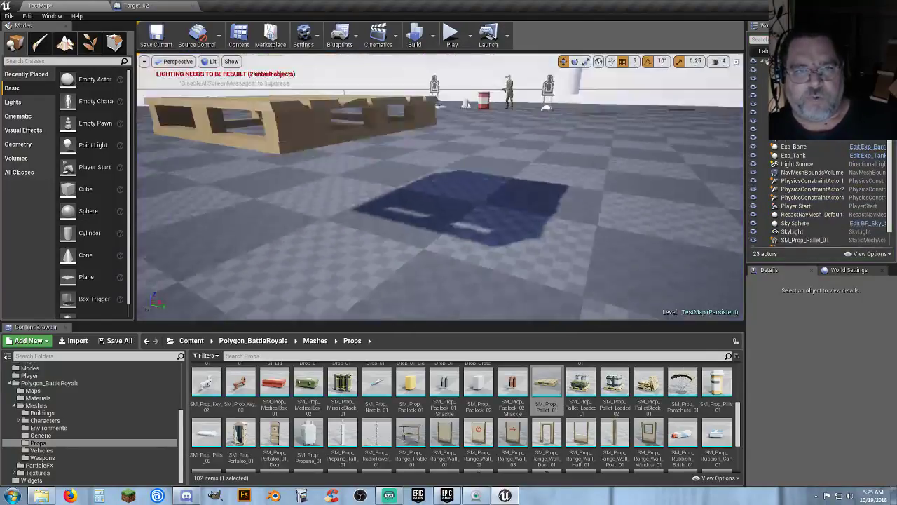
- Select PhysicsConstraintActor4 and lower it well below the pallet, close to the floor
key("w")
right_click_drag(440, 186, 491, 120)
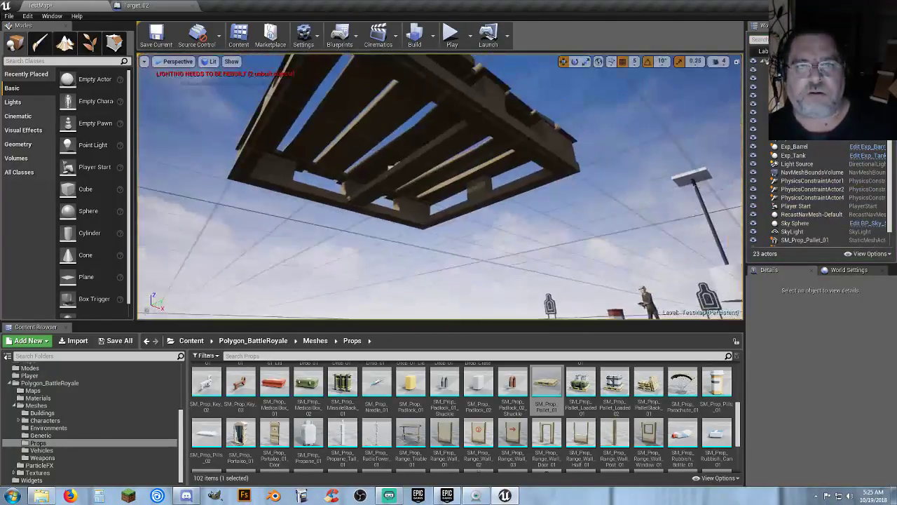
right_click_drag(440, 161, 428, 169)
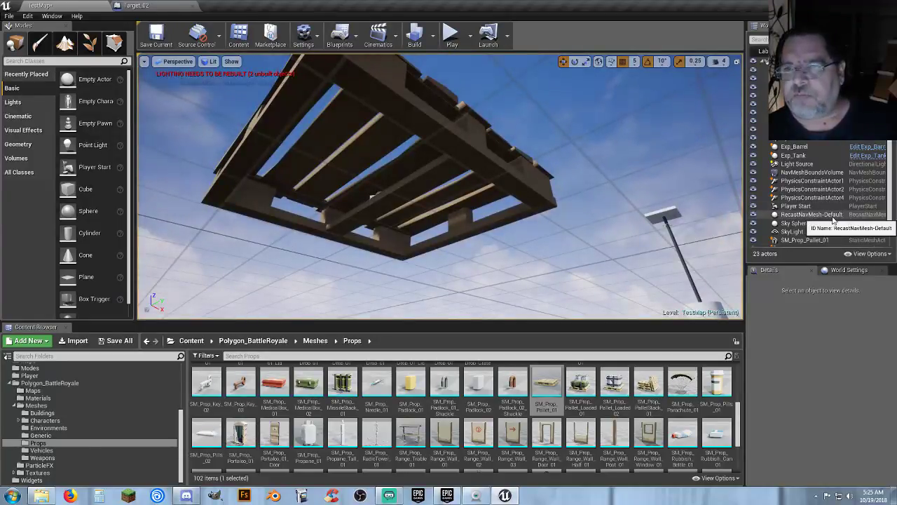
scroll(806, 210, "down", 1)
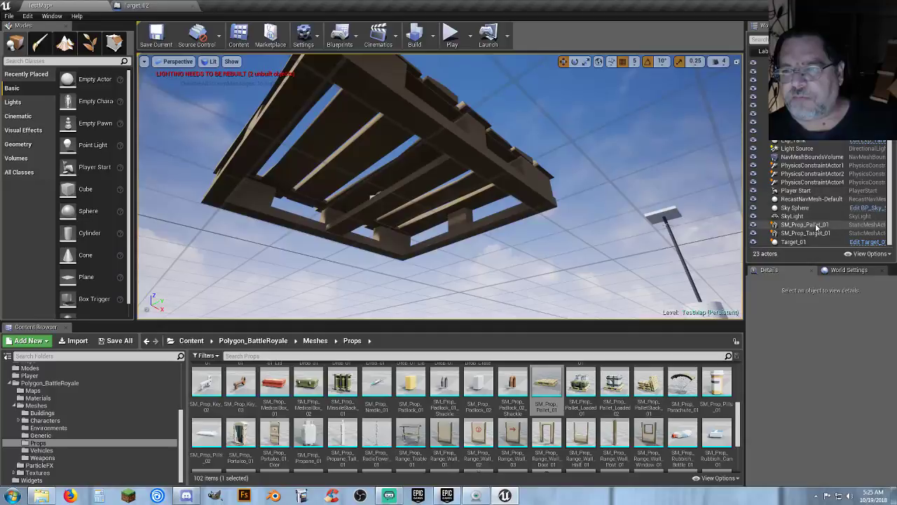
left_click(799, 182)
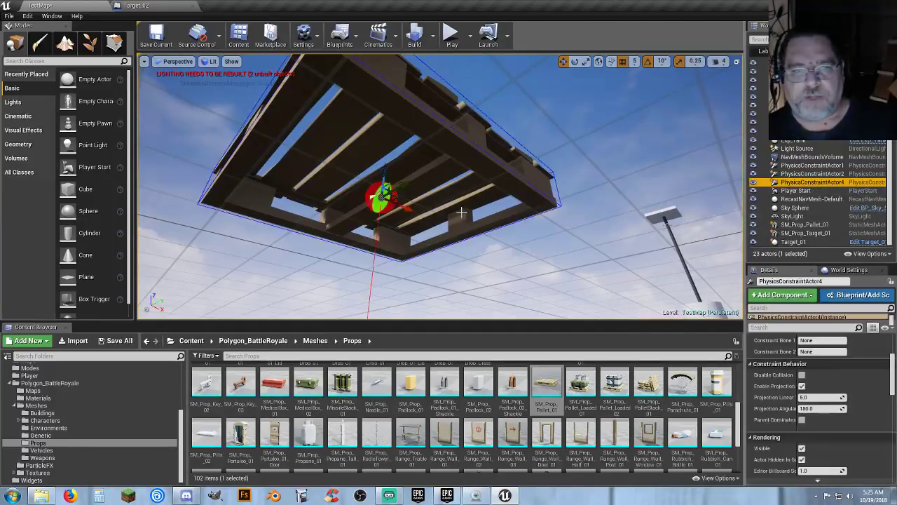
key("f")
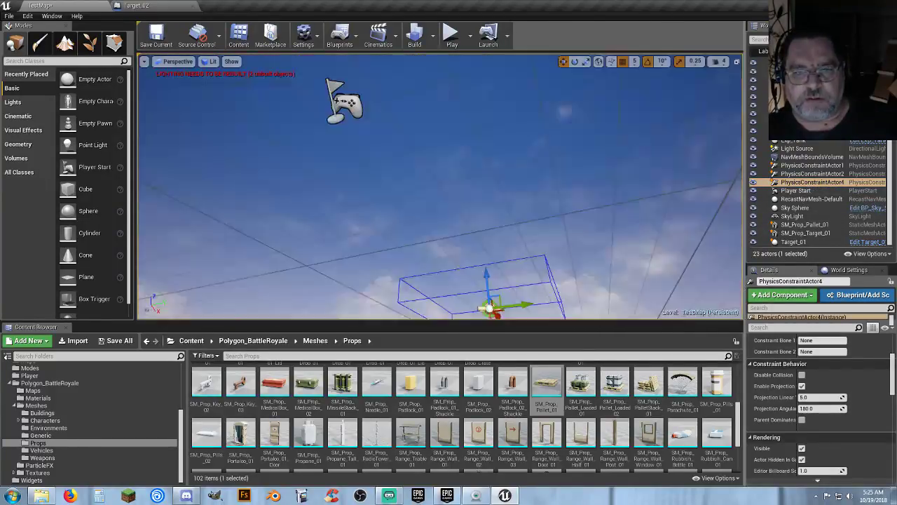
right_click_drag(440, 187, 440, 231)
left_click_drag(424, 128, 429, 174)
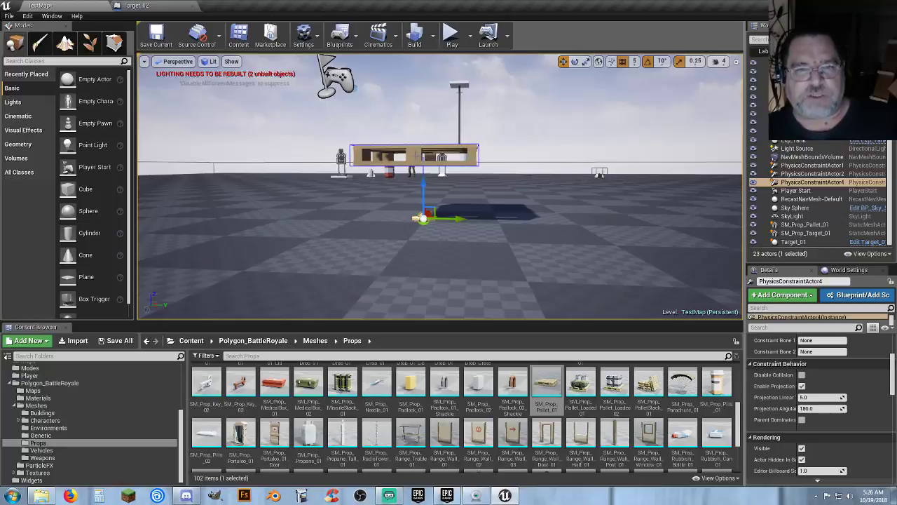
- Lower the pallet to just above the physics constraint and play-test the pallet's reaction
left_click(422, 152)
left_click_drag(424, 134, 429, 175)
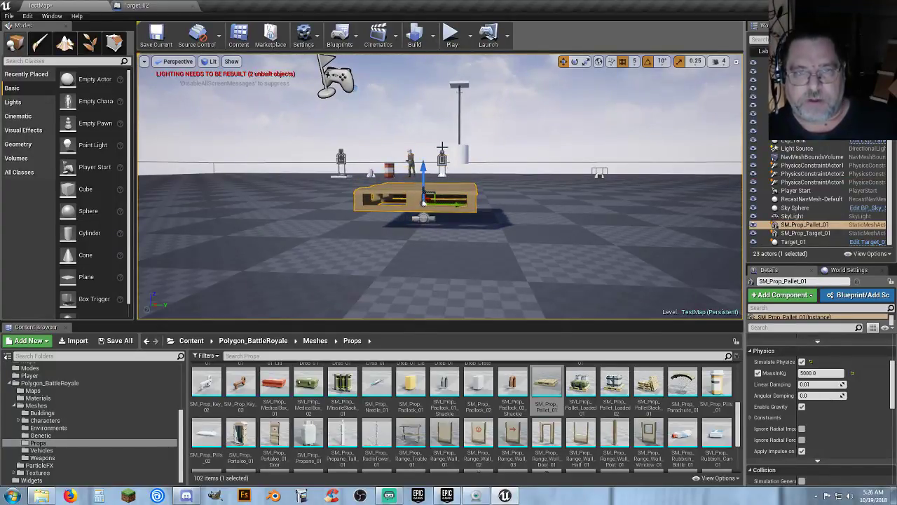
left_click(452, 35)
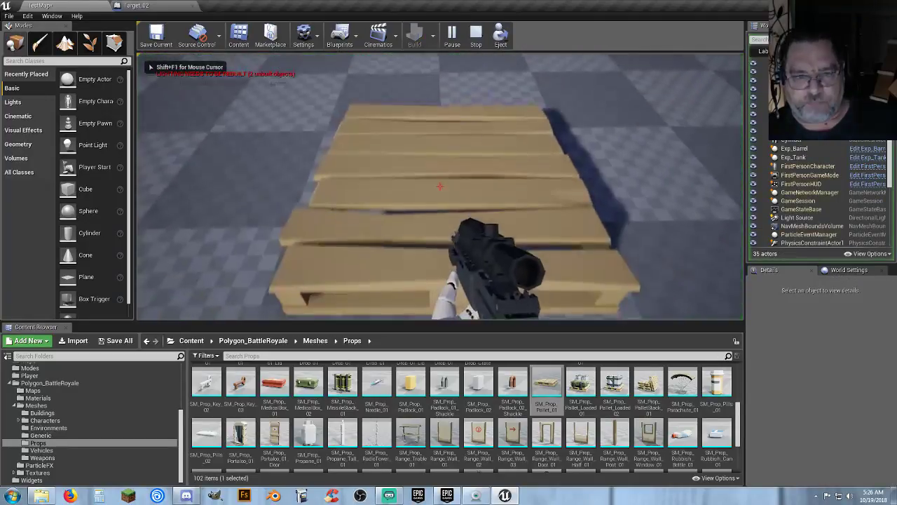
key("s")
key("w")
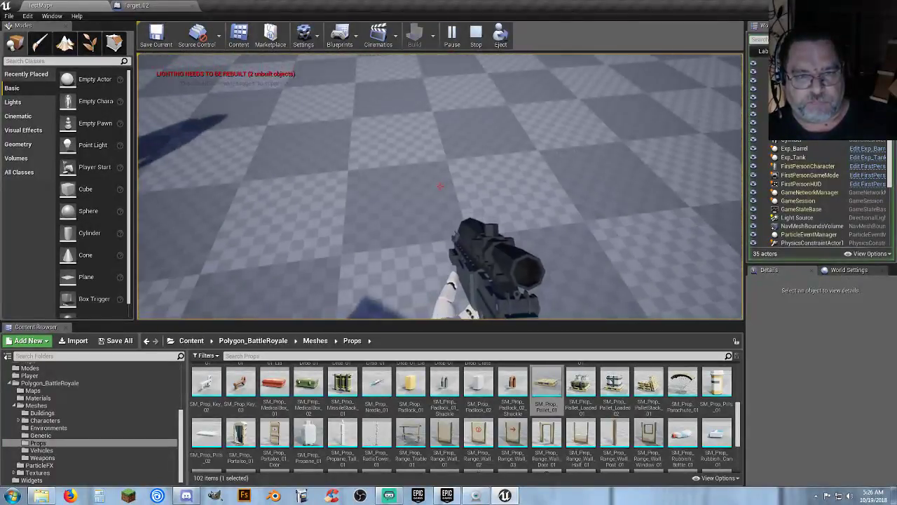
key("Escape")
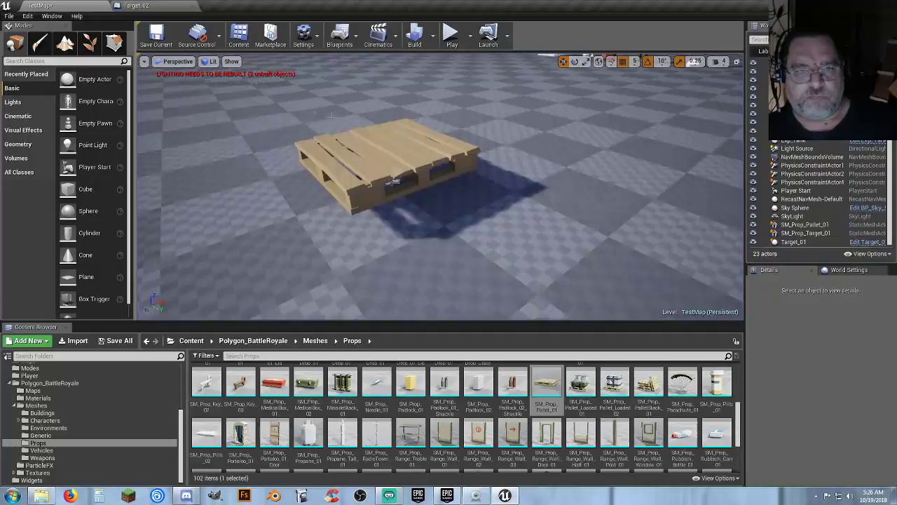
- Delete the test pallet from the level
left_click(393, 180)
key("Delete")
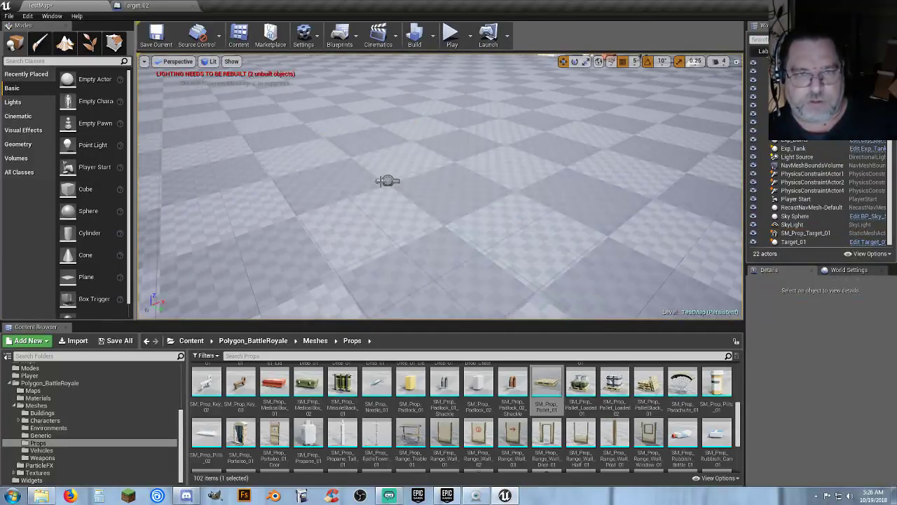
- Delete the leftover test physics constraint from the floor and the Cube3 test cube from the level
left_click(390, 184)
key("Delete")
scroll(400, 192, "up", 10)
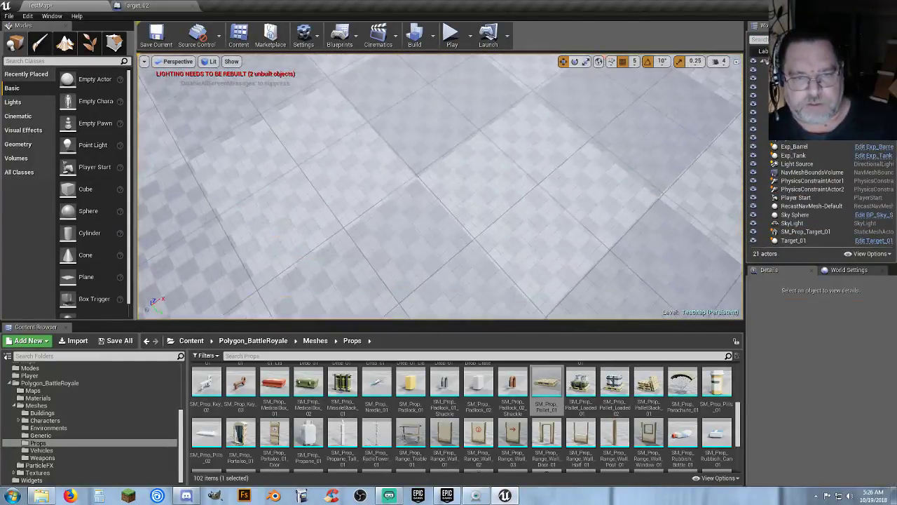
scroll(407, 196, "down", 8)
left_click(409, 183)
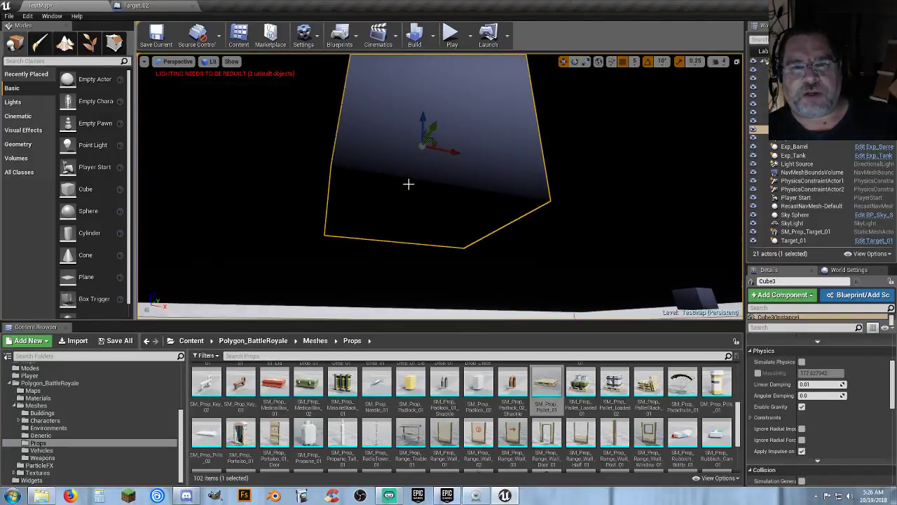
key("Delete")
right_click_drag(233, 88, 378, 126)
right_click_drag(298, 169, 297, 151)
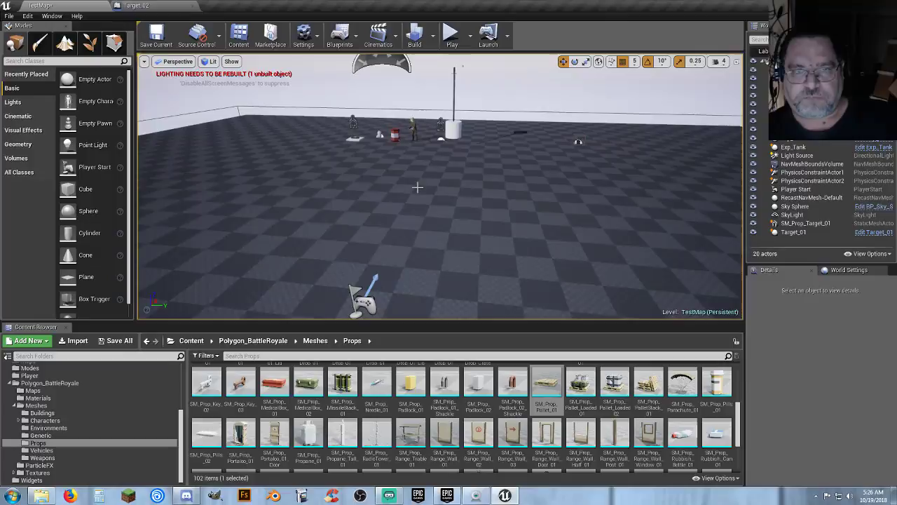
- Save all modified content of the project and close its editor
left_click(116, 341)
left_click(527, 330)
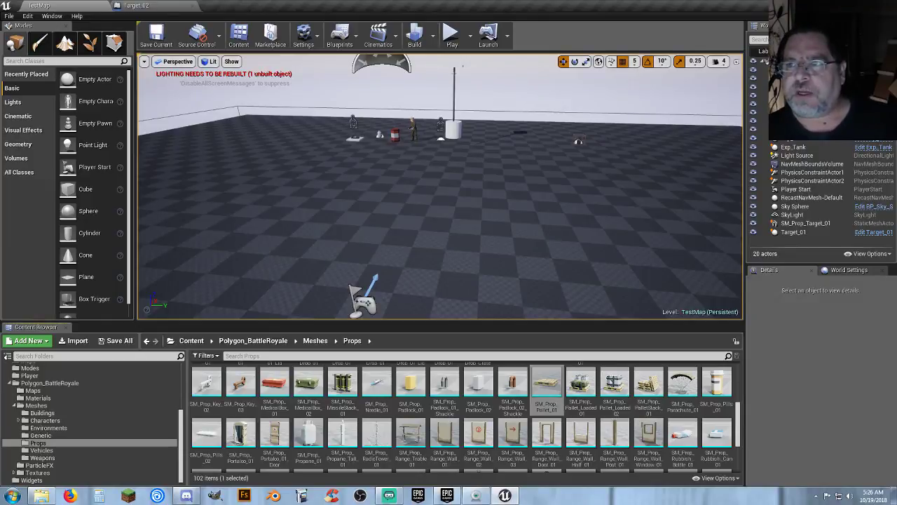
left_click(886, 5)
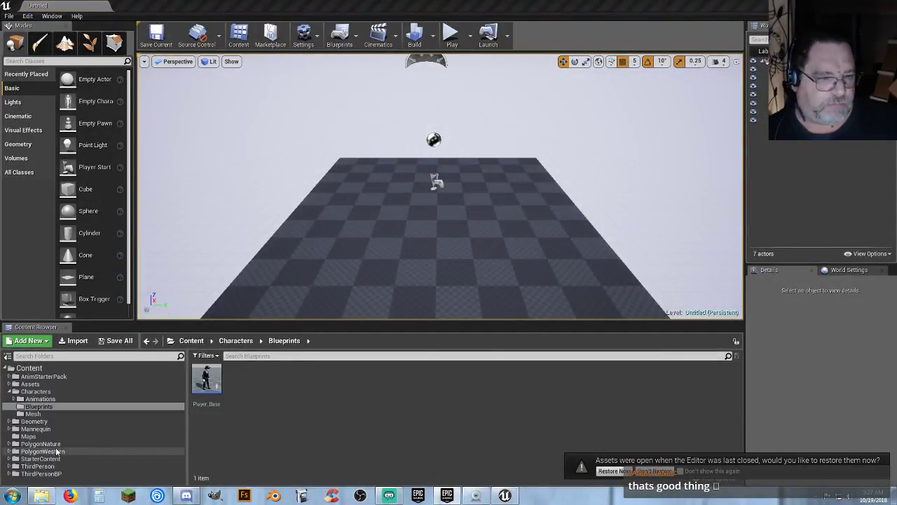
- Open the Small_Test level from the Maps folder, declining to restore the previously open assets, and look around it
left_click(28, 435)
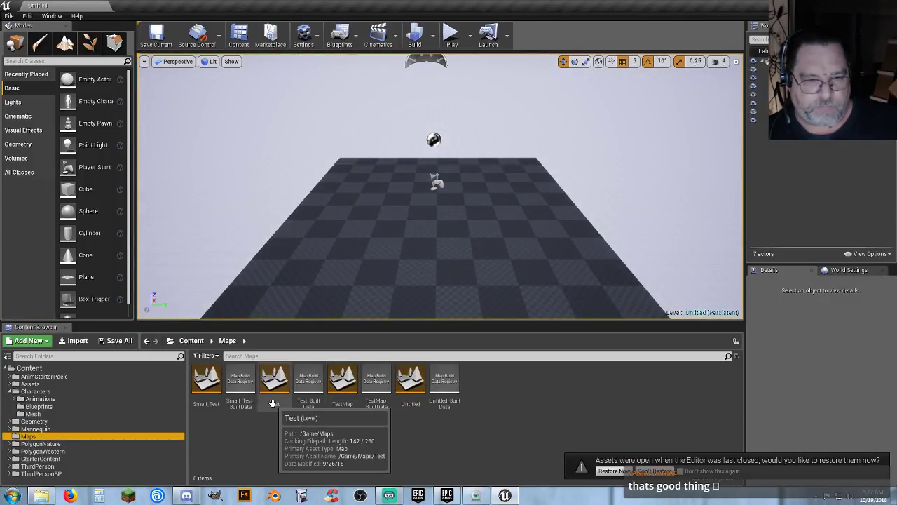
double_click(199, 405)
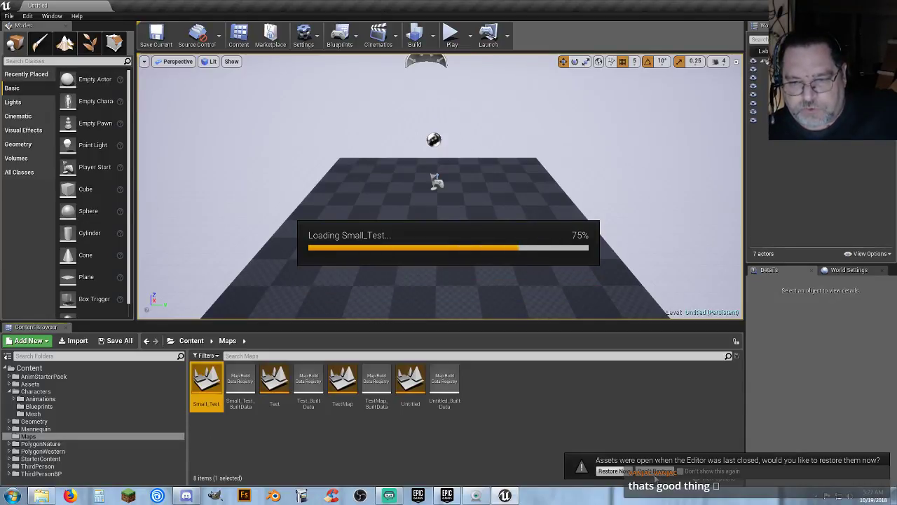
left_click(655, 474)
right_click_drag(526, 218, 210, 175)
right_click_drag(439, 186, 210, 186)
right_click_drag(466, 207, 480, 67)
- Play-test Small_Test by running the character through the checkpoints, and end the session
left_click(415, 139)
key("w")
key("d")
key("a")
key("s")
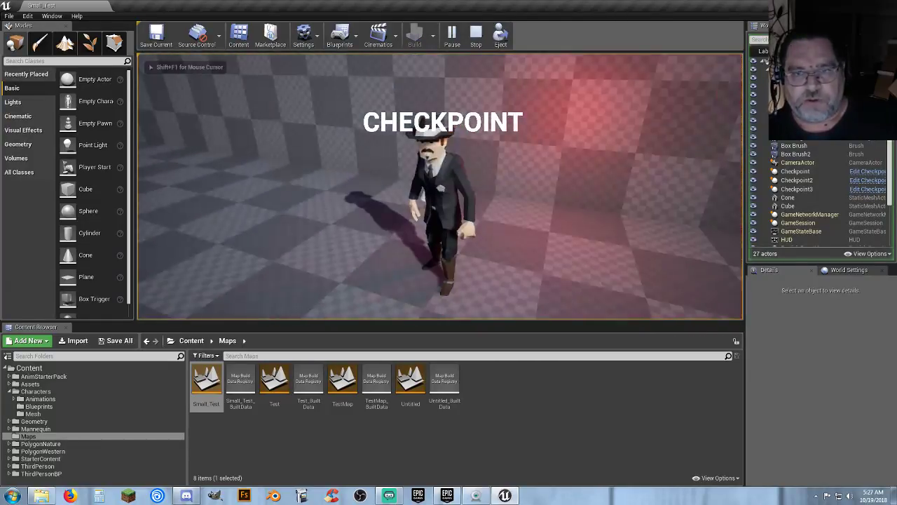
key("w")
key("a")
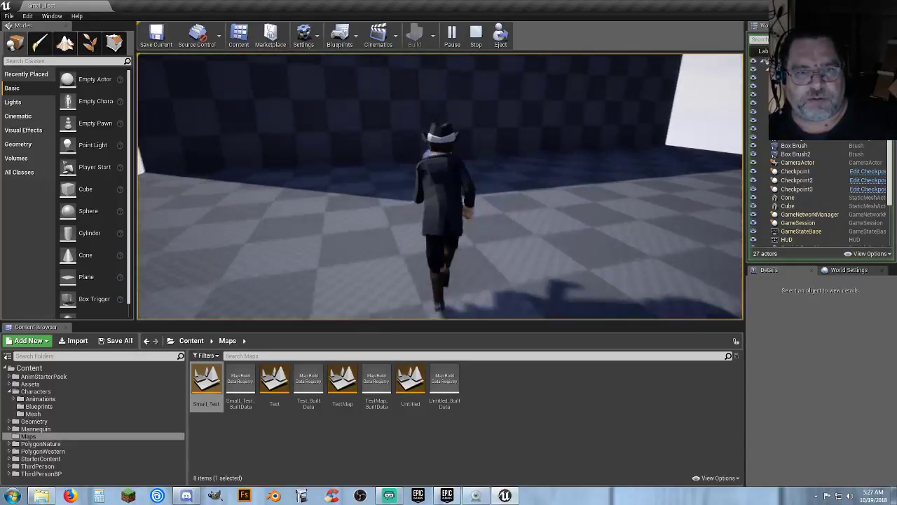
key("w")
key("d")
key("w")
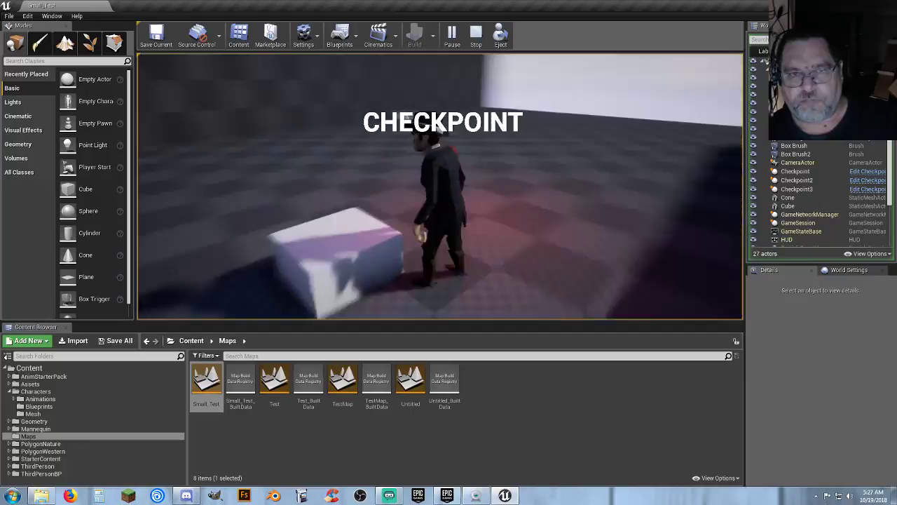
key("w")
key("Escape")
- Open the Test level and look over its landscape terrain
left_click(280, 405)
double_click(280, 405)
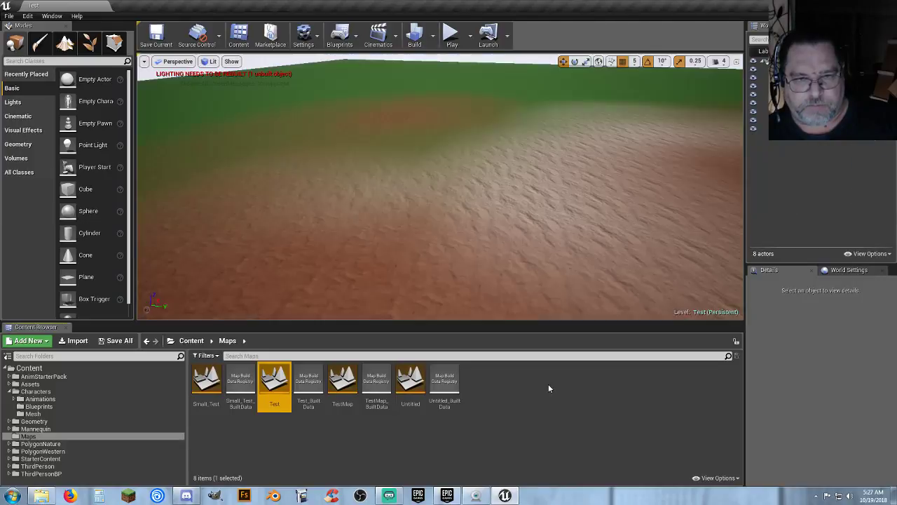
right_click_drag(499, 224, 488, 215)
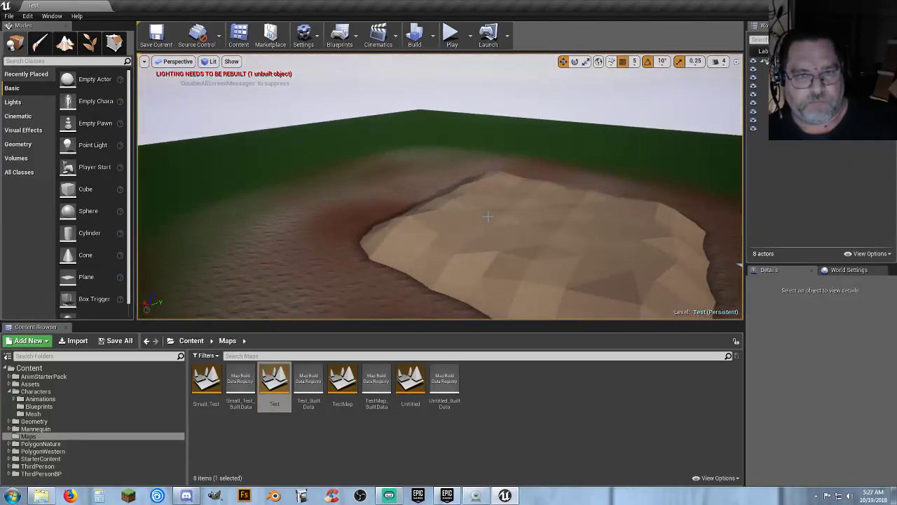
- Open the TestMap level and look around its building
double_click(344, 405)
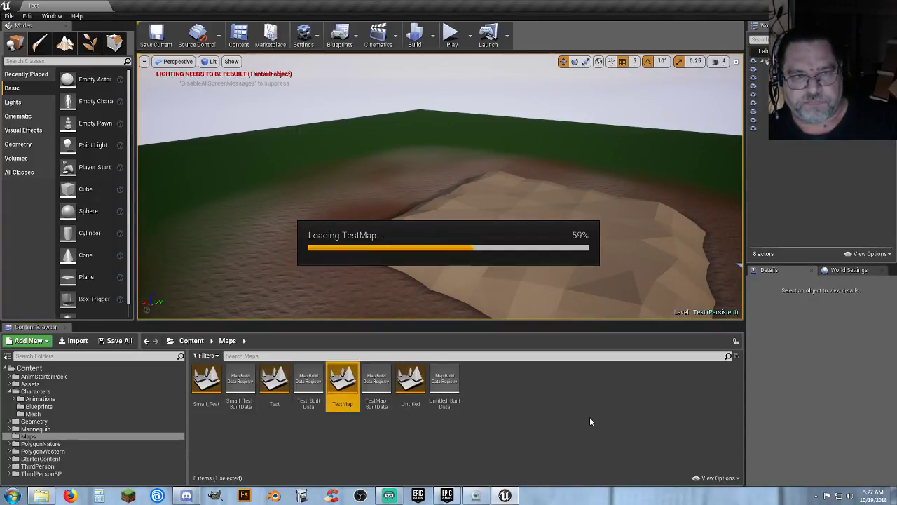
right_click_drag(457, 248, 403, 242)
key("w")
right_click_drag(462, 277, 459, 280)
- Play-test TestMap by walking through the doorway and along the stairs, and end the session
left_click(452, 33)
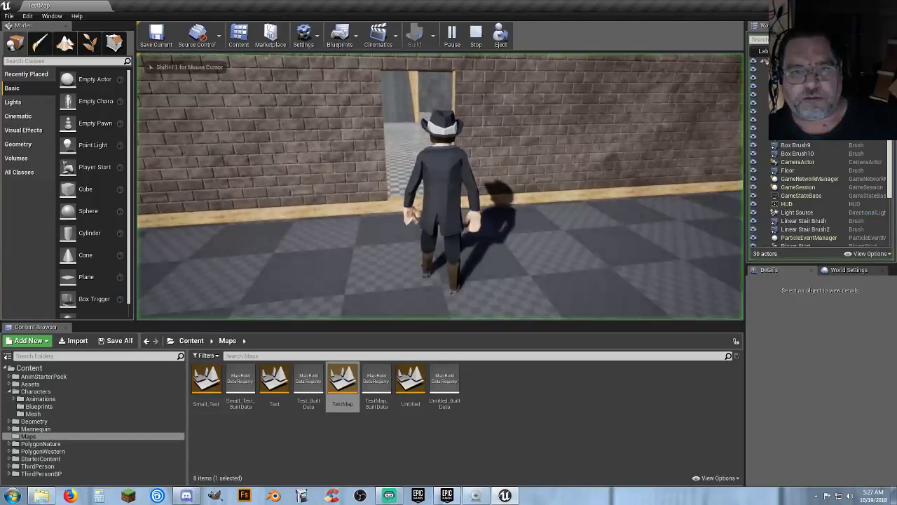
key("w")
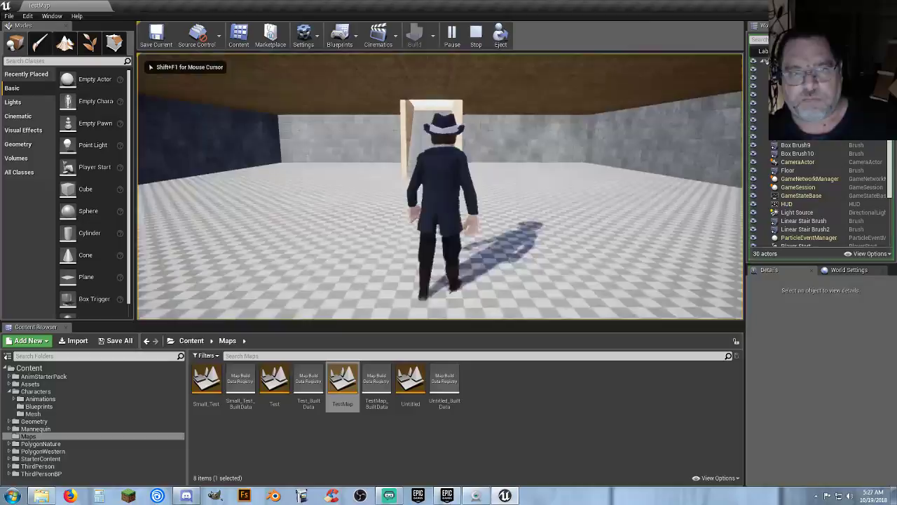
key("w")
key("w")
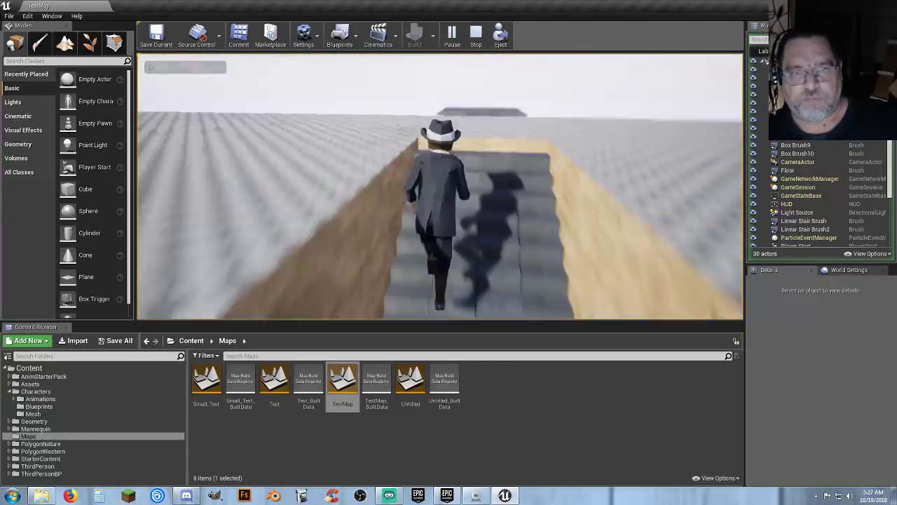
key("w")
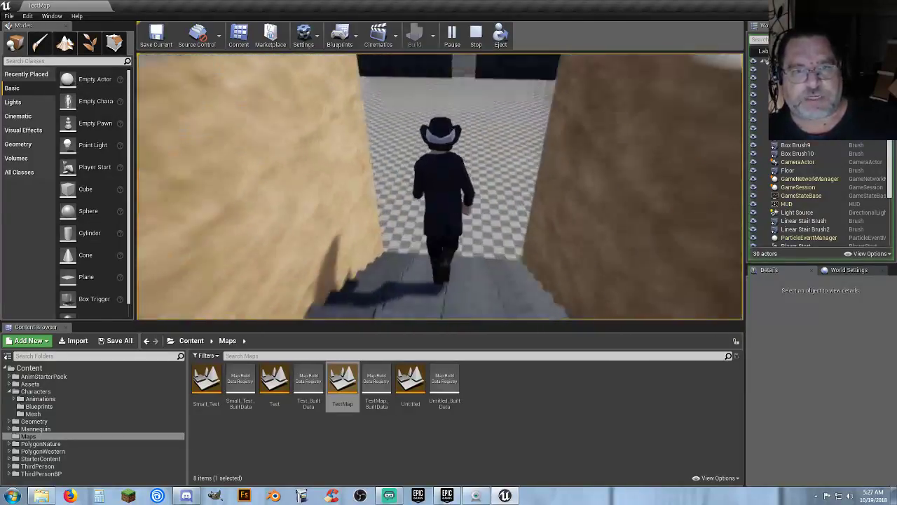
key("Escape")
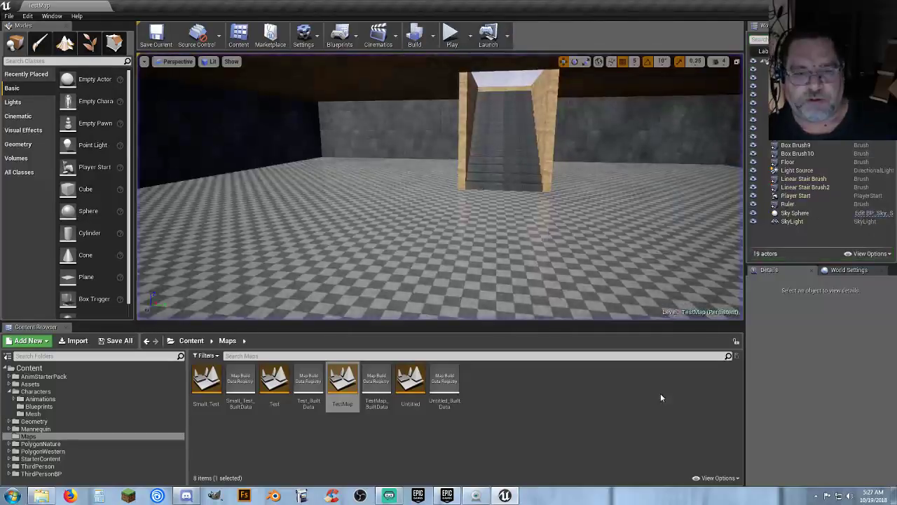
- Open the Untitled level and look around its floor
double_click(411, 385)
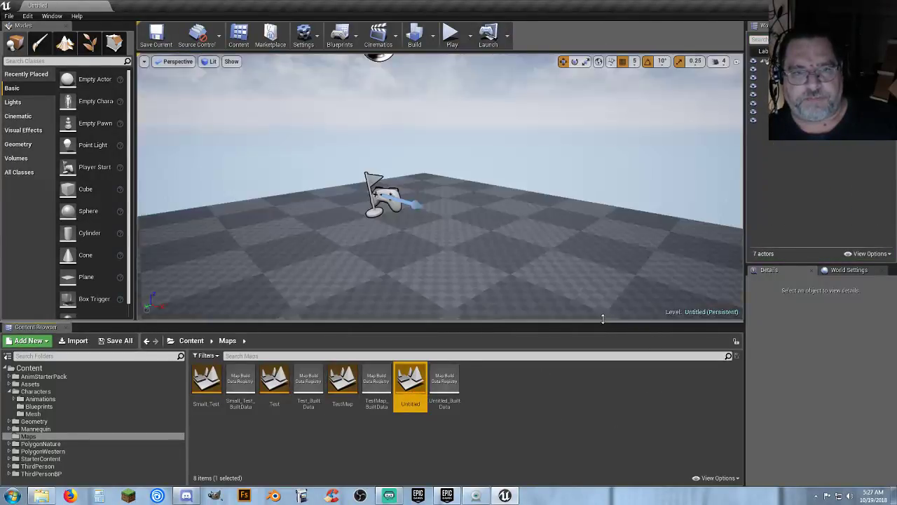
key("w")
right_click_drag(538, 283, 420, 281)
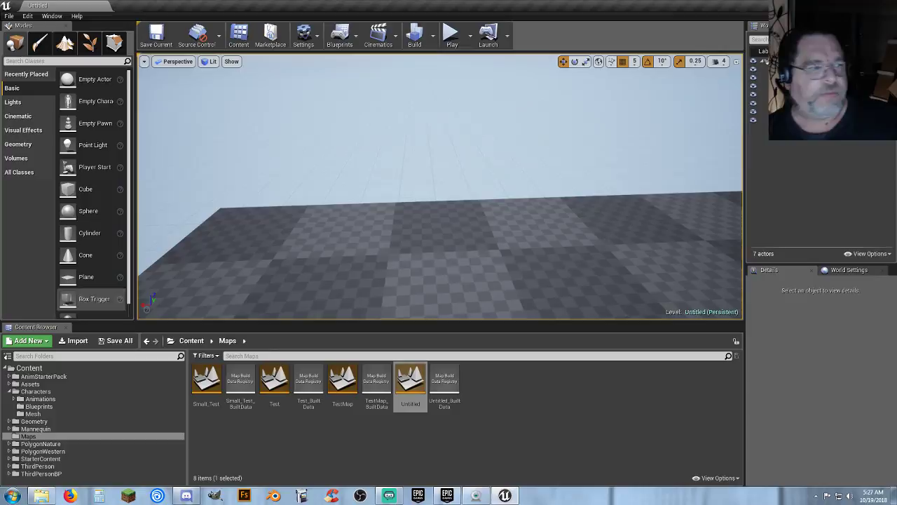
- Look through the existing projects and open the War_Cardgame project
left_click(10, 16)
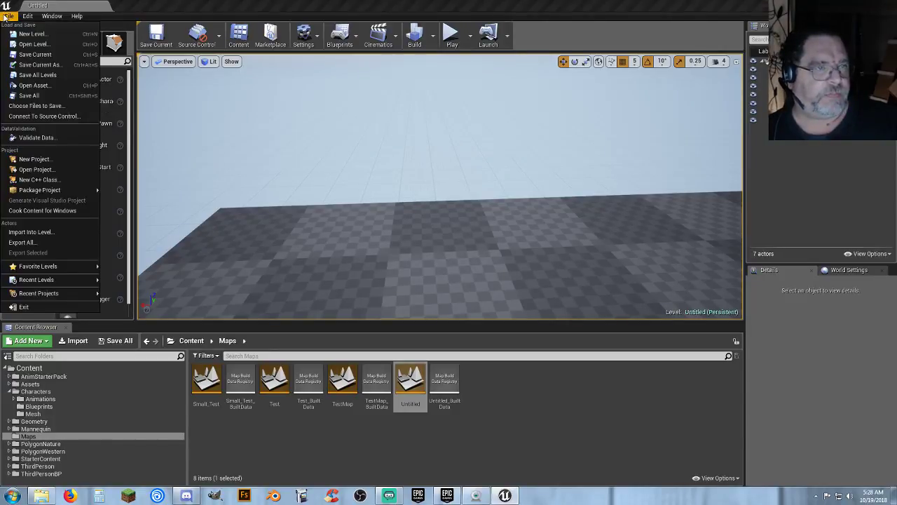
left_click(30, 171)
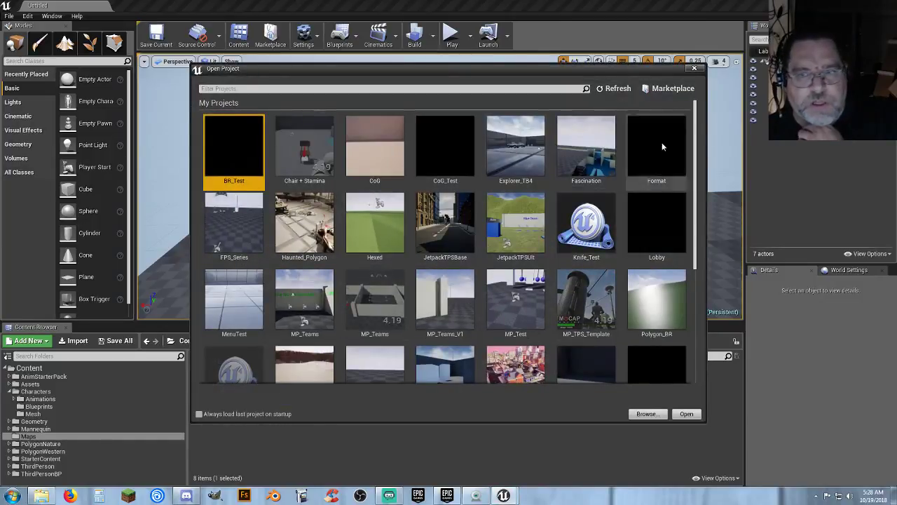
left_click_drag(697, 139, 696, 263)
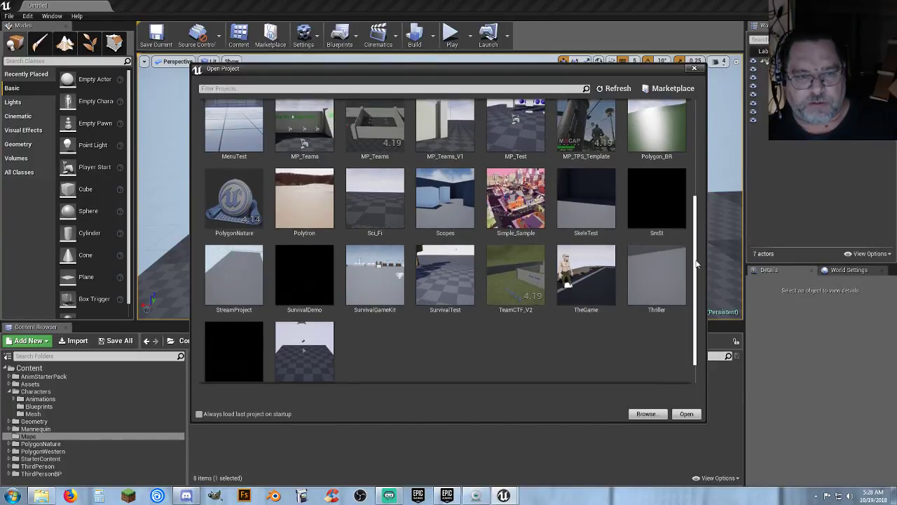
scroll(679, 202, "up", 5)
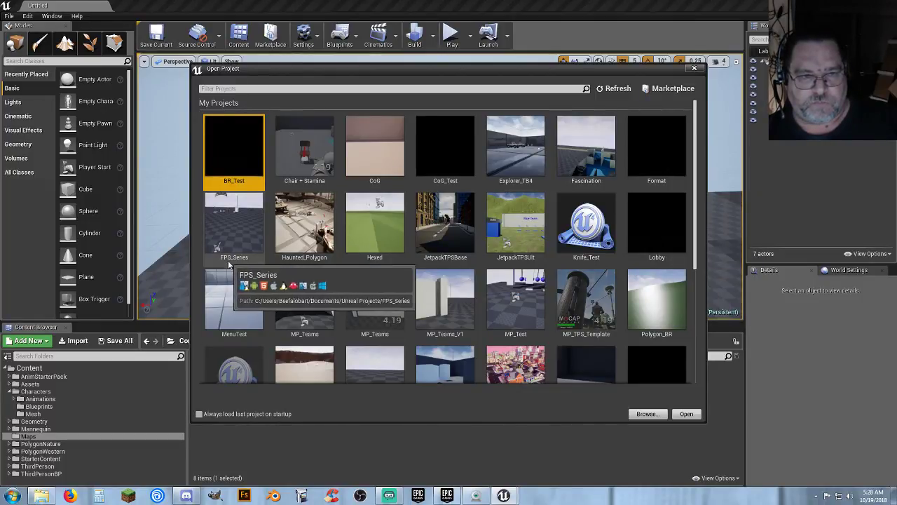
left_click(235, 231)
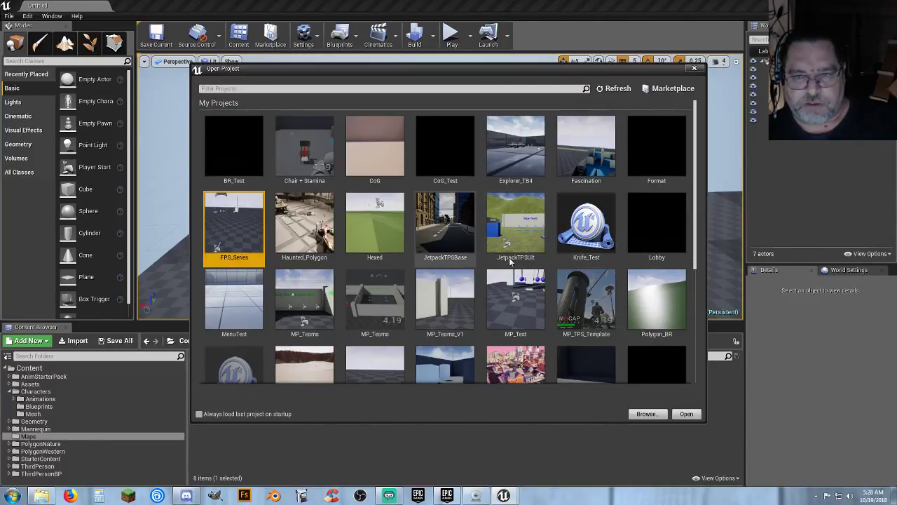
scroll(552, 258, "down", 2)
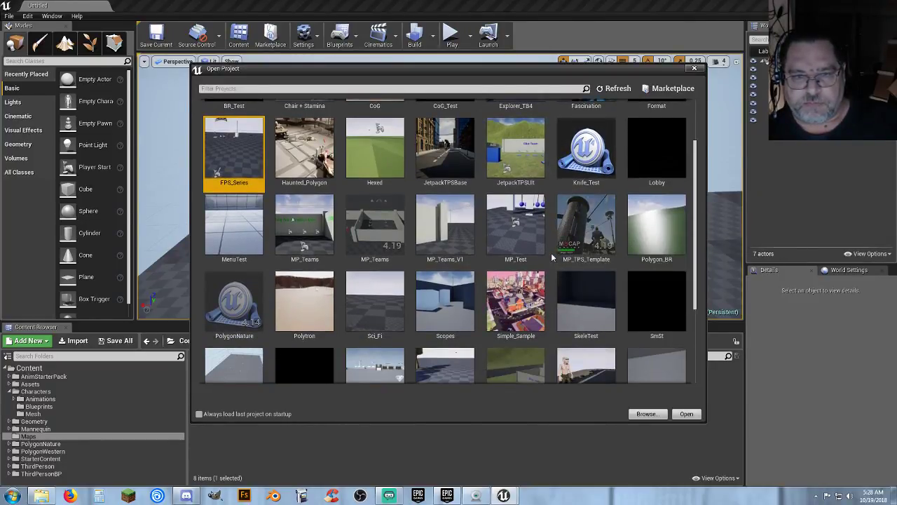
scroll(552, 258, "down", 1)
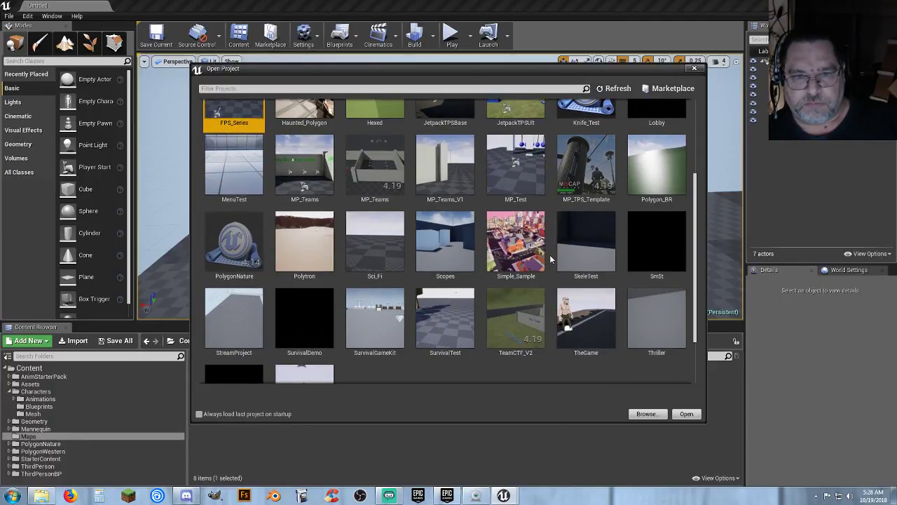
scroll(552, 259, "down", 1)
scroll(548, 260, "down", 1)
left_click(445, 184)
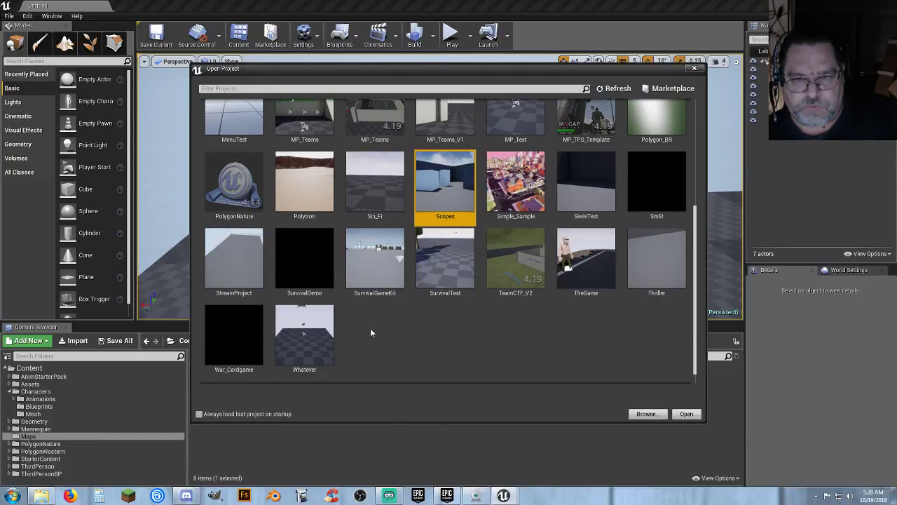
scroll(371, 333, "down", 1)
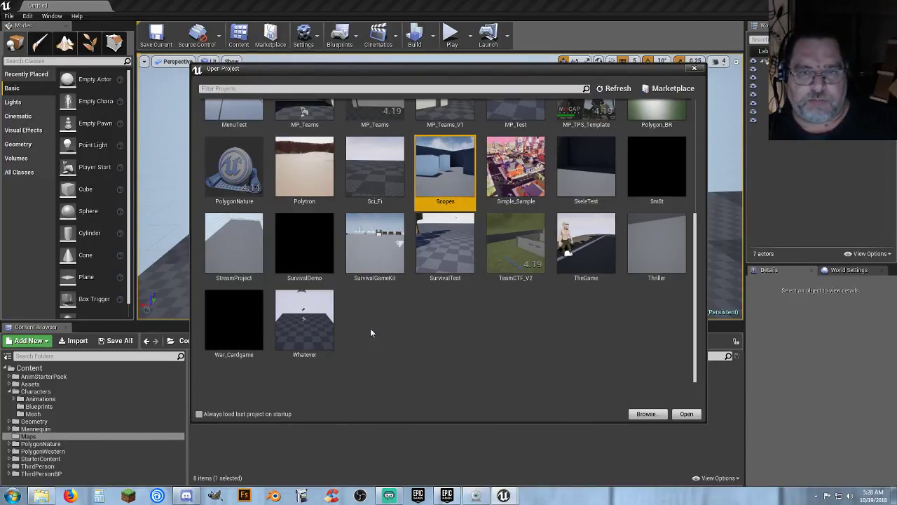
left_click(242, 319)
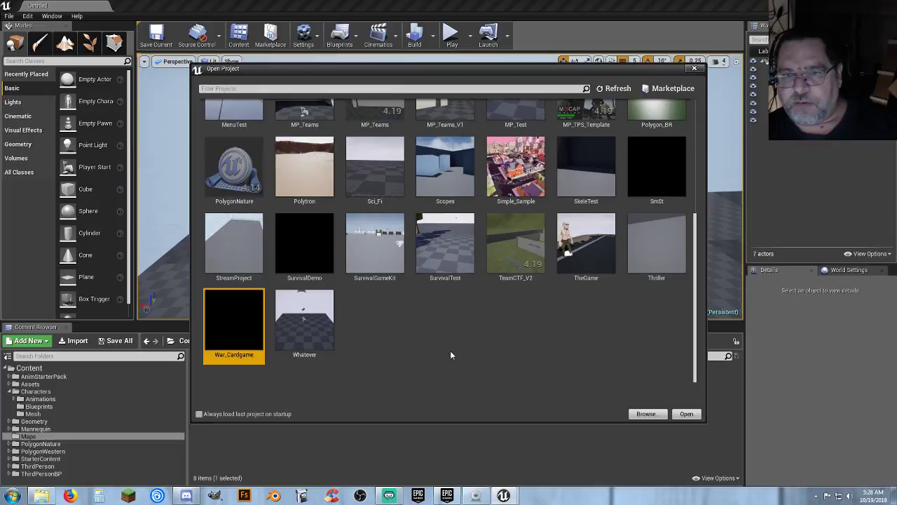
double_click(242, 319)
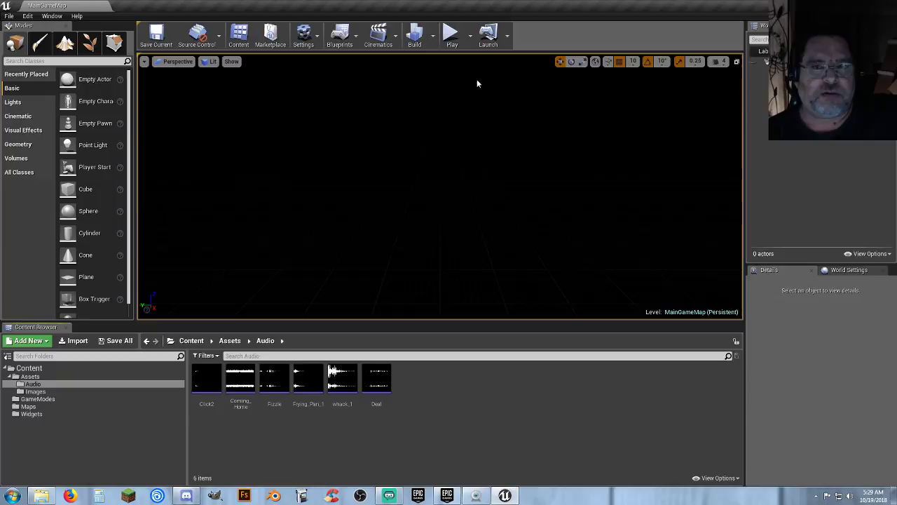
- Play-test the card game in MainGameMap by dealing four hands
left_click(451, 33)
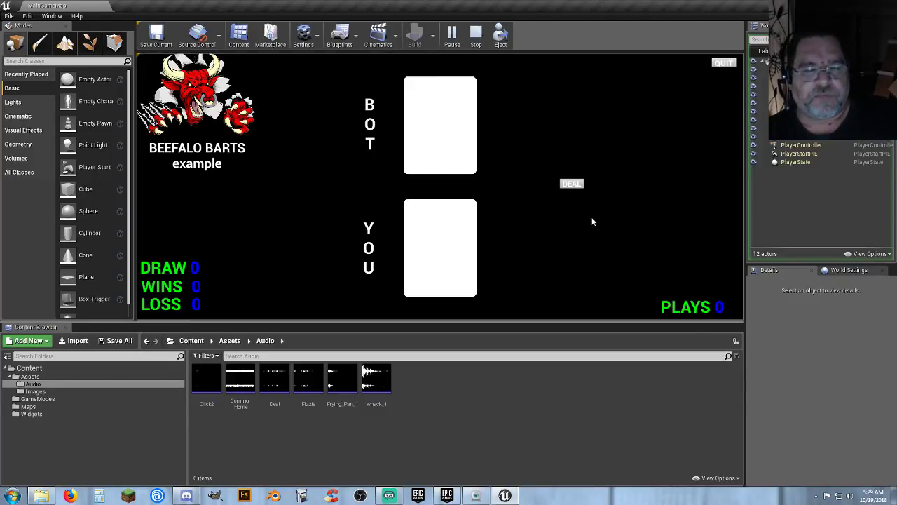
left_click(573, 184)
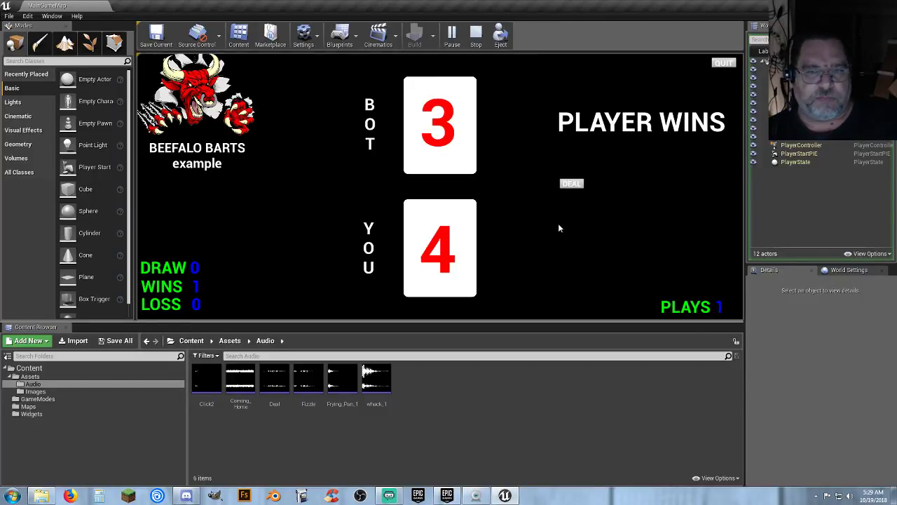
left_click(571, 184)
left_click(567, 185)
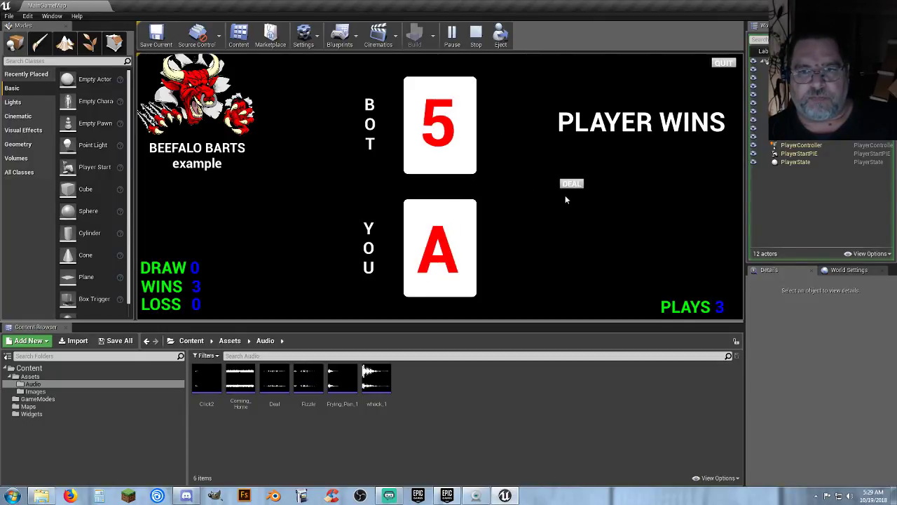
left_click(572, 185)
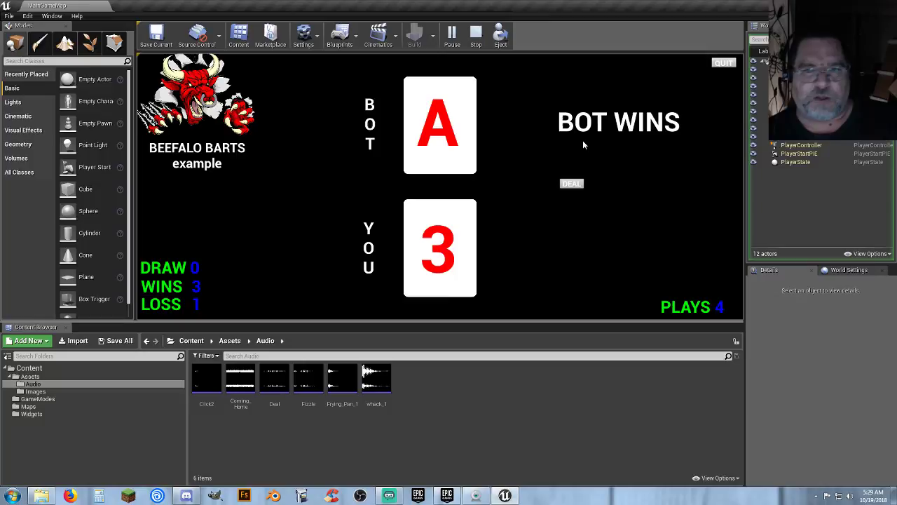
- Continue play-testing the card game by dealing many more hands in quick succession, and quit the play session
left_click(568, 186)
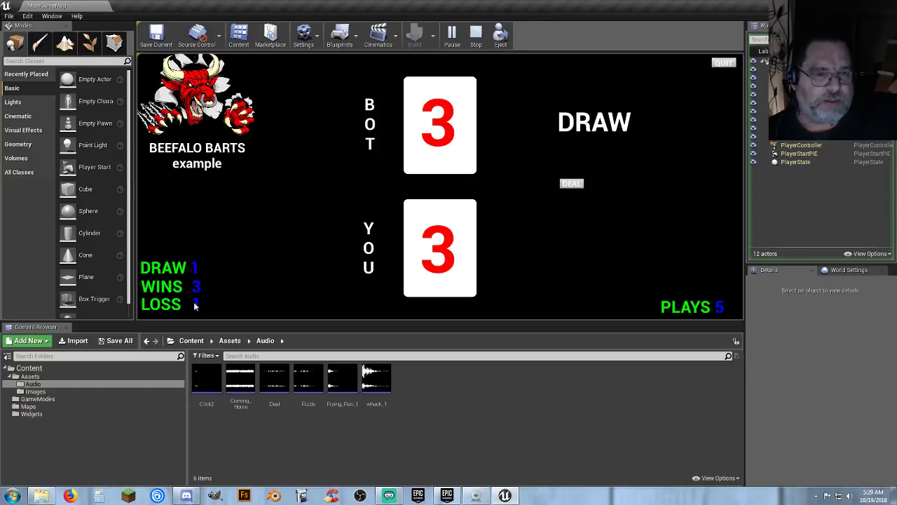
left_click(569, 184)
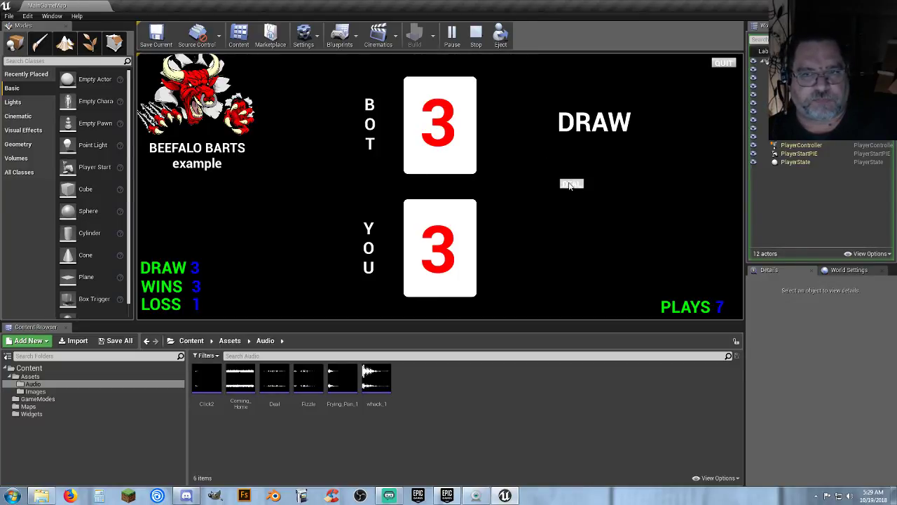
left_click(570, 185)
left_click(570, 185)
left_click(571, 187)
left_click(572, 188)
left_click(572, 187)
left_click(571, 186)
left_click(571, 186)
left_click(571, 186)
left_click(571, 186)
left_click(571, 186)
left_click(571, 187)
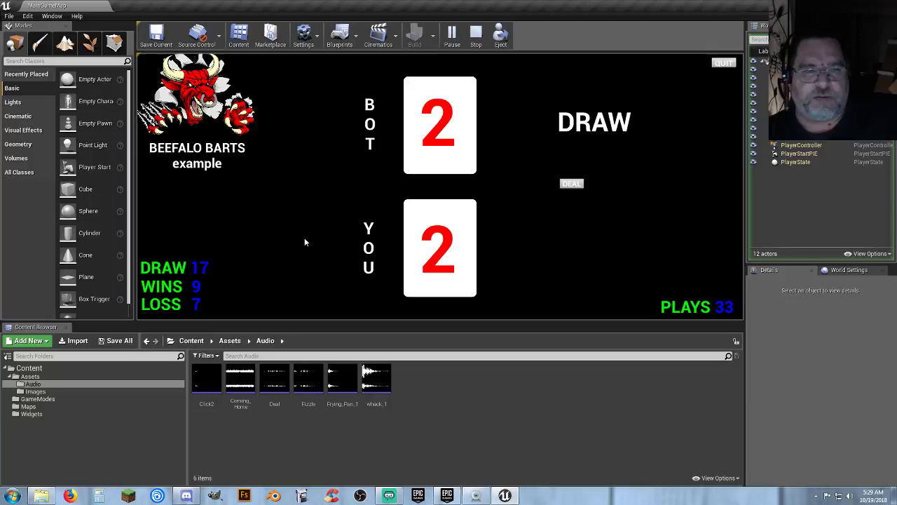
left_click(724, 63)
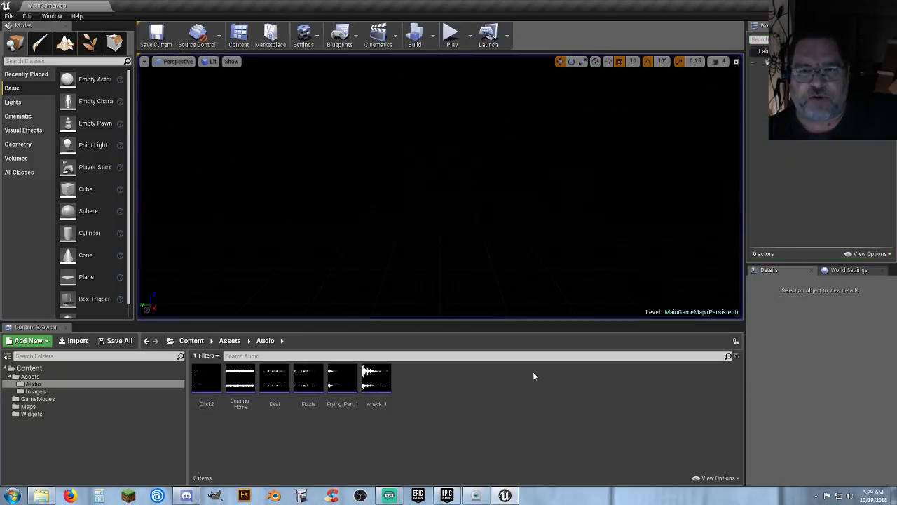
- Look through the project's Images, GameModes, Maps and Widgets folders
left_click(35, 391)
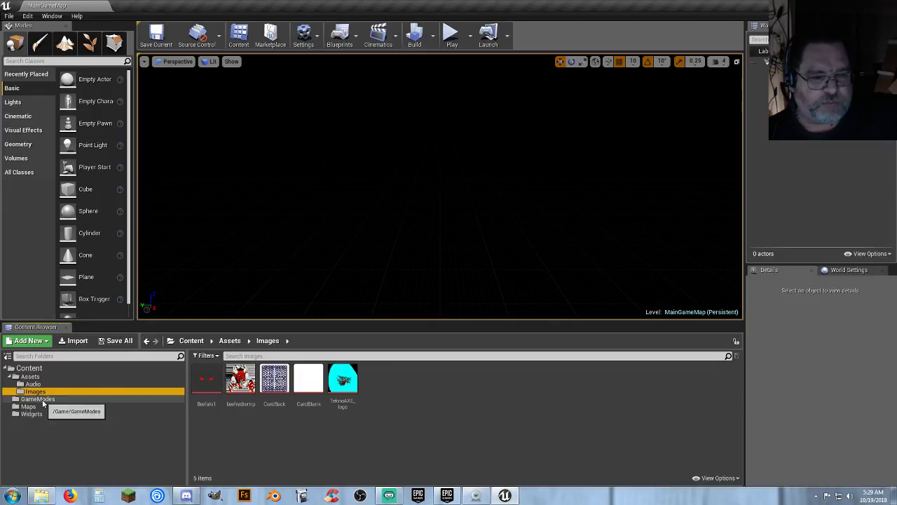
left_click(42, 400)
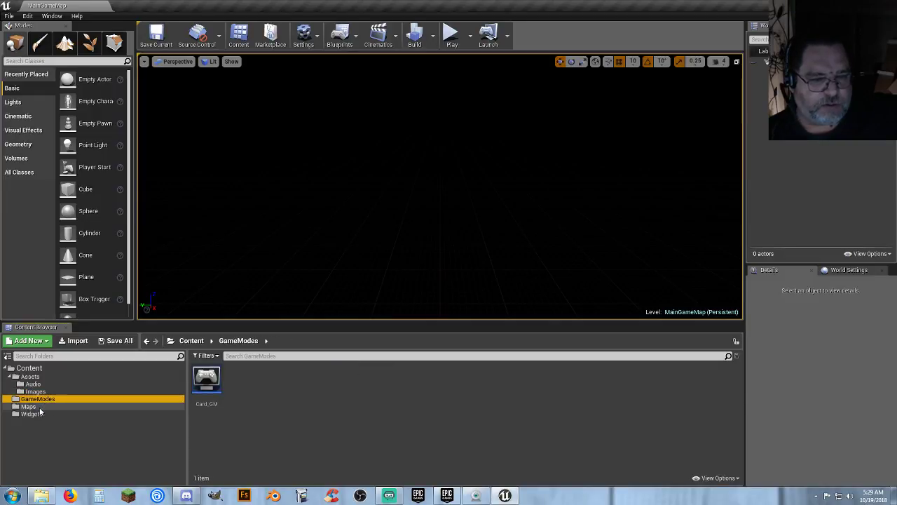
left_click(31, 406)
left_click(35, 414)
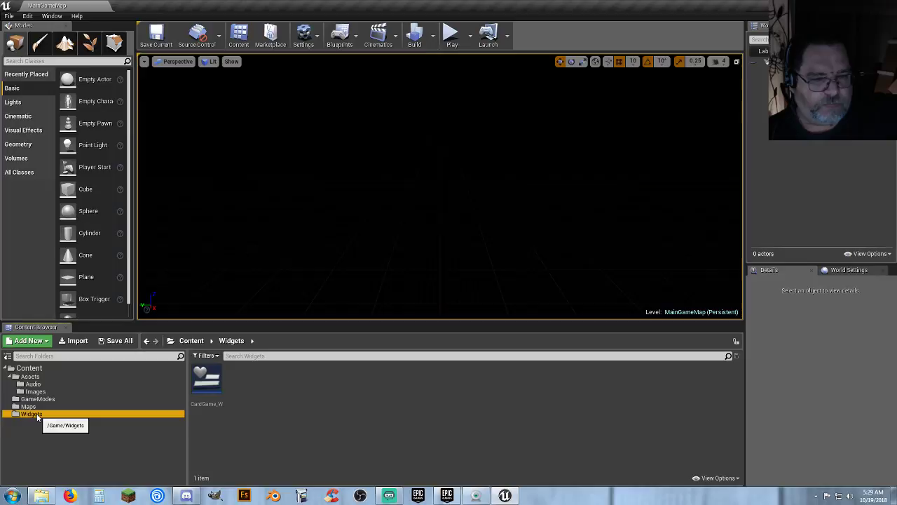
- Open the CardGame_W widget blueprint and examine the deal and draw-card logic in its event graph
double_click(206, 382)
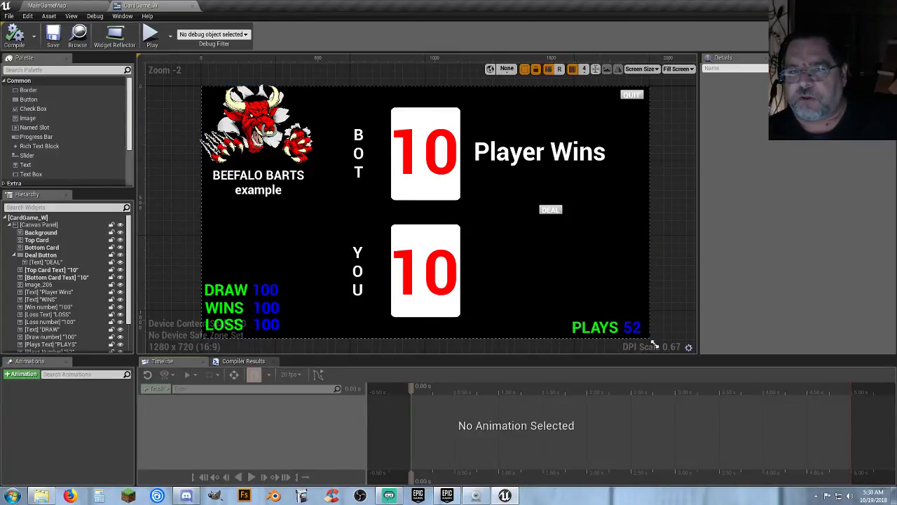
left_click(870, 35)
right_click_drag(585, 277, 472, 325)
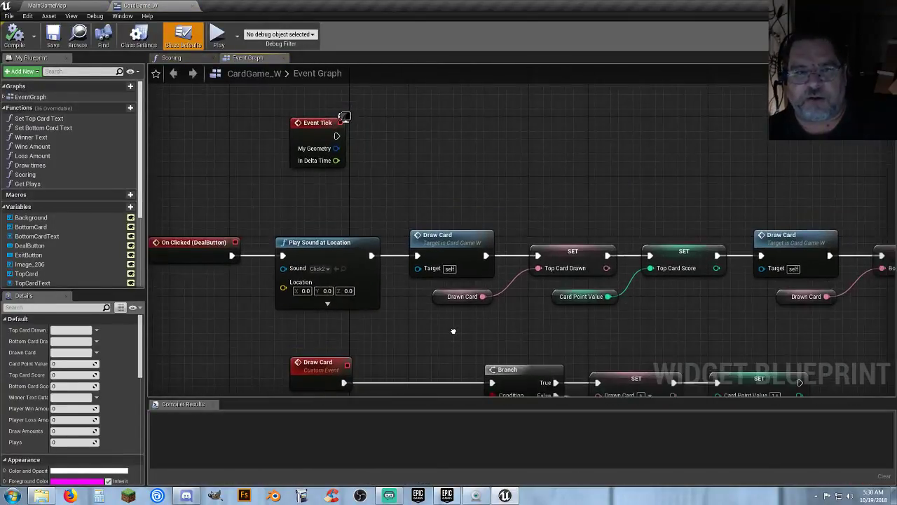